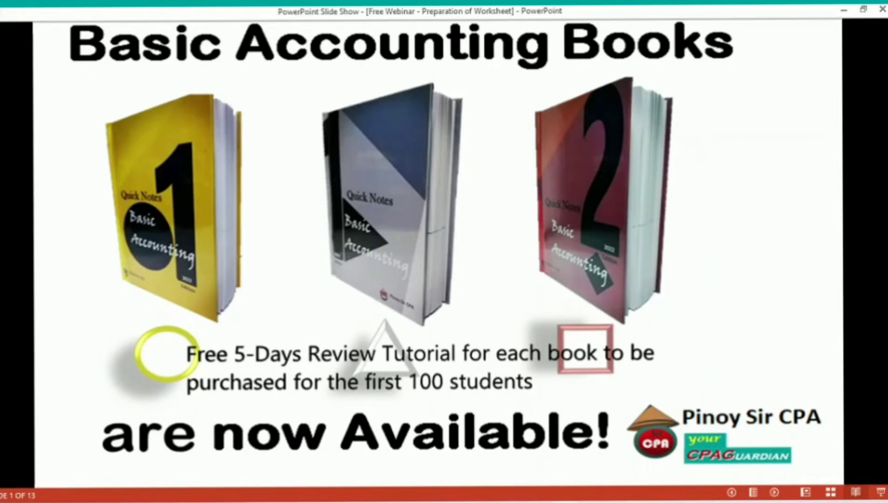
# Step: Advance the slide show to slide 3, the 'Free Live Webinar – Preparation of Worksheet using MS Excel' title
pyautogui.click(338, 311)
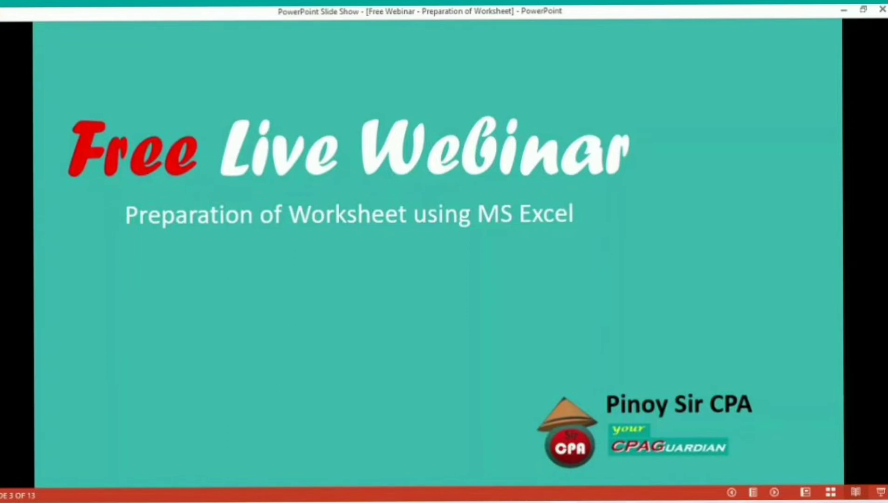
# Step: Advance to slide 4, 'Worksheet', which defines a worksheet and notes it is optional
pyautogui.click(229, 267)
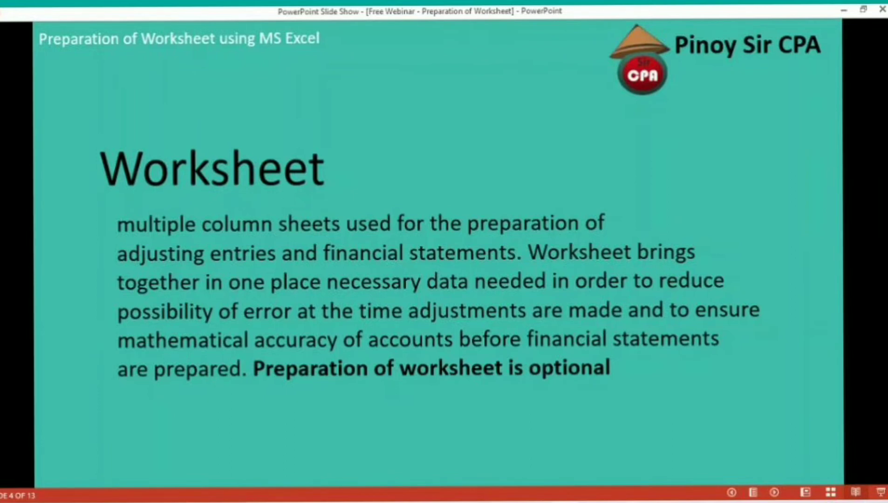
# Step: Advance to slide 5, 'Steps in Accounting Cycle', listing the ten accounting steps
pyautogui.press('Right')
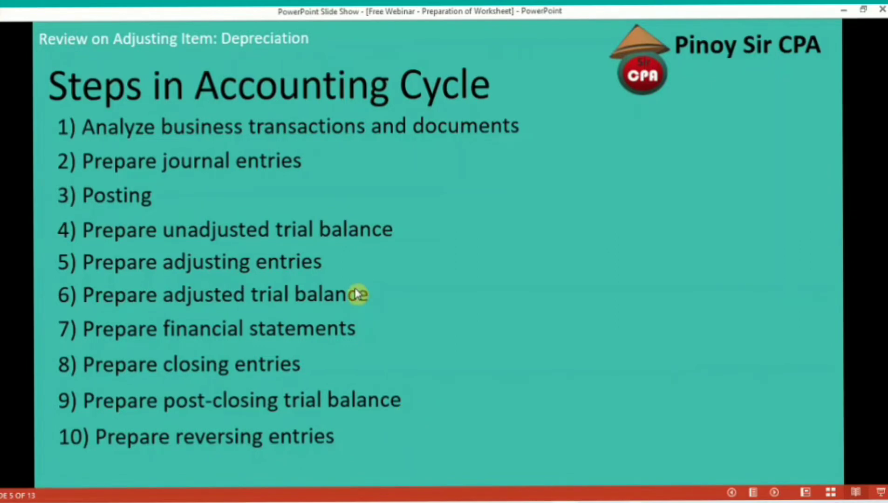
# Step: Advance to slide 6, where an arrow links step 6 to 'Prepare worksheet'
pyautogui.scroll(-1, 499, 394)
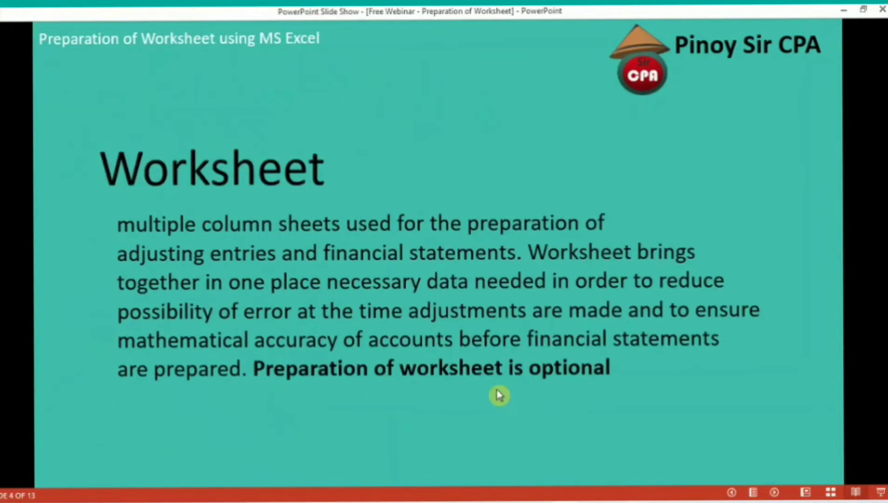
pyautogui.scroll(1, 500, 396)
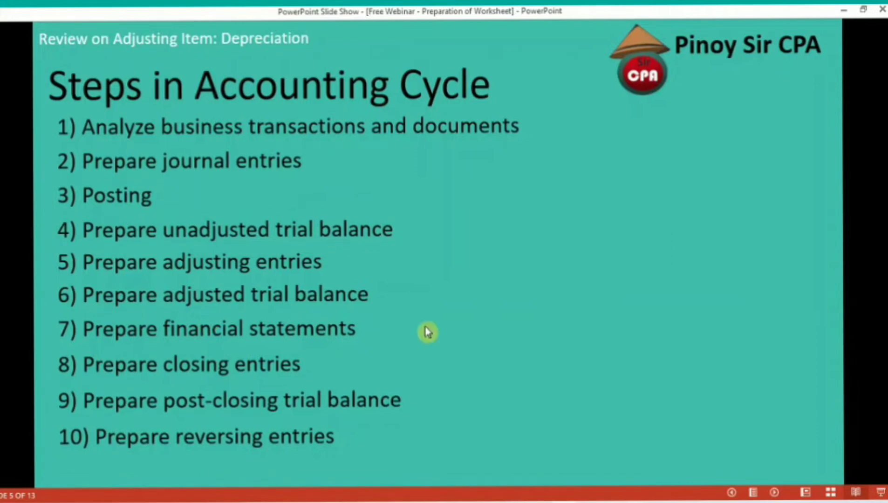
pyautogui.click(518, 347)
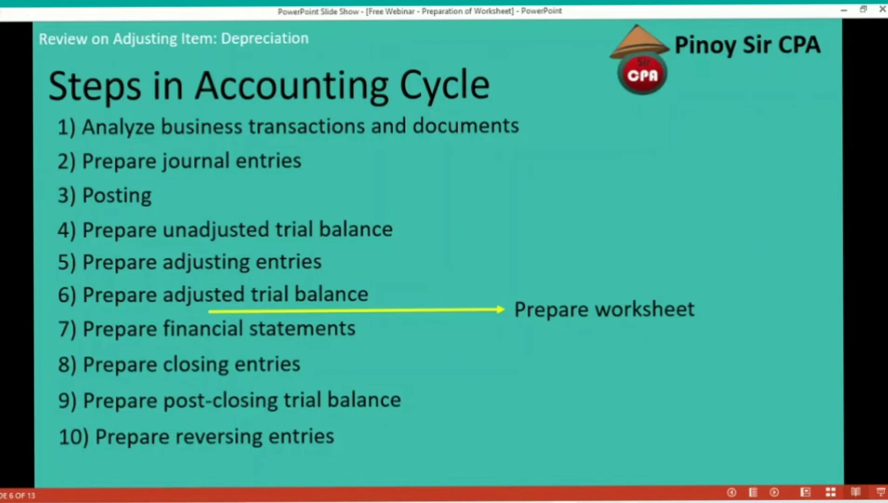
# Step: Switch to Excel's Labalinis_COA sheet and step through the account titles
pyautogui.hotkey('alt', 'Tab')
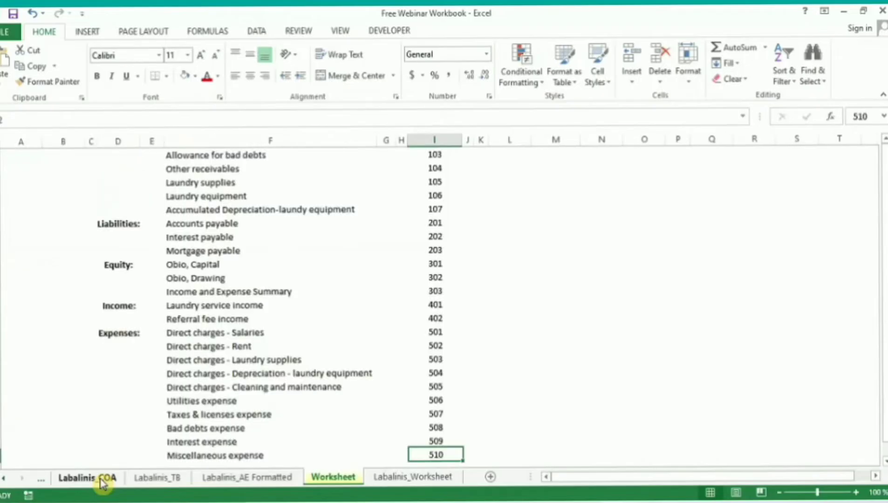
pyautogui.click(368, 280)
pyautogui.scroll(3, 369, 282)
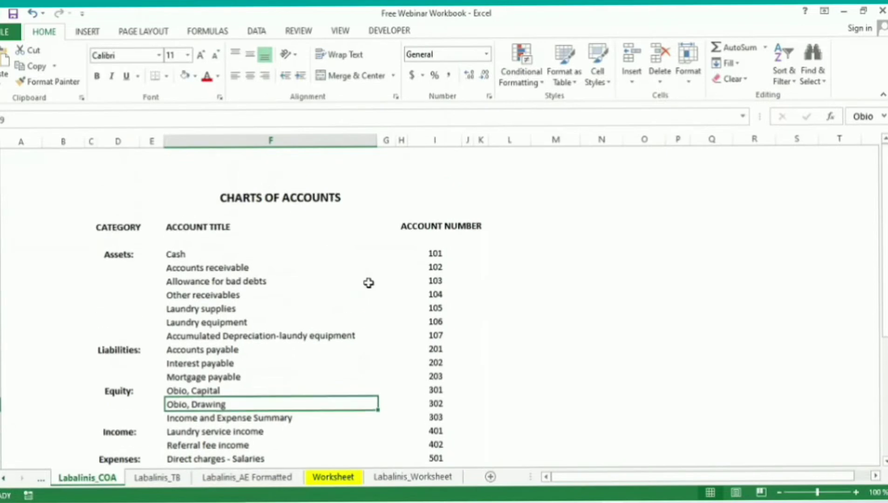
pyautogui.press('Up')
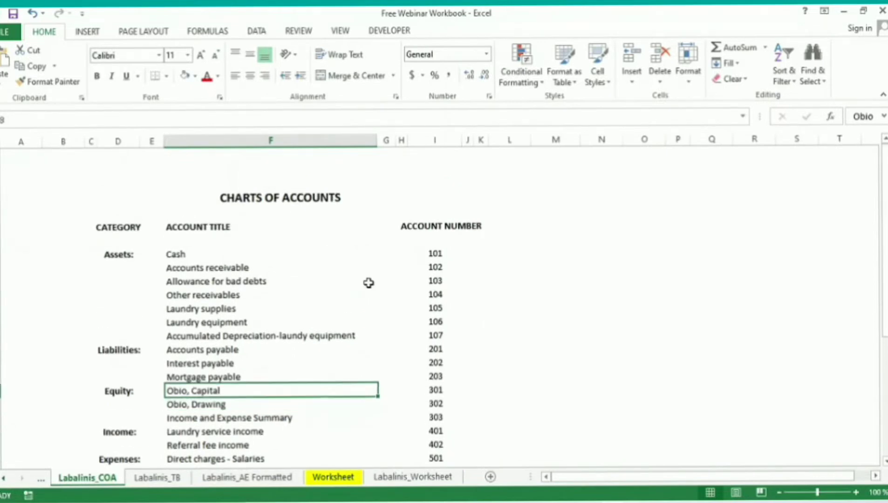
pyautogui.press('Up')
pyautogui.press('Up')
pyautogui.press('Up')
pyautogui.press('Up')
pyautogui.press('Up')
pyautogui.press('Up')
pyautogui.press('Up')
pyautogui.press('Up')
pyautogui.press('Up')
pyautogui.press('Down')
pyautogui.press('Down')
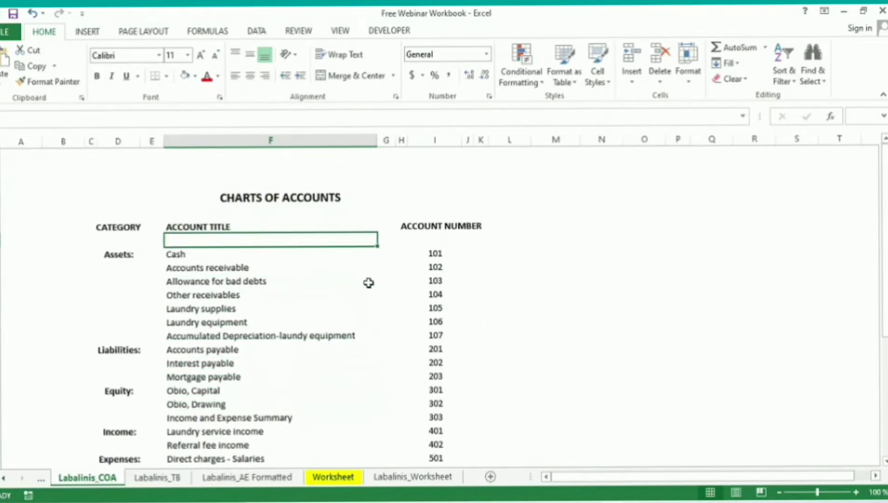
pyautogui.press('Down')
pyautogui.press('Down')
pyautogui.press('Down')
pyautogui.press('Down')
pyautogui.press('Down')
pyautogui.press('Down')
pyautogui.press('Down')
pyautogui.press('Down')
pyautogui.press('Down')
pyautogui.press('Down')
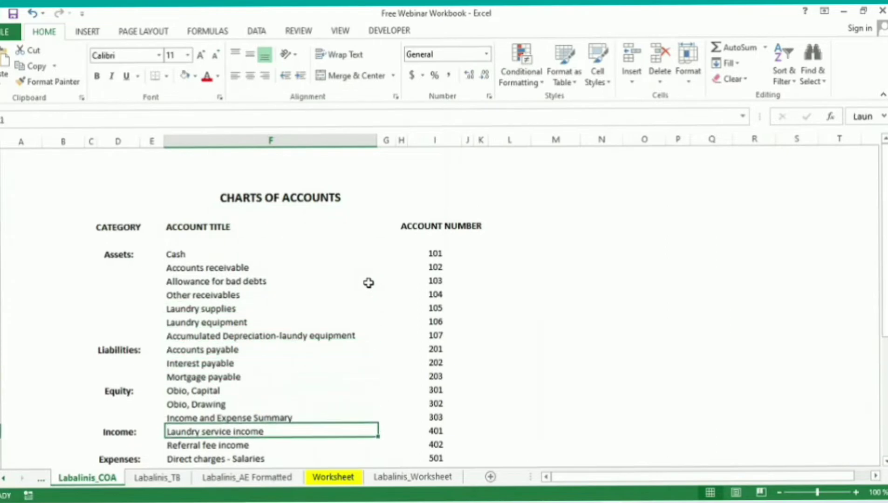
pyautogui.press('Down')
pyautogui.press('Down')
pyautogui.press('Down')
pyautogui.press('Down')
pyautogui.press('Up')
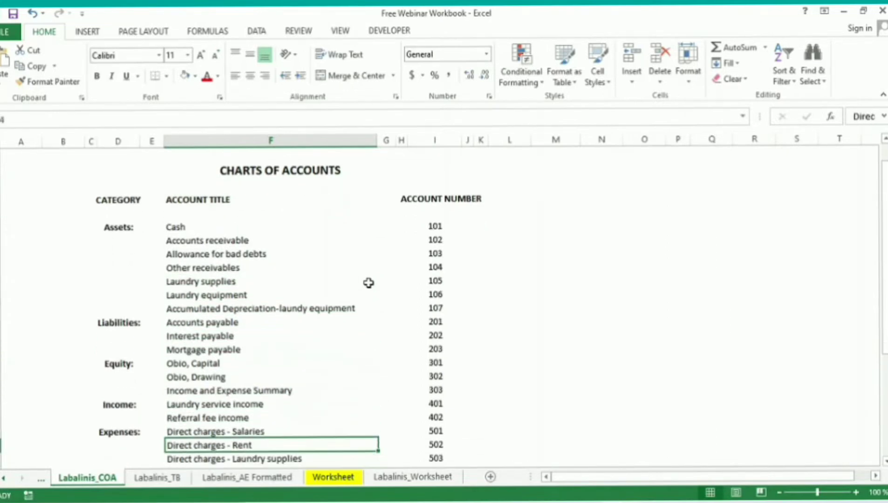
# Step: Select from the CHARTS OF ACCOUNTS title down through the accounts to Utilities expense
pyautogui.hotkey('ctrl', 'Up')
pyautogui.hotkey('ctrl', 'Up')
pyautogui.press('Left')
pyautogui.press('Up')
pyautogui.press('Left')
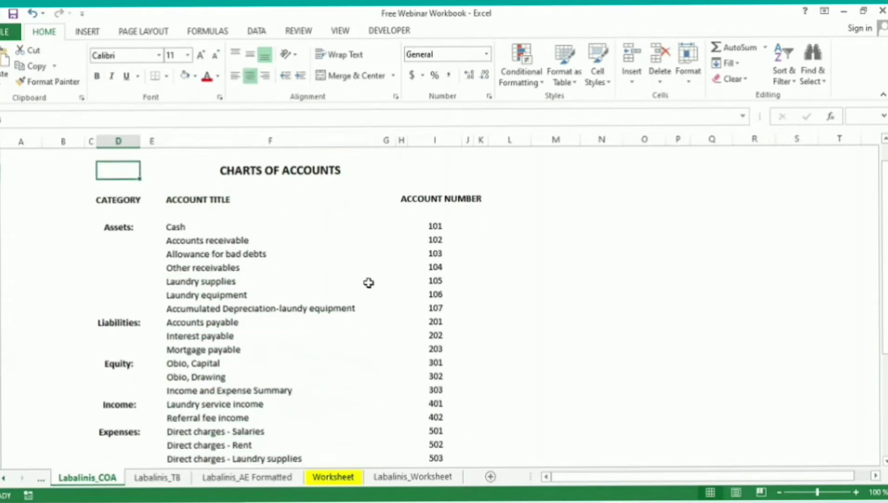
pyautogui.hotkey('shift', 'Right')
pyautogui.hotkey('shift', 'Right')
pyautogui.hotkey('shift', 'Right')
pyautogui.hotkey('shift', 'Left')
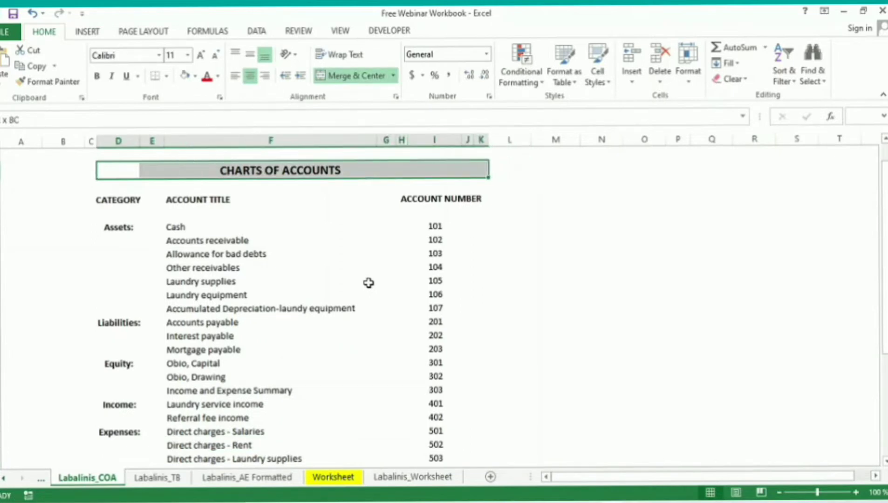
pyautogui.hotkey('shift', 'Down')
pyautogui.hotkey('shift', 'Down')
pyautogui.hotkey('shift', 'Down')
pyautogui.hotkey('shift', 'Down')
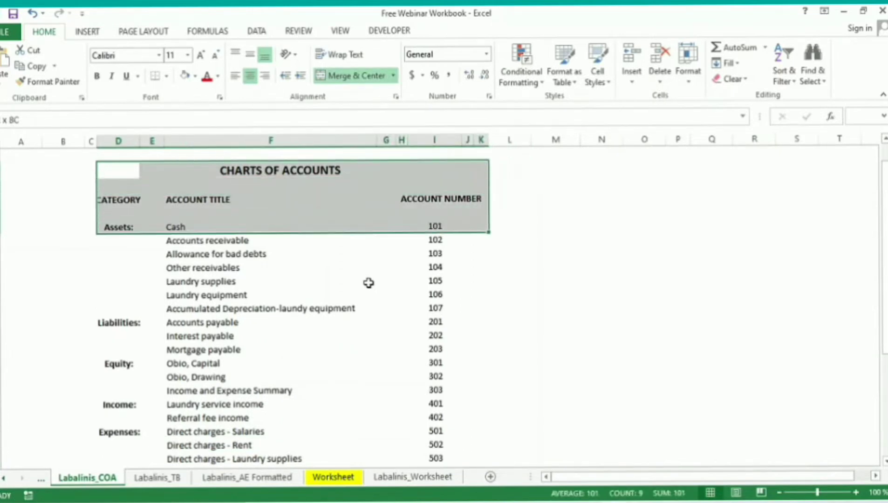
pyautogui.hotkey('shift', 'Down')
pyautogui.hotkey('shift', 'Down')
pyautogui.hotkey('shift', 'Down')
pyautogui.hotkey('shift', 'Down')
pyautogui.hotkey('shift', 'Down')
pyautogui.hotkey('shift', 'Down')
pyautogui.hotkey('shift', 'Down')
pyautogui.hotkey('shift', 'Down')
pyautogui.hotkey('shift', 'Down')
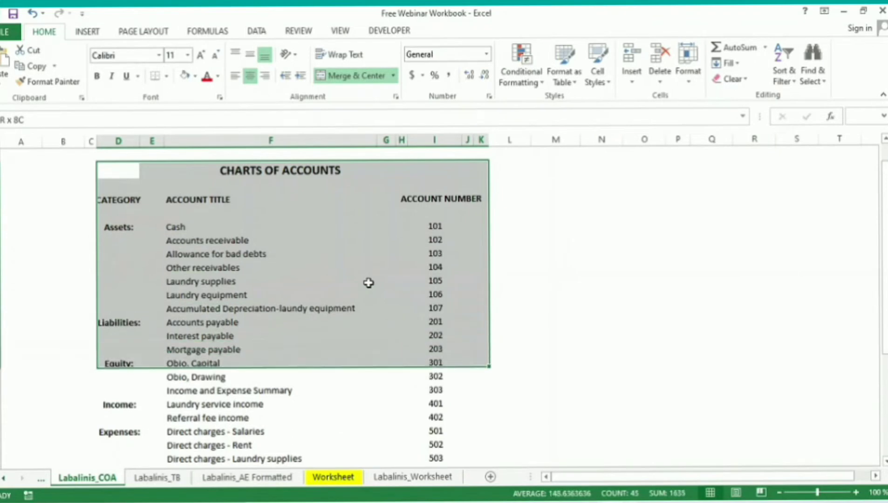
pyautogui.hotkey('shift', 'Down')
pyautogui.hotkey('shift', 'Down')
pyautogui.hotkey('shift', 'Down')
pyautogui.hotkey('shift', 'Down')
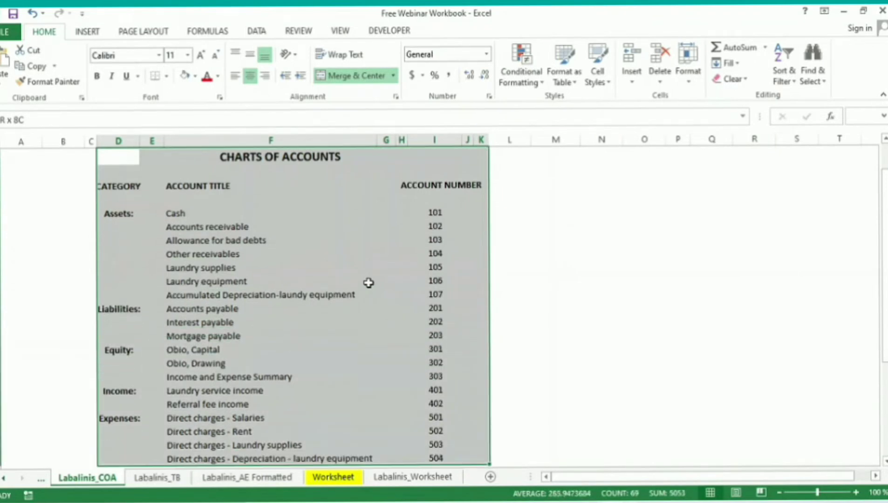
pyautogui.hotkey('shift', 'Down')
pyautogui.hotkey('shift', 'Down')
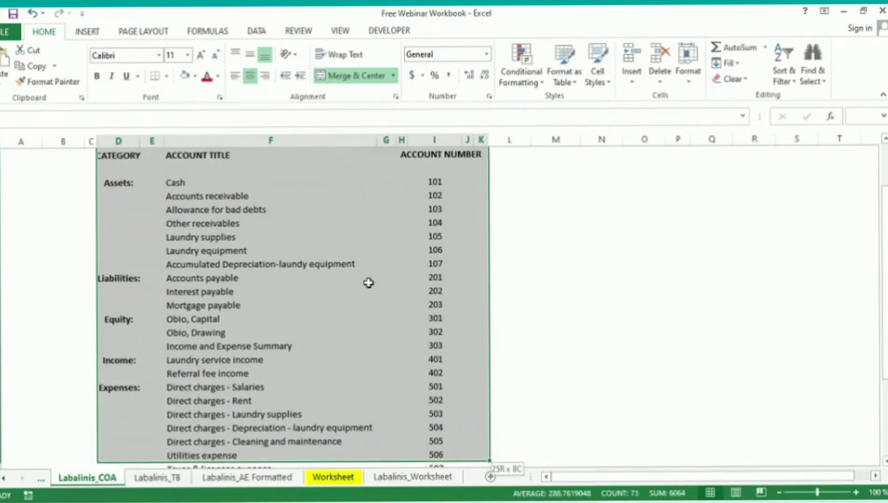
pyautogui.hotkey('shift', 'Down')
pyautogui.hotkey('shift', 'Down')
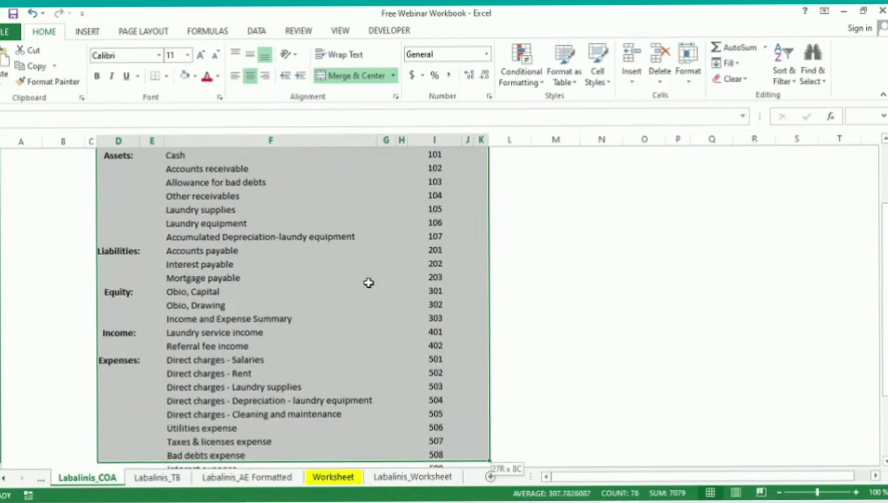
# Step: Point out Accounts payable, the owner's Capital and Drawing, Income and Expense Summary, and Laundry service income
pyautogui.click(230, 254)
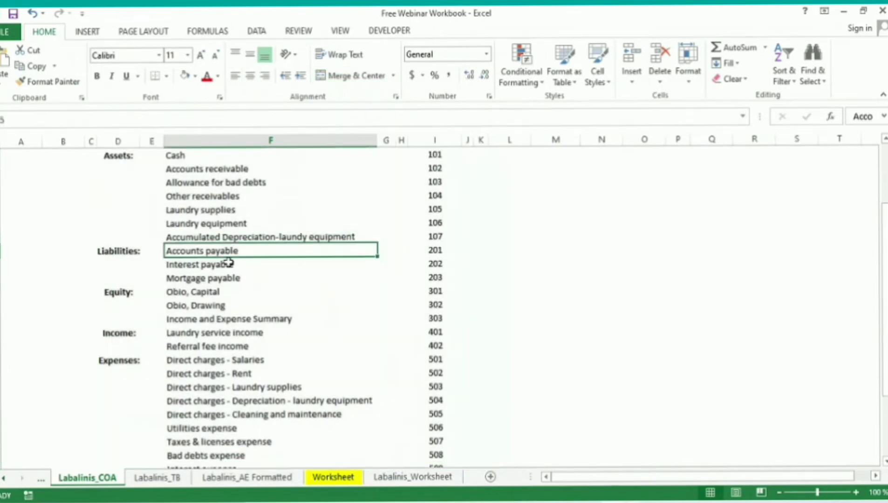
pyautogui.click(213, 305)
pyautogui.click(218, 290)
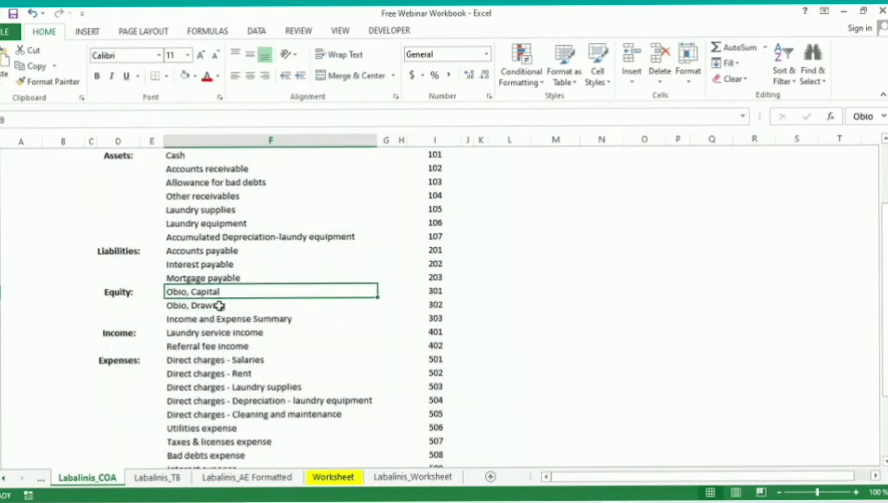
pyautogui.click(224, 306)
pyautogui.click(224, 321)
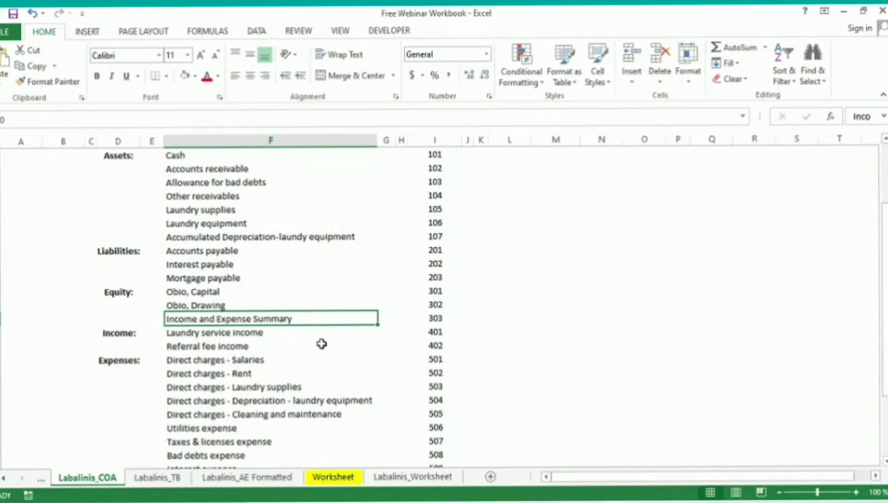
pyautogui.click(219, 336)
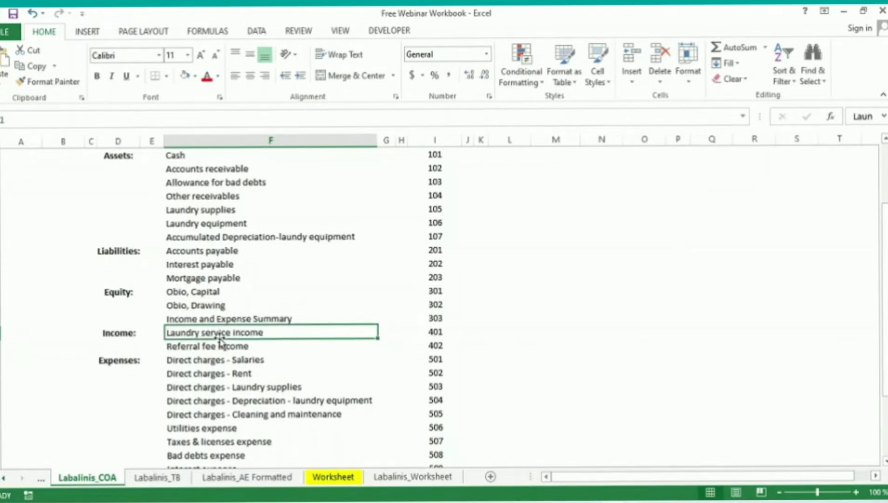
pyautogui.moveTo(220, 336); pyautogui.dragTo(219, 345)
pyautogui.click(220, 336)
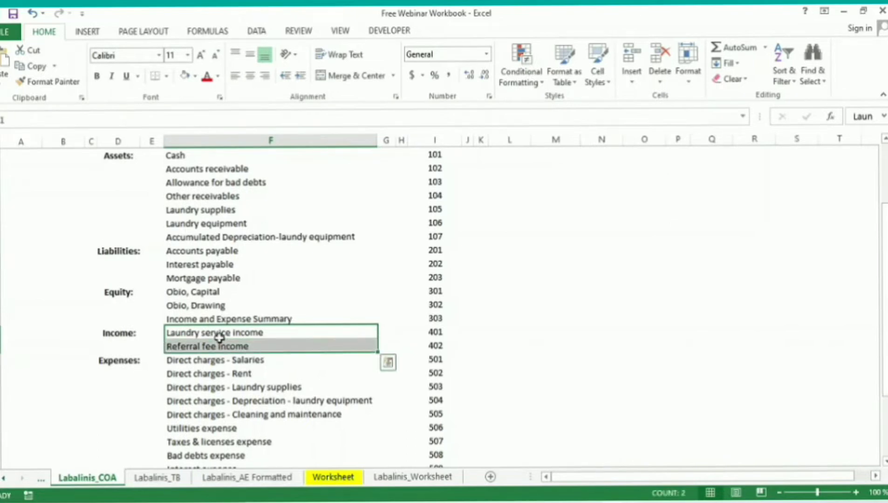
pyautogui.press('Down')
pyautogui.press('Down')
pyautogui.hotkey('shift', 'Down')
pyautogui.hotkey('shift', 'Down')
pyautogui.hotkey('shift', 'Down')
pyautogui.hotkey('shift', 'Down')
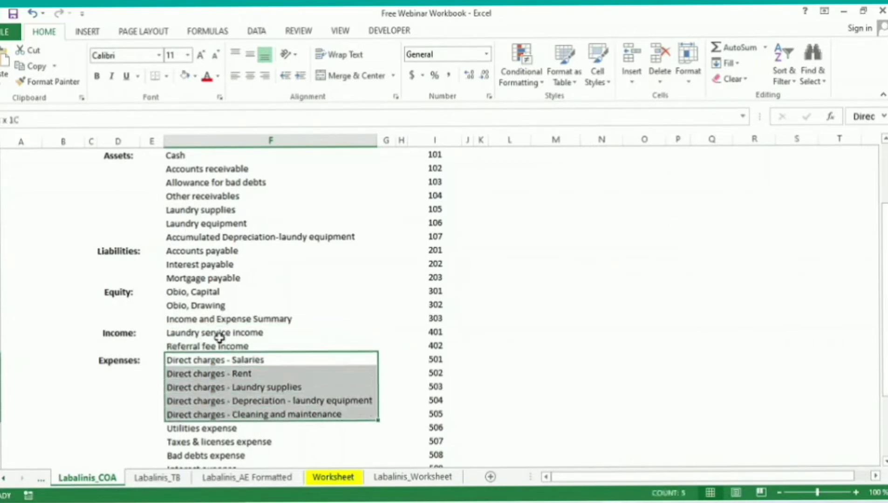
pyautogui.hotkey('shift', 'Down')
pyautogui.hotkey('shift', 'Down')
pyautogui.hotkey('shift', 'Down')
pyautogui.hotkey('shift', 'Down')
pyautogui.hotkey('shift', 'Down')
pyautogui.press('Up')
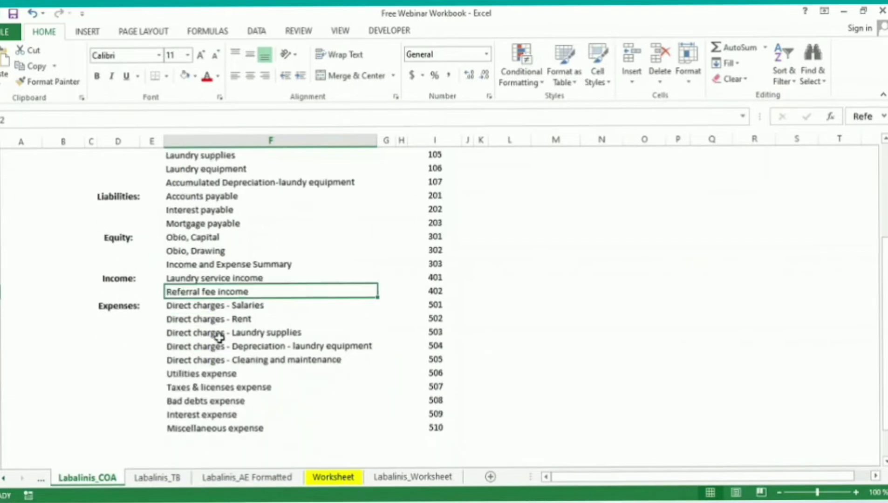
pyautogui.hotkey('ctrl', 'Up')
pyautogui.press('Up')
pyautogui.press('Up')
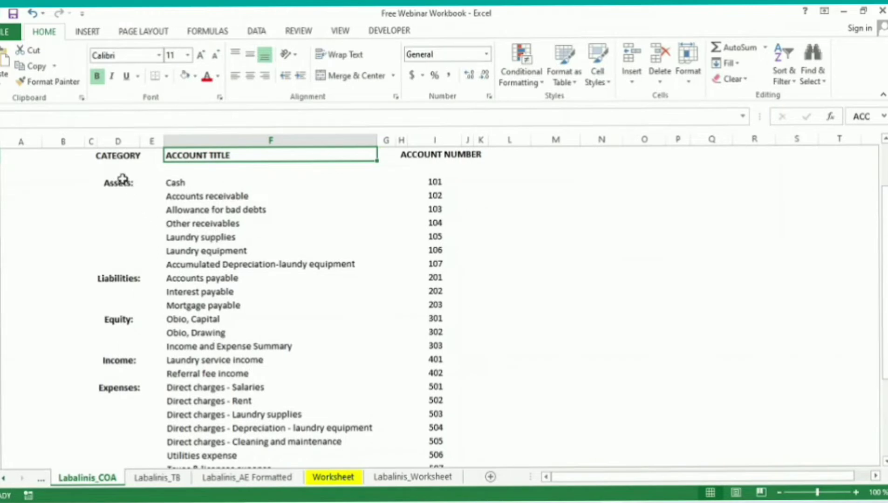
pyautogui.moveTo(119, 183); pyautogui.dragTo(125, 388)
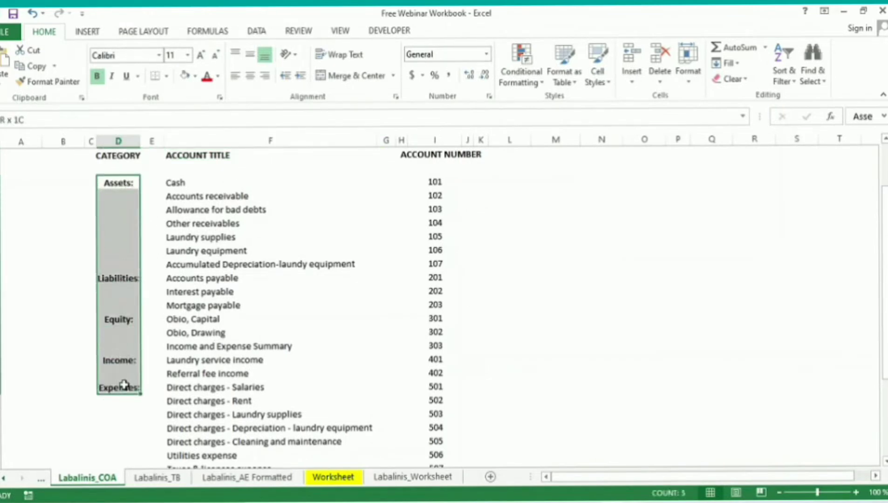
pyautogui.click(224, 221)
pyautogui.click(431, 195)
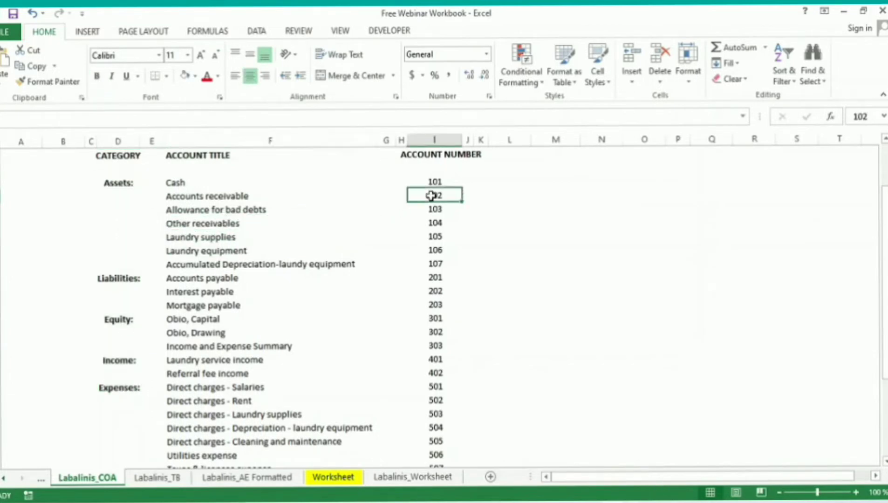
pyautogui.press('Up')
pyautogui.press('Up')
pyautogui.press('Up')
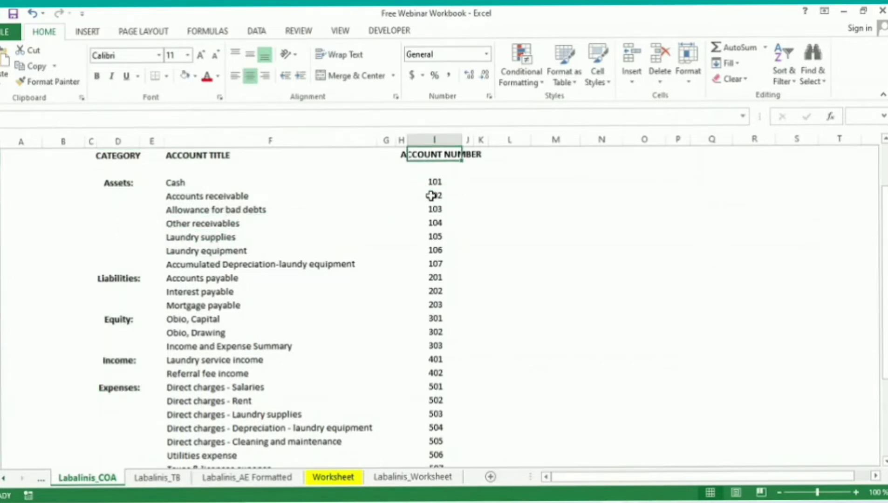
pyautogui.press('Up')
pyautogui.press('Up')
pyautogui.press('Up')
pyautogui.press('Down')
pyautogui.press('Down')
pyautogui.press('Down')
pyautogui.press('Down')
pyautogui.press('Down')
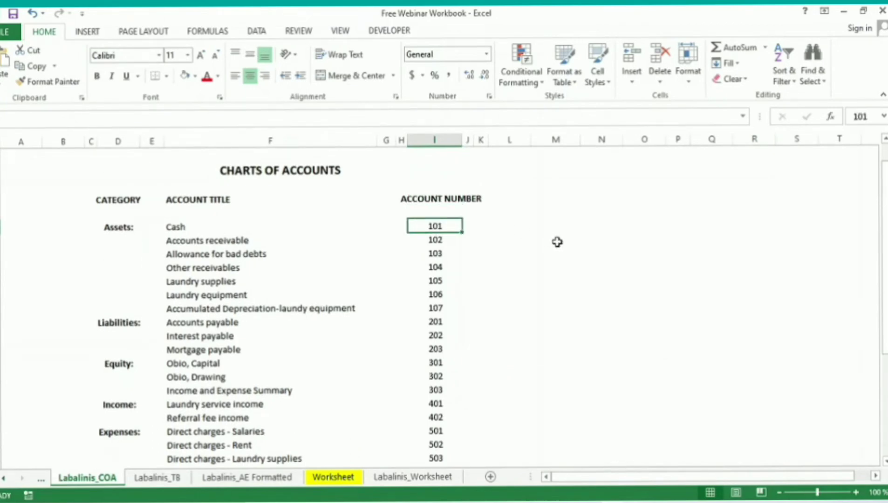
pyautogui.click(194, 254)
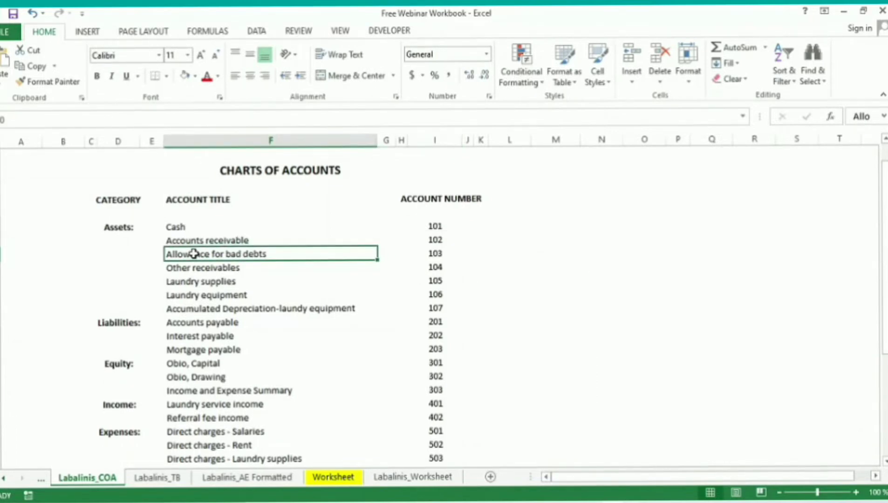
pyautogui.click(107, 172)
pyautogui.click(234, 168)
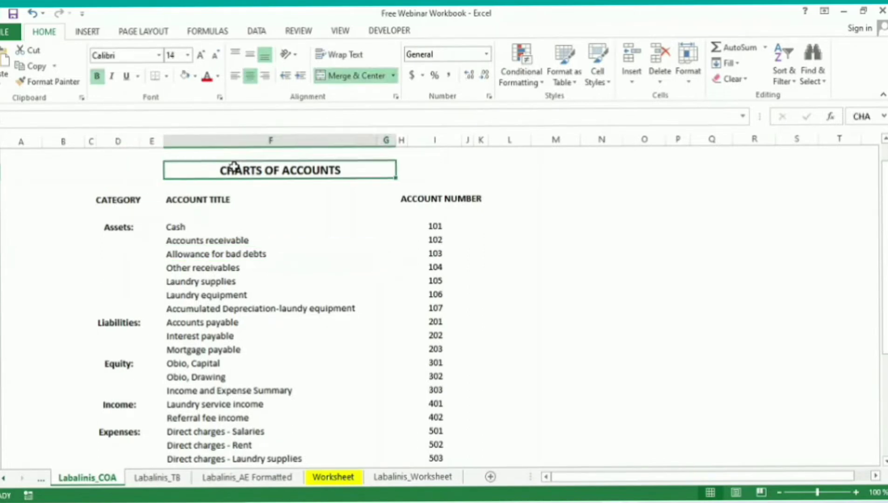
pyautogui.click(234, 237)
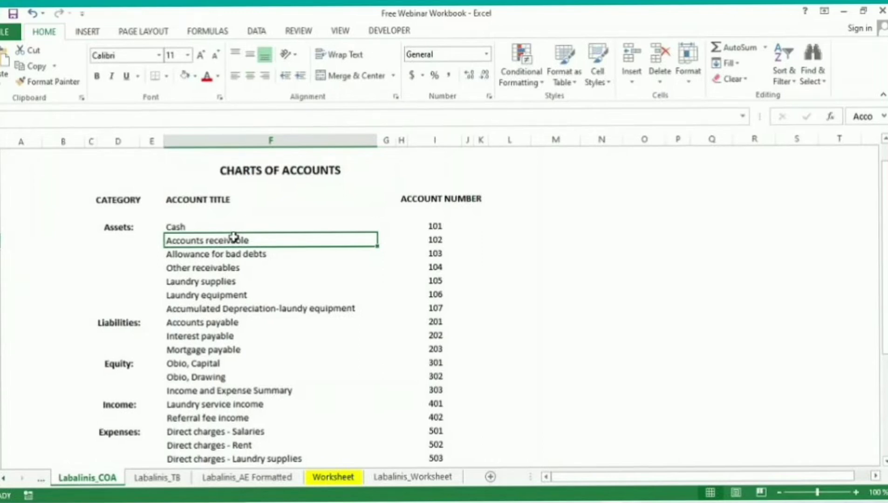
pyautogui.scroll(1, 326, 242)
pyautogui.click(433, 240)
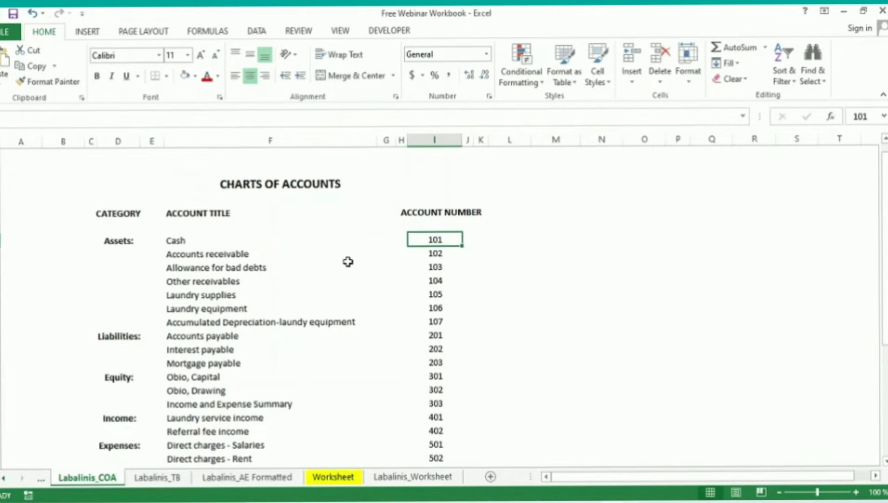
pyautogui.press('Down')
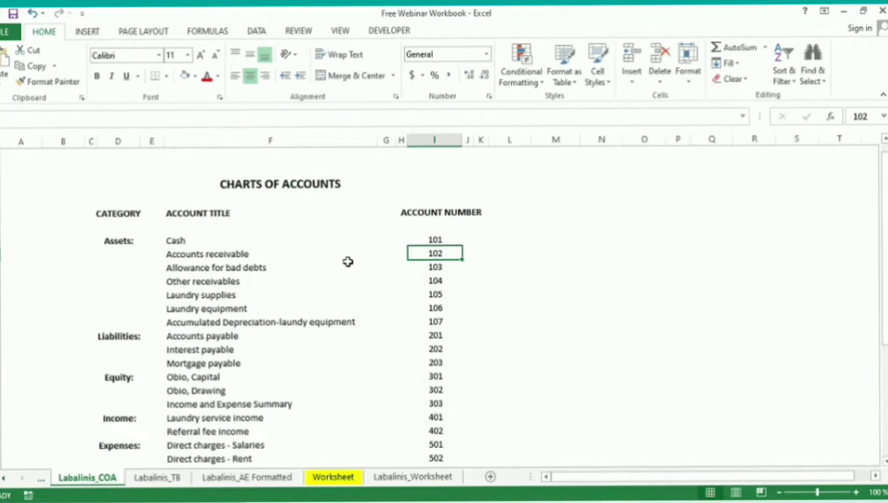
pyautogui.press('Up')
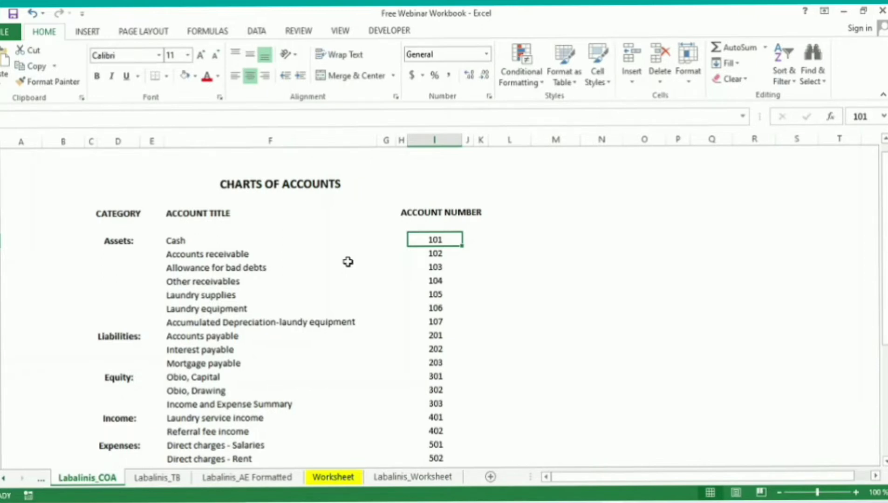
pyautogui.hotkey('ctrl', 'Down')
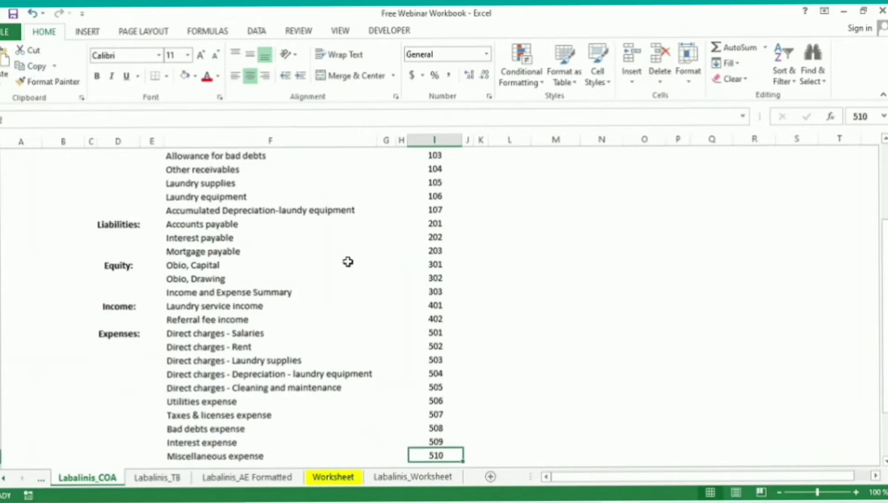
pyautogui.press('Up')
pyautogui.press('Up')
pyautogui.press('Up')
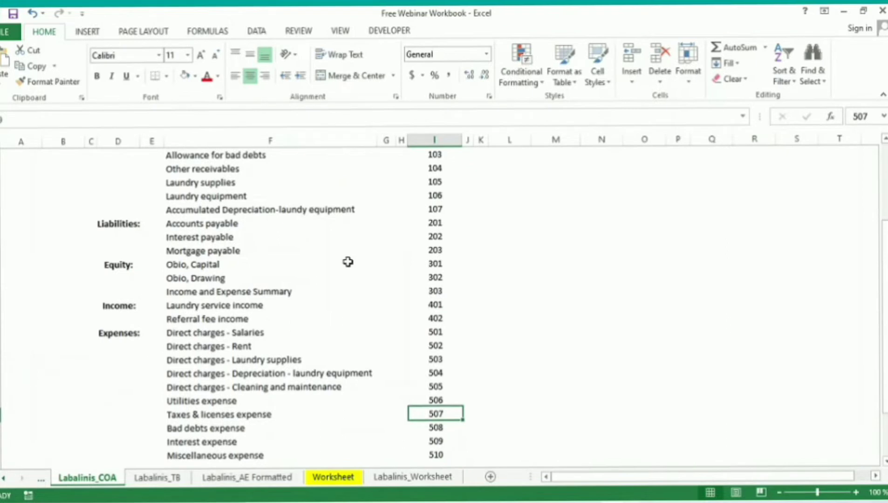
pyautogui.hotkey('ctrl', 'Up')
pyautogui.hotkey('ctrl', 'Up')
pyautogui.press('Down')
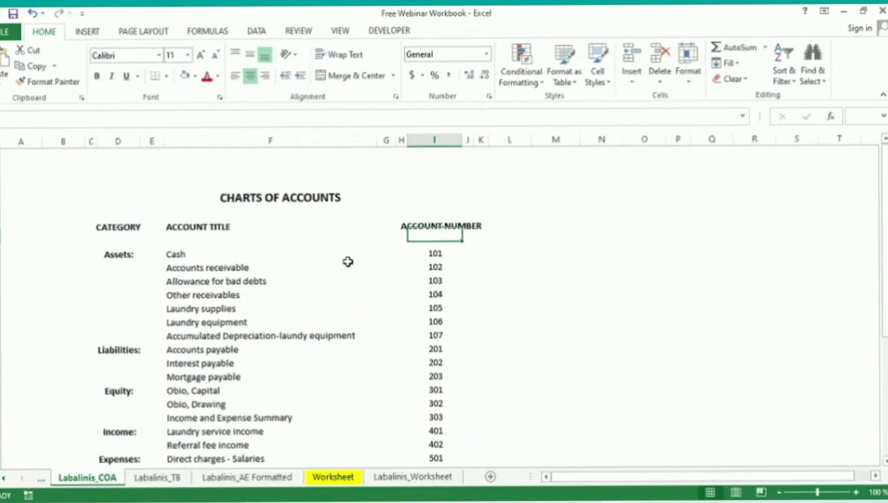
pyautogui.press('Down')
pyautogui.press('Down')
pyautogui.press('Left')
pyautogui.press('Left')
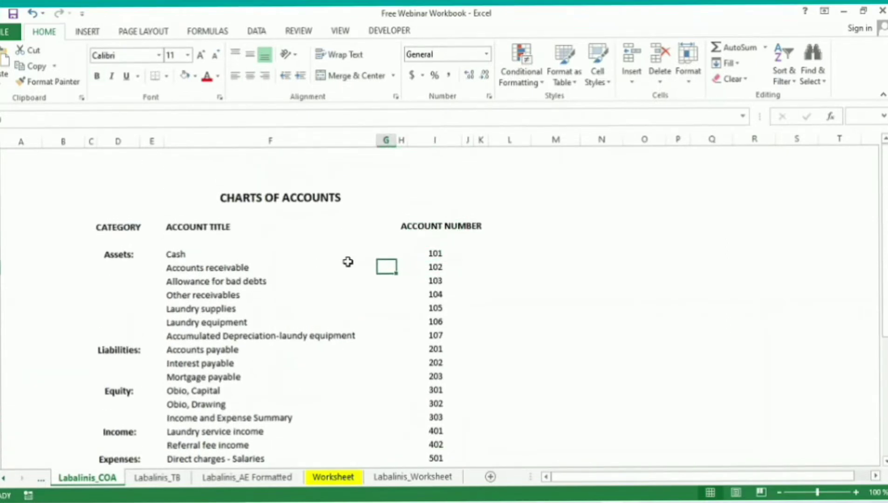
pyautogui.press('Right')
pyautogui.press('Right')
pyautogui.press('Up')
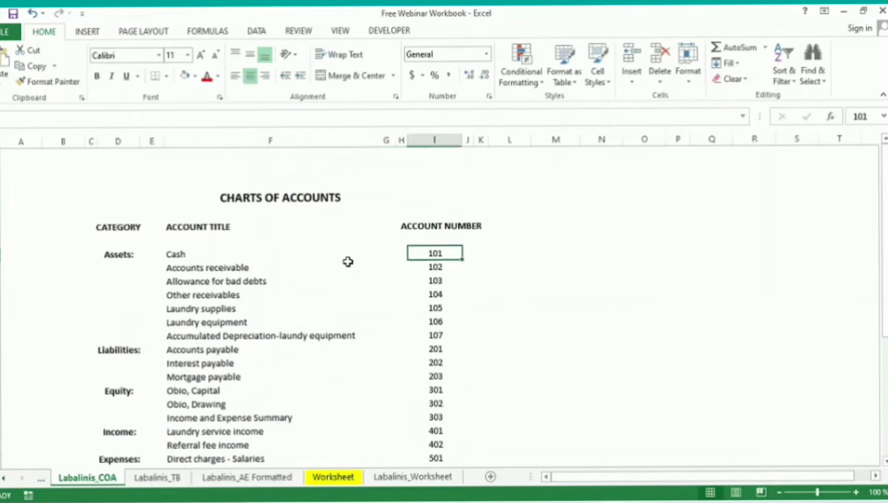
pyautogui.hotkey('ctrl', 'shift', 'Down')
pyautogui.hotkey('ctrl', 'shift', 'Up')
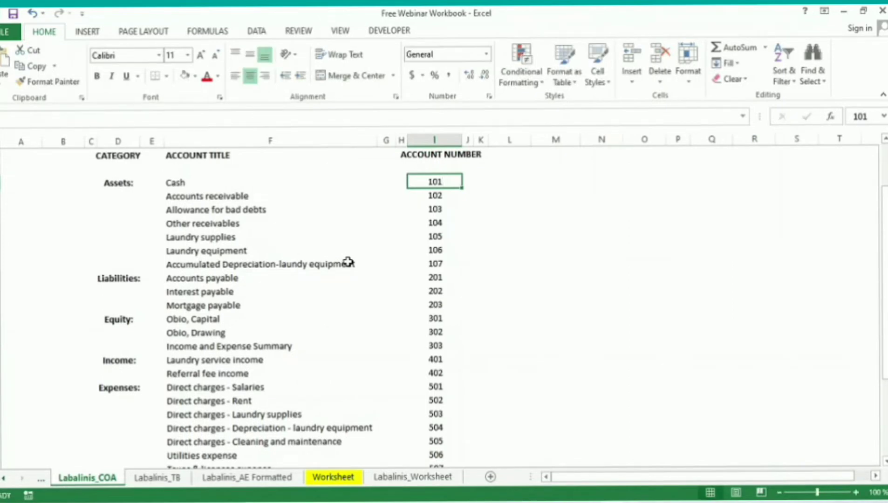
pyautogui.hotkey('ctrl', 'shift', 'Down')
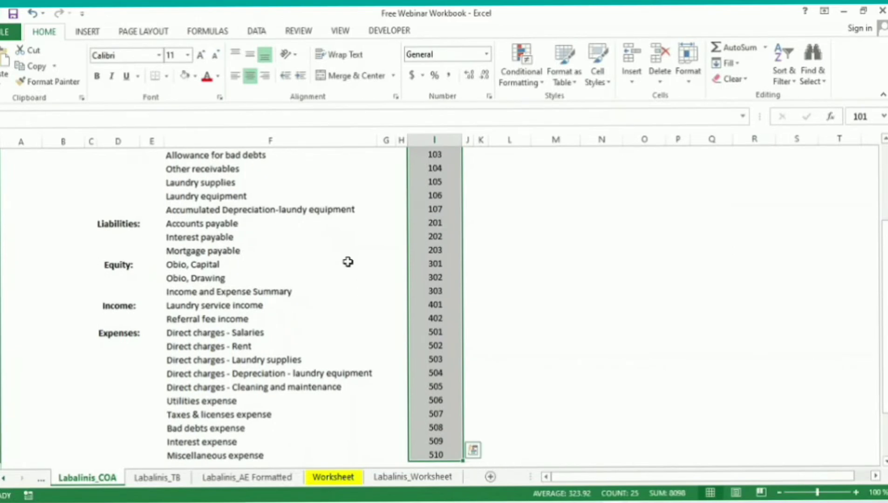
pyautogui.hotkey('ctrl', 'shift', 'Up')
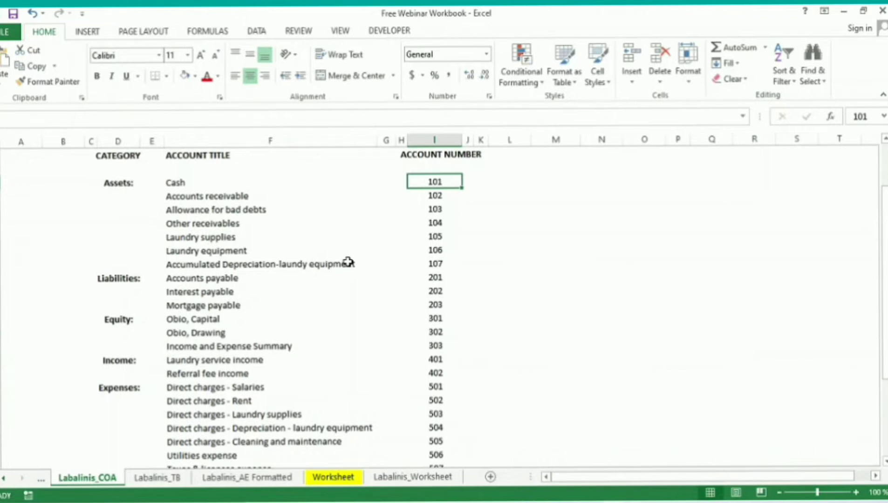
pyautogui.hotkey('ctrl', 'Left')
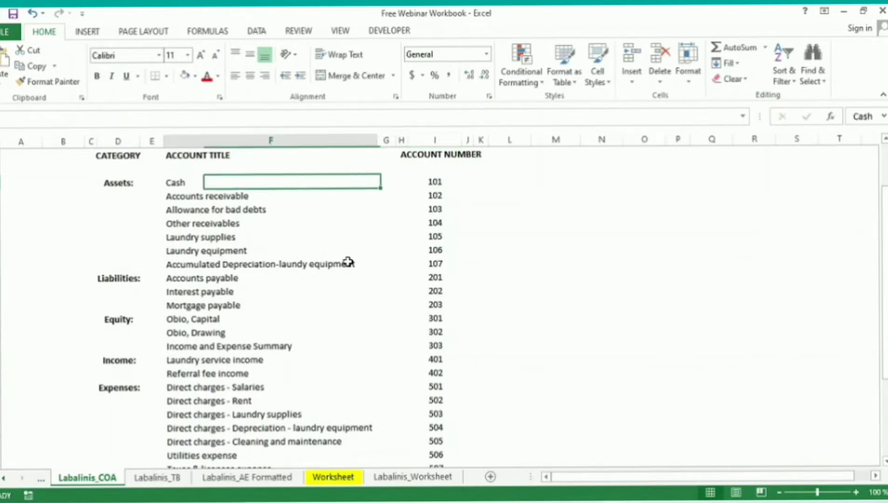
pyautogui.hotkey('ctrl', 'shift', 'Down')
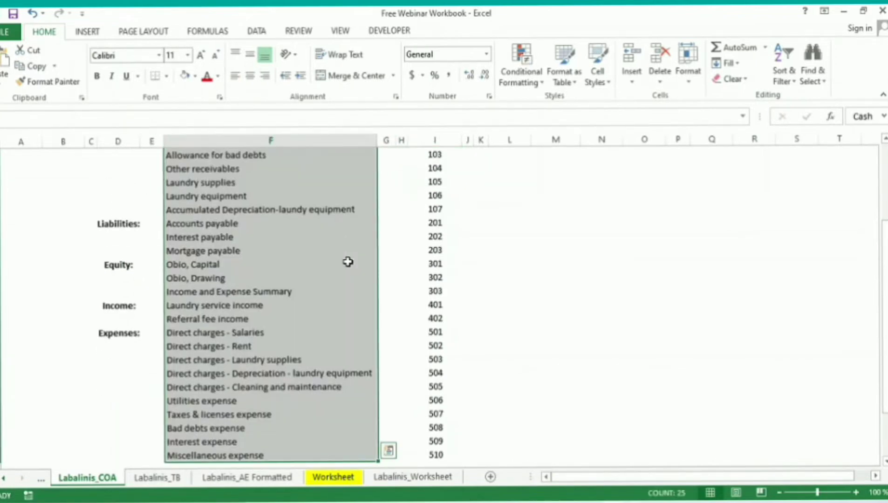
pyautogui.hotkey('ctrl', 'Right')
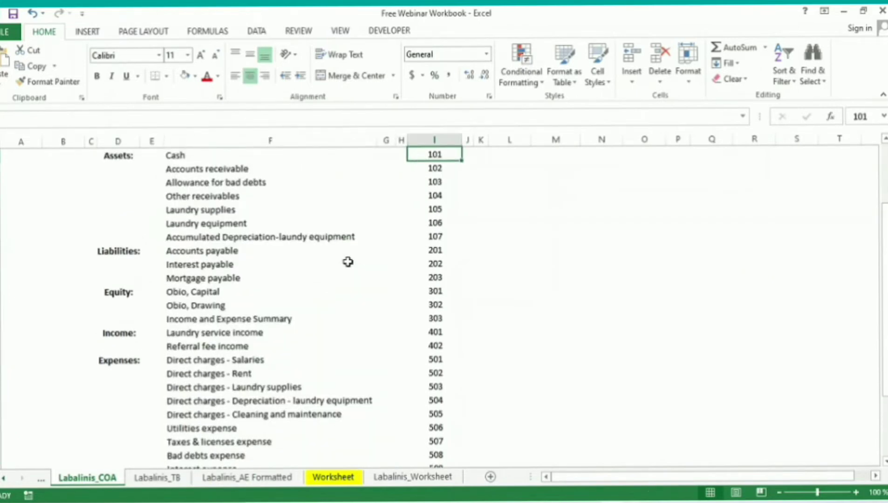
pyautogui.hotkey('ctrl', 'shift', 'Down')
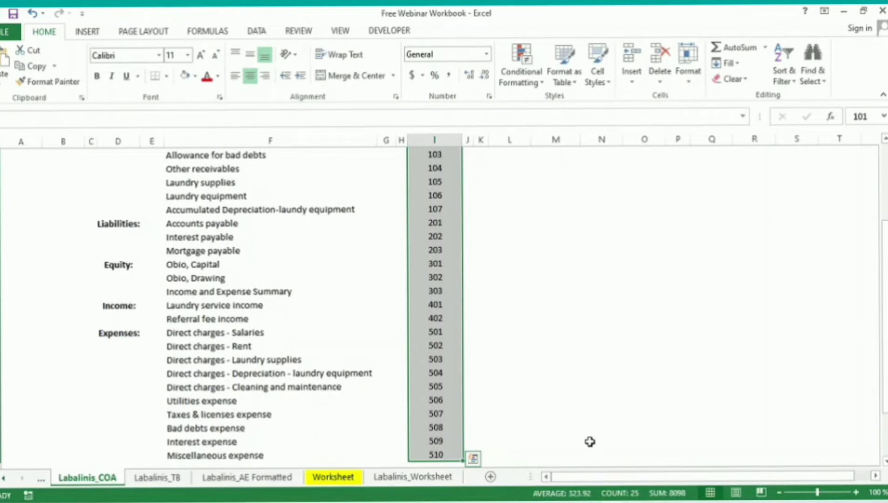
pyautogui.click(617, 502)
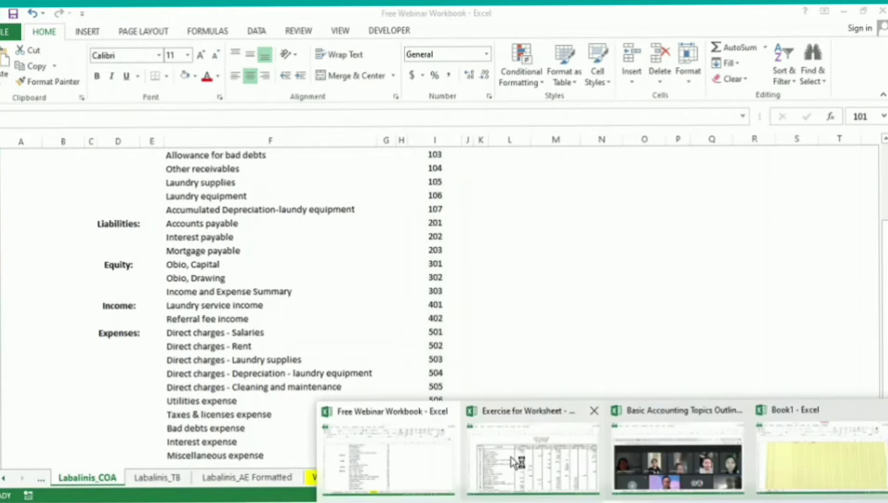
pyautogui.click(774, 448)
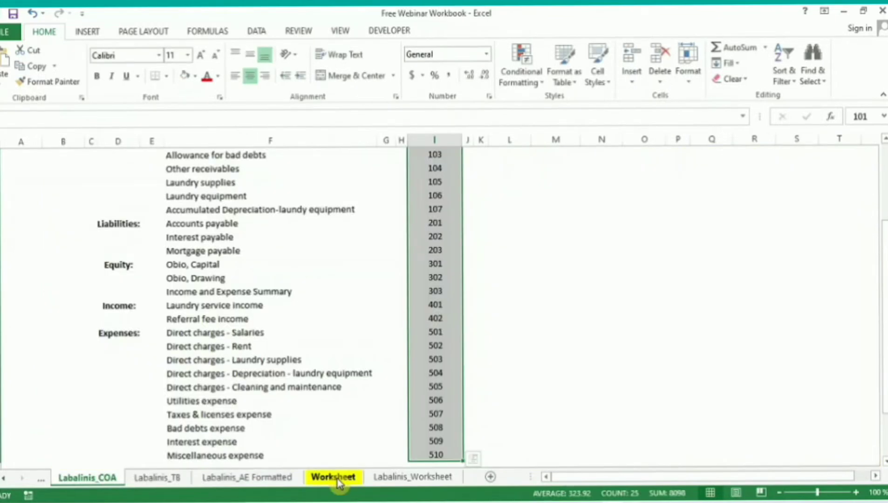
# Step: On the Worksheet sheet, narrow column B to 7.71 and widen column D
pyautogui.click(334, 478)
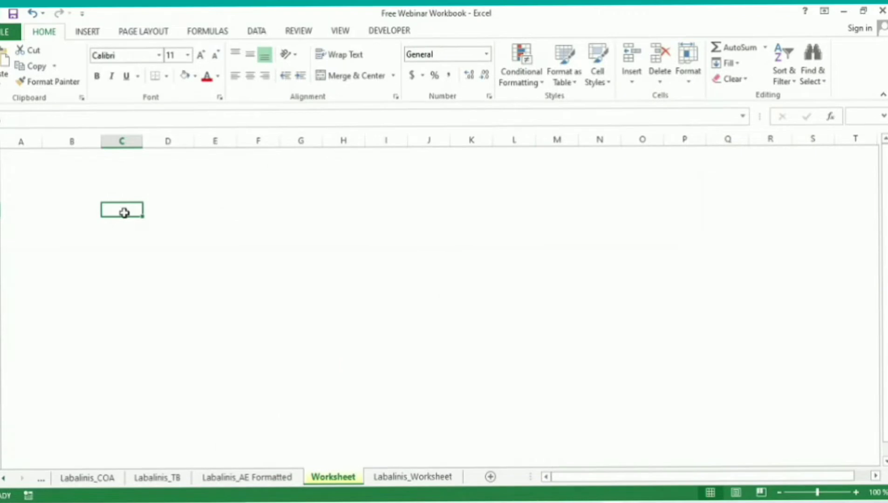
pyautogui.press('Left')
pyautogui.press('Up')
pyautogui.press('Right')
pyautogui.press('Left')
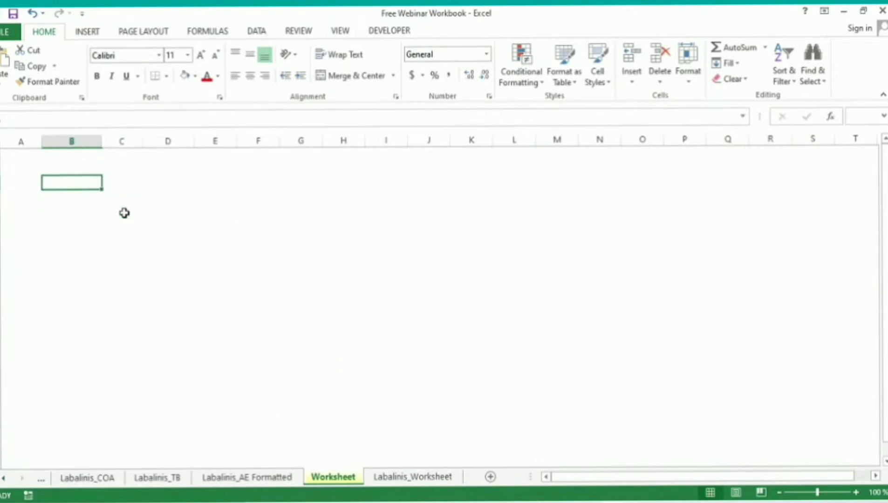
pyautogui.moveTo(101, 139)
pyautogui.mouseDown()
pyautogui.moveTo(56, 138)
pyautogui.moveTo(266, 141)
pyautogui.mouseUp()
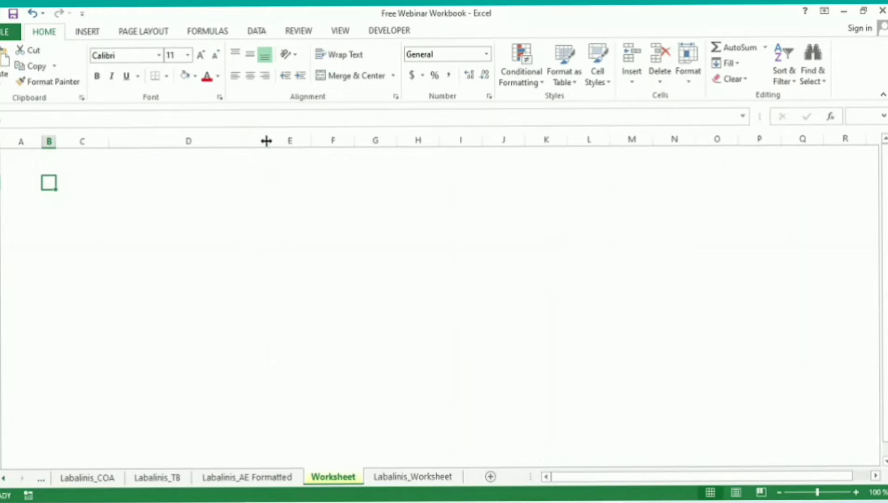
pyautogui.moveTo(1, 185); pyautogui.dragTo(1, 196)
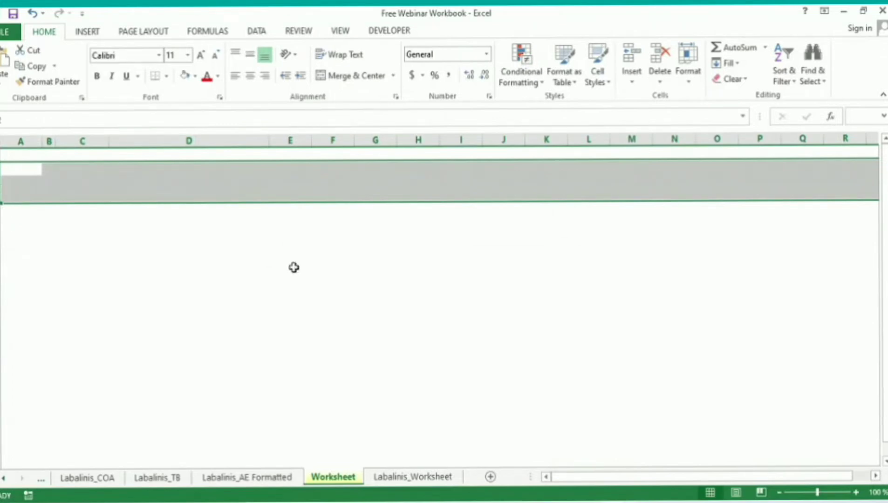
# Step: After checking the Labalinis_Worksheet sheet, fill the top band of rows with black
pyautogui.click(389, 478)
pyautogui.click(350, 482)
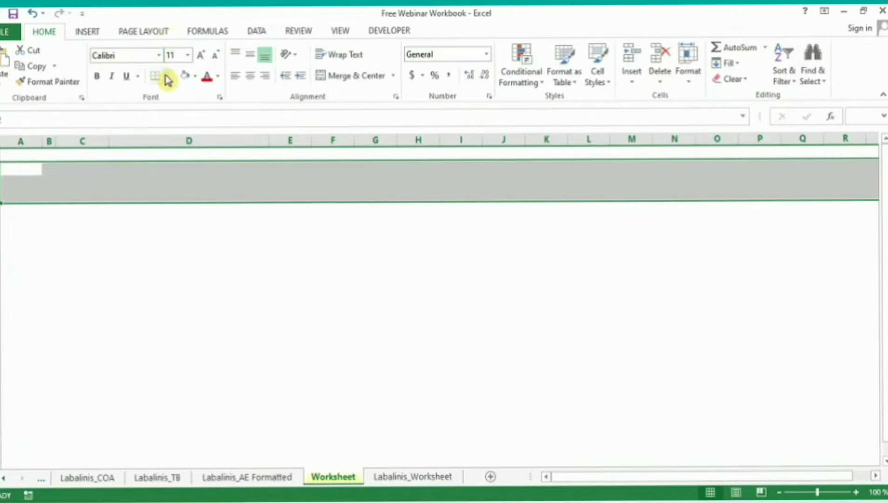
pyautogui.click(195, 77)
pyautogui.click(196, 77)
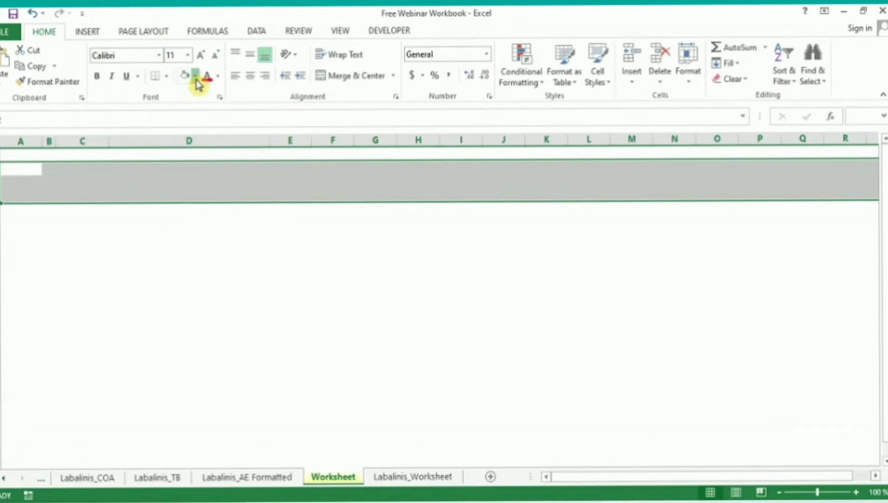
pyautogui.click(196, 79)
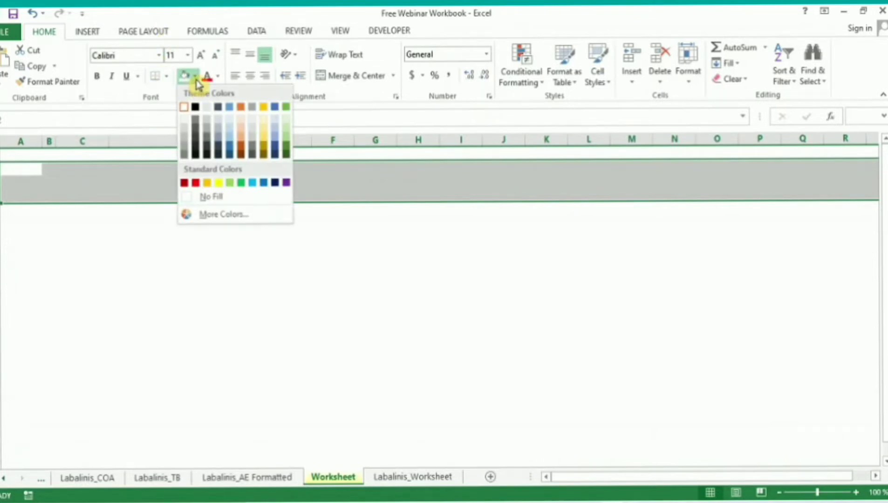
pyautogui.click(196, 108)
pyautogui.click(88, 210)
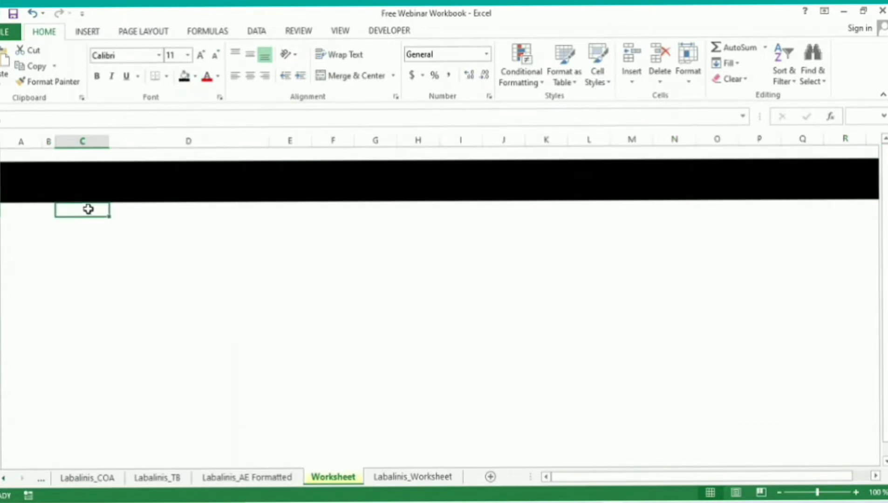
# Step: Enter the 'Account No.' header in column C below the black band
pyautogui.write('Acc')
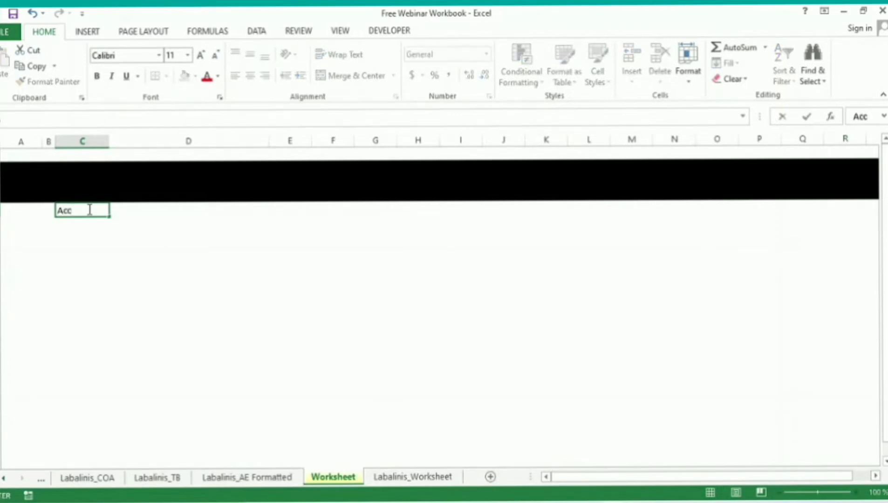
pyautogui.write('ount t')
pyautogui.write('itle')
pyautogui.press('BackSpace')
pyautogui.press('BackSpace')
pyautogui.write('le')
pyautogui.hotkey('ctrl', 'Return')
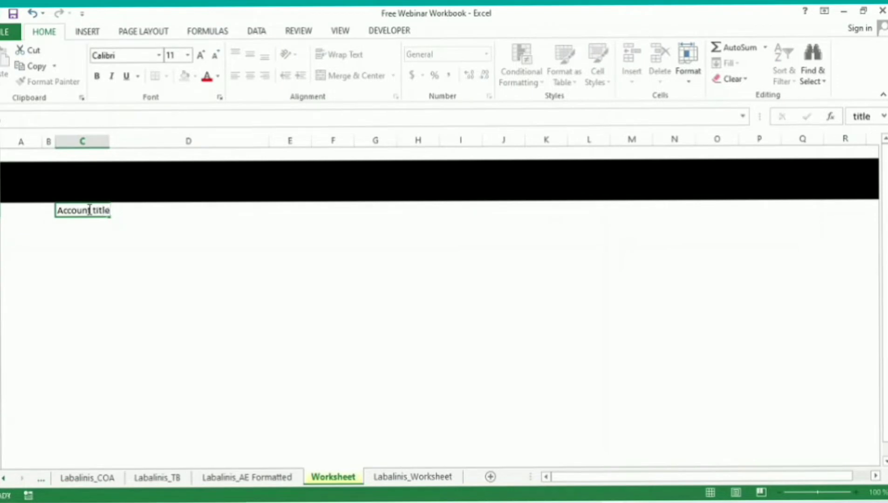
pyautogui.hotkey('shift', 'Right')
pyautogui.hotkey('ctrl', 'c')
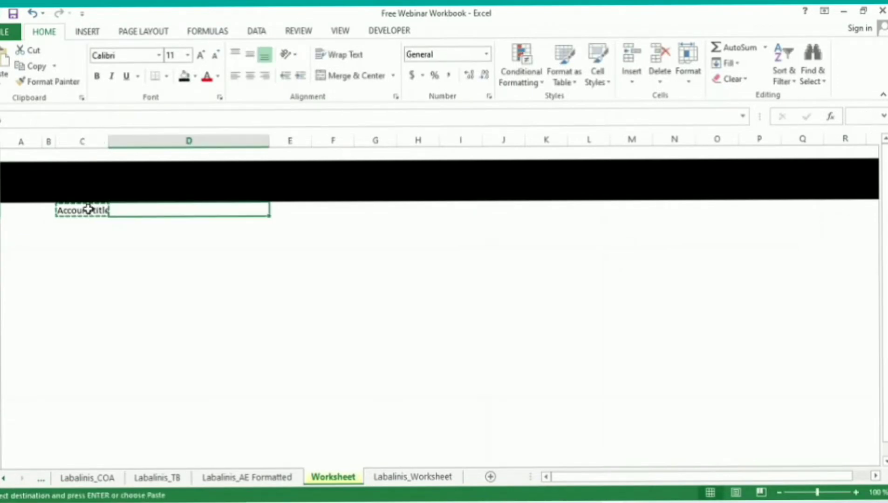
pyautogui.hotkey('shift', 'Left')
pyautogui.press('F2')
pyautogui.press('BackSpace')
pyautogui.press('BackSpace')
pyautogui.press('BackSpace')
pyautogui.press('BackSpace')
pyautogui.press('BackSpace')
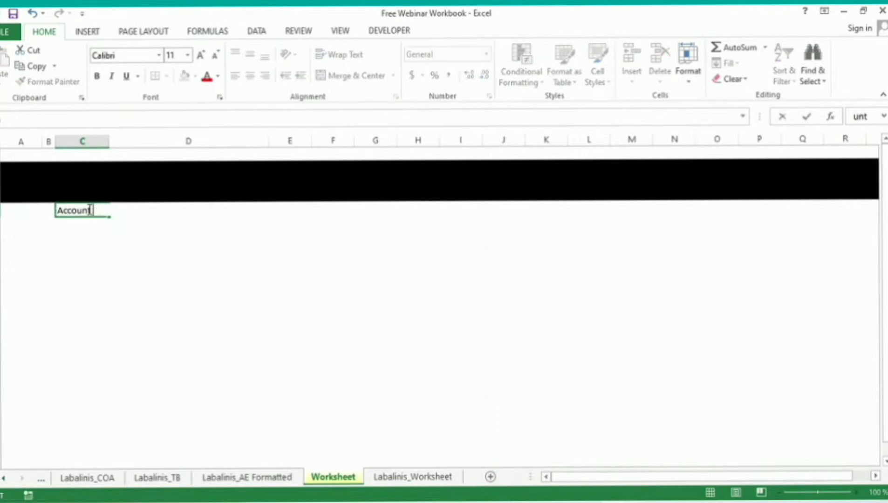
pyautogui.write(' No.')
pyautogui.press('Return')
# Step: Copy the header to column D, change it to 'Account Title', and widen column D
pyautogui.click(88, 209)
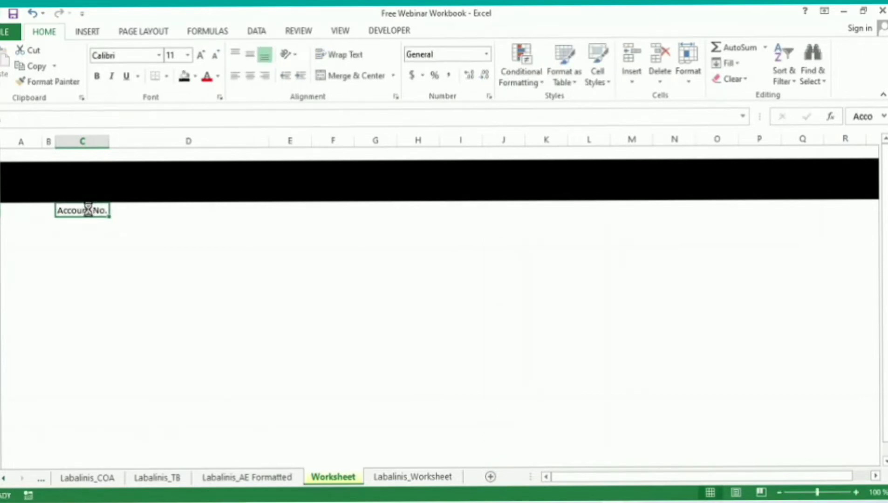
pyautogui.hotkey('ctrl', 'c')
pyautogui.press('Right')
pyautogui.hotkey('ctrl', 'v')
pyautogui.press('F2')
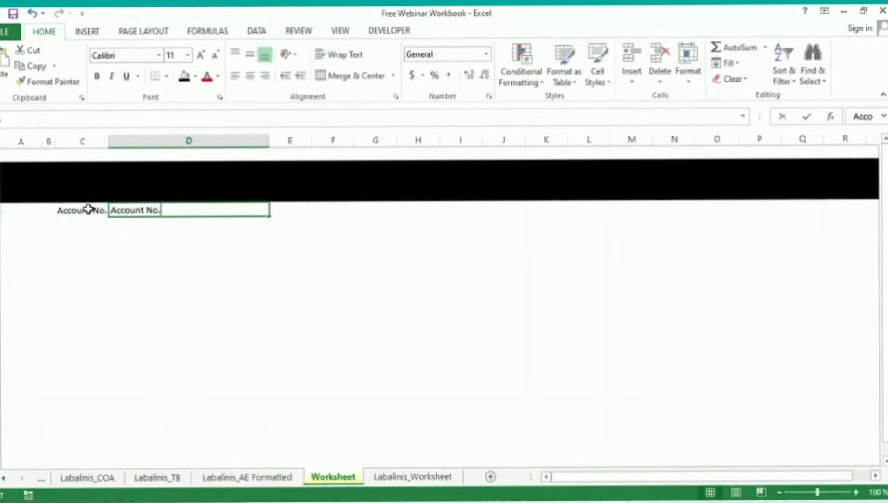
pyautogui.hotkey('shift', 'Left')
pyautogui.hotkey('shift', 'Left')
pyautogui.hotkey('shift', 'Left')
pyautogui.write('Title')
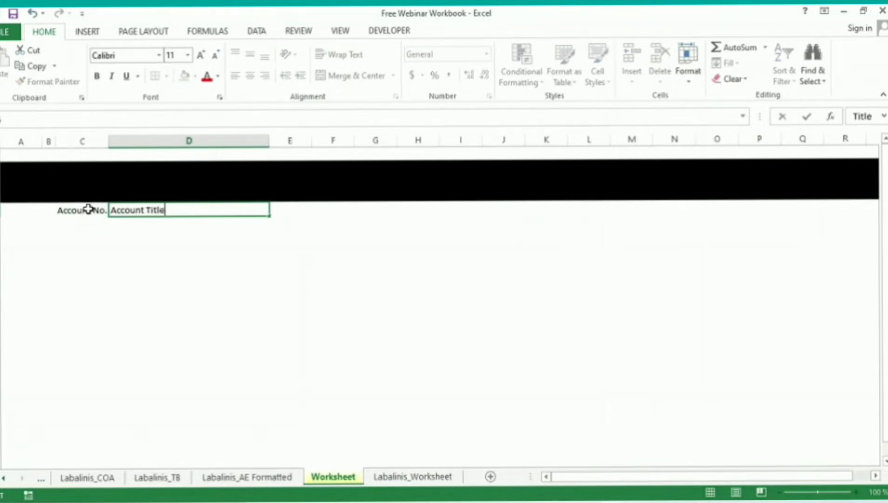
pyautogui.press('Return')
pyautogui.press('Up')
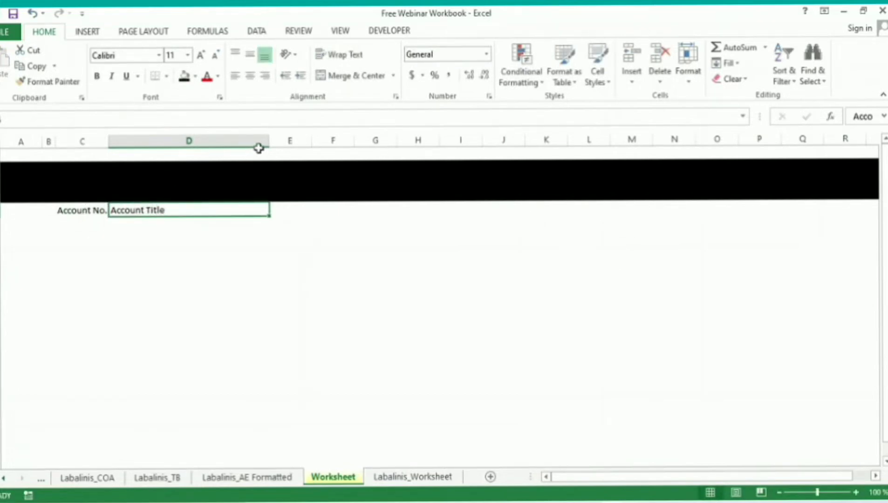
pyautogui.moveTo(269, 140); pyautogui.dragTo(299, 137)
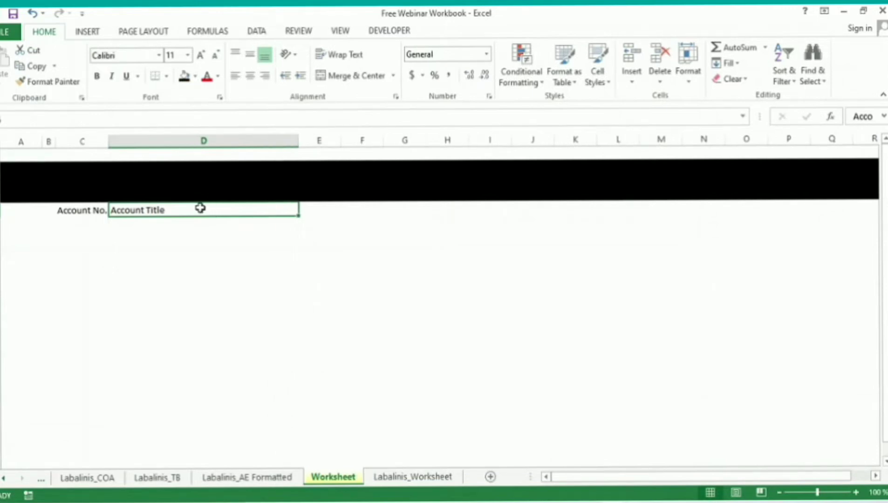
# Step: Paste the account titles Cash through Miscellaneous expense as values under Account Title
pyautogui.click(79, 477)
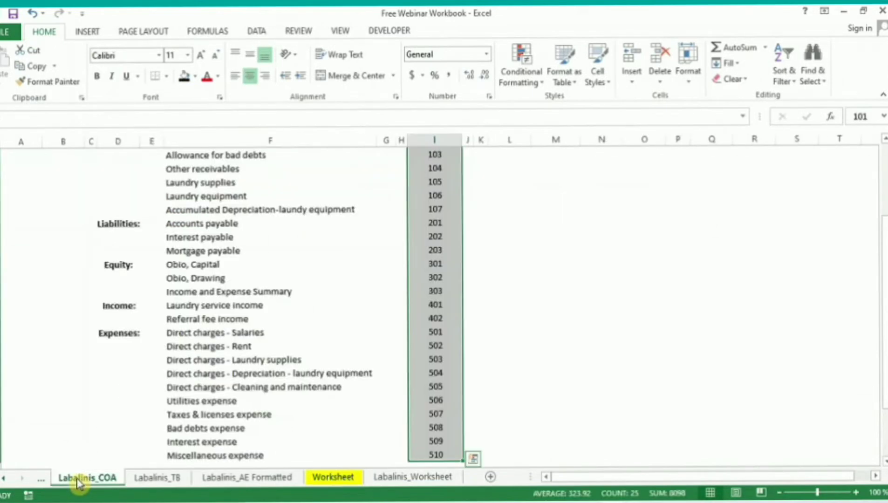
pyautogui.click(231, 208)
pyautogui.press('Up')
pyautogui.press('Up')
pyautogui.press('Up')
pyautogui.press('Up')
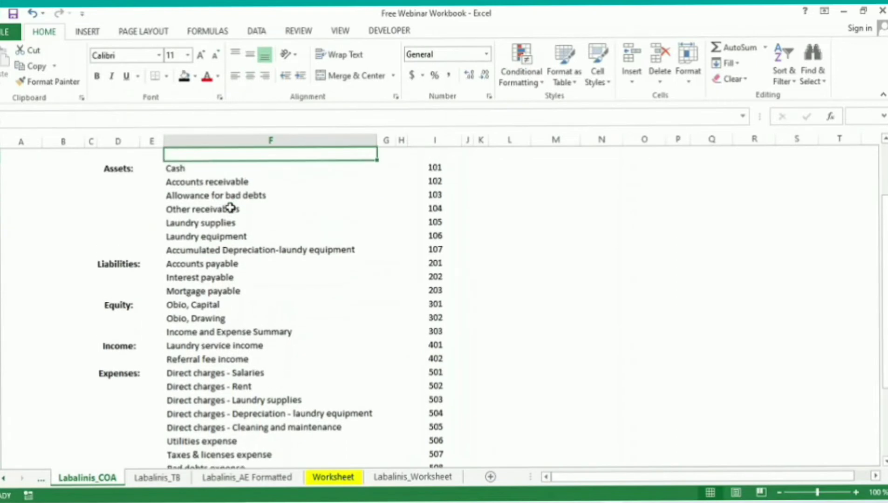
pyautogui.press('Down')
pyautogui.hotkey('ctrl', 'shift', 'Down')
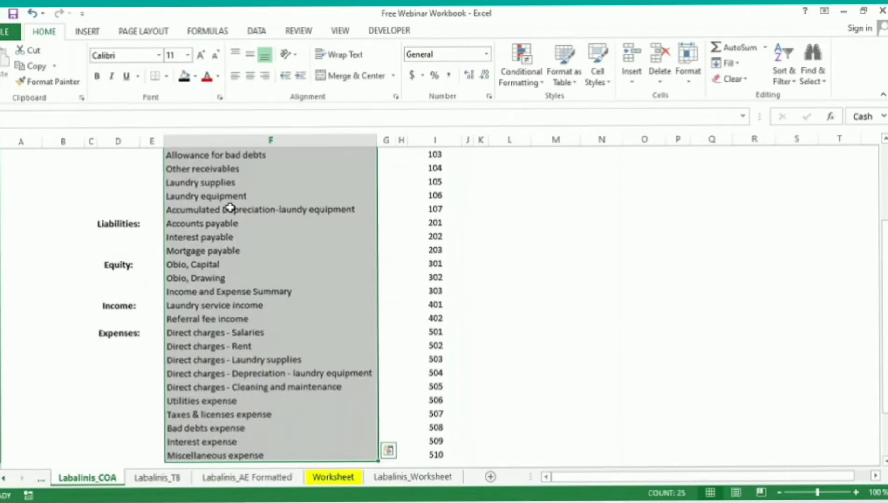
pyautogui.hotkey('ctrl', 'c')
pyautogui.hotkey('ctrl', 'pagedown')
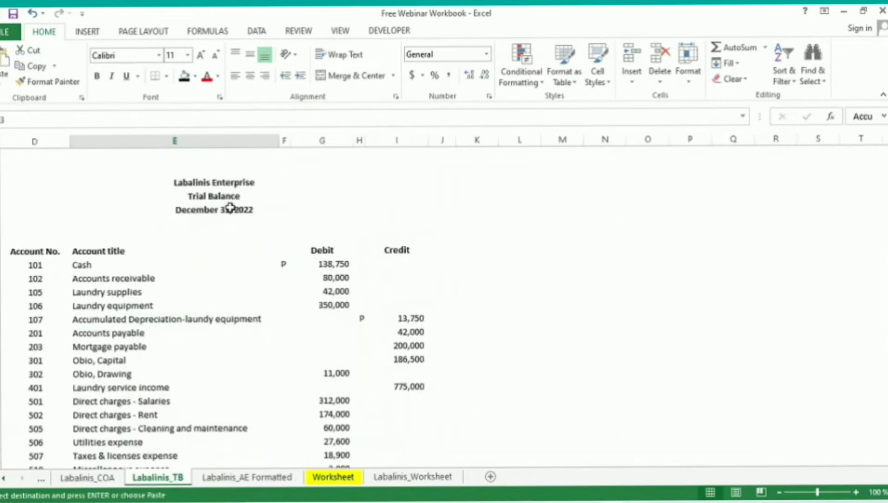
pyautogui.hotkey('ctrl', 'pagedown')
pyautogui.hotkey('ctrl', 'pagedown')
pyautogui.hotkey('ctrl', 'pagedown')
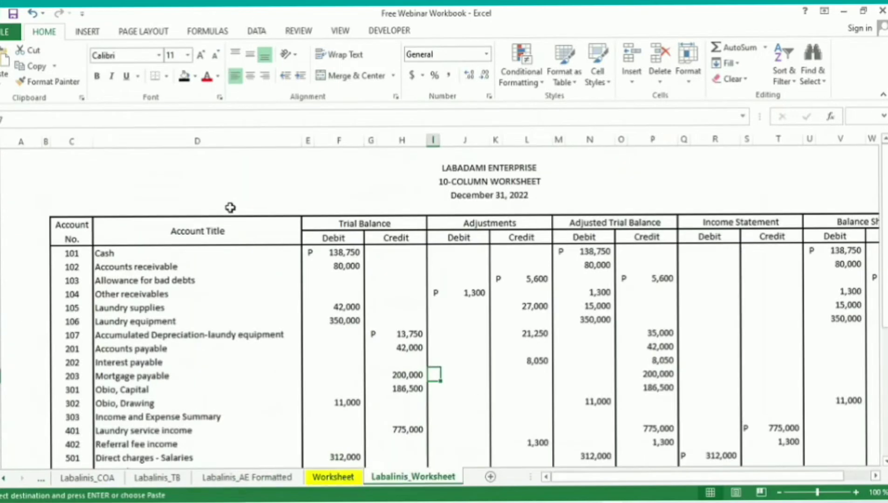
pyautogui.hotkey('ctrl', 'pageup')
pyautogui.click(192, 226)
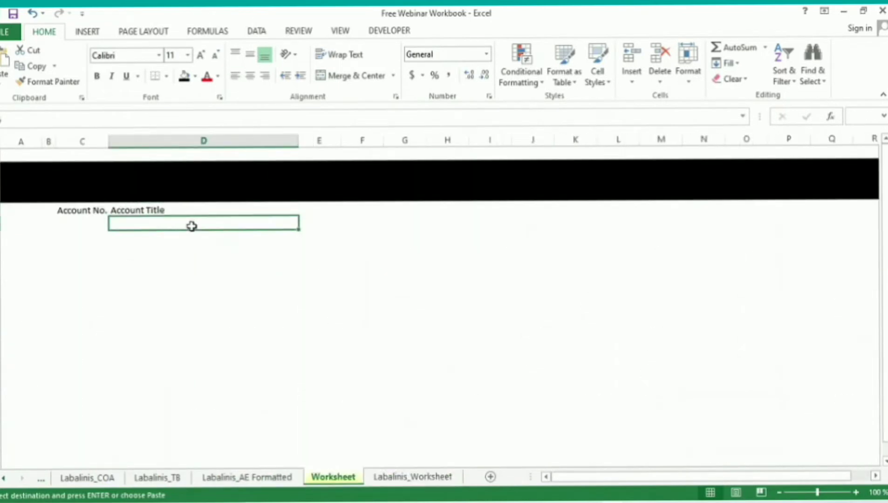
pyautogui.press('alt')
pyautogui.press('e')
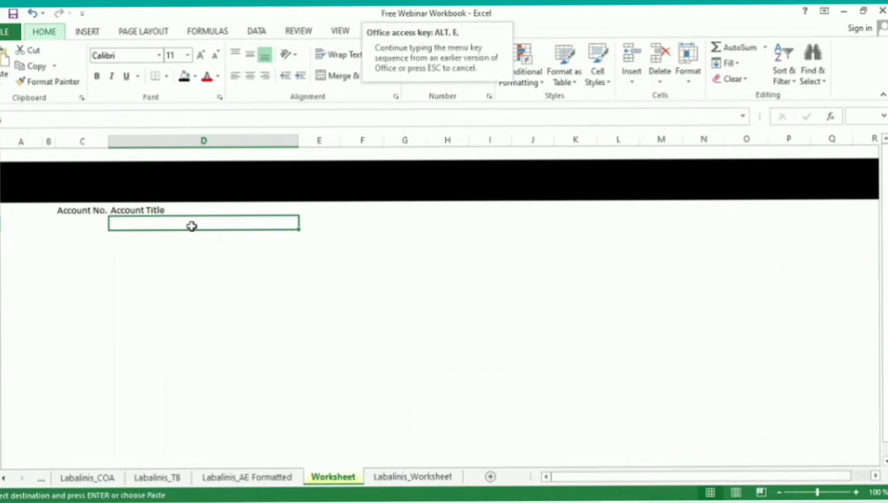
pyautogui.press('s')
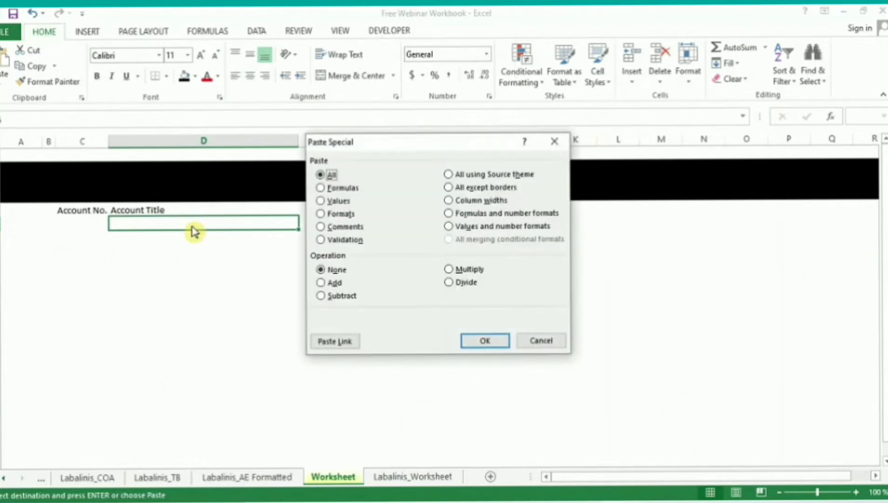
pyautogui.press('Down')
pyautogui.press('Down')
pyautogui.press('Return')
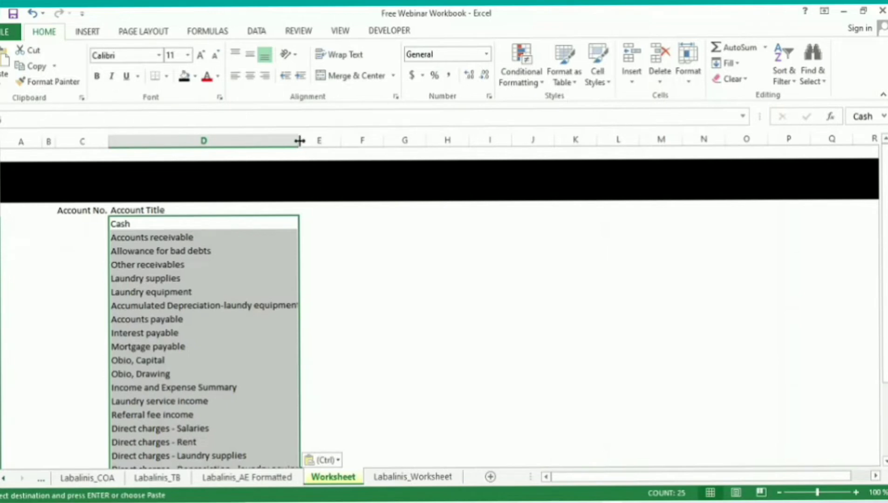
# Step: Widen column D to fit the longest title and centre the Account Title heading
pyautogui.moveTo(299, 139); pyautogui.dragTo(311, 140)
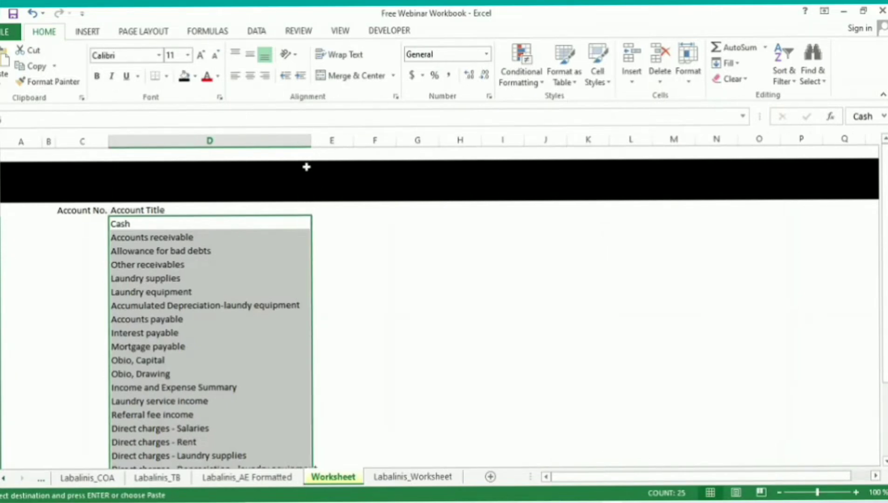
pyautogui.click(244, 220)
pyautogui.click(245, 216)
pyautogui.hotkey('alt', 'h')
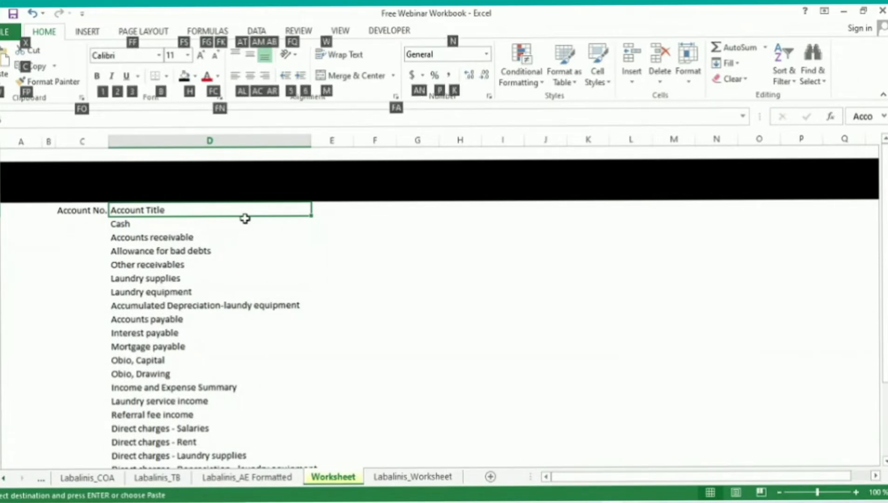
pyautogui.press('a')
pyautogui.press('c')
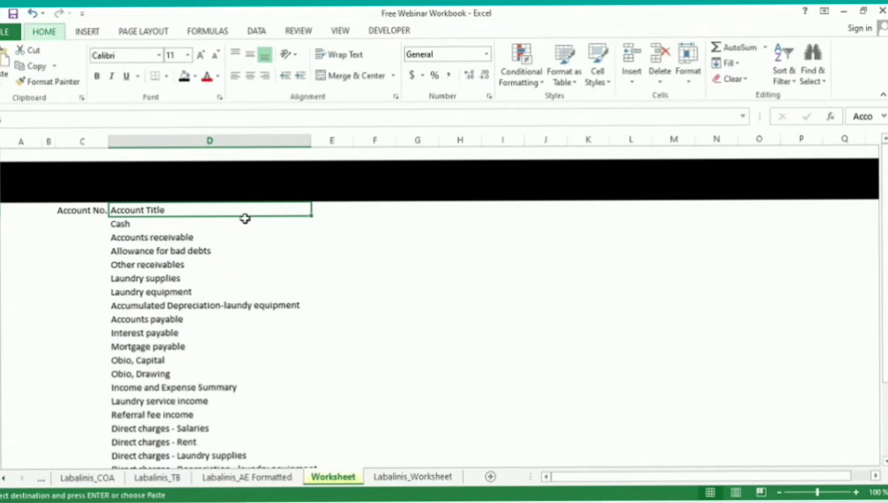
pyautogui.click(245, 219)
pyautogui.press('Down')
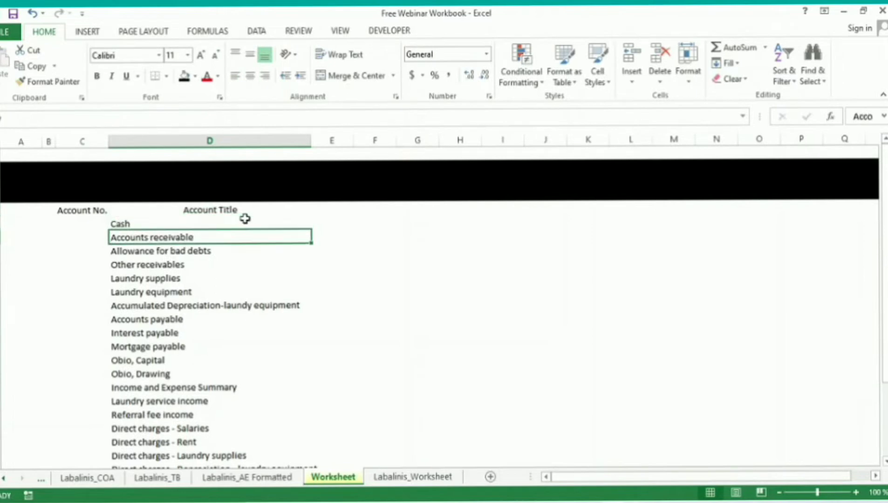
pyautogui.hotkey('ctrl', 'Down')
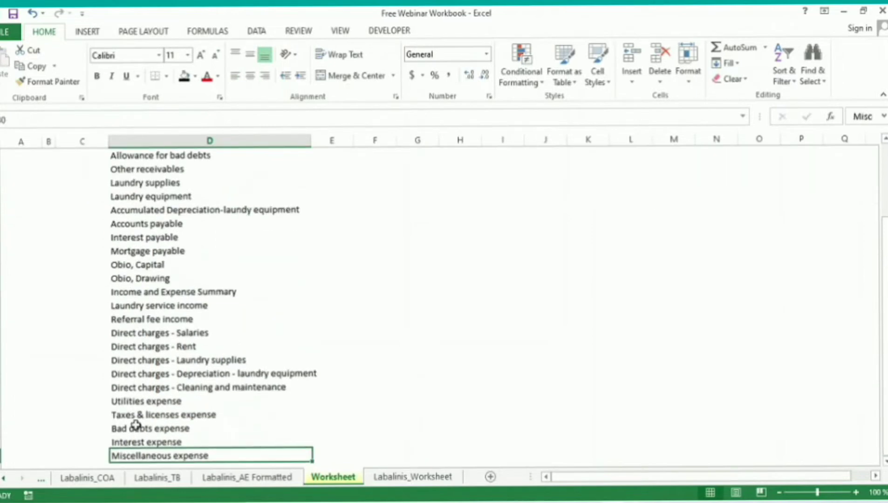
# Step: Paste account numbers 101–510 from Labalinis_COA as values into column C beside Cash
pyautogui.click(113, 483)
pyautogui.click(337, 249)
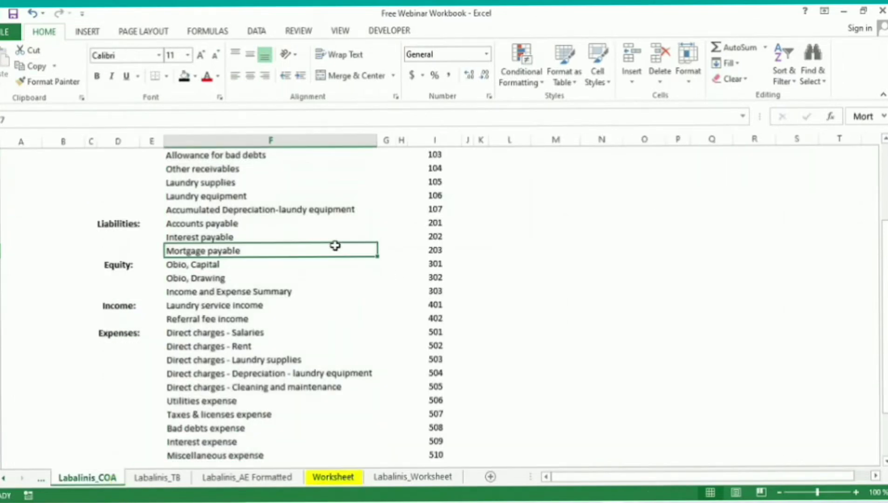
pyautogui.hotkey('ctrl', 'Up')
pyautogui.press('Right')
pyautogui.press('Right')
pyautogui.press('Right')
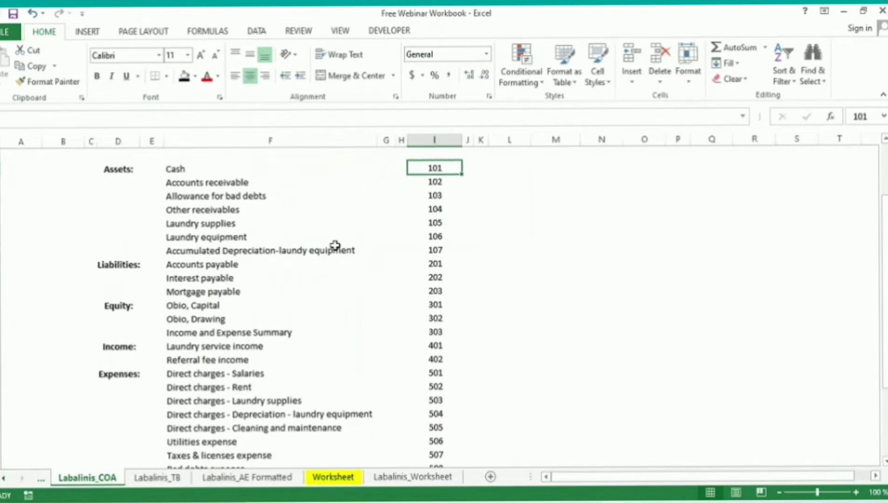
pyautogui.hotkey('ctrl', 'shift', 'Down')
pyautogui.hotkey('ctrl', 'c')
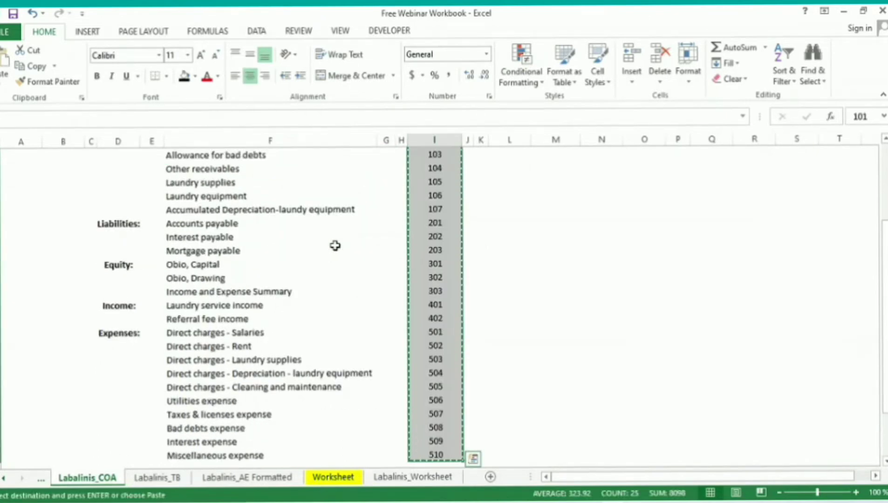
pyautogui.hotkey('ctrl', 'pagedown')
pyautogui.hotkey('ctrl', 'pagedown')
pyautogui.hotkey('ctrl', 'pagedown')
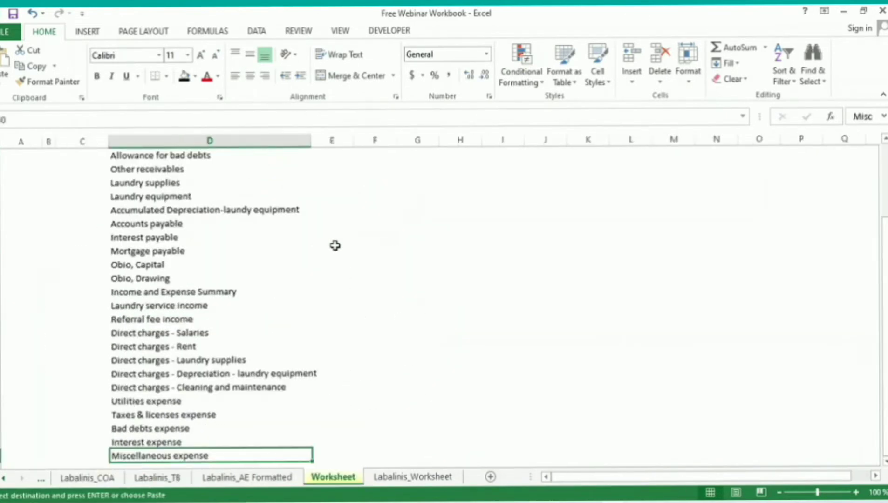
pyautogui.press('Left')
pyautogui.hotkey('ctrl', 'Up')
pyautogui.press('Down')
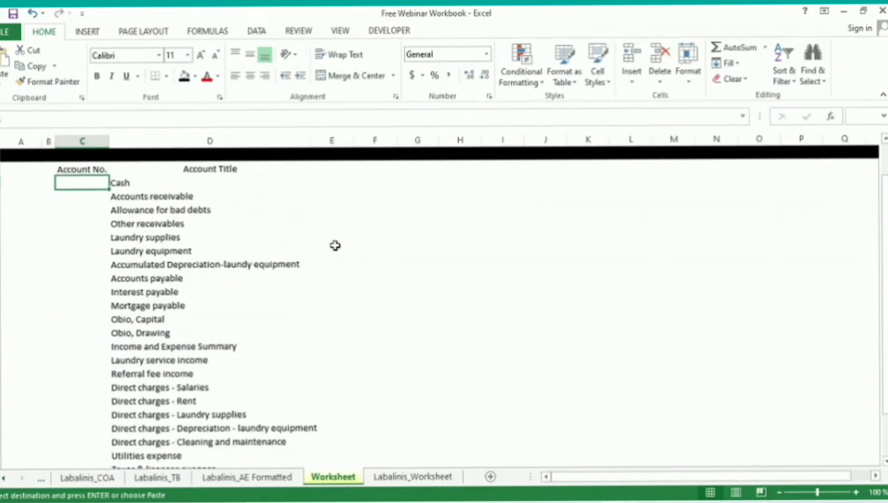
pyautogui.hotkey('alt', 'e')
pyautogui.press('s')
pyautogui.press('v')
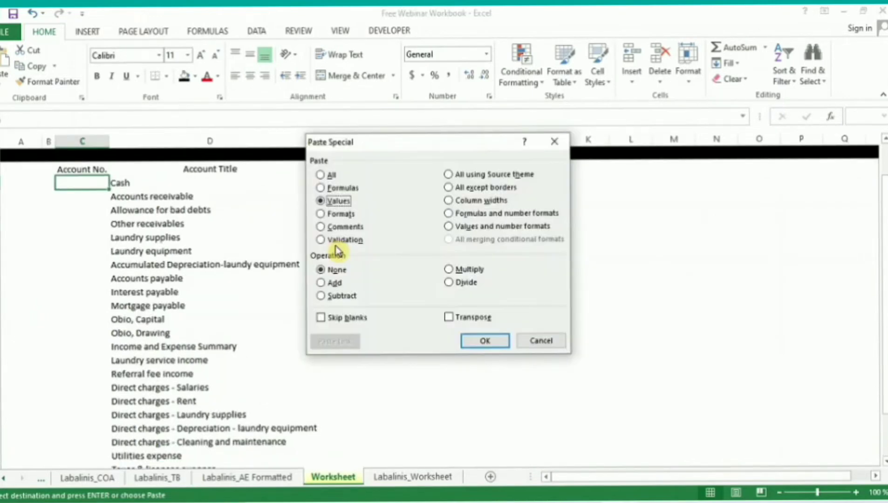
pyautogui.press('Return')
# Step: Centre the pasted account numbers in column C
pyautogui.hotkey('alt', 'h')
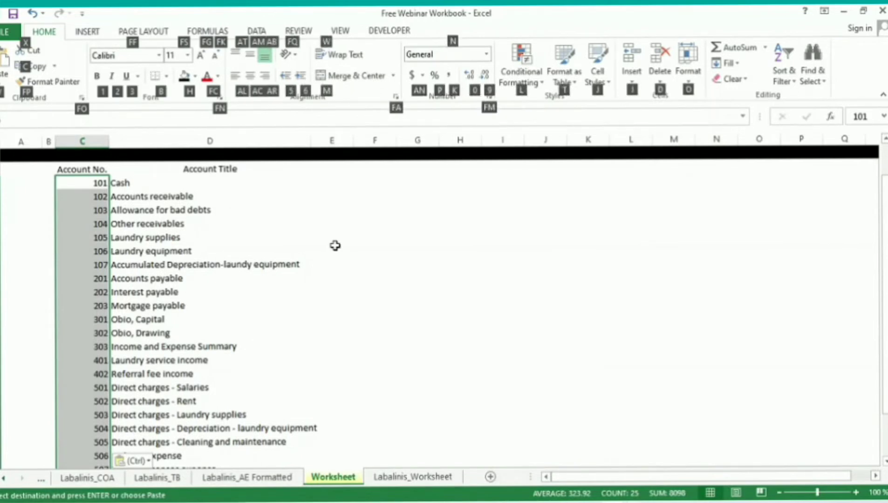
pyautogui.press('a')
pyautogui.press('c')
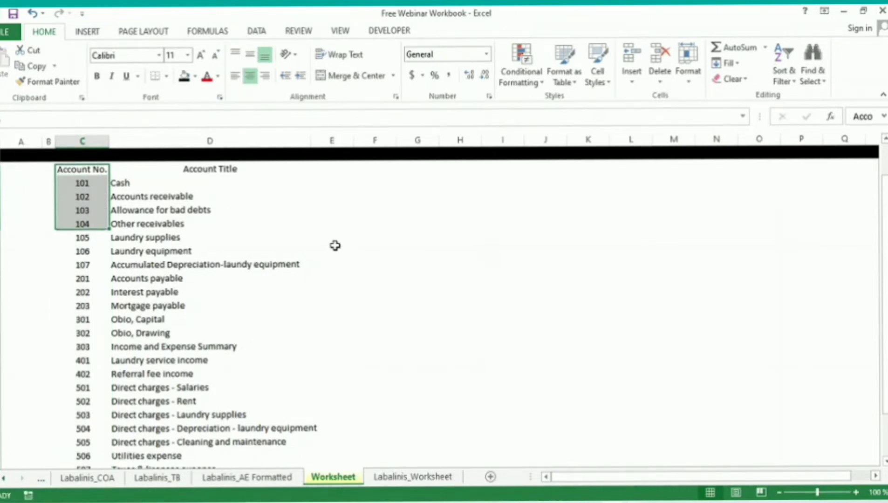
pyautogui.hotkey('ctrl', 'Home')
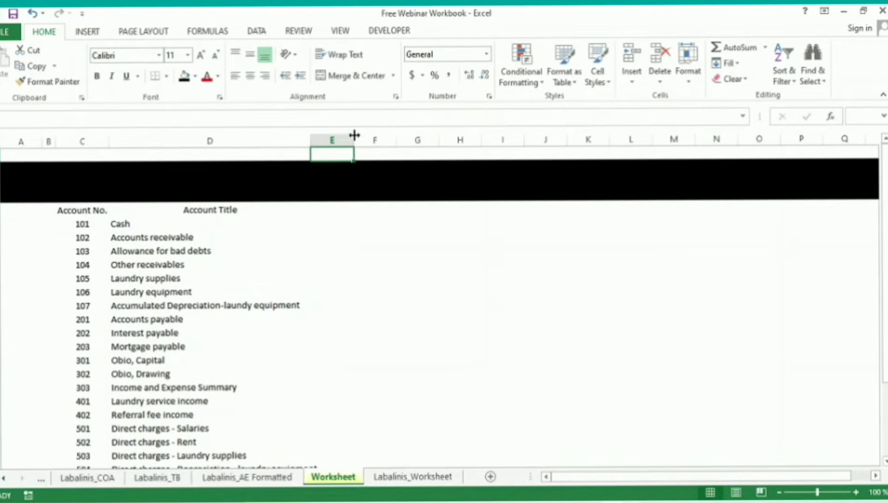
# Step: Narrow columns E and G to thin spacers and widen column H
pyautogui.moveTo(355, 135)
pyautogui.mouseDown()
pyautogui.moveTo(321, 138)
pyautogui.moveTo(393, 140)
pyautogui.mouseUp()
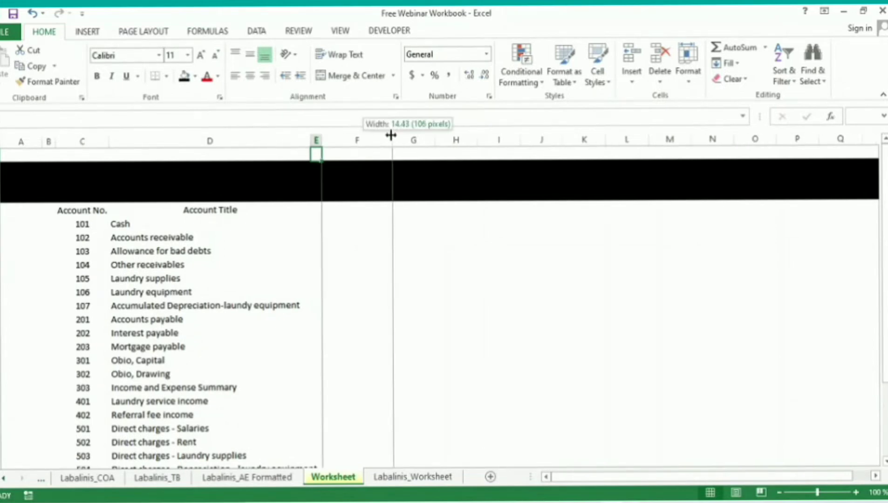
pyautogui.click(321, 138)
pyautogui.hotkey('ctrl', 'c')
pyautogui.click(418, 137)
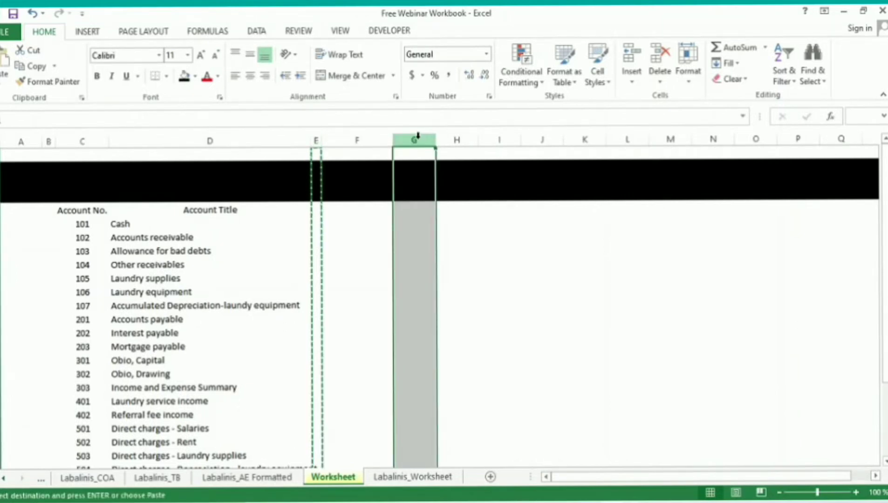
pyautogui.moveTo(436, 140); pyautogui.dragTo(404, 140)
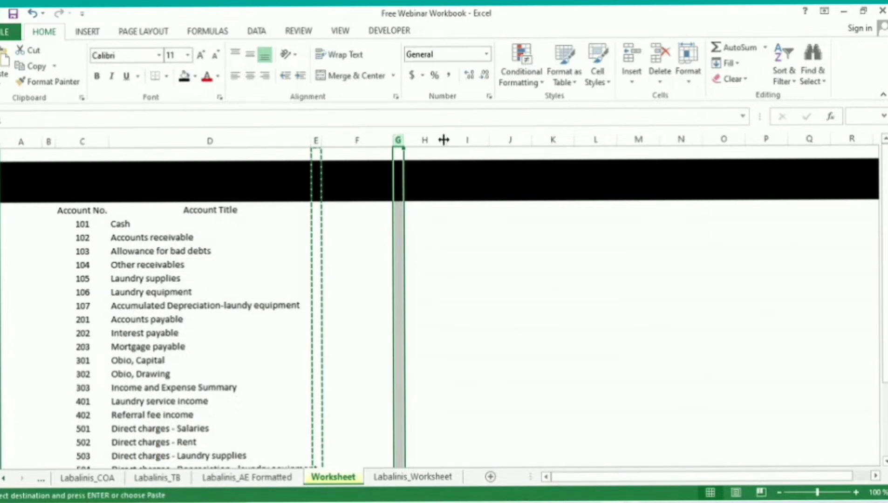
pyautogui.moveTo(444, 140); pyautogui.dragTo(477, 140)
# Step: Repeat the E–H column widths across I–L, M–P, Q–T and U–X
pyautogui.moveTo(317, 139); pyautogui.dragTo(458, 132)
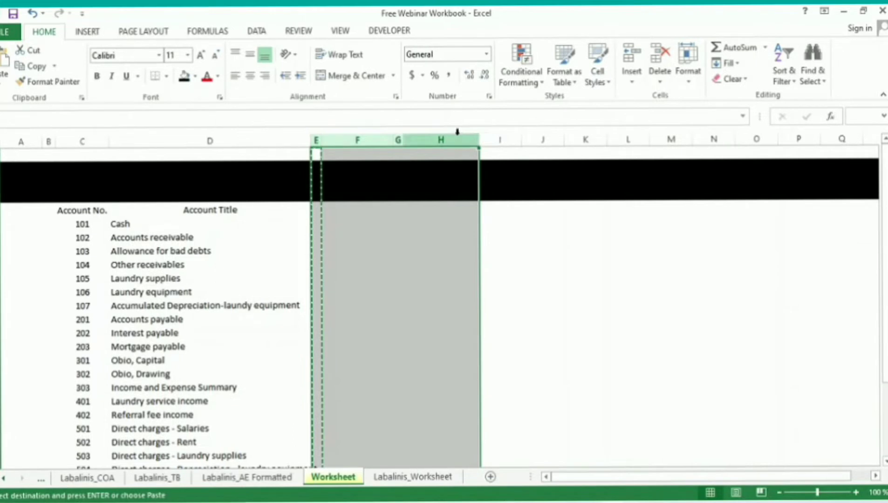
pyautogui.hotkey('ctrl', 'c')
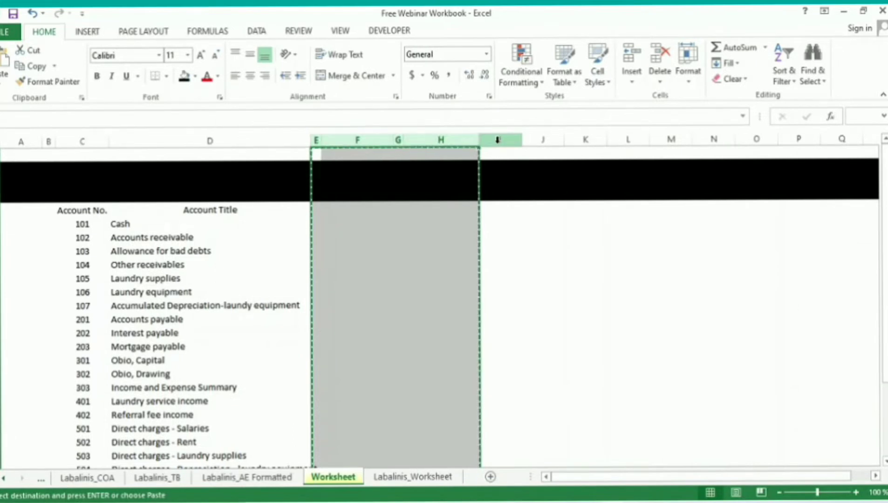
pyautogui.click(498, 140)
pyautogui.hotkey('ctrl', 'v')
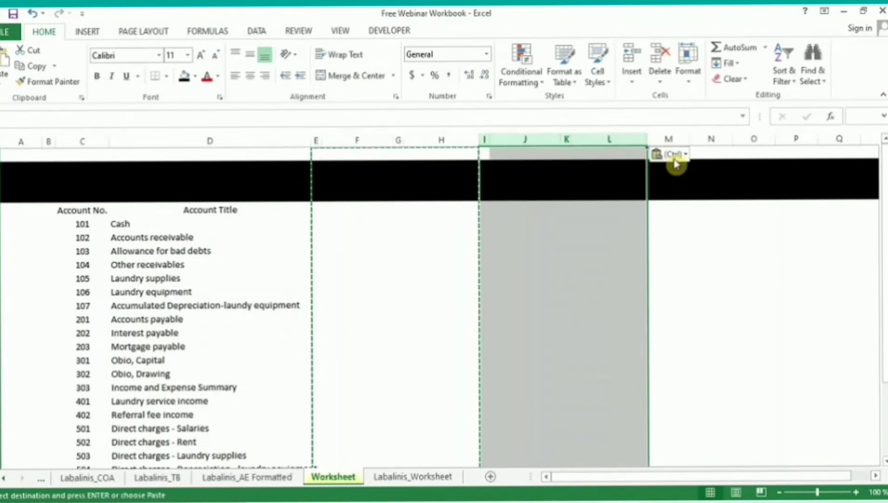
pyautogui.click(669, 139)
pyautogui.hotkey('ctrl', 'v')
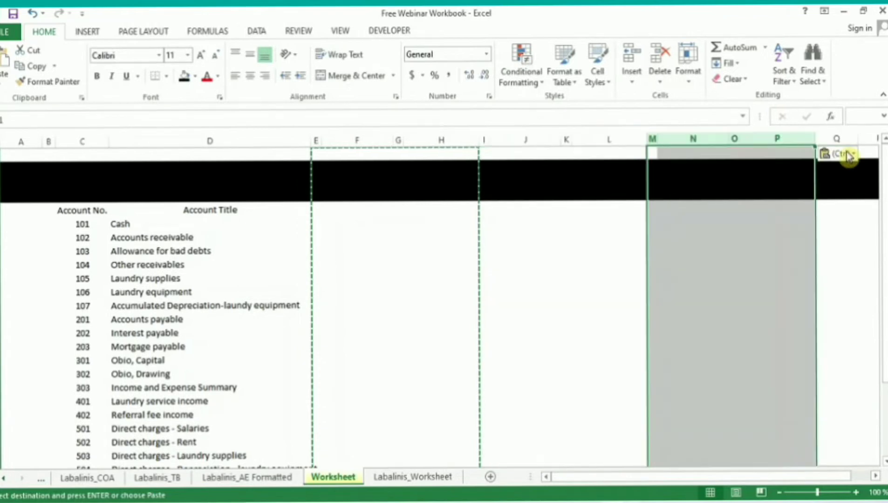
pyautogui.moveTo(834, 139); pyautogui.dragTo(863, 139)
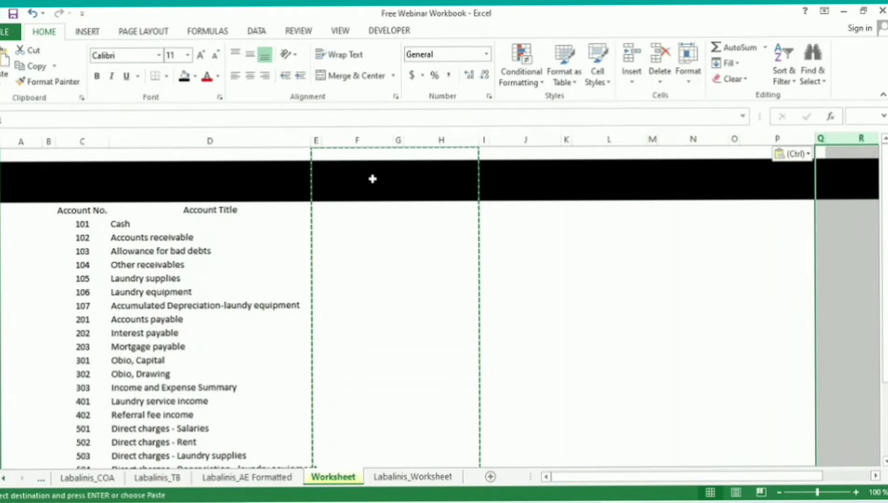
pyautogui.click(875, 476)
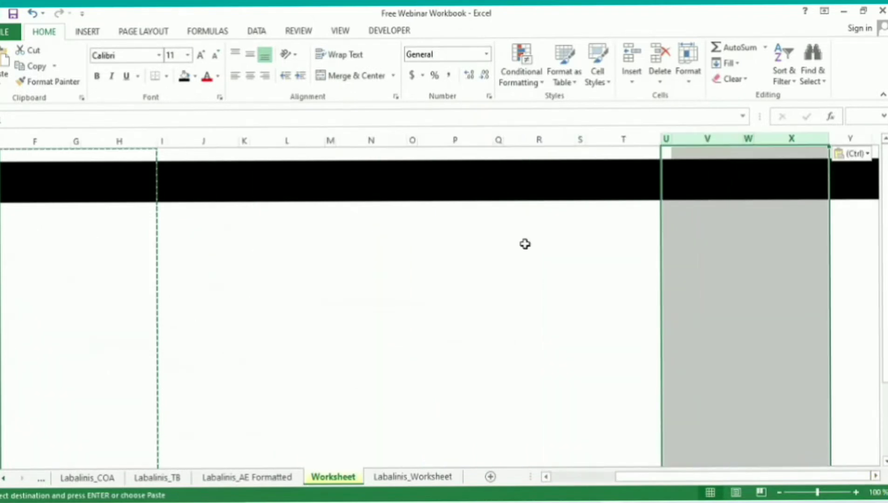
pyautogui.click(526, 247)
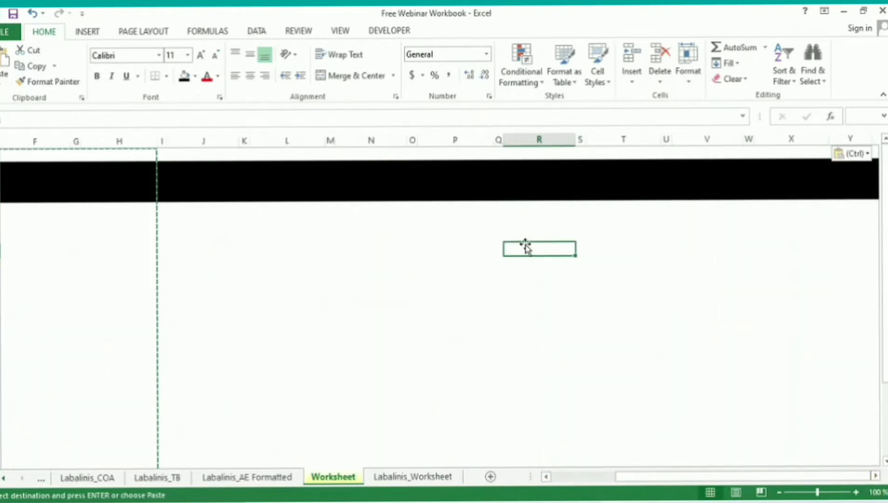
pyautogui.hotkey('ctrl', 'Home')
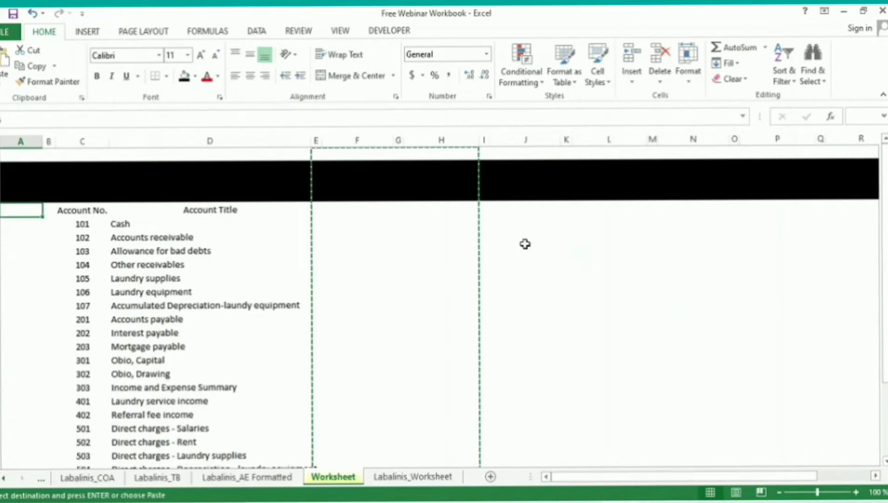
# Step: Insert a row above the Account No. headings and clear the black fill from the top rows
pyautogui.hotkey('shift', 'space')
pyautogui.hotkey('ctrl', 'shift', '+')
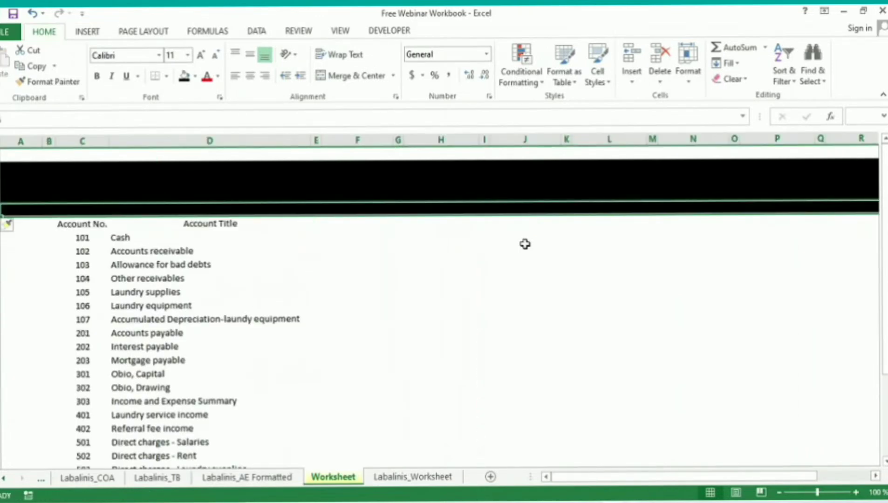
pyautogui.press('Up')
pyautogui.hotkey('shift', 'space')
pyautogui.hotkey('alt', 'h')
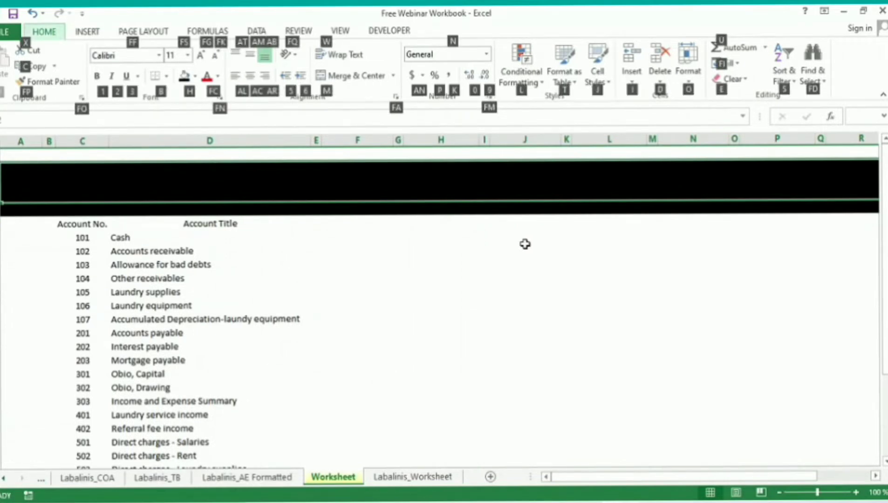
pyautogui.press('h')
pyautogui.press('n')
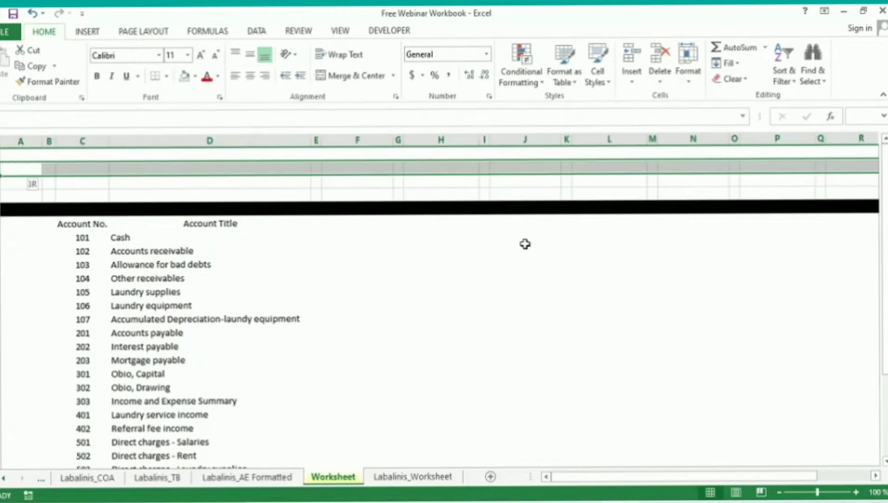
# Step: Apply a solid dark fill to the selected rows just above the headings
pyautogui.hotkey('shift', 'Down')
pyautogui.hotkey('shift', 'Down')
pyautogui.hotkey('alt', 'h')
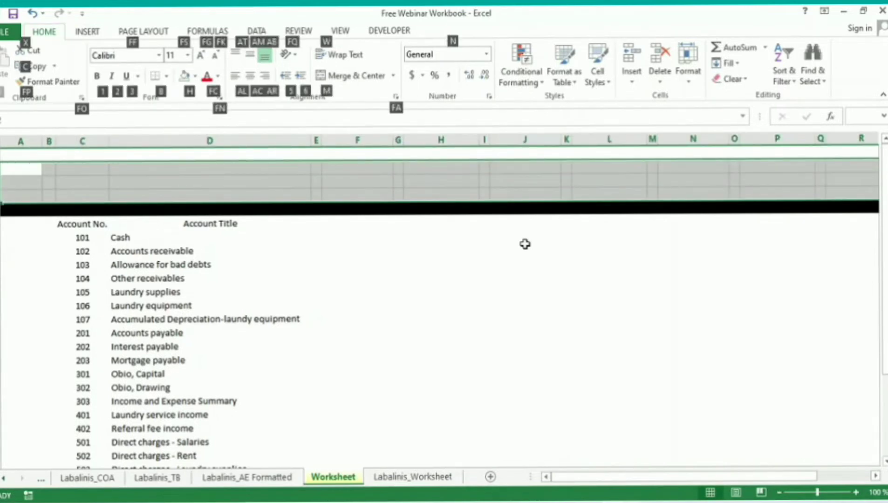
pyautogui.press('h')
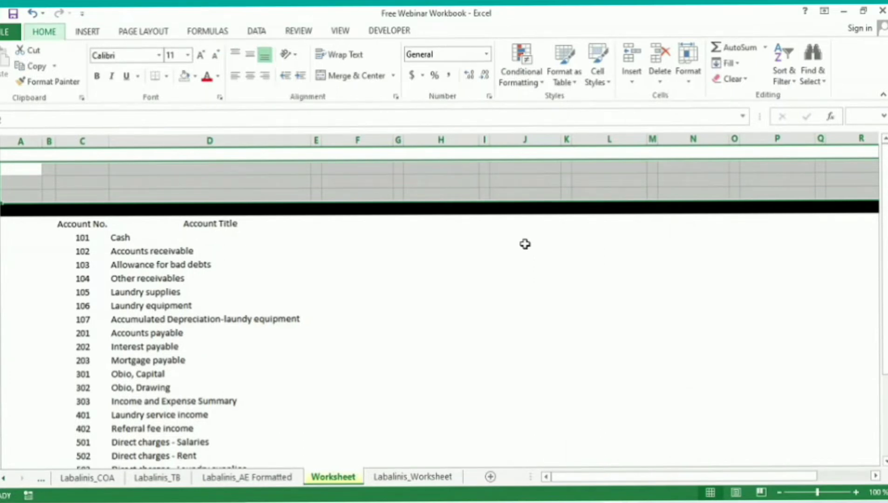
pyautogui.press('Down')
pyautogui.press('Down')
pyautogui.press('Return')
pyautogui.press('Right')
pyautogui.press('Right')
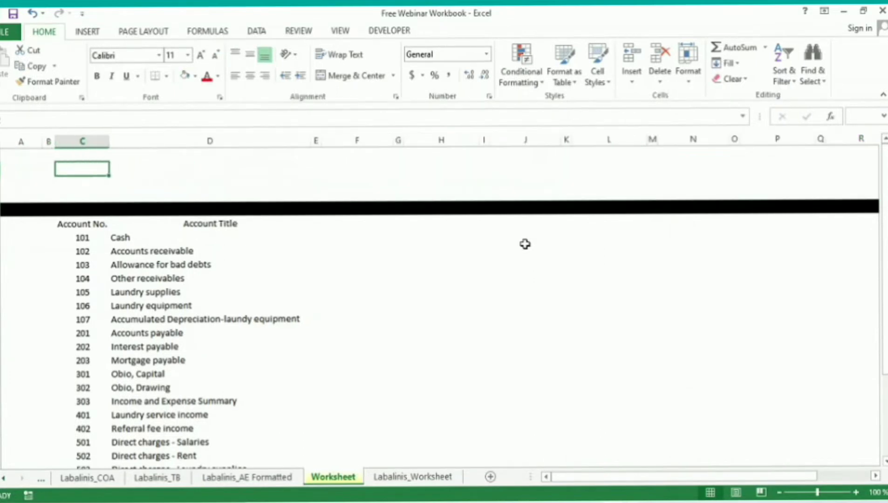
# Step: Merge and centre the first title row across columns C to X
pyautogui.hotkey('shift', 'Right')
pyautogui.hotkey('shift', 'Right')
pyautogui.hotkey('shift', 'Right')
pyautogui.hotkey('shift', 'Right')
pyautogui.hotkey('shift', 'Right')
pyautogui.hotkey('shift', 'Right')
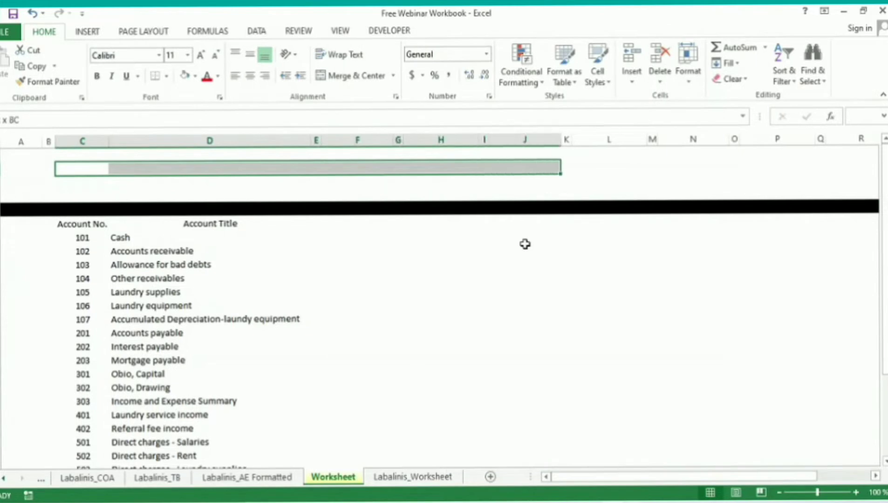
pyautogui.hotkey('shift', 'Right')
pyautogui.hotkey('shift', 'Right')
pyautogui.hotkey('shift', 'Right')
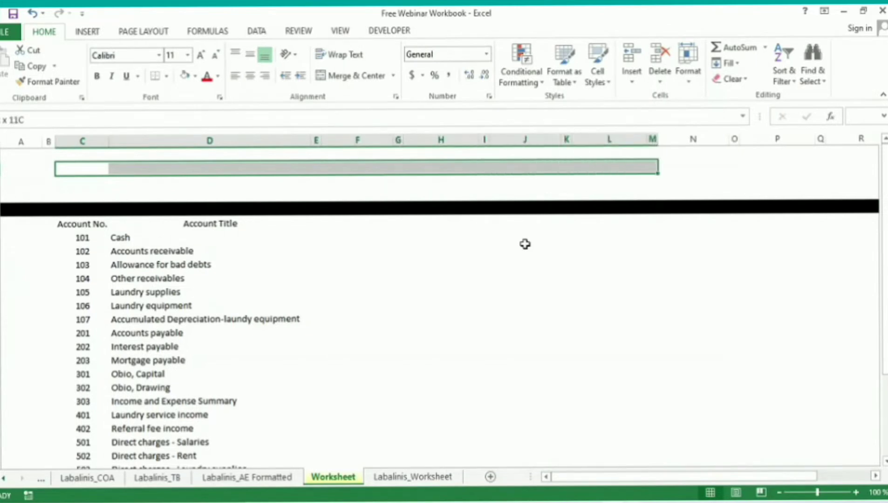
pyautogui.hotkey('shift', 'Right')
pyautogui.hotkey('shift', 'Right')
pyautogui.hotkey('shift', 'Right')
pyautogui.hotkey('shift', 'Right')
pyautogui.hotkey('shift', 'Right')
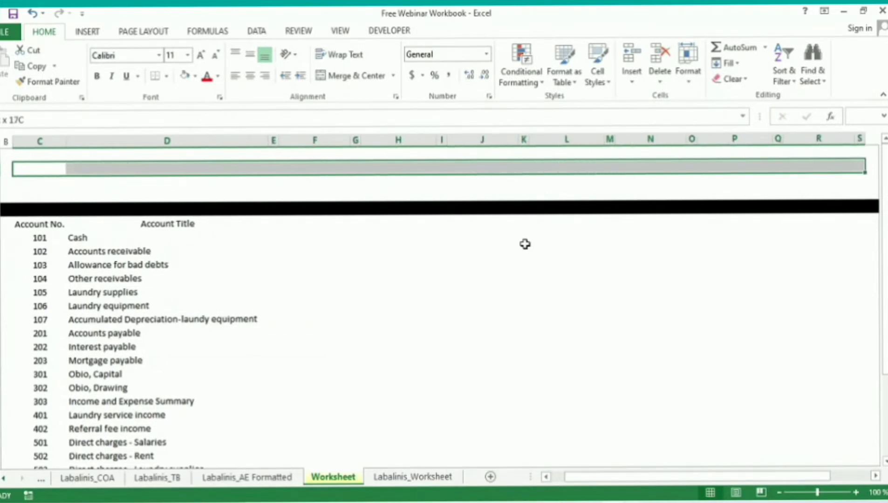
pyautogui.hotkey('shift', 'Right')
pyautogui.hotkey('shift', 'Right')
pyautogui.hotkey('shift', 'Right')
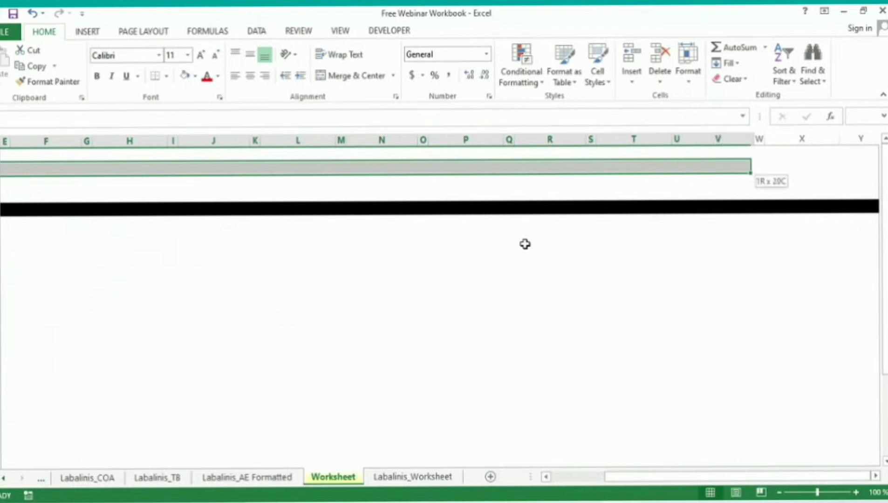
pyautogui.hotkey('shift', 'Right')
pyautogui.hotkey('shift', 'Right')
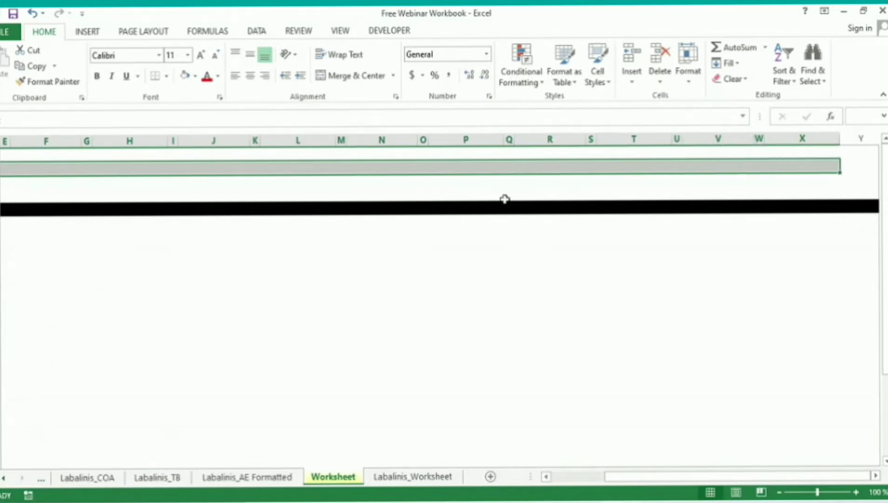
pyautogui.click(394, 78)
pyautogui.click(379, 92)
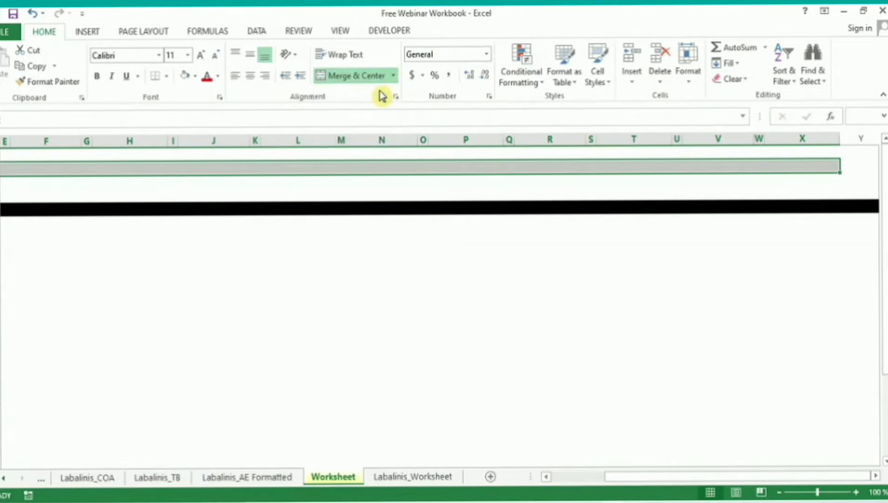
# Step: Merge and centre the second and third title rows across the same columns
pyautogui.click(64, 181)
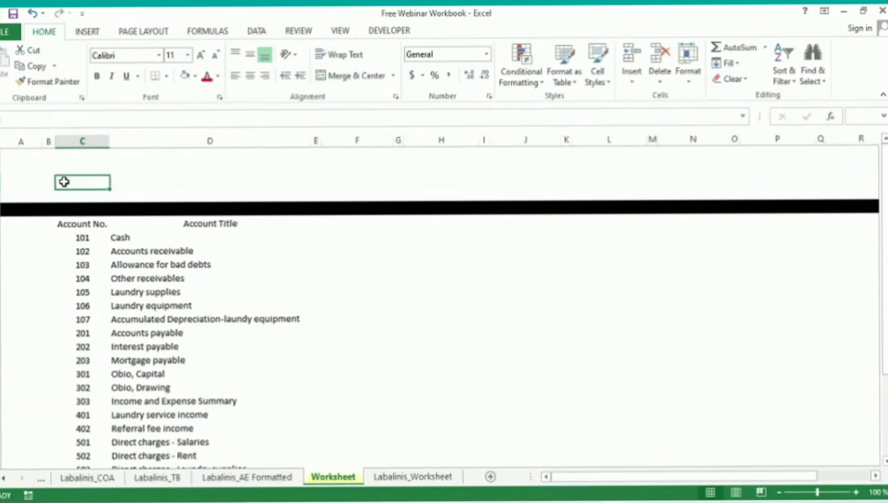
pyautogui.moveTo(64, 182)
pyautogui.mouseDown()
pyautogui.moveTo(839, 182)
pyautogui.moveTo(727, 182)
pyautogui.mouseUp()
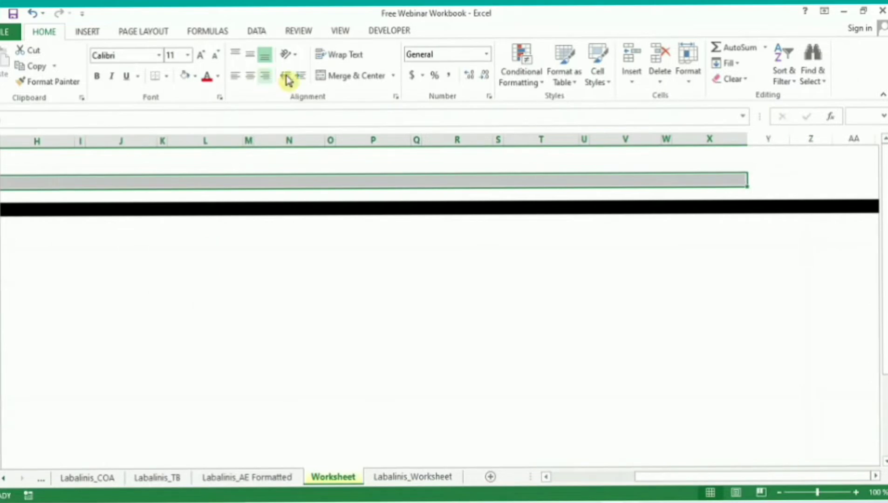
pyautogui.click(365, 84)
pyautogui.click(81, 196)
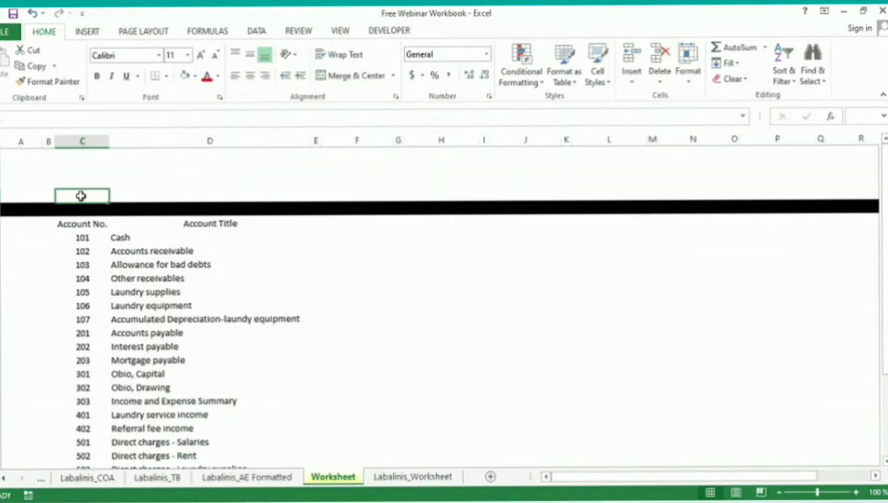
pyautogui.moveTo(81, 196); pyautogui.dragTo(839, 195)
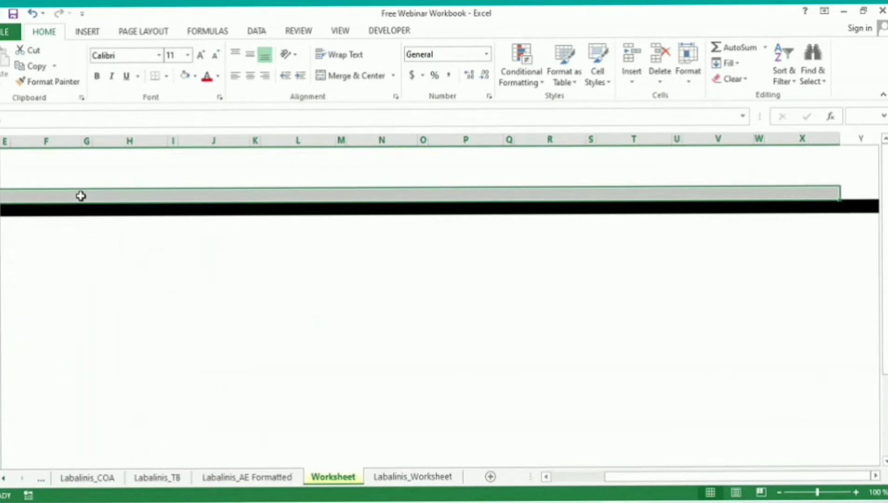
pyautogui.click(320, 78)
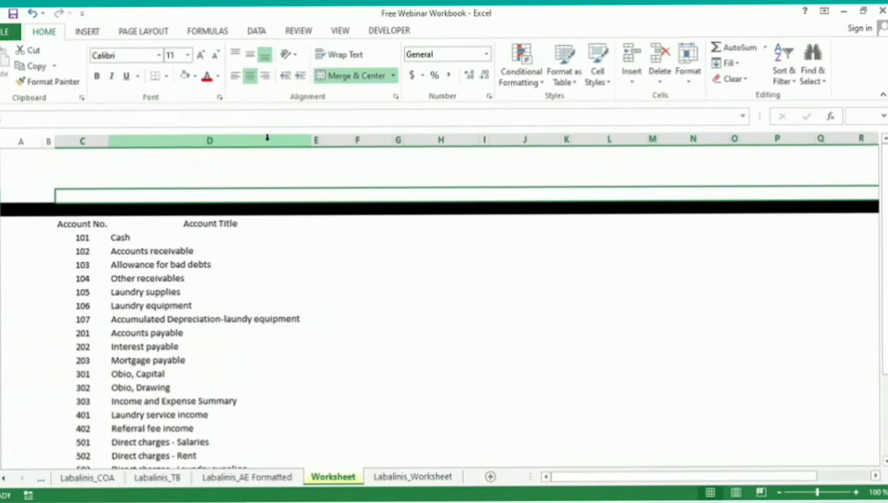
pyautogui.click(312, 171)
# Step: Enter 'LABADAMI ENTERPRISE' and '10-Column Worksheet' in the first two merged title rows
pyautogui.doubleClick(312, 172)
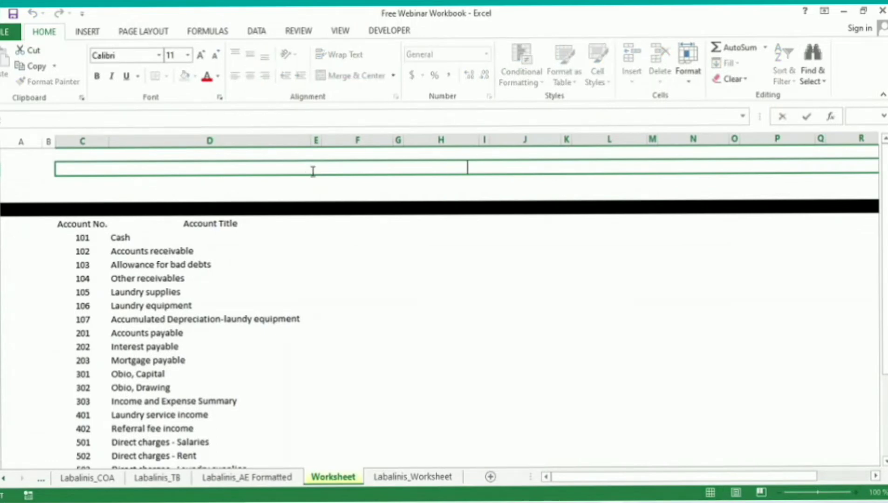
pyautogui.press('Escape')
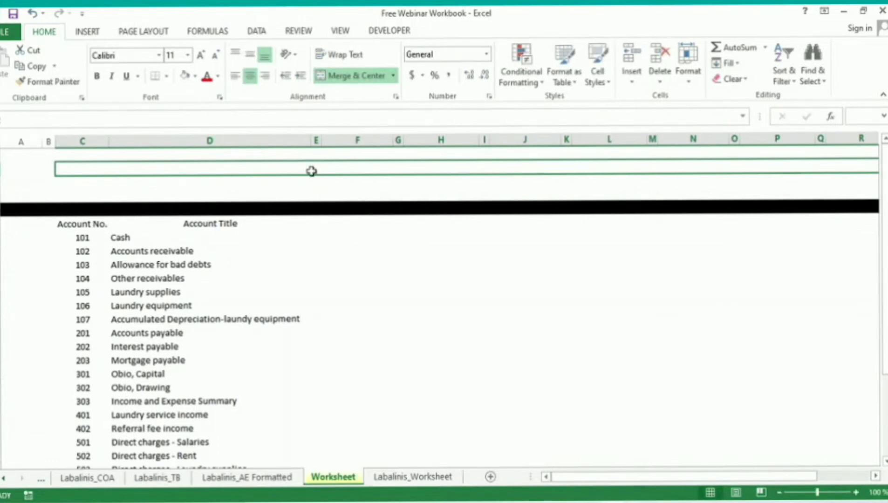
pyautogui.doubleClick(311, 171)
pyautogui.write('LAB')
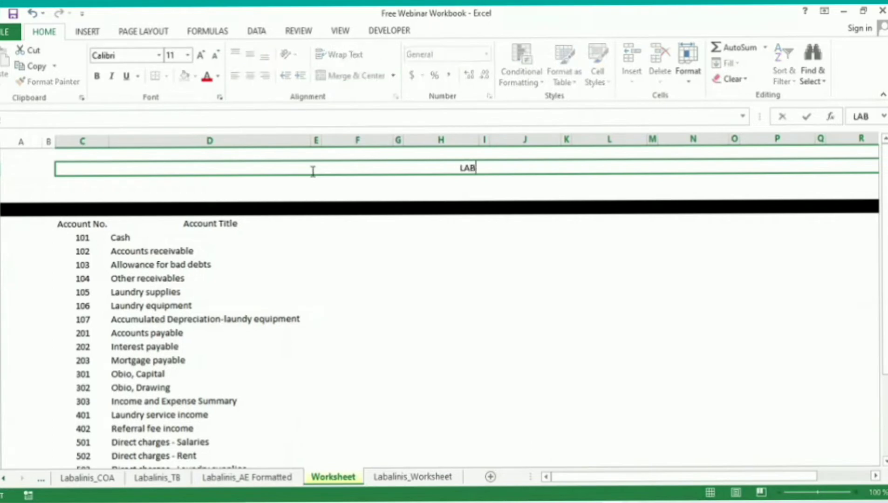
pyautogui.write('ADAMI ENTERPR')
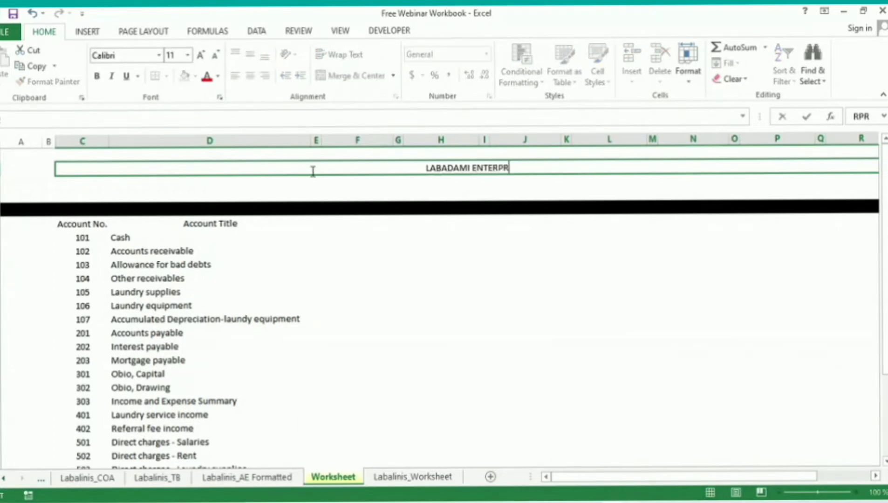
pyautogui.write('ISE')
pyautogui.press('Return')
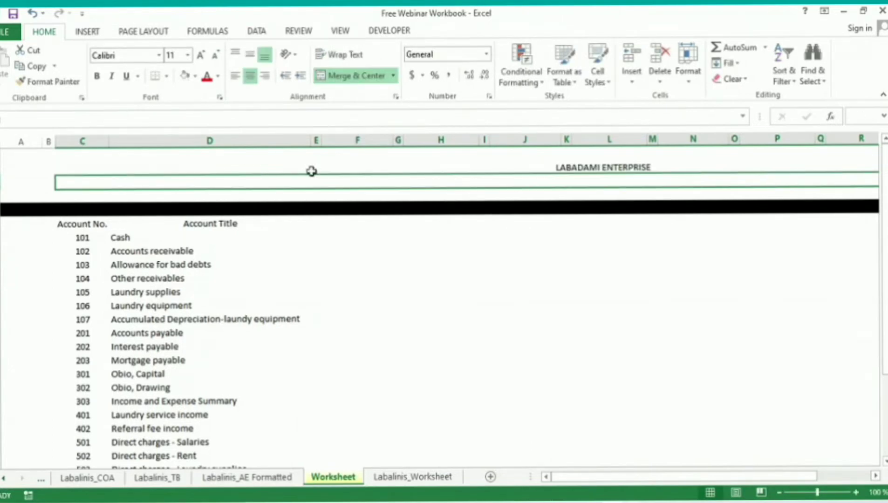
pyautogui.write('10')
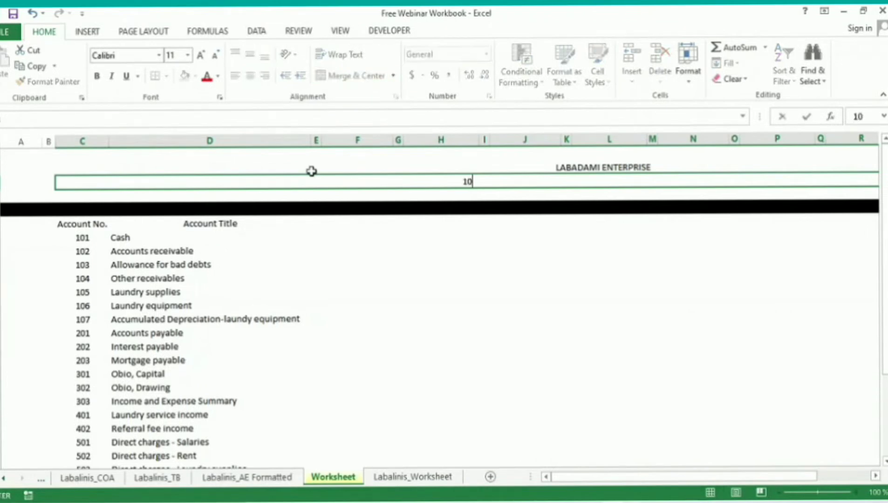
pyautogui.write('-Column')
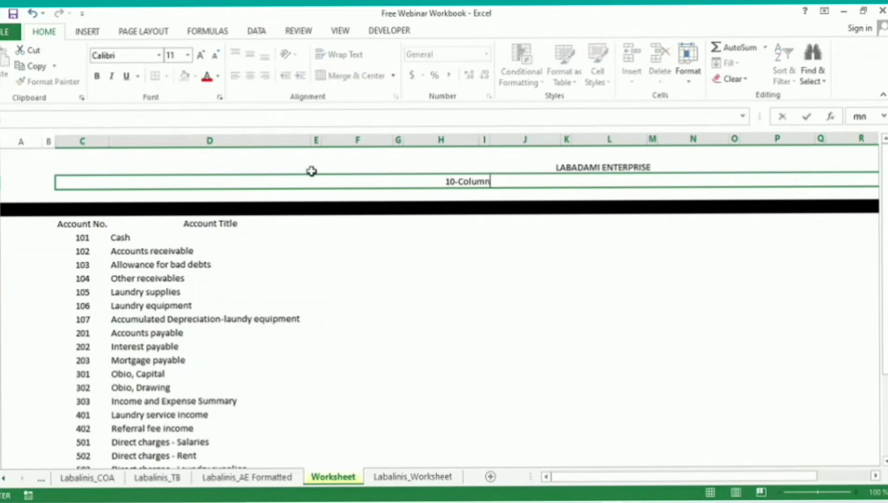
pyautogui.write(' Works')
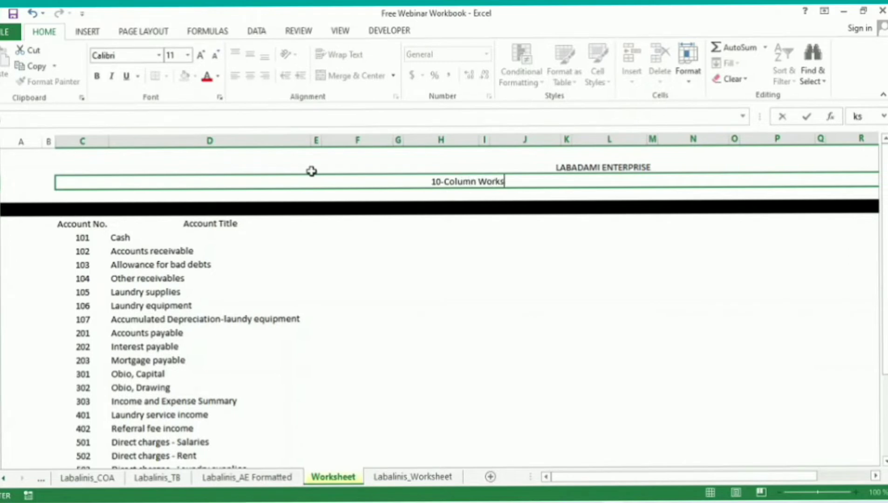
pyautogui.write('heet')
pyautogui.press('Return')
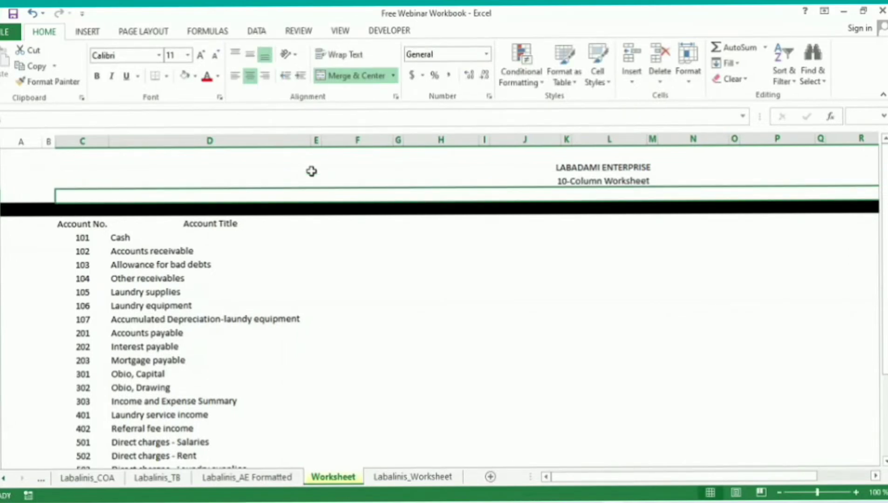
# Step: Enter the date 12/31/2022 in the third title row so it displays 31-Dec-22
pyautogui.write('Decem')
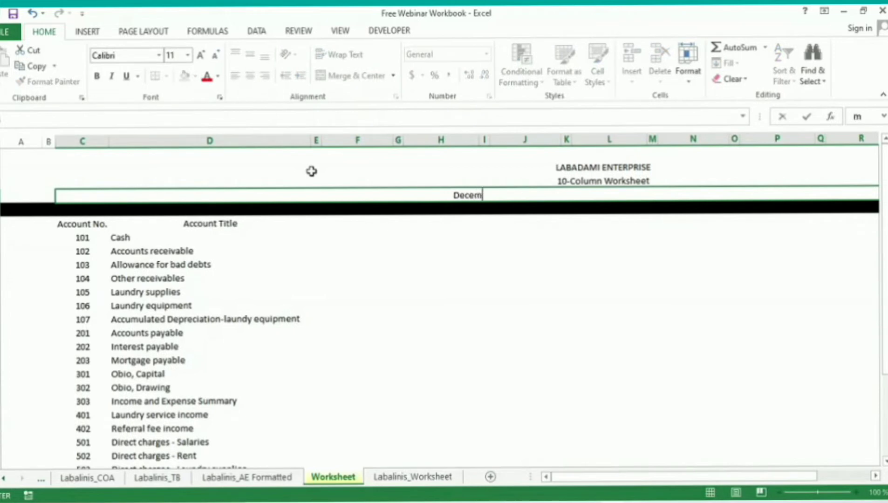
pyautogui.write('ber 31, 202')
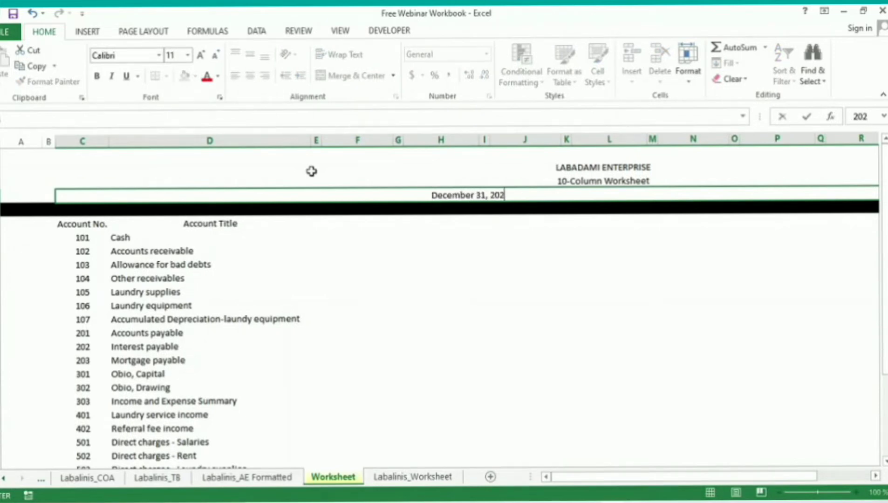
pyautogui.write('1')
pyautogui.press('Return')
pyautogui.press('Up')
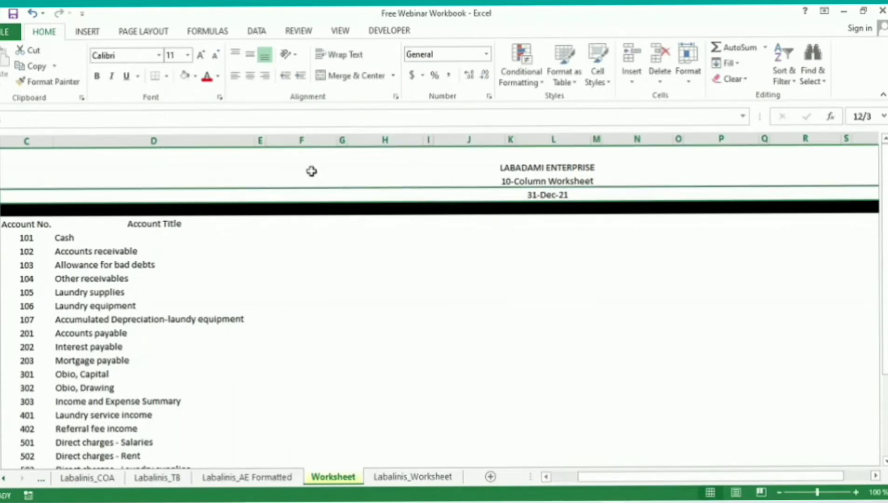
pyautogui.press('F2')
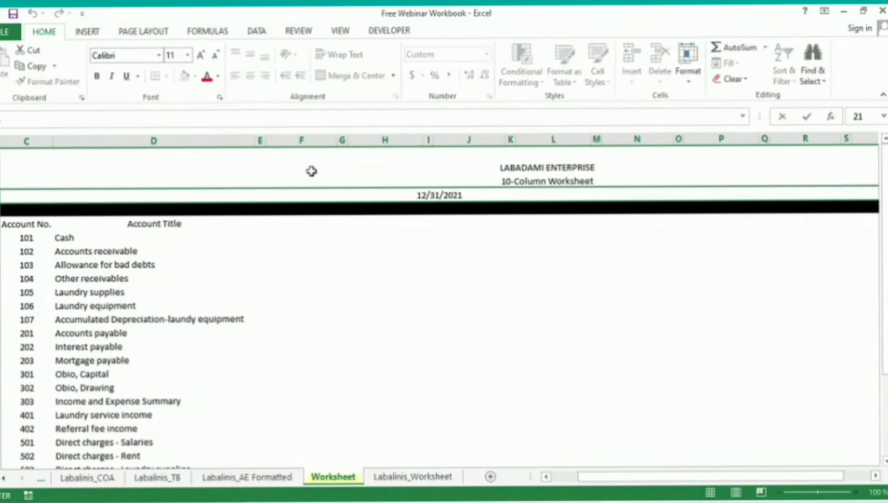
pyautogui.hotkey('ctrl', 'Return')
pyautogui.press('F2')
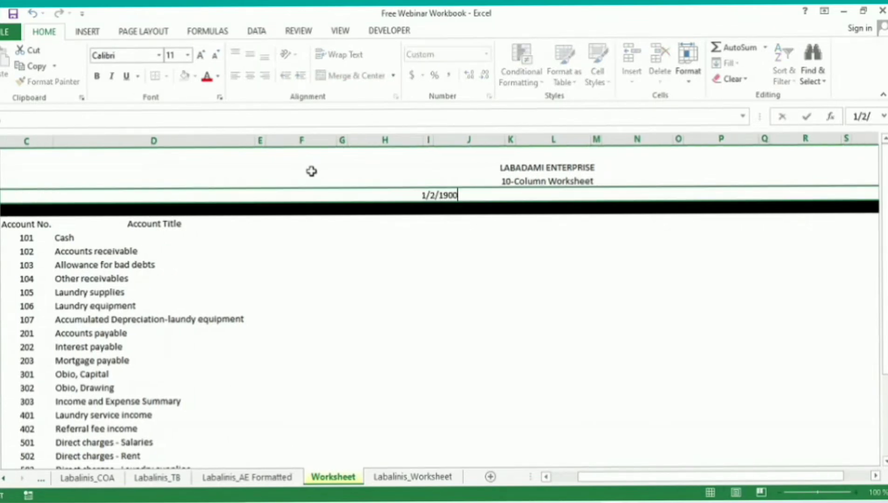
pyautogui.hotkey('shift', 'Home')
pyautogui.write('12/')
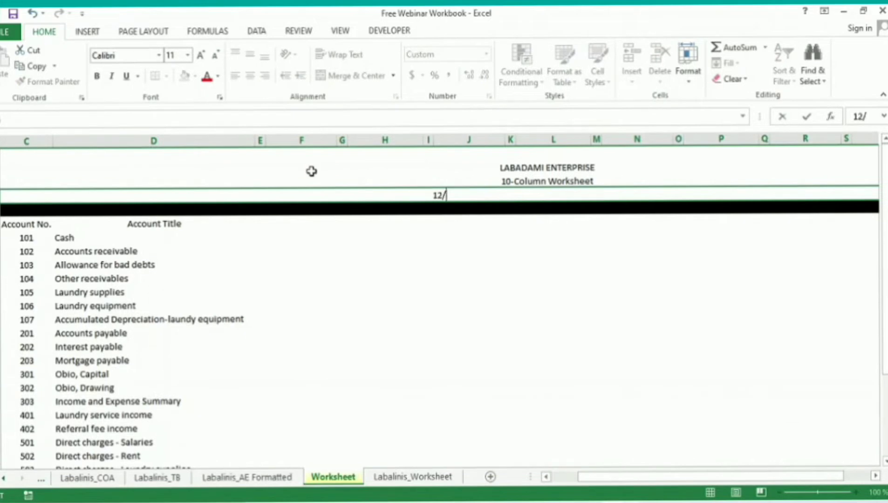
pyautogui.write('31/2022')
pyautogui.press('Return')
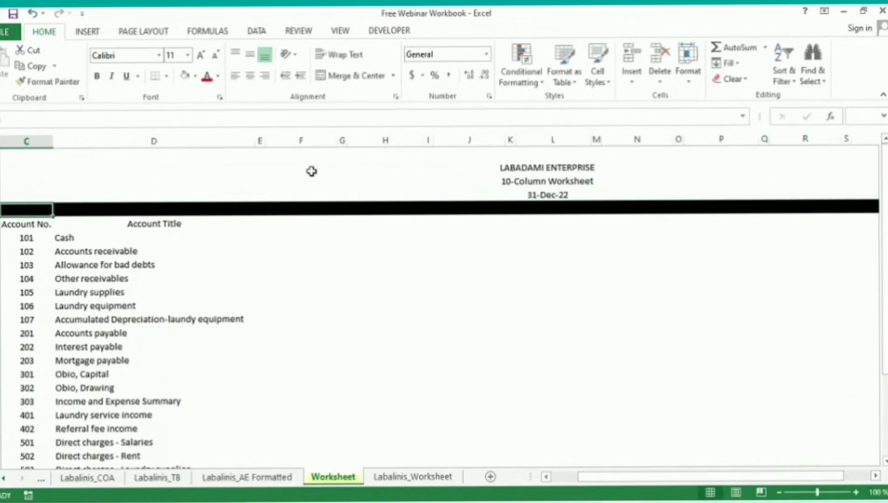
pyautogui.press('Return')
pyautogui.press('Up')
pyautogui.press('Left')
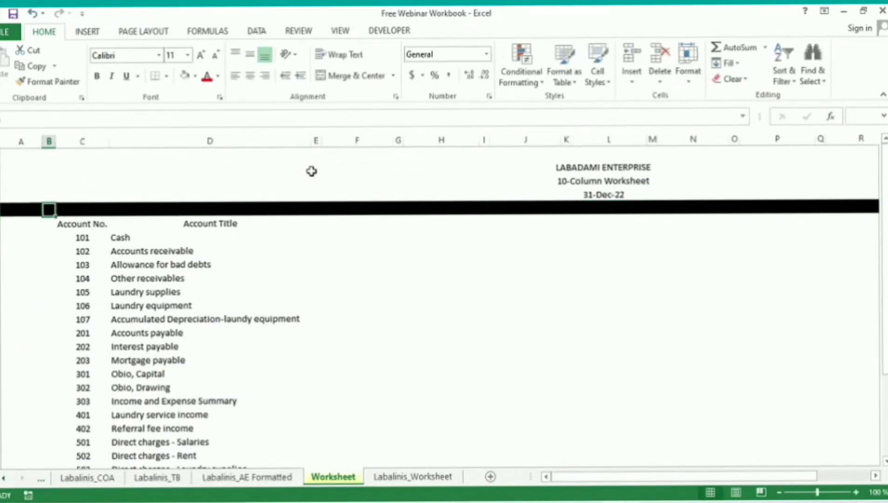
# Step: Set the black band row to No Fill
pyautogui.hotkey('shift', 'space')
pyautogui.press('alt')
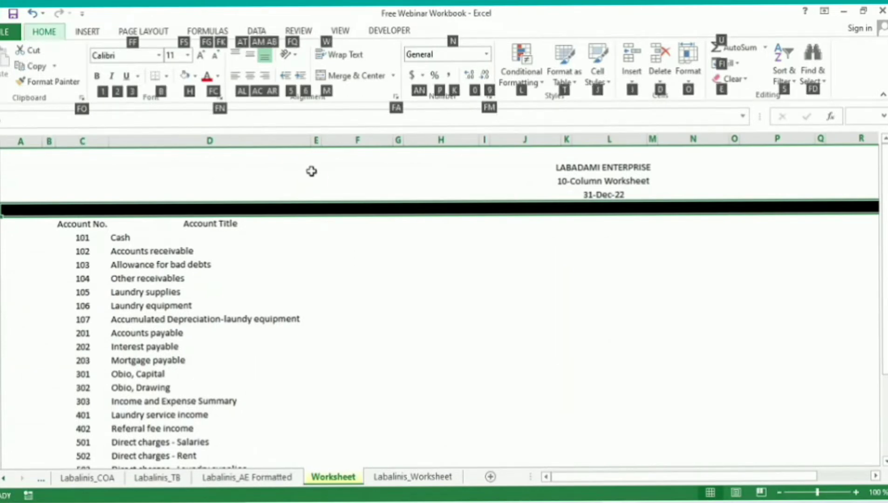
pyautogui.press('h')
pyautogui.press('n')
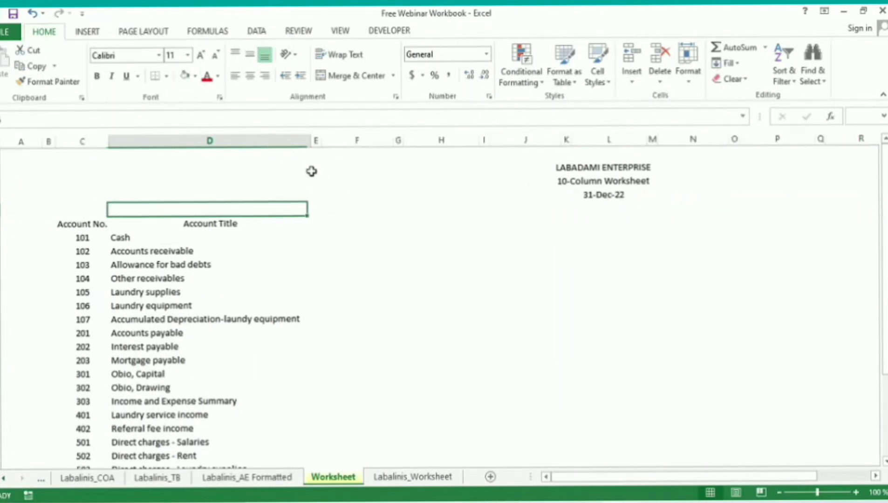
# Step: Merge and centre columns E to I of that row into one header cell
pyautogui.press('Right')
pyautogui.press('Right')
pyautogui.press('Left')
pyautogui.hotkey('shift', 'Right')
pyautogui.hotkey('shift', 'Right')
pyautogui.hotkey('shift', 'Right')
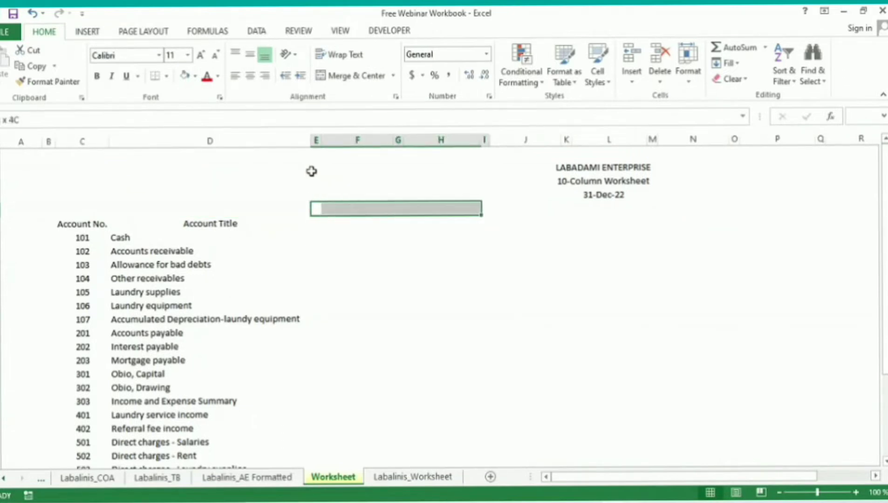
pyautogui.hotkey('shift', 'Right')
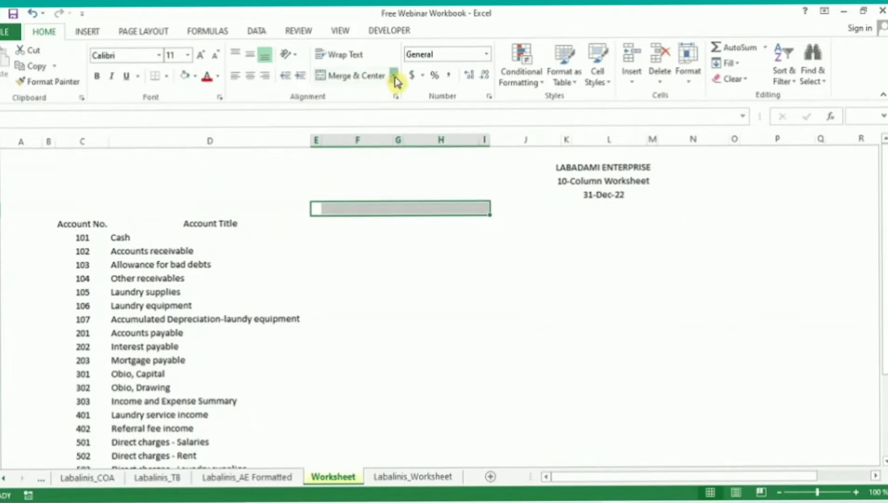
pyautogui.click(394, 77)
pyautogui.click(378, 93)
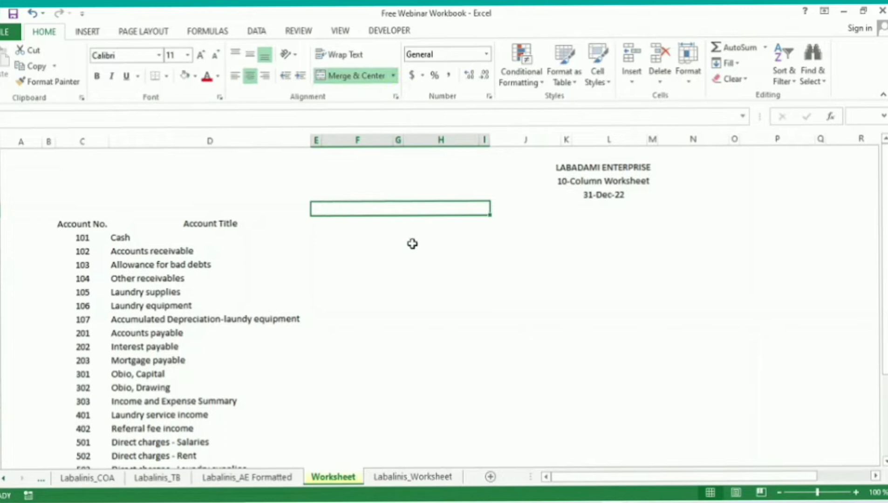
pyautogui.doubleClick(392, 208)
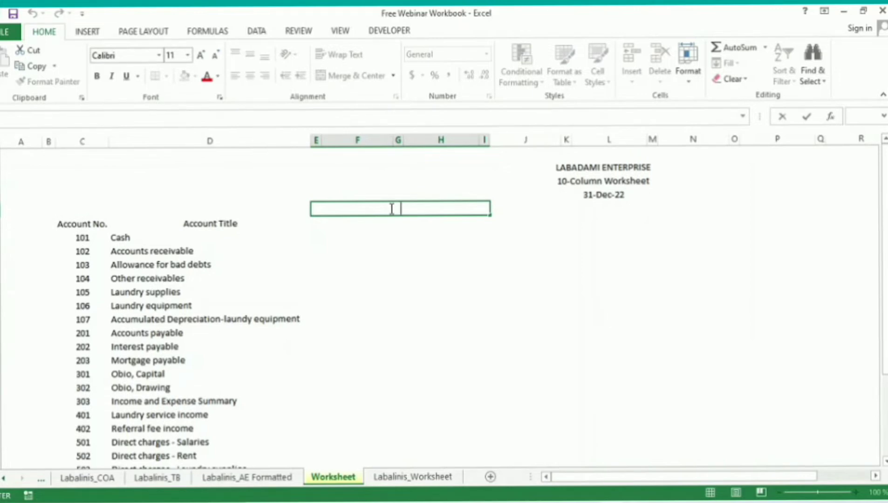
# Step: Type 'Unadjusted Trial Balance' in the merged header, with 'Debit' and 'Credit' beneath it
pyautogui.write('Unadjust')
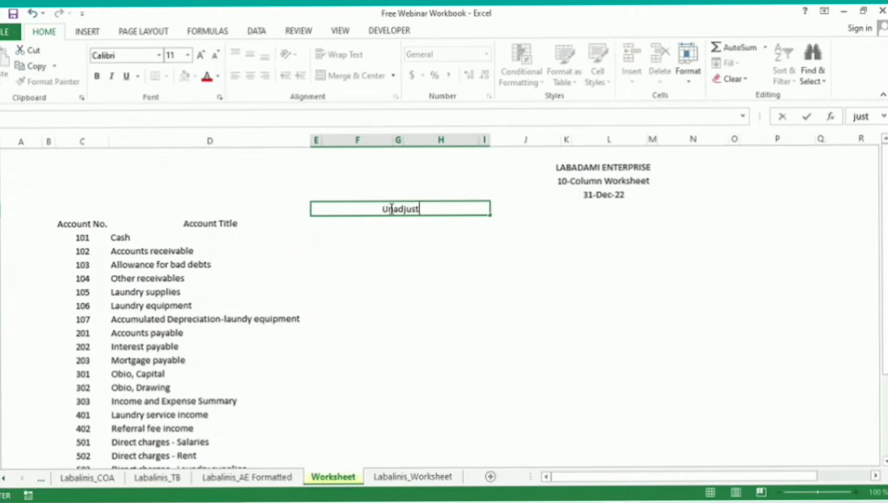
pyautogui.write('ed Trial B')
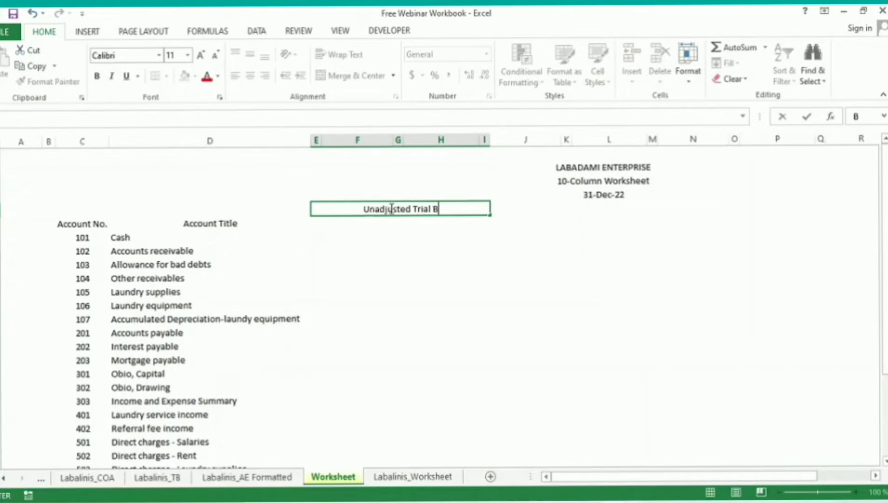
pyautogui.write('alance')
pyautogui.press('Return')
pyautogui.press('Right')
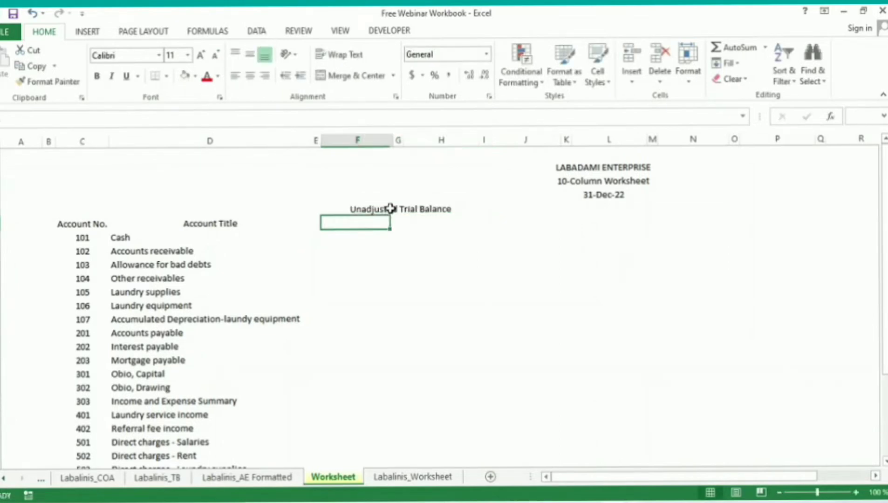
pyautogui.write('Debit')
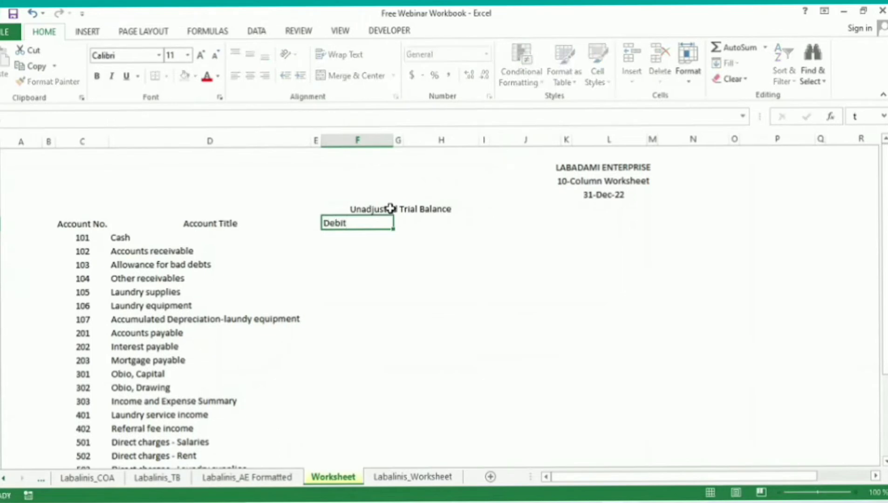
pyautogui.press('Return')
pyautogui.press('Up')
pyautogui.press('Up')
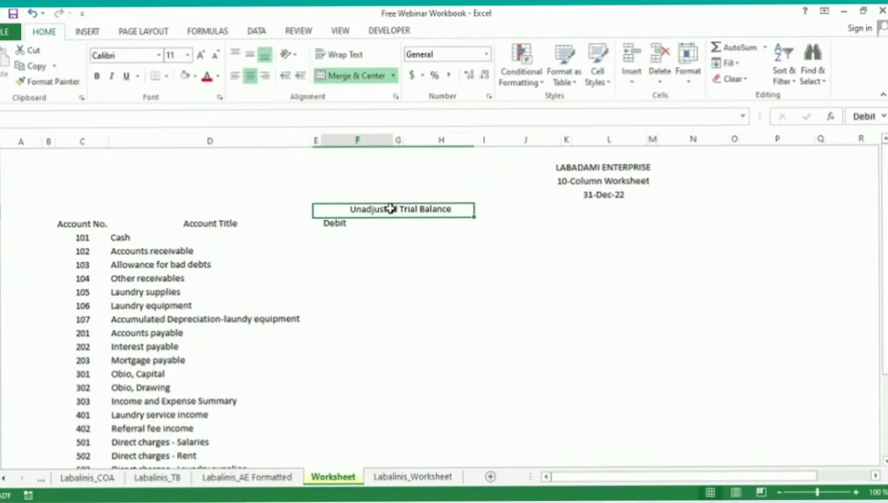
pyautogui.press('Right')
pyautogui.press('Down')
pyautogui.write('Credit')
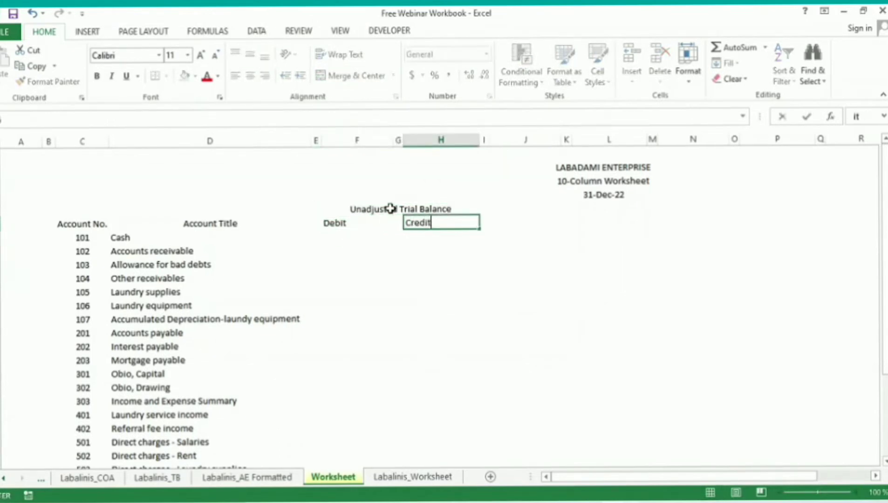
pyautogui.press('Return')
# Step: Merge and centre Debit across columns E–F and Credit across G–H
pyautogui.press('Up')
pyautogui.press('Left')
pyautogui.press('Left')
pyautogui.press('Left')
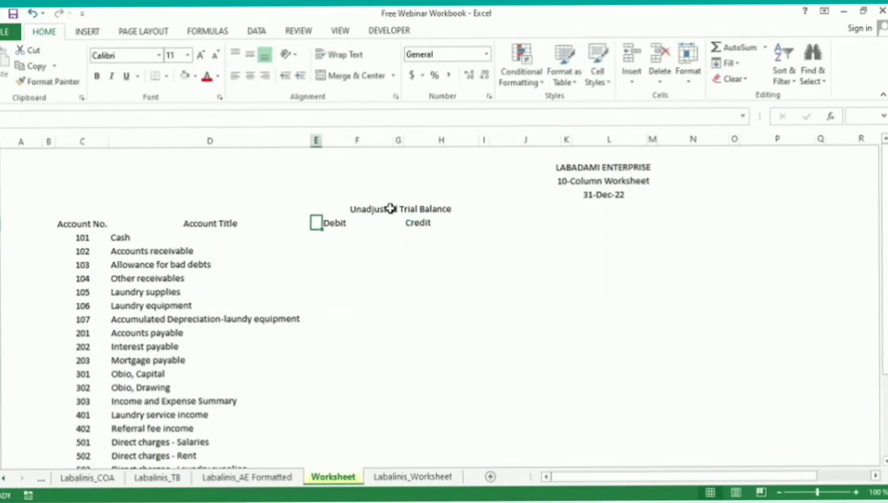
pyautogui.press('Right')
pyautogui.hotkey('alt', 'h')
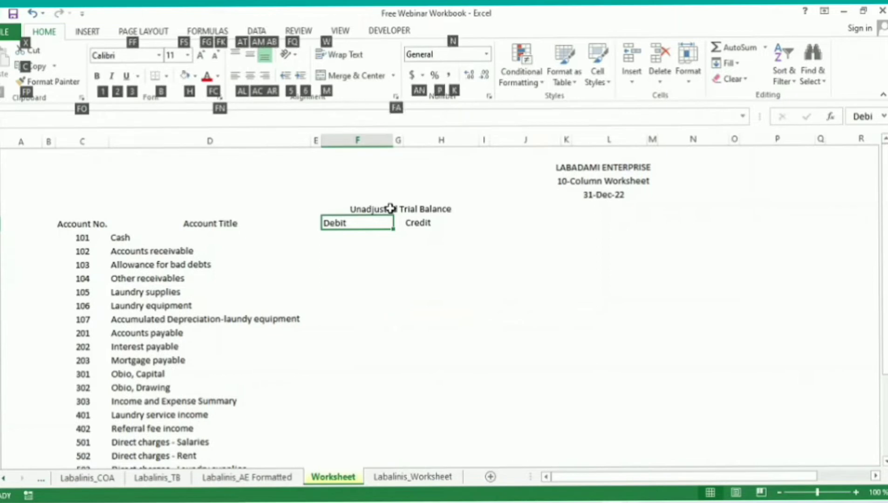
pyautogui.press('a')
pyautogui.press('c')
pyautogui.press('Left')
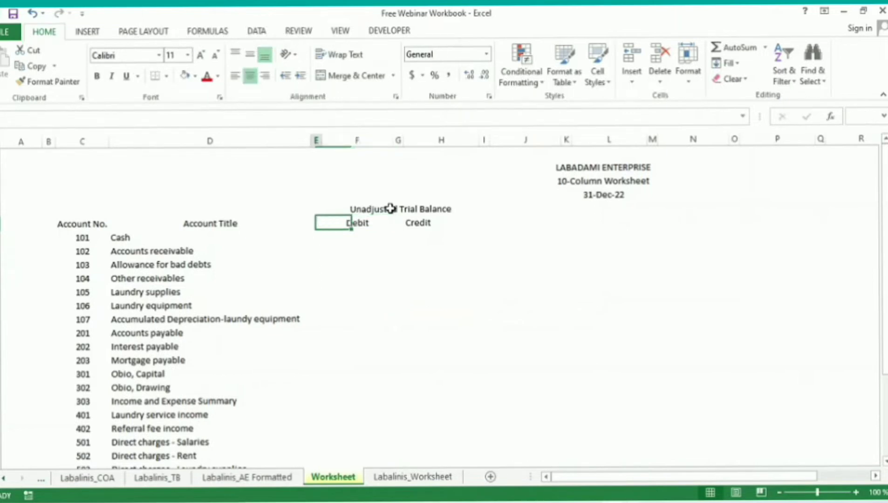
pyautogui.hotkey('shift', 'Right')
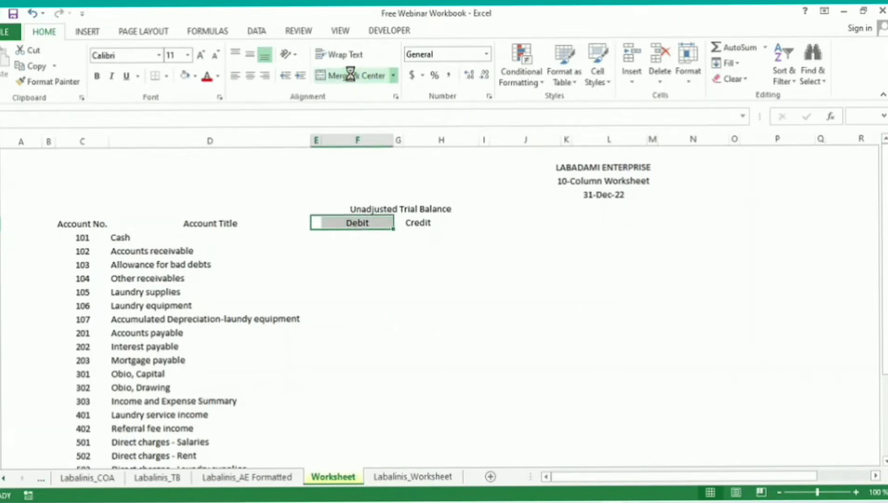
pyautogui.click(351, 74)
pyautogui.moveTo(401, 223); pyautogui.dragTo(433, 223)
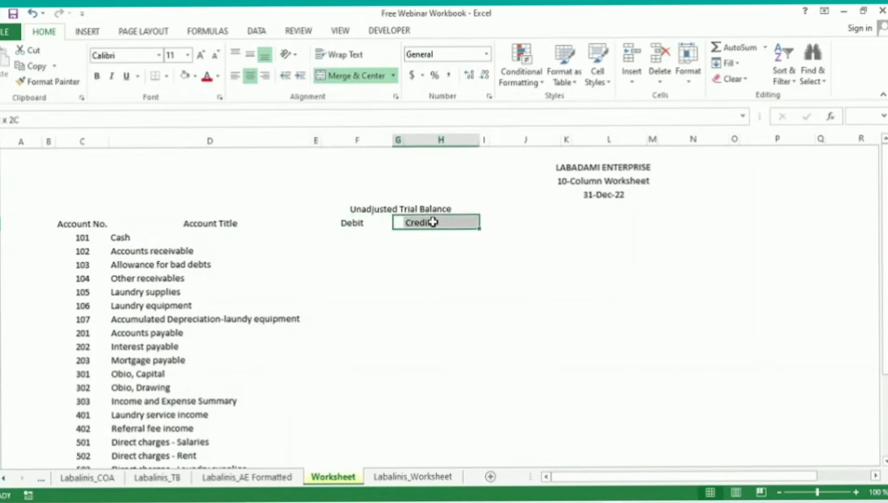
pyautogui.click(343, 83)
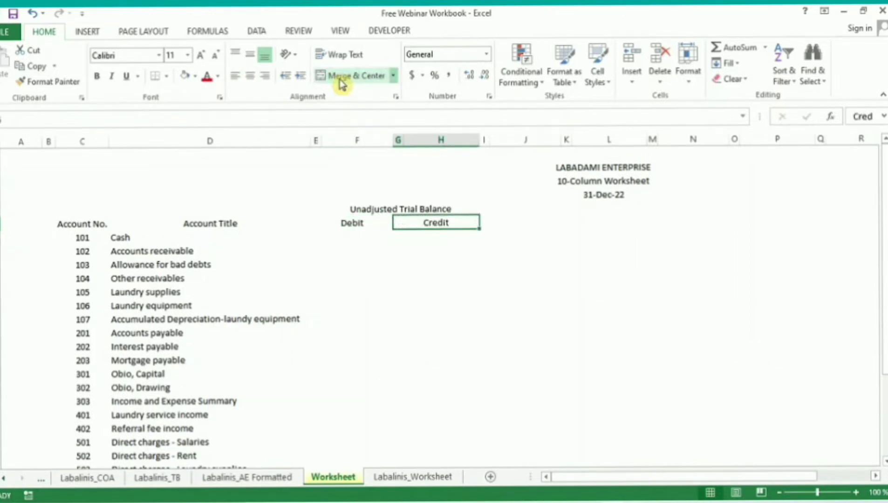
pyautogui.click(322, 243)
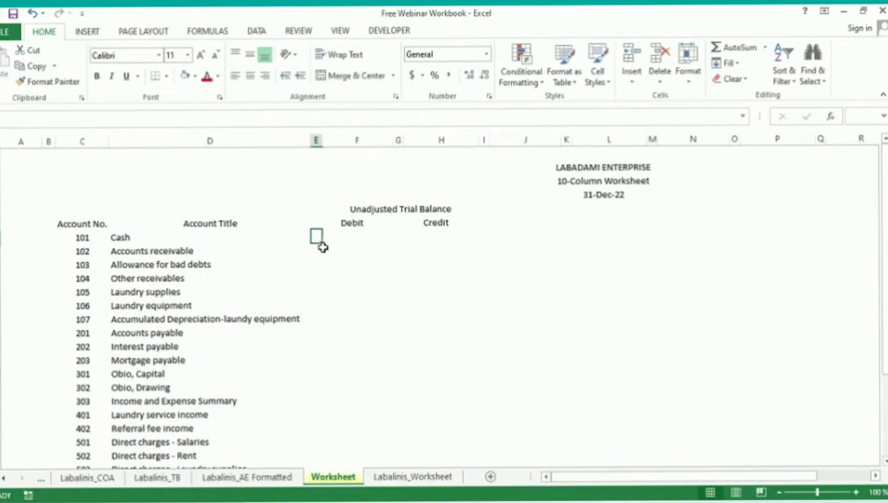
# Step: Enter a 'P' currency marker in column E beside the Cash row
pyautogui.write('P')
pyautogui.press('Tab')
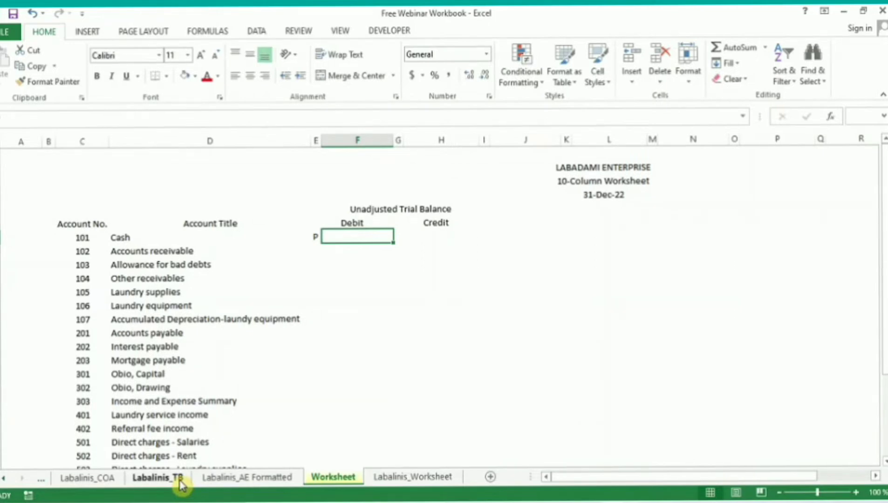
pyautogui.click(181, 485)
pyautogui.click(262, 256)
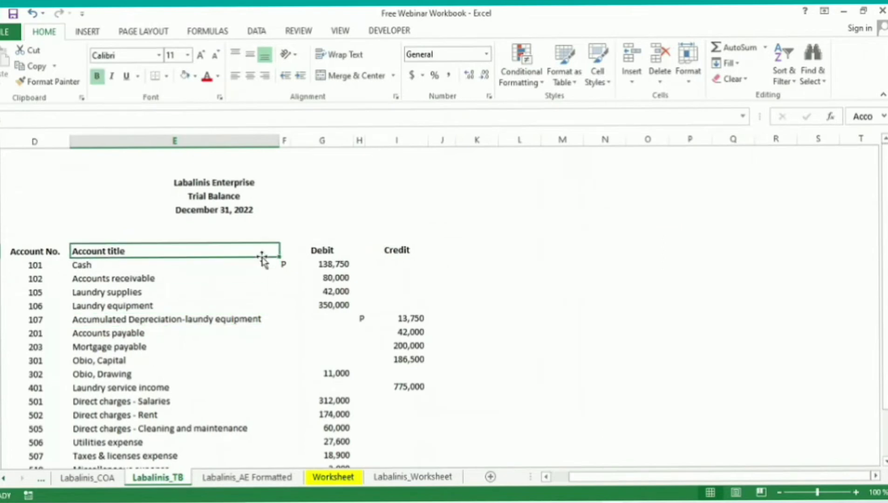
pyautogui.press('Right')
pyautogui.press('Right')
pyautogui.press('Down')
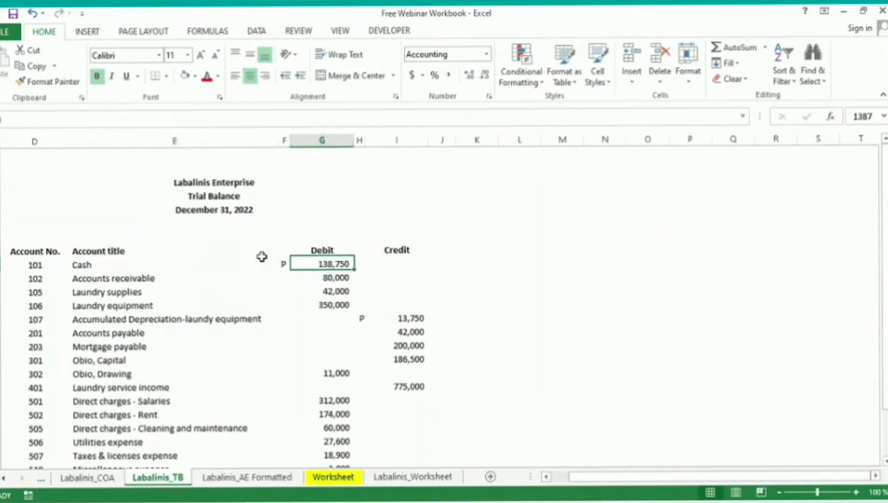
pyautogui.press('Down')
pyautogui.press('Down')
pyautogui.press('Down')
pyautogui.press('Up')
pyautogui.press('Up')
pyautogui.press('Up')
pyautogui.press('Left')
pyautogui.press('Left')
pyautogui.press('Left')
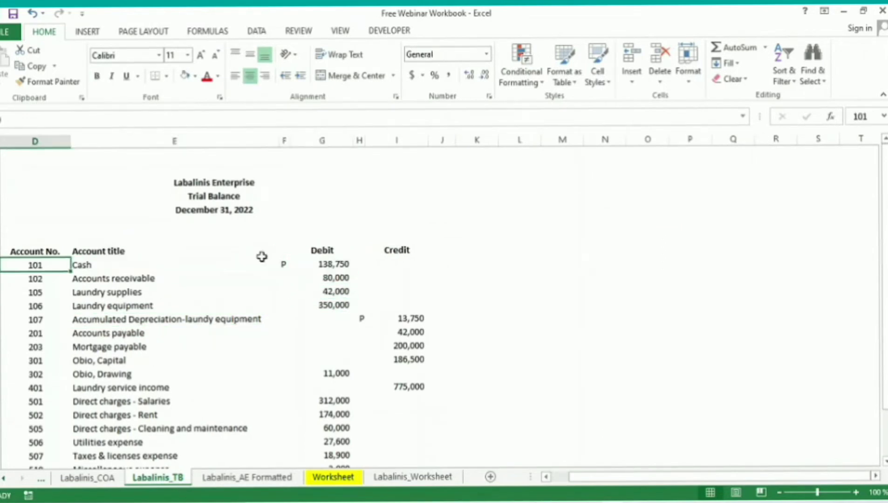
pyautogui.press('Right')
pyautogui.press('Right')
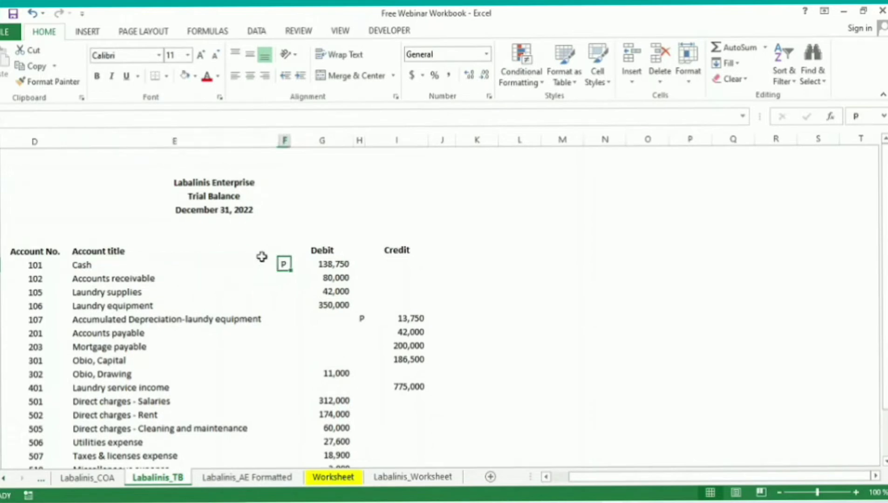
pyautogui.press('Right')
pyautogui.press('Down')
pyautogui.press('Down')
pyautogui.press('Down')
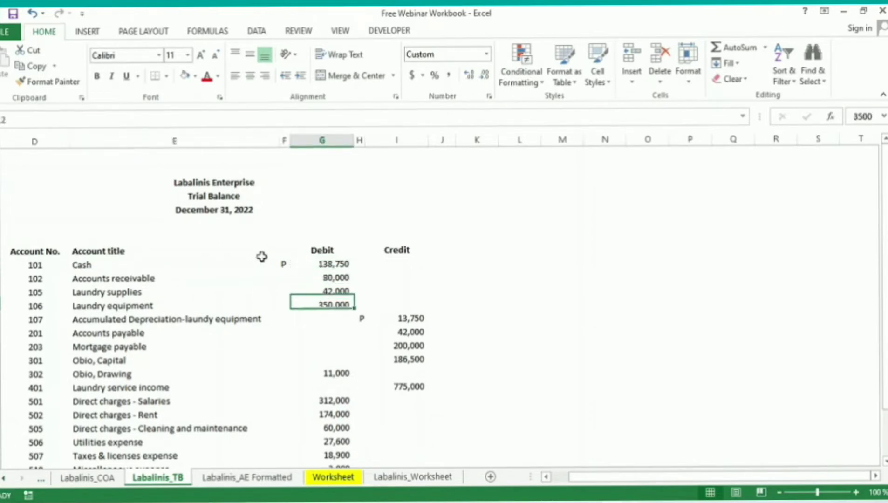
pyautogui.press('Down')
pyautogui.press('Down')
pyautogui.press('Down')
pyautogui.press('Down')
pyautogui.press('Down')
pyautogui.press('Down')
pyautogui.press('Down')
pyautogui.press('Down')
pyautogui.press('Down')
pyautogui.press('Down')
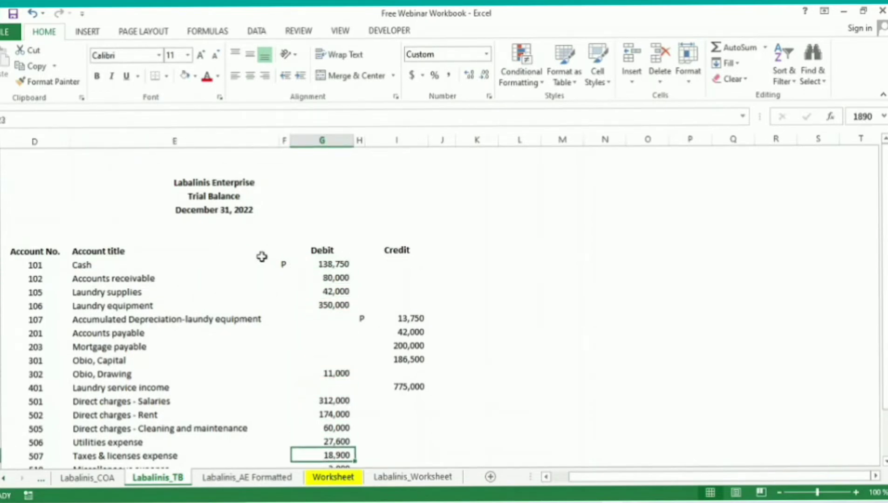
pyautogui.press('Down')
pyautogui.press('Down')
pyautogui.press('Down')
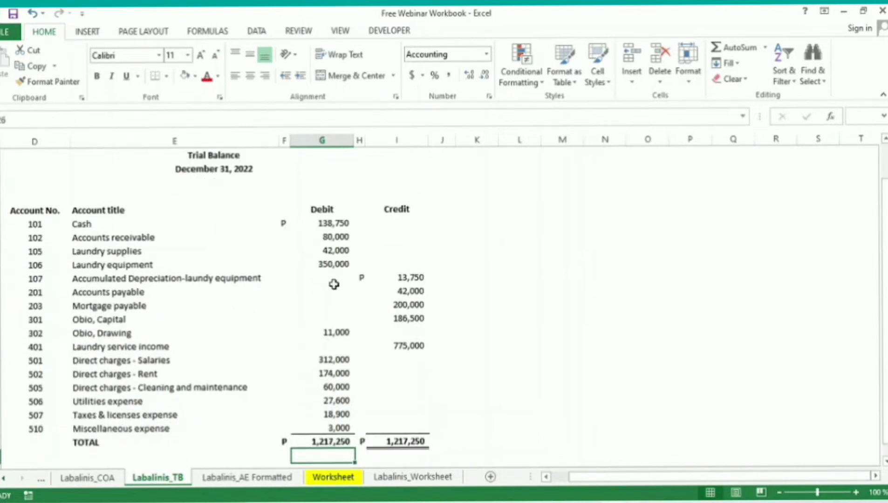
pyautogui.click(334, 477)
# Step: Select the Worksheet account titles and compare them with the Labalinis_TB sheet
pyautogui.click(159, 239)
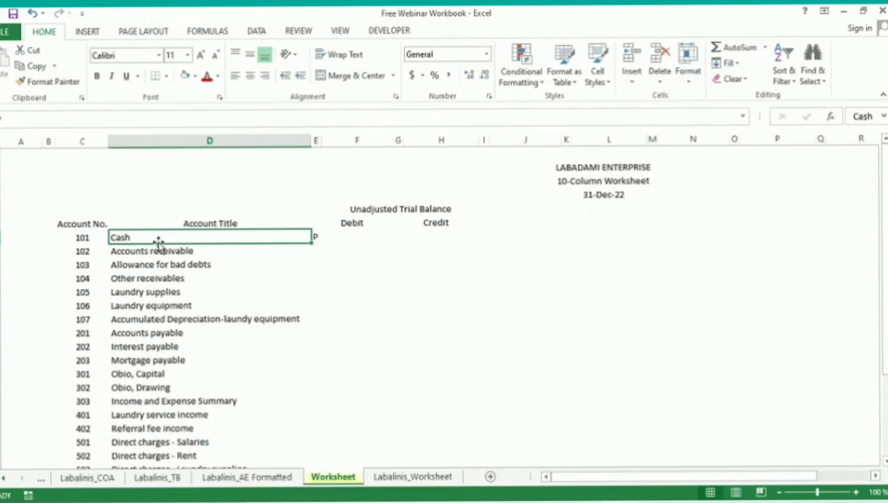
pyautogui.hotkey('ctrl', 'shift', 'Down')
pyautogui.press('Up')
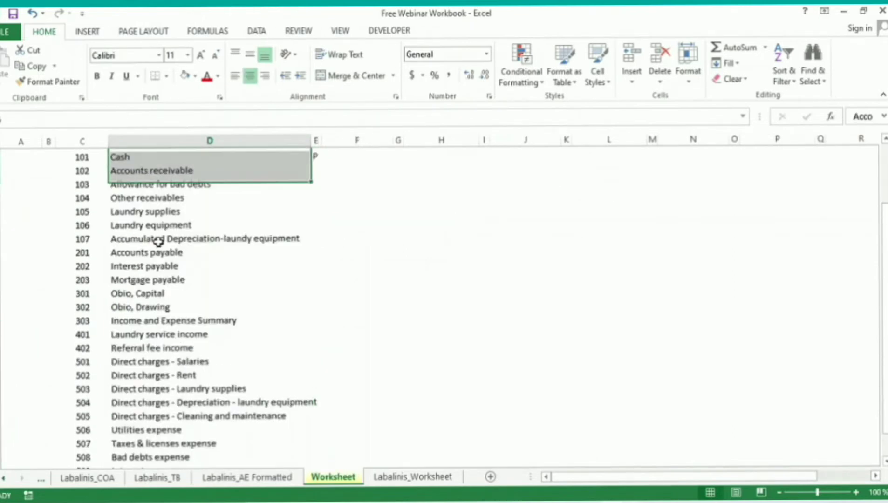
pyautogui.press('Up')
pyautogui.press('Down')
pyautogui.press('Down')
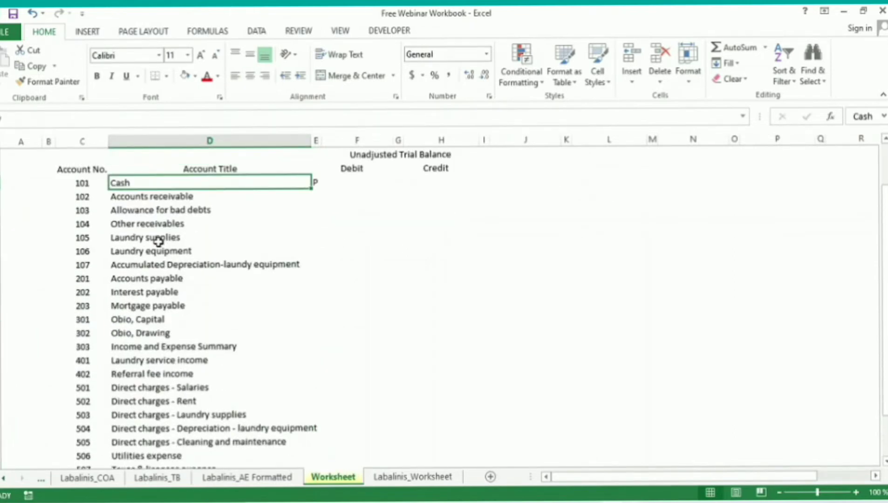
pyautogui.click(157, 477)
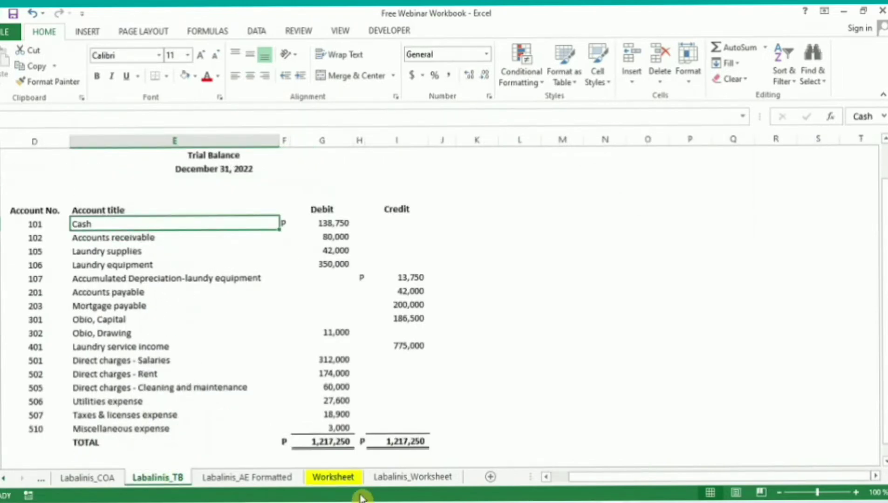
pyautogui.click(328, 477)
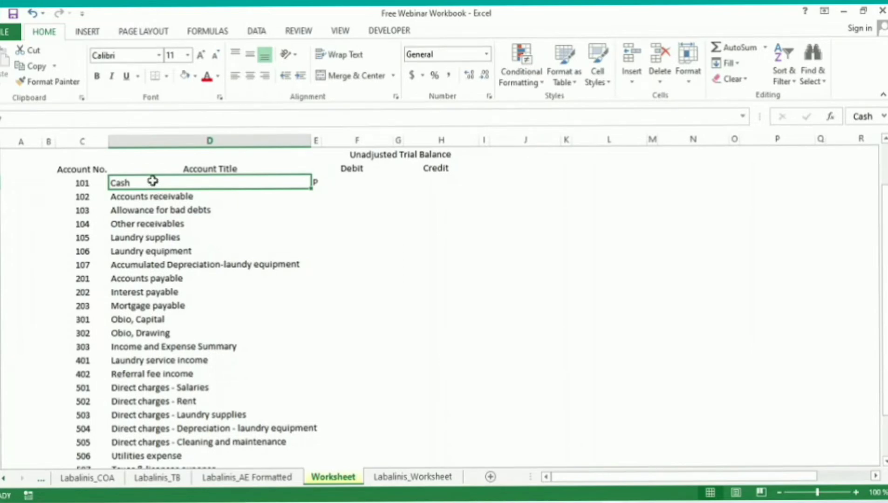
# Step: Check Accounts receivable, Laundry supplies and Laundry equipment against Labalinis_TB, ending on the Cash debit cell
pyautogui.moveTo(152, 182); pyautogui.dragTo(170, 456)
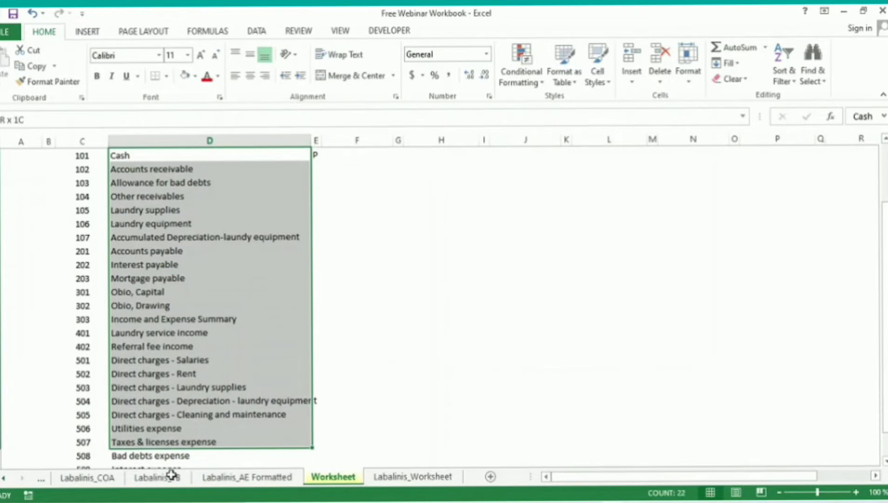
pyautogui.moveTo(172, 474); pyautogui.dragTo(180, 417)
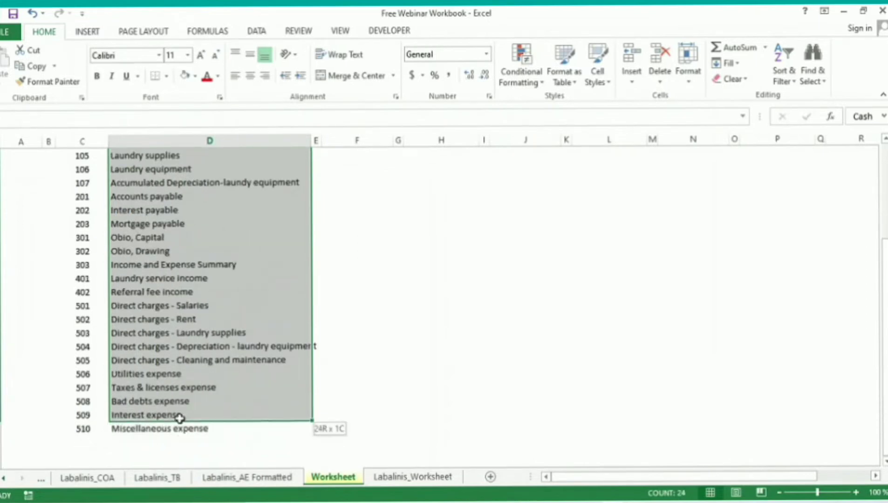
pyautogui.moveTo(886, 354); pyautogui.dragTo(886, 256)
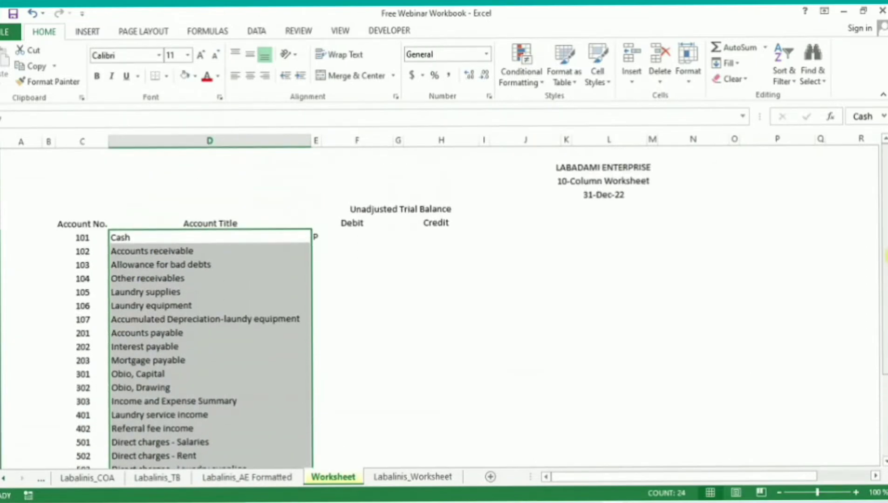
pyautogui.click(369, 251)
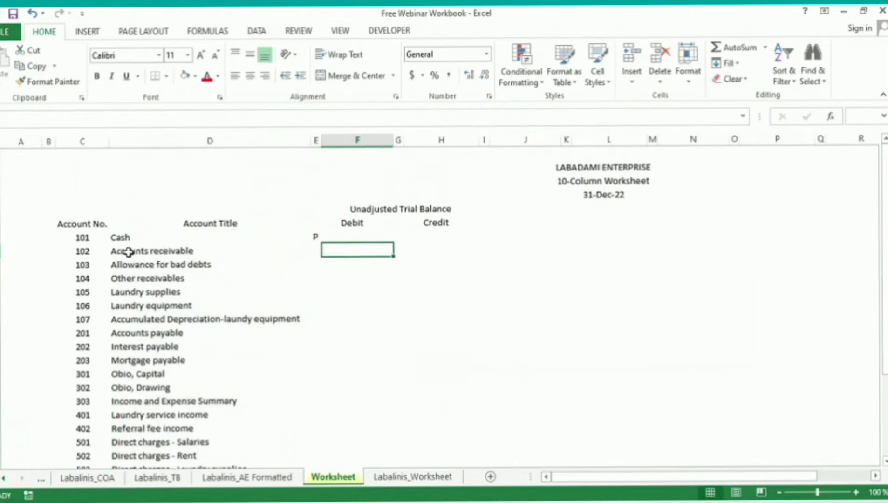
pyautogui.moveTo(128, 252); pyautogui.dragTo(126, 264)
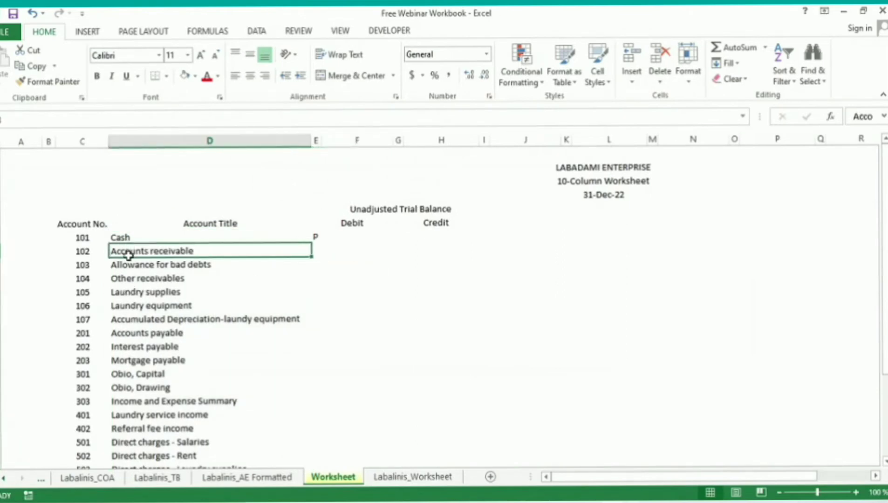
pyautogui.click(352, 239)
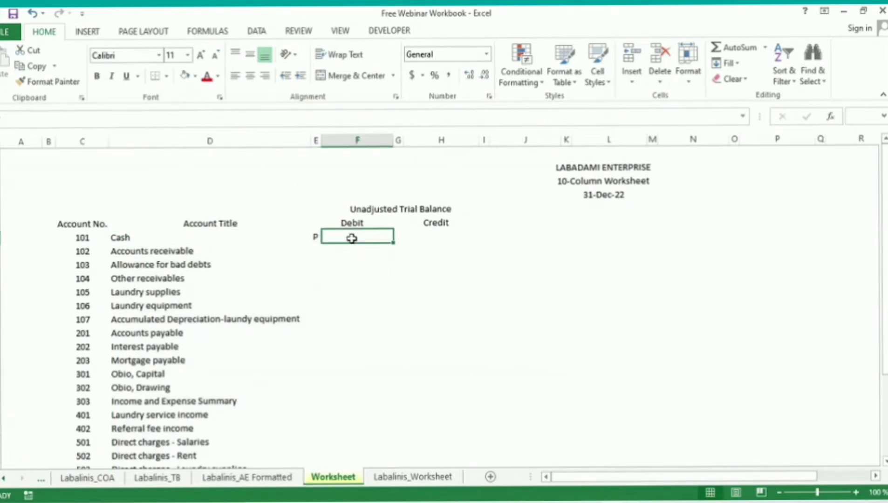
pyautogui.click(180, 483)
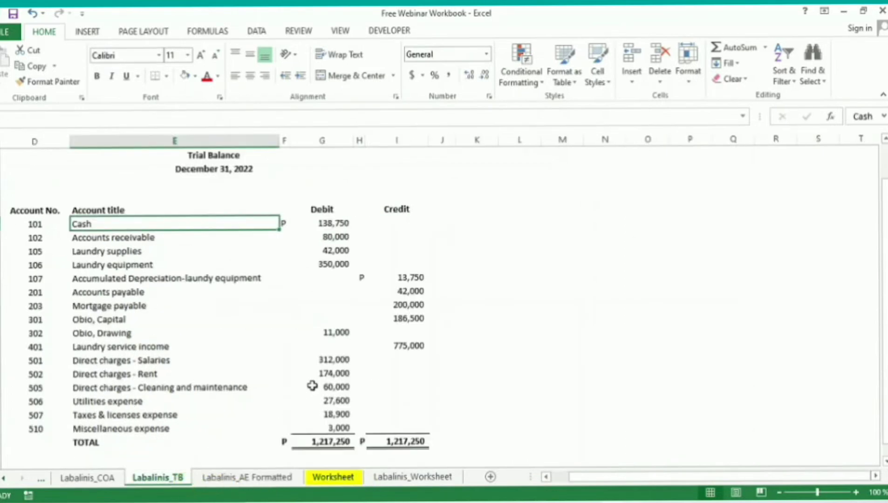
pyautogui.click(125, 240)
pyautogui.click(128, 251)
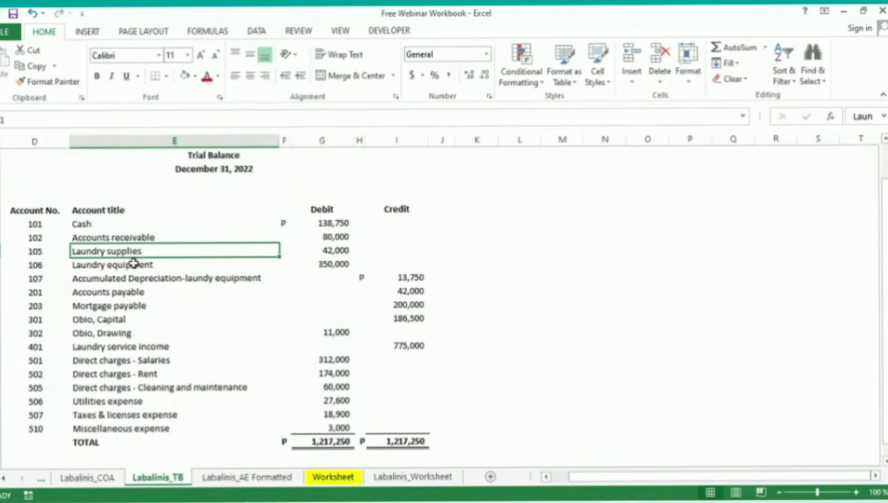
pyautogui.click(134, 264)
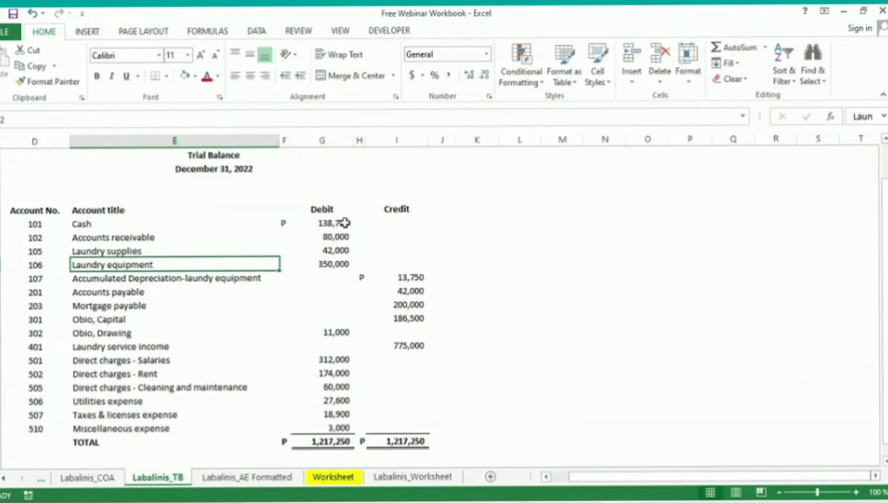
pyautogui.click(349, 477)
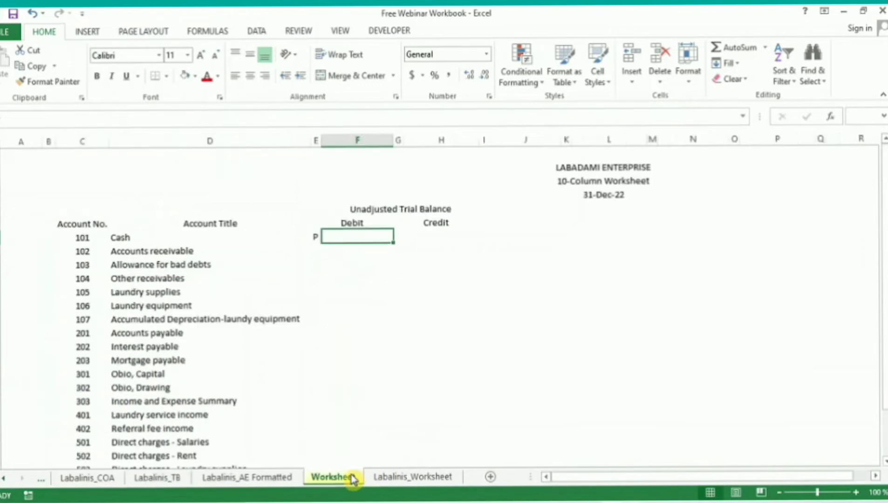
# Step: Move the Worksheet tab right after Labalinis_TB and check the Allowance and Other receivables rows
pyautogui.moveTo(250, 480); pyautogui.dragTo(208, 480)
pyautogui.click(178, 480)
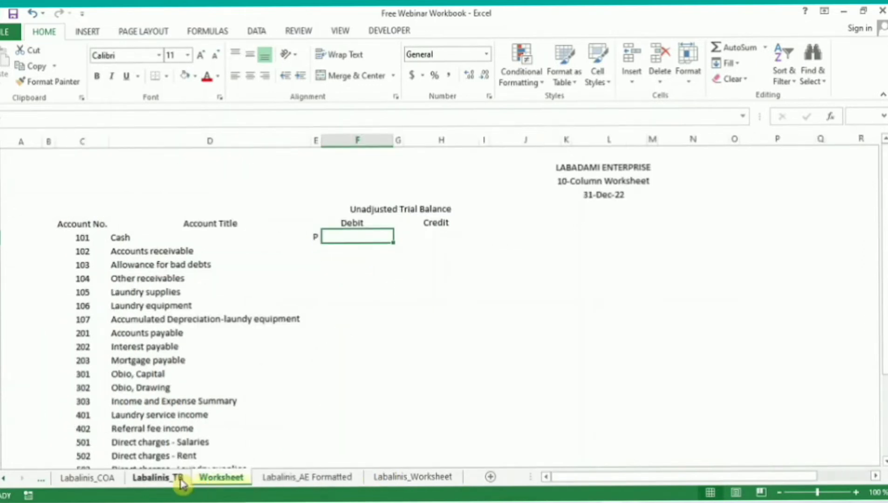
pyautogui.hotkey('ctrl', 'pagedown')
pyautogui.press('Down')
pyautogui.press('Down')
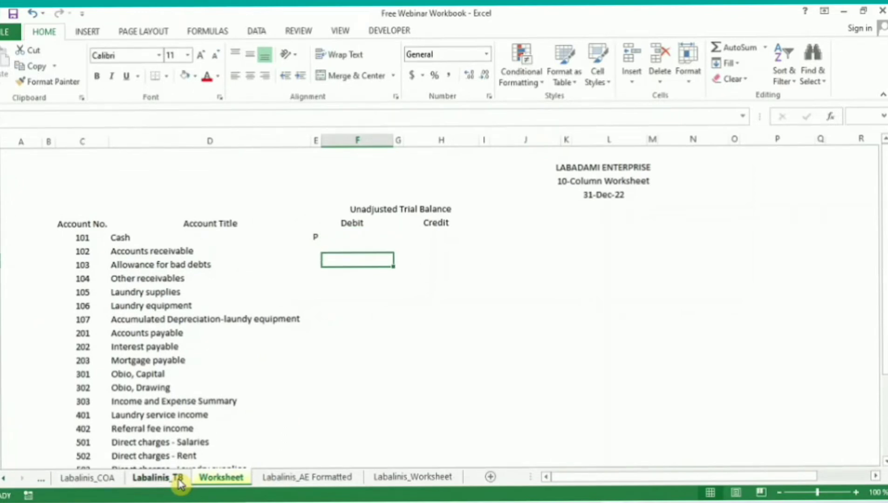
pyautogui.hotkey('shift', 'space')
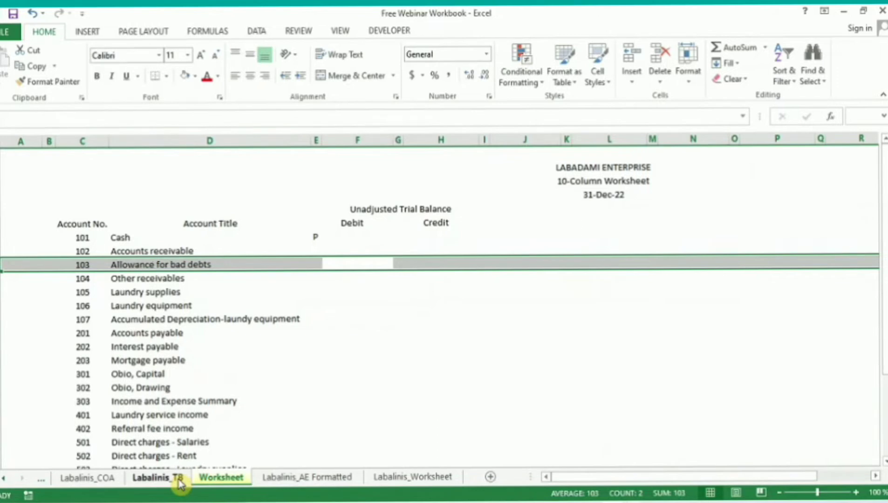
pyautogui.press('Down')
pyautogui.press('Up')
pyautogui.hotkey('shift', 'space')
pyautogui.press('Down')
pyautogui.hotkey('shift', 'space')
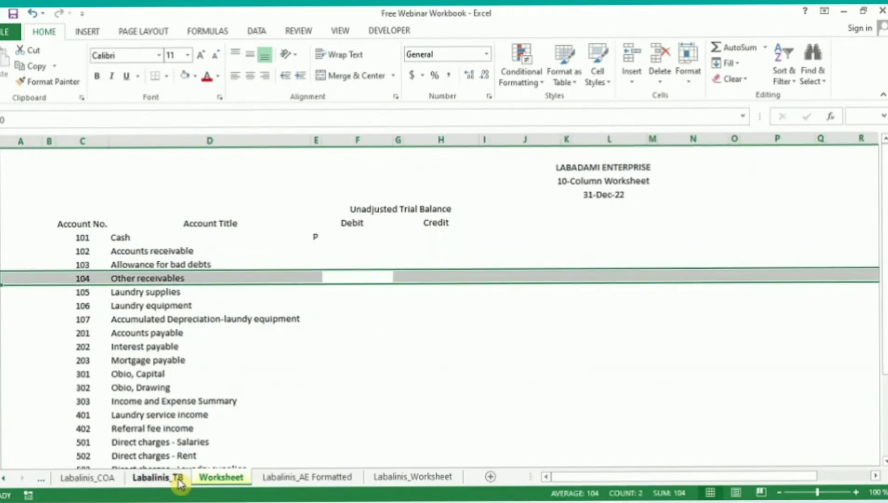
# Step: Compare the Laundry supplies and Laundry equipment rows between sheets, returning to the Cash debit cell
pyautogui.click(180, 480)
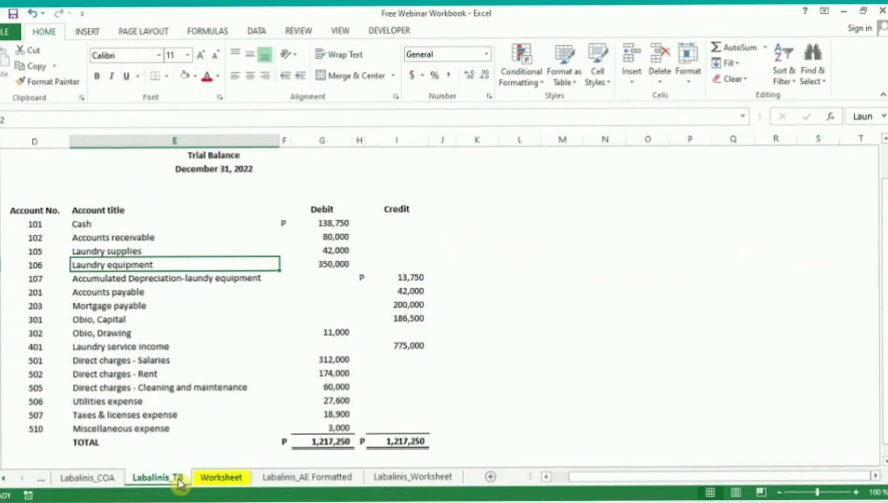
pyautogui.hotkey('ctrl', 'pagedown')
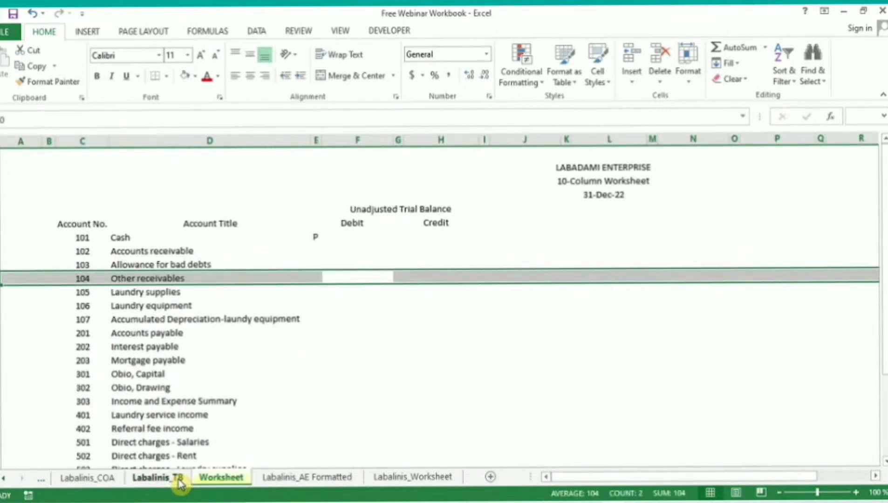
pyautogui.press('Down')
pyautogui.click(179, 480)
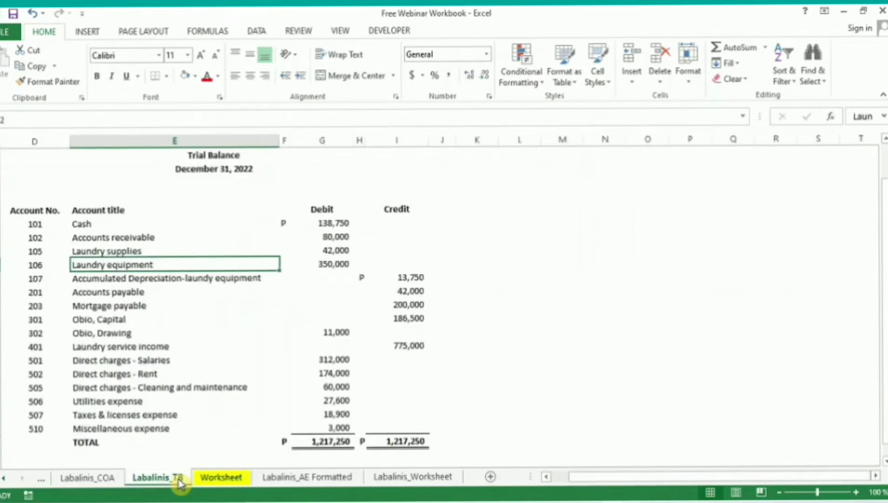
pyautogui.press('Up')
pyautogui.hotkey('shift', 'space')
pyautogui.press('Down')
pyautogui.hotkey('shift', 'space')
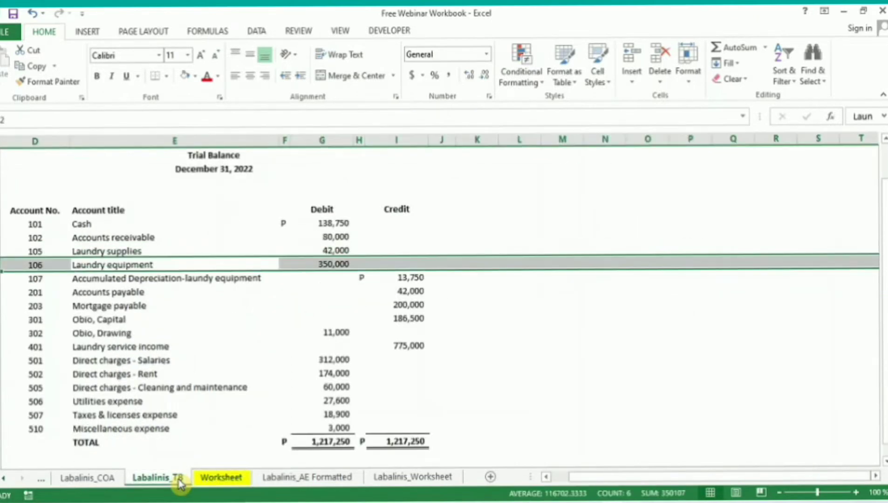
pyautogui.hotkey('ctrl', 'pagedown')
pyautogui.press('Down')
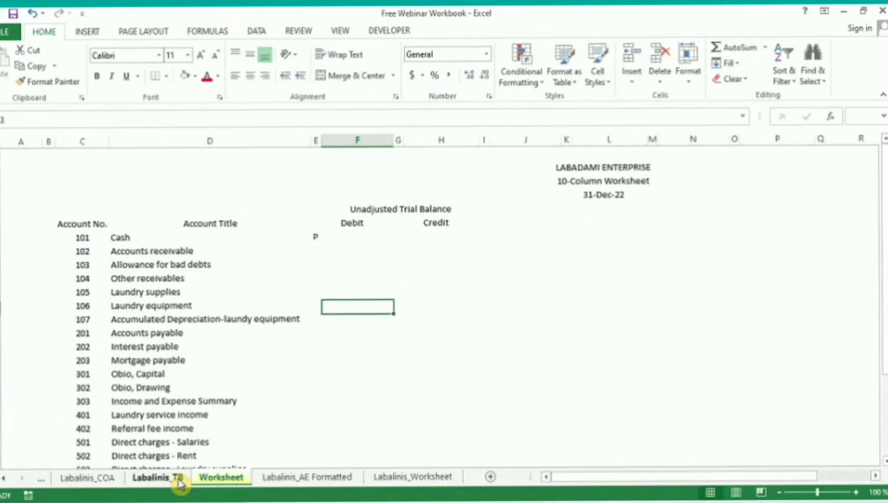
pyautogui.press('Down')
pyautogui.hotkey('shift', 'space')
pyautogui.press('Up')
pyautogui.press('Up')
pyautogui.press('Up')
pyautogui.press('Up')
pyautogui.press('Up')
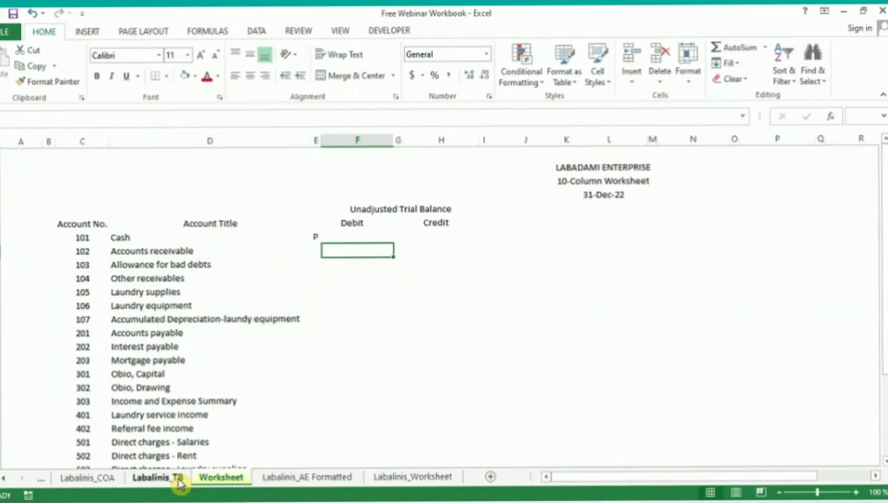
pyautogui.press('Up')
# Step: Link the Cash debit to Labalinis_TB's 138,750 with an = formula
pyautogui.write('=')
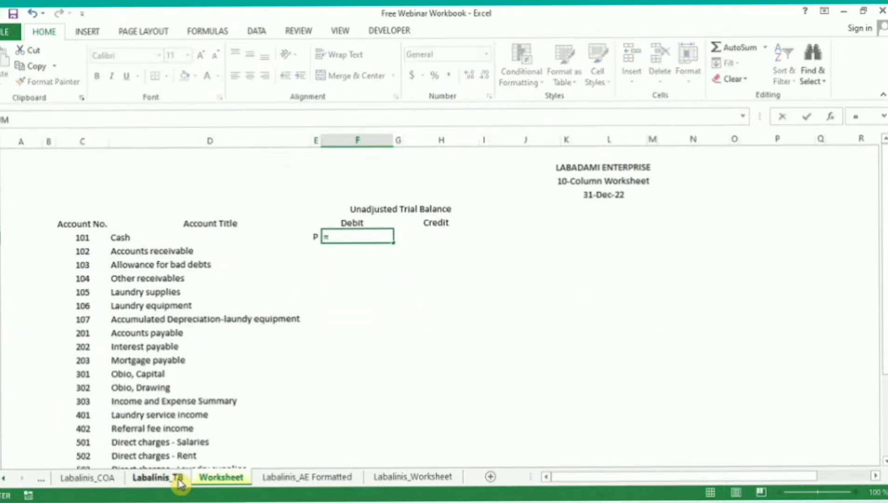
pyautogui.hotkey('ctrl', 'pageup')
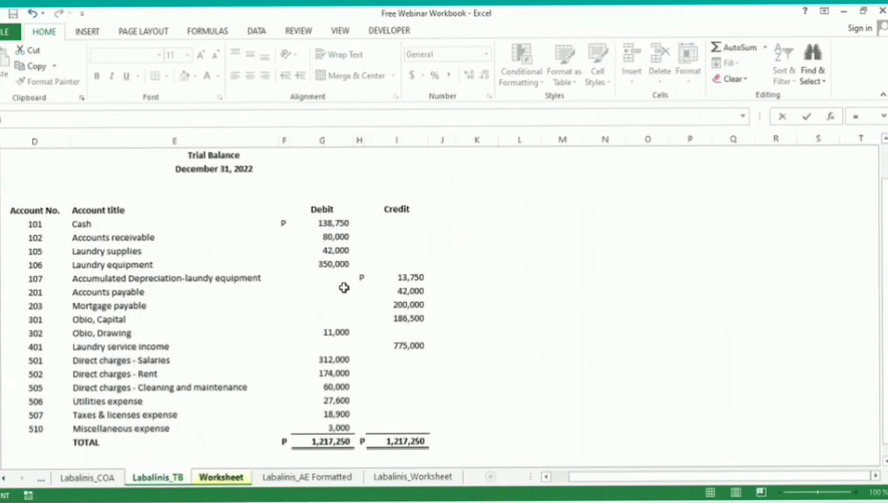
pyautogui.click(343, 224)
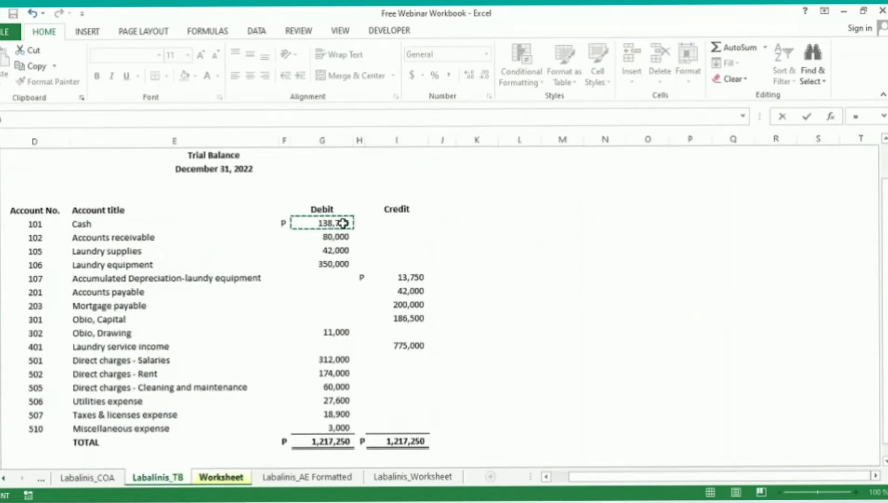
pyautogui.press('Return')
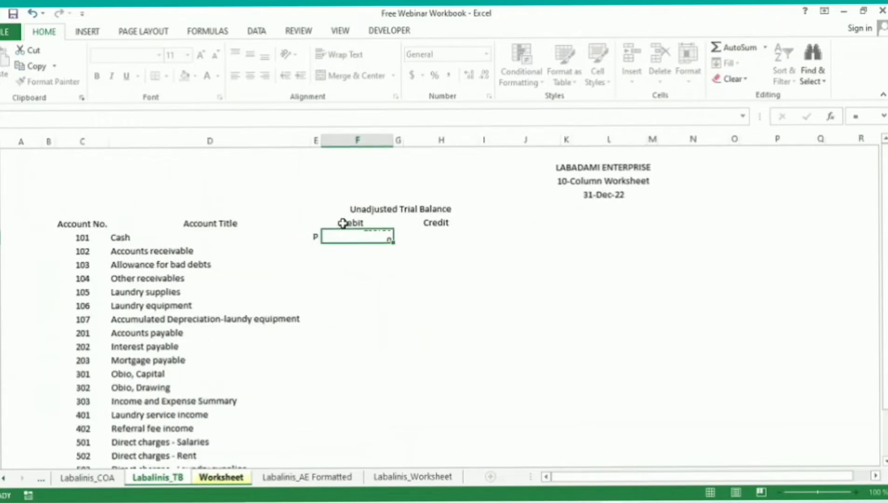
# Step: Format the Cash debit as Accounting with no decimals so it reads 138,750
pyautogui.press('Up')
pyautogui.hotkey('alt', 'h')
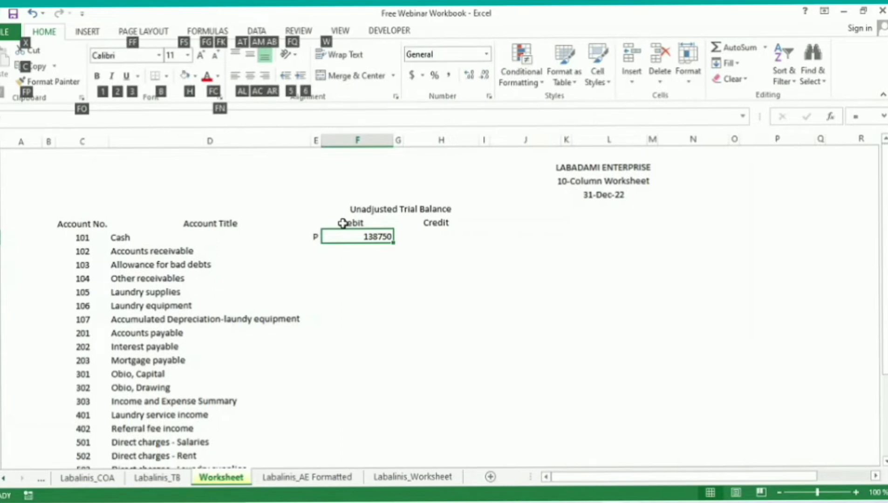
pyautogui.press('a')
pyautogui.press('n')
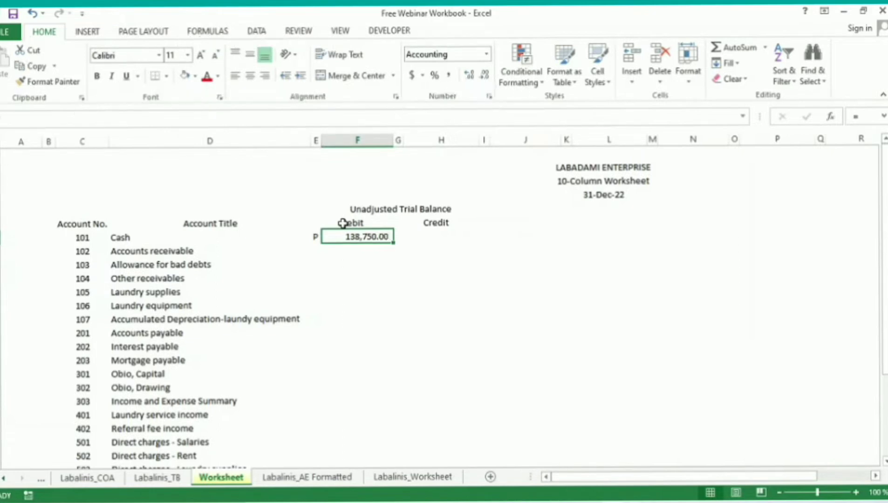
pyautogui.doubleClick(475, 77)
pyautogui.doubleClick(480, 77)
pyautogui.doubleClick(479, 77)
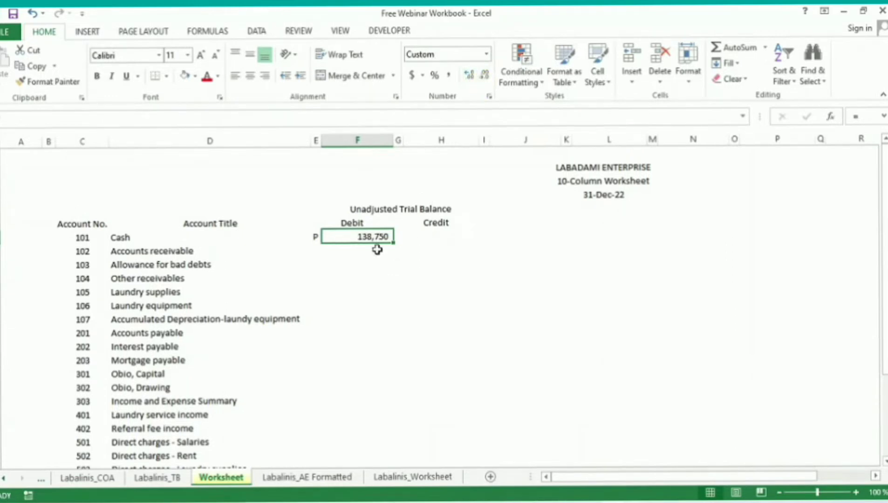
pyautogui.write('=')
pyautogui.click(163, 479)
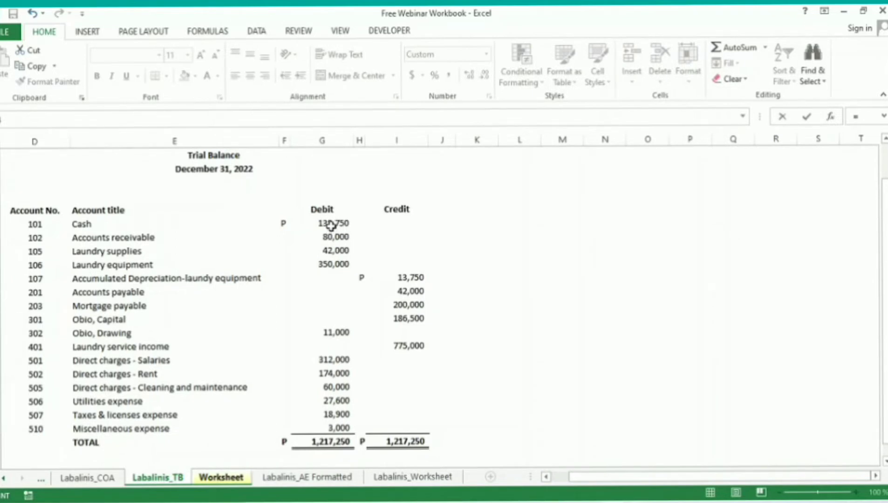
# Step: Reference Labalinis_TB's Accounts receivable cell so the Worksheet debit shows 80000
pyautogui.click(331, 225)
pyautogui.press('Return')
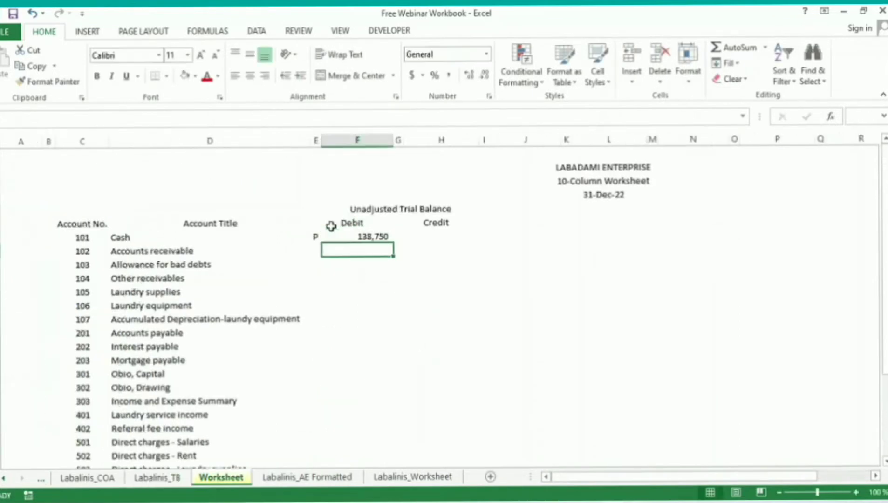
pyautogui.write('=')
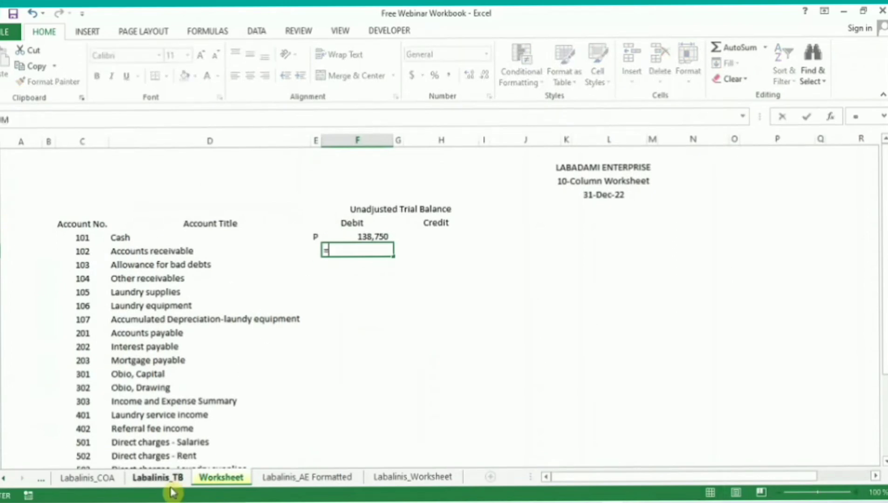
pyautogui.click(168, 489)
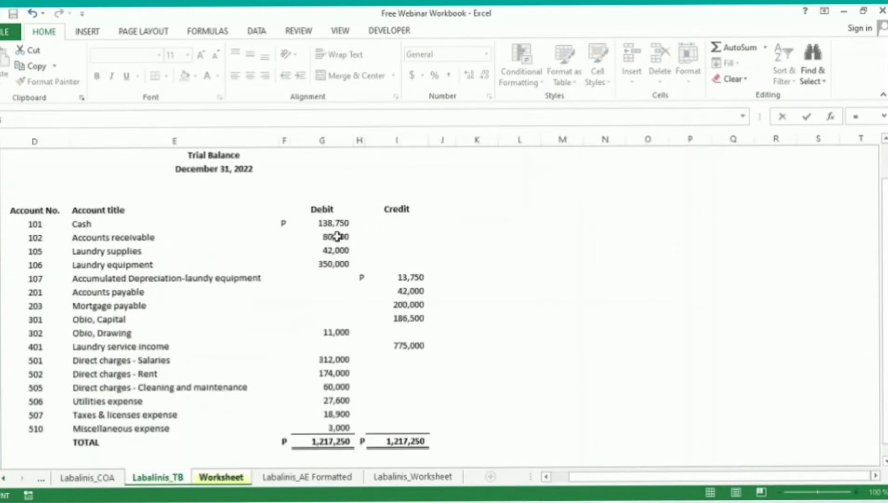
pyautogui.click(336, 237)
pyautogui.press('Return')
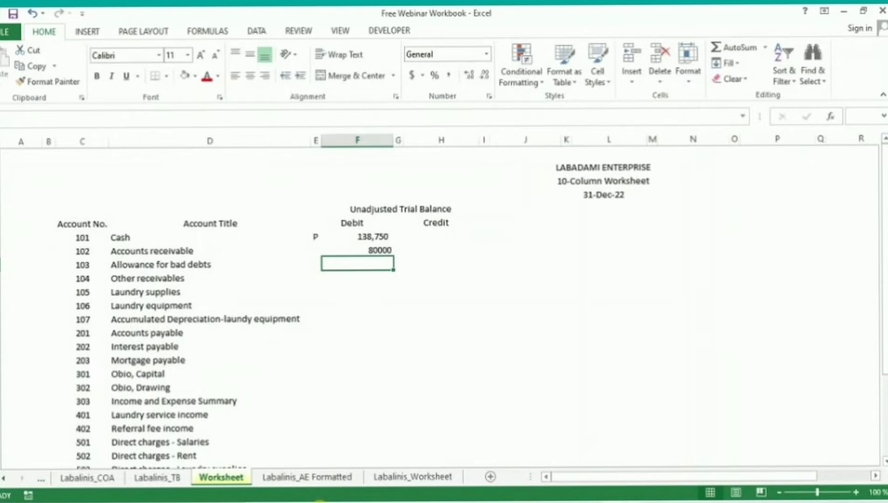
# Step: Apply Comma Style and remove decimals so the Accounts receivable debit reads 80,000
pyautogui.press('Up')
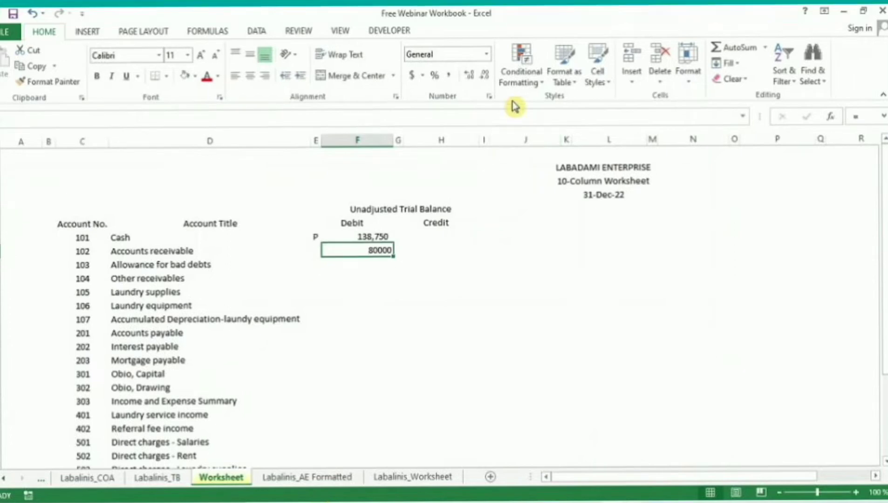
pyautogui.hotkey('alt', 'h')
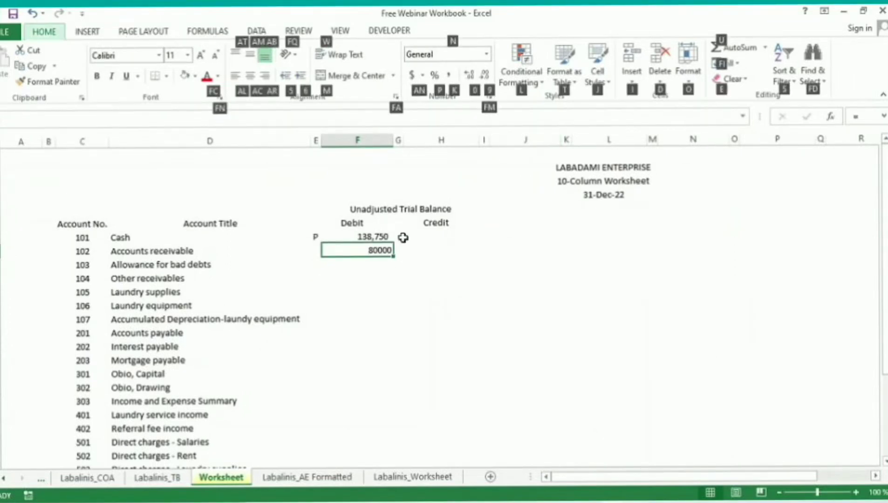
pyautogui.press('k')
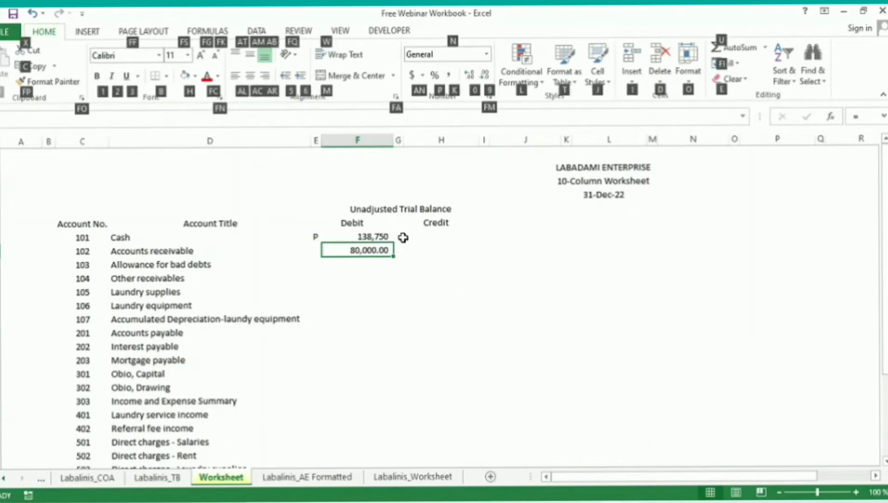
pyautogui.press('h')
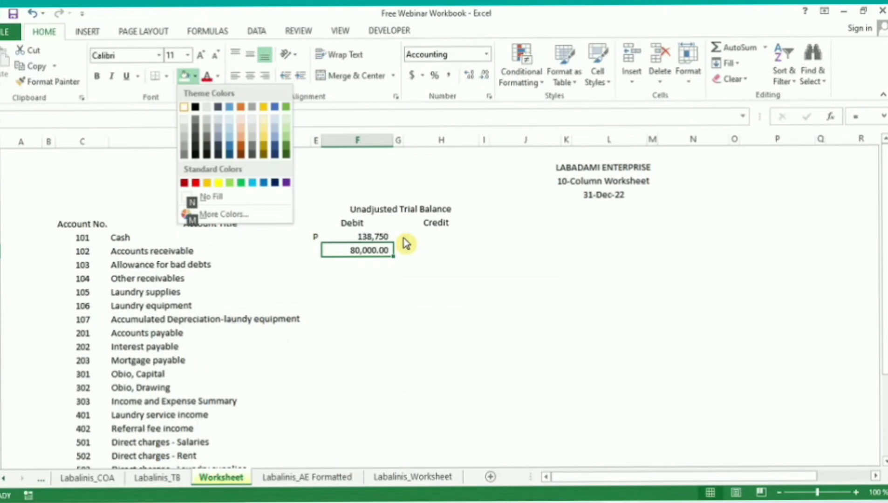
pyautogui.press('Escape')
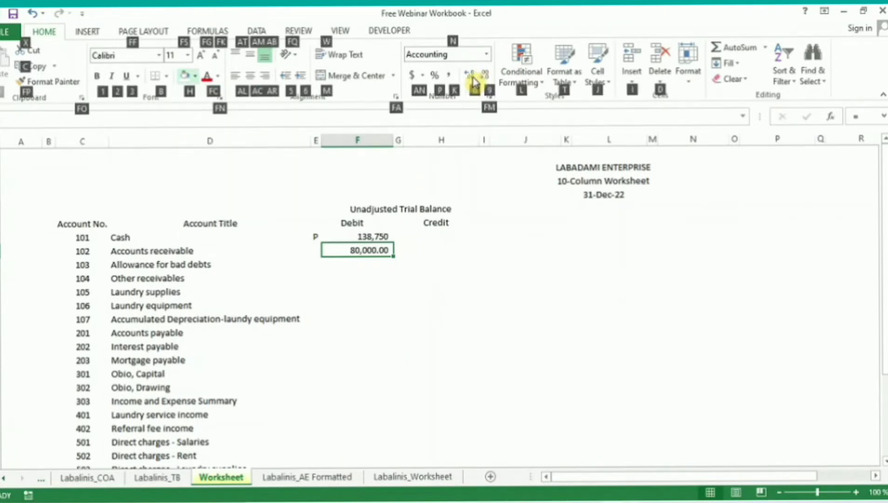
pyautogui.press('Escape')
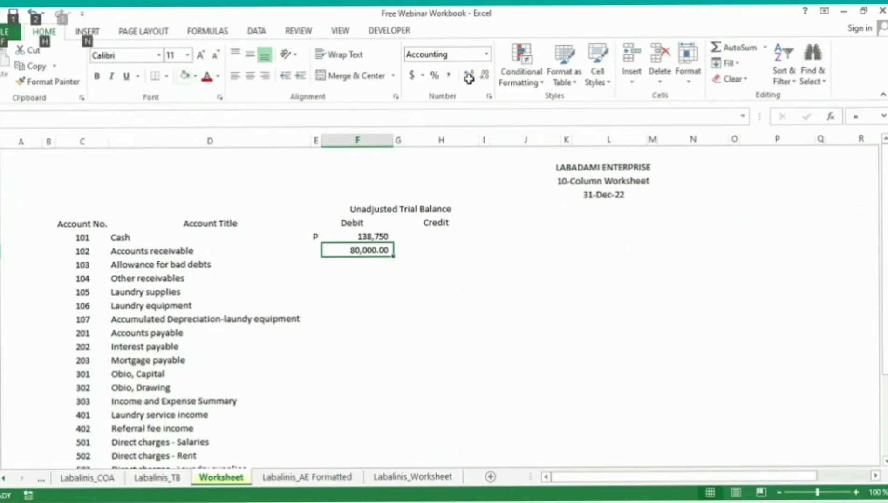
pyautogui.doubleClick(469, 79)
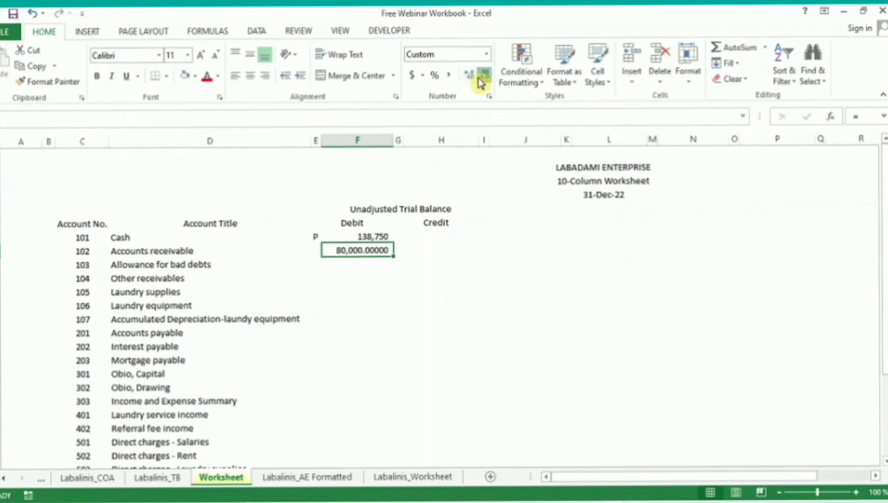
pyautogui.doubleClick(478, 79)
pyautogui.doubleClick(479, 80)
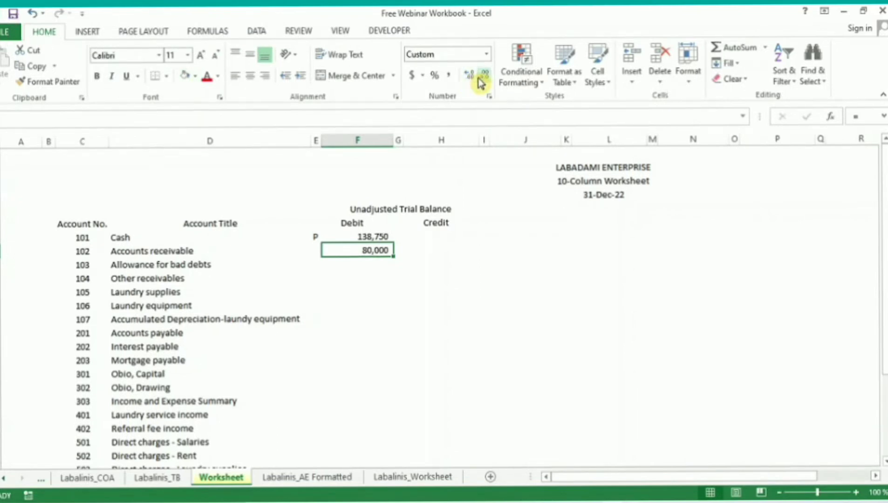
pyautogui.click(381, 237)
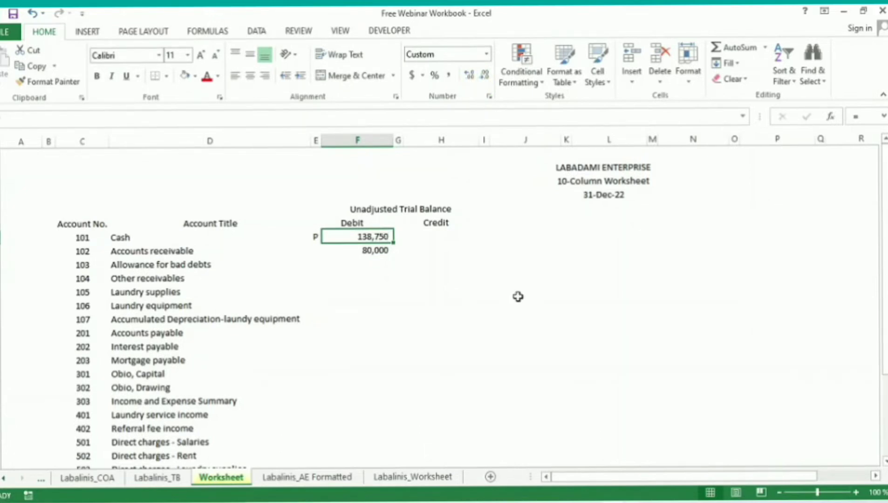
# Step: Link the Cash debit to the Labalinis_TB Cash value of 138,750
pyautogui.write('=')
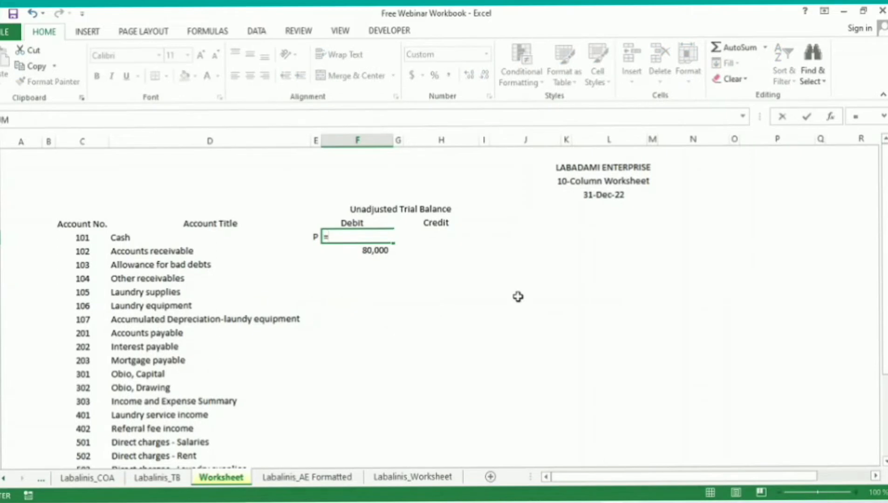
pyautogui.click(149, 485)
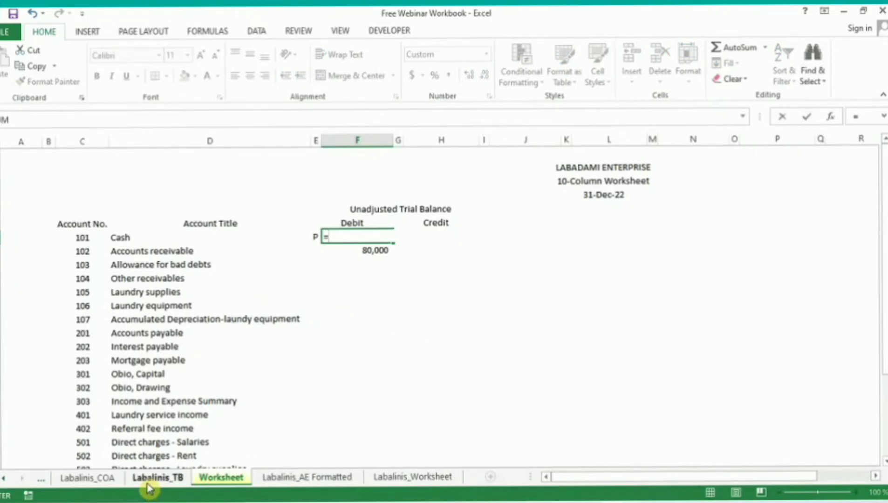
pyautogui.click(154, 480)
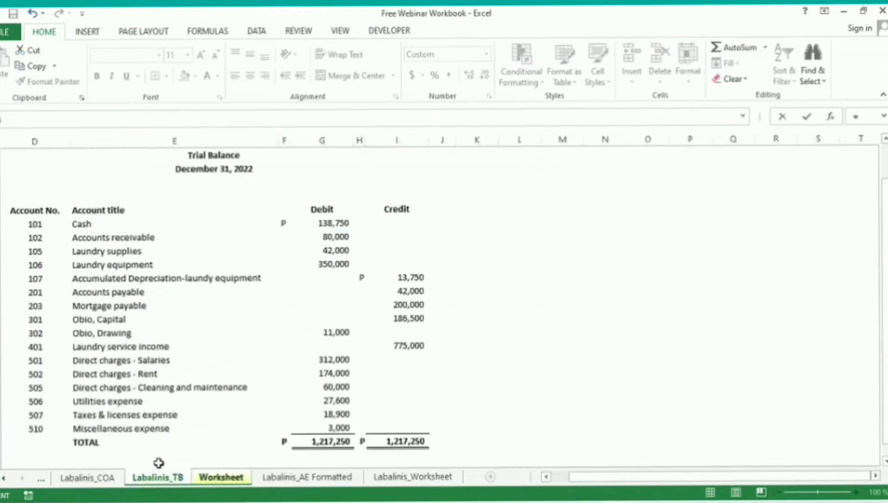
pyautogui.click(181, 478)
pyautogui.click(335, 223)
pyautogui.hotkey('ctrl', 'c')
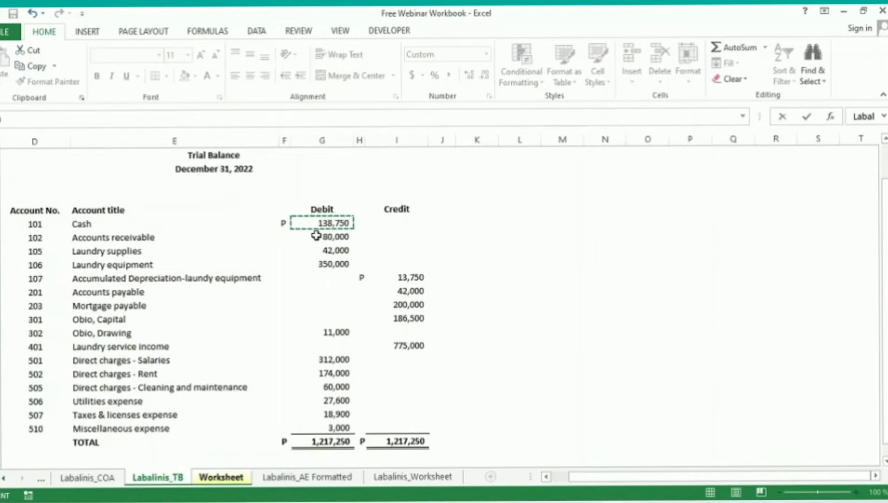
pyautogui.hotkey('ctrl', 'pagedown')
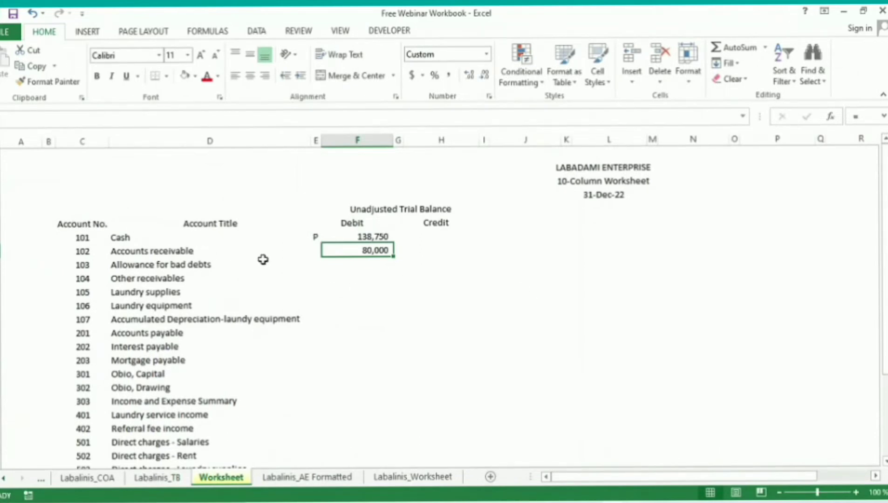
# Step: Link the Accounts receivable debit to the Labalinis_TB 80,000 cell
pyautogui.write('=')
pyautogui.click(173, 478)
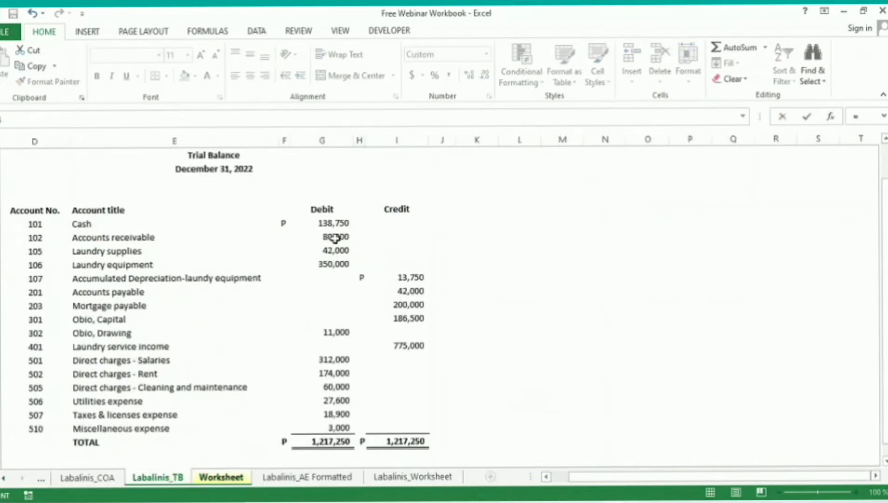
pyautogui.click(335, 238)
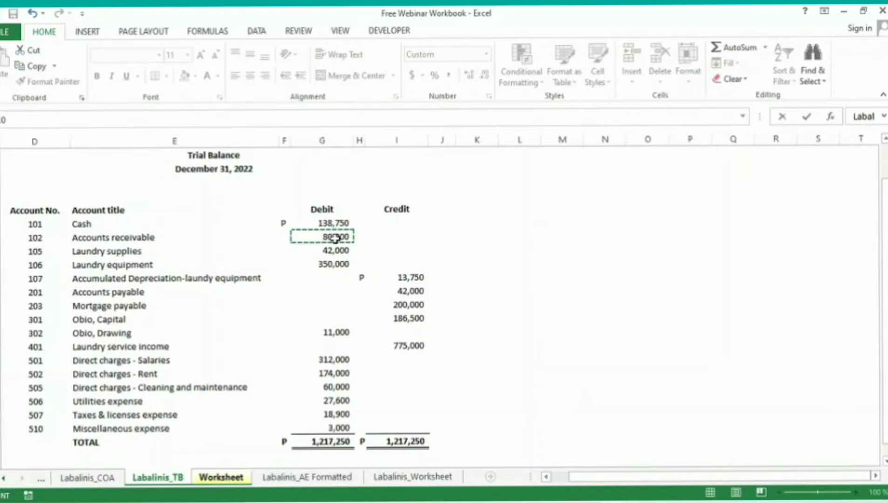
pyautogui.press('Return')
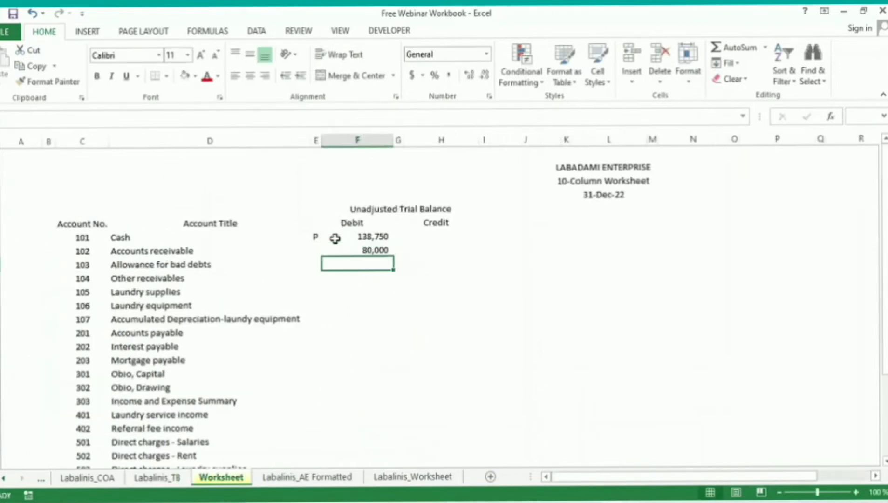
# Step: Check the trial balance supplies and equipment debits, then select the Laundry supplies debit cell
pyautogui.click(370, 288)
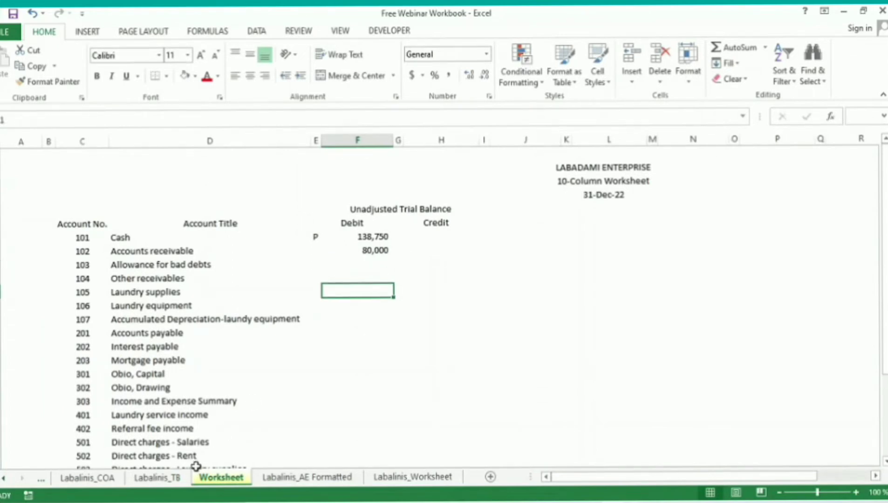
pyautogui.click(180, 479)
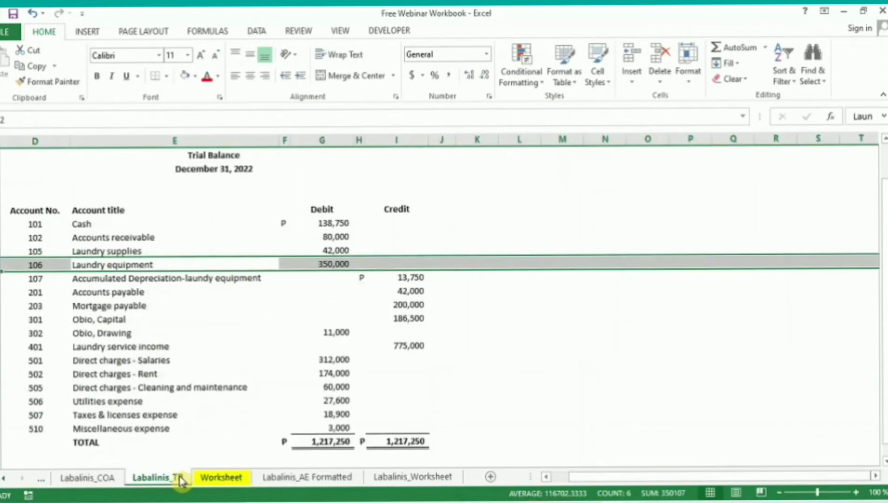
pyautogui.click(338, 248)
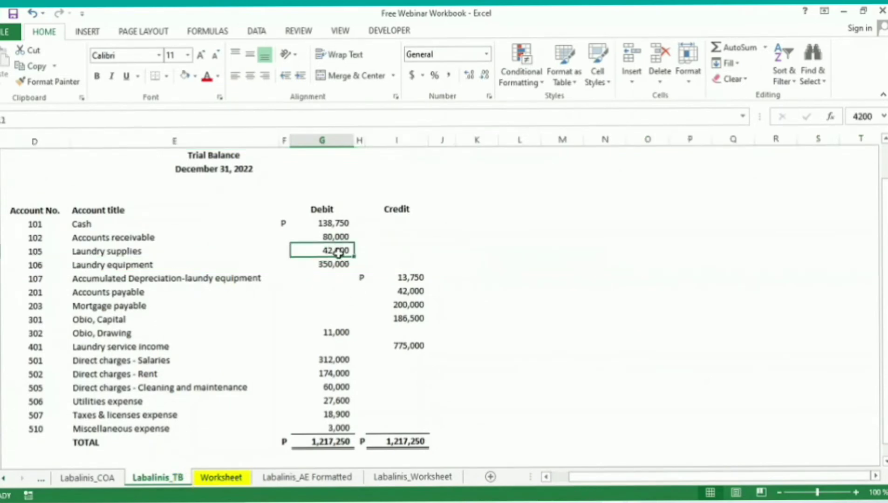
pyautogui.moveTo(339, 253); pyautogui.dragTo(340, 264)
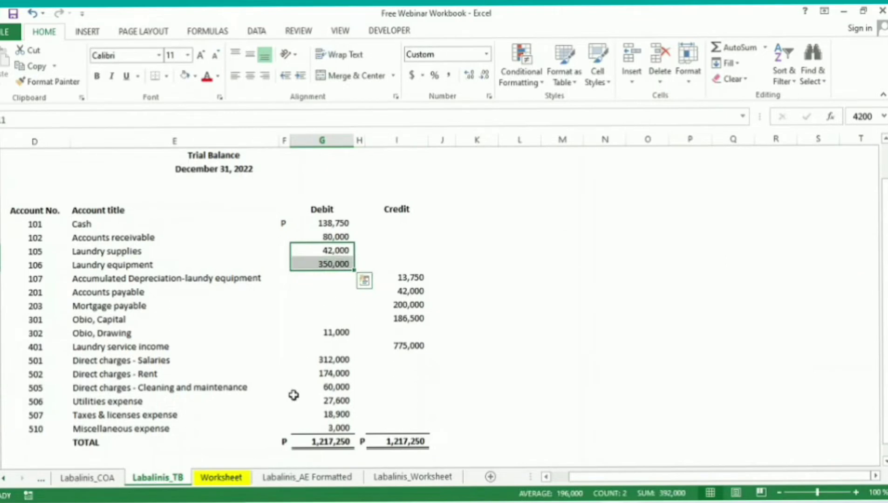
pyautogui.click(242, 484)
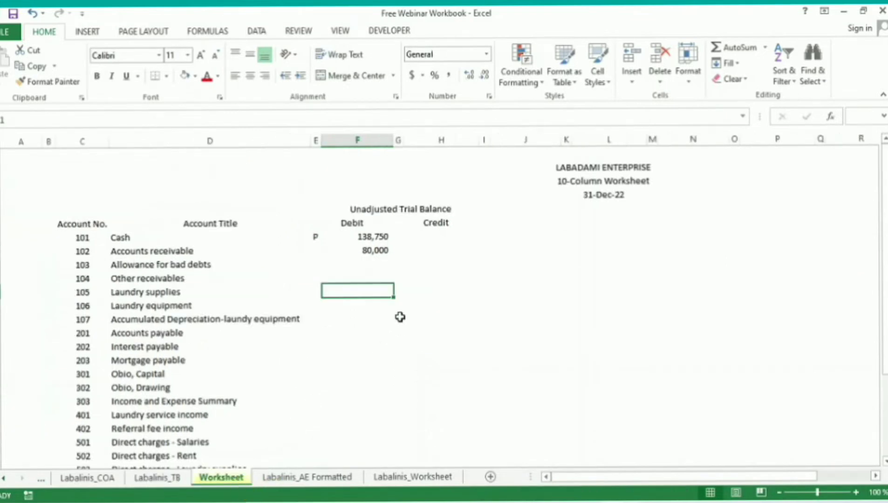
pyautogui.press('Up')
pyautogui.press('Up')
pyautogui.hotkey('shift', 'Down')
pyautogui.hotkey('shift', 'space')
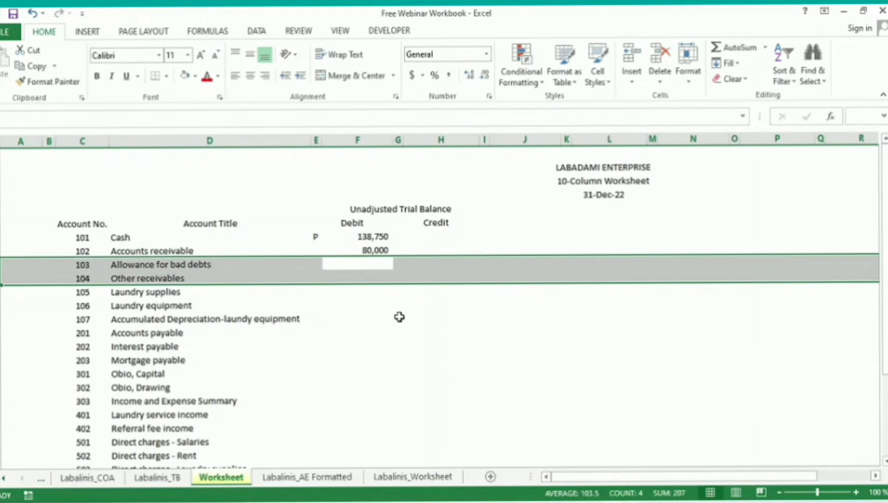
pyautogui.hotkey('shift', 'BackSpace')
pyautogui.hotkey('shift', 'Down')
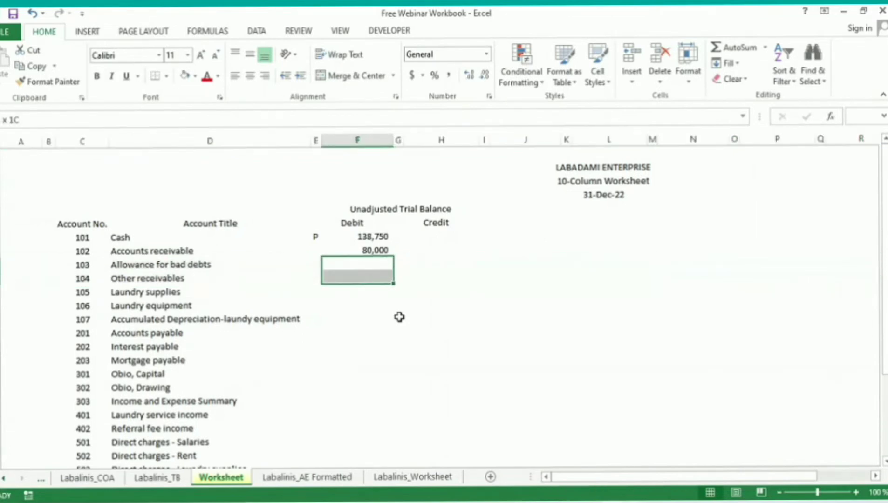
pyautogui.press('Down')
pyautogui.press('Down')
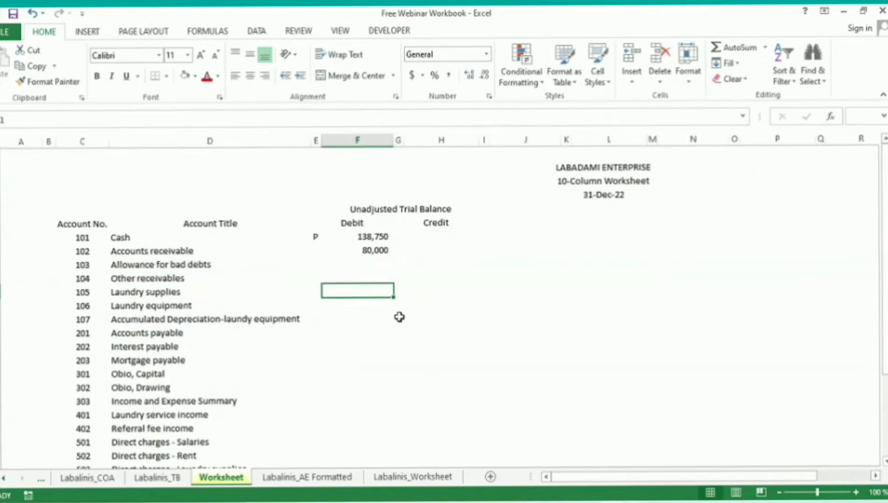
# Step: Reference the Labalinis_TB 42,000 Laundry supplies debit in the Worksheet formula
pyautogui.write('=')
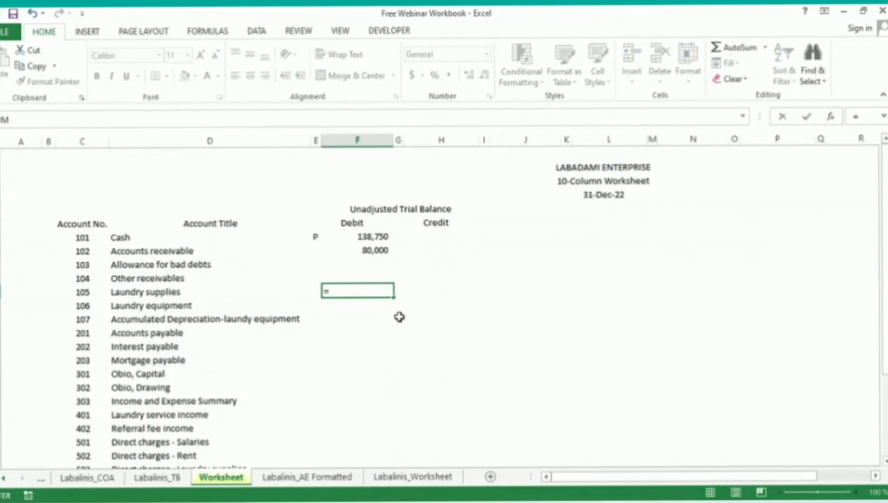
pyautogui.click(173, 477)
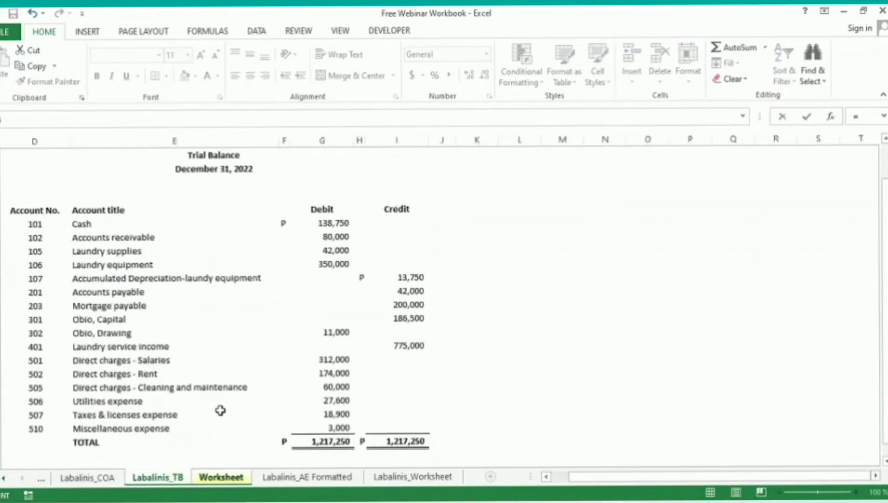
pyautogui.click(342, 250)
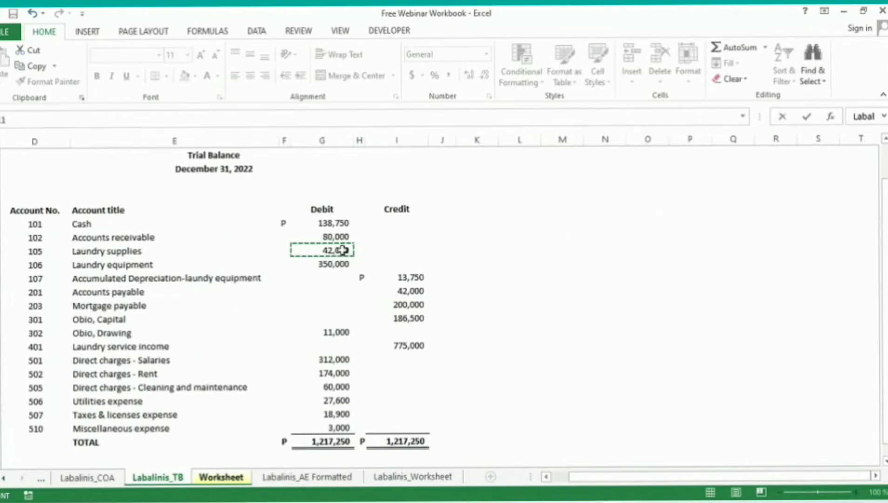
pyautogui.press('Return')
# Step: Format the 42000 debit with Comma Style and no decimal places
pyautogui.press('Up')
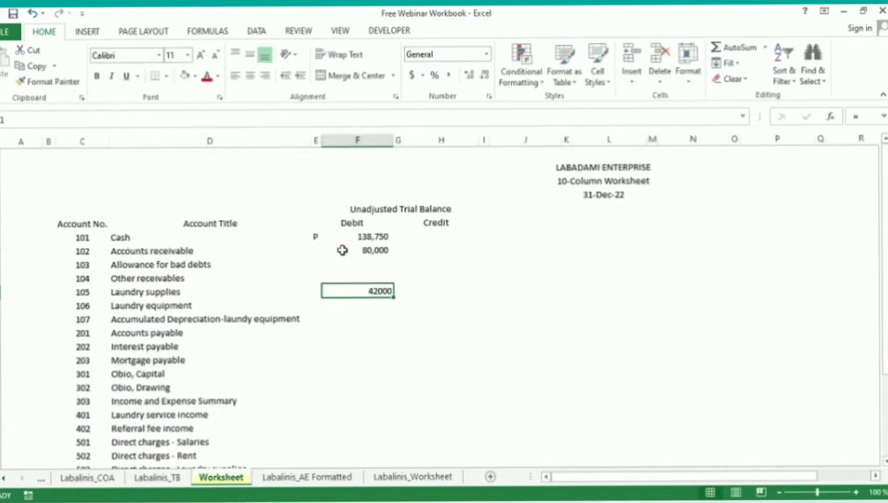
pyautogui.click(343, 251)
pyautogui.press('Down')
pyautogui.press('Down')
pyautogui.press('Down')
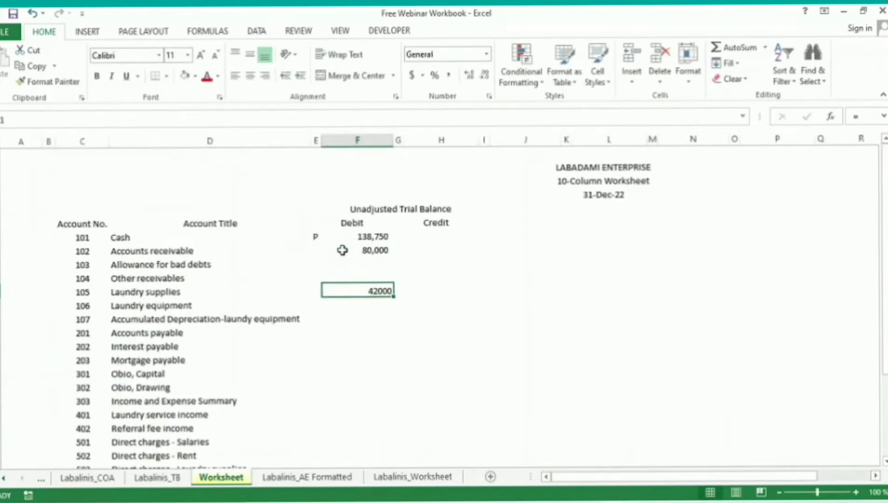
pyautogui.hotkey('alt', 'h')
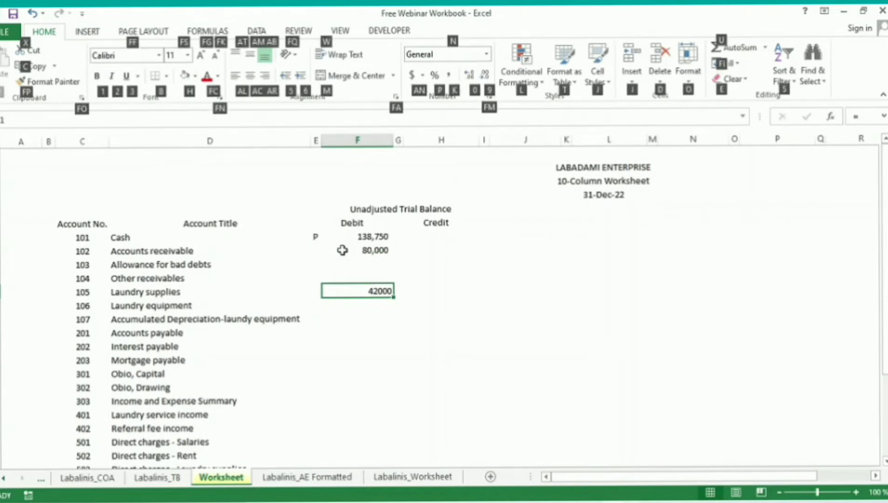
pyautogui.press('k')
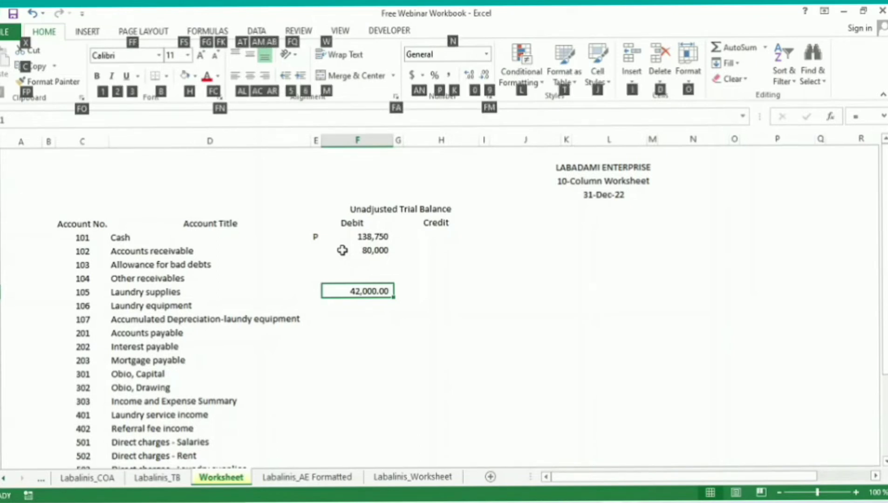
pyautogui.press('9')
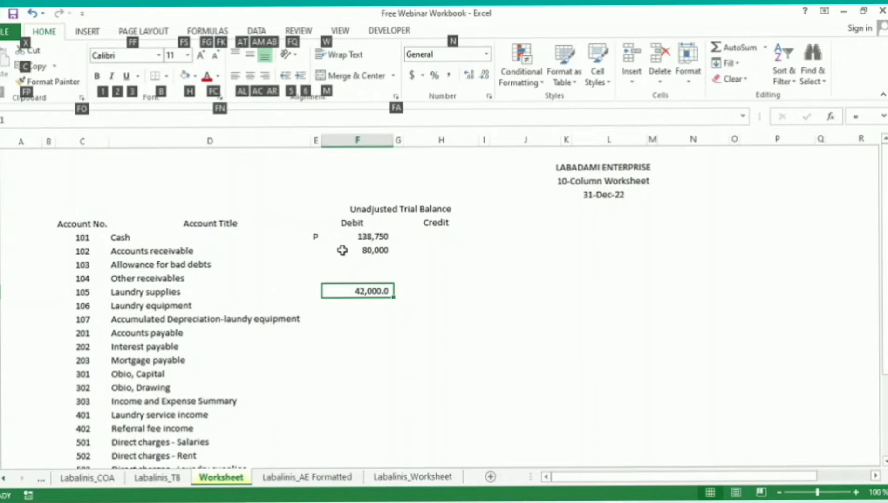
pyautogui.press('9')
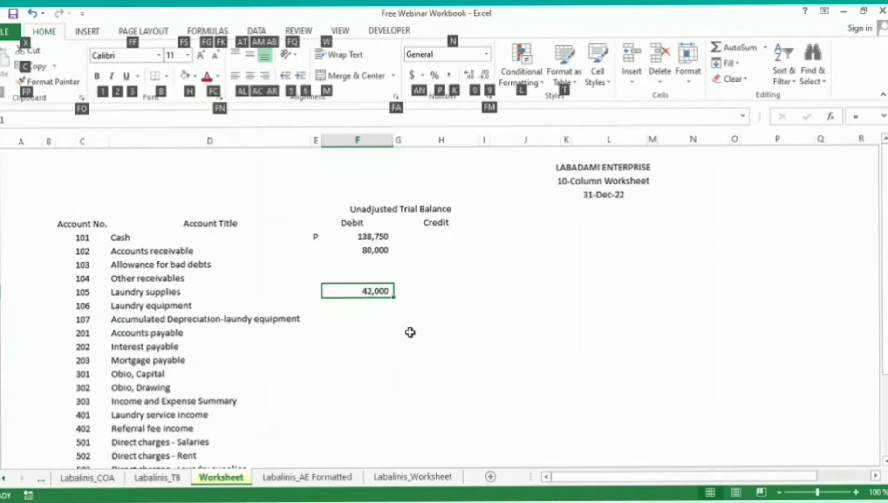
pyautogui.press('9')
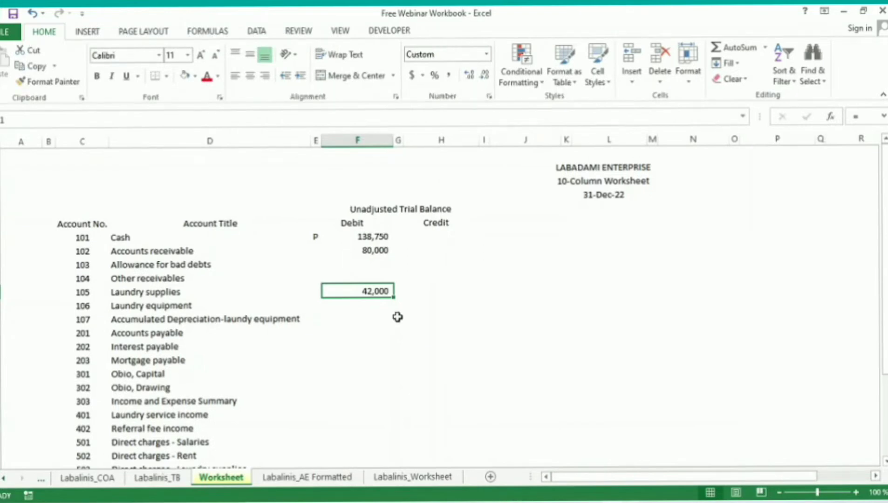
pyautogui.click(143, 306)
# Step: Begin an = formula in the Laundry equipment debit cell pointing to the Labalinis_TB sheet
pyautogui.hotkey('shift', 'space')
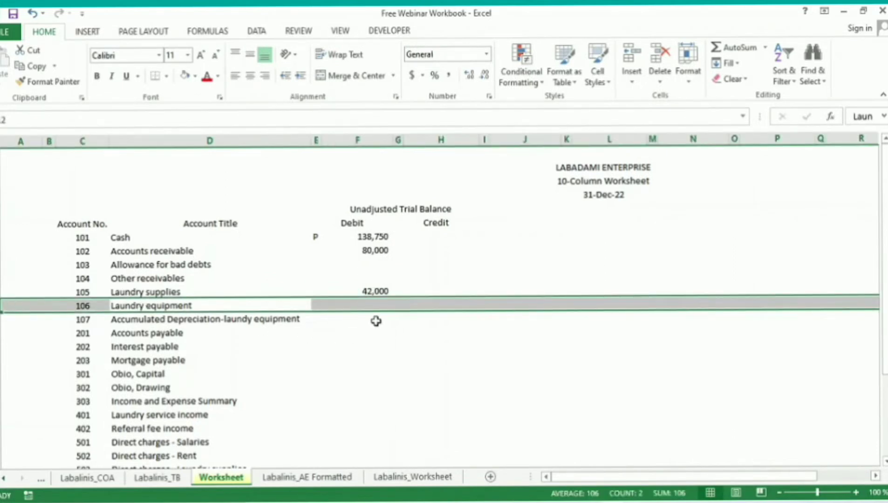
pyautogui.click(386, 305)
pyautogui.write('=')
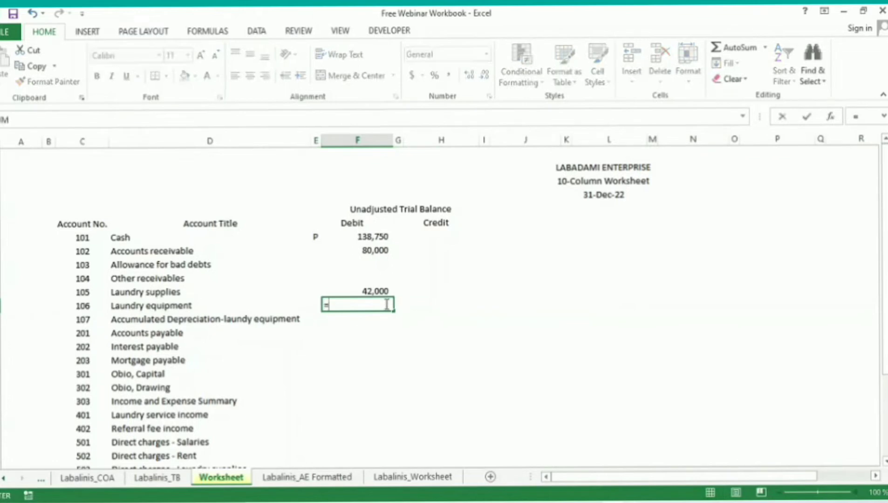
pyautogui.click(157, 478)
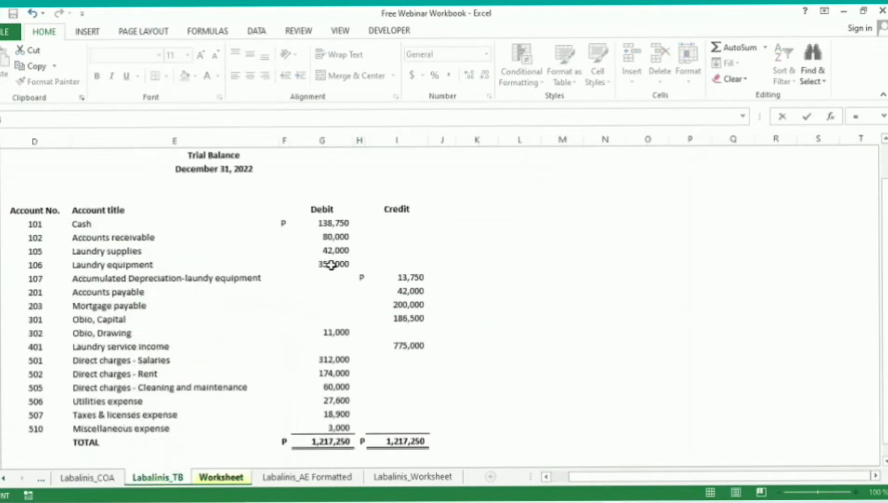
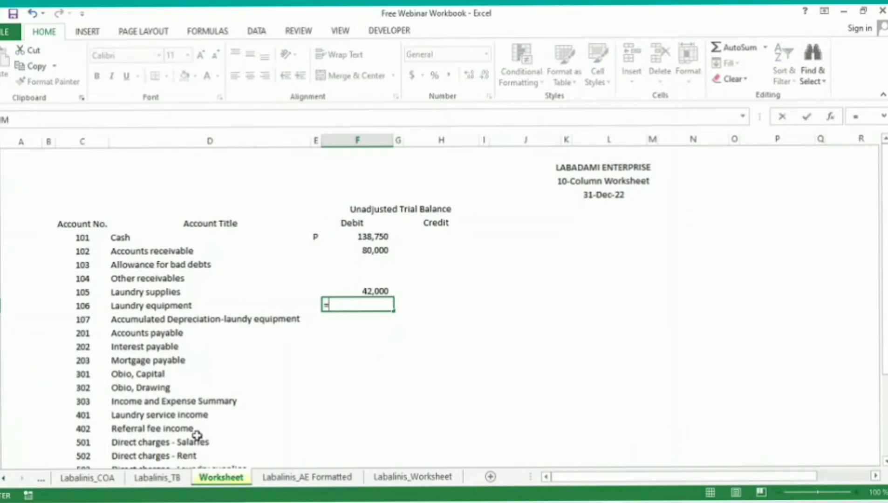
# Step: Link F106 to the trial-balance 350,000 figure, then copy the Laundry supplies 42,000 cell in F105
pyautogui.click(179, 475)
pyautogui.click(337, 264)
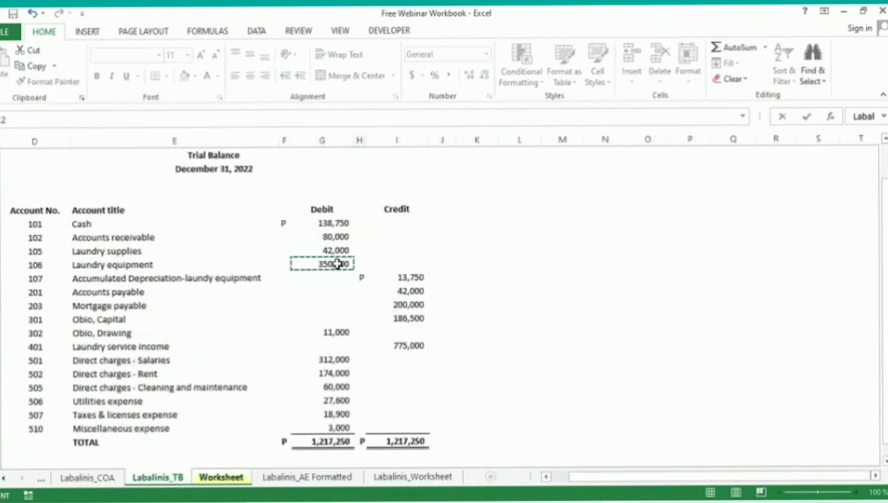
pyautogui.press('Return')
pyautogui.press('Return')
pyautogui.press('Up')
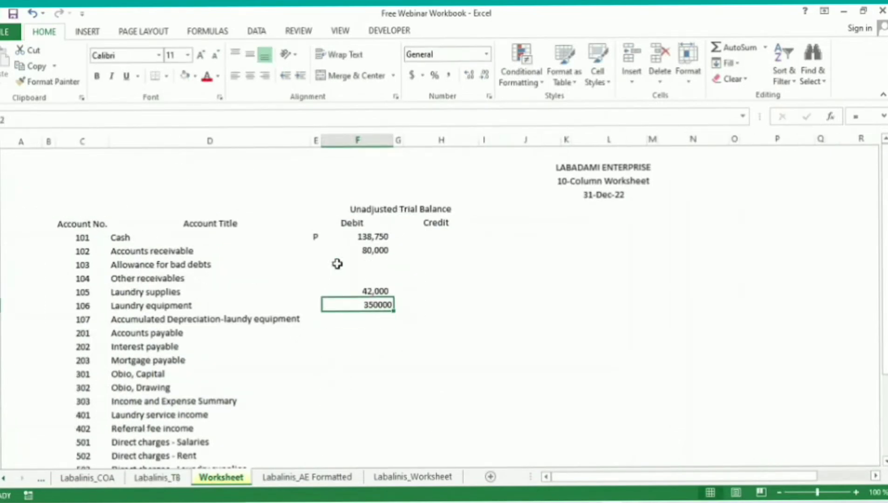
pyautogui.press('Up')
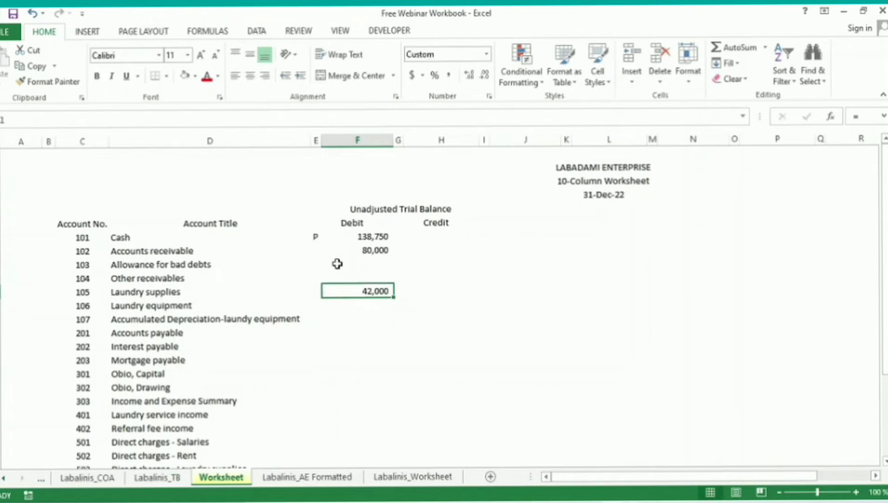
pyautogui.hotkey('ctrl', 'c')
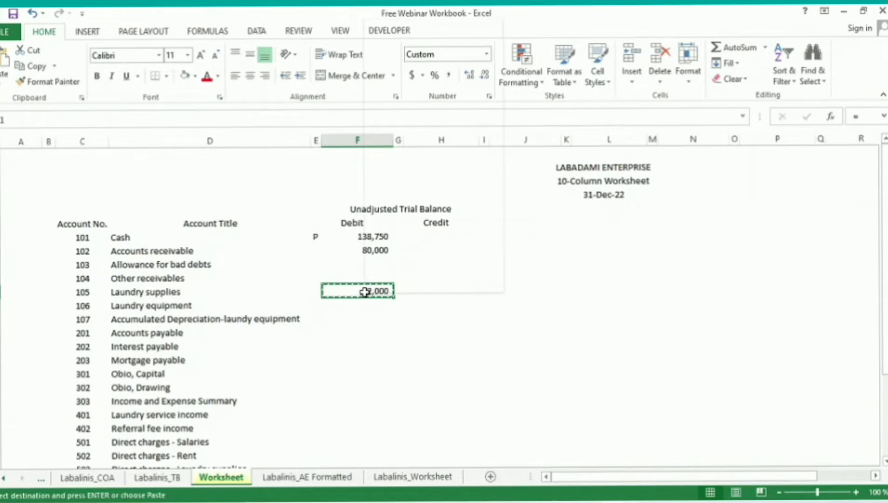
# Step: Paste Special (All) the copied link and format into the Laundry equipment debit cell
pyautogui.rightClick(365, 292)
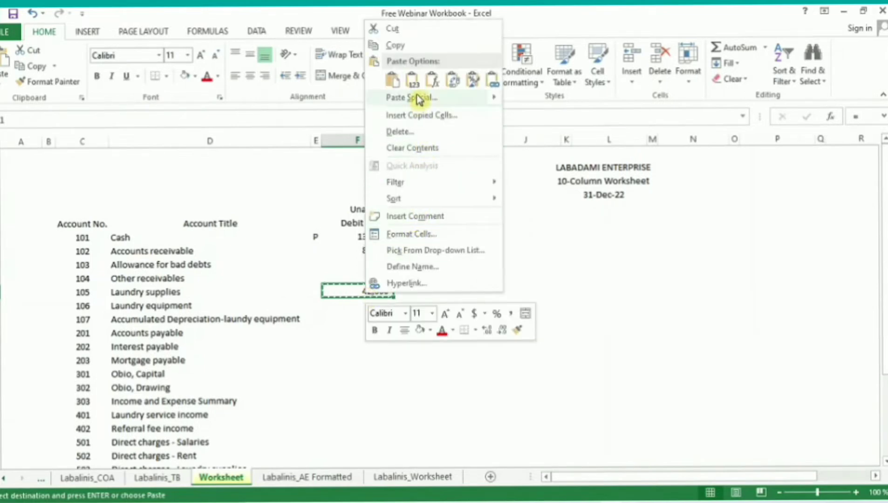
pyautogui.click(397, 45)
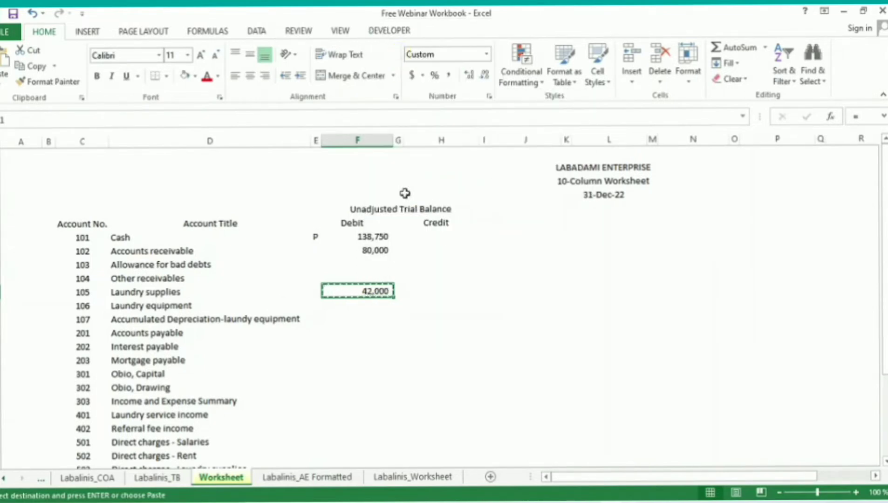
pyautogui.click(367, 305)
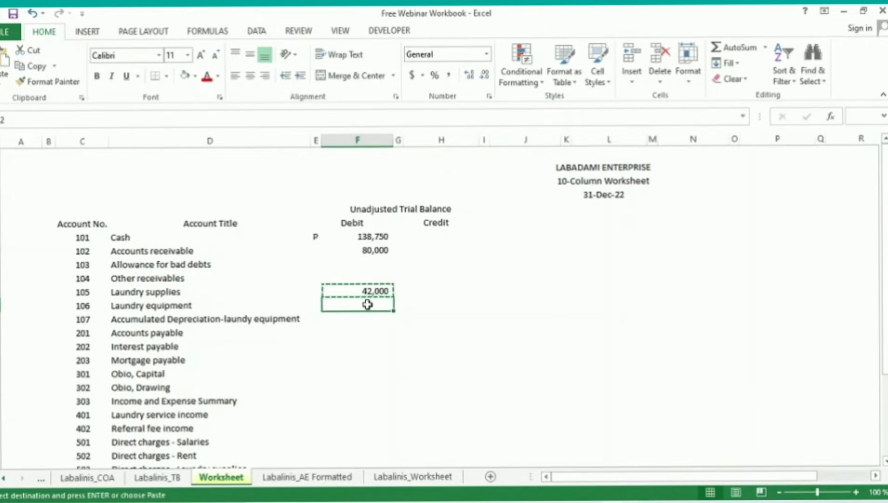
pyautogui.rightClick(368, 305)
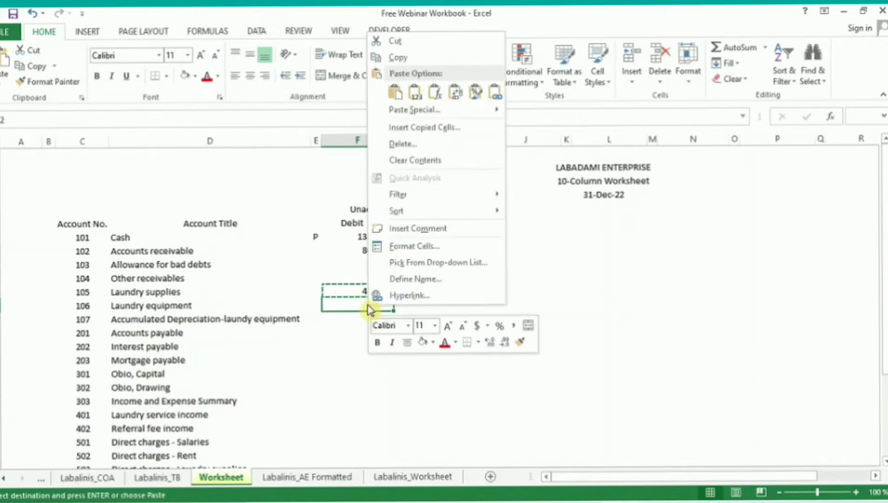
pyautogui.click(415, 112)
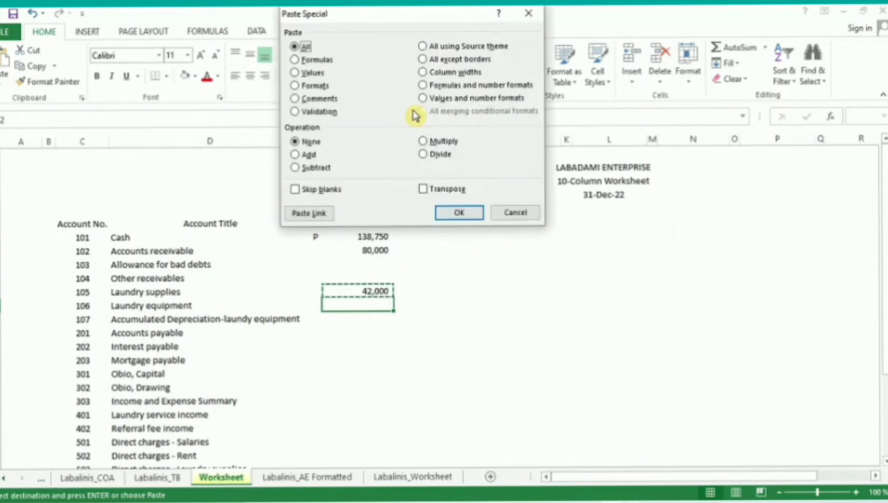
pyautogui.click(459, 219)
pyautogui.click(495, 292)
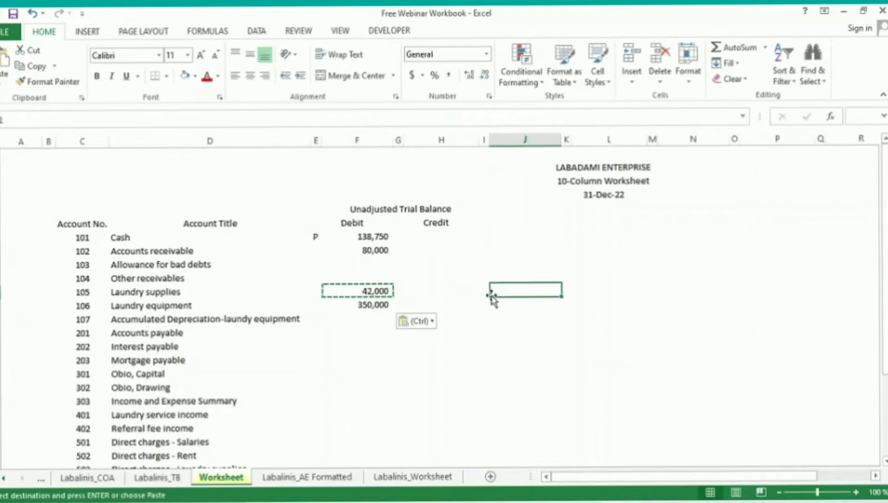
pyautogui.press('Escape')
# Step: Check the Laundry supplies and Laundry equipment link formulas
pyautogui.click(379, 317)
pyautogui.click(376, 294)
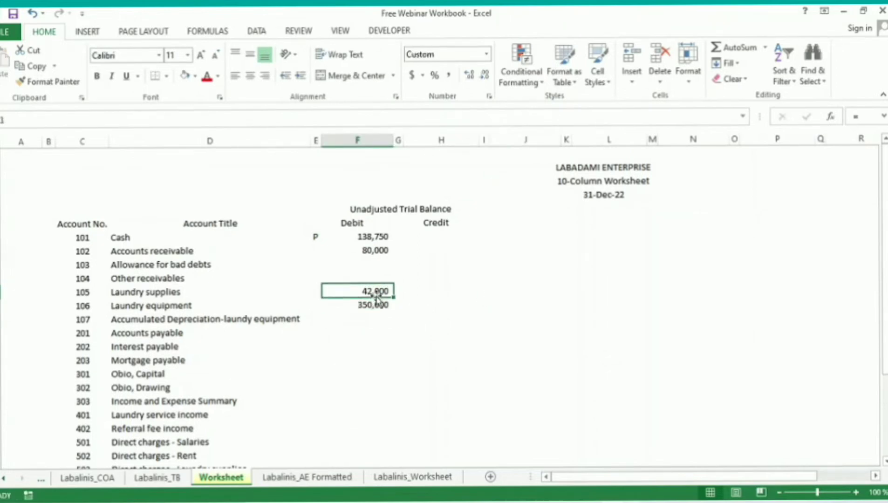
pyautogui.click(378, 306)
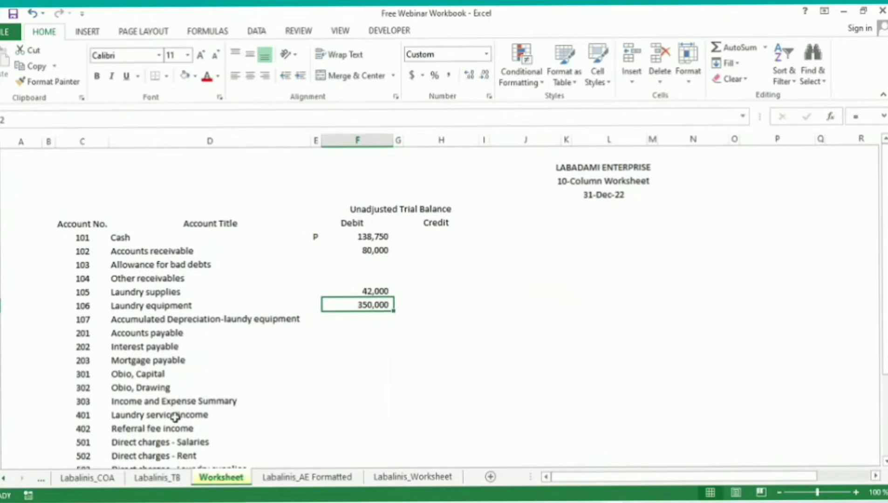
pyautogui.click(161, 479)
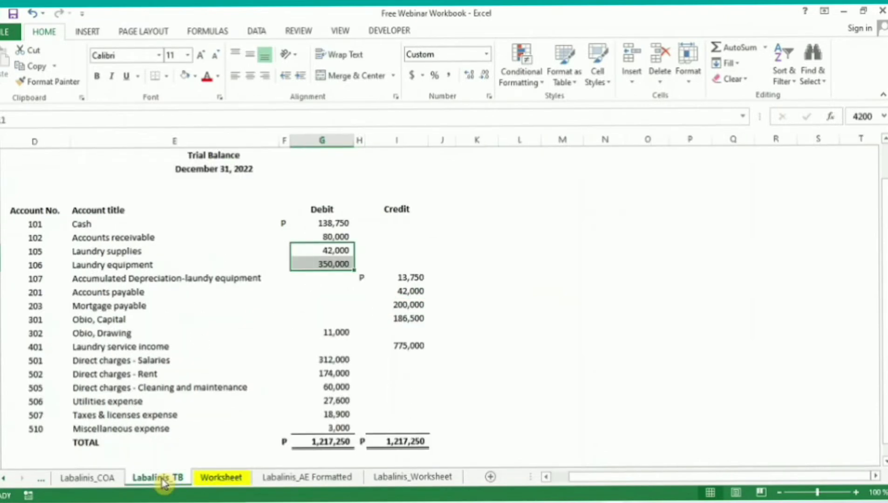
pyautogui.click(302, 281)
pyautogui.click(330, 261)
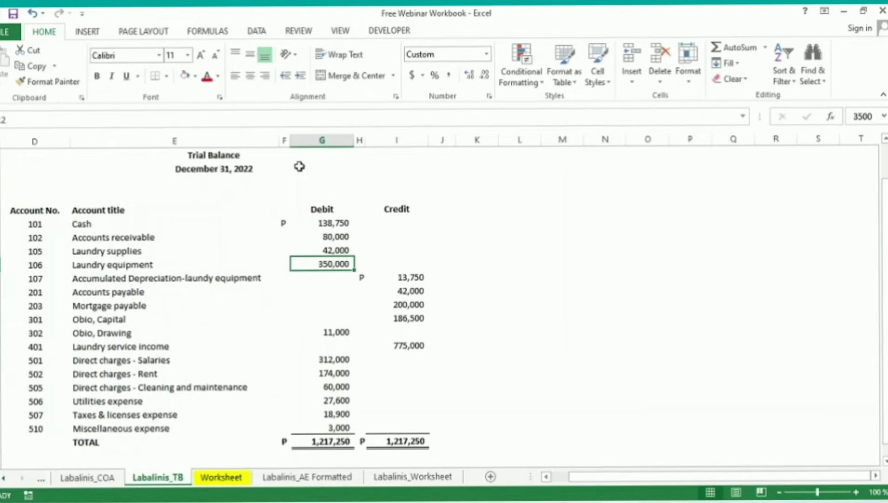
pyautogui.click(236, 482)
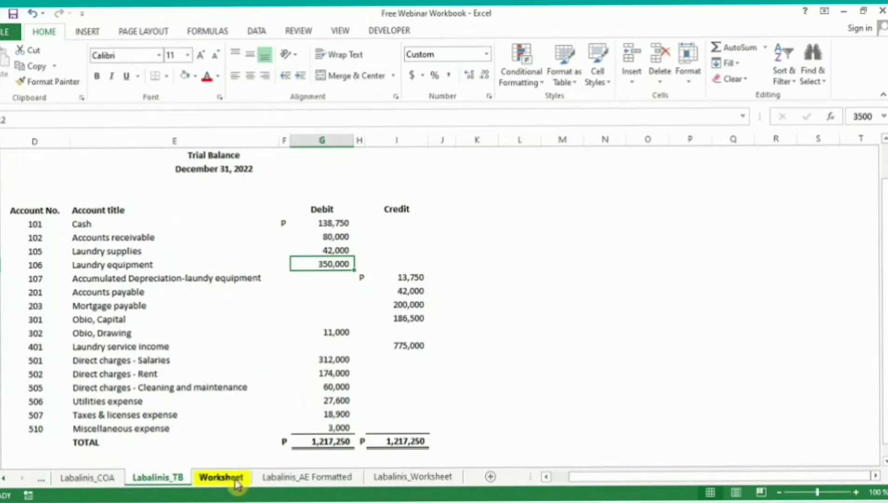
pyautogui.click(236, 482)
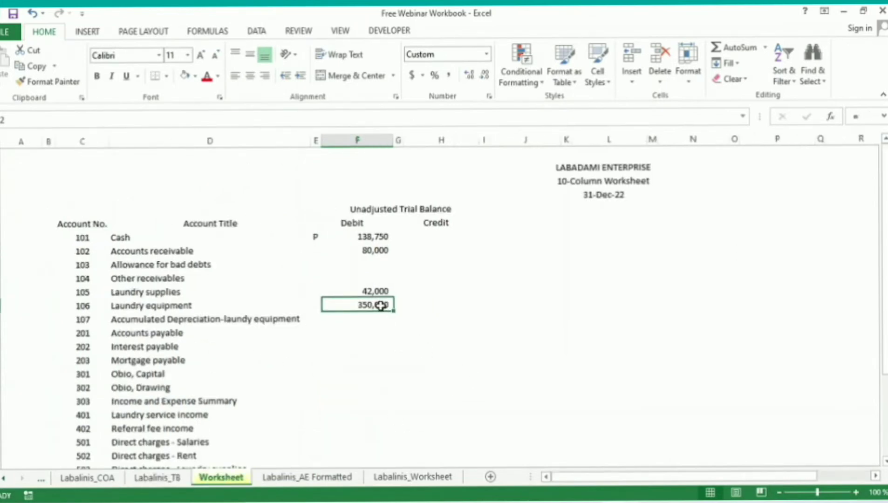
pyautogui.hotkey('ctrl', 'c')
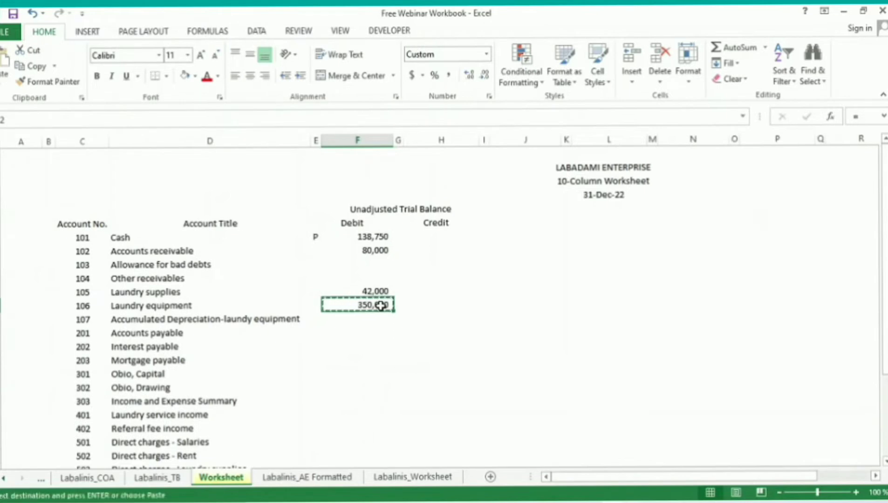
pyautogui.press('Up')
pyautogui.press('Up')
pyautogui.press('Up')
pyautogui.press('Left')
pyautogui.press('Left')
pyautogui.press('Left')
pyautogui.press('Up')
pyautogui.press('Up')
pyautogui.press('Right')
pyautogui.hotkey('shift', 'Down')
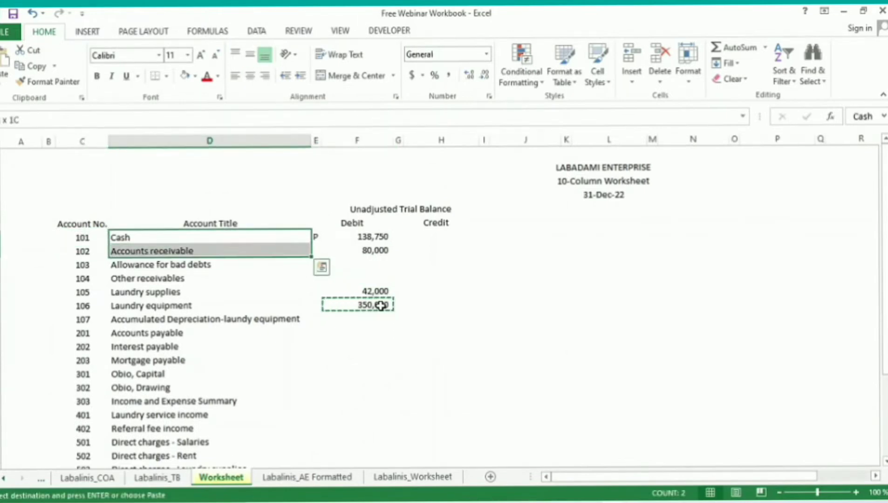
pyautogui.hotkey('shift', 'Down')
pyautogui.hotkey('shift', 'Down')
pyautogui.hotkey('shift', 'Down')
pyautogui.hotkey('shift', 'Down')
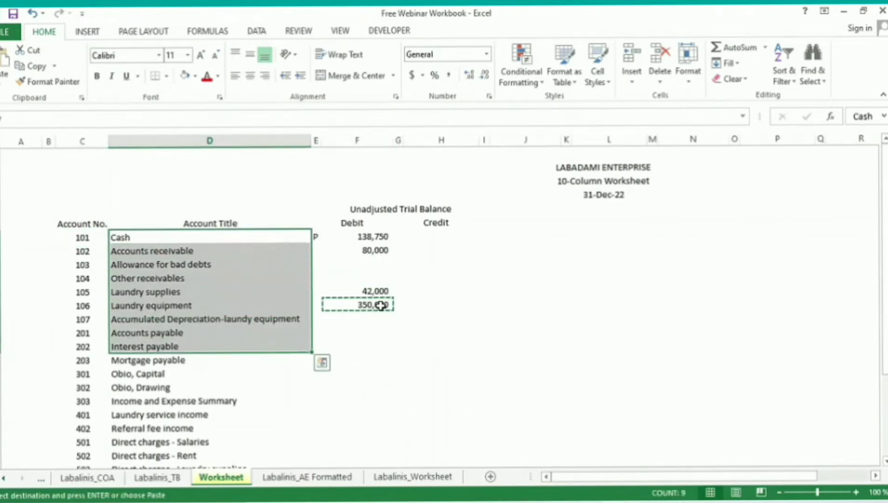
pyautogui.click(178, 481)
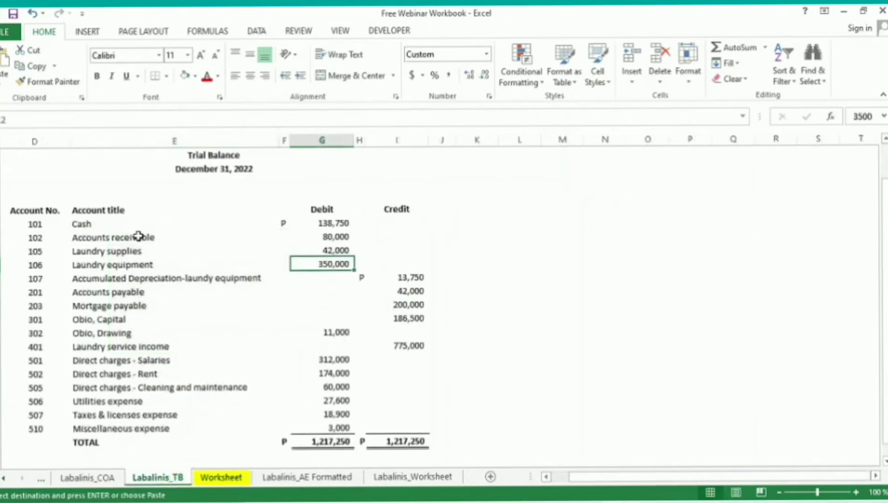
pyautogui.moveTo(101, 225); pyautogui.dragTo(113, 346)
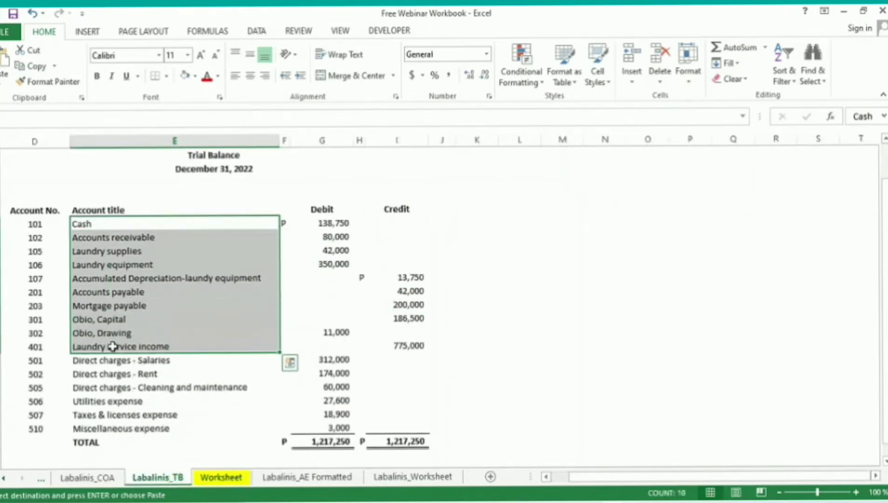
pyautogui.hotkey('ctrl', 'pagedown')
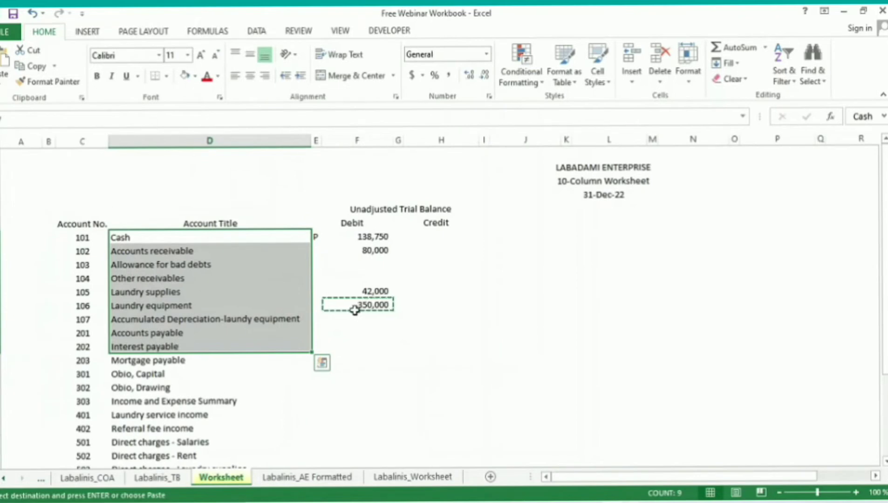
pyautogui.click(358, 306)
pyautogui.moveTo(358, 306); pyautogui.dragTo(358, 443)
pyautogui.scroll(-3, 358, 308)
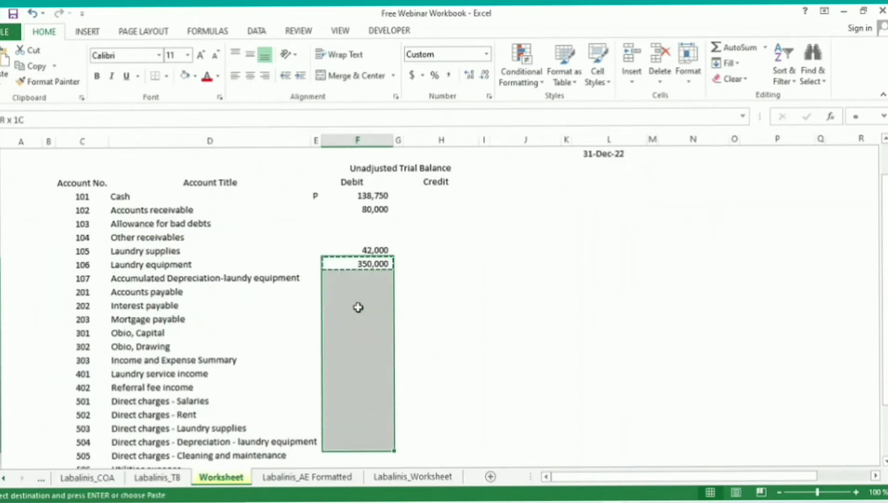
pyautogui.hotkey('ctrl', 'v')
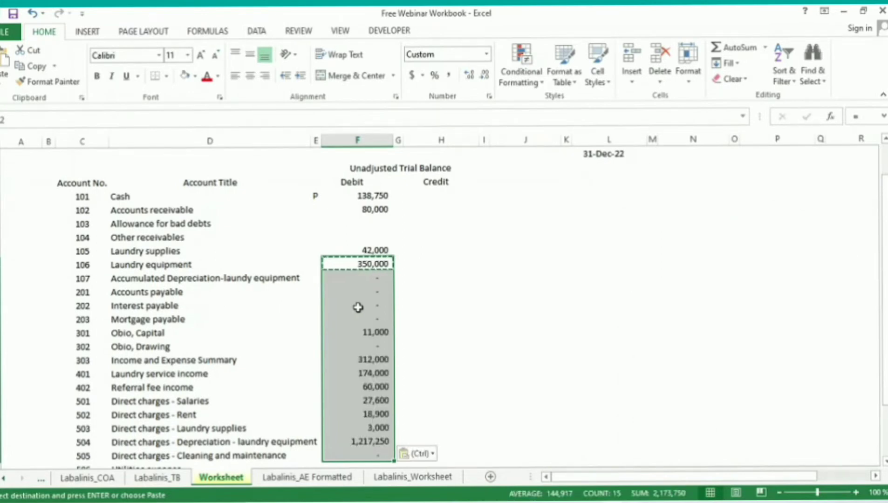
pyautogui.press('Right')
pyautogui.press('Left')
pyautogui.press('Down')
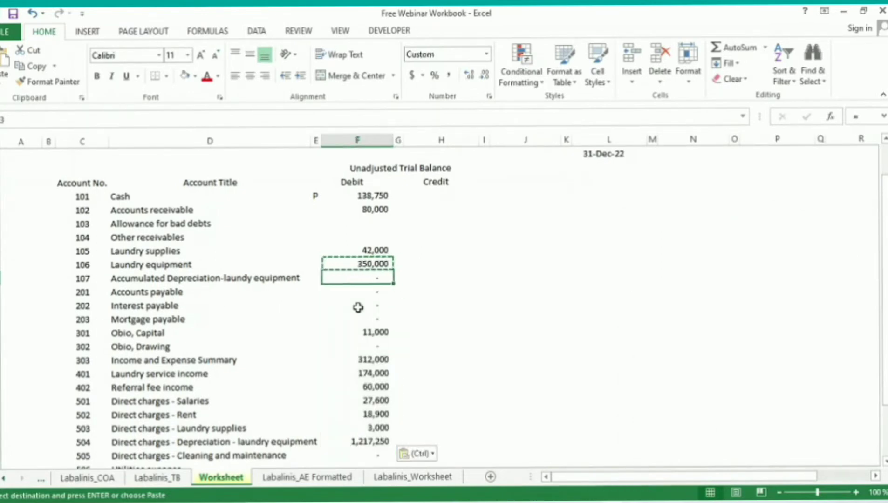
pyautogui.hotkey('shift', 'Down')
pyautogui.hotkey('shift', 'Down')
pyautogui.hotkey('shift', 'Down')
pyautogui.hotkey('shift', 'Down')
pyautogui.hotkey('shift', 'Down')
pyautogui.hotkey('shift', 'Down')
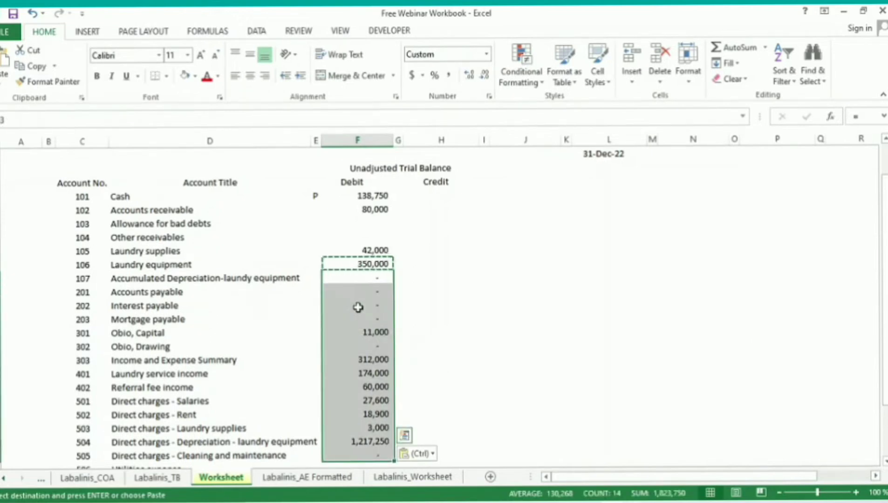
pyautogui.press('Delete')
pyautogui.press('Down')
pyautogui.press('Up')
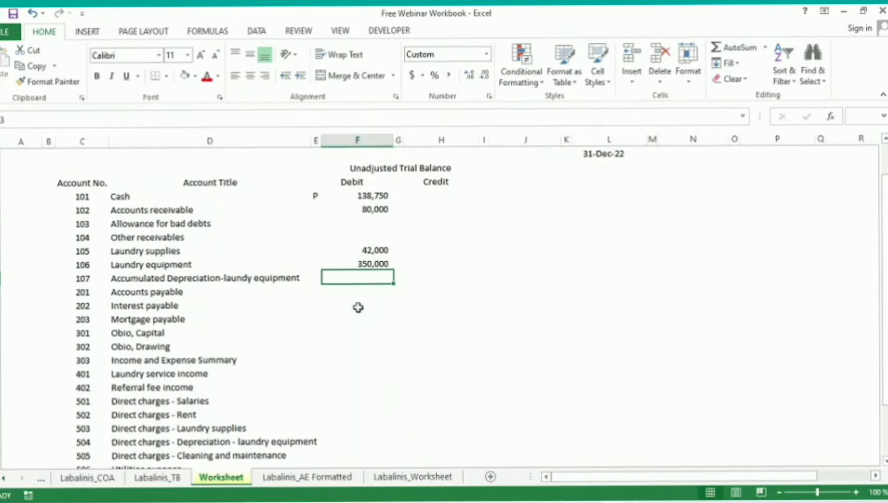
# Step: Link the Accumulated Depreciation credit cell H107 to the trial balance's 13,750
pyautogui.click(180, 479)
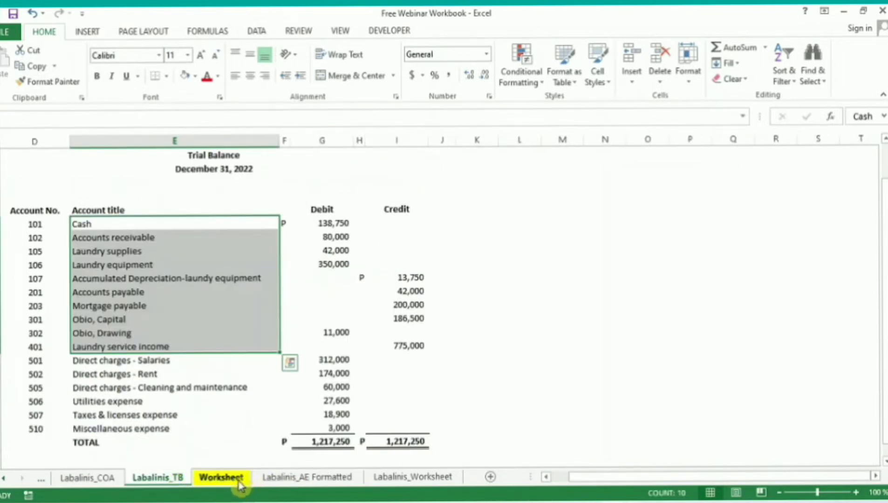
pyautogui.click(416, 292)
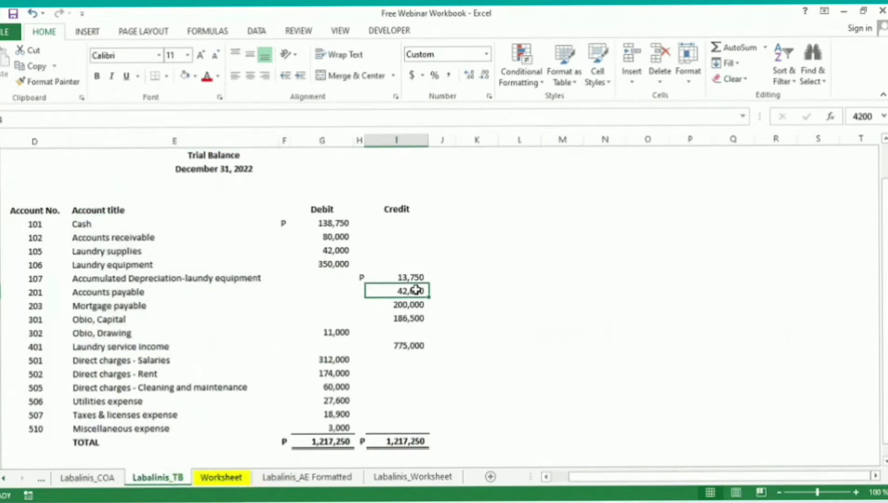
pyautogui.hotkey('ctrl', 'pagedown')
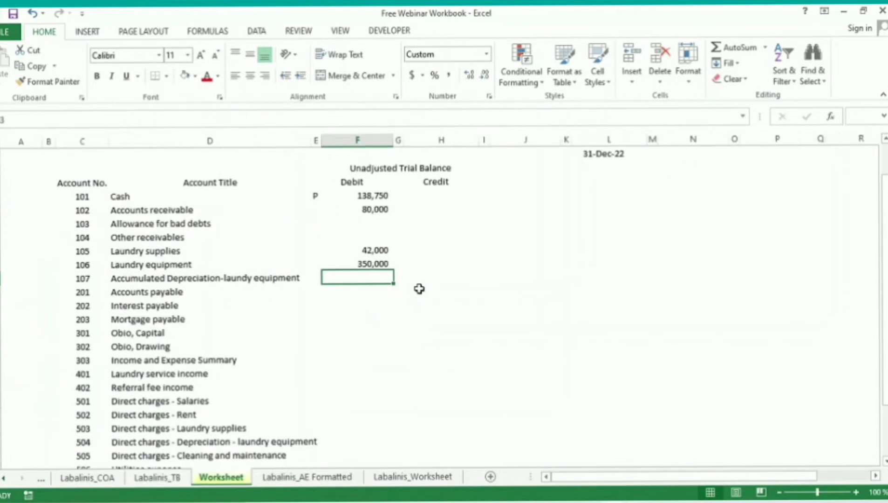
pyautogui.click(430, 278)
pyautogui.write('=')
pyautogui.hotkey('ctrl', 'pageup')
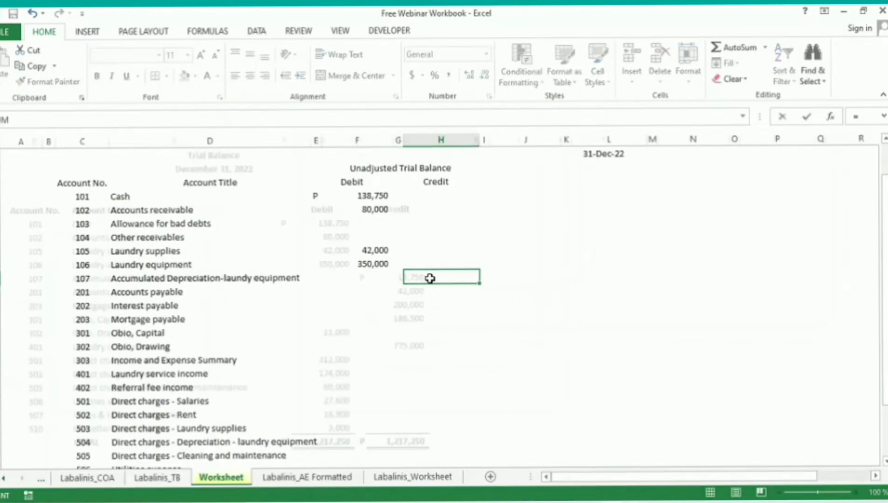
pyautogui.click(414, 277)
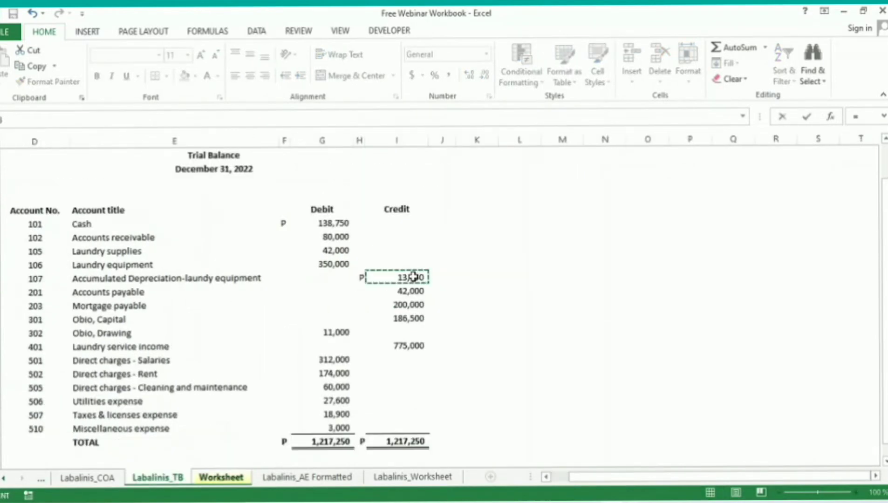
pyautogui.press('Return')
# Step: Format 13,750 with Comma Style and decrease the decimals twice to show no decimals
pyautogui.click(413, 277)
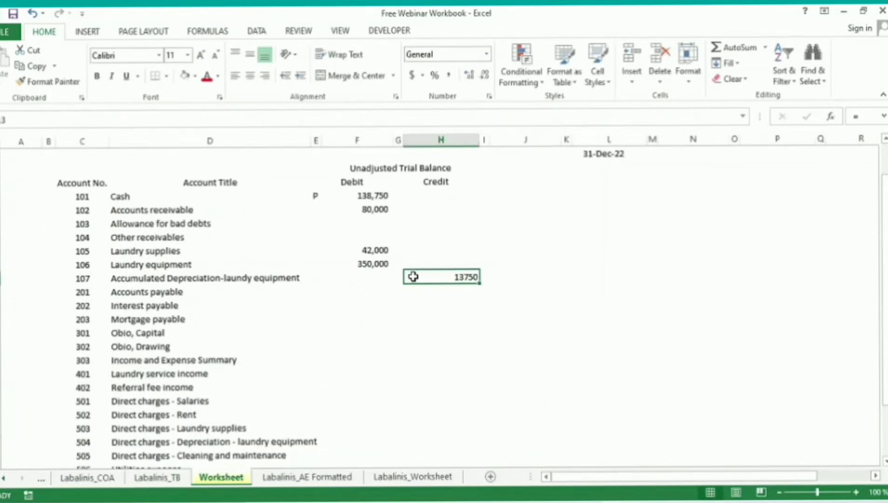
pyautogui.hotkey('ctrl', 'c')
pyautogui.hotkey('alt', 'h')
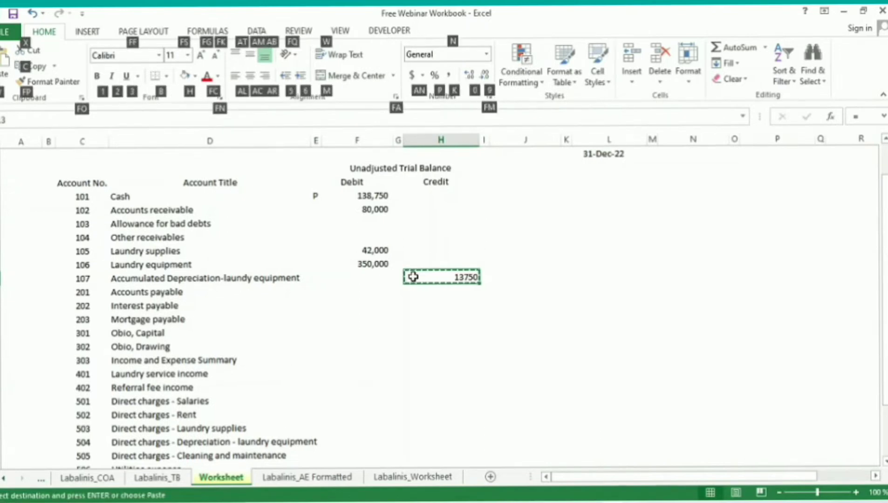
pyautogui.press('k')
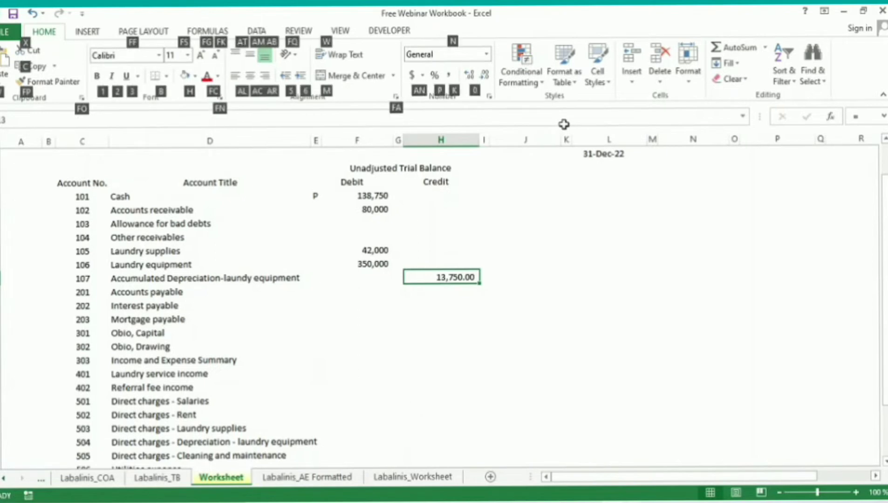
pyautogui.press('9')
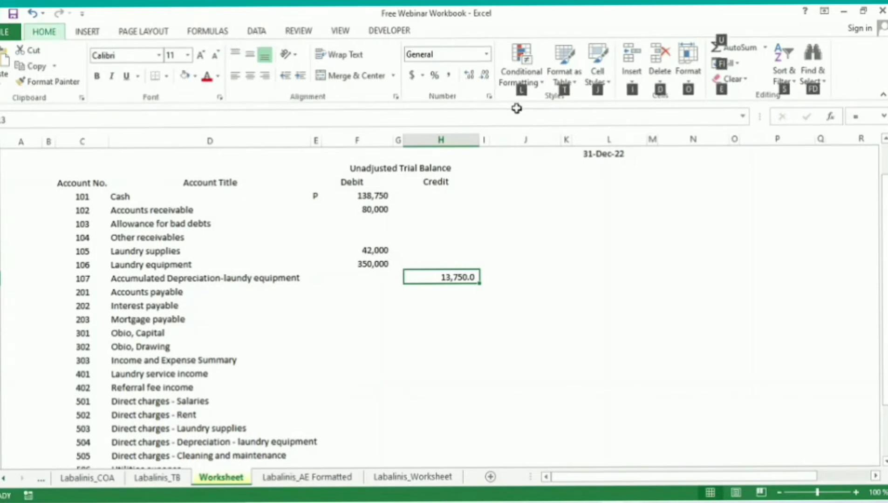
pyautogui.press('9')
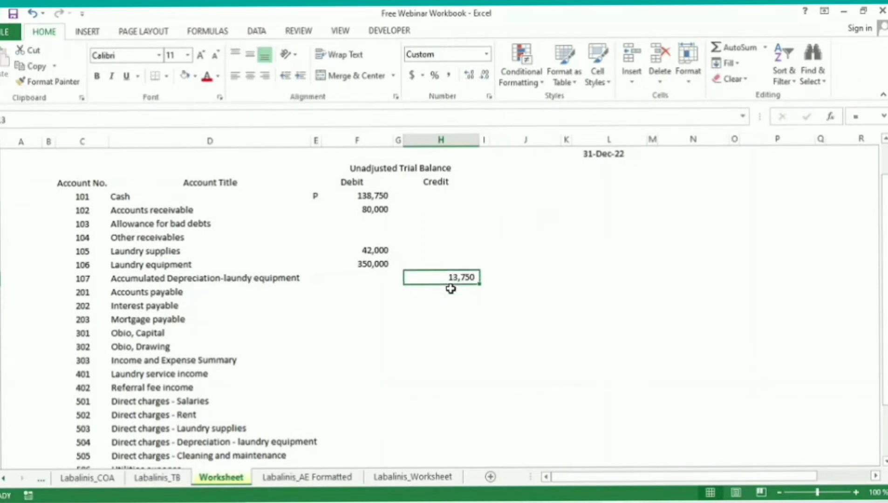
# Step: Link the Accounts payable credit to the trial balance's 42,000
pyautogui.moveTo(142, 292); pyautogui.dragTo(139, 320)
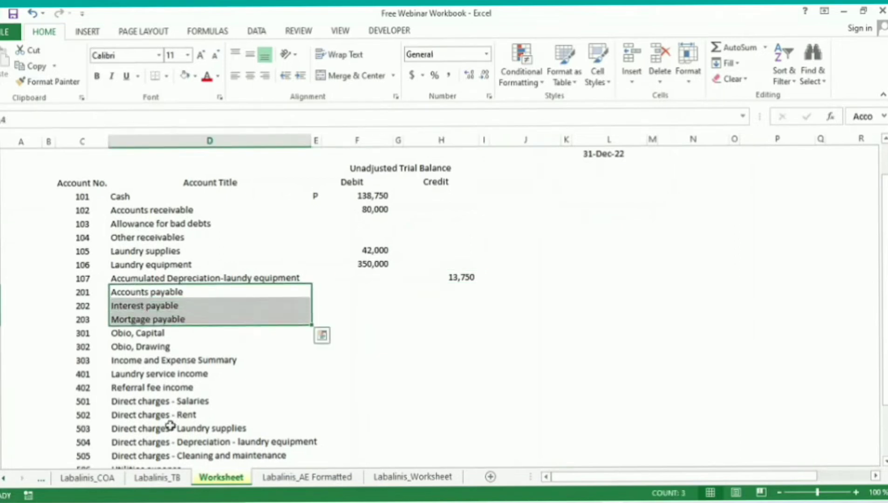
pyautogui.click(162, 491)
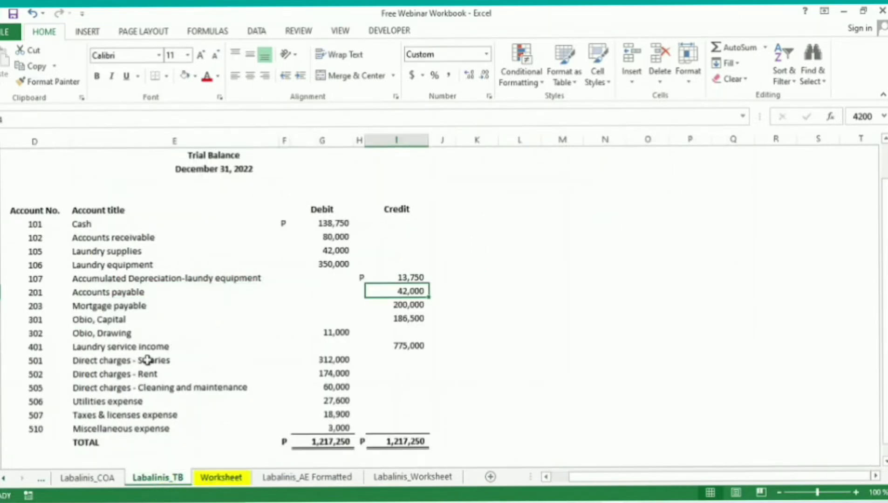
pyautogui.click(99, 295)
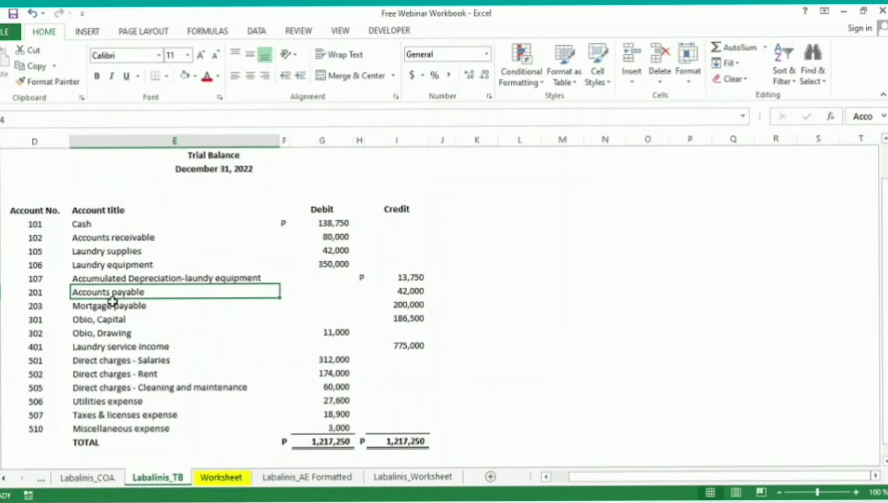
pyautogui.click(113, 308)
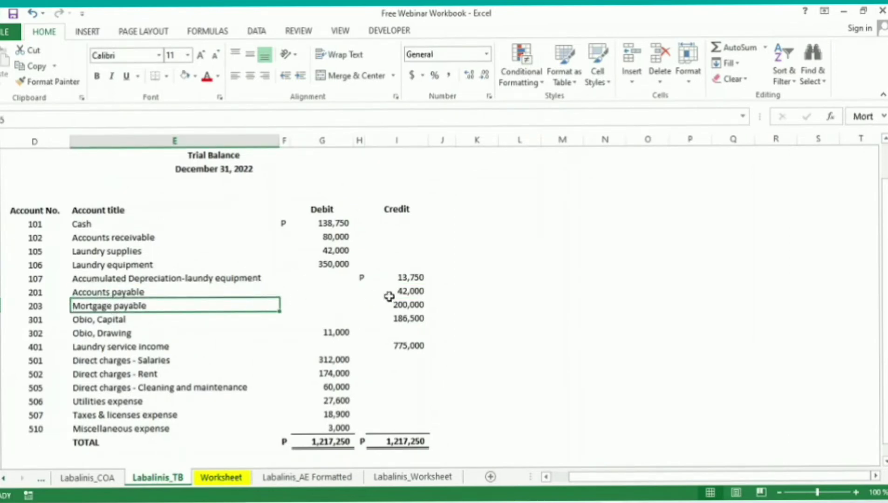
pyautogui.click(239, 480)
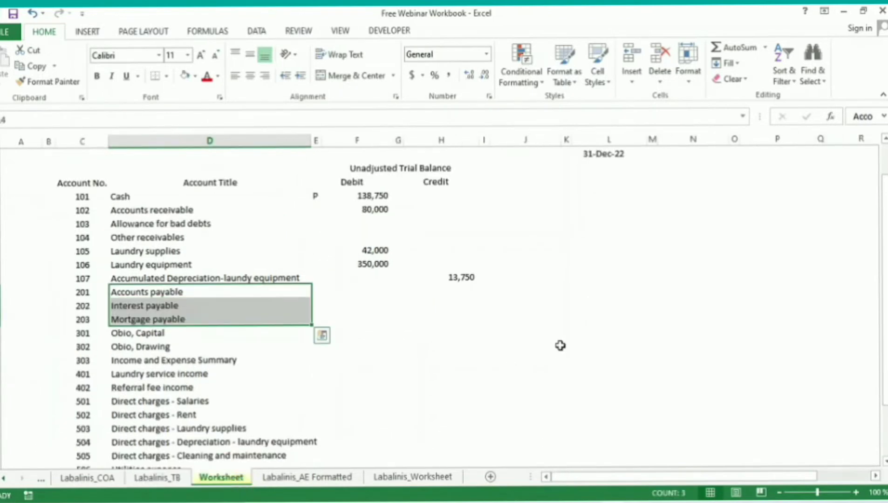
pyautogui.click(466, 290)
pyautogui.write('=')
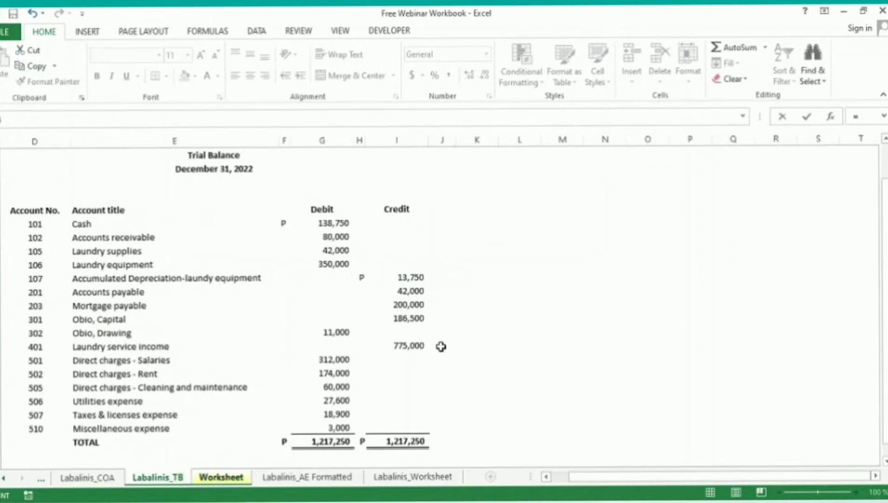
pyautogui.click(413, 292)
pyautogui.press('Return')
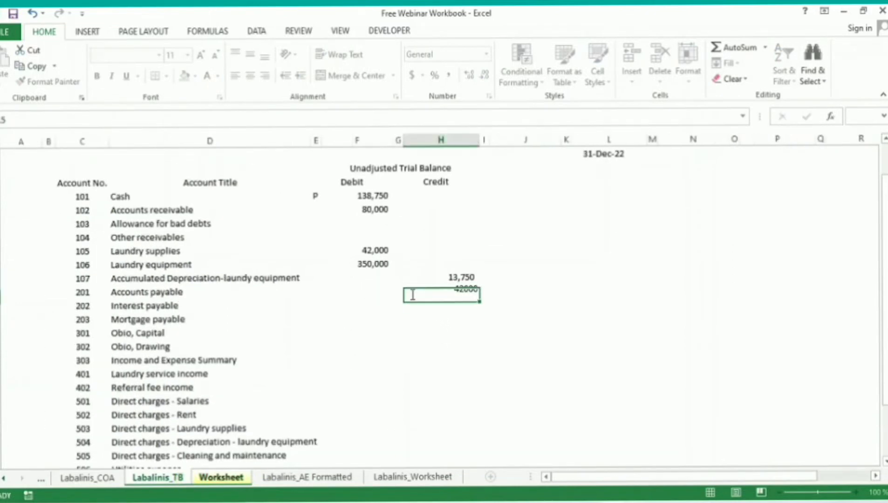
# Step: Link the Mortgage payable 200,000 and Capital 186,500 credits to the trial balance
pyautogui.click(444, 320)
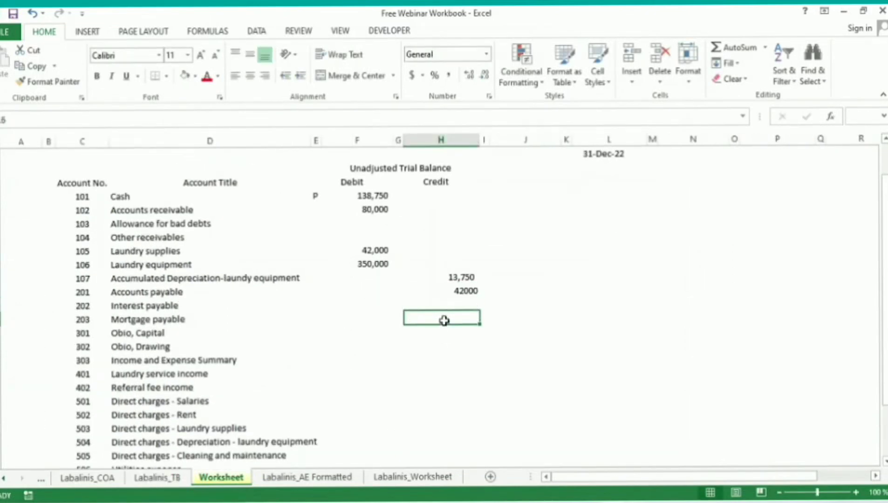
pyautogui.write('=')
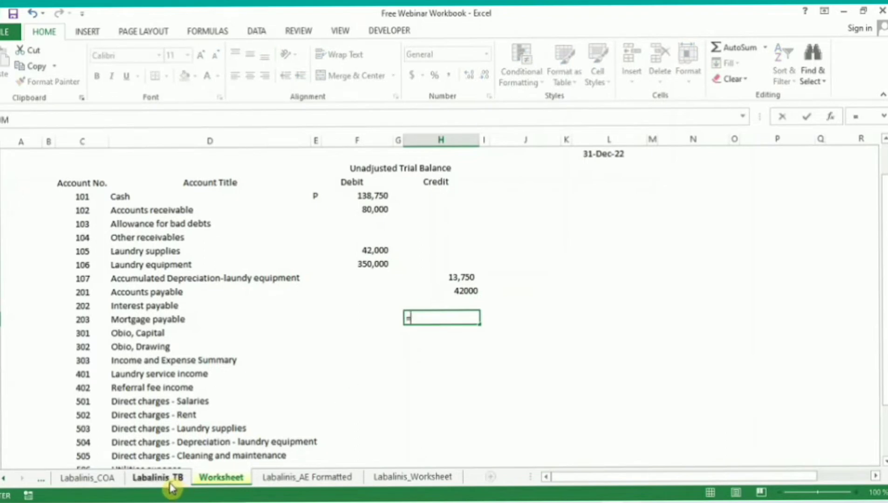
pyautogui.click(161, 477)
pyautogui.click(413, 307)
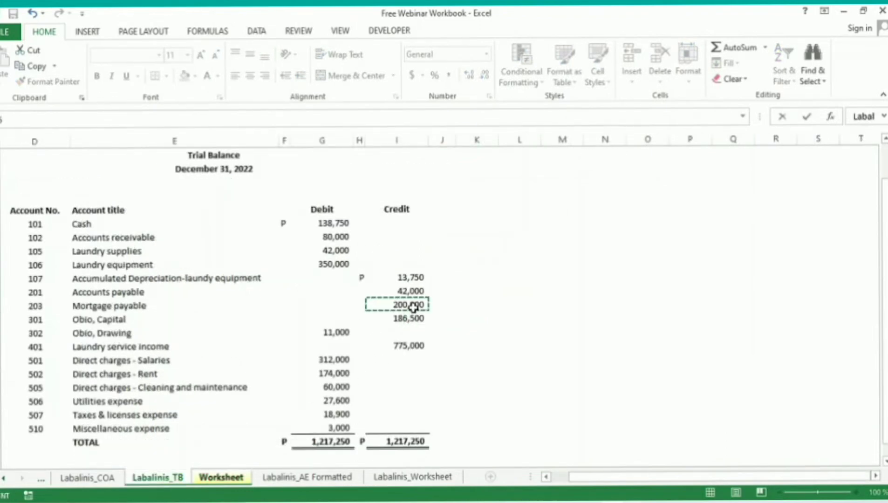
pyautogui.press('Return')
pyautogui.write('=')
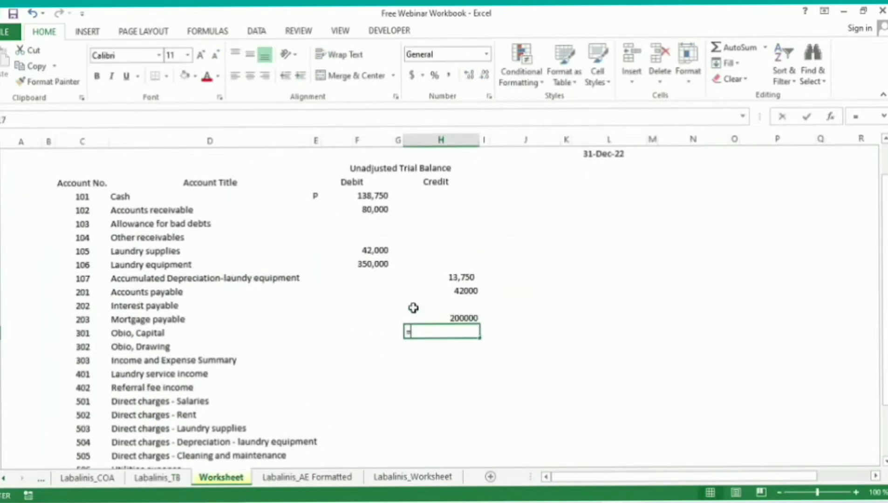
pyautogui.click(183, 482)
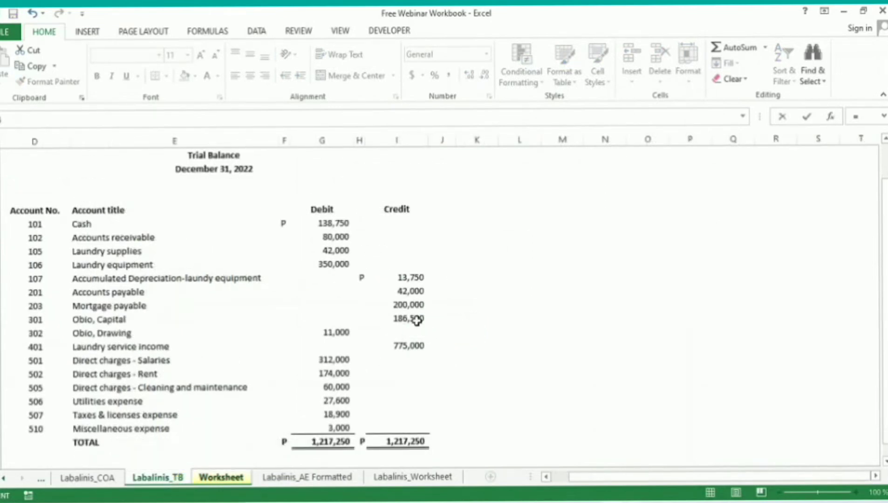
pyautogui.click(413, 318)
pyautogui.press('Return')
# Step: Link the Drawing debit to the trial balance's 11,000
pyautogui.press('Left')
pyautogui.press('Left')
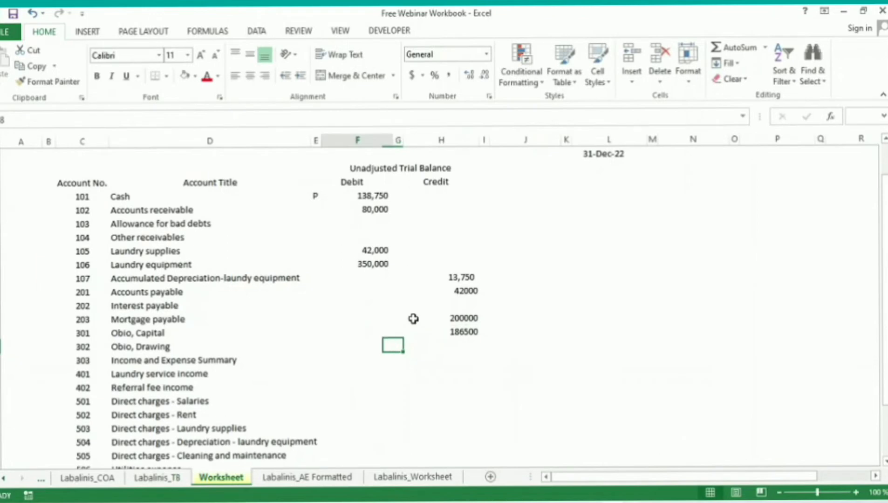
pyautogui.write('=')
pyautogui.click(158, 479)
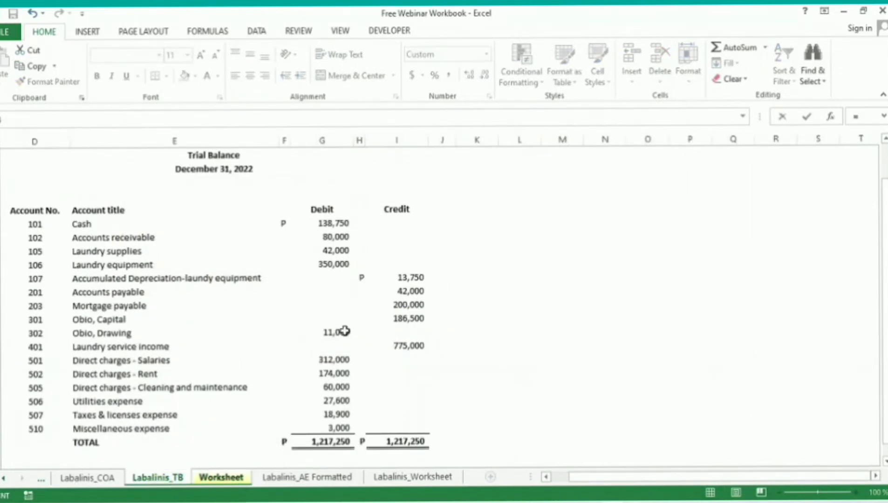
pyautogui.click(345, 332)
pyautogui.press('Return')
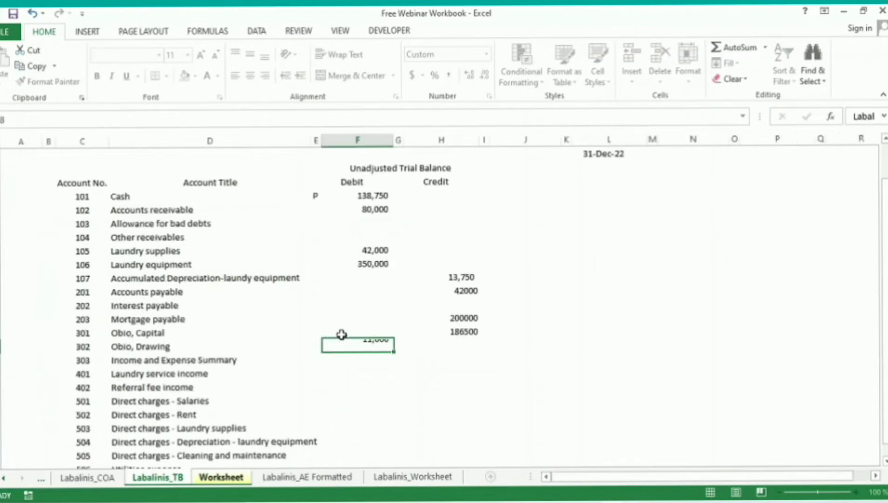
# Step: Bring the 312,000 Salaries debit from the trial balance into the Worksheet
pyautogui.press('Down')
pyautogui.press('Down')
pyautogui.press('Down')
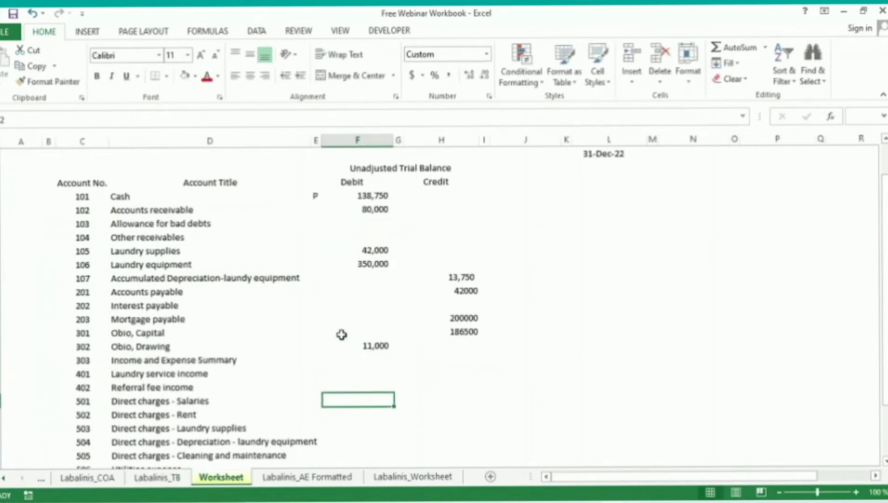
pyautogui.click(181, 487)
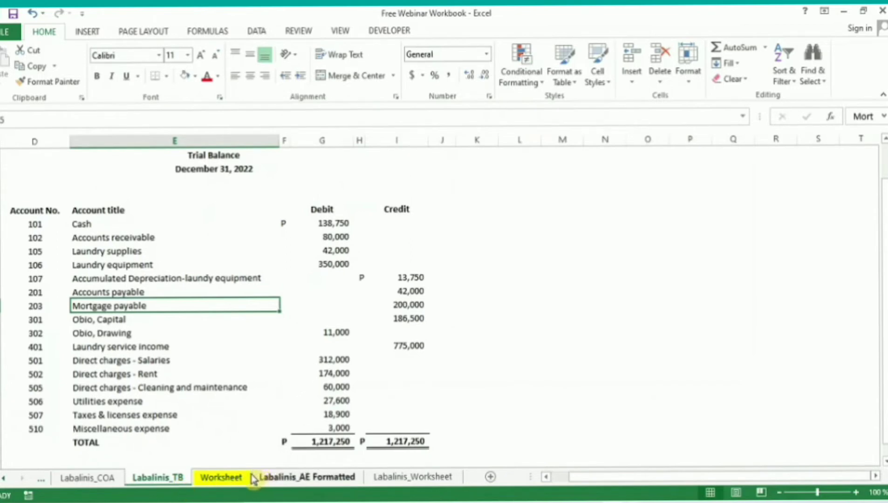
pyautogui.click(239, 482)
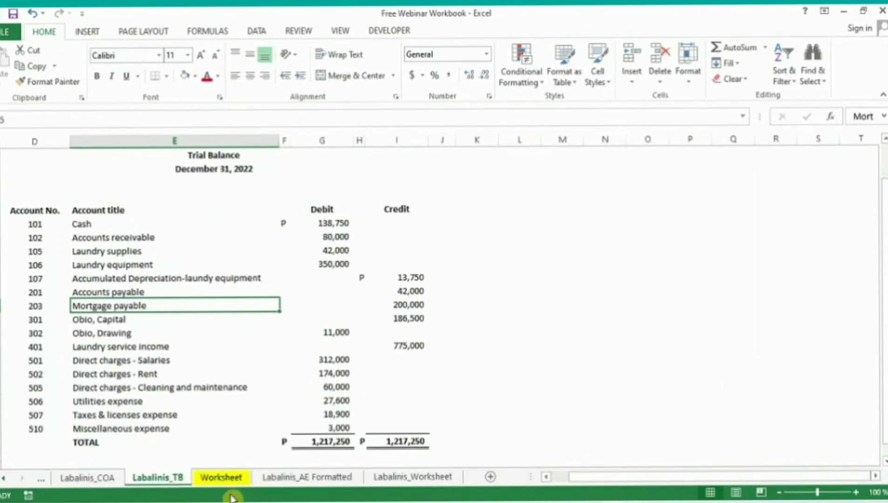
pyautogui.click(232, 484)
pyautogui.write('=')
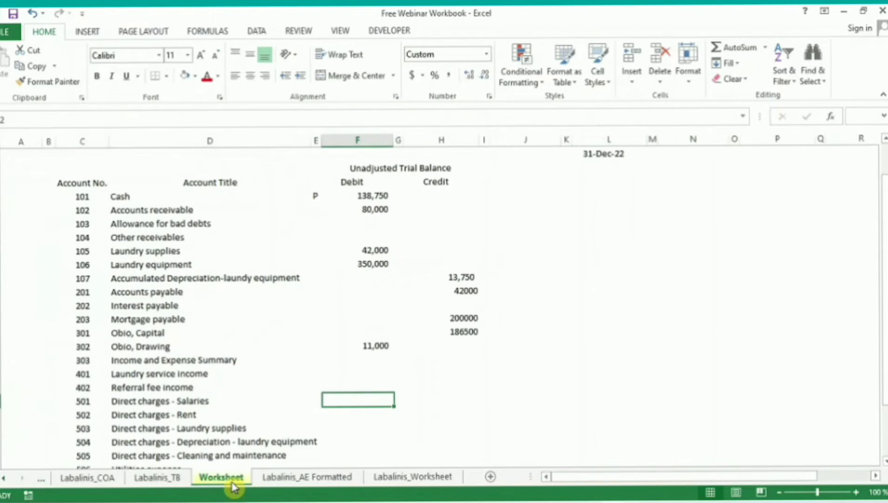
pyautogui.click(156, 479)
pyautogui.click(330, 361)
pyautogui.hotkey('ctrl', 'c')
pyautogui.hotkey('ctrl', 'pagedown')
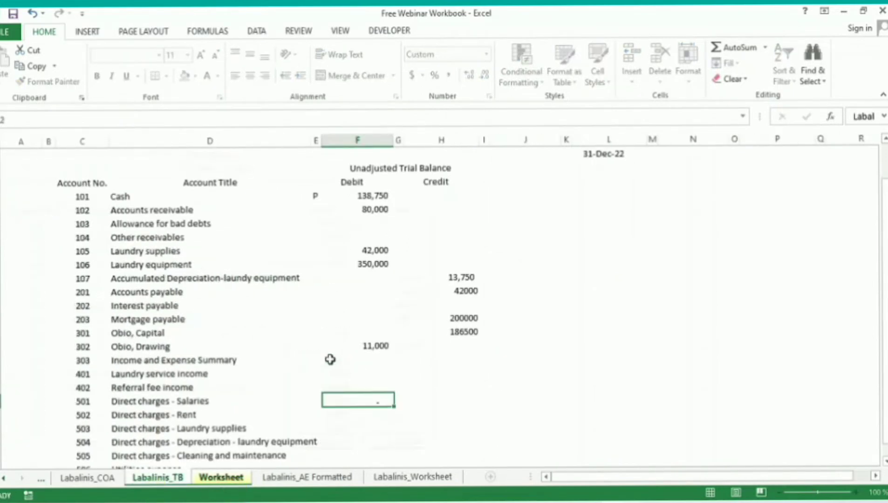
pyautogui.hotkey('ctrl', 'v')
pyautogui.press('Return')
# Step: Link the Rent 174,000 and Cleaning and maintenance 60,000 debits to the trial balance
pyautogui.write('=')
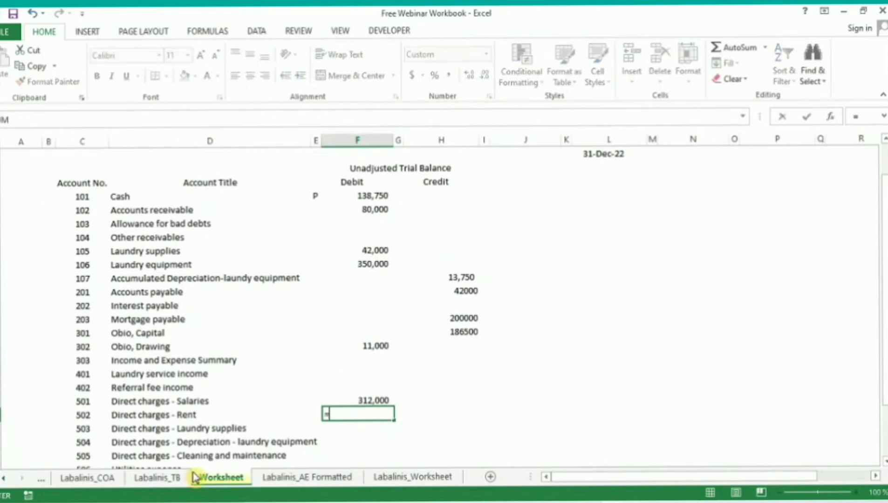
pyautogui.click(174, 484)
pyautogui.click(333, 369)
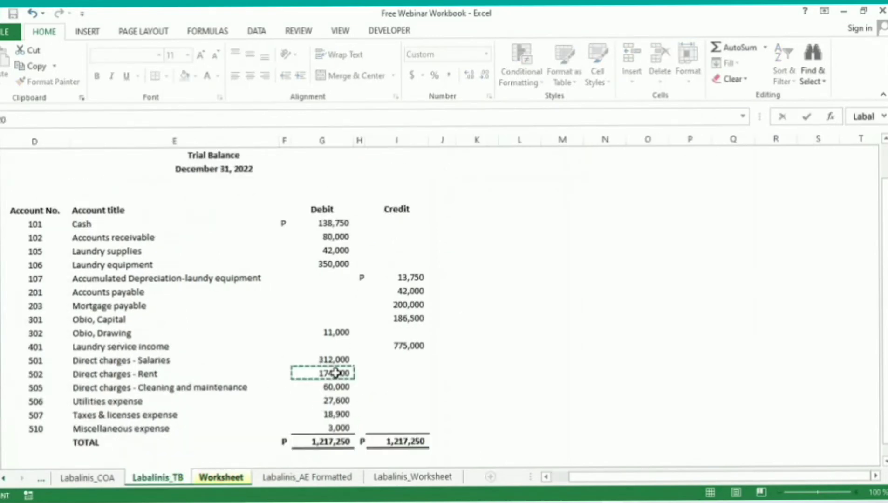
pyautogui.press('Return')
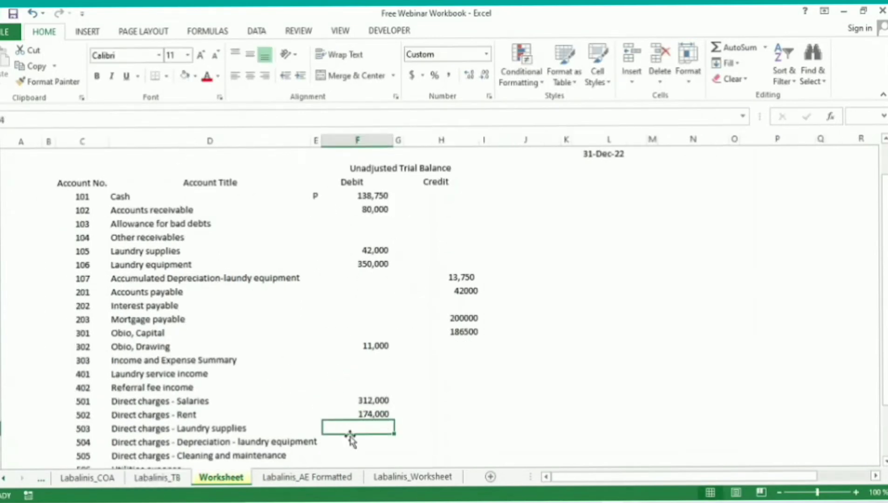
pyautogui.click(358, 456)
pyautogui.write('=')
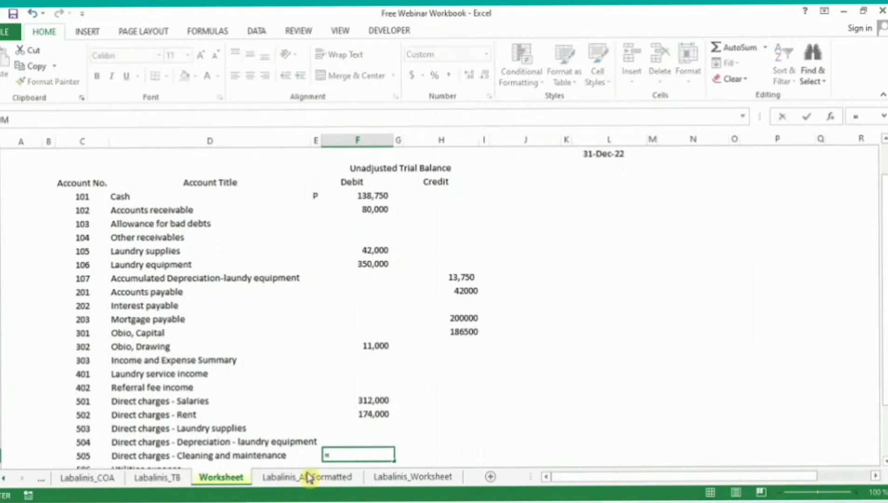
pyautogui.click(178, 485)
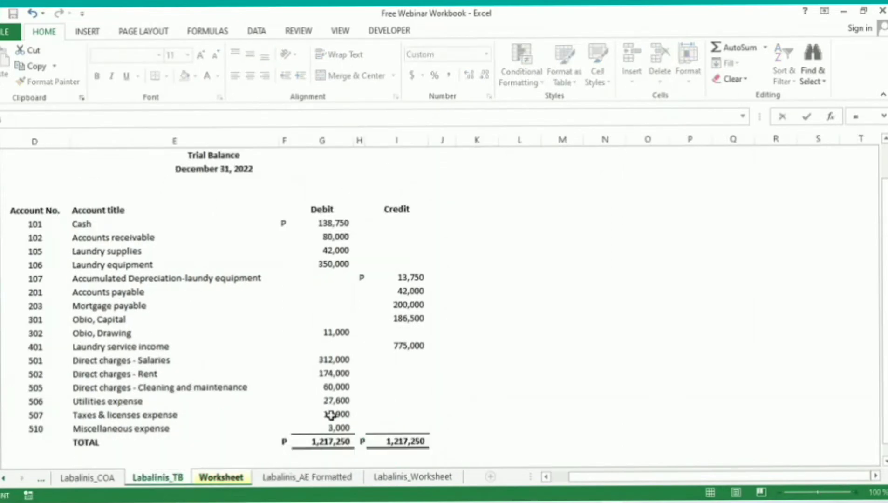
pyautogui.click(341, 390)
pyautogui.press('Return')
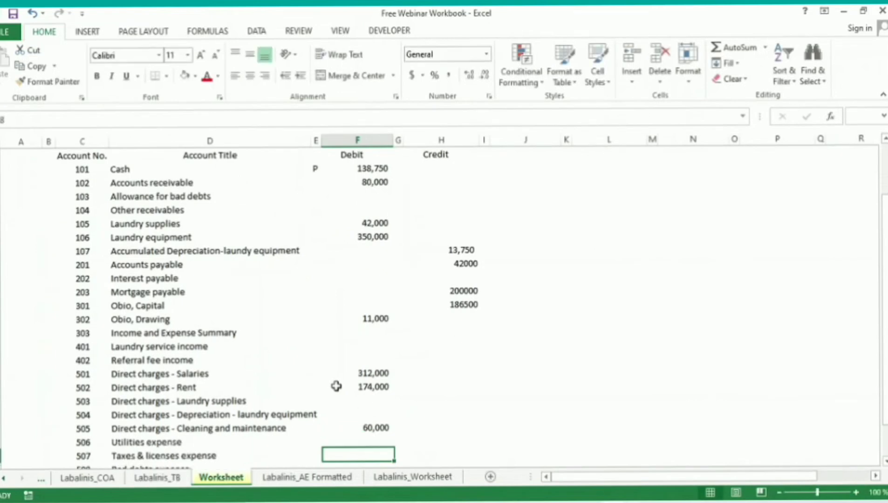
# Step: Link the Utilities 27,600 and Taxes & licenses 18,900 debits in F506 and F507 to Labalinis_TB
pyautogui.press('Down')
pyautogui.press('Down')
pyautogui.press('Down')
pyautogui.click(336, 387)
pyautogui.scroll(-1, 337, 387)
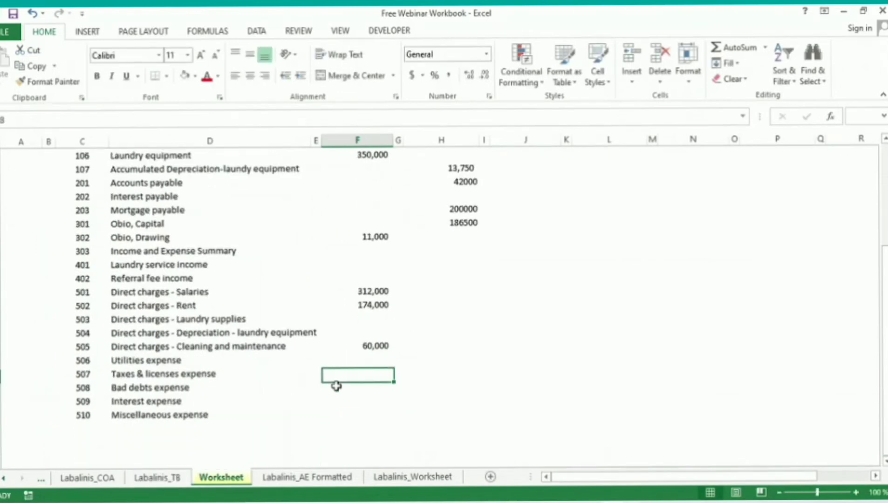
pyautogui.press('Up')
pyautogui.write('=')
pyautogui.click(162, 480)
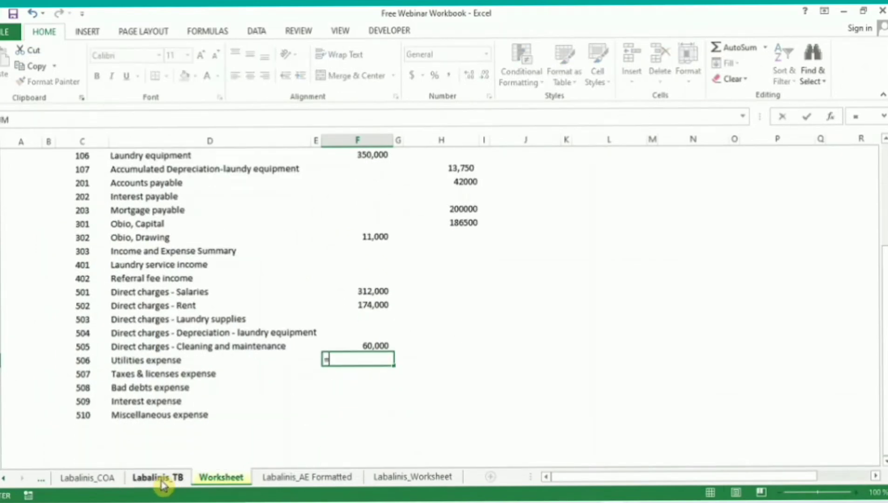
pyautogui.click(334, 401)
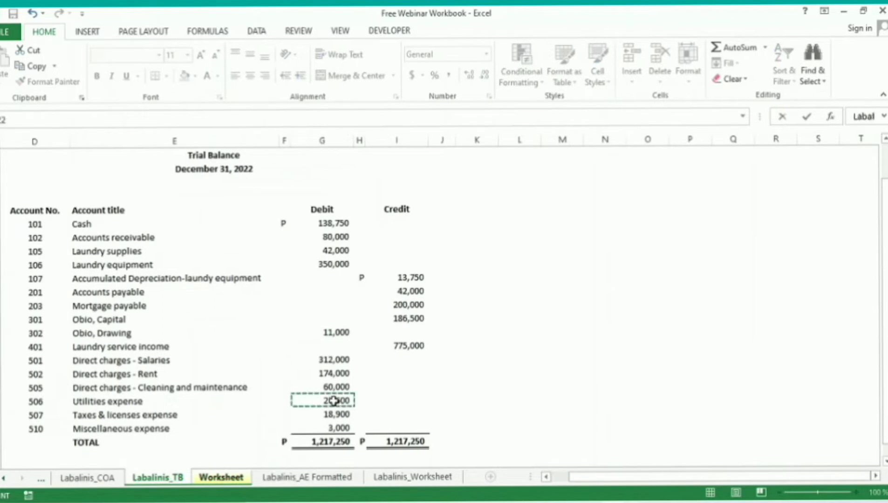
pyautogui.press('Return')
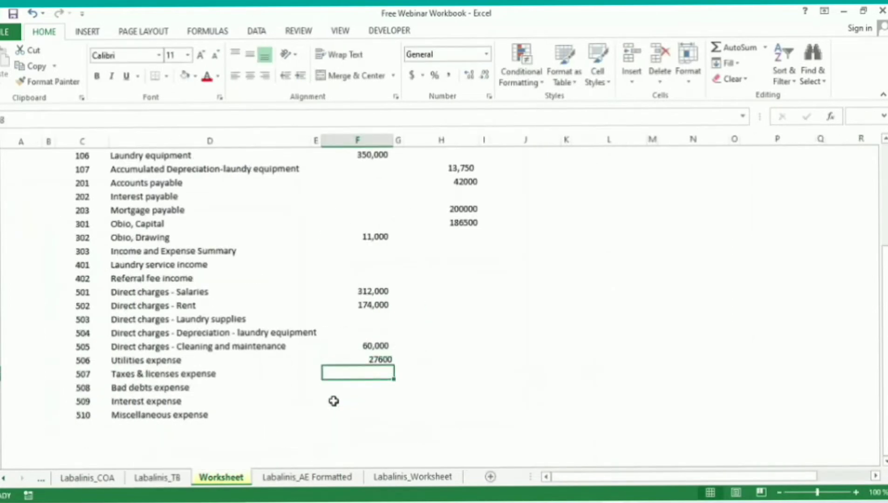
pyautogui.write('=')
pyautogui.click(158, 477)
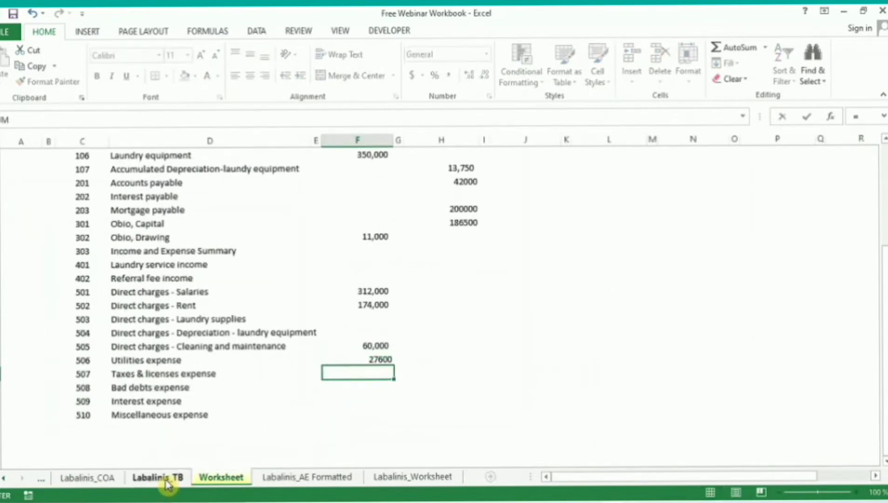
pyautogui.click(339, 419)
pyautogui.press('Return')
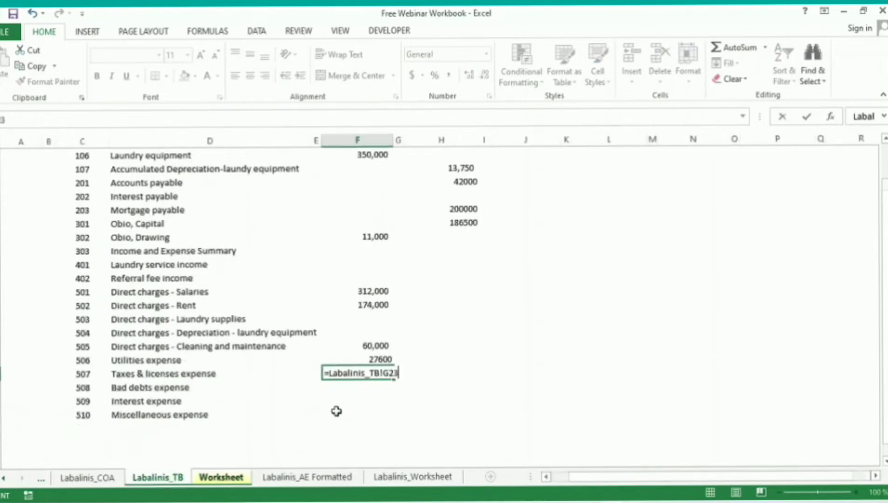
# Step: Link the Miscellaneous expense debit in F510 to the trial balance's 3,000
pyautogui.hotkey('shift', 'Down')
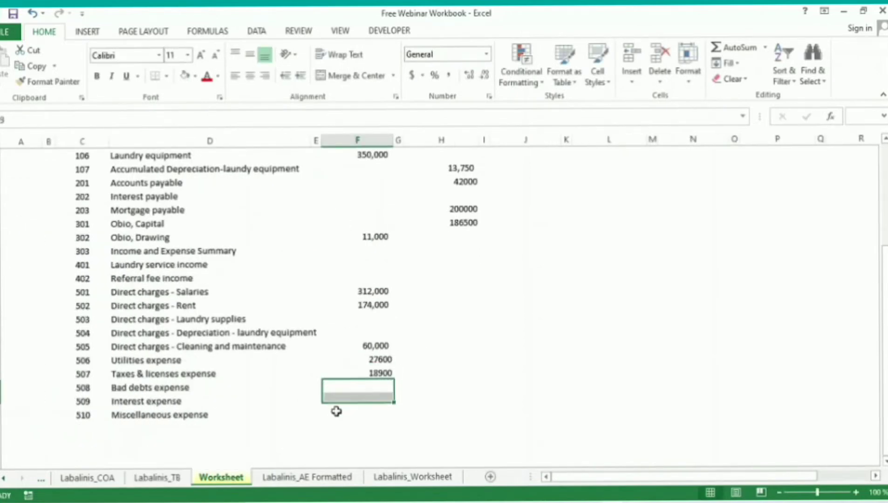
pyautogui.hotkey('shift', 'space')
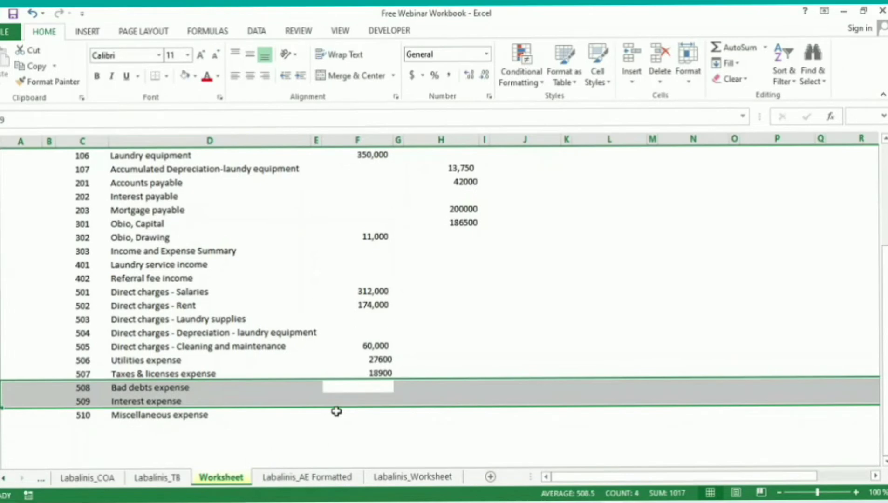
pyautogui.click(336, 405)
pyautogui.click(336, 413)
pyautogui.write('=')
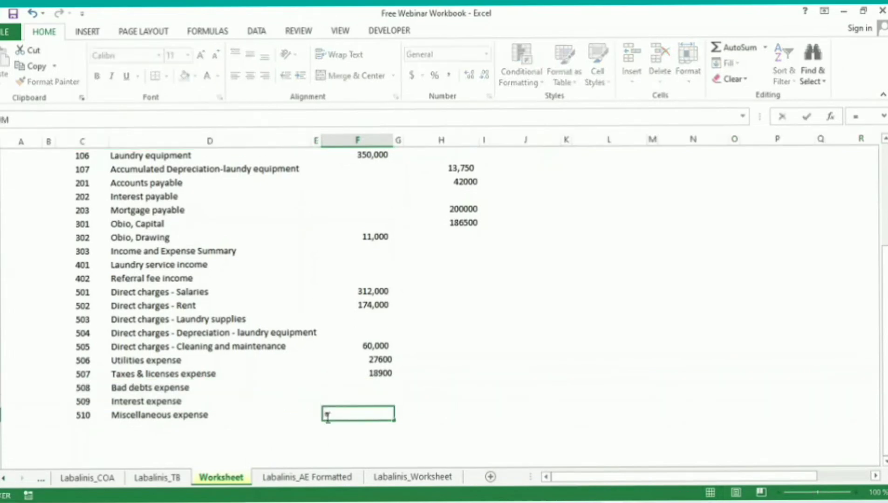
pyautogui.click(152, 479)
pyautogui.click(339, 428)
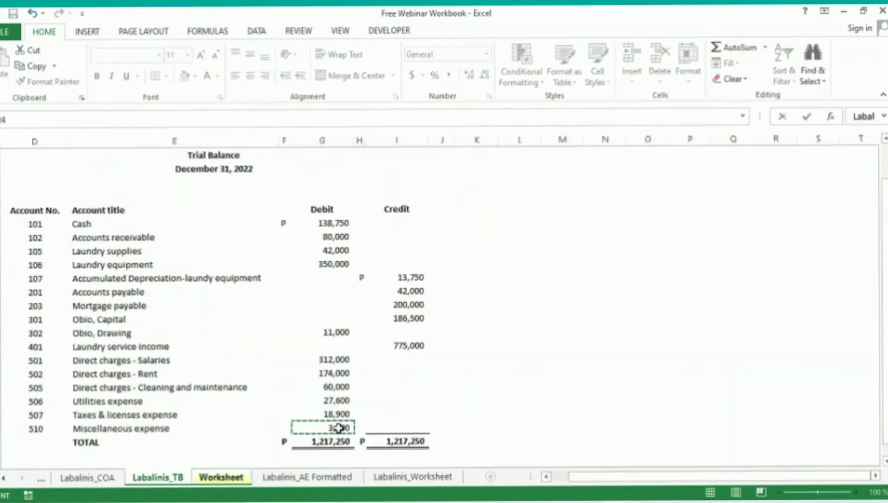
pyautogui.press('Return')
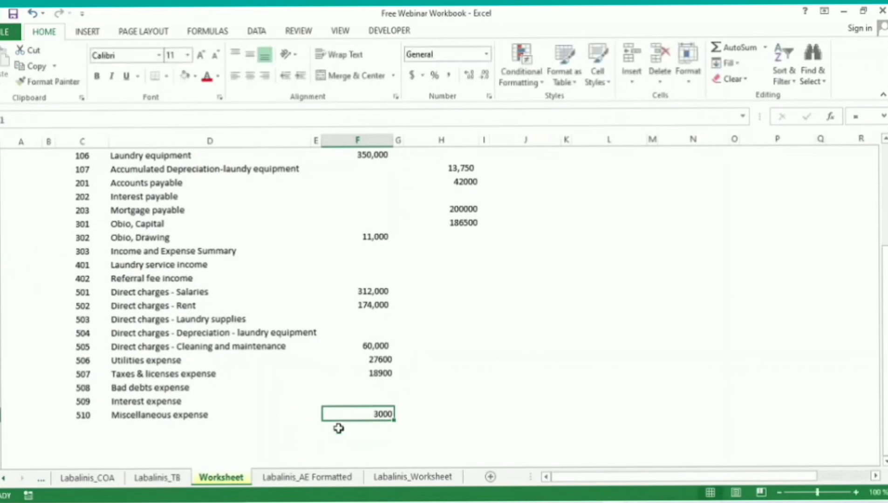
pyautogui.press('Up')
pyautogui.press('Up')
pyautogui.press('Up')
pyautogui.press('Right')
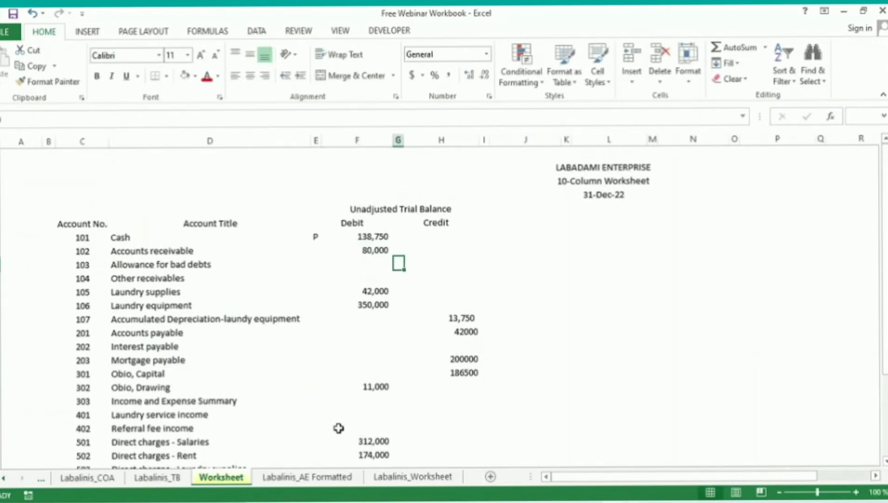
# Step: Point H401 at the Labalinis_TB 775,000 Laundry service income credit
pyautogui.click(186, 479)
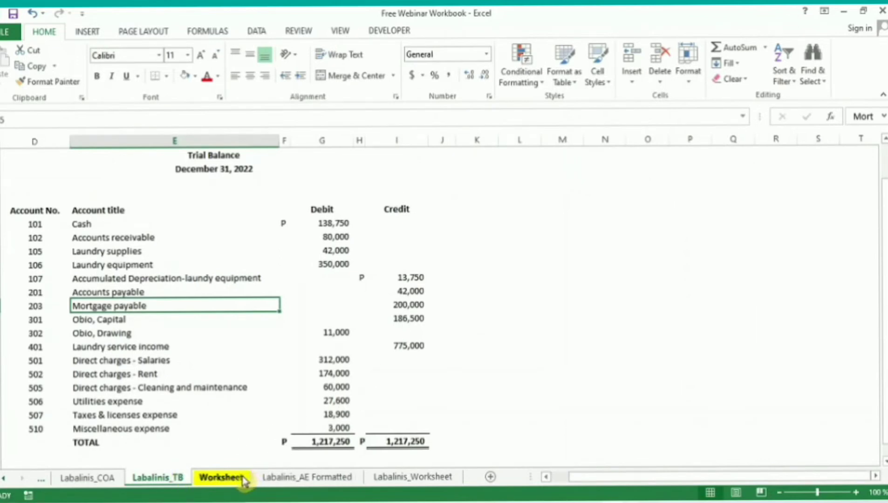
pyautogui.click(161, 349)
pyautogui.hotkey('shift', 'space')
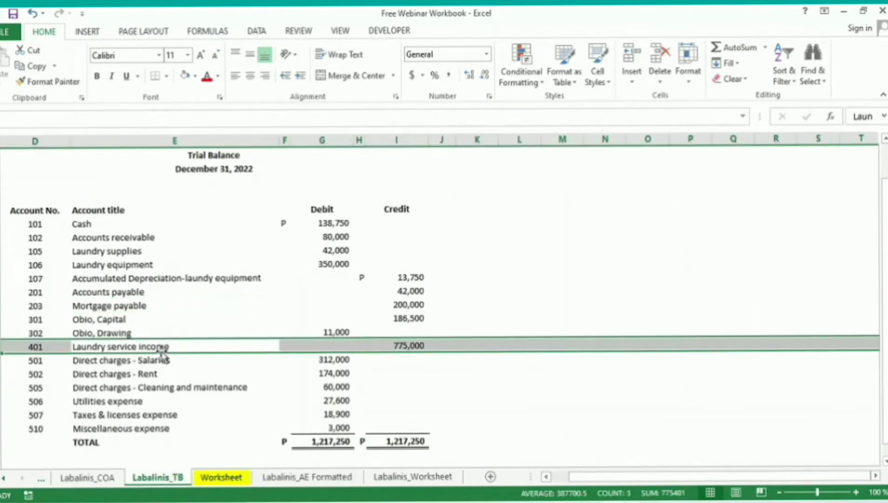
pyautogui.click(215, 479)
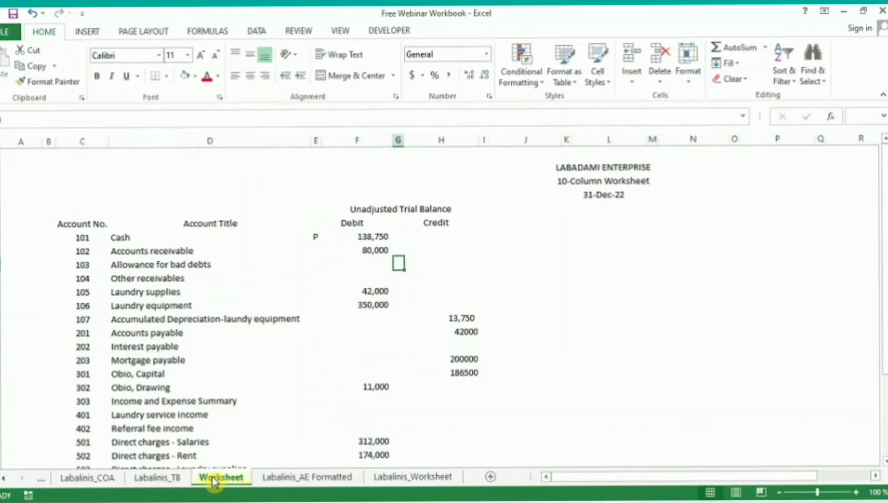
pyautogui.click(450, 430)
pyautogui.press('Up')
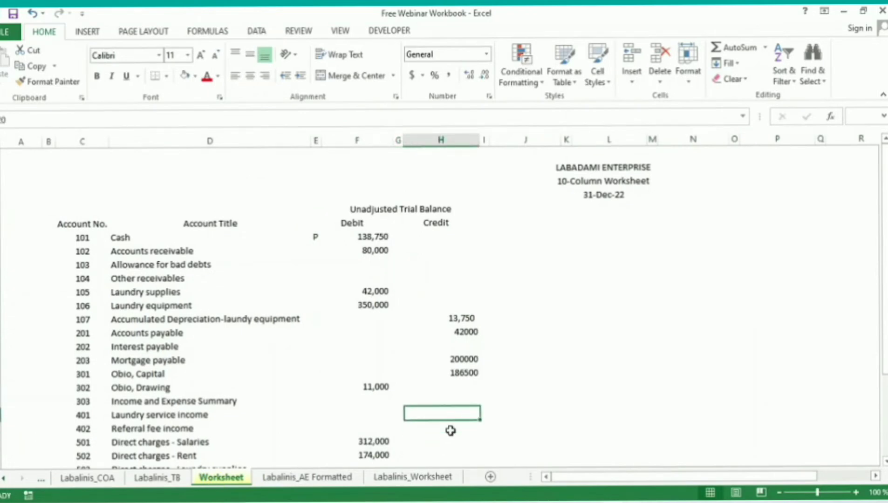
pyautogui.write('=')
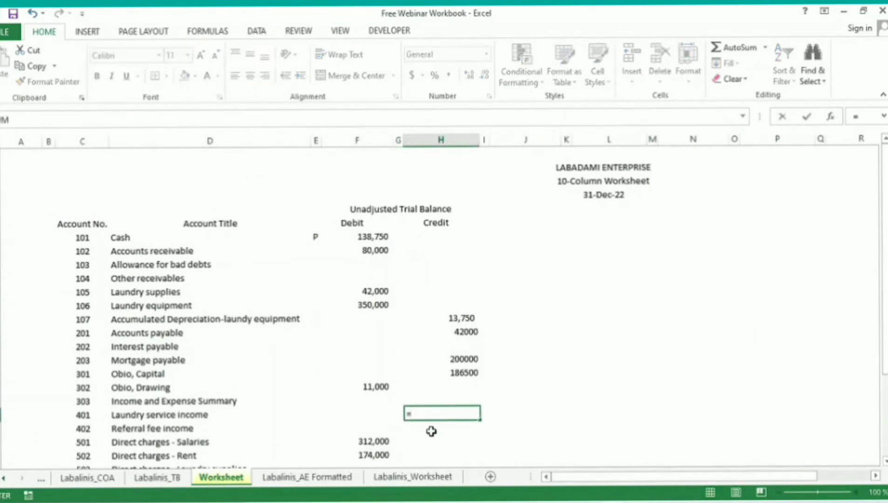
pyautogui.click(174, 480)
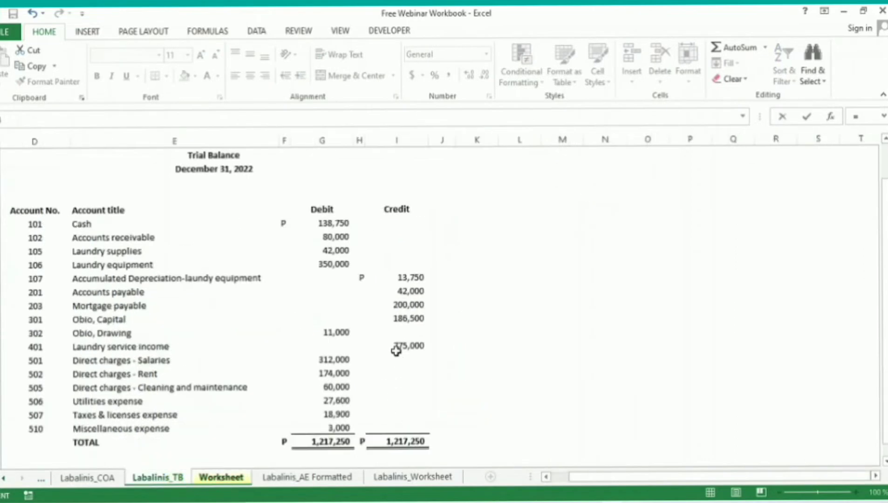
pyautogui.click(395, 351)
pyautogui.press('Return')
pyautogui.press('Down')
pyautogui.press('Down')
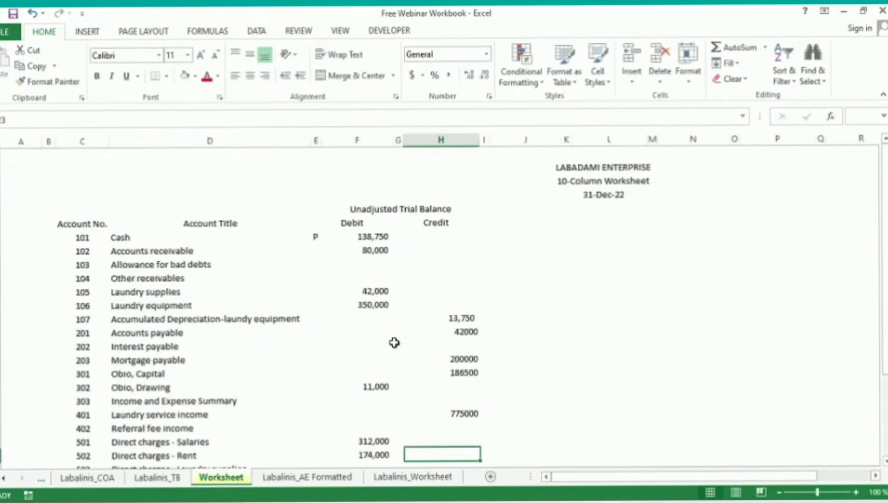
pyautogui.press('Down')
pyautogui.press('Down')
pyautogui.press('Down')
pyautogui.press('Left')
pyautogui.press('Left')
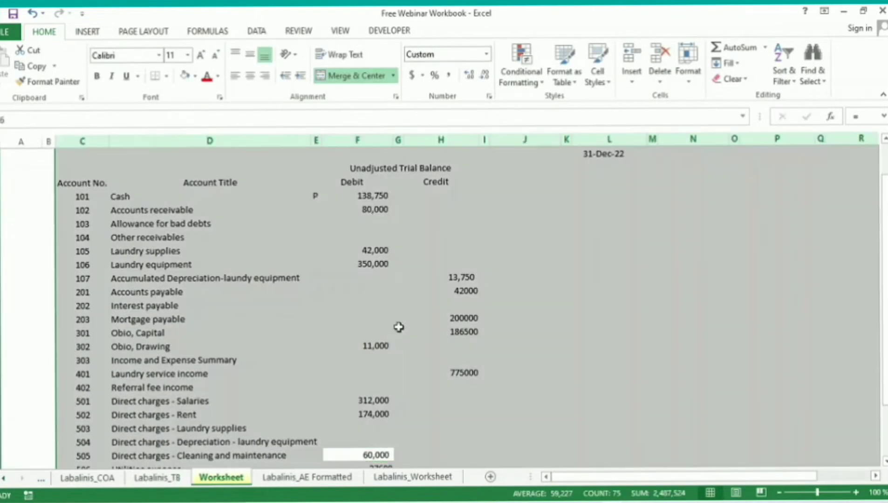
# Step: Apply Comma Style with zero decimals to Debit column F and Credit column H
pyautogui.click(358, 140)
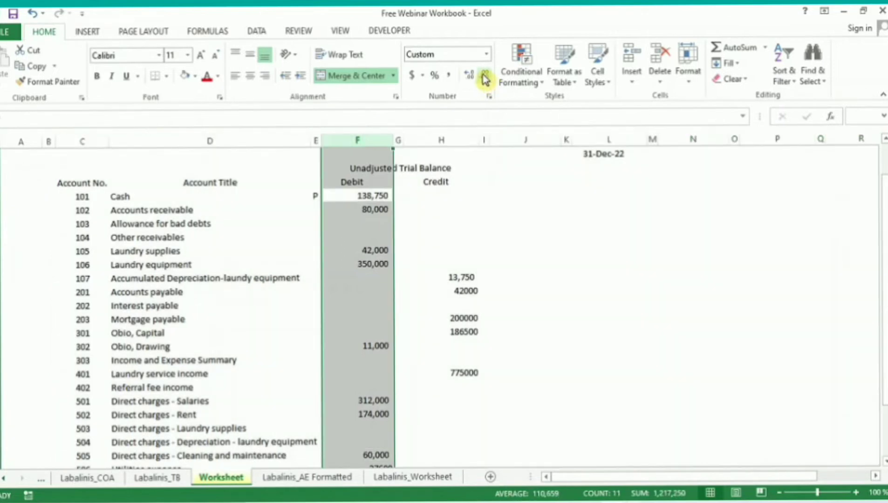
pyautogui.click(450, 77)
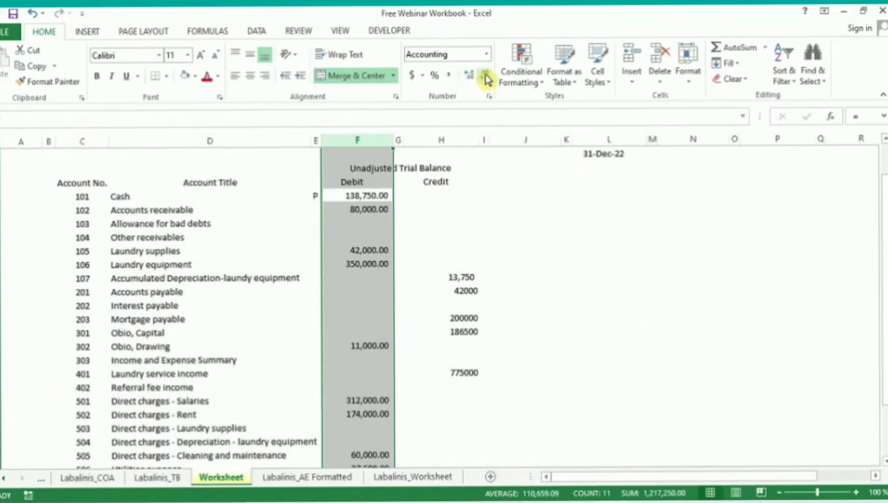
pyautogui.click(486, 80)
pyautogui.click(487, 79)
pyautogui.click(444, 139)
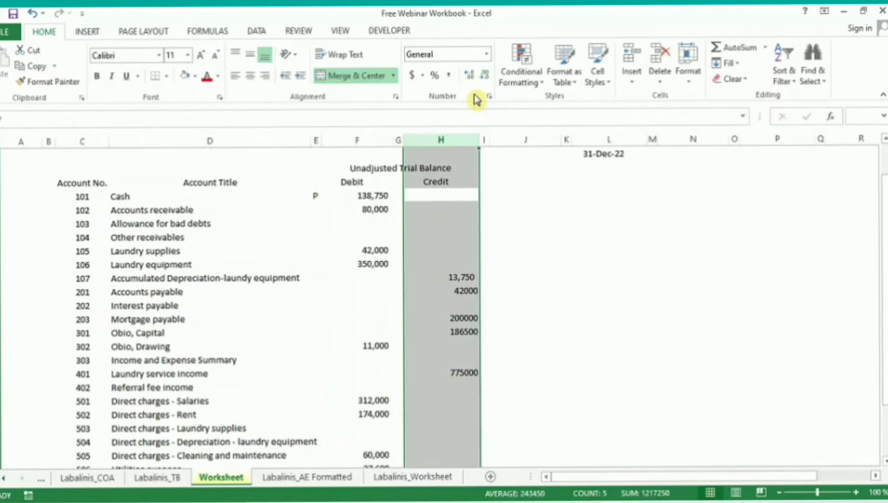
pyautogui.click(448, 76)
pyautogui.click(483, 76)
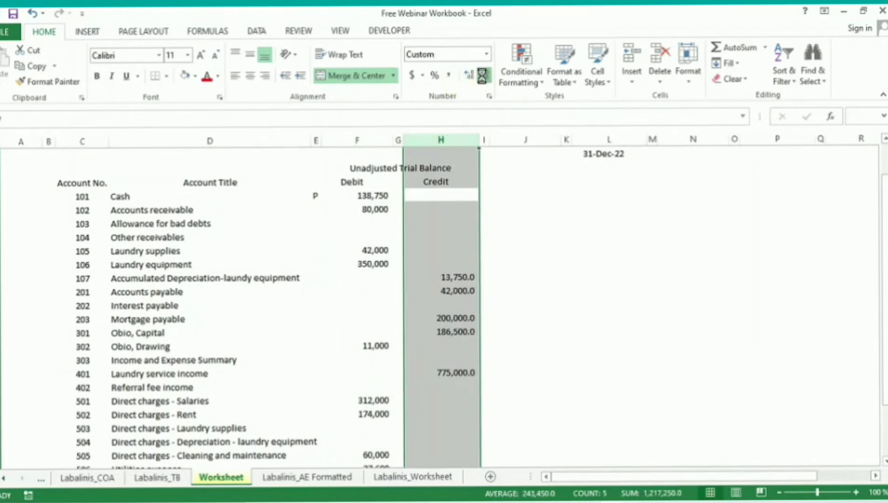
pyautogui.click(483, 76)
pyautogui.click(456, 317)
pyautogui.press('Down')
pyautogui.press('Down')
pyautogui.press('Down')
pyautogui.press('Down')
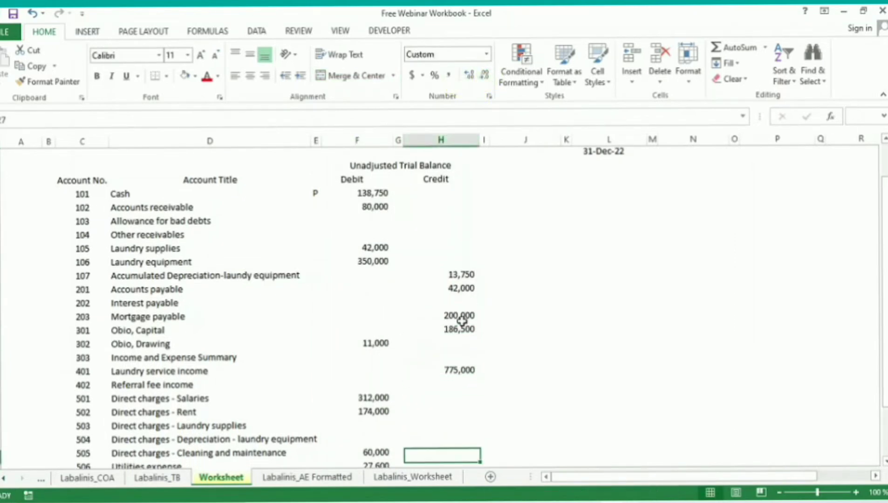
pyautogui.press('Down')
pyautogui.press('Down')
pyautogui.press('Down')
pyautogui.press('Up')
pyautogui.press('Left')
pyautogui.press('Left')
pyautogui.press('Left')
# Step: Type the label 'Subtotal' in column D below Miscellaneous expense
pyautogui.press('Right')
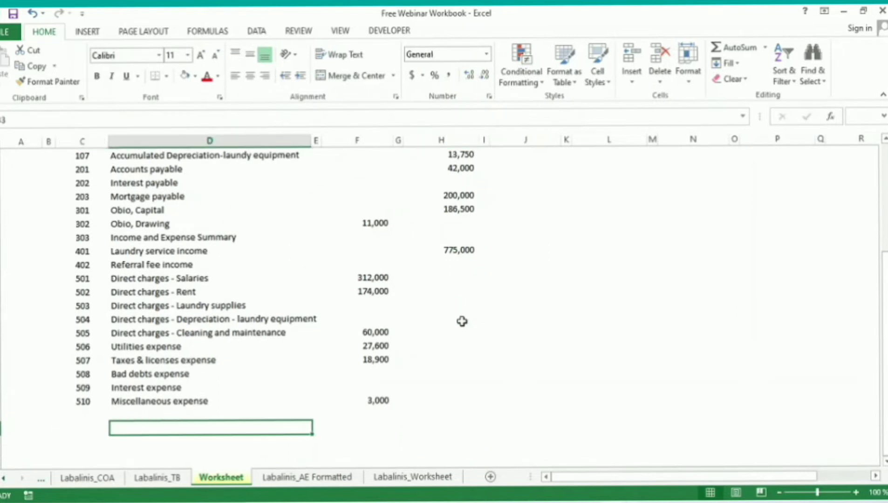
pyautogui.press('Up')
pyautogui.write('Subtotal')
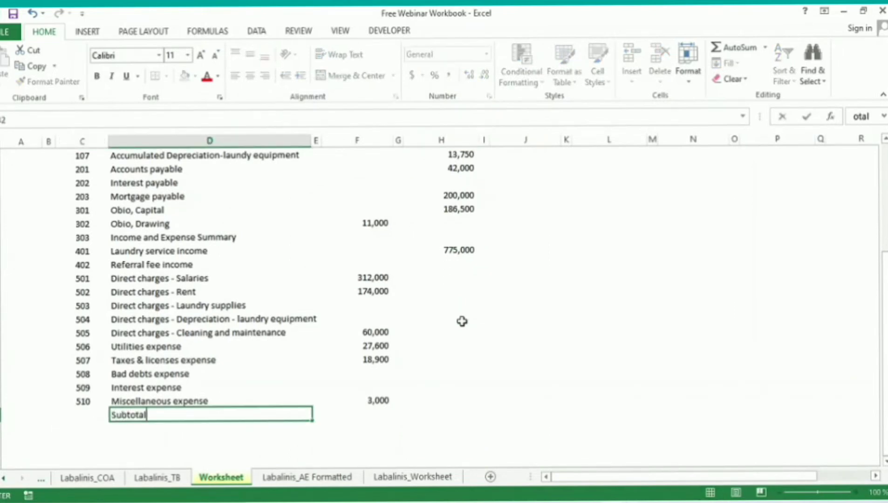
pyautogui.press('Up')
pyautogui.press('Right')
pyautogui.press('Right')
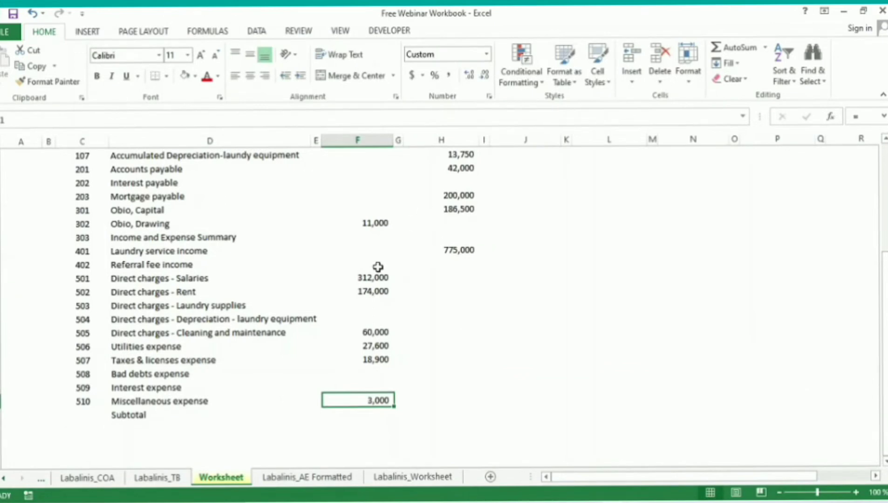
pyautogui.moveTo(885, 307); pyautogui.dragTo(886, 201)
pyautogui.scroll(-1, 276, 237)
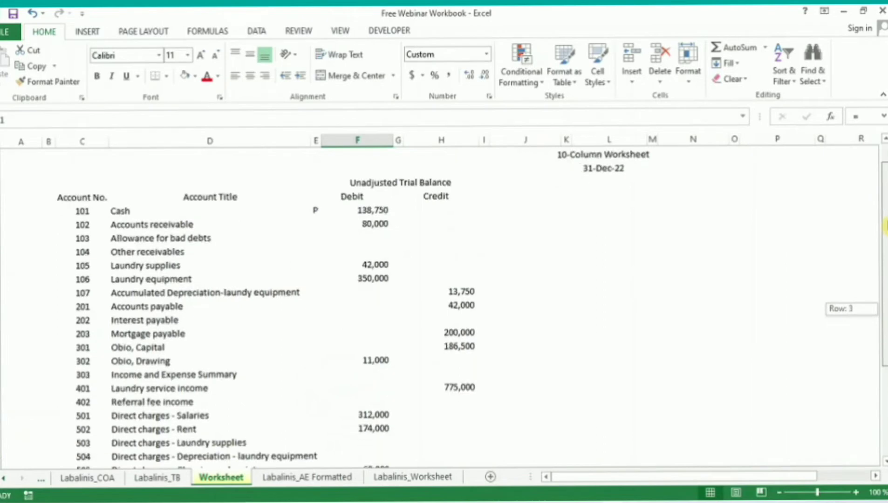
# Step: Select the trial balance amount columns G to I on Labalinis_TB
pyautogui.click(154, 479)
pyautogui.click(335, 223)
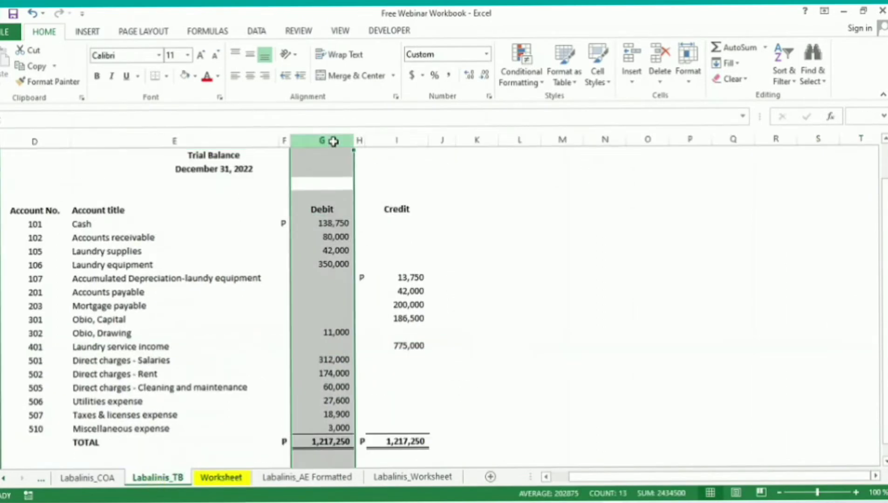
pyautogui.moveTo(322, 140); pyautogui.dragTo(397, 140)
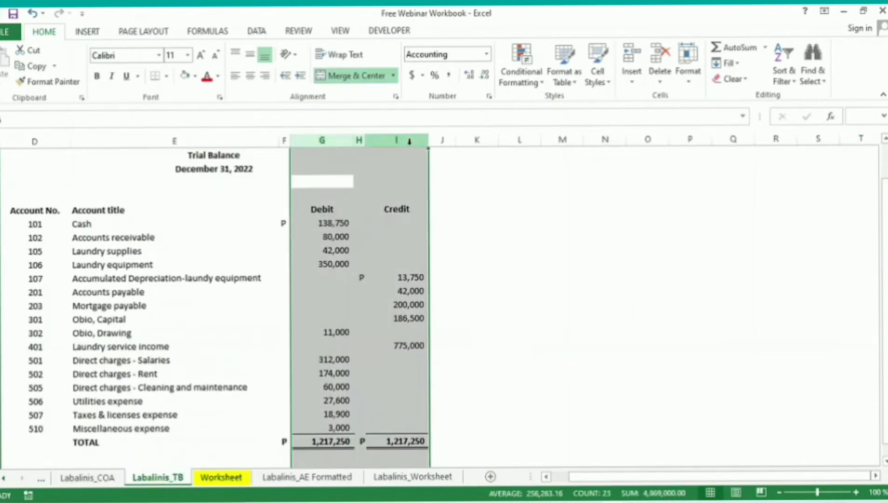
# Step: Back on the Worksheet sheet, add a bottom border under the Miscellaneous expense debit 3,000
pyautogui.click(238, 480)
pyautogui.moveTo(884, 279); pyautogui.dragTo(885, 326)
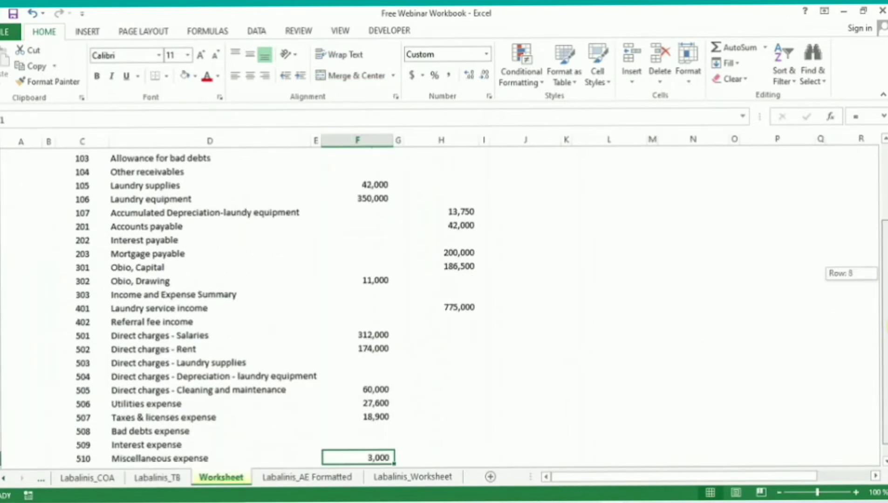
pyautogui.hotkey('alt', 'h')
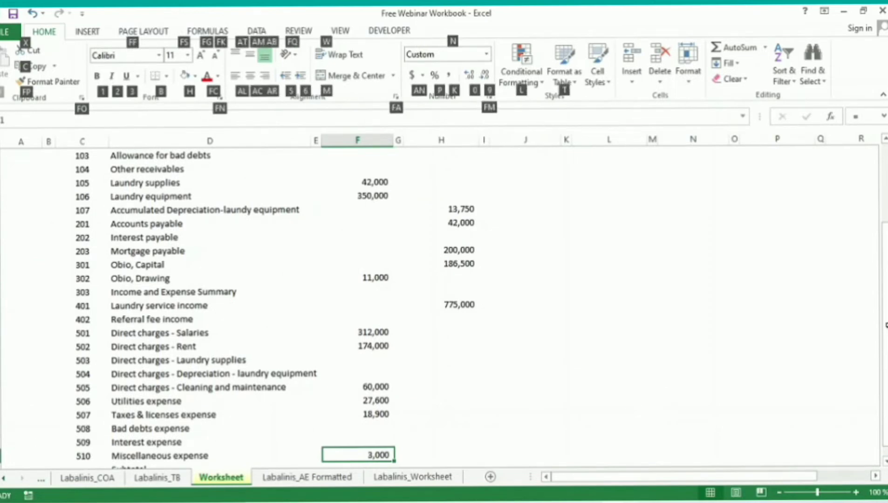
pyautogui.press('b')
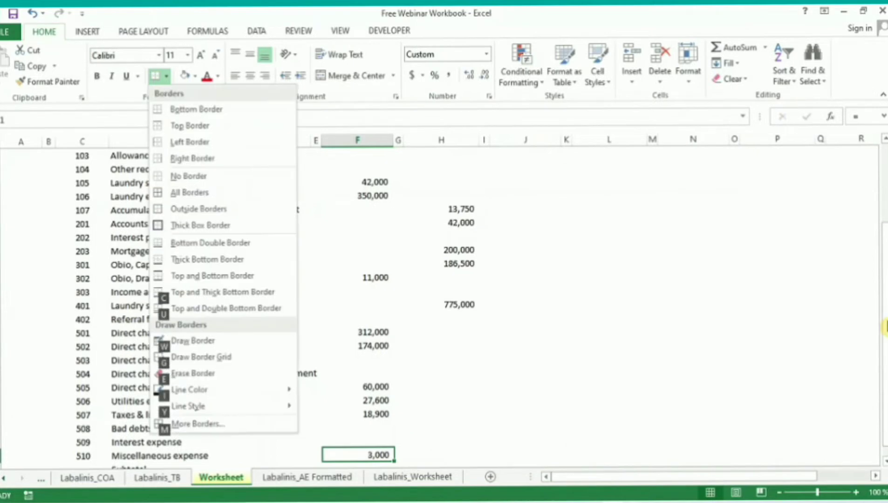
pyautogui.press('o')
# Step: Add a bottom border under the Miscellaneous expense credit cell, then move to the debit Subtotal cell
pyautogui.moveTo(886, 325); pyautogui.dragTo(886, 327)
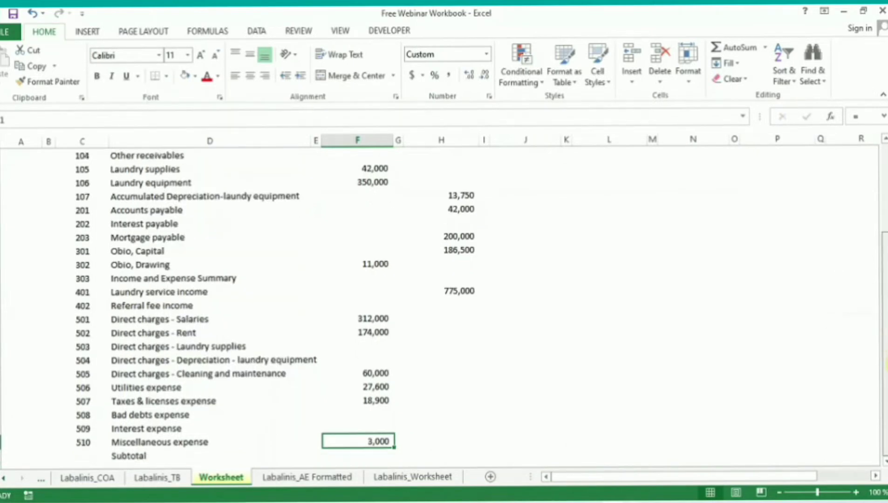
pyautogui.click(441, 440)
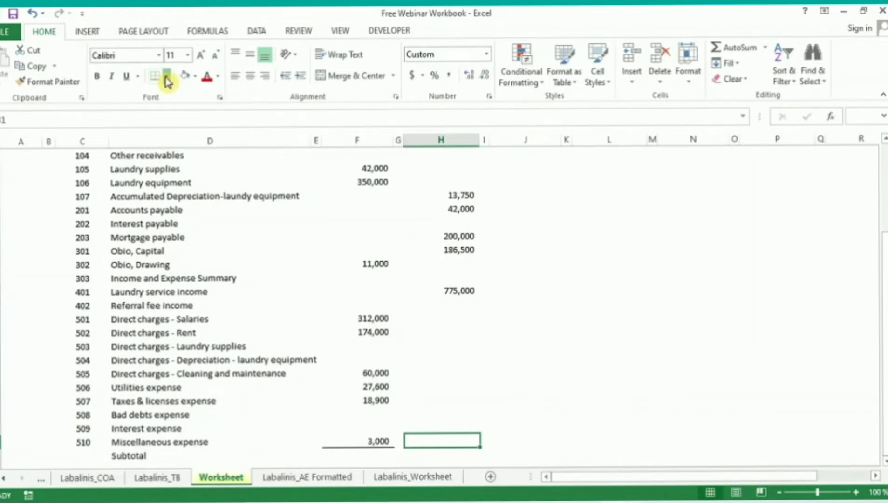
pyautogui.click(167, 79)
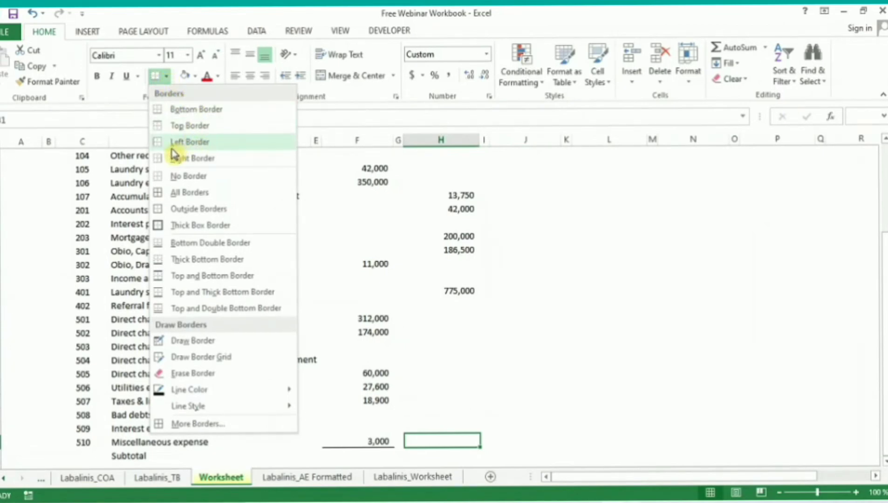
pyautogui.click(193, 110)
pyautogui.click(483, 329)
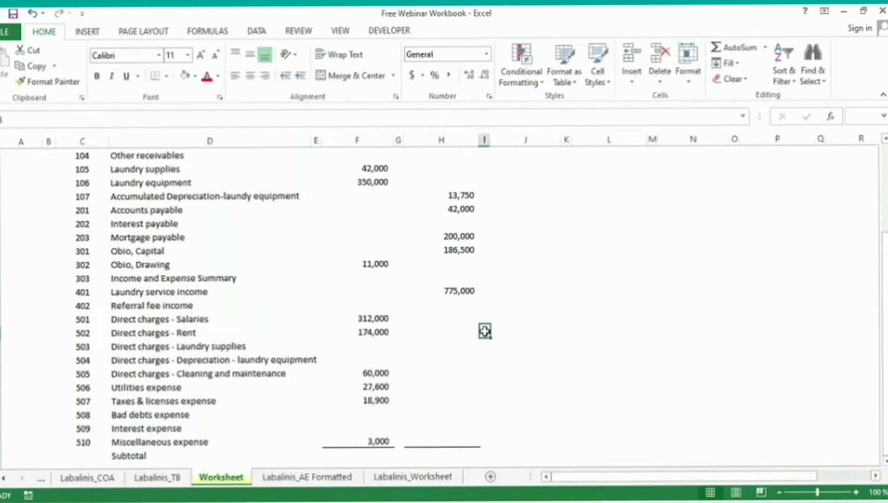
pyautogui.click(454, 442)
pyautogui.press('Down')
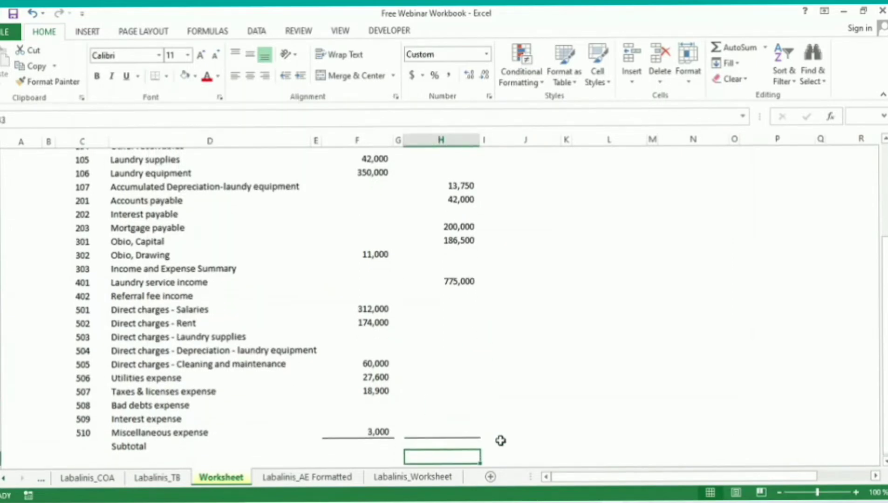
pyautogui.press('Left')
pyautogui.press('Left')
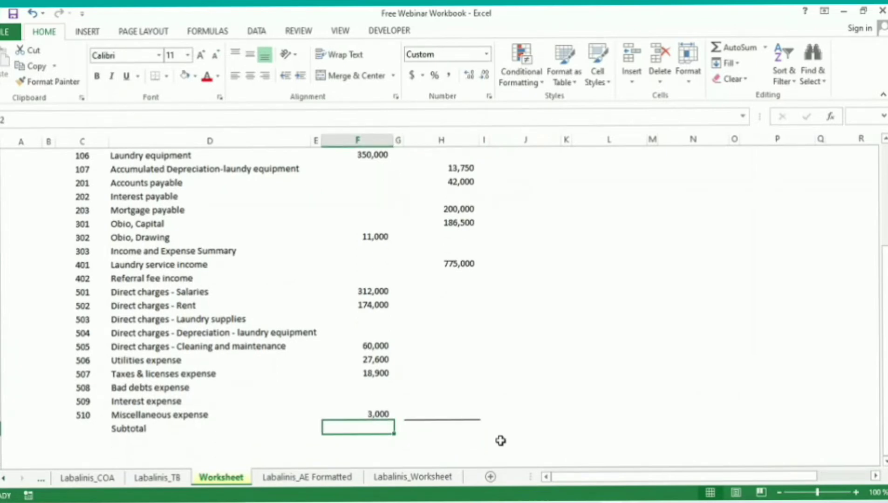
# Step: Enter =SUM(F7:F31) in the debit Subtotal cell, totalling the Debit column to 1,217,250
pyautogui.write('=s')
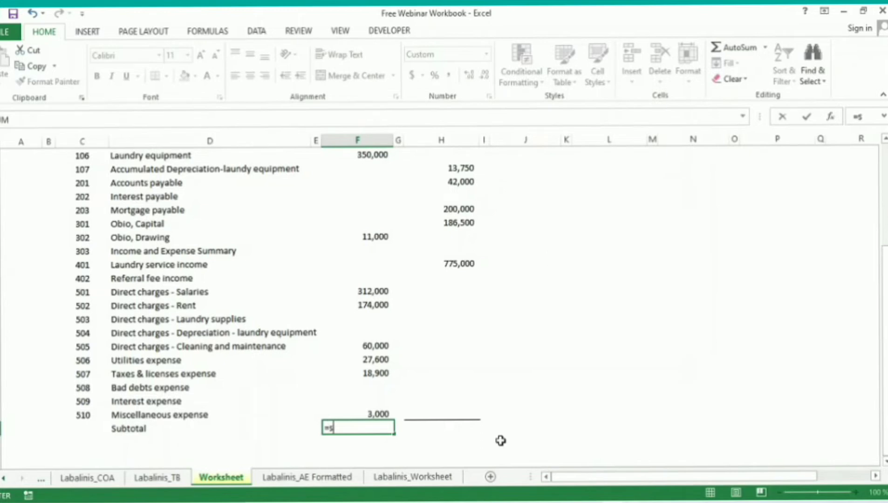
pyautogui.write('um(')
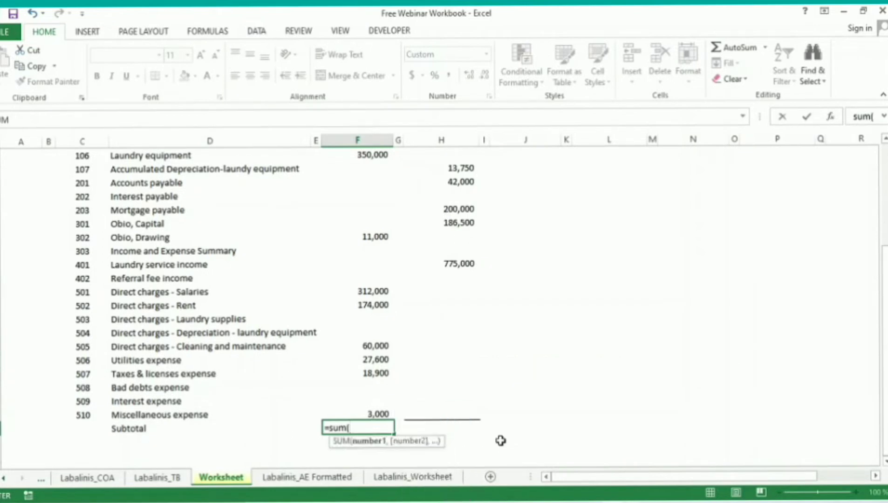
pyautogui.click(415, 226)
pyautogui.press('Left')
pyautogui.press('Up')
pyautogui.press('Up')
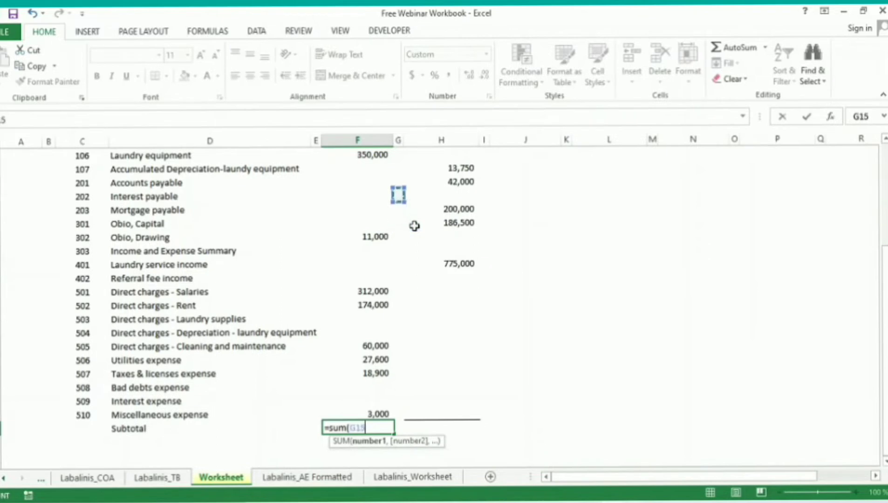
pyautogui.press('Up')
pyautogui.press('Up')
pyautogui.press('Up')
pyautogui.press('Up')
pyautogui.press('Up')
pyautogui.press('Up')
pyautogui.press('Up')
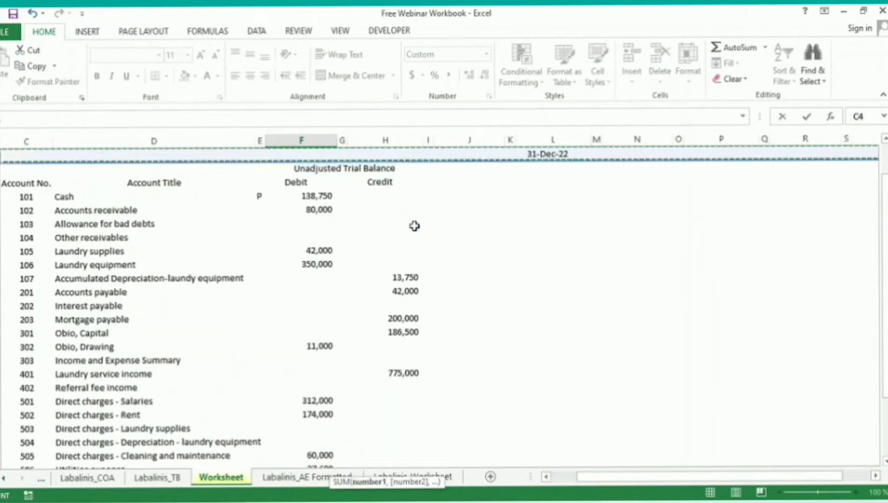
pyautogui.press('Up')
pyautogui.press('Down')
pyautogui.press('Left')
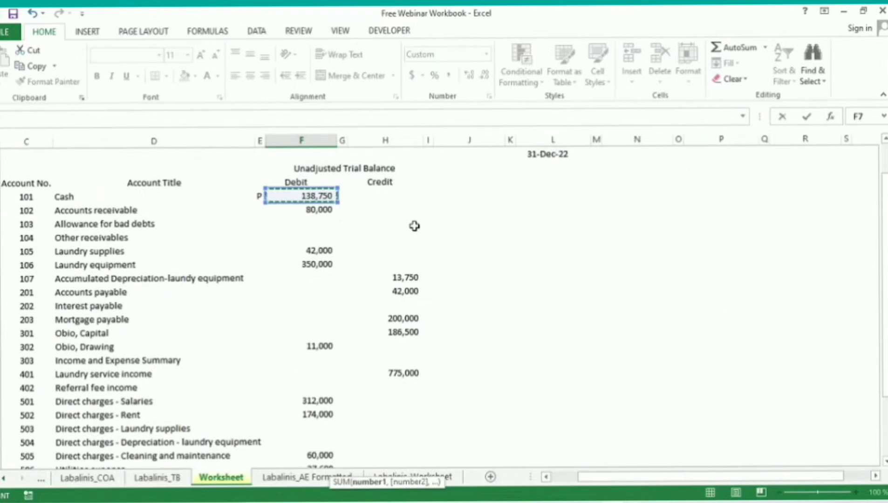
pyautogui.hotkey('shift', 'Down')
pyautogui.hotkey('shift', 'Down')
pyautogui.hotkey('shift', 'Down')
pyautogui.hotkey('shift', 'Down')
pyautogui.hotkey('shift', 'Down')
pyautogui.hotkey('shift', 'Down')
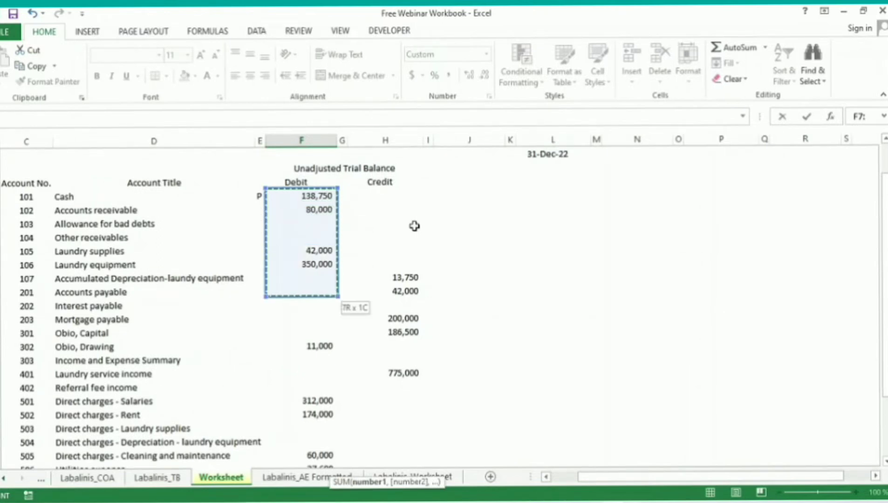
pyautogui.hotkey('shift', 'Down')
pyautogui.hotkey('shift', 'Down')
pyautogui.hotkey('shift', 'Down')
pyautogui.hotkey('shift', 'Down')
pyautogui.hotkey('shift', 'Down')
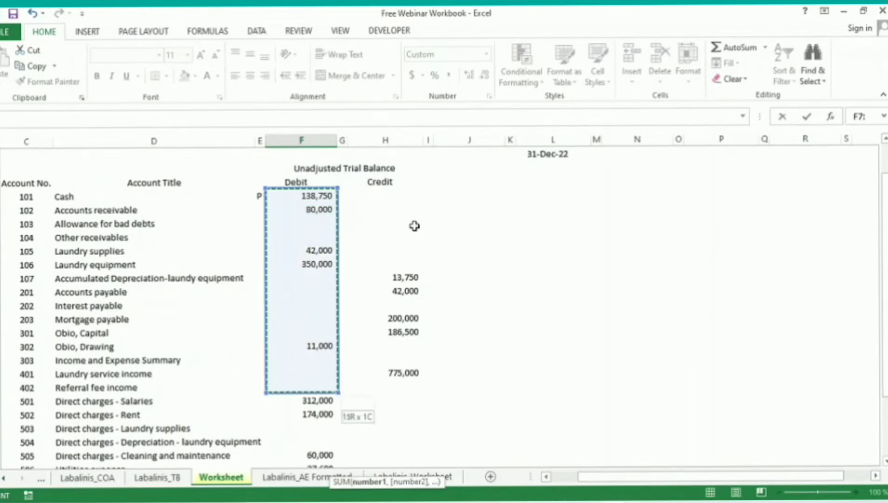
pyautogui.hotkey('shift', 'Down')
pyautogui.hotkey('shift', 'Down')
pyautogui.hotkey('shift', 'Down')
pyautogui.hotkey('shift', 'Down')
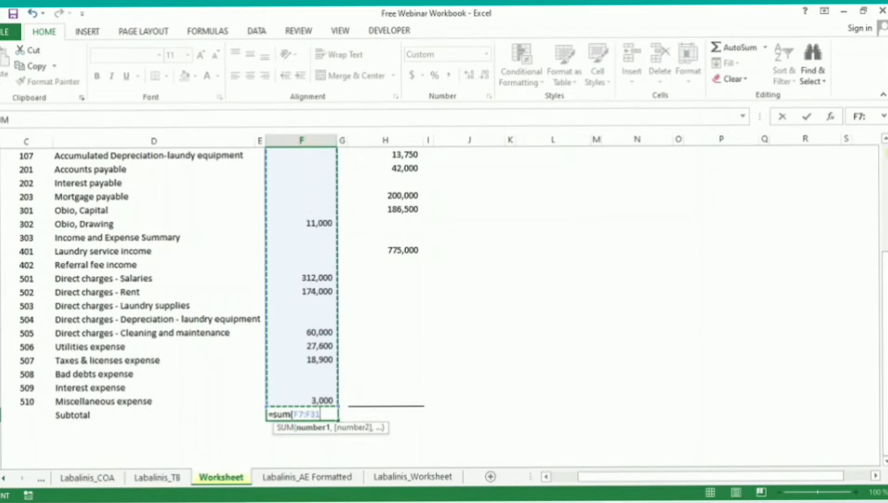
pyautogui.scroll(4, 885, 306)
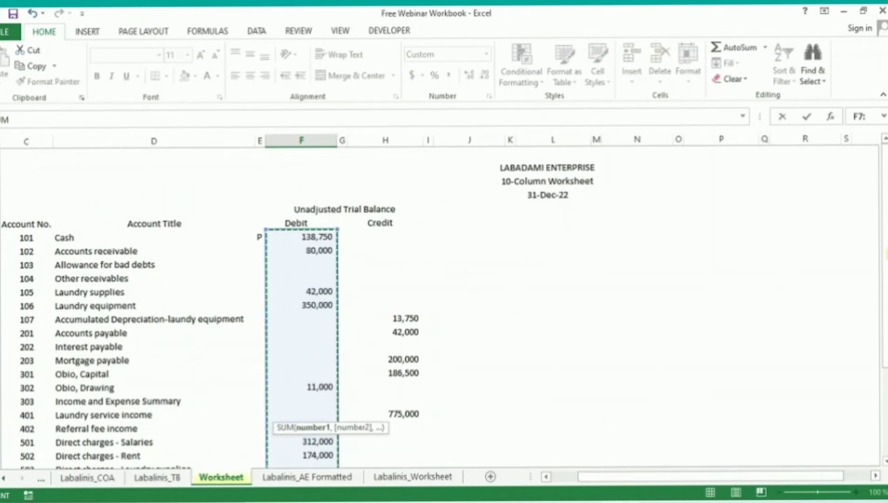
pyautogui.moveTo(886, 303); pyautogui.dragTo(886, 392)
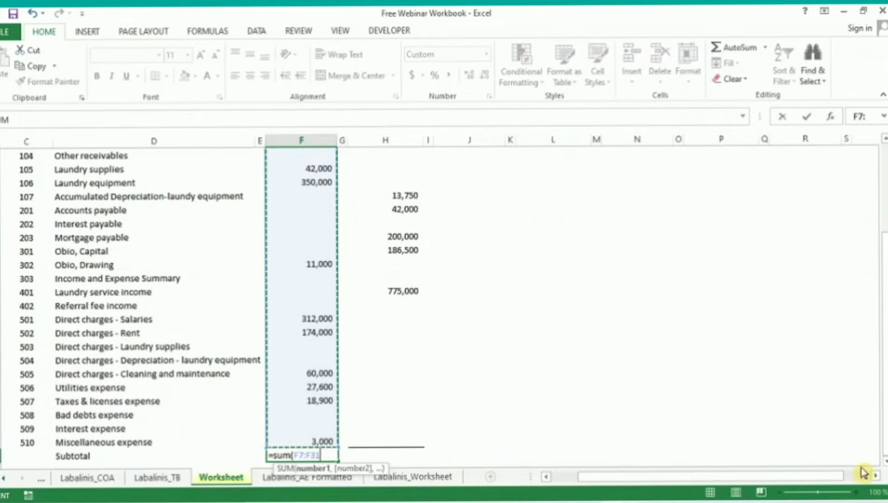
pyautogui.click(885, 462)
pyautogui.scroll(-1, 511, 403)
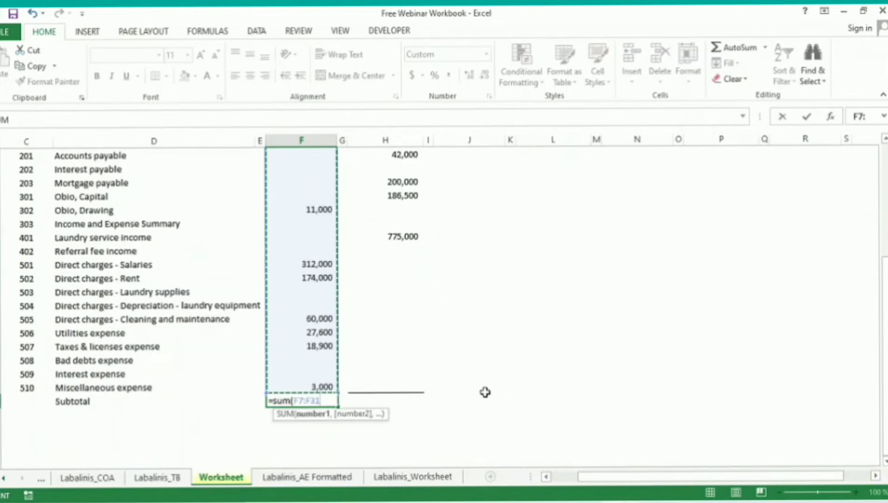
pyautogui.write(')')
pyautogui.press('Return')
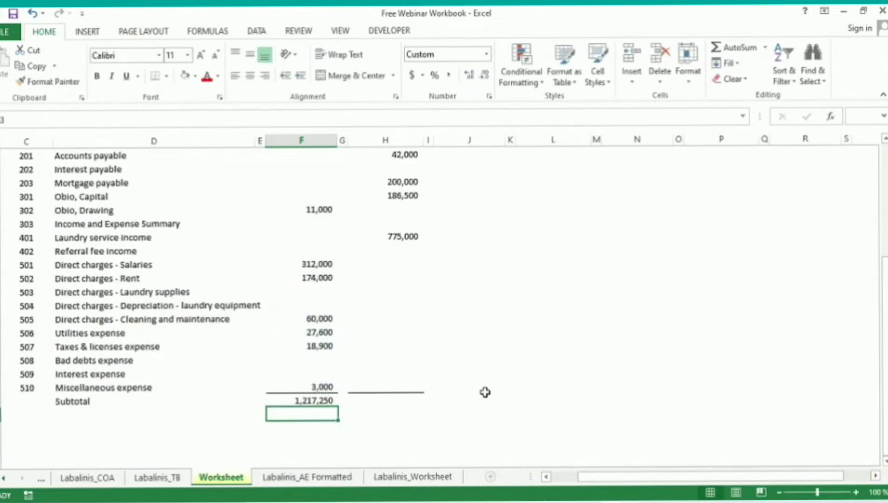
# Step: Copy the debit subtotal formula into the credit Subtotal cell and inspect the pasted formula
pyautogui.press('Up')
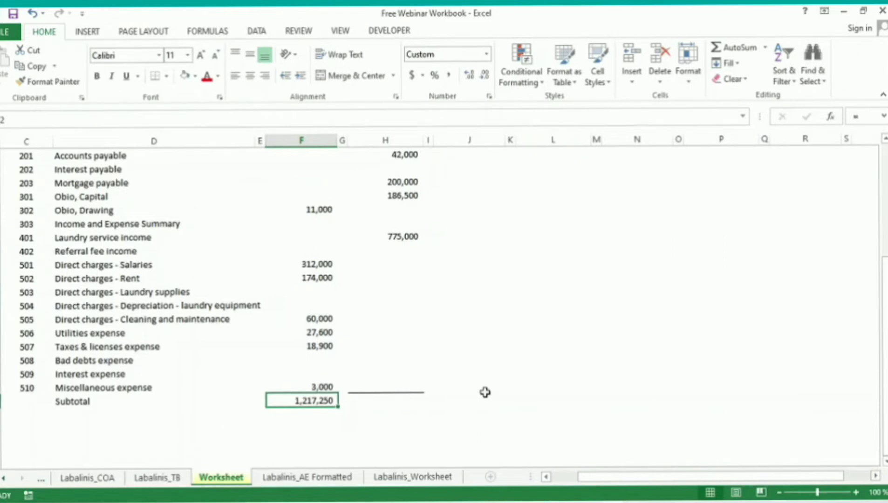
pyautogui.click(394, 404)
pyautogui.click(307, 404)
pyautogui.hotkey('ctrl', 'c')
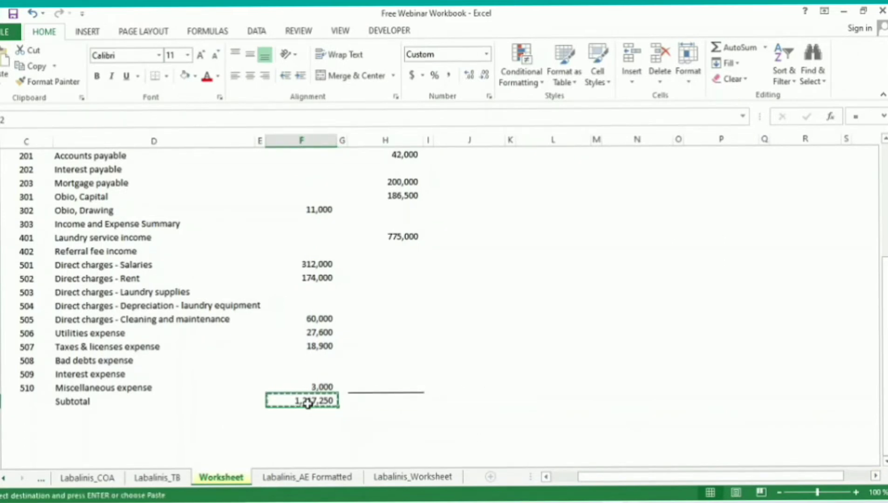
pyautogui.press('Right')
pyautogui.press('Right')
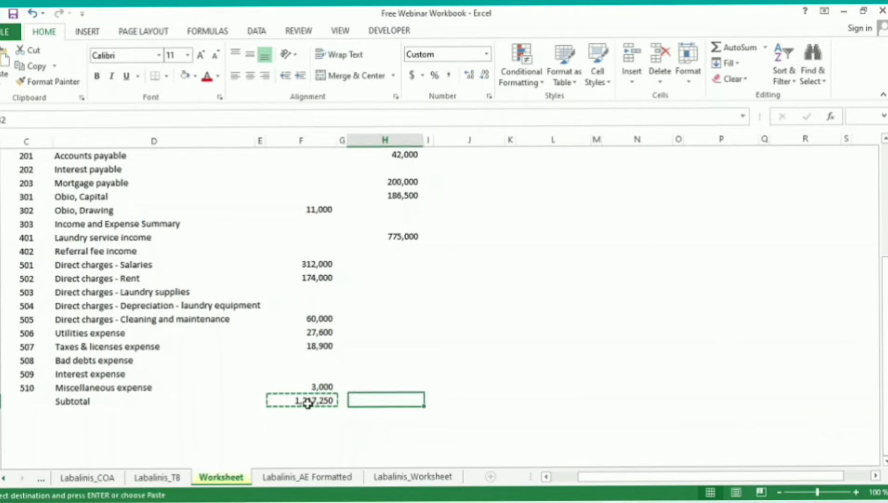
pyautogui.hotkey('ctrl', 'v')
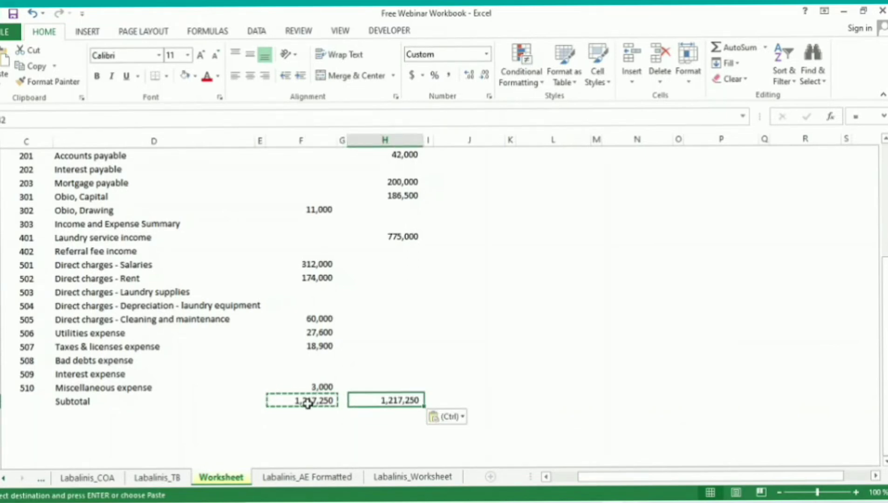
pyautogui.press('F2')
pyautogui.moveTo(885, 405); pyautogui.dragTo(885, 305)
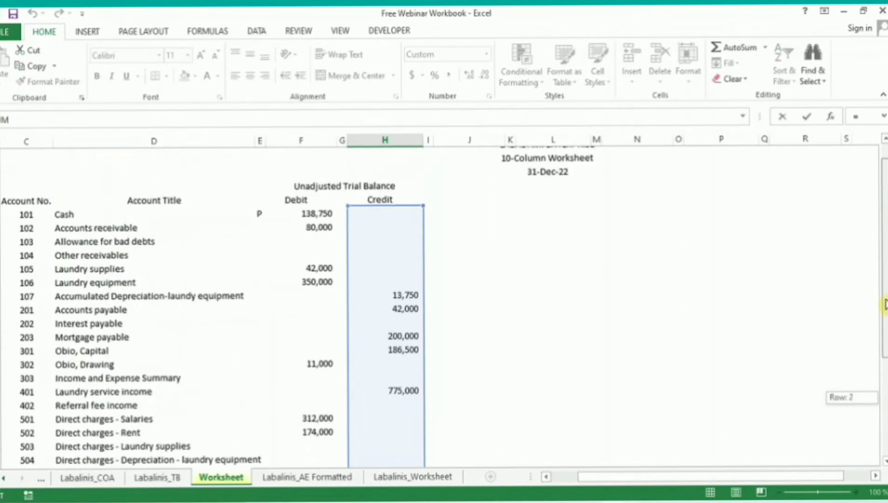
# Step: Leave the credit formula unchanged and confirm the Labalinis_TB TOTAL of 1,217,250 matches
pyautogui.press('Escape')
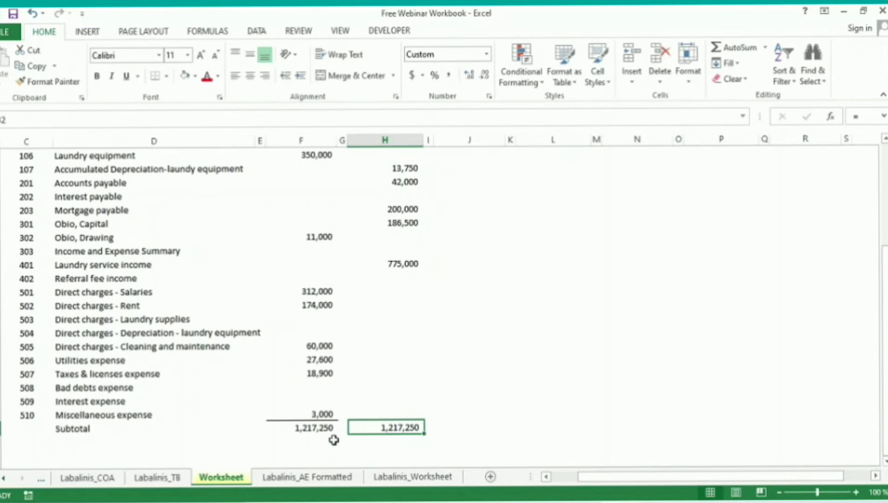
pyautogui.click(334, 441)
pyautogui.click(178, 478)
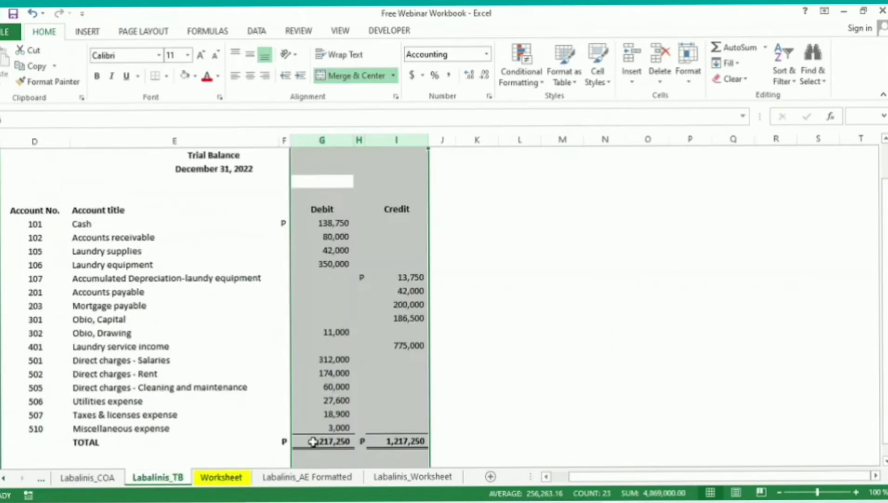
pyautogui.click(313, 441)
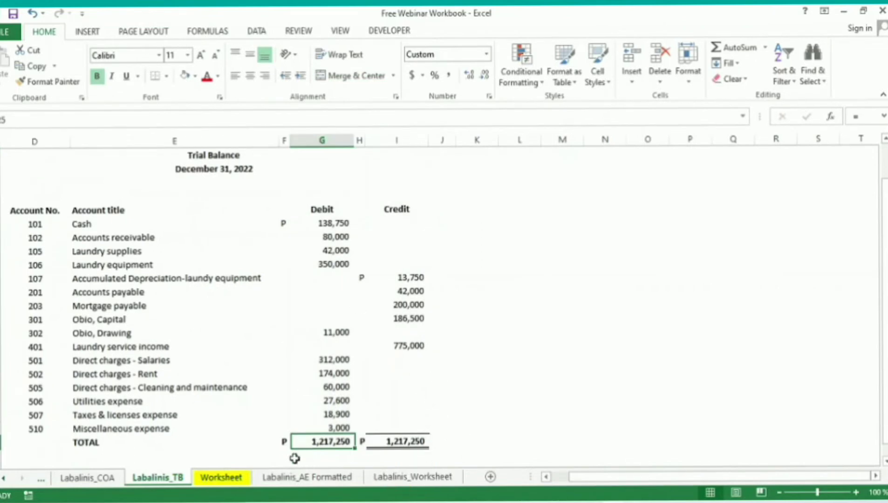
pyautogui.click(244, 483)
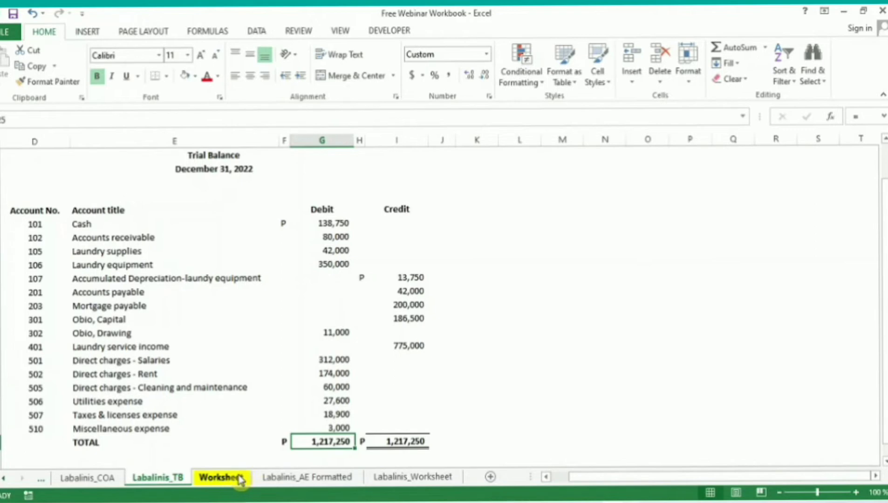
pyautogui.click(240, 480)
# Step: Apply a Bottom Double Border to both the debit and credit 1,217,250 subtotals
pyautogui.press('Up')
pyautogui.press('Up')
pyautogui.press('Up')
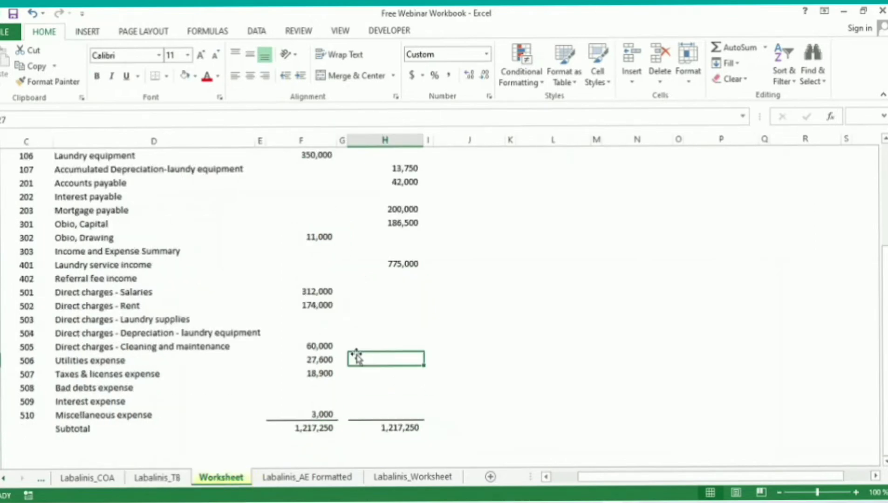
pyautogui.press('Down')
pyautogui.write('=')
pyautogui.press('Down')
pyautogui.press('Down')
pyautogui.press('Left')
pyautogui.press('Down')
pyautogui.press('Down')
pyautogui.press('Left')
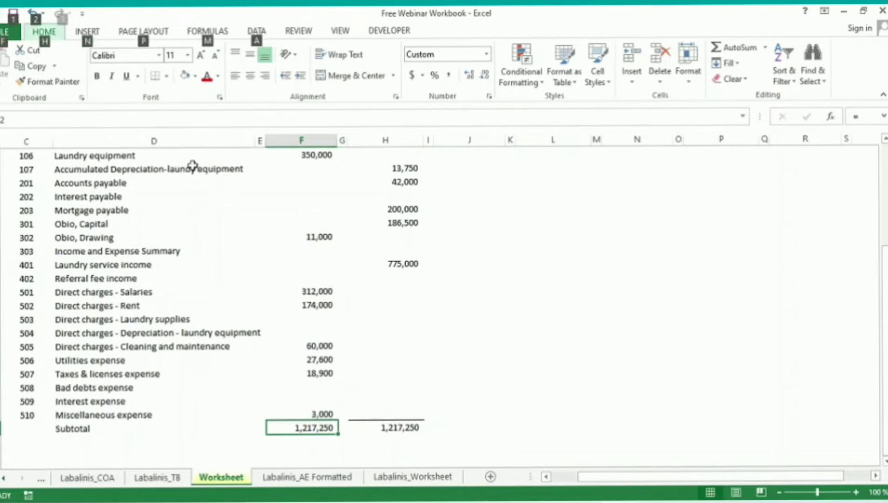
pyautogui.click(168, 77)
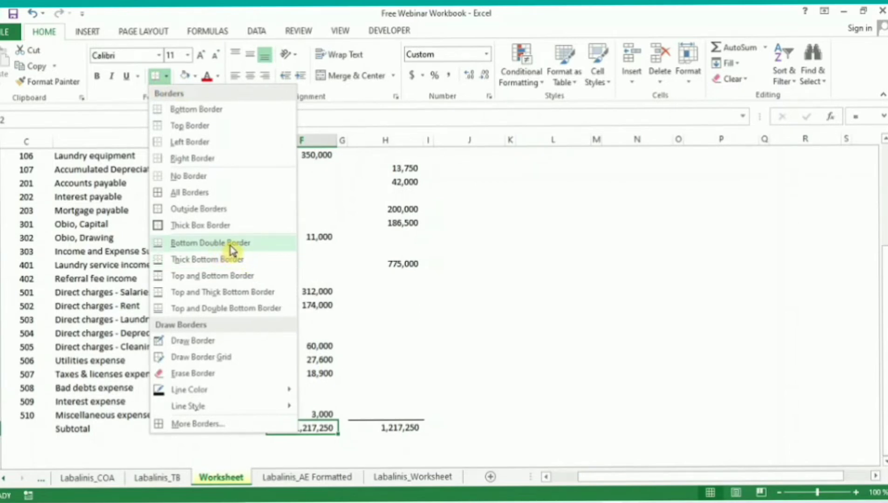
pyautogui.click(232, 251)
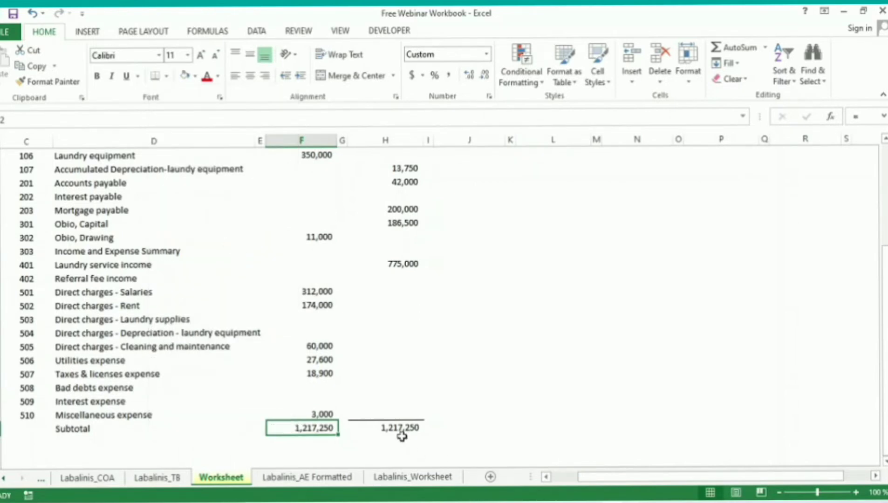
pyautogui.click(399, 429)
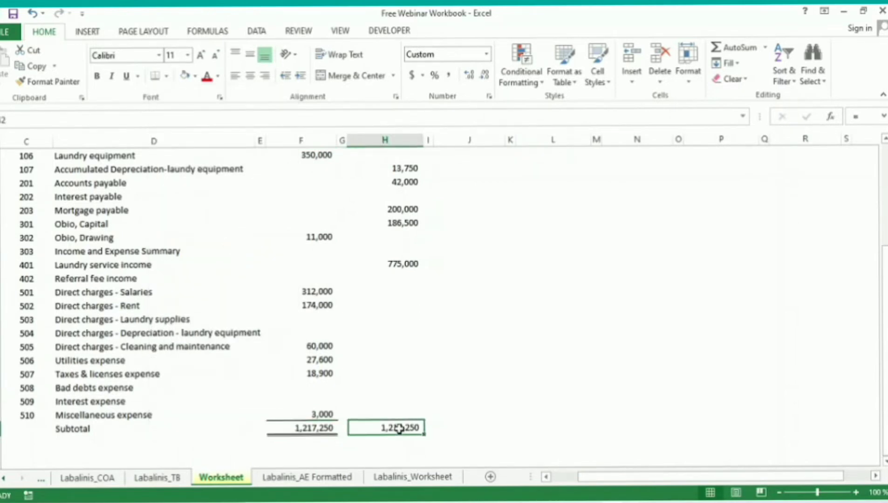
pyautogui.click(156, 76)
pyautogui.click(457, 315)
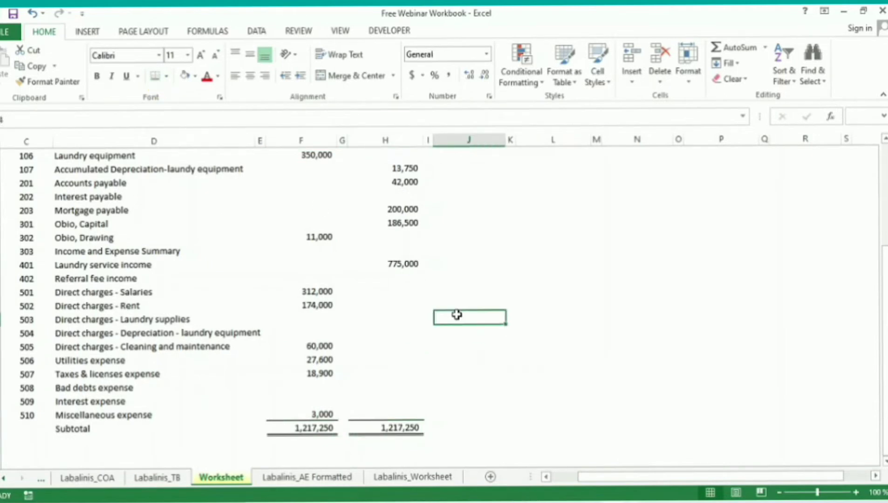
# Step: Select the Unadjusted Trial Balance heading with its Debit and Credit headings and copy it
pyautogui.hotkey('ctrl', 'Up')
pyautogui.press('Down')
pyautogui.press('Down')
pyautogui.press('Down')
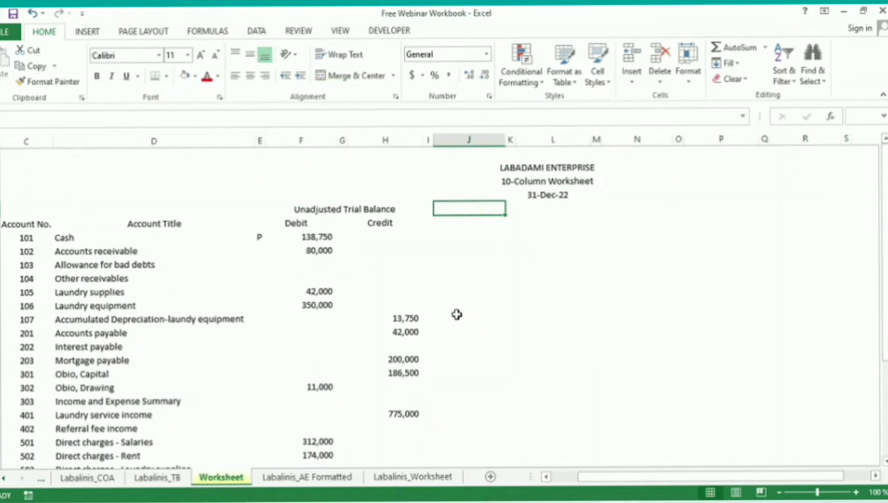
pyautogui.press('Left')
pyautogui.press('Left')
pyautogui.press('Up')
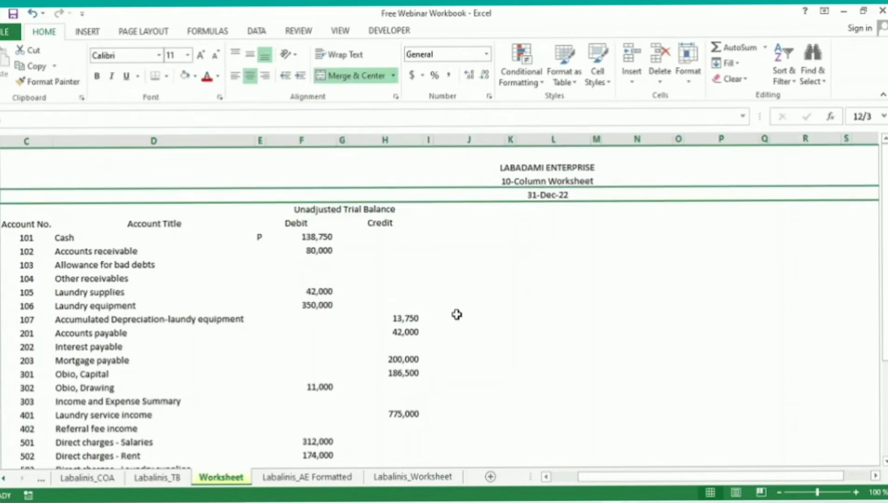
pyautogui.press('Down')
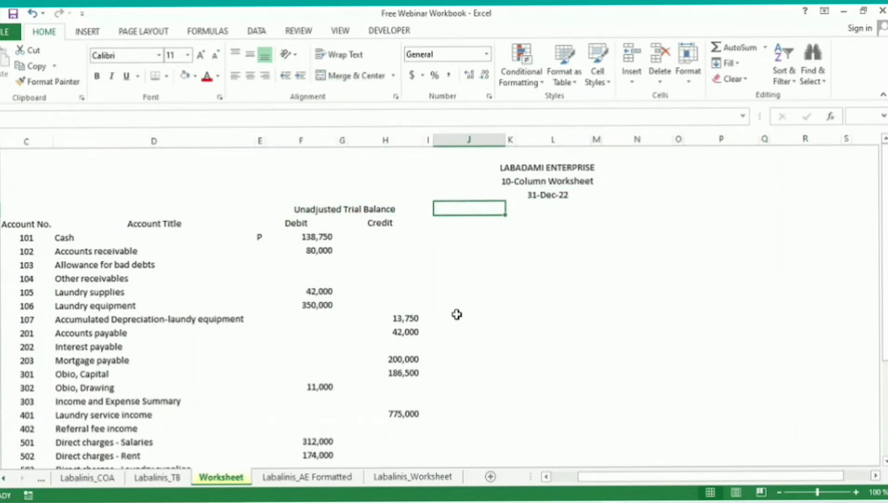
pyautogui.press('Left')
pyautogui.press('Left')
pyautogui.press('Right')
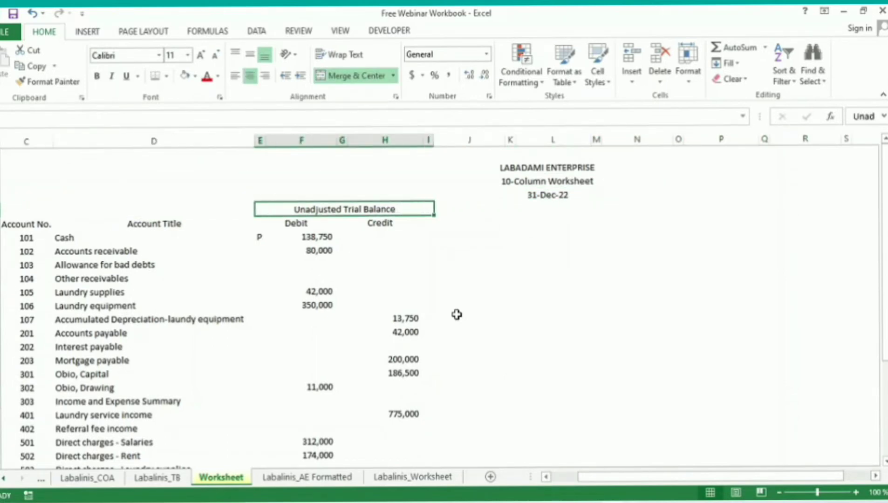
pyautogui.hotkey('shift', 'Right')
pyautogui.press('Left')
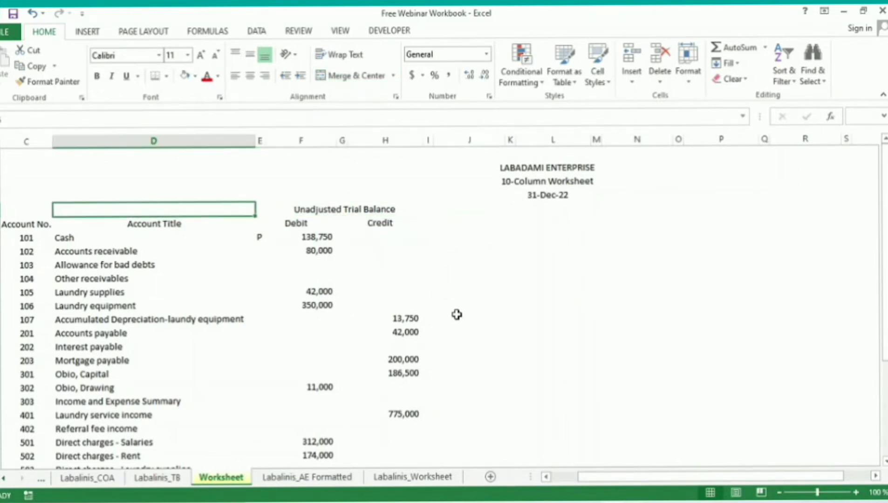
pyautogui.press('Right')
pyautogui.hotkey('shift', 'Down')
pyautogui.hotkey('ctrl', 'c')
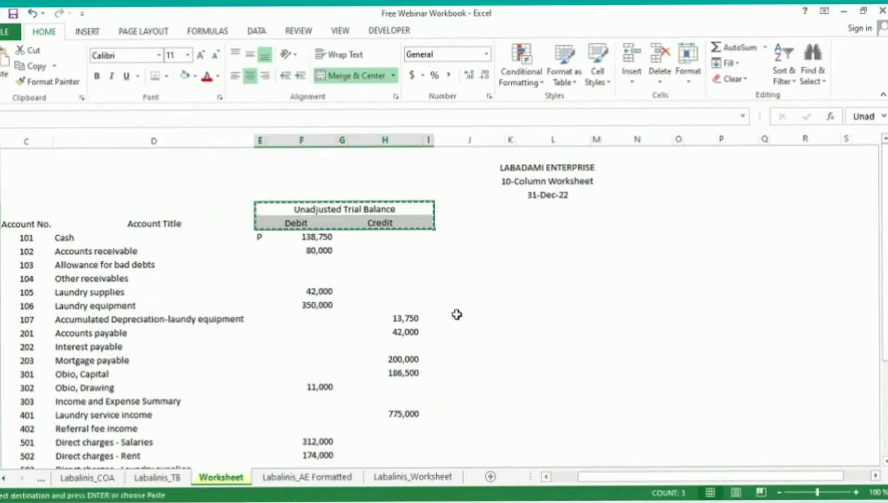
# Step: Unmerge the Unadjusted Trial Balance heading, then merge and centre it again
pyautogui.press('Right')
pyautogui.press('Left')
pyautogui.press('Left')
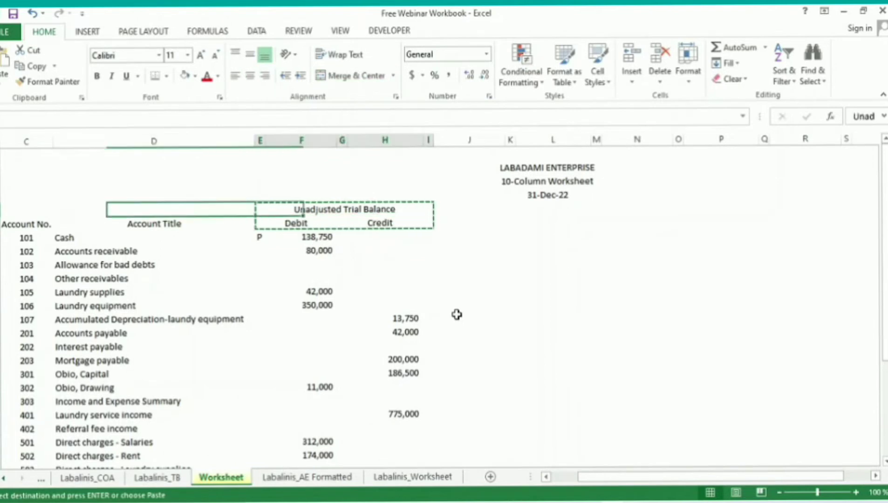
pyautogui.press('Right')
pyautogui.hotkey('alt', 'h')
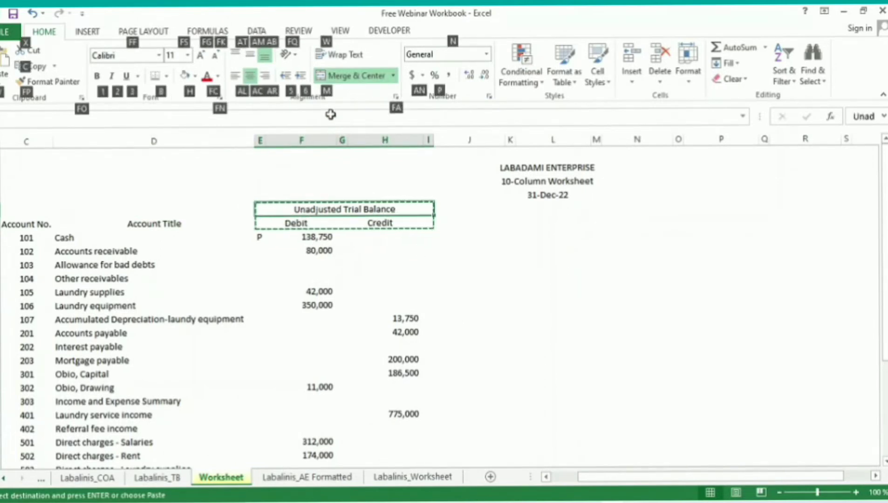
pyautogui.press('m')
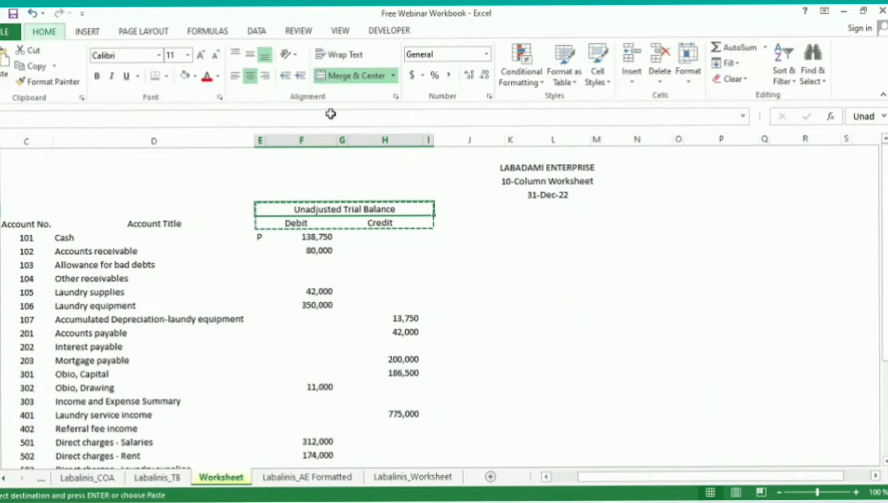
pyautogui.press('u')
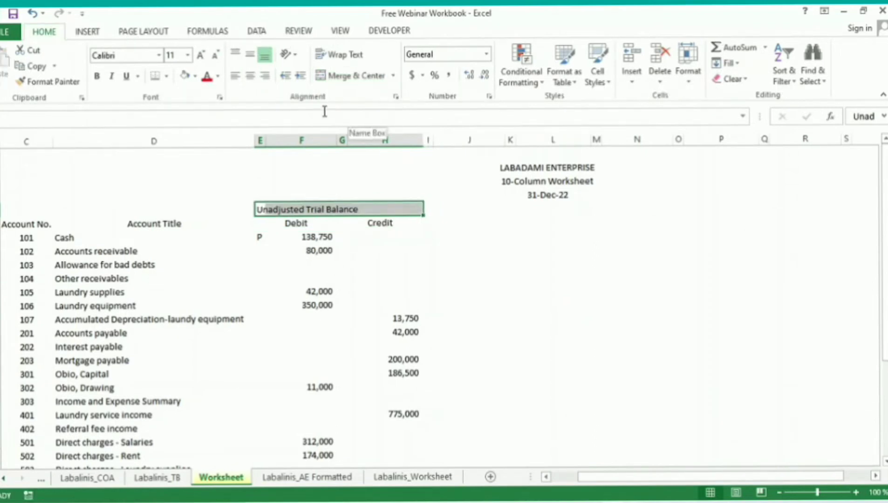
pyautogui.click(326, 75)
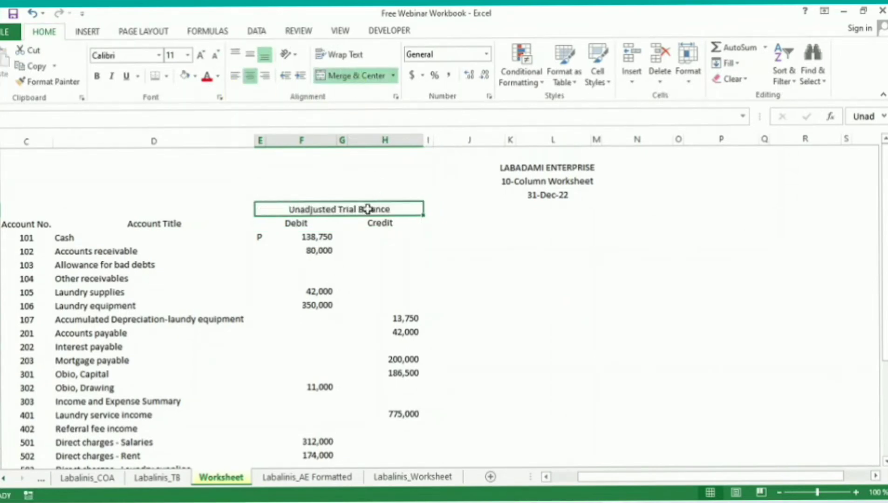
# Step: Copy the two-row trial balance heading block and paste it into column I
pyautogui.click(329, 223)
pyautogui.hotkey('shift', 'Right')
pyautogui.hotkey('shift', 'Left')
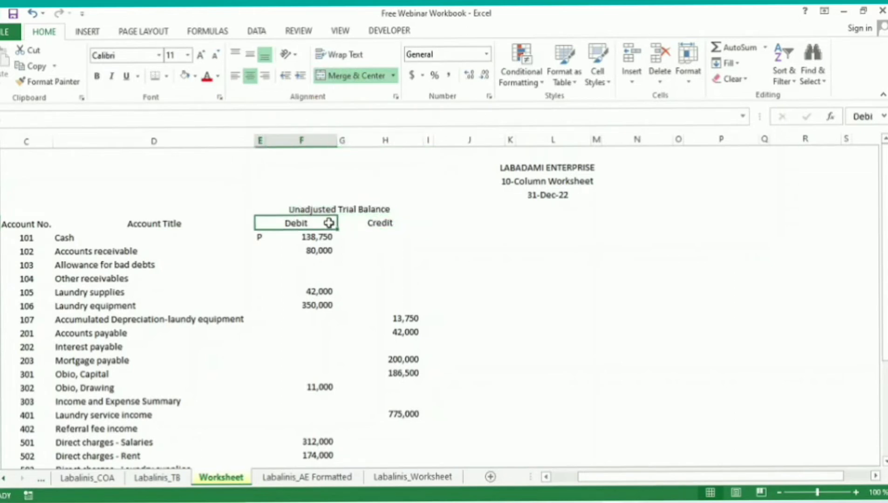
pyautogui.press('Right')
pyautogui.press('Up')
pyautogui.hotkey('shift', 'Down')
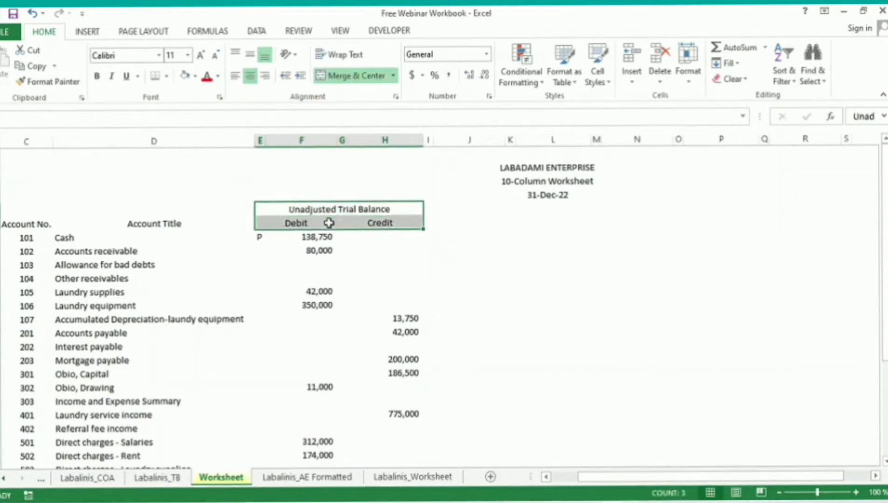
pyautogui.hotkey('ctrl', 'c')
pyautogui.press('Right')
pyautogui.press('Right')
pyautogui.press('Left')
pyautogui.hotkey('ctrl', 'v')
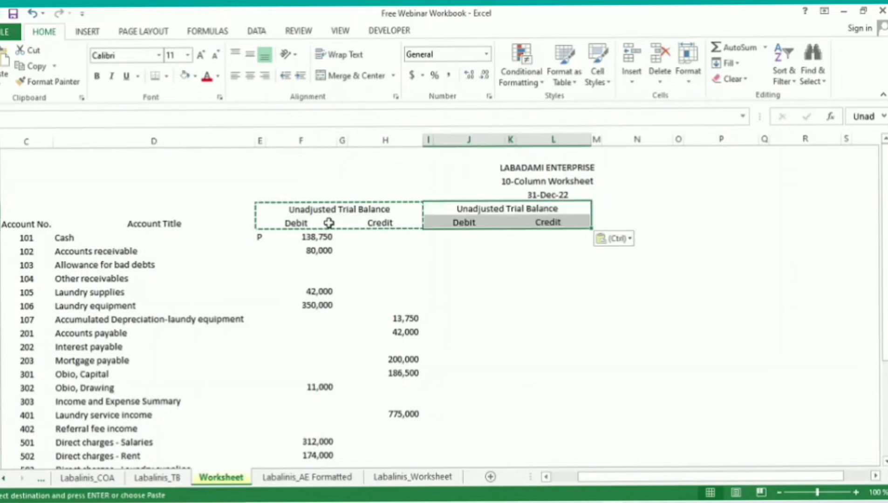
# Step: Retitle the pasted heading 'Adjustments' and move into its Debit column
pyautogui.press('Right')
pyautogui.press('Left')
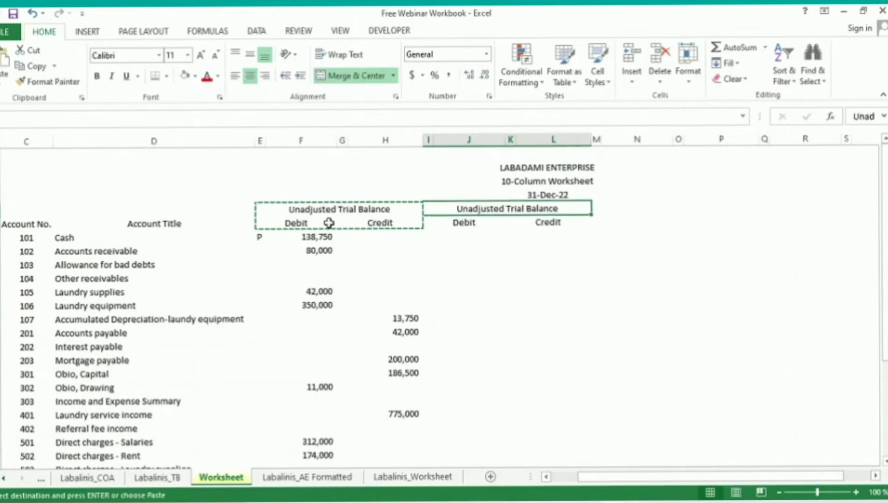
pyautogui.write('Adjus')
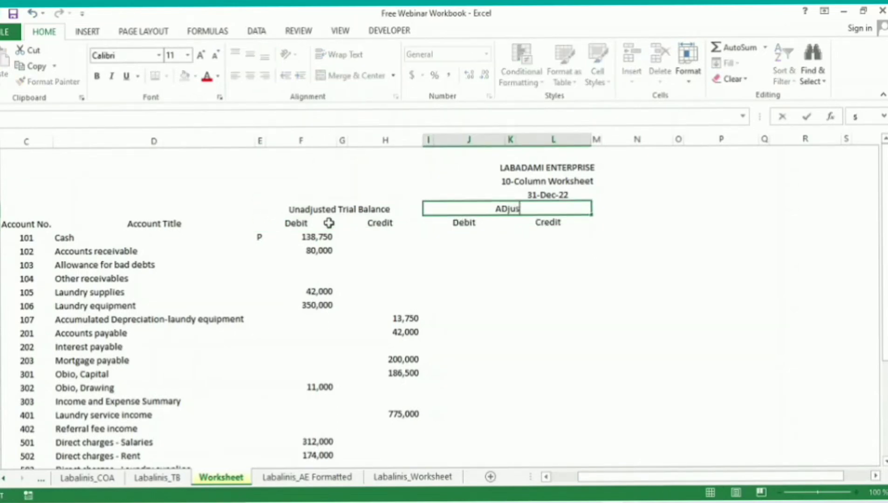
pyautogui.write('tments')
pyautogui.press('Return')
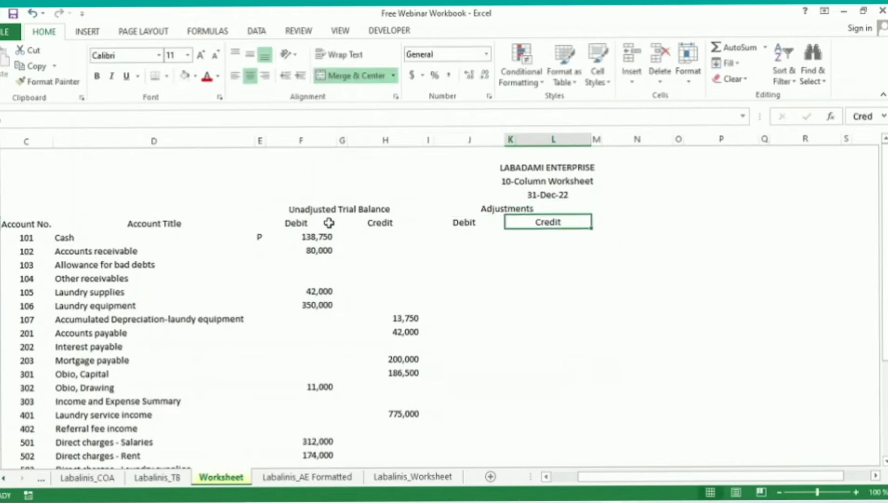
pyautogui.press('Left')
pyautogui.press('Down')
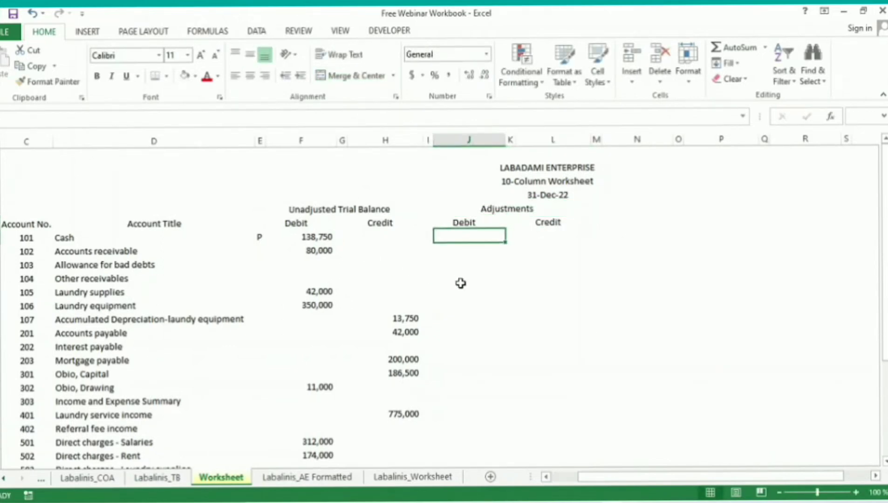
pyautogui.click(470, 280)
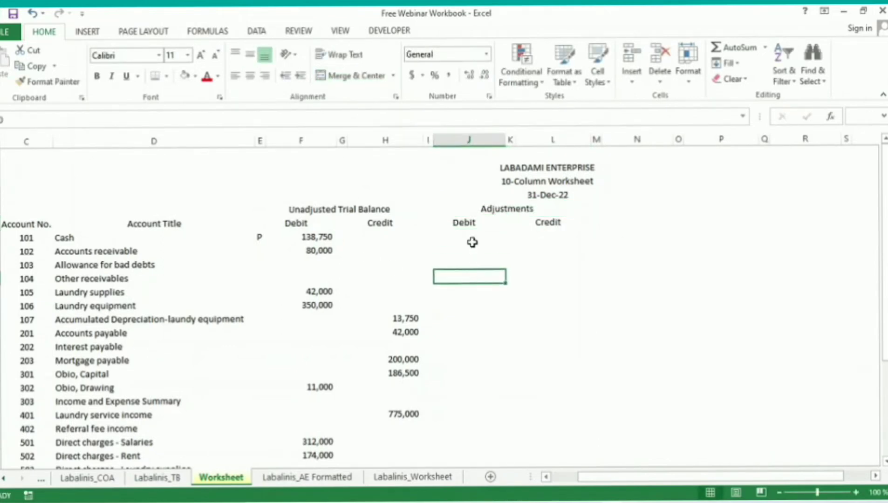
pyautogui.click(473, 243)
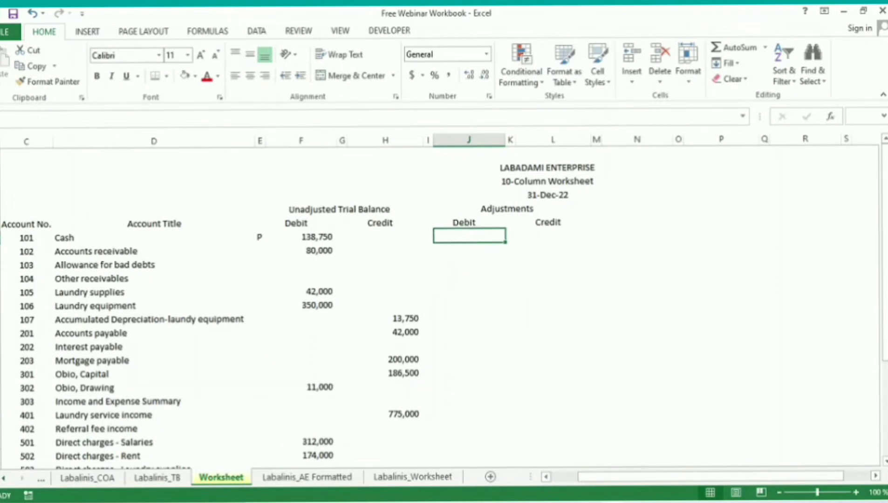
pyautogui.hotkey('shift', 'space')
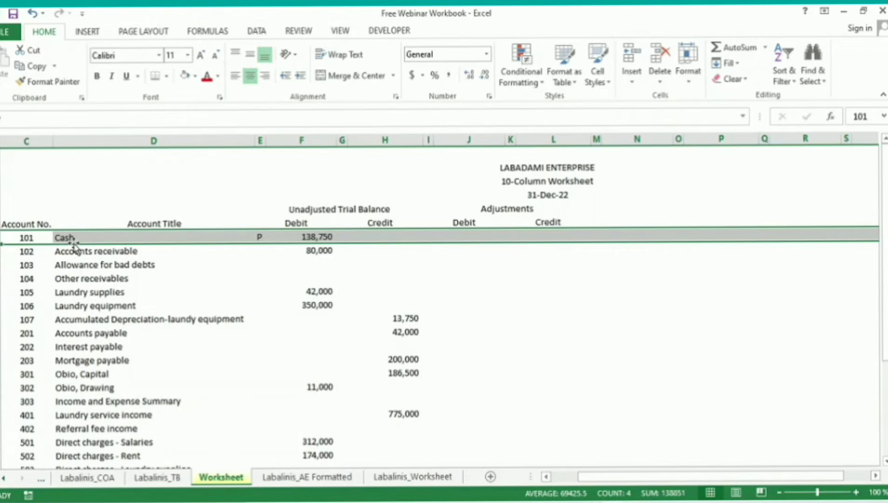
pyautogui.click(473, 260)
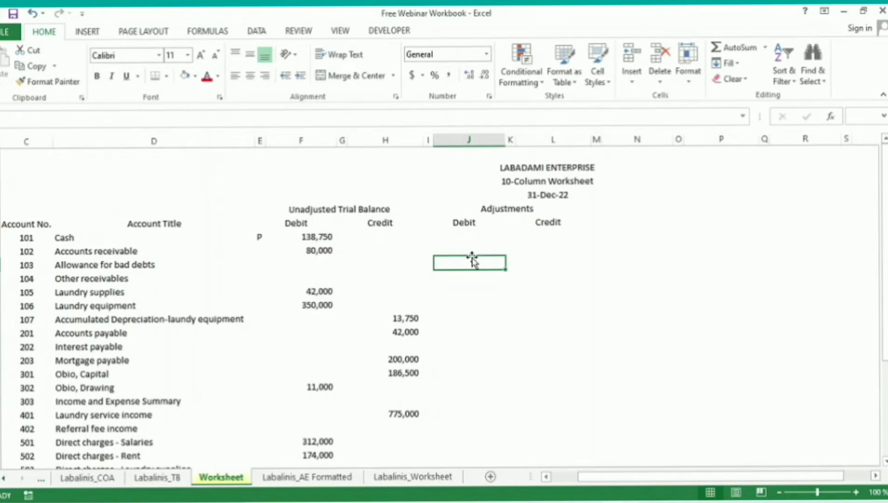
pyautogui.click(291, 480)
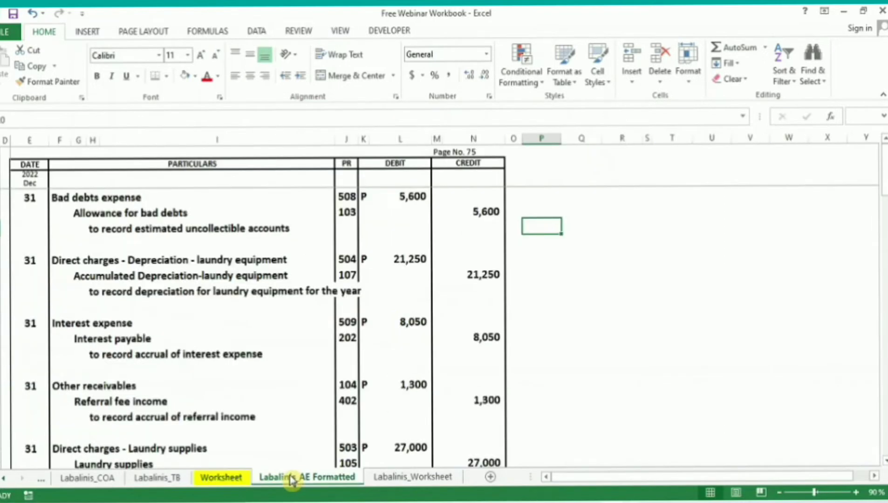
pyautogui.click(311, 314)
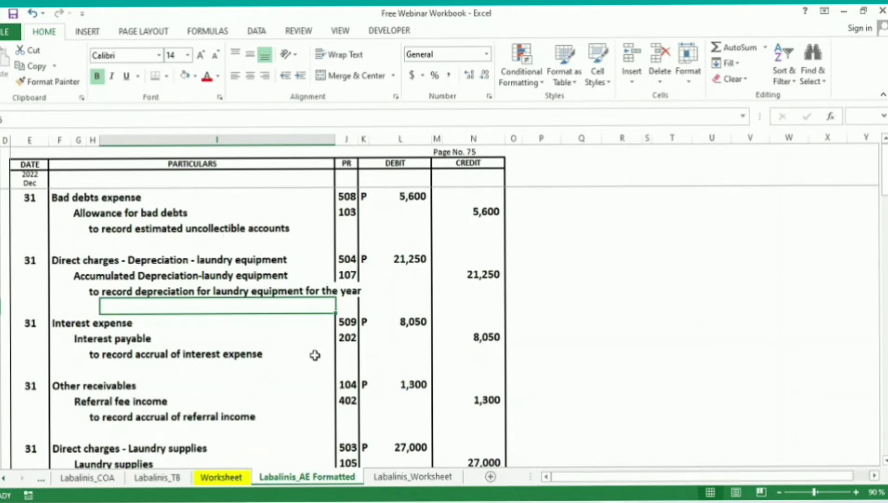
pyautogui.click(219, 480)
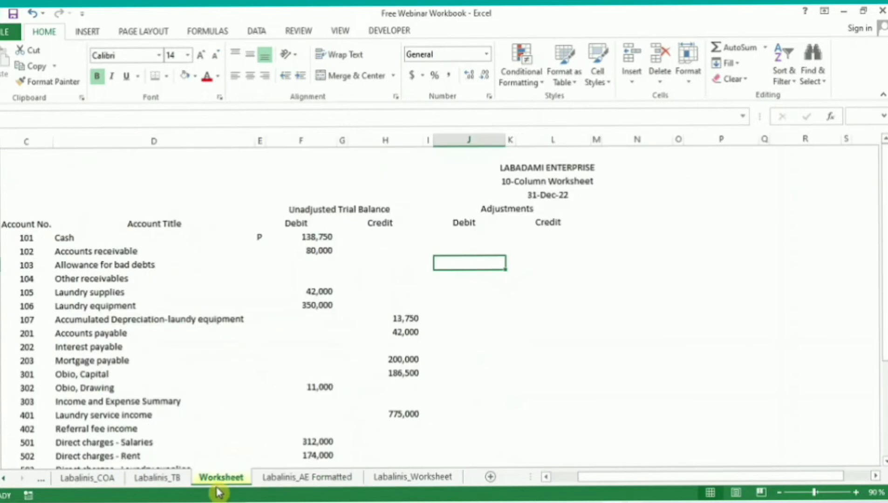
pyautogui.click(273, 480)
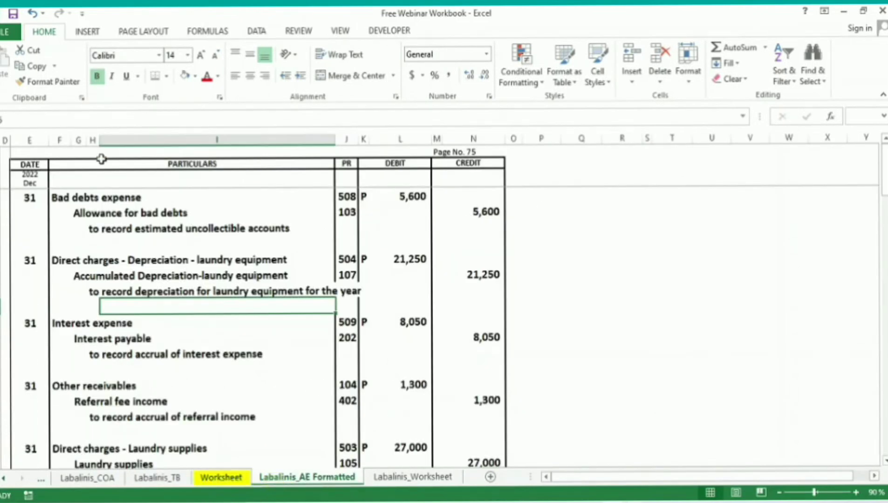
pyautogui.moveTo(2, 196); pyautogui.dragTo(1, 233)
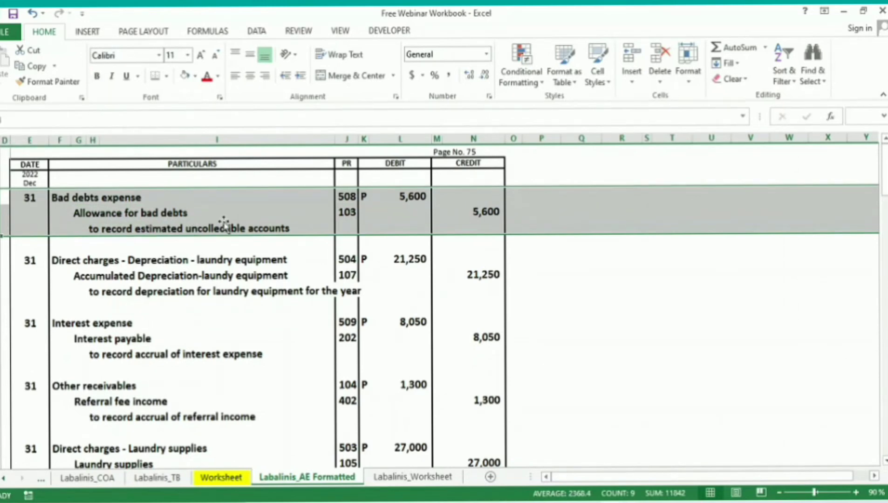
pyautogui.click(409, 198)
pyautogui.click(474, 211)
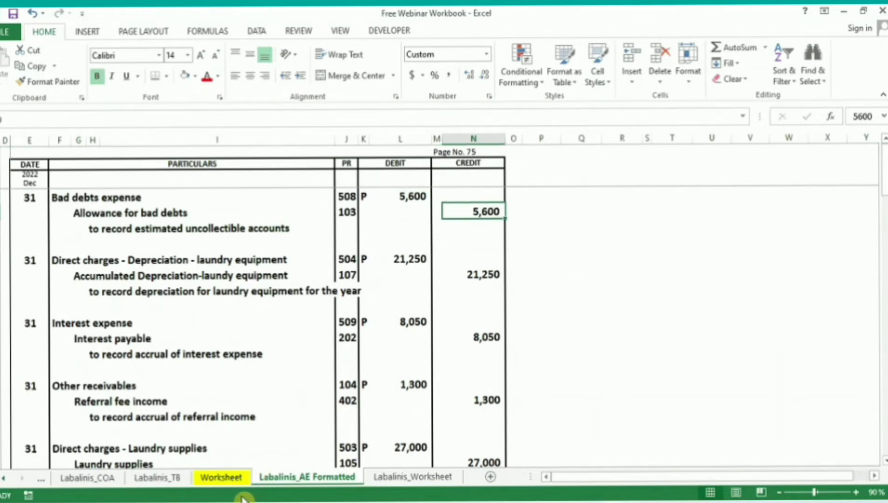
pyautogui.click(227, 479)
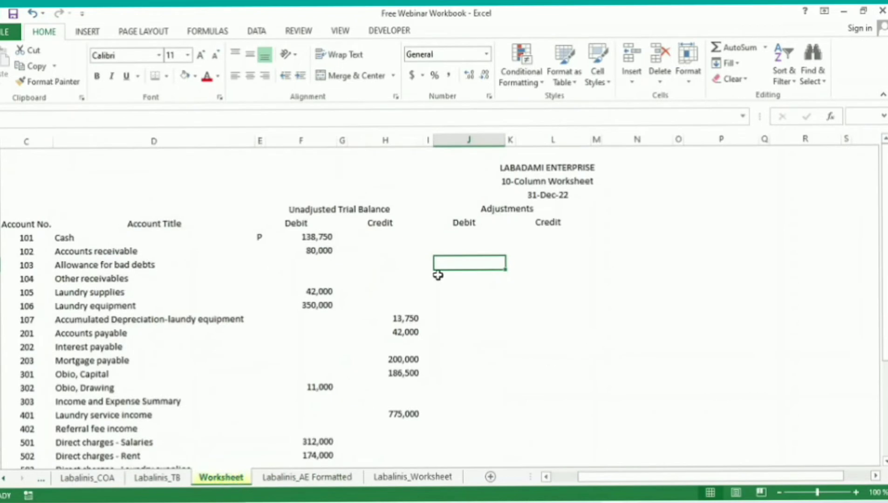
# Step: Copy the 13,750 accumulated depreciation credit balance
pyautogui.press('Down')
pyautogui.press('Down')
pyautogui.press('Down')
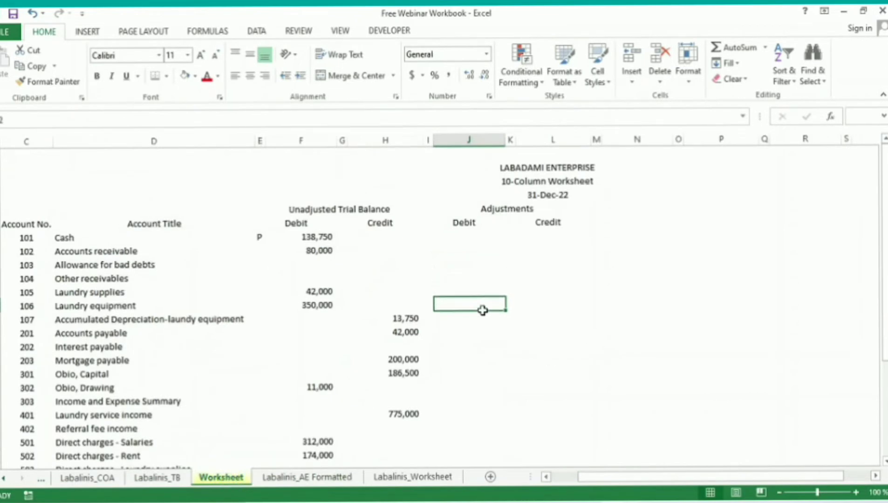
pyautogui.press('Down')
pyautogui.press('Down')
pyautogui.press('Down')
pyautogui.press('Down')
pyautogui.press('Down')
pyautogui.press('Down')
pyautogui.press('Up')
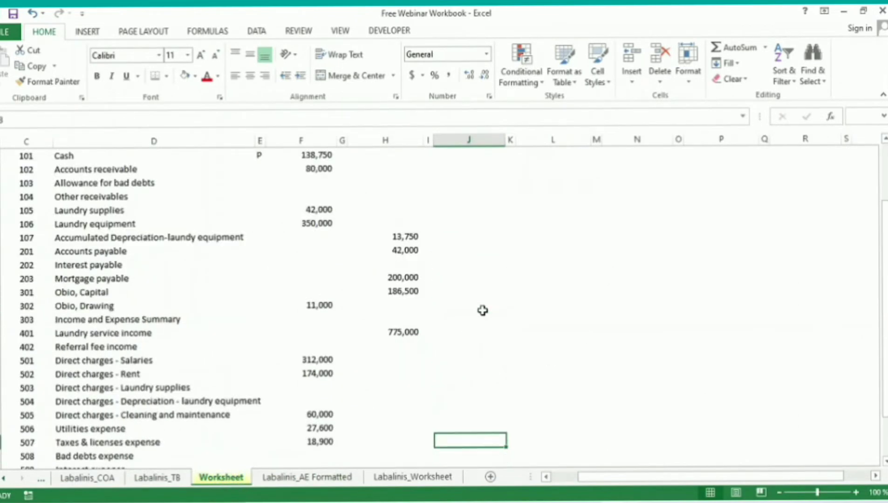
pyautogui.press('Up')
pyautogui.press('Up')
pyautogui.press('Up')
pyautogui.press('Up')
pyautogui.press('Up')
pyautogui.press('Down')
pyautogui.press('Down')
pyautogui.press('Down')
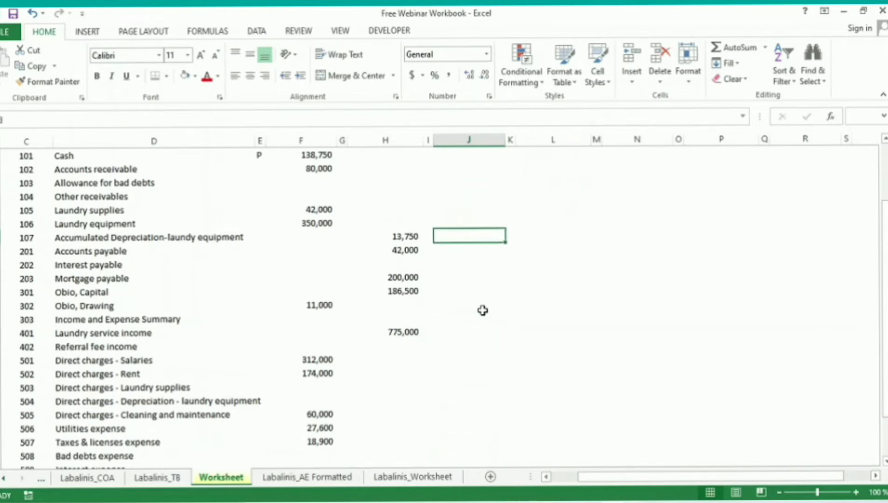
pyautogui.press('Left')
pyautogui.press('Left')
pyautogui.hotkey('ctrl', 'c')
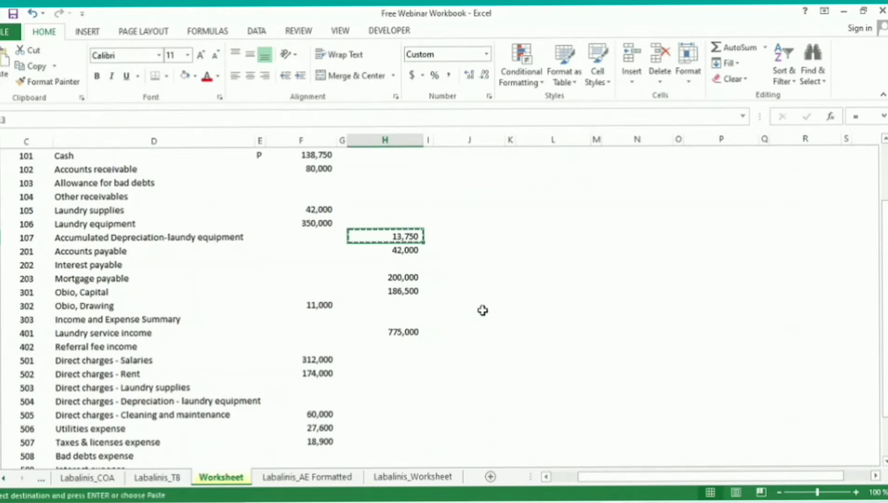
# Step: Return the selection to the Adjustments Debit header
pyautogui.press('Down')
pyautogui.press('Down')
pyautogui.press('Down')
pyautogui.press('Down')
pyautogui.press('Down')
pyautogui.press('Down')
pyautogui.press('Down')
pyautogui.press('Right')
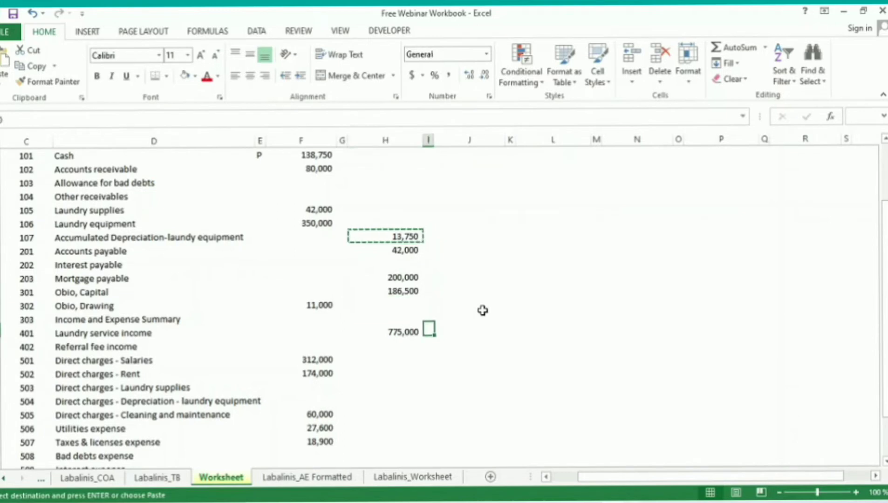
pyautogui.press('Down')
pyautogui.press('Down')
pyautogui.press('Down')
pyautogui.press('Down')
pyautogui.press('Down')
pyautogui.press('Down')
pyautogui.press('Up')
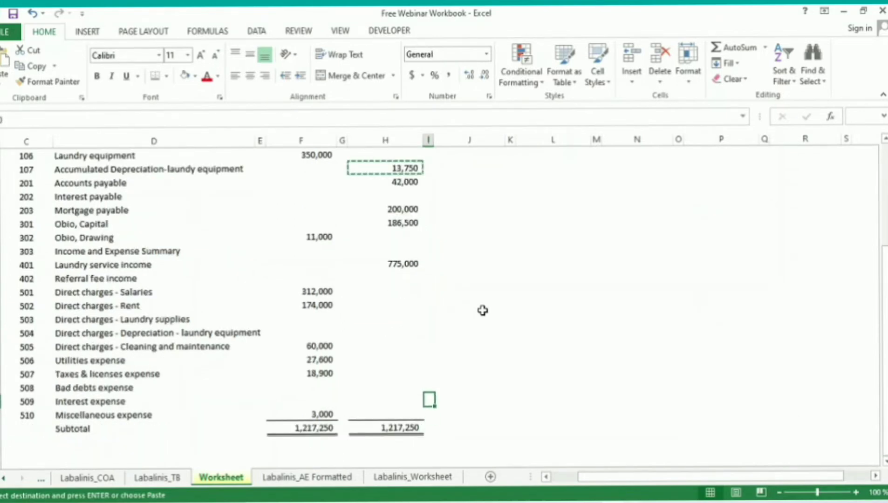
pyautogui.press('Up')
pyautogui.press('Up')
pyautogui.press('Up')
pyautogui.press('Left')
pyautogui.press('Left')
pyautogui.press('Left')
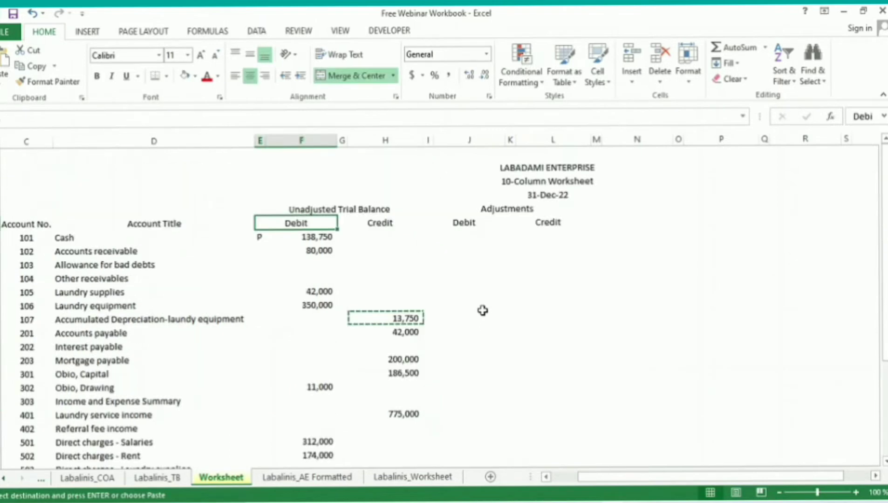
pyautogui.hotkey('shift', 'Up')
pyautogui.hotkey('shift', 'Down')
# Step: Freeze panes at the Debit header, test scrolling, then unfreeze them
pyautogui.hotkey('alt', 'w')
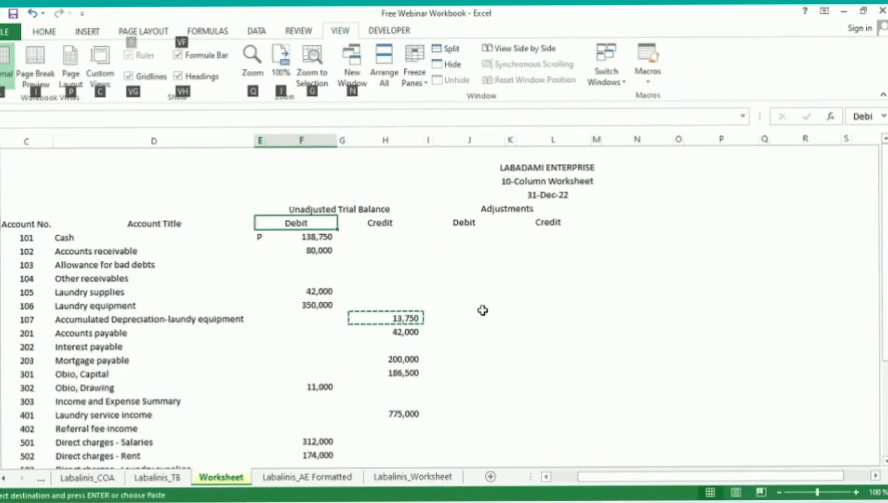
pyautogui.press('f')
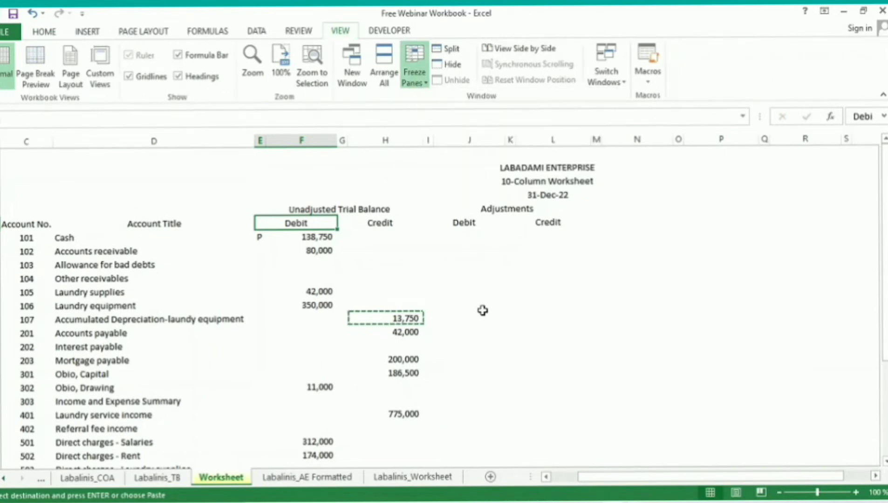
pyautogui.press('f')
pyautogui.press('Down')
pyautogui.press('Down')
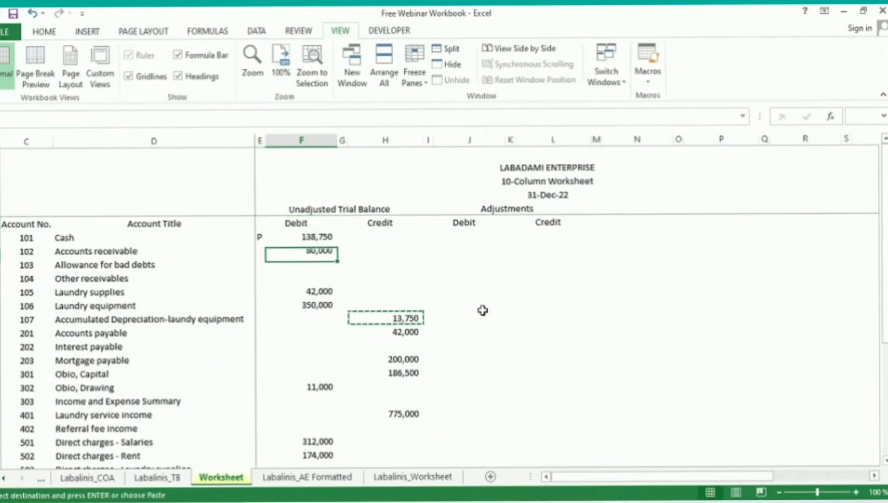
pyautogui.press('Down')
pyautogui.press('Down')
pyautogui.press('Down')
pyautogui.press('Down')
pyautogui.press('Down')
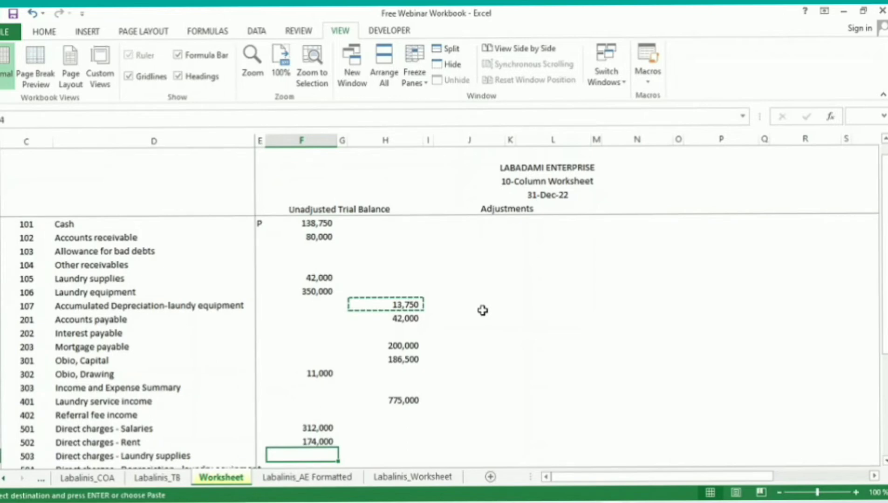
pyautogui.press('Up')
pyautogui.press('Up')
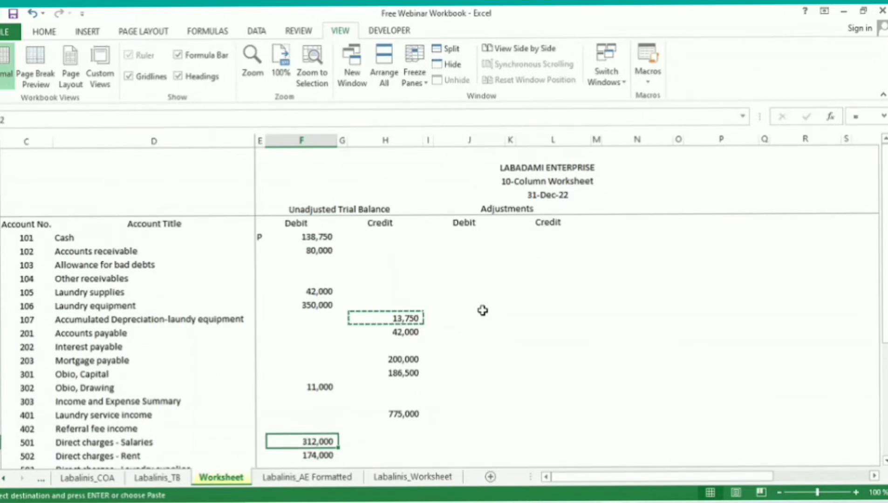
pyautogui.hotkey('ctrl', 'Home')
pyautogui.hotkey('alt', 'w')
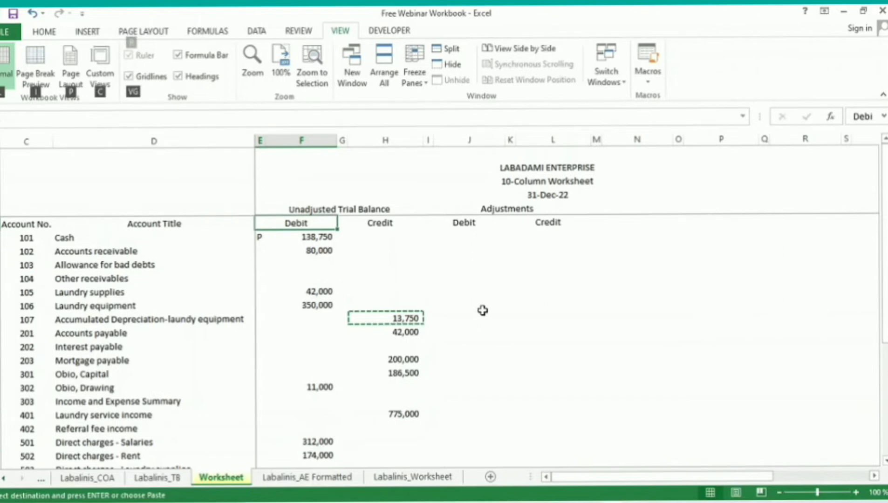
pyautogui.press('f')
pyautogui.press('f')
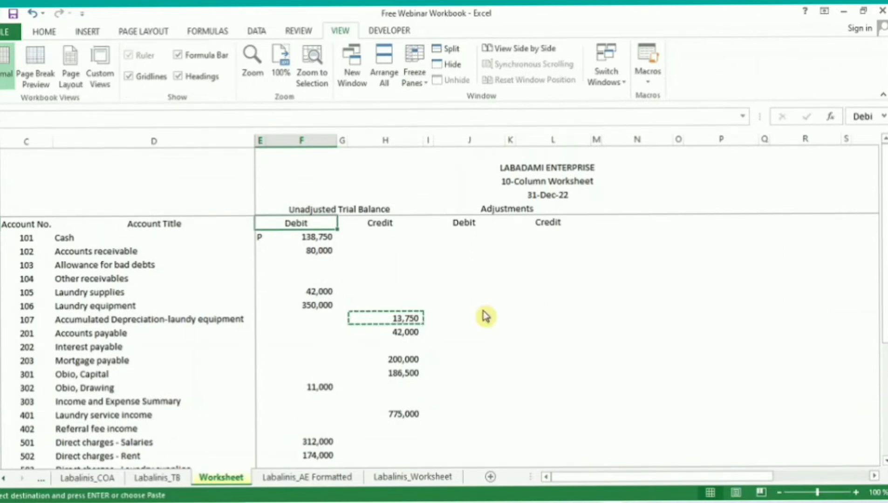
# Step: Move around the Cash and Accounts receivable rows to choose the freeze point
pyautogui.press('Down')
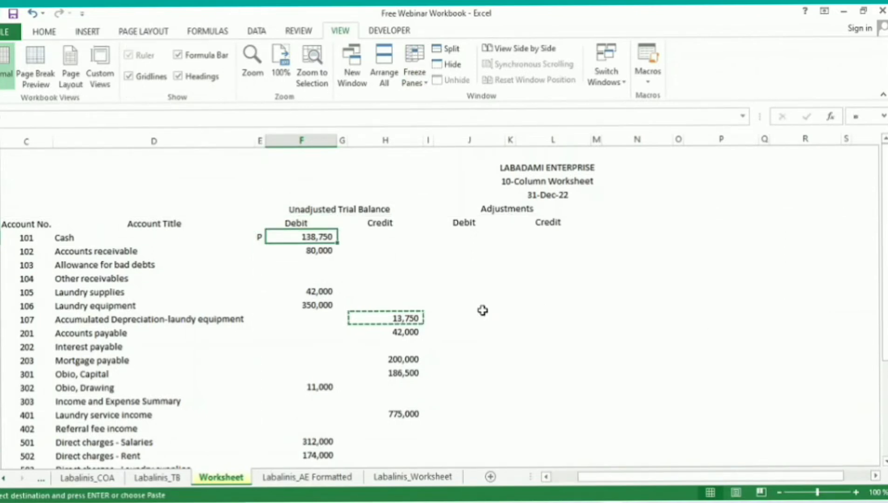
pyautogui.press('Down')
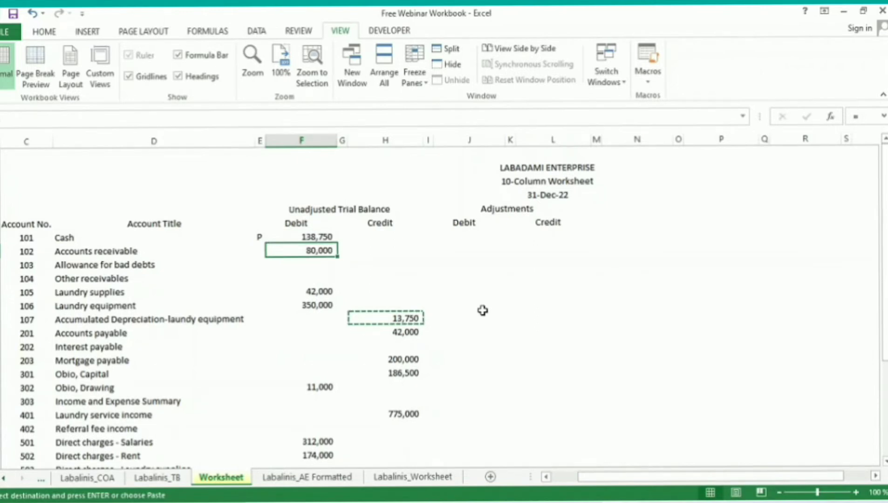
pyautogui.press('Down')
pyautogui.press('Up')
pyautogui.press('Up')
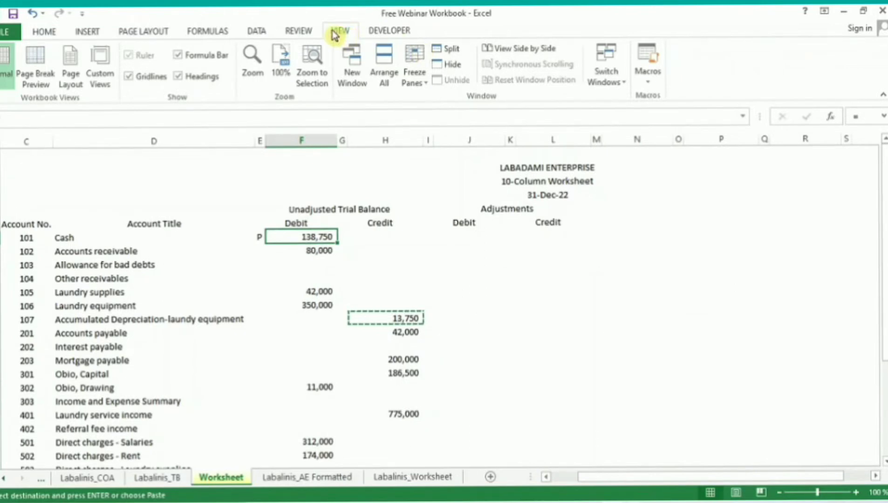
pyautogui.click(425, 84)
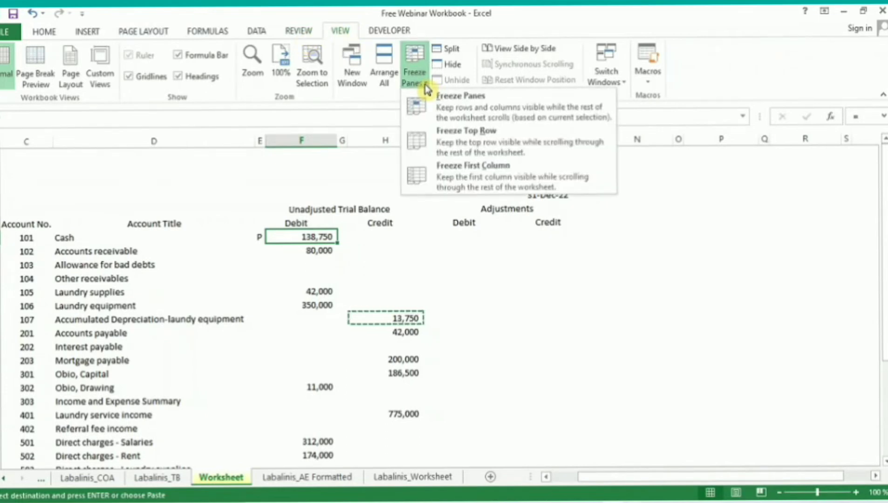
pyautogui.click(318, 246)
pyautogui.click(291, 251)
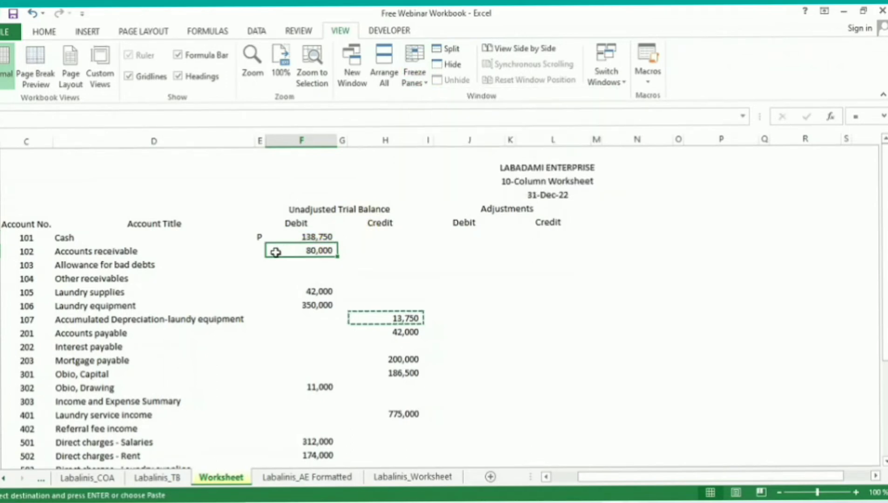
pyautogui.press('Right')
pyautogui.press('Right')
pyautogui.press('Right')
pyautogui.press('Right')
pyautogui.press('Right')
pyautogui.press('Right')
pyautogui.press('Right')
pyautogui.press('Right')
pyautogui.press('Right')
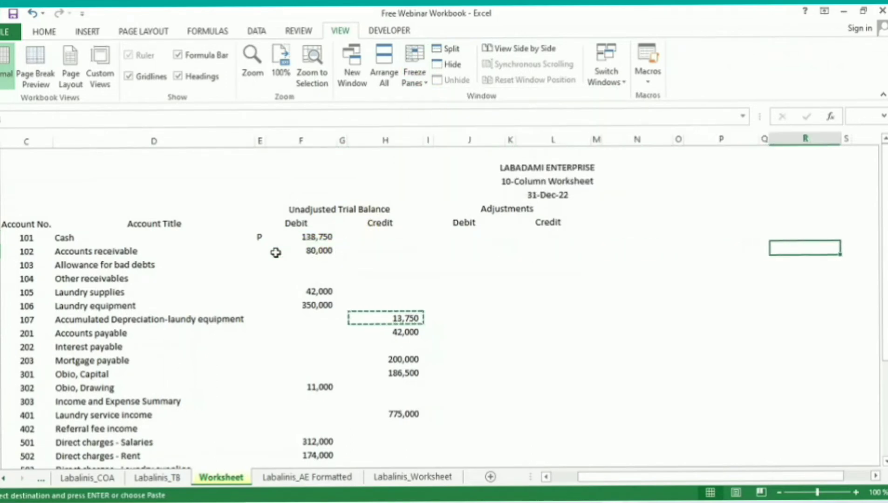
pyautogui.press('Right')
pyautogui.press('Right')
pyautogui.press('Right')
pyautogui.press('Right')
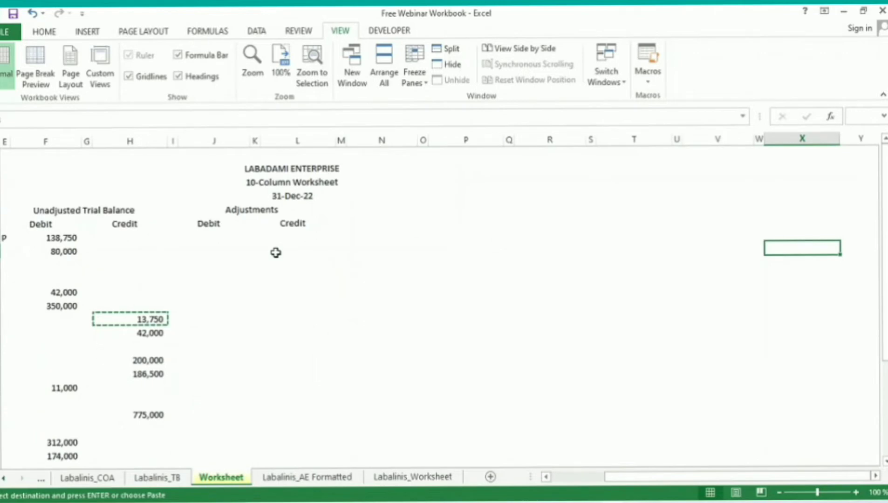
pyautogui.press('Right')
pyautogui.press('Right')
pyautogui.press('Right')
pyautogui.press('Home')
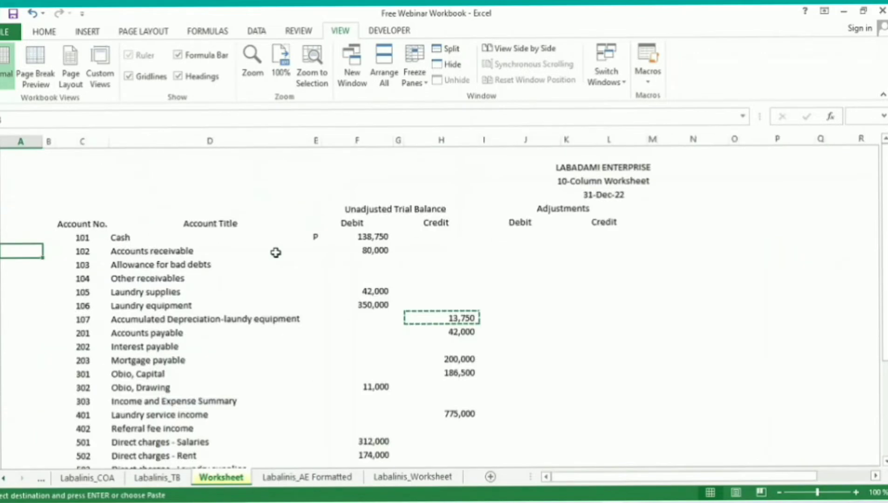
pyautogui.press('Right')
pyautogui.press('Right')
pyautogui.press('Right')
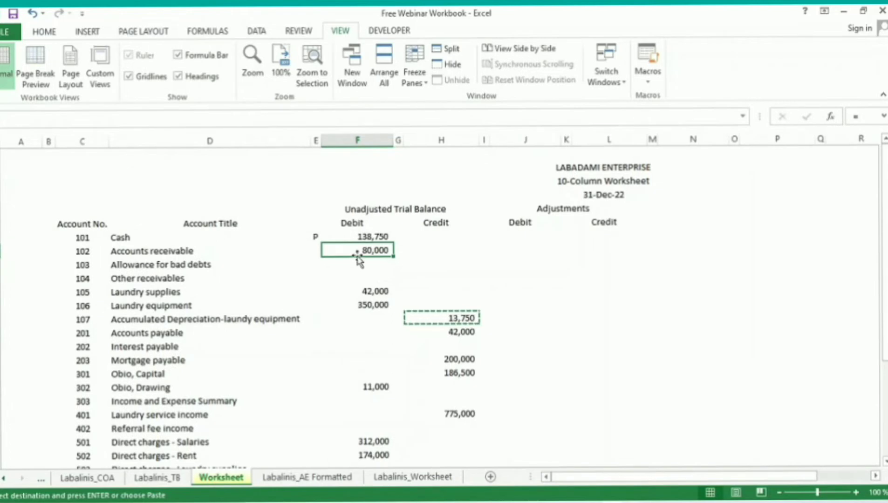
pyautogui.press('Right')
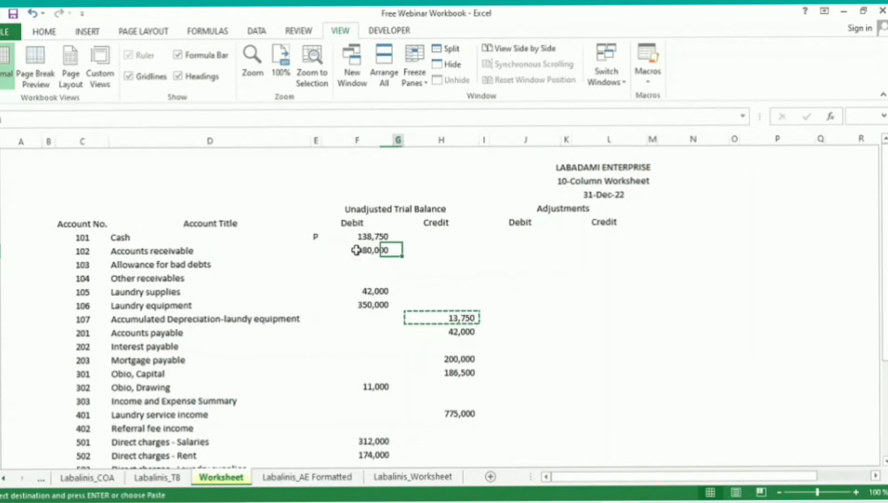
pyautogui.press('Right')
pyautogui.press('Right')
pyautogui.press('Right')
pyautogui.press('Right')
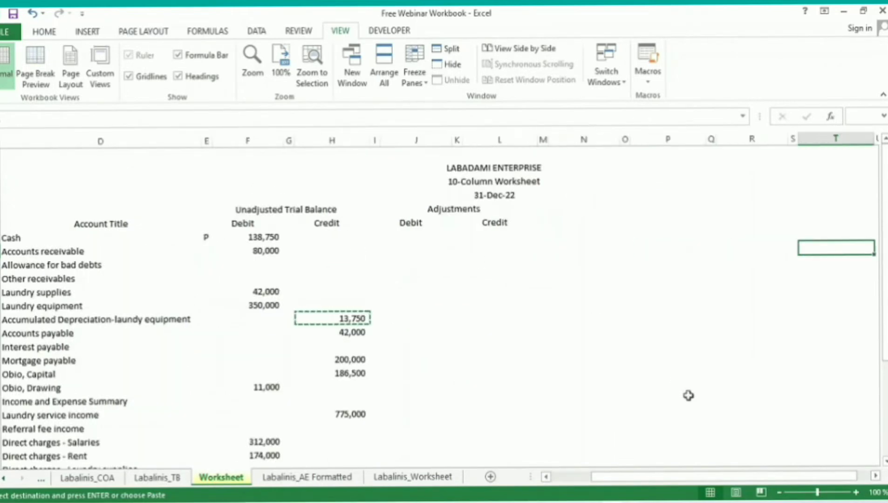
pyautogui.moveTo(658, 478); pyautogui.dragTo(542, 471)
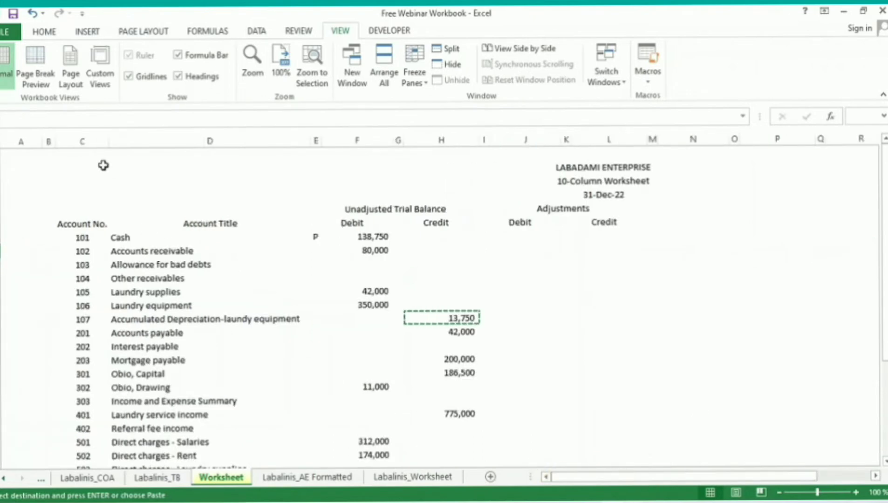
# Step: Freeze panes at the column E cell on the Cash row, locking titles and heading rows
pyautogui.moveTo(93, 141); pyautogui.dragTo(276, 169)
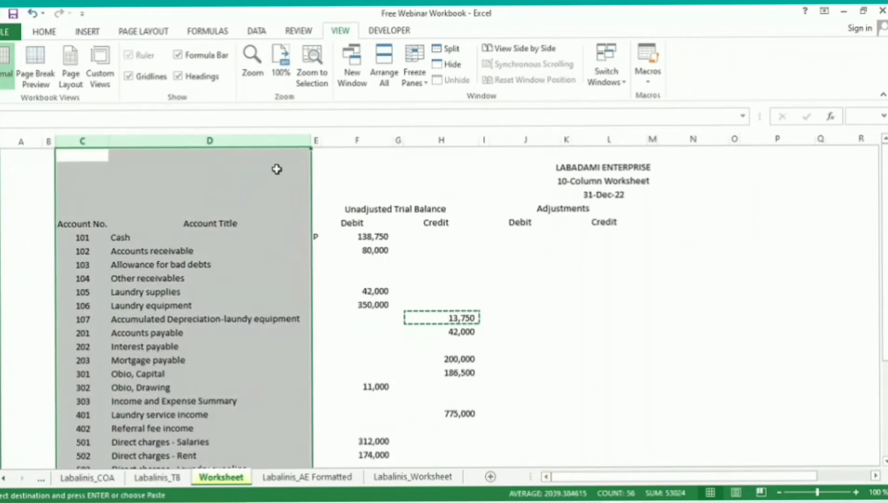
pyautogui.click(377, 250)
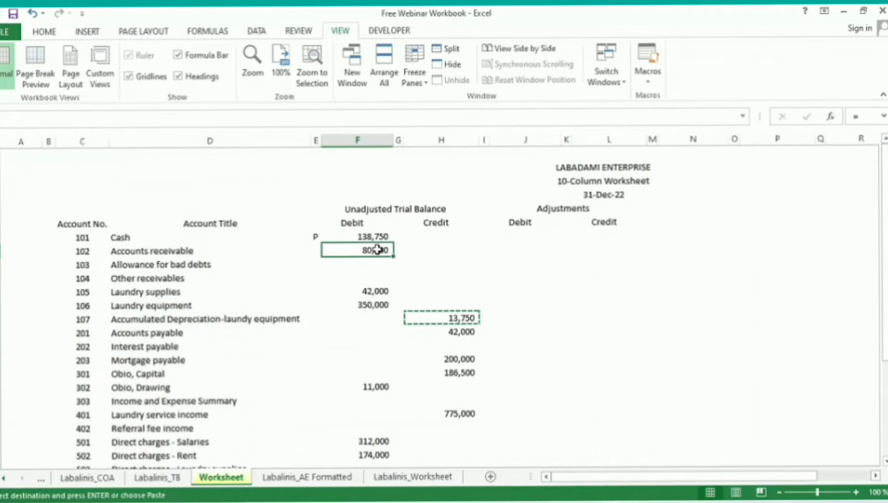
pyautogui.press('Down')
pyautogui.press('Down')
pyautogui.press('Down')
pyautogui.press('Down')
pyautogui.press('Down')
pyautogui.press('Down')
pyautogui.press('Down')
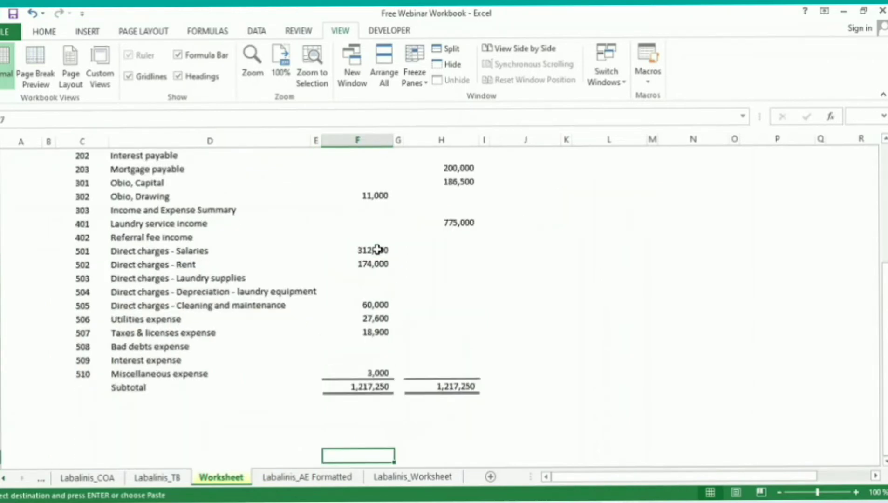
pyautogui.press('Up')
pyautogui.press('Up')
pyautogui.press('Up')
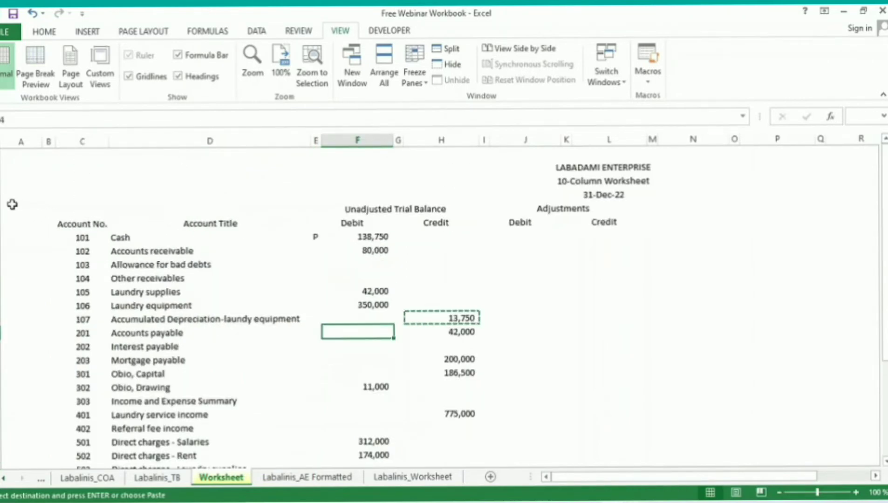
pyautogui.moveTo(0, 224); pyautogui.dragTo(1, 154)
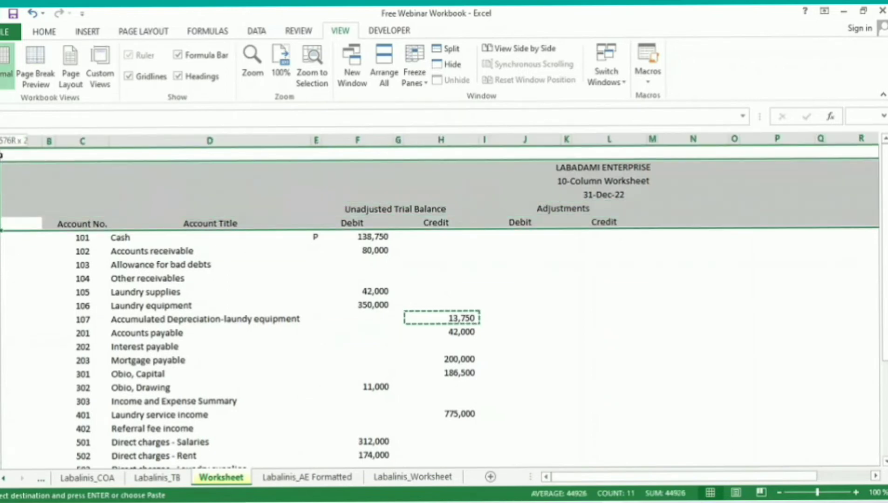
pyautogui.click(353, 237)
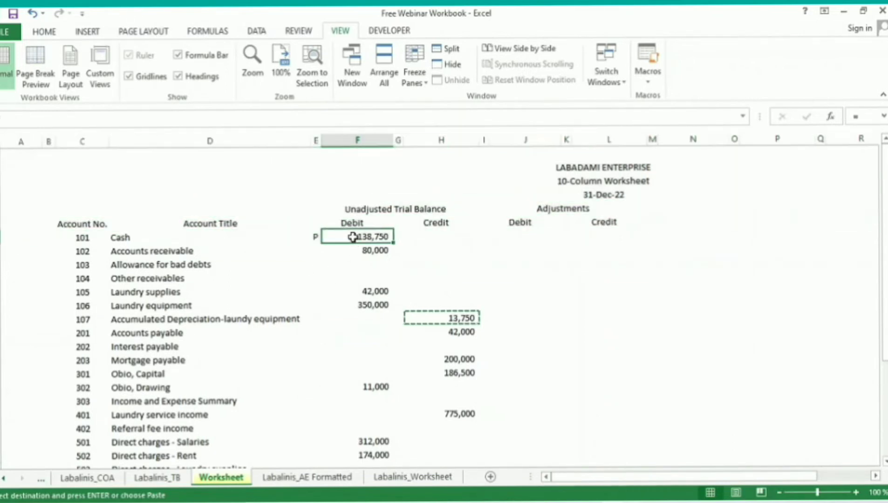
pyautogui.click(317, 239)
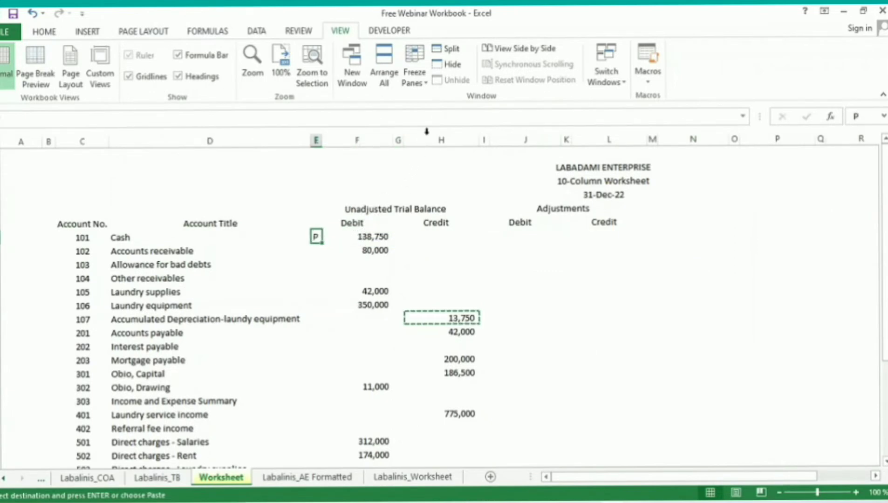
pyautogui.click(419, 83)
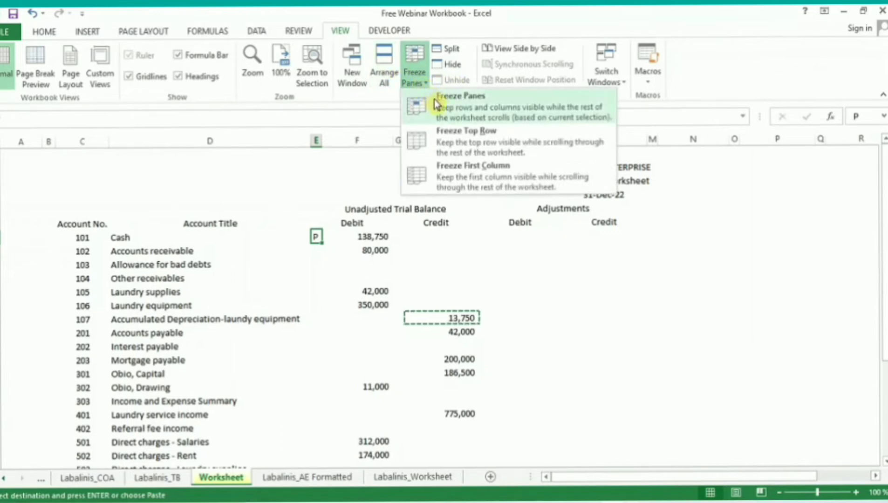
pyautogui.click(436, 103)
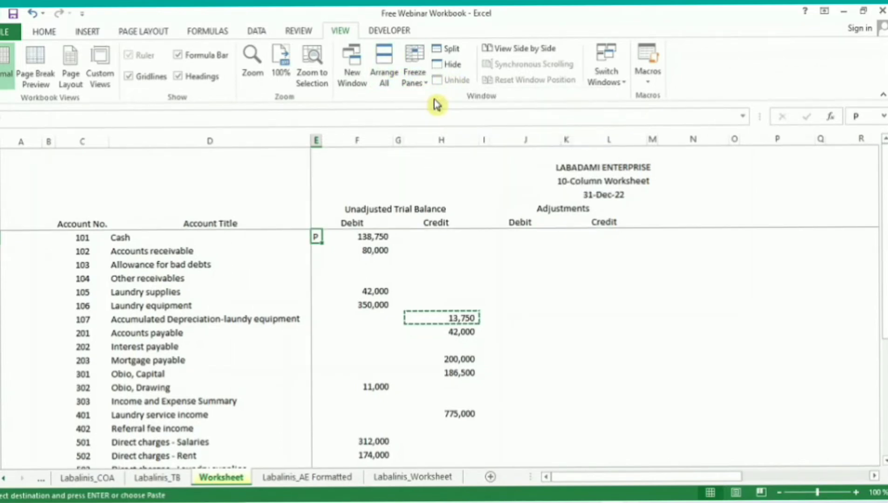
pyautogui.click(374, 250)
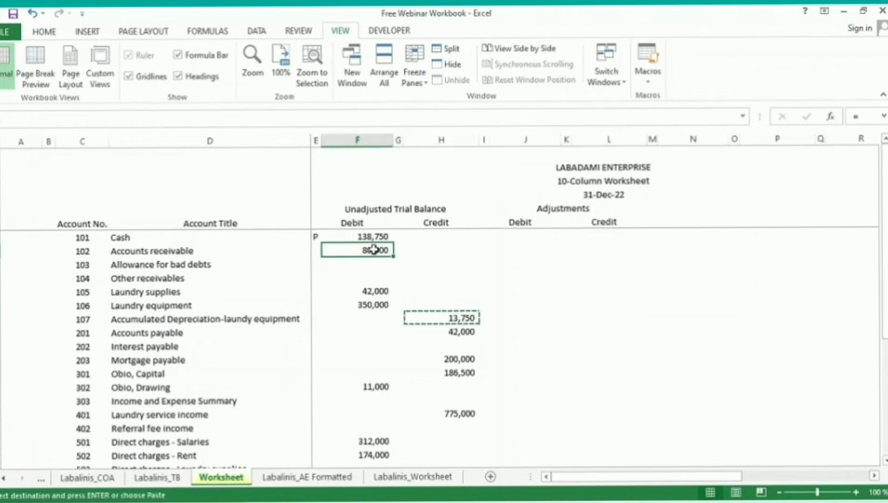
pyautogui.press('Right')
pyautogui.press('Right')
pyautogui.press('Right')
pyautogui.press('Right')
pyautogui.press('Right')
pyautogui.press('Right')
pyautogui.press('Right')
pyautogui.press('Right')
pyautogui.press('Right')
pyautogui.press('Right')
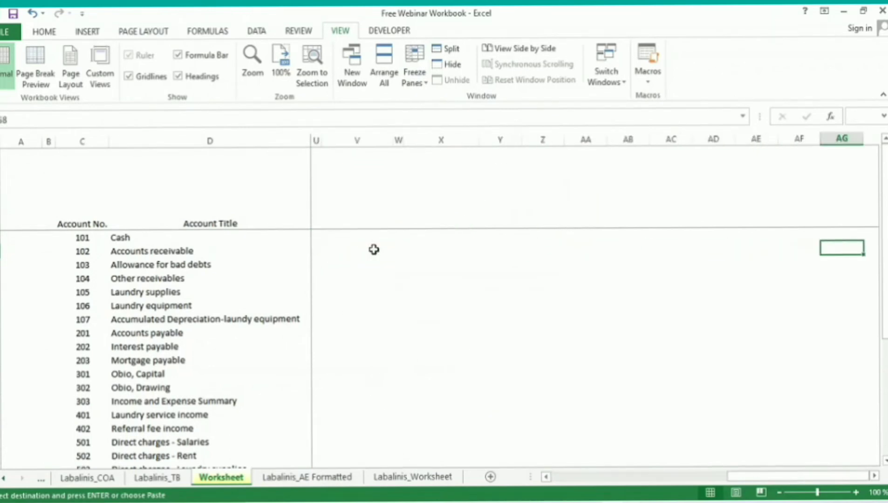
pyautogui.press('Left')
pyautogui.press('Left')
pyautogui.press('Left')
pyautogui.press('Left')
pyautogui.press('Left')
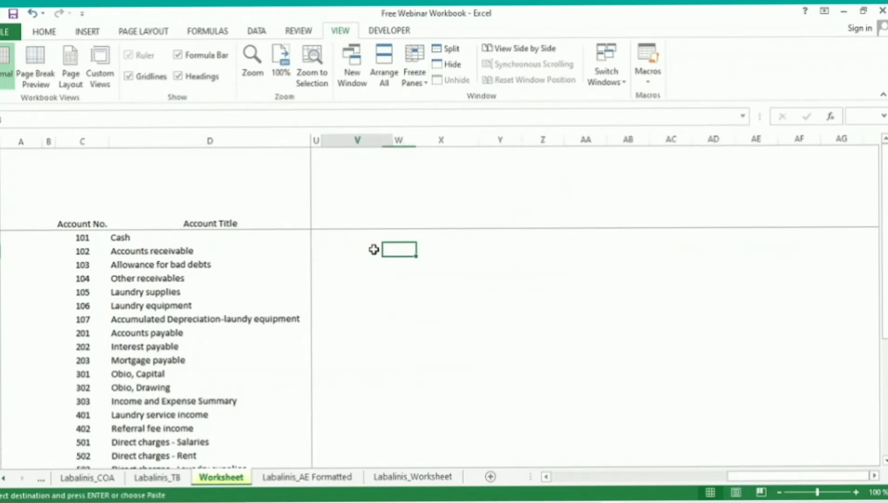
pyautogui.press('Home')
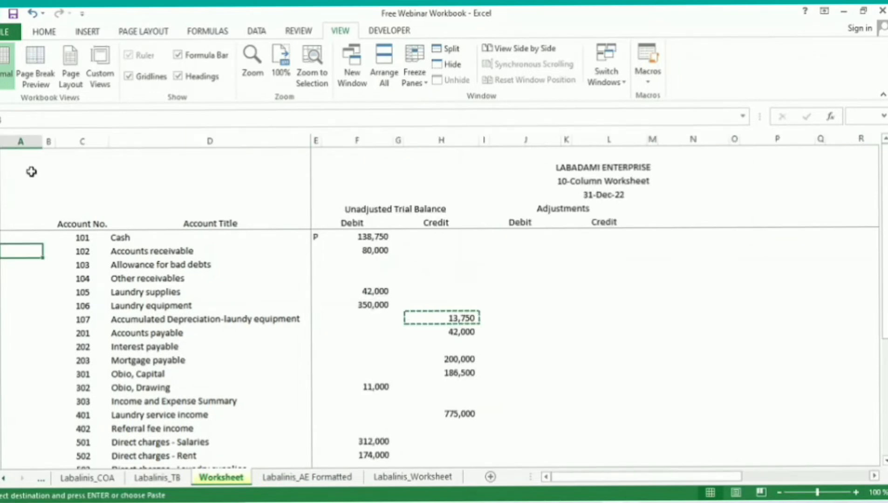
pyautogui.moveTo(77, 141); pyautogui.dragTo(258, 141)
pyautogui.click(379, 239)
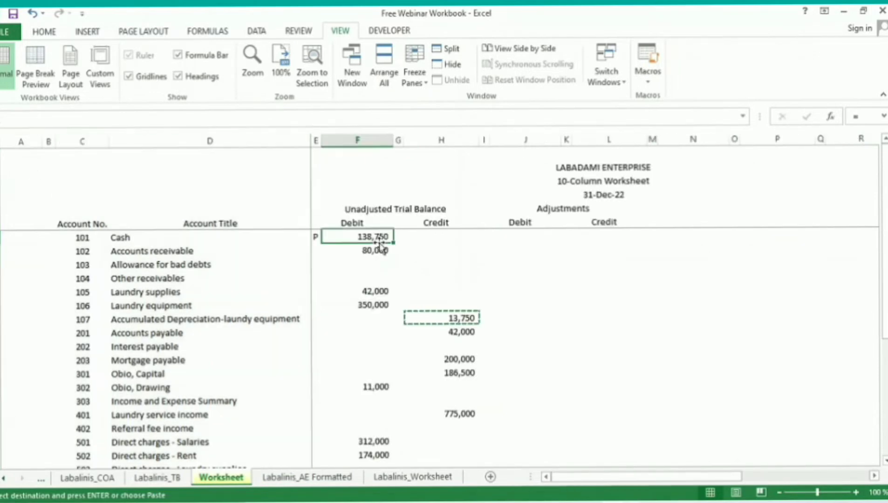
pyautogui.press('Down')
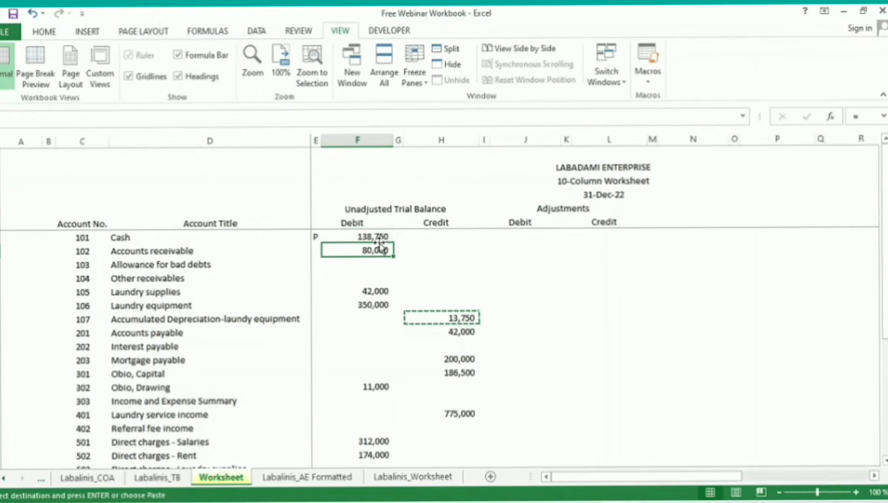
pyautogui.hotkey('ctrl', 'Down')
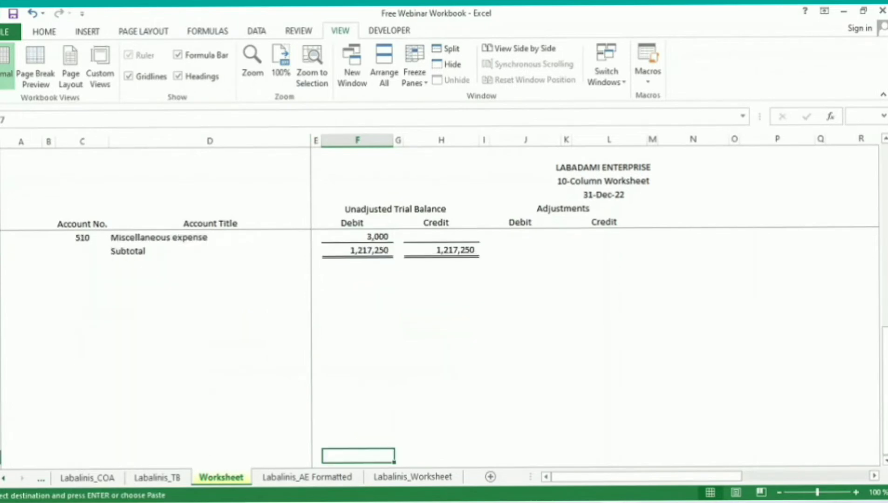
pyautogui.click(344, 330)
pyautogui.scroll(5, 345, 329)
pyautogui.scroll(3, 345, 330)
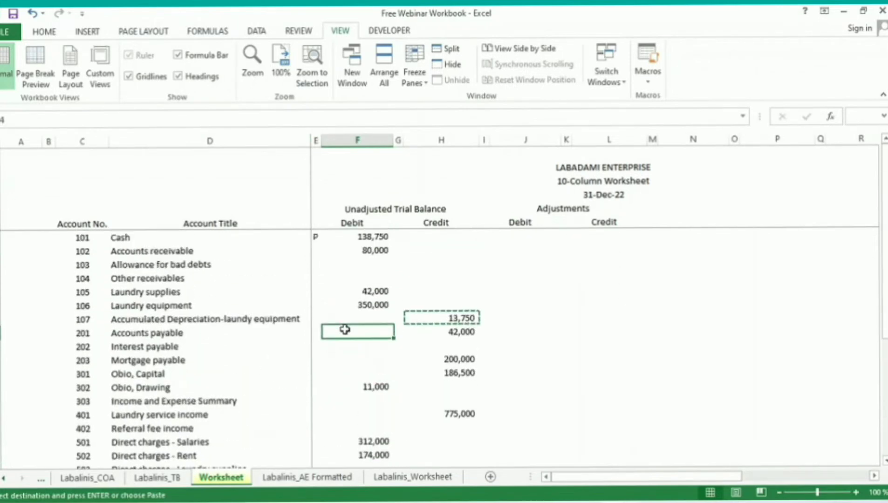
pyautogui.press('Right')
pyautogui.press('Right')
pyautogui.press('Right')
pyautogui.press('Up')
pyautogui.press('Right')
pyautogui.press('Right')
pyautogui.press('Up')
pyautogui.press('Up')
pyautogui.press('Up')
pyautogui.press('Up')
pyautogui.press('Up')
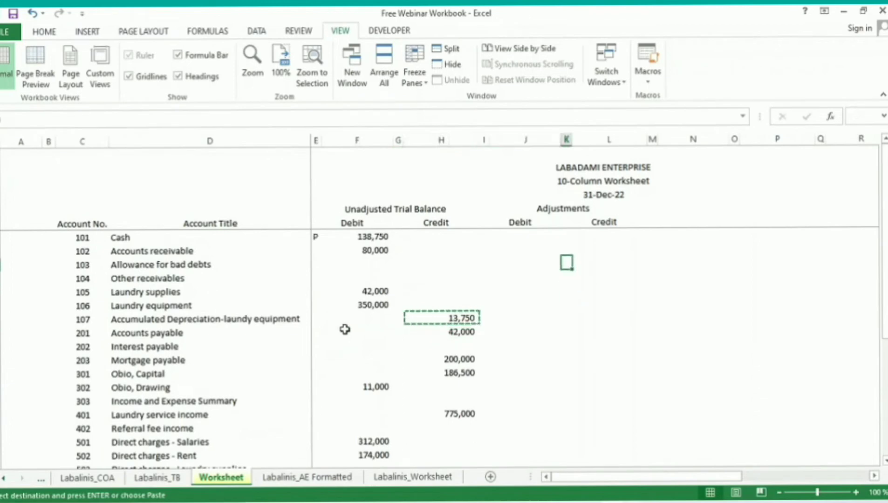
pyautogui.press('Up')
pyautogui.press('Up')
pyautogui.press('Up')
pyautogui.press('Left')
pyautogui.press('Down')
pyautogui.press('Down')
pyautogui.press('Right')
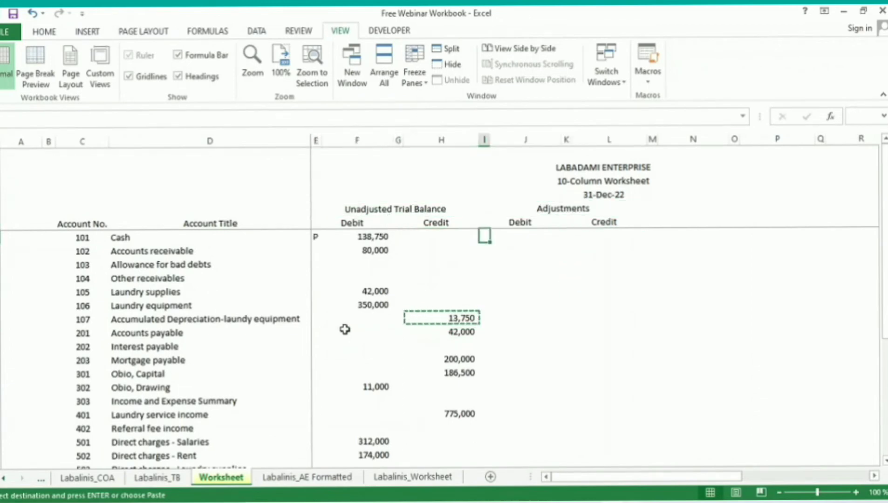
pyautogui.press('Right')
pyautogui.press('Right')
pyautogui.press('Left')
pyautogui.press('Right')
pyautogui.press('Right')
pyautogui.press('Right')
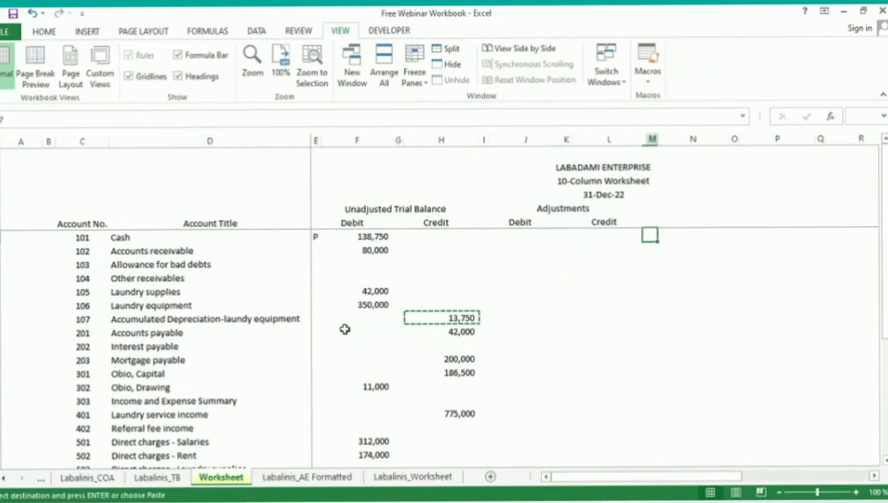
pyautogui.press('Right')
pyautogui.press('Right')
pyautogui.press('Right')
pyautogui.press('Right')
pyautogui.press('Right')
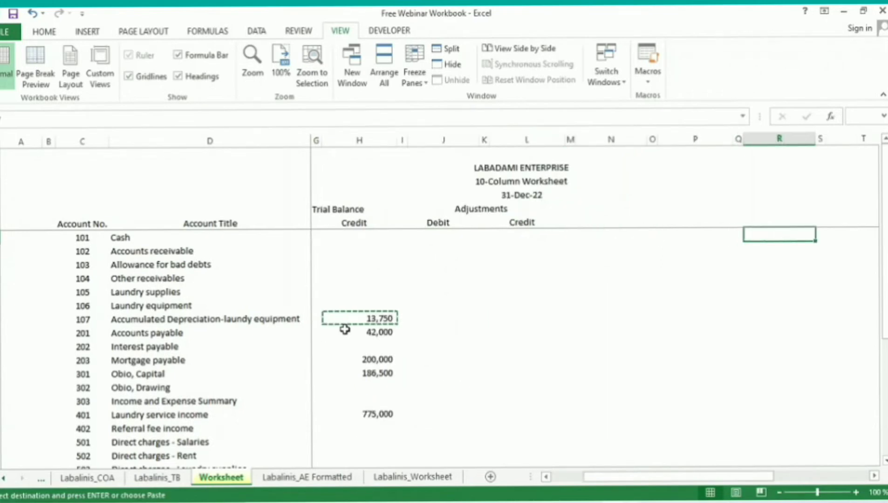
pyautogui.press('Left')
pyautogui.press('Left')
pyautogui.press('Left')
pyautogui.press('Left')
pyautogui.press('Left')
pyautogui.press('Right')
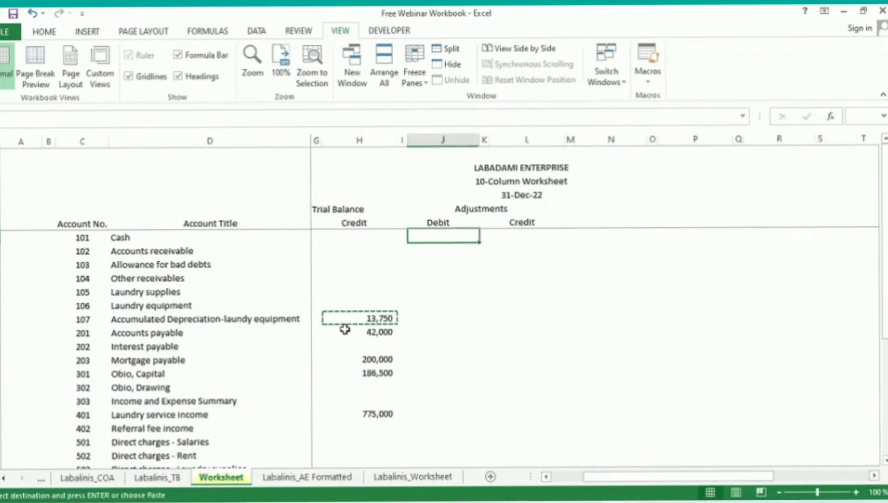
pyautogui.press('Down')
pyautogui.press('Down')
pyautogui.press('Down')
pyautogui.press('Down')
pyautogui.press('Down')
pyautogui.press('Down')
pyautogui.press('Down')
pyautogui.press('Down')
pyautogui.press('Down')
pyautogui.press('Down')
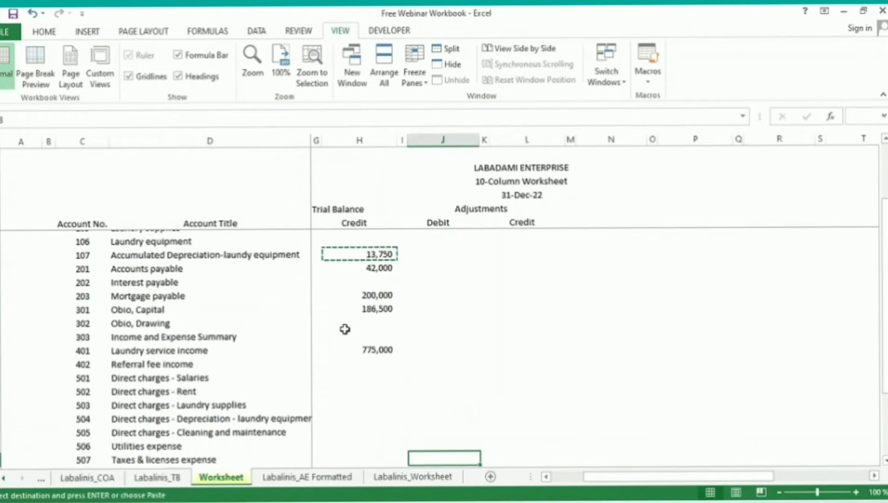
pyautogui.press('Down')
pyautogui.press('Down')
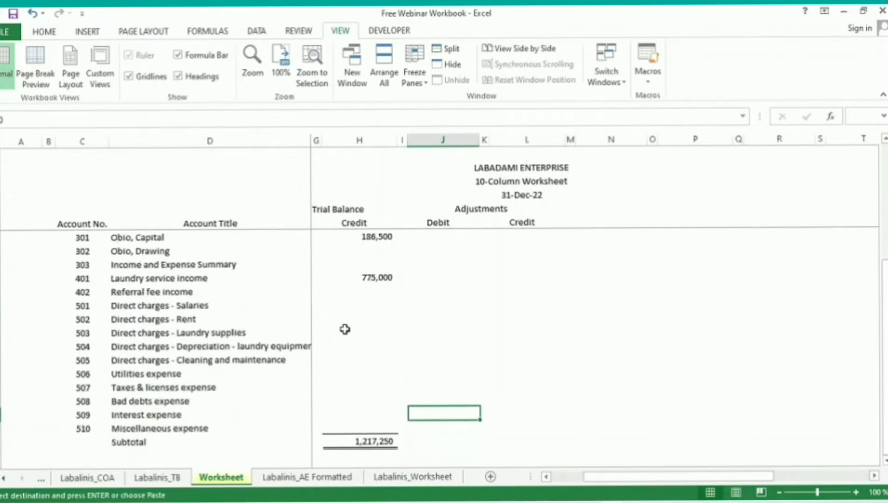
pyautogui.press('Up')
pyautogui.hotkey('shift', 'space')
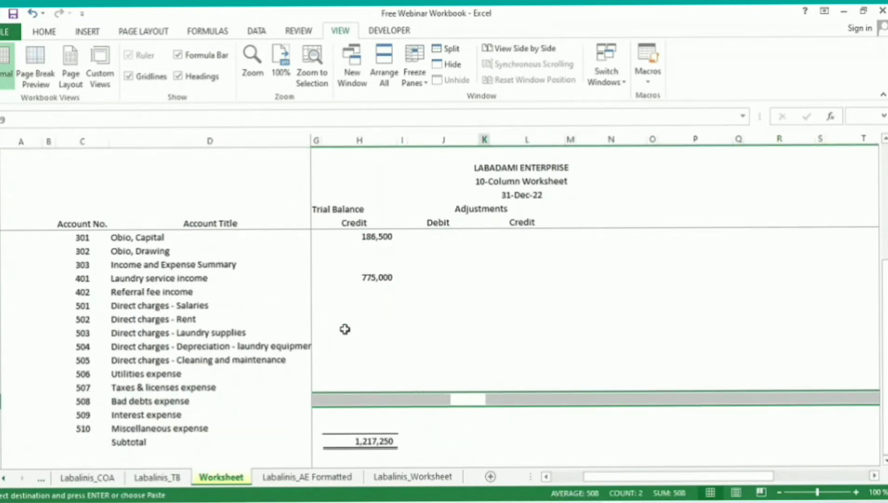
# Step: Link the Bad debts expense Adjustments debit to the journal's 5,600 debit
pyautogui.write('=')
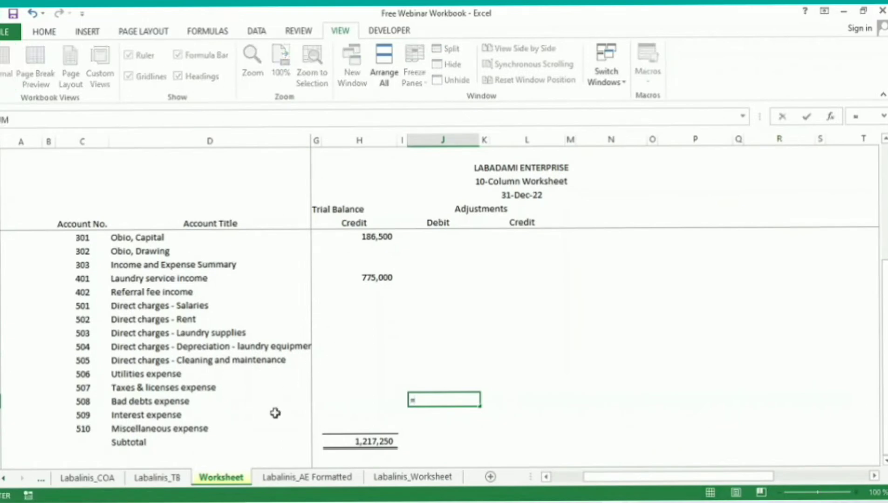
pyautogui.click(280, 482)
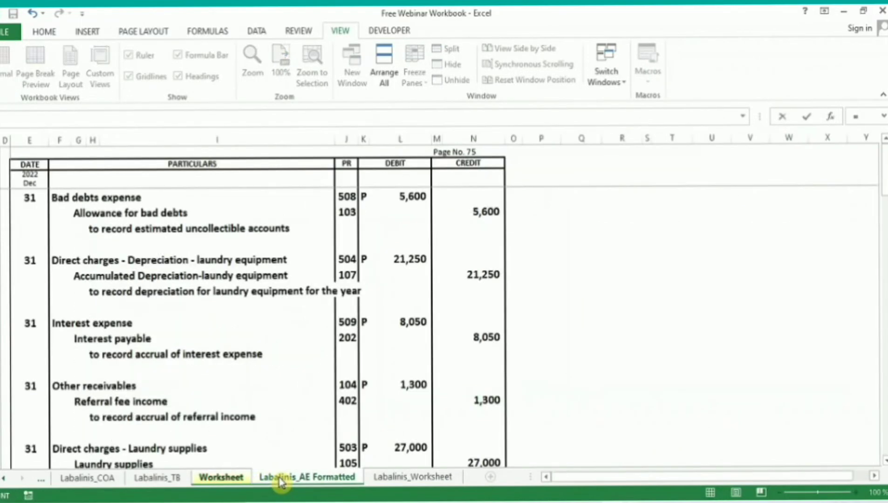
pyautogui.click(410, 197)
pyautogui.press('Return')
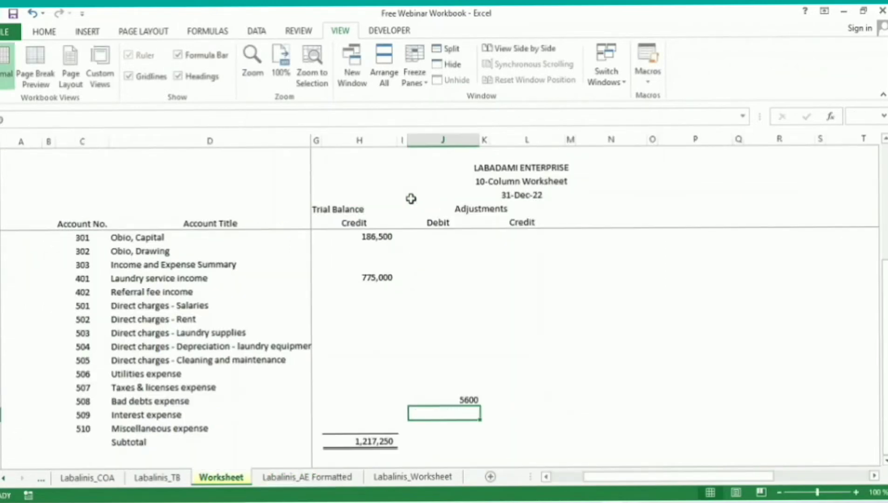
# Step: Link the Allowance for bad debts Adjustments credit to the journal's 5,600 credit
pyautogui.press('Up')
pyautogui.press('Up')
pyautogui.press('Up')
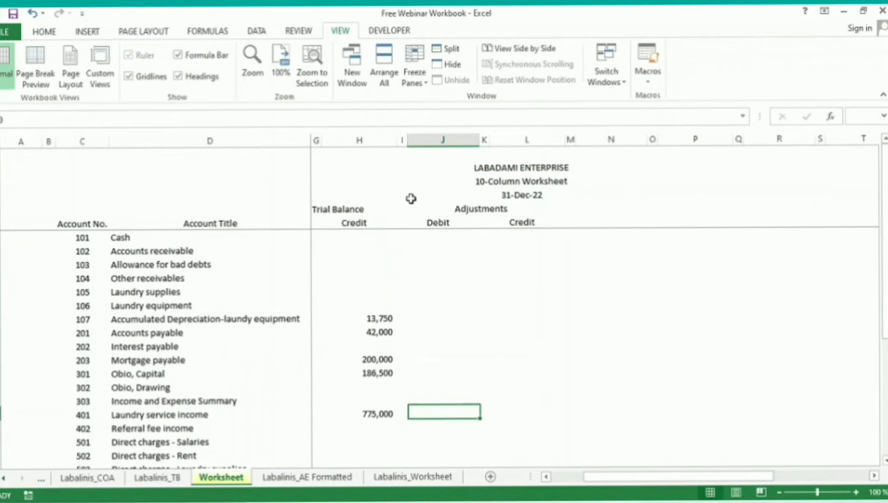
pyautogui.press('Up')
pyautogui.press('Up')
pyautogui.press('Up')
pyautogui.press('Up')
pyautogui.press('Up')
pyautogui.press('Up')
pyautogui.press('Up')
pyautogui.press('Up')
pyautogui.press('Up')
pyautogui.press('Up')
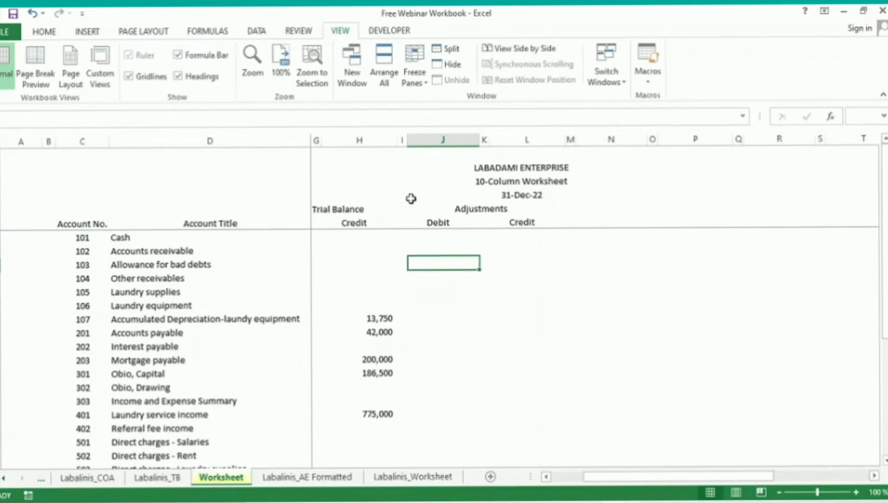
pyautogui.press('Right')
pyautogui.press('Right')
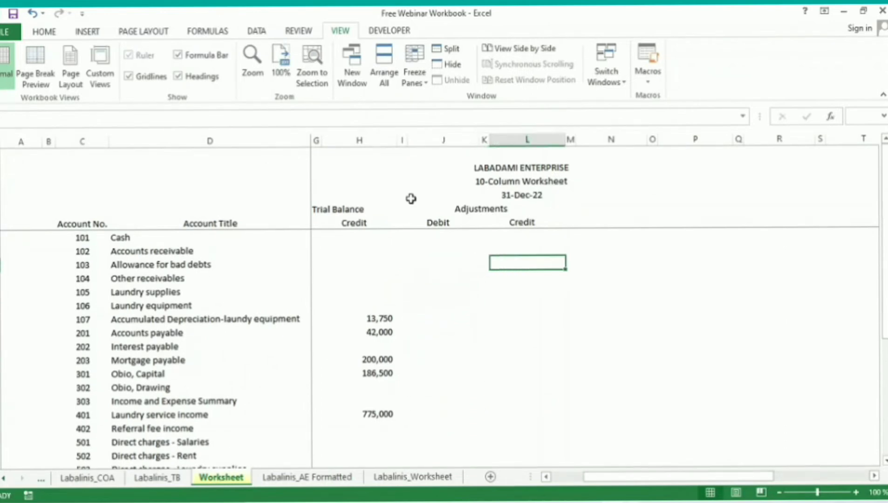
pyautogui.write('=')
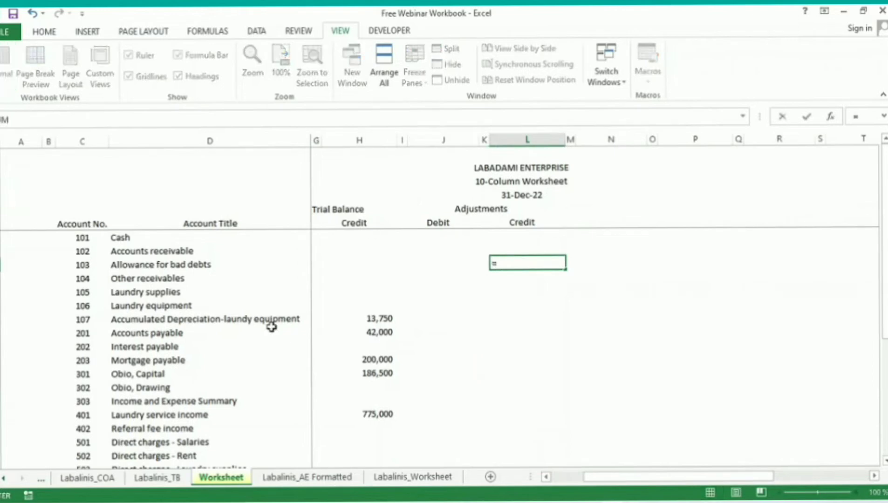
pyautogui.click(306, 480)
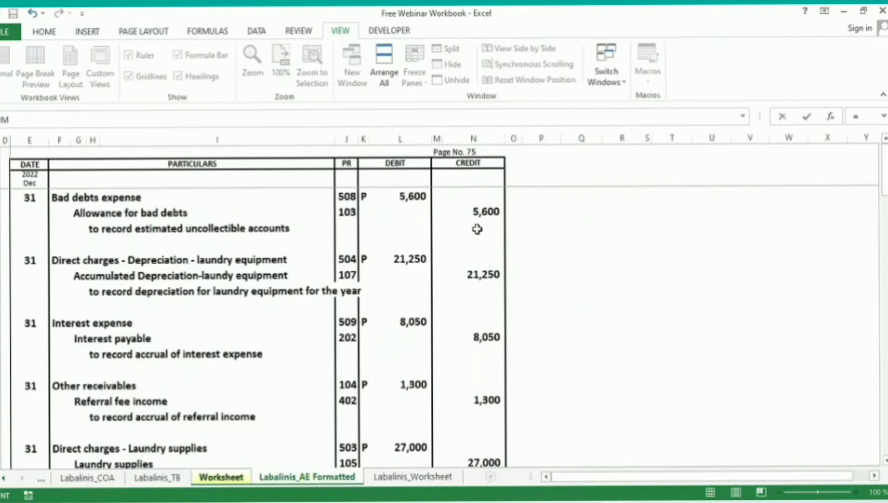
pyautogui.click(487, 213)
pyautogui.press('Return')
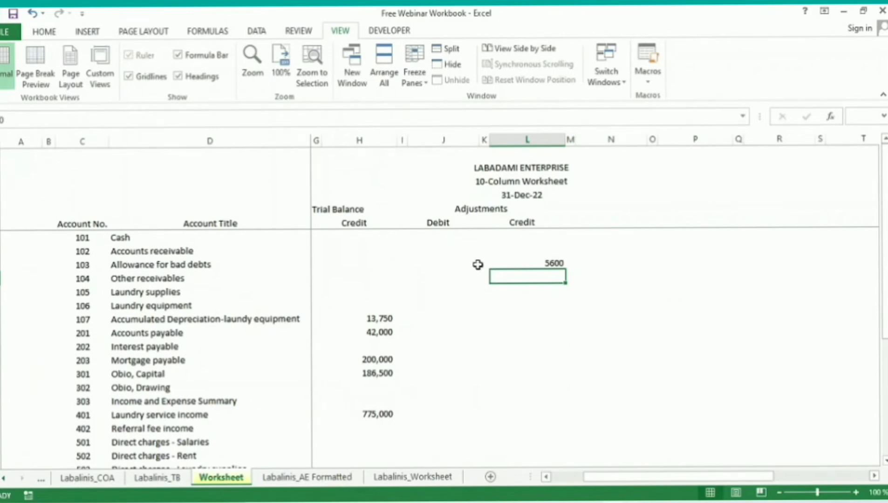
# Step: Review the Accumulated Depreciation entry in the journal, then return to the Worksheet
pyautogui.click(334, 480)
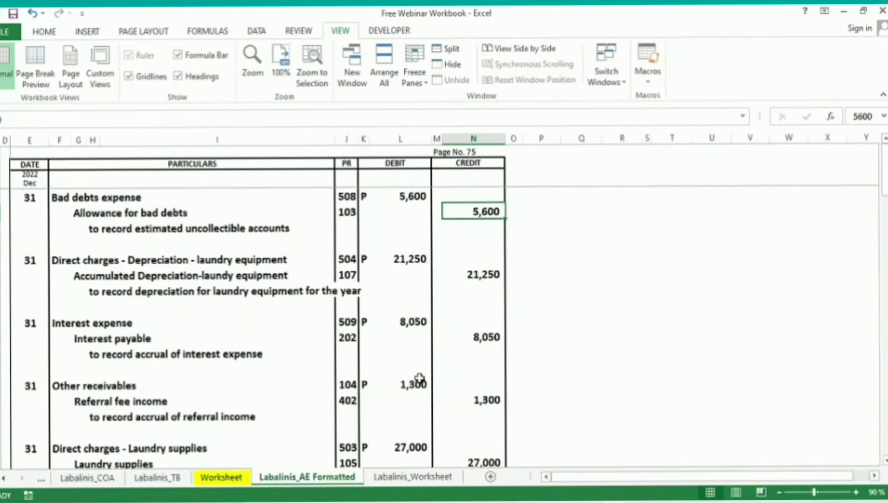
pyautogui.click(121, 271)
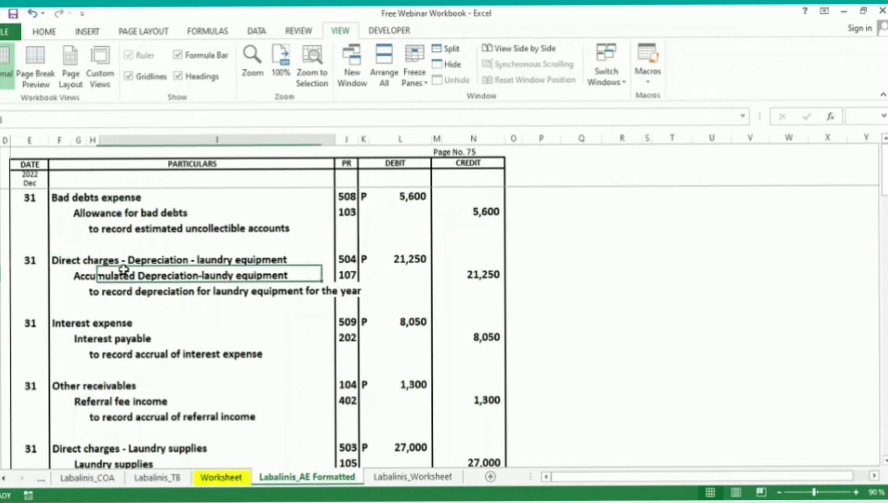
pyautogui.click(44, 280)
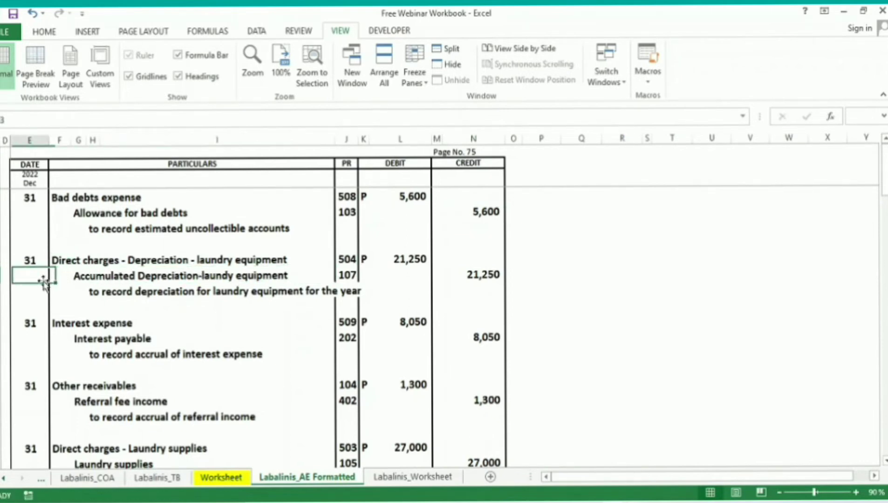
pyautogui.click(79, 276)
pyautogui.click(211, 275)
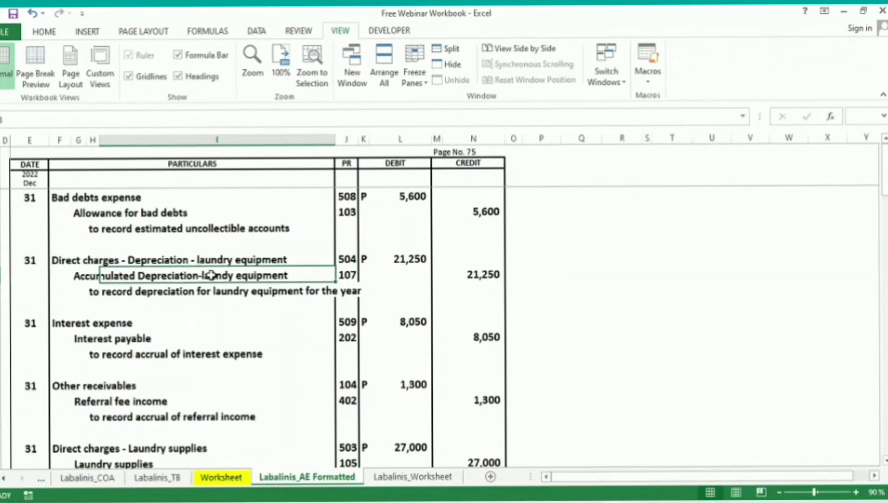
pyautogui.hotkey('ctrl', 'pageup')
# Step: Link account 504's Adjustments debit to the journal's 21,250 depreciation debit
pyautogui.press('Down')
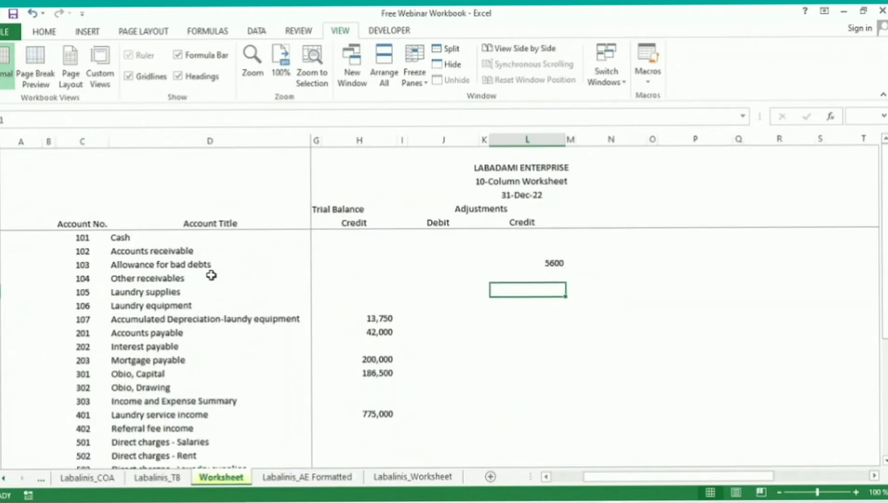
pyautogui.press('Down')
pyautogui.press('Down')
pyautogui.press('Down')
pyautogui.press('Down')
pyautogui.press('Down')
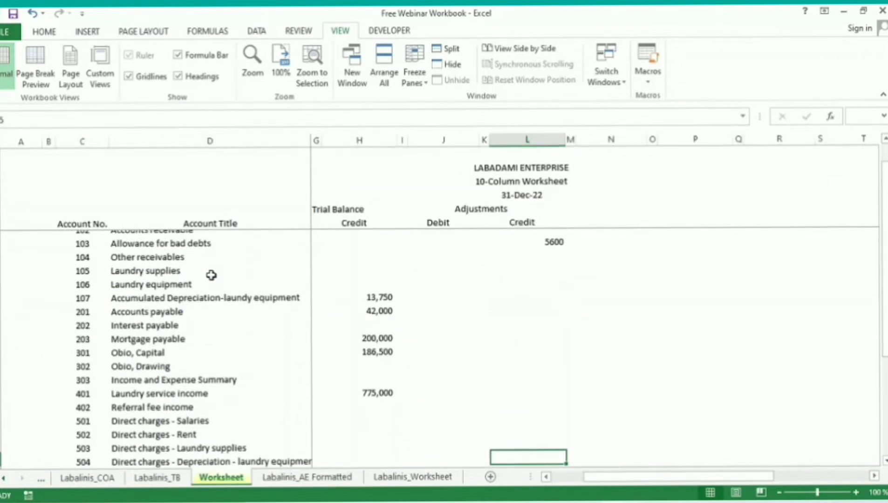
pyautogui.press('Down')
pyautogui.press('Down')
pyautogui.press('Down')
pyautogui.press('Left')
pyautogui.press('Left')
pyautogui.press('Up')
pyautogui.press('Up')
pyautogui.press('Up')
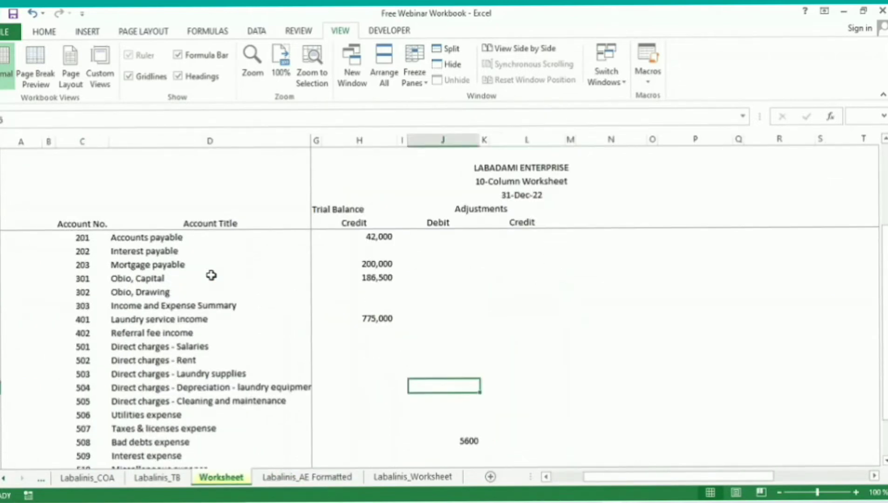
pyautogui.press('Left')
pyautogui.hotkey('shift', 'space')
pyautogui.press('Right')
pyautogui.write('=')
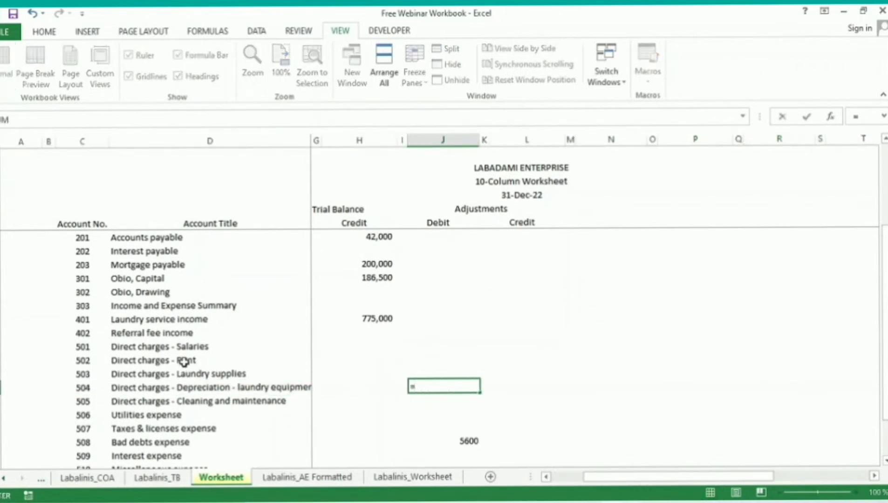
pyautogui.click(291, 477)
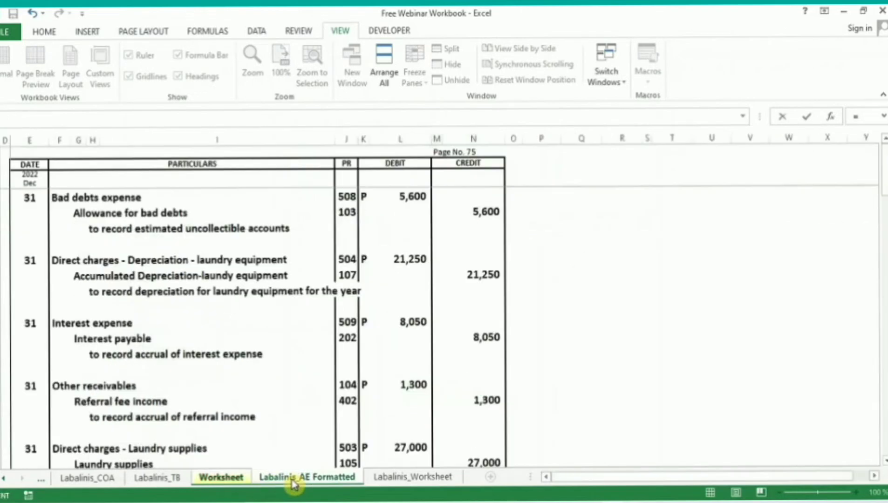
pyautogui.click(409, 260)
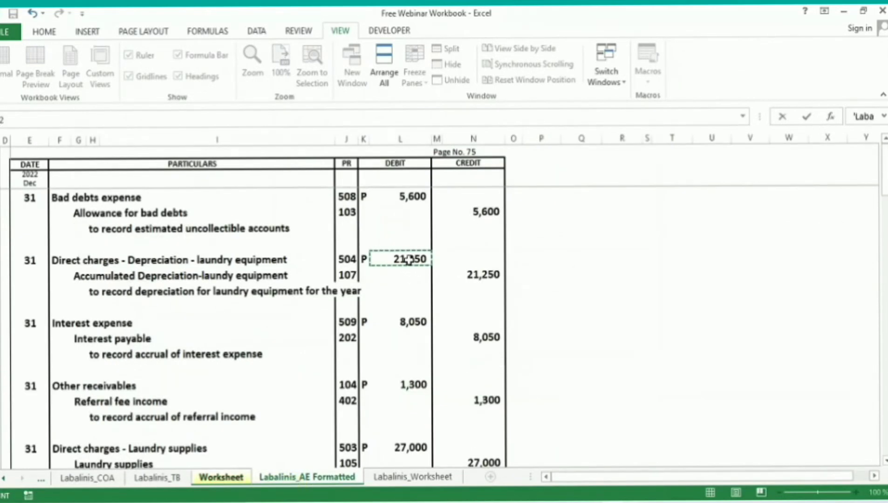
pyautogui.press('Return')
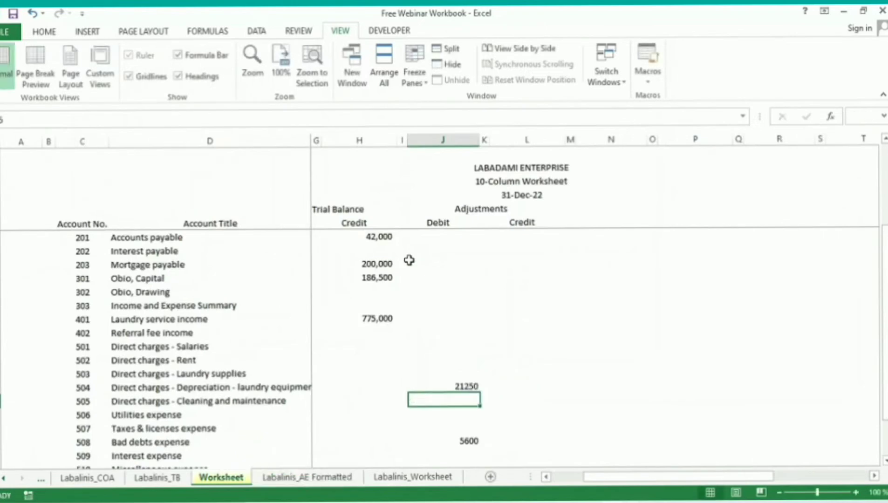
# Step: Link account 107's Adjustments credit to the journal's 21,250 accumulated depreciation credit
pyautogui.press('Up')
pyautogui.press('Up')
pyautogui.press('Up')
pyautogui.press('Up')
pyautogui.press('Up')
pyautogui.press('Up')
pyautogui.press('Up')
pyautogui.press('Up')
pyautogui.press('Up')
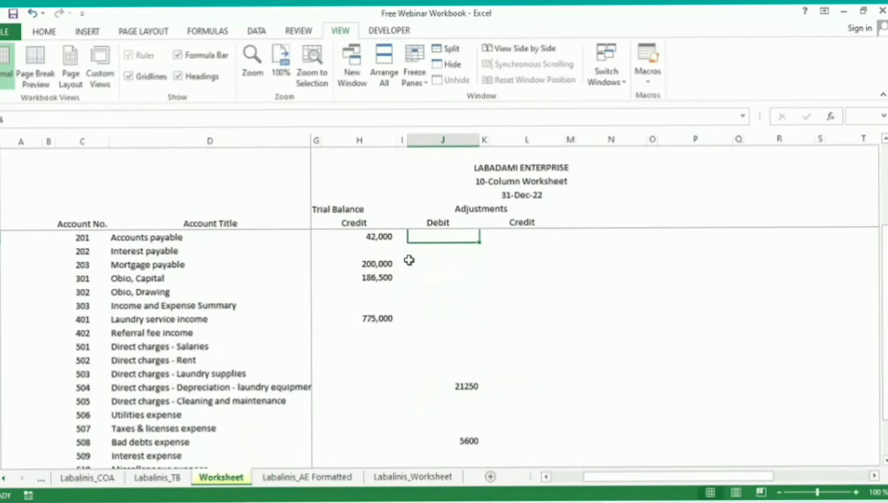
pyautogui.press('Up')
pyautogui.press('Up')
pyautogui.press('Up')
pyautogui.press('Down')
pyautogui.press('Down')
pyautogui.press('Down')
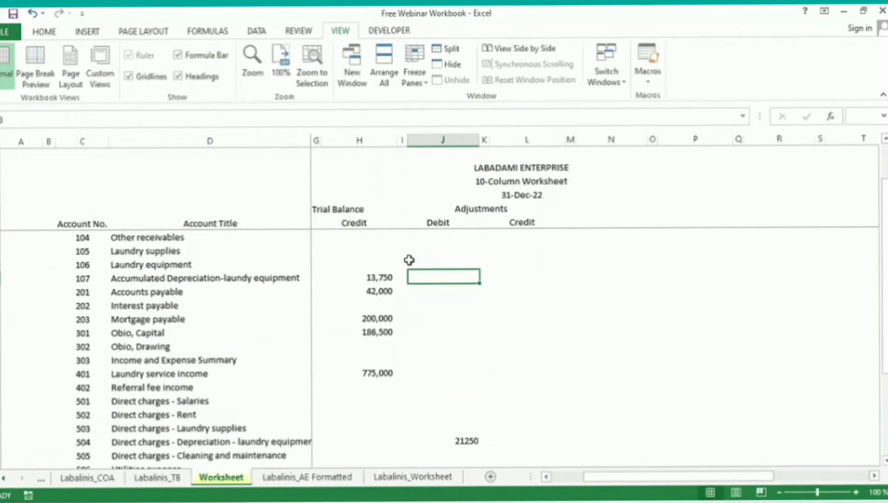
pyautogui.hotkey('shift', 'space')
pyautogui.press('Right')
pyautogui.press('Right')
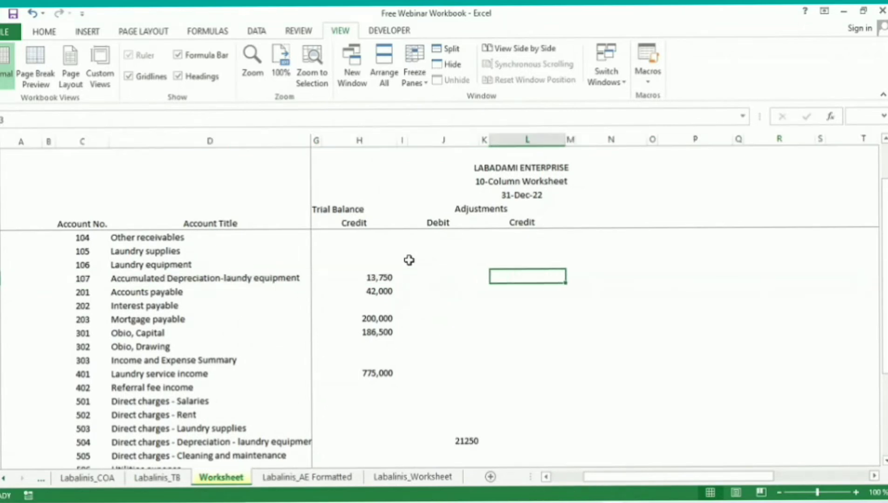
pyautogui.write('=')
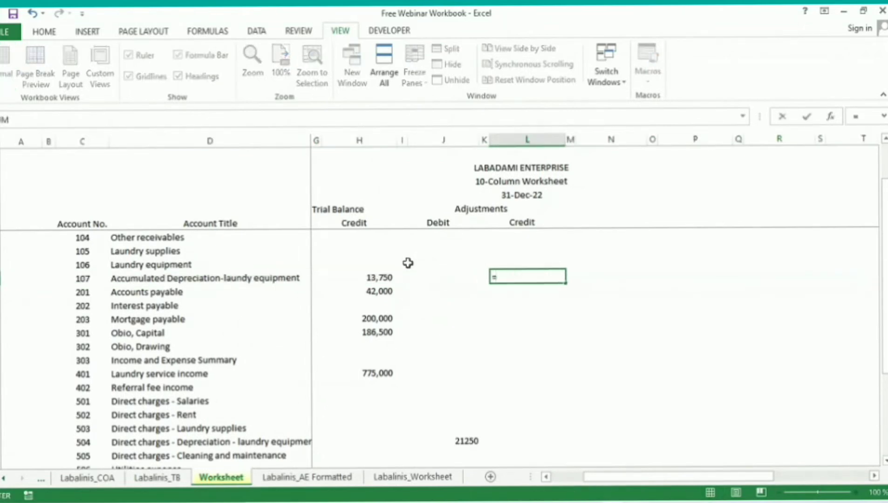
pyautogui.click(325, 478)
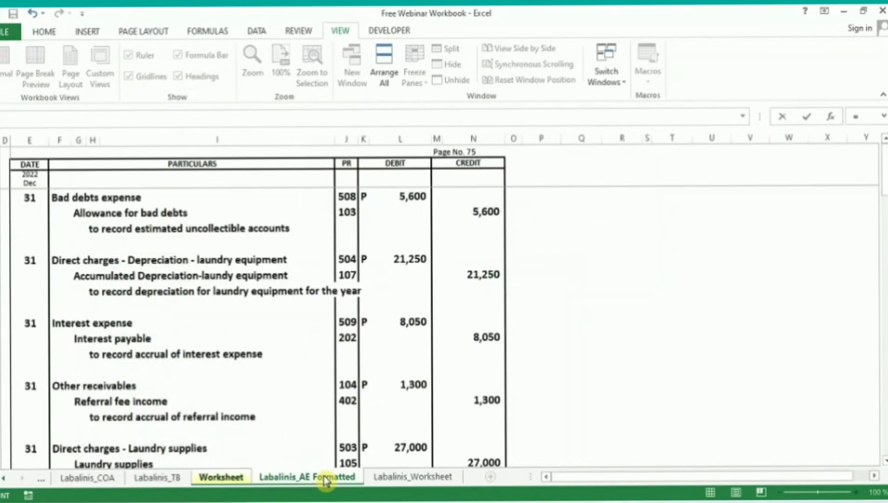
pyautogui.click(483, 284)
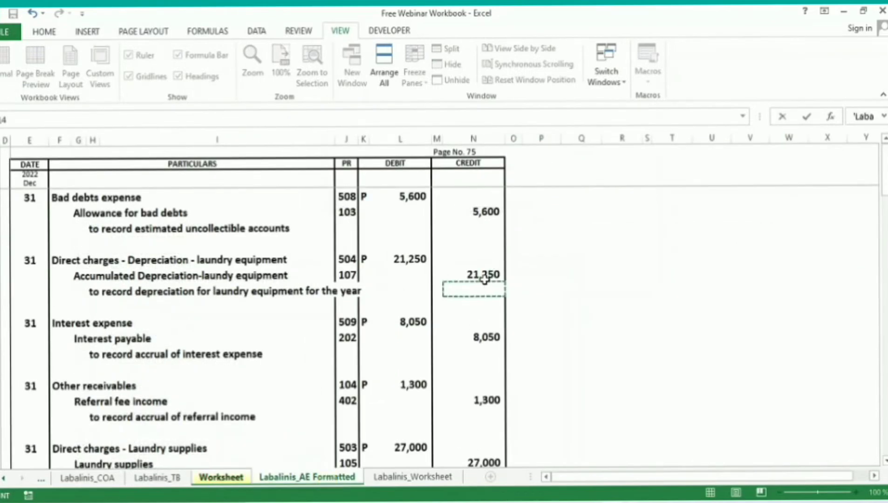
pyautogui.click(485, 273)
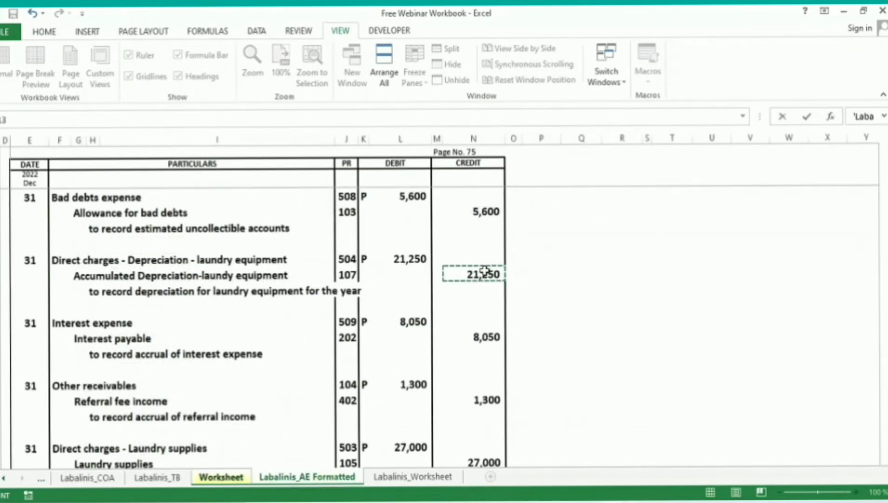
pyautogui.press('Return')
pyautogui.press('Up')
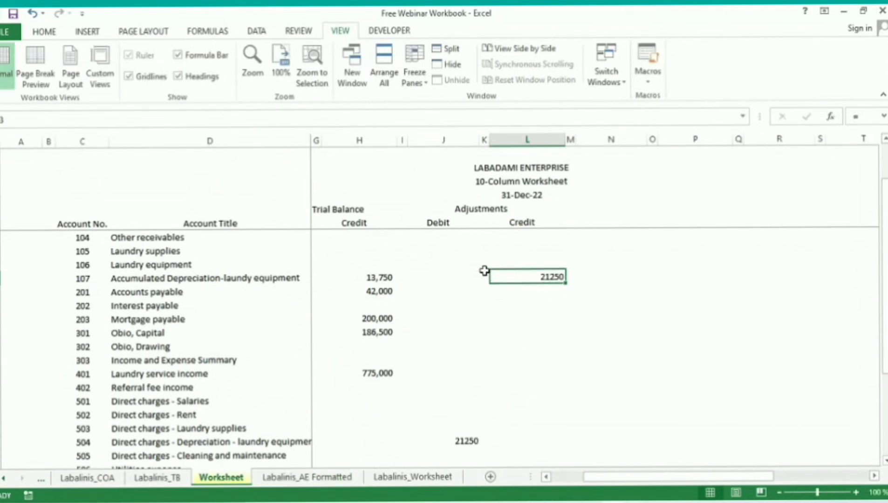
pyautogui.press('Down')
pyautogui.press('Down')
pyautogui.press('Up')
pyautogui.press('Up')
pyautogui.press('Down')
pyautogui.press('Down')
pyautogui.press('Down')
pyautogui.press('Down')
pyautogui.press('Down')
pyautogui.press('Down')
pyautogui.press('Down')
pyautogui.press('Down')
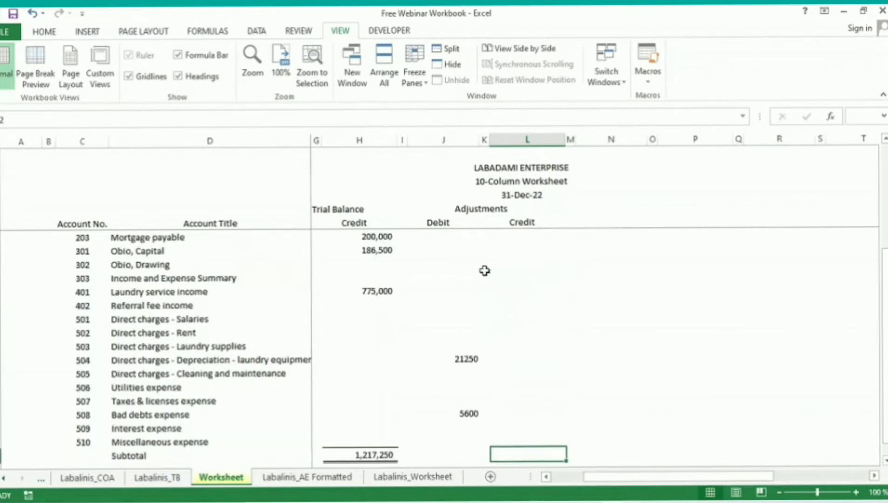
pyautogui.hotkey('ctrl', 'pagedown')
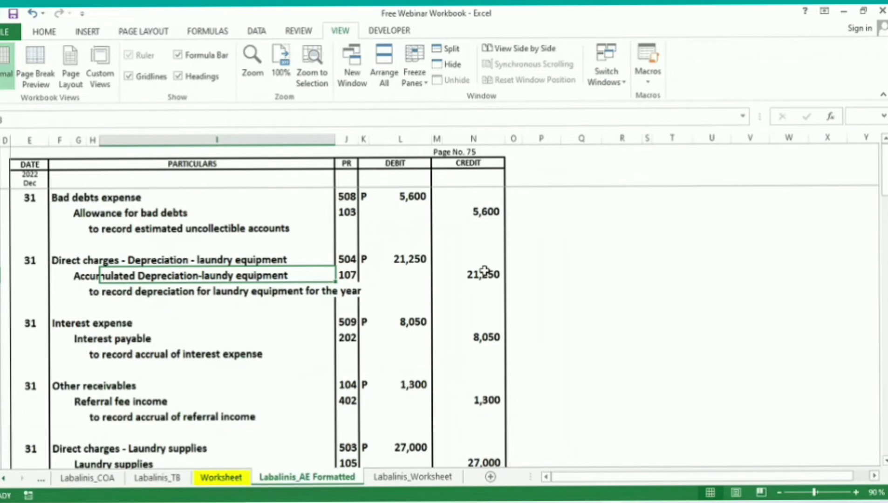
# Step: Link the Interest expense Adjustments debit to the journal's 8,050 debit
pyautogui.hotkey('ctrl', 'pageup')
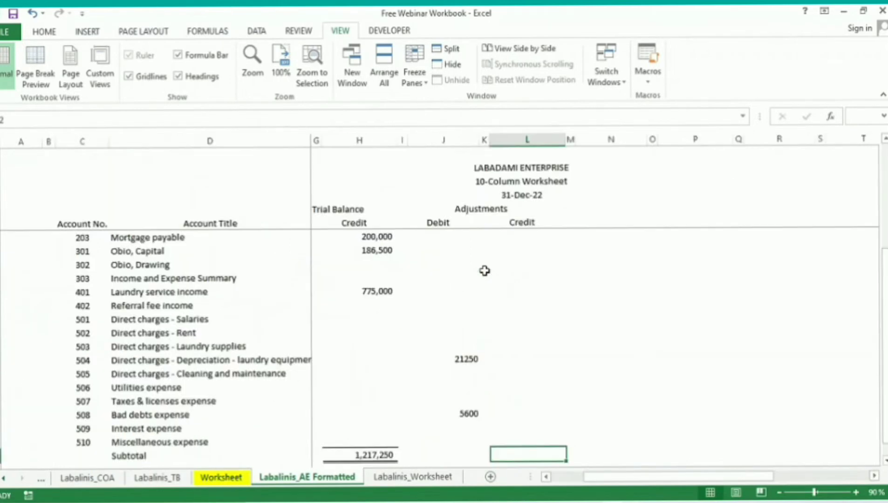
pyautogui.click(462, 426)
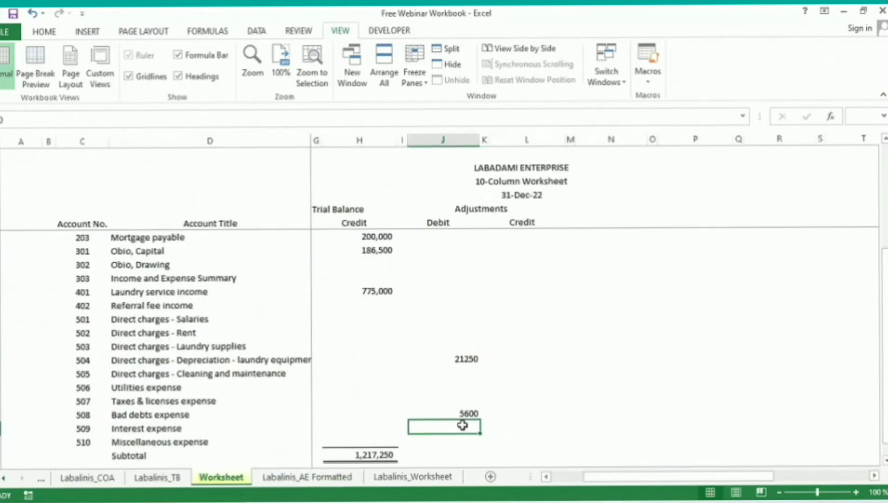
pyautogui.write('=')
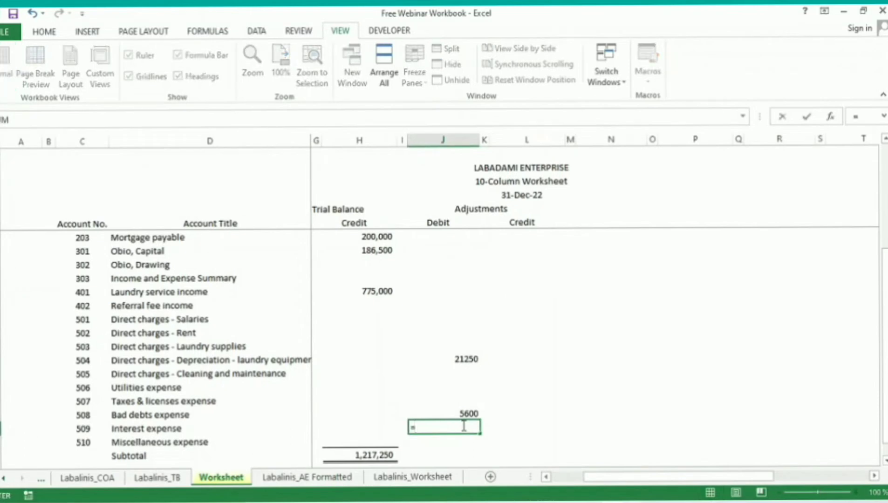
pyautogui.hotkey('ctrl', 'pagedown')
pyautogui.click(408, 321)
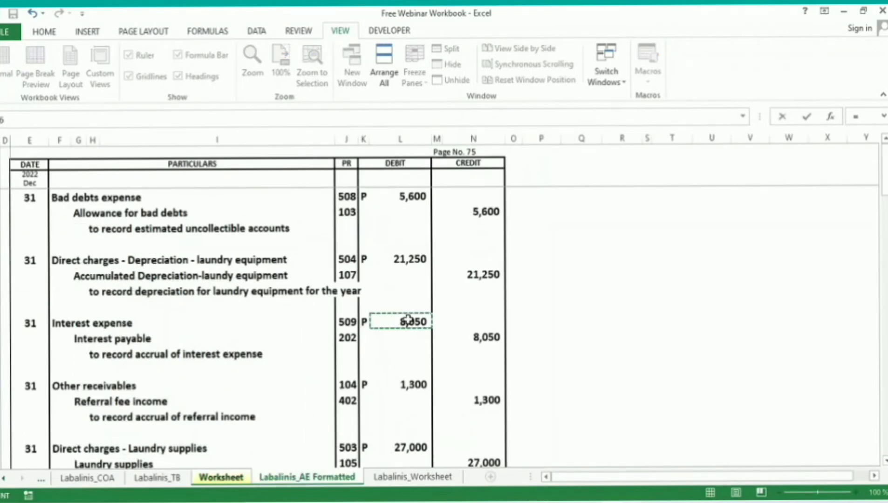
pyautogui.press('Return')
# Step: Link the Interest payable Adjustments credit to the journal's 8,050 credit
pyautogui.press('Right')
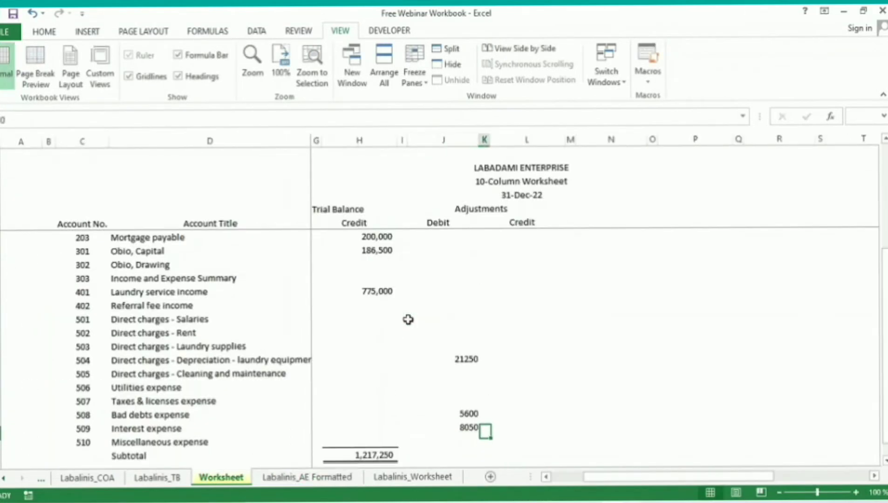
pyautogui.press('Up')
pyautogui.press('Up')
pyautogui.press('Up')
pyautogui.press('Up')
pyautogui.press('Down')
pyautogui.press('Down')
pyautogui.press('Down')
pyautogui.press('Down')
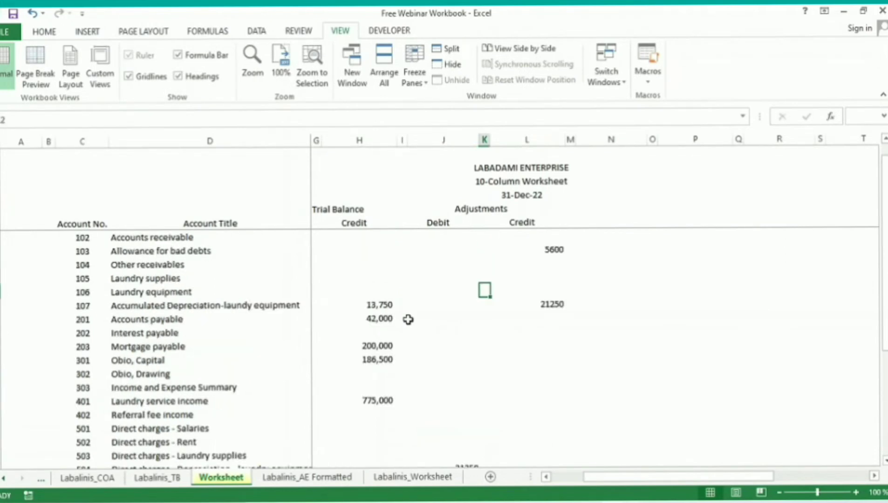
pyautogui.press('Down')
pyautogui.press('Down')
pyautogui.press('Down')
pyautogui.hotkey('shift', 'space')
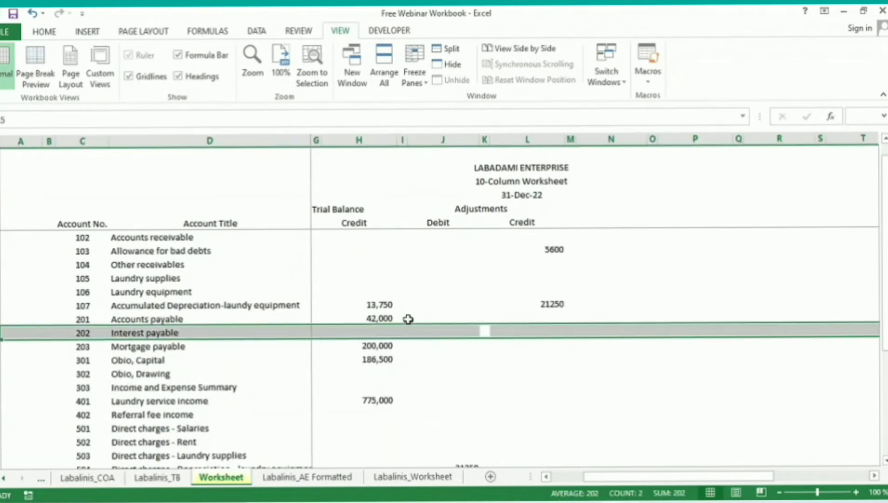
pyautogui.press('Right')
pyautogui.write('=')
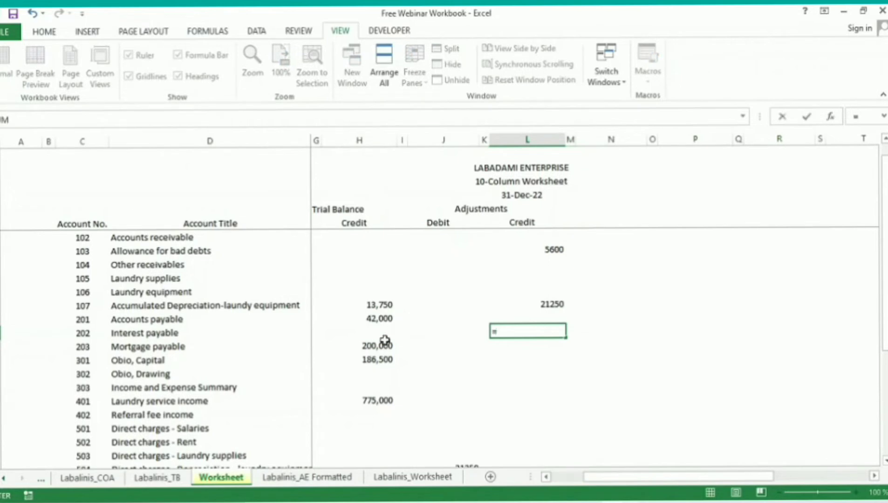
pyautogui.click(327, 484)
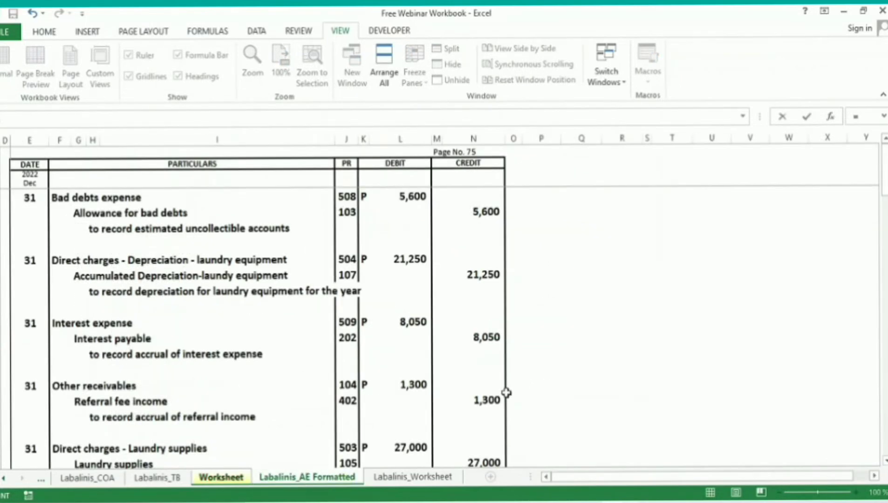
pyautogui.click(486, 342)
pyautogui.press('Return')
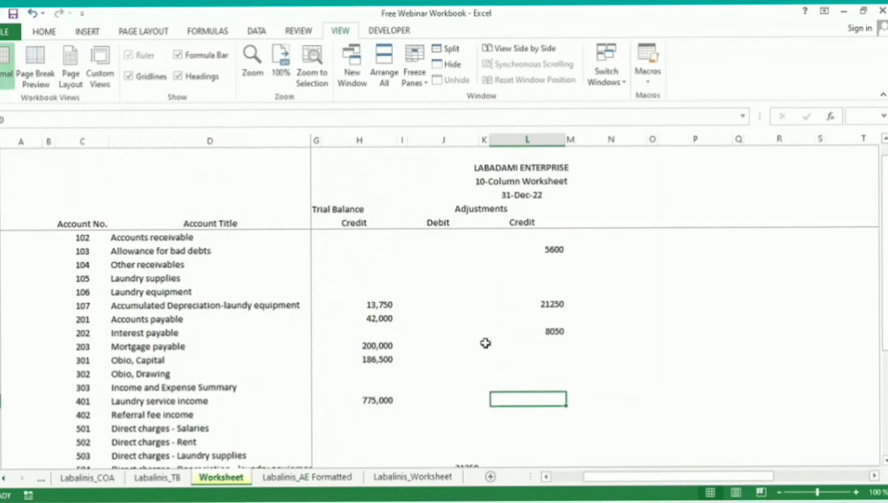
# Step: Link the Other receivables Adjustments debit to the journal's 1,300 debit
pyautogui.press('Up')
pyautogui.press('Up')
pyautogui.press('Up')
pyautogui.press('Down')
pyautogui.press('Left')
pyautogui.press('Left')
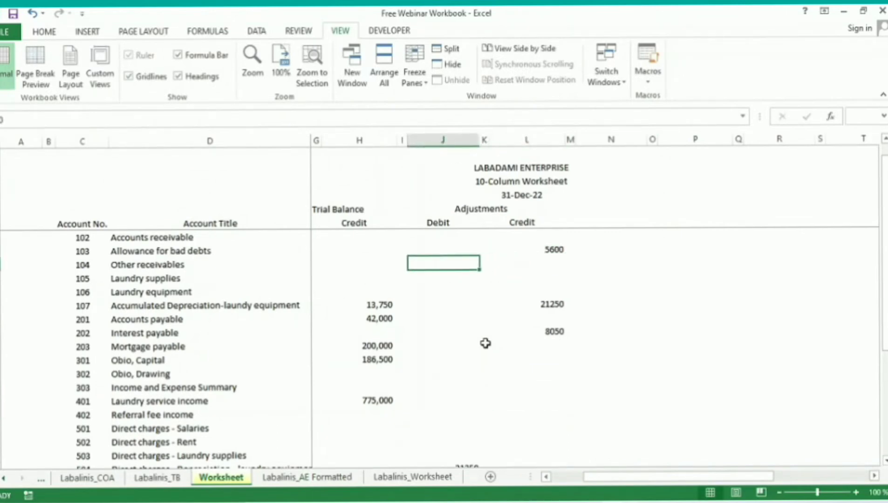
pyautogui.write('=')
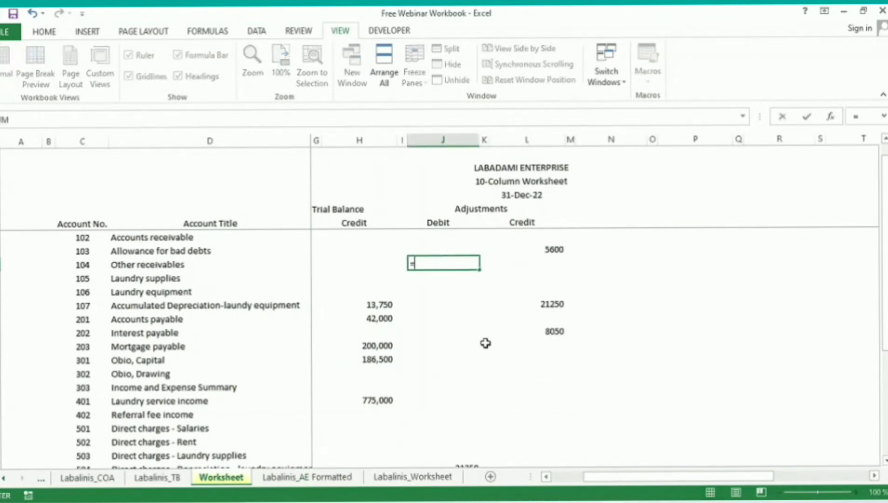
pyautogui.click(304, 478)
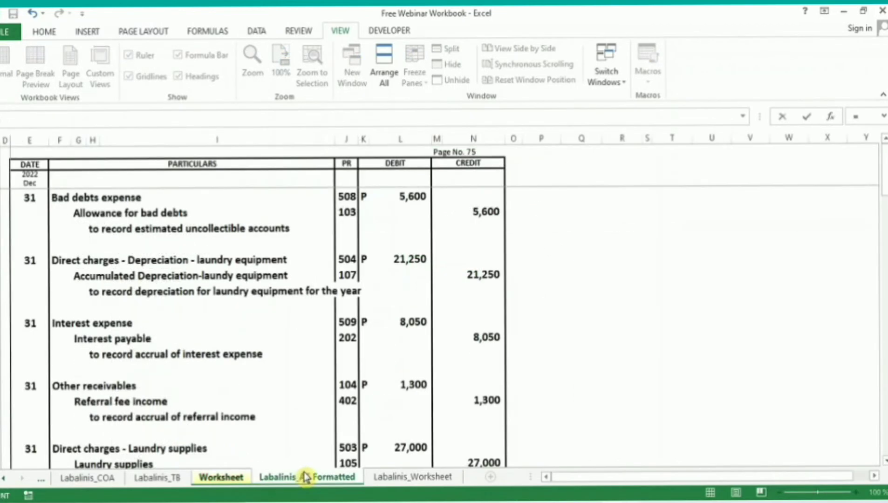
pyautogui.click(415, 384)
pyautogui.press('Return')
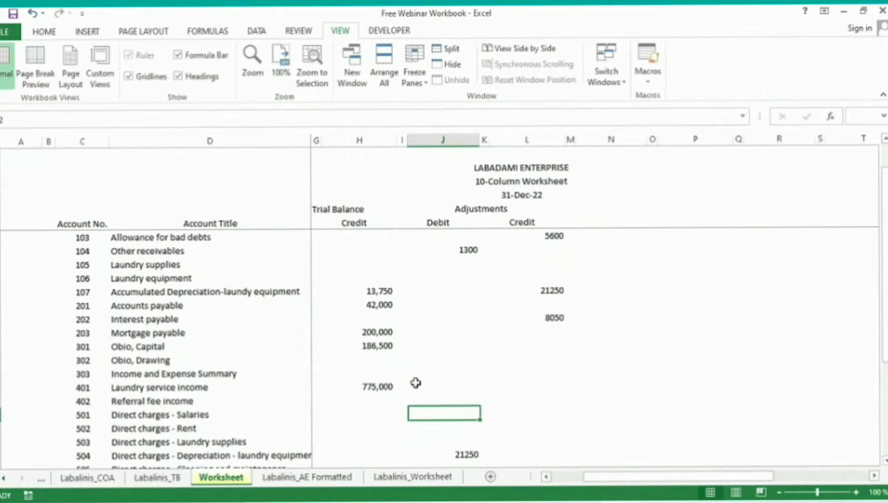
# Step: Link the Referral fee income Adjustments credit to the journal's 1,300 credit
pyautogui.press('Up')
pyautogui.hotkey('shift', 'space')
pyautogui.press('Right')
pyautogui.press('Right')
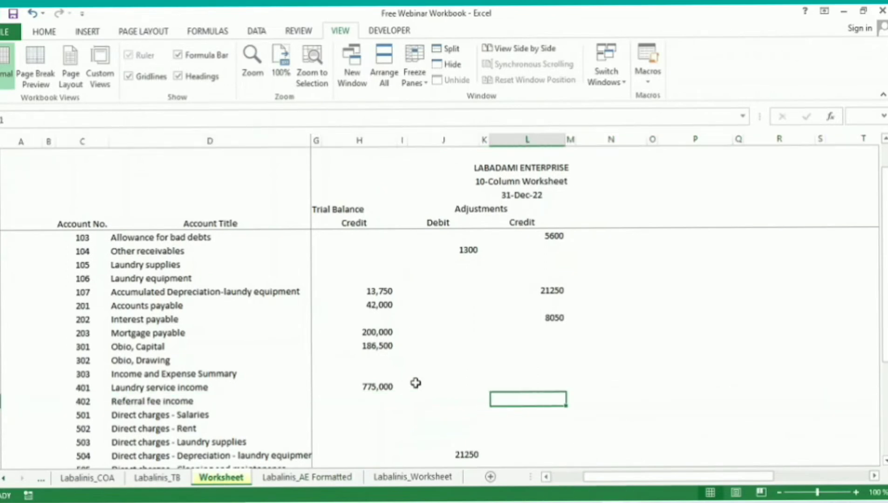
pyautogui.write('=')
pyautogui.click(312, 478)
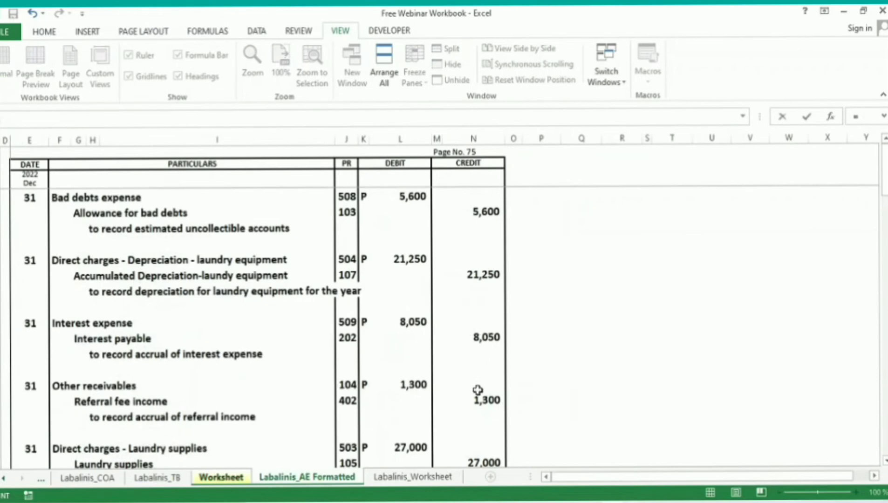
pyautogui.click(480, 398)
pyautogui.press('Return')
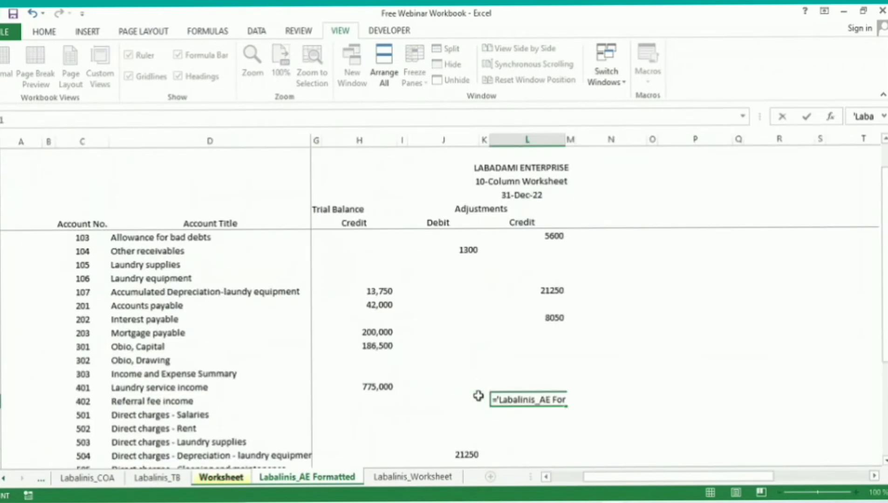
pyautogui.write('=')
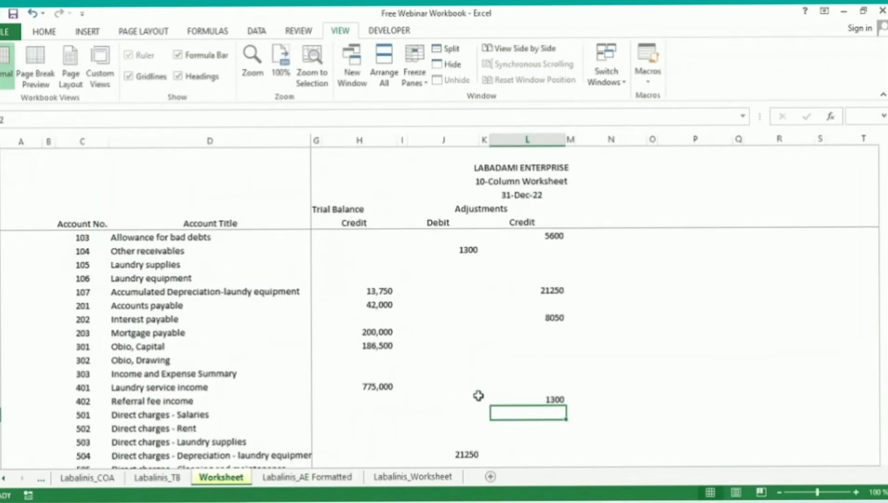
pyautogui.hotkey('ctrl', 'pageup')
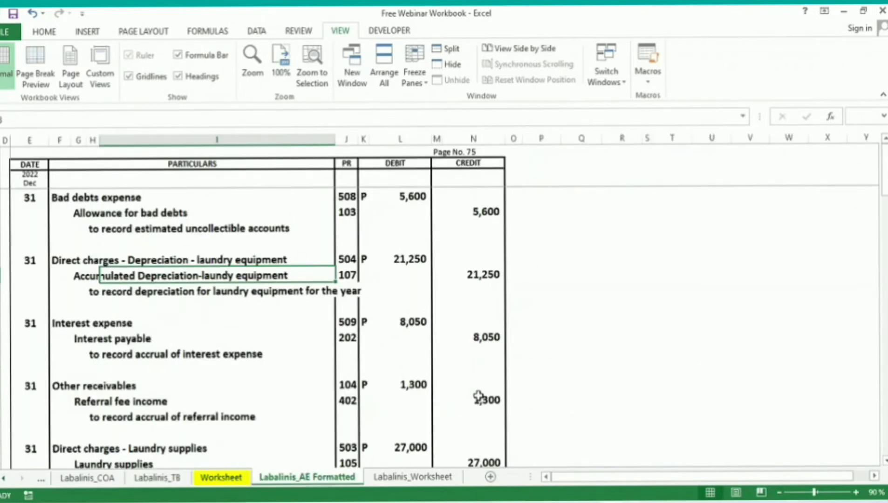
pyautogui.press('Down')
pyautogui.press('Down')
pyautogui.press('Down')
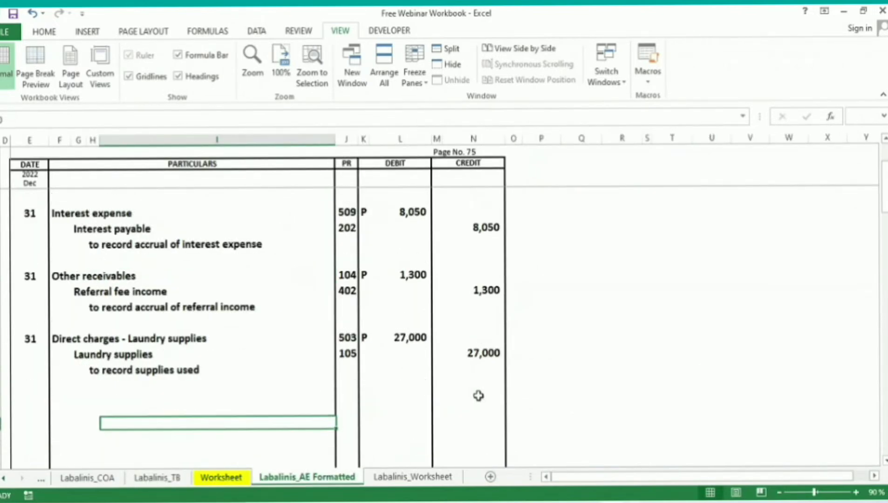
# Step: Link the 503 Direct charges - Laundry supplies debit to the journal's 27,000 debit
pyautogui.press('Up')
pyautogui.press('Up')
pyautogui.press('Up')
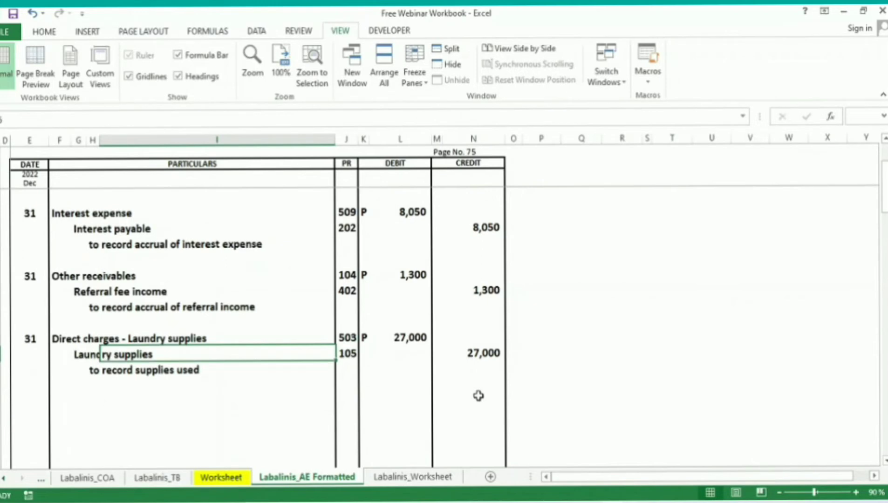
pyautogui.press('Right')
pyautogui.press('Right')
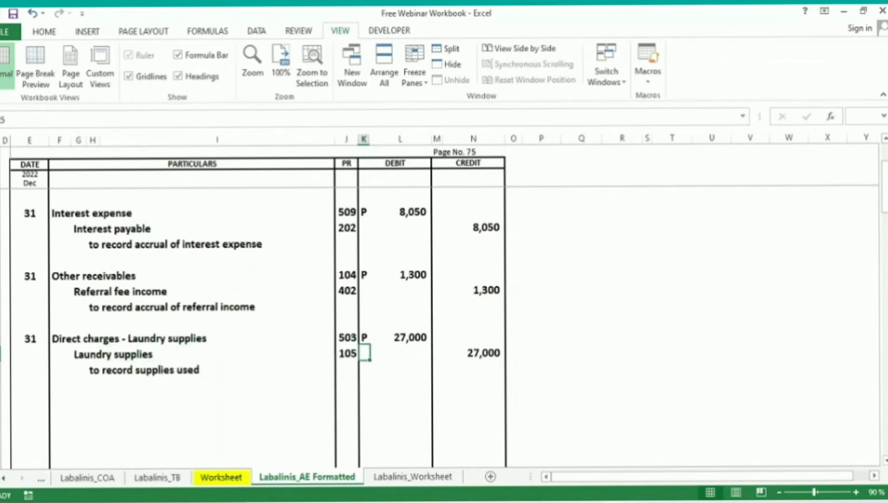
pyautogui.click(221, 477)
pyautogui.click(468, 403)
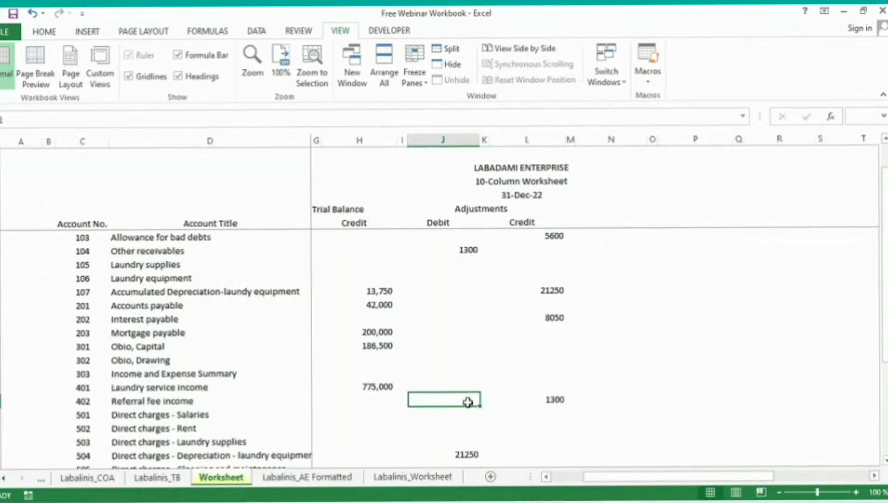
pyautogui.press('Down')
pyautogui.press('Down')
pyautogui.press('Down')
pyautogui.hotkey('shift', 'space')
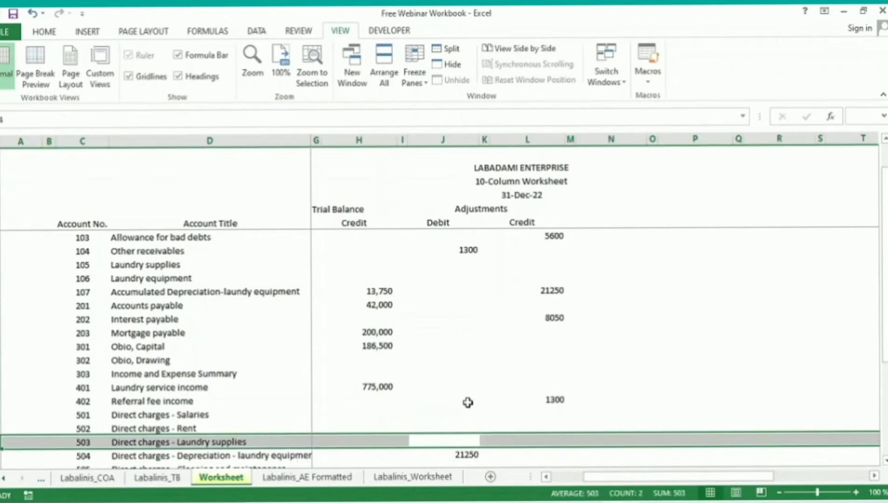
pyautogui.hotkey('shift', 'BackSpace')
pyautogui.write('=')
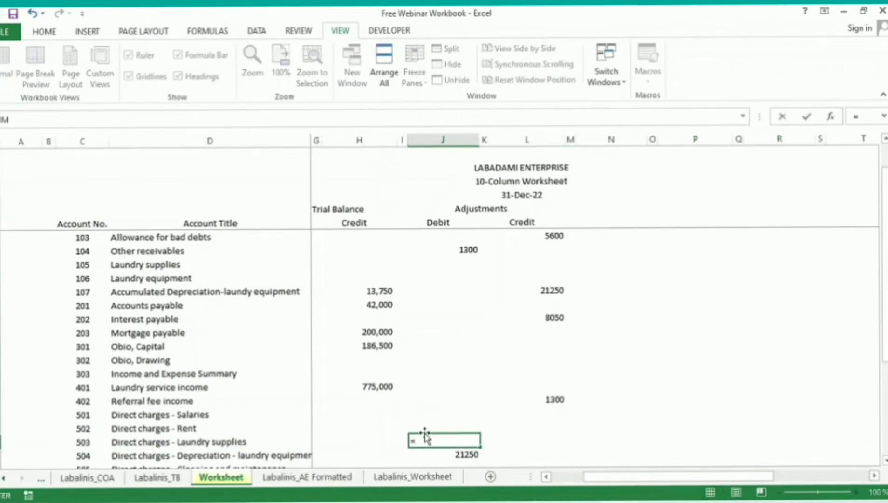
pyautogui.click(328, 478)
pyautogui.click(408, 345)
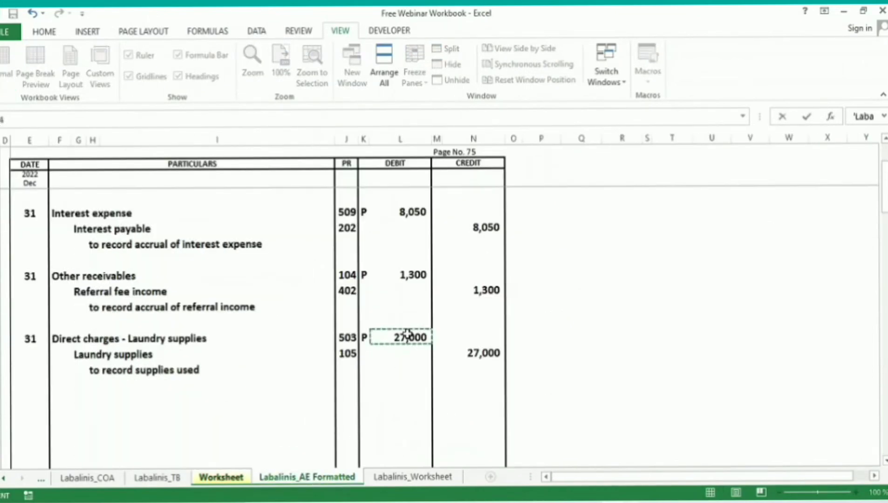
pyautogui.press('Return')
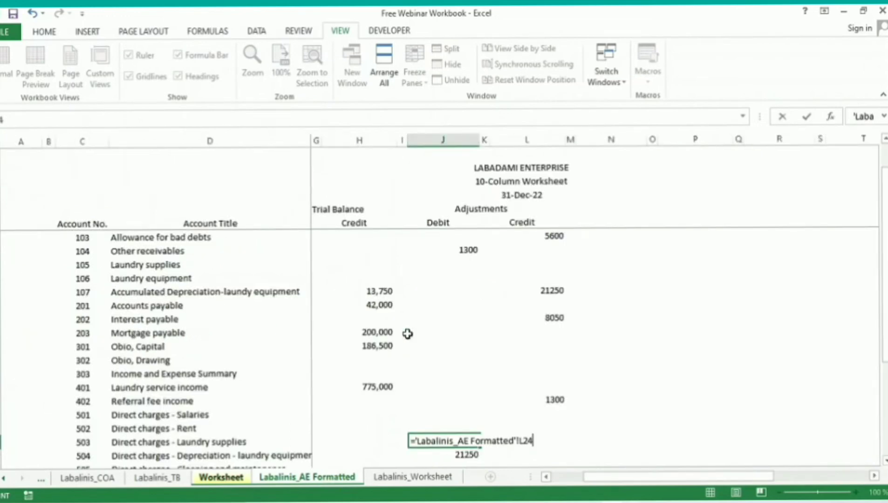
pyautogui.press('Return')
# Step: Link the 105 Laundry supplies Adjustments credit to the journal's 27,000 credit
pyautogui.press('Down')
pyautogui.press('Down')
pyautogui.press('Down')
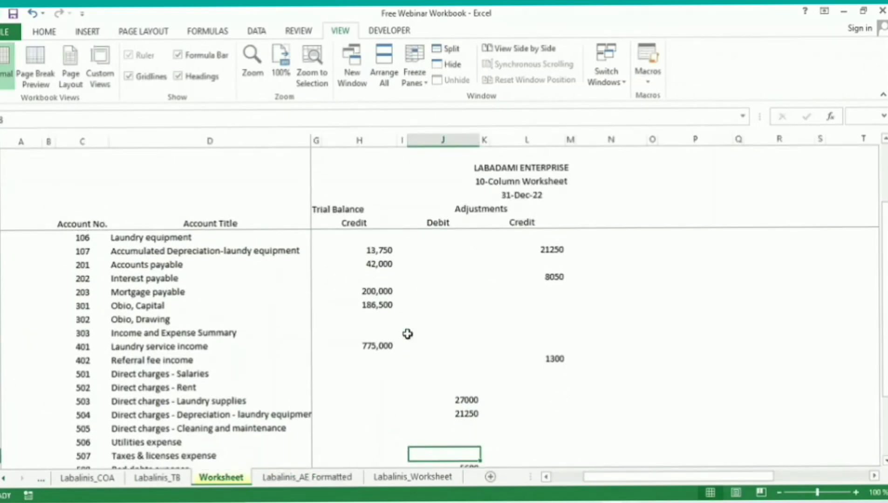
pyautogui.write('=')
pyautogui.click(307, 478)
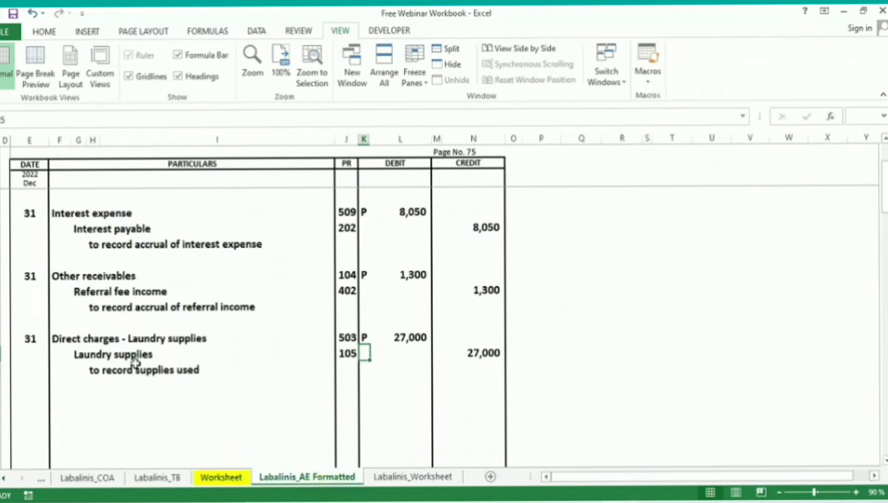
pyautogui.click(112, 353)
pyautogui.press('Return')
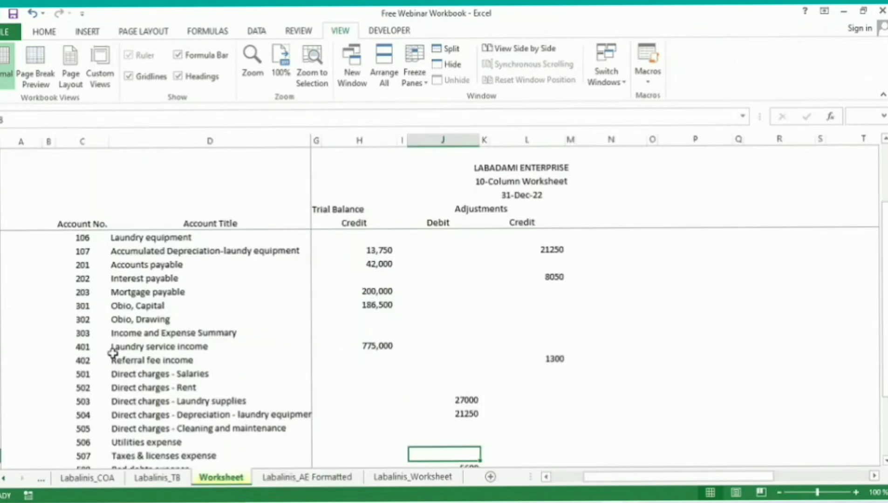
pyautogui.click(428, 327)
pyautogui.scroll(2, 428, 328)
pyautogui.click(428, 327)
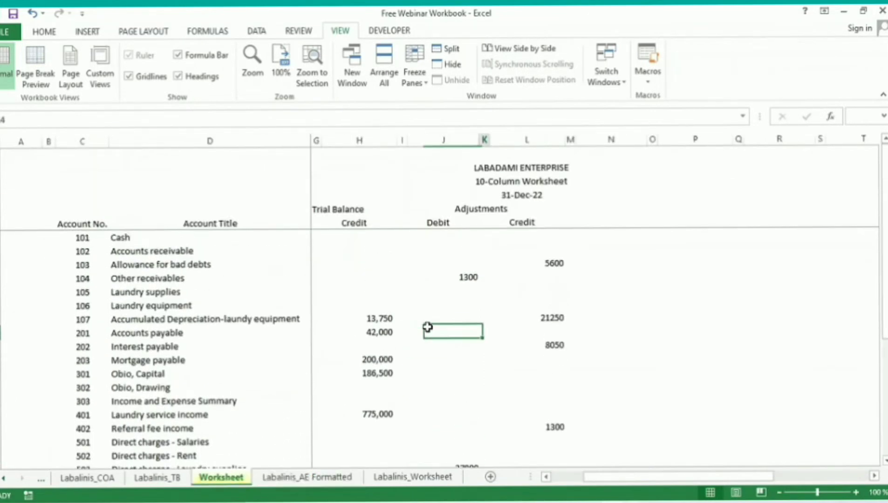
pyautogui.press('Right')
pyautogui.press('Up')
pyautogui.press('Up')
pyautogui.press('Up')
pyautogui.hotkey('shift', 'space')
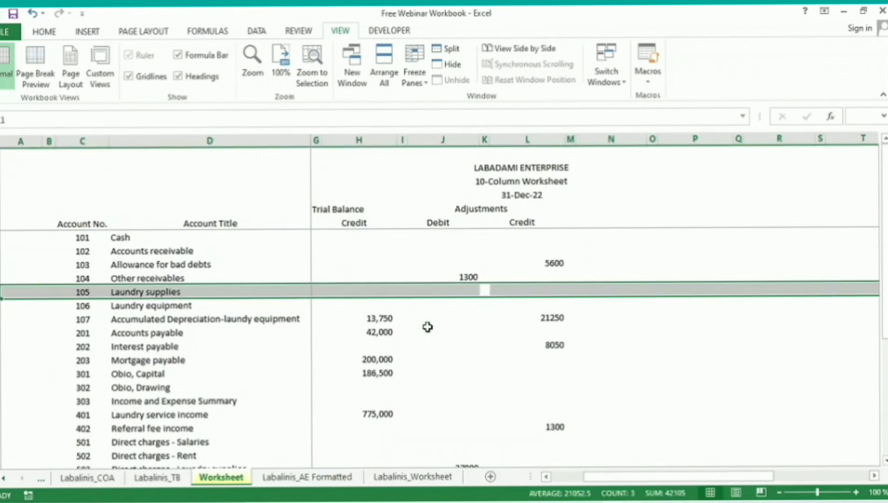
pyautogui.press('Right')
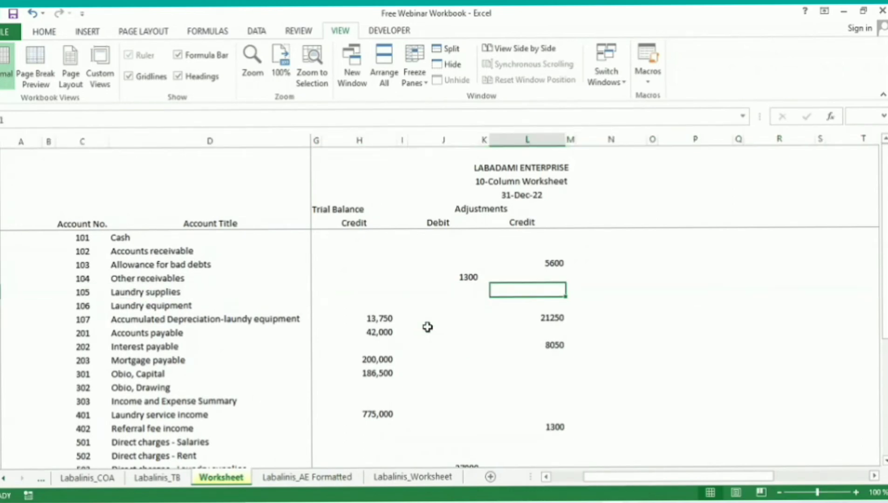
pyautogui.write('=')
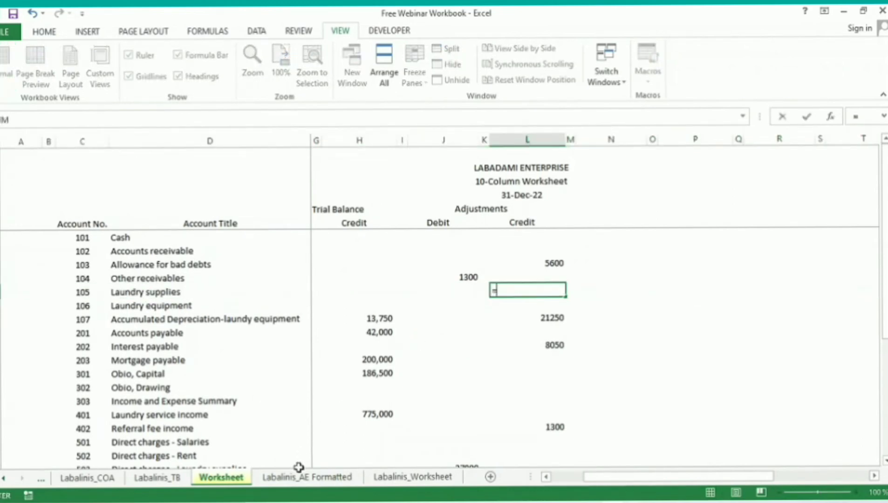
pyautogui.click(301, 481)
pyautogui.click(489, 354)
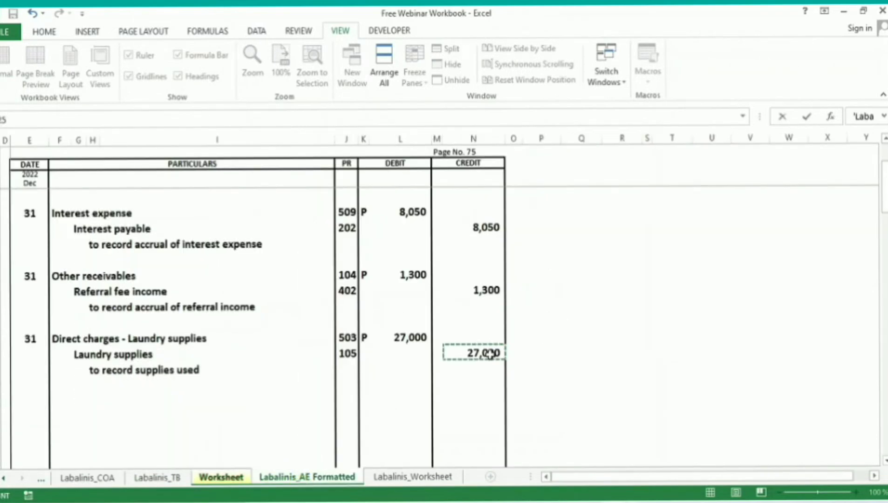
pyautogui.press('Return')
pyautogui.press('Up')
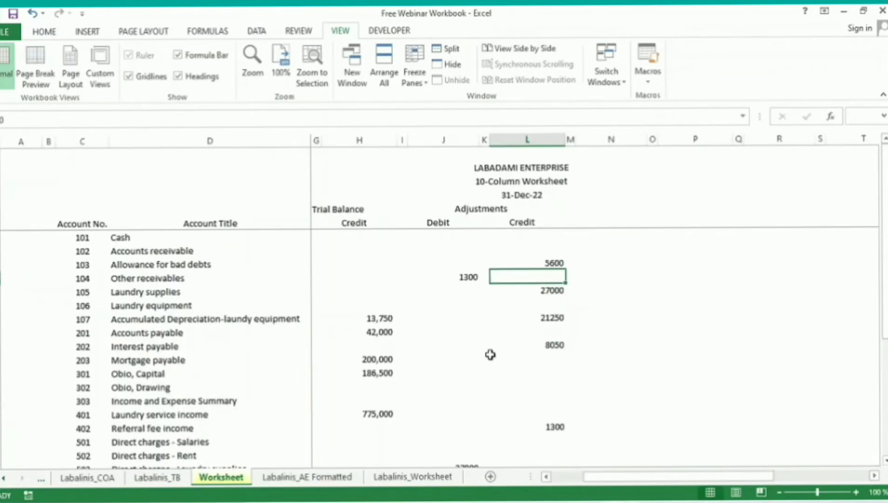
# Step: Apply Accounting number format to Adjustments columns J and L
pyautogui.click(440, 139)
pyautogui.keyDown('ctrl'); pyautogui.click(532, 131); pyautogui.keyUp('ctrl')
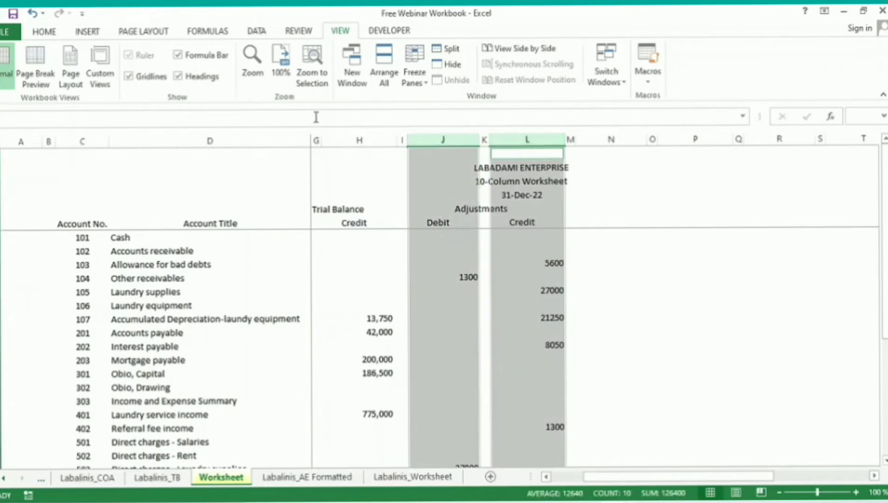
pyautogui.click(49, 35)
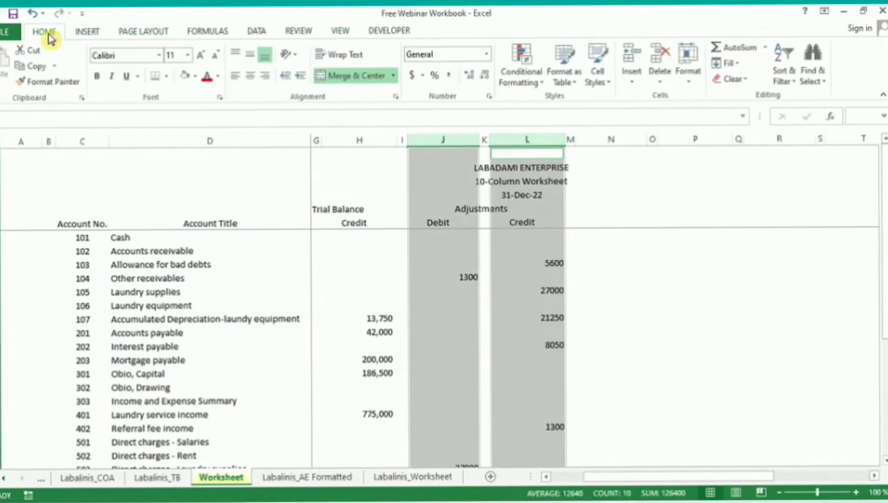
pyautogui.click(450, 77)
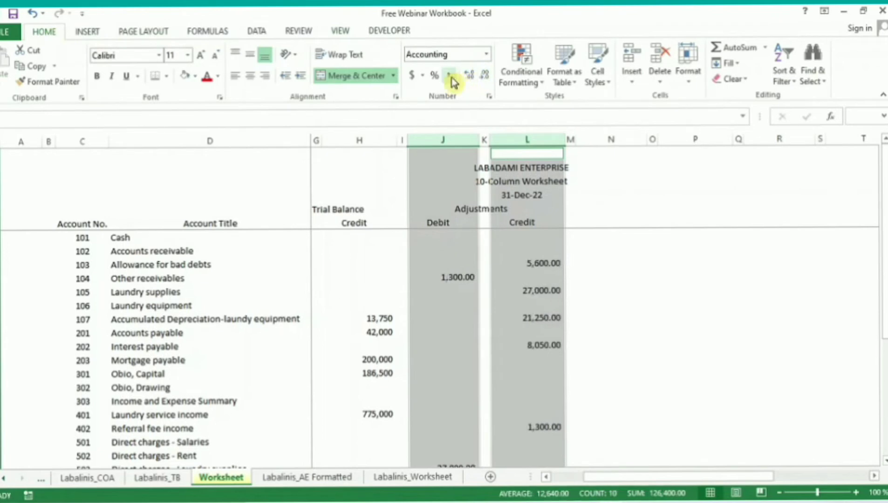
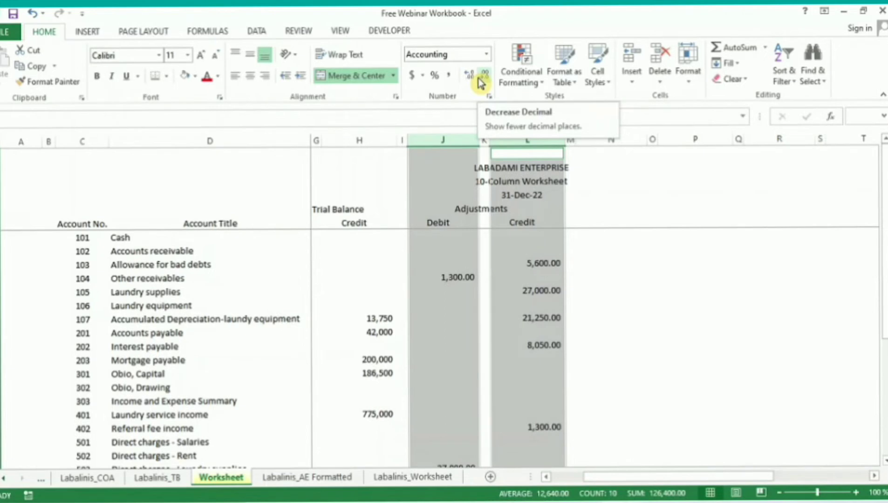
# Step: Remove both decimal places from the Adjustments debit and credit columns J and L
pyautogui.click(481, 79)
pyautogui.click(481, 80)
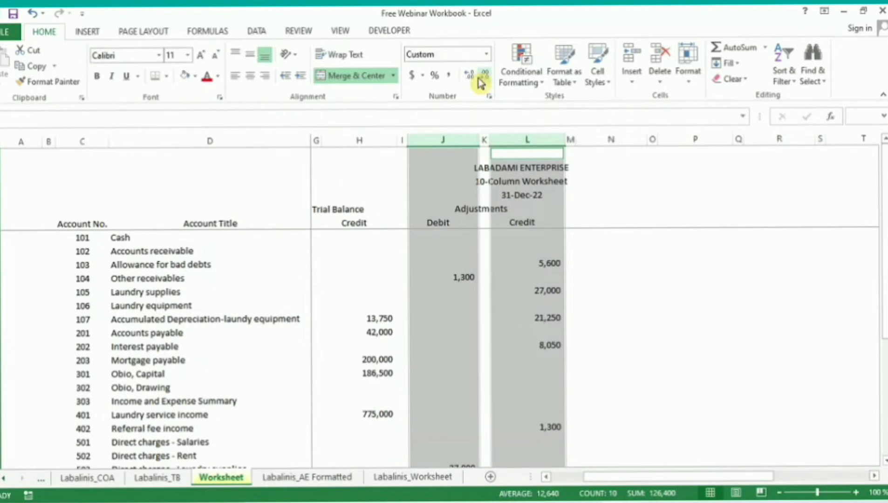
pyautogui.click(567, 302)
# Step: Scroll down to the Subtotal row at the Trial Balance credit subtotal, which reads 1,217,250
pyautogui.scroll(-1, 568, 306)
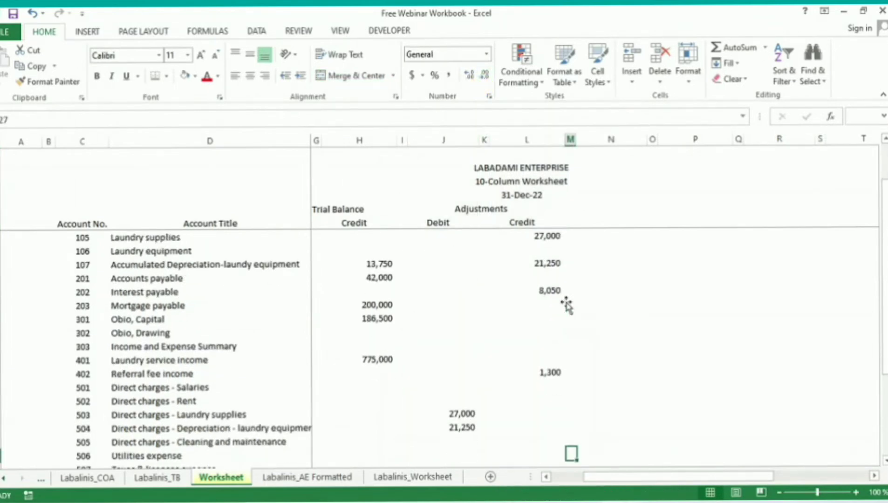
pyautogui.scroll(-5, 567, 306)
pyautogui.press('Left')
pyautogui.press('Left')
pyautogui.press('Left')
pyautogui.press('Up')
pyautogui.press('Up')
pyautogui.press('Up')
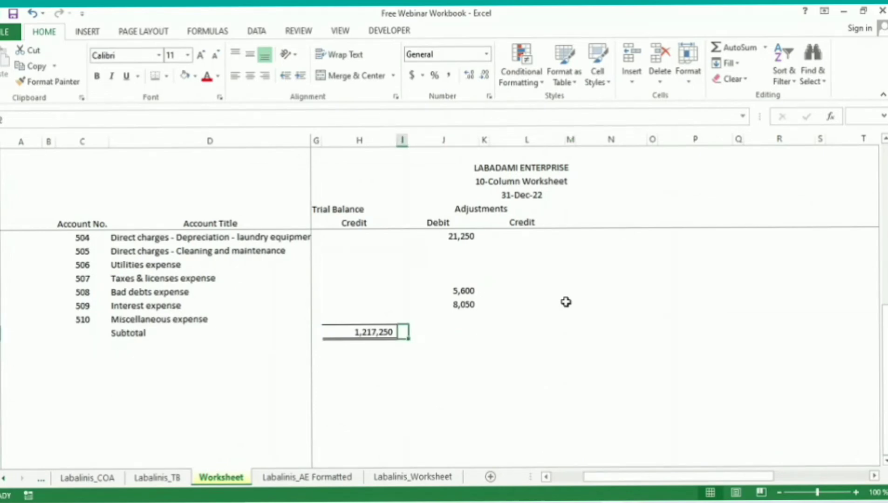
pyautogui.press('Left')
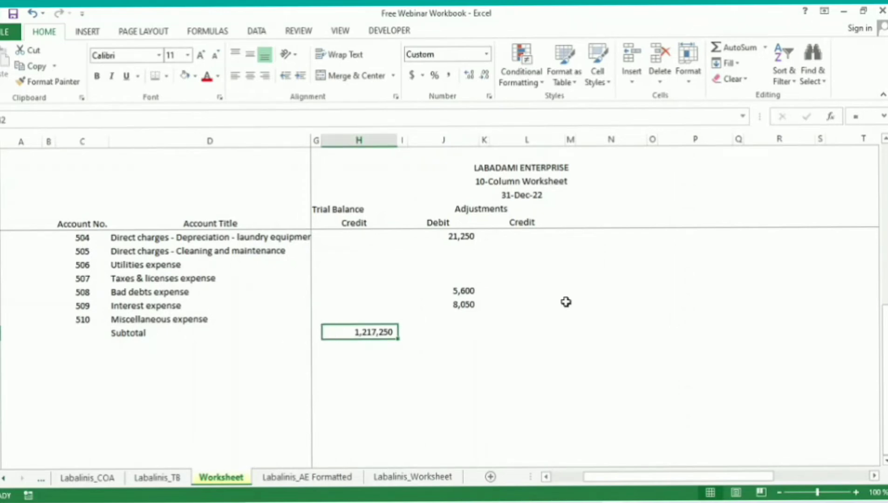
pyautogui.press('Left')
pyautogui.press('Left')
# Step: Start a SUM formula in the Adjustments Debit subtotal cell, then cancel it
pyautogui.press('Right')
pyautogui.press('Right')
pyautogui.press('Right')
pyautogui.press('Right')
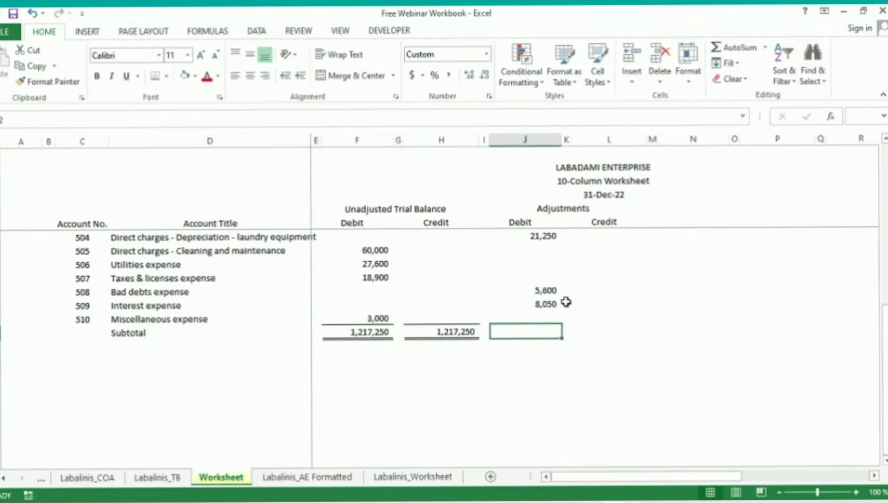
pyautogui.write('=sum')
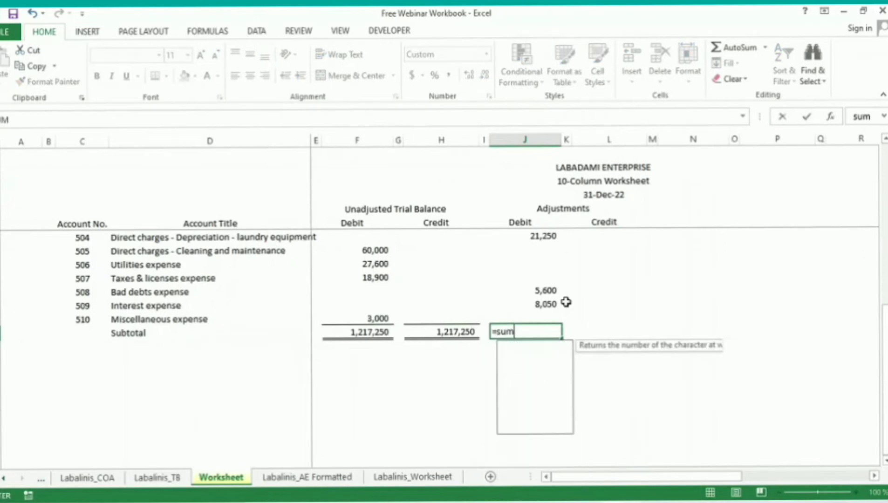
pyautogui.write('(')
pyautogui.press('Up')
pyautogui.press('Up')
pyautogui.press('Up')
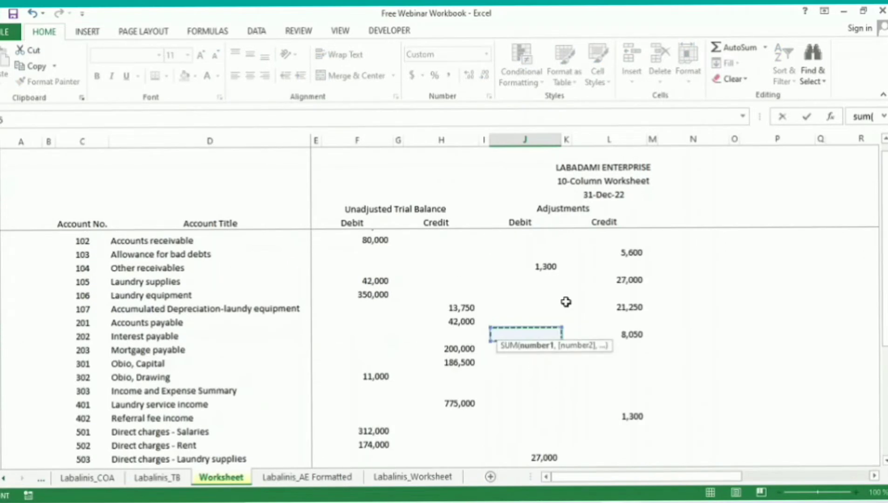
pyautogui.press('Up')
pyautogui.press('Up')
pyautogui.press('Up')
pyautogui.hotkey('shift', 'Down')
pyautogui.hotkey('shift', 'Down')
pyautogui.hotkey('shift', 'Down')
pyautogui.hotkey('shift', 'Down')
pyautogui.hotkey('shift', 'Down')
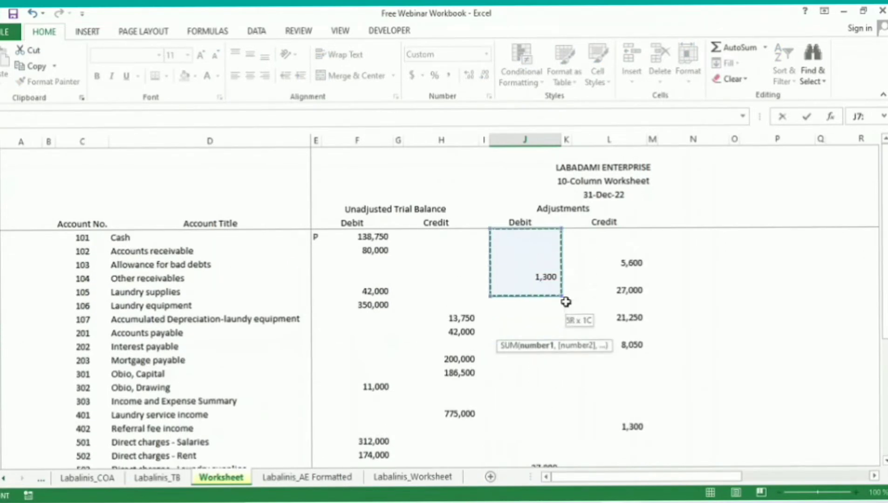
pyautogui.hotkey('shift', 'Down')
pyautogui.hotkey('shift', 'Down')
pyautogui.hotkey('shift', 'Down')
pyautogui.hotkey('shift', 'Down')
pyautogui.hotkey('shift', 'Down')
pyautogui.hotkey('shift', 'Down')
pyautogui.hotkey('shift', 'Down')
pyautogui.hotkey('shift', 'Down')
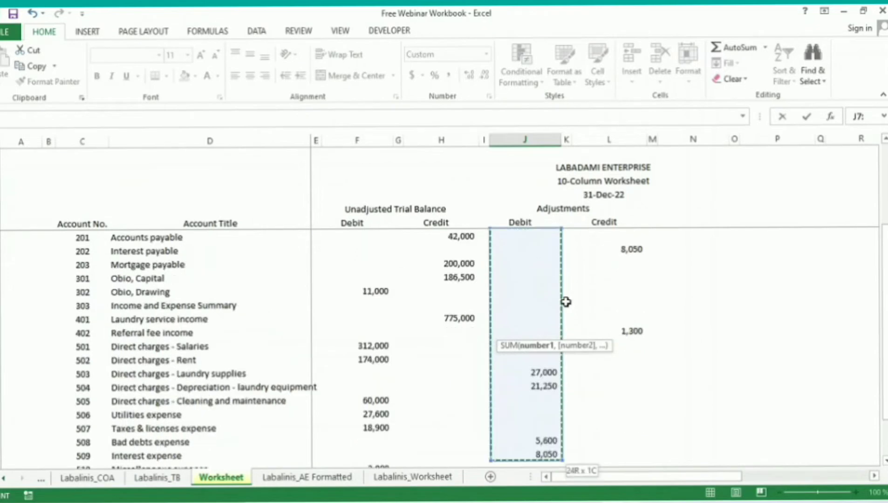
pyautogui.scroll(-2, 566, 302)
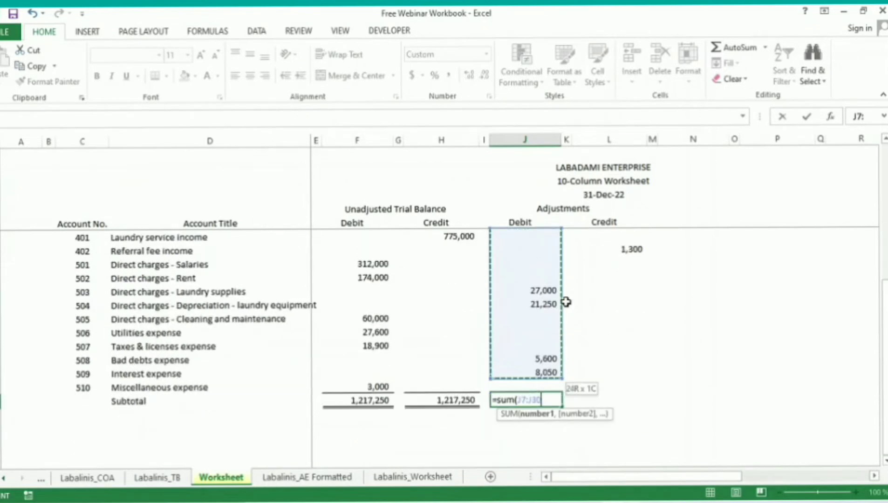
pyautogui.press('Escape')
pyautogui.press('Left')
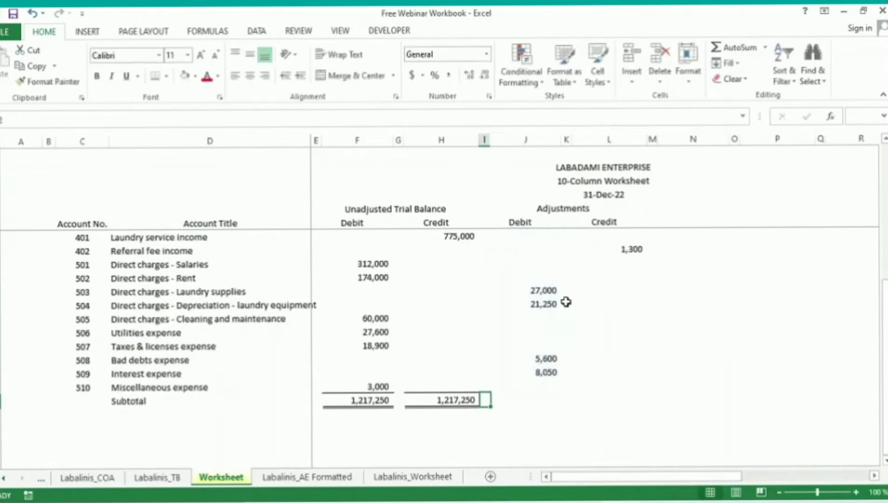
# Step: Copy the bordered Trial Balance credit subtotal H31 into the Adjustments Debit subtotal J31
pyautogui.press('Left')
pyautogui.hotkey('ctrl', 'c')
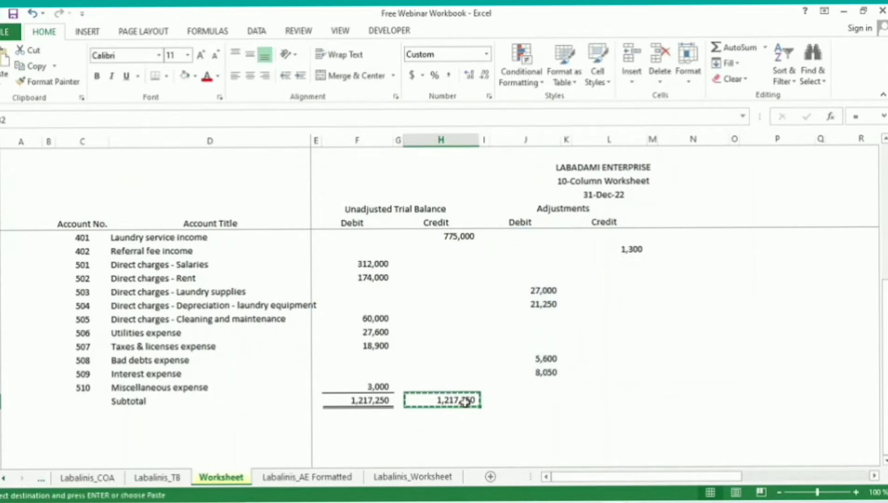
pyautogui.press('Right')
pyautogui.press('Right')
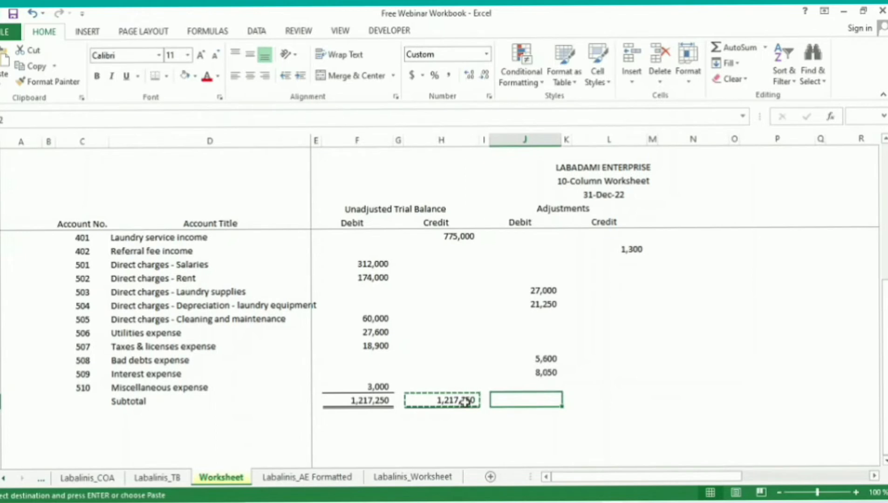
pyautogui.click(535, 138)
pyautogui.click(513, 401)
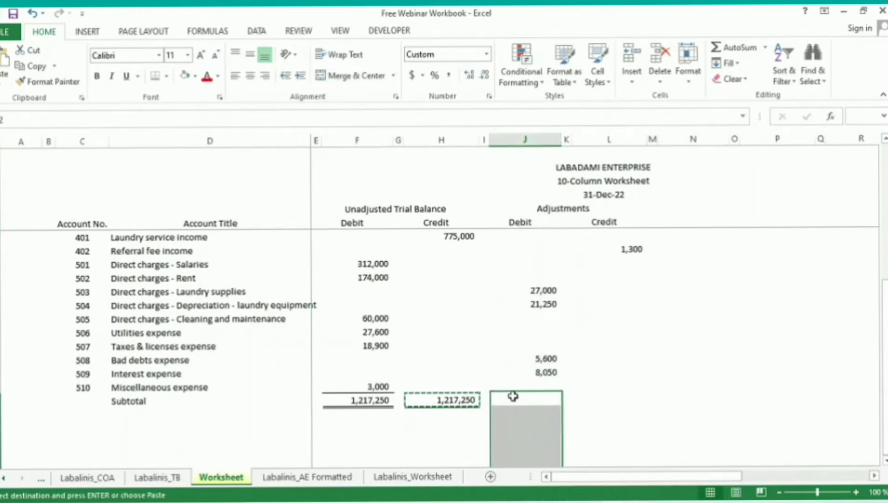
pyautogui.click(442, 404)
pyautogui.press('Right')
pyautogui.press('Right')
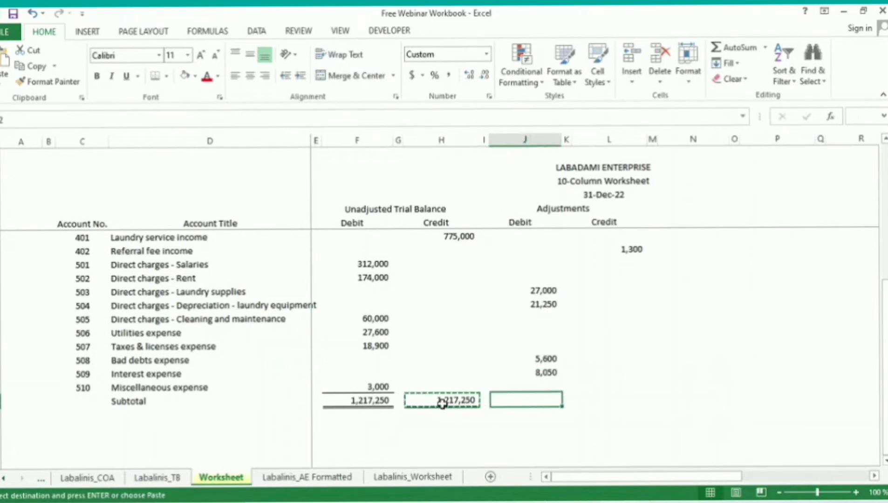
pyautogui.hotkey('ctrl', 'v')
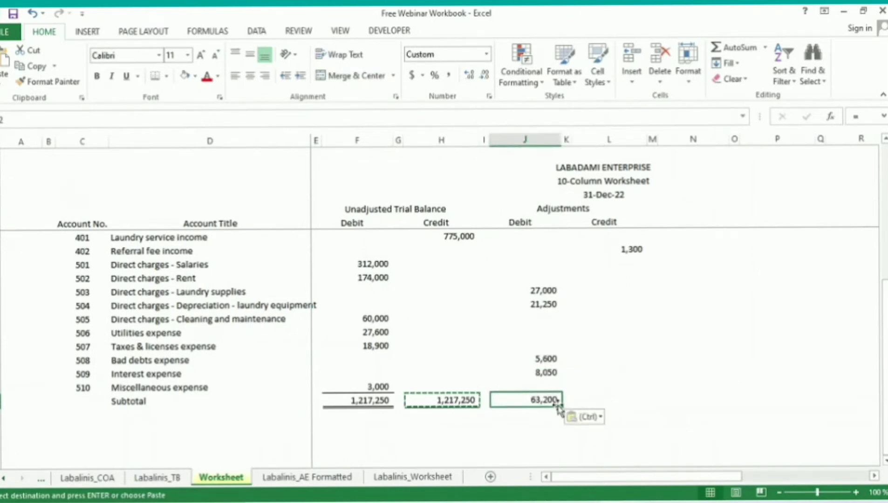
# Step: AutoSum the Adjustments Debit column with Alt+= to a total of 63,200
pyautogui.hotkey('alt', '=')
pyautogui.moveTo(886, 406); pyautogui.dragTo(887, 205)
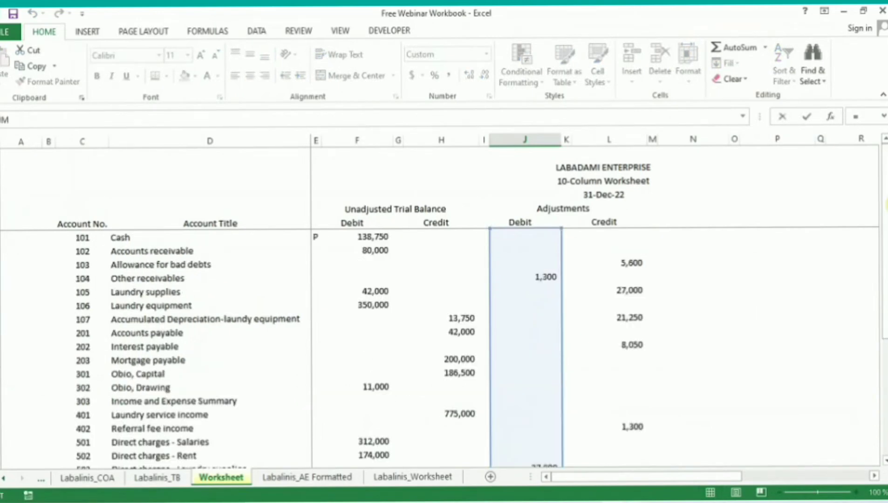
pyautogui.press('Return')
pyautogui.press('Up')
# Step: Copy the Debit subtotal into the Adjustments Credit subtotal L31, also showing 63,200
pyautogui.hotkey('ctrl', 'c')
pyautogui.press('Right')
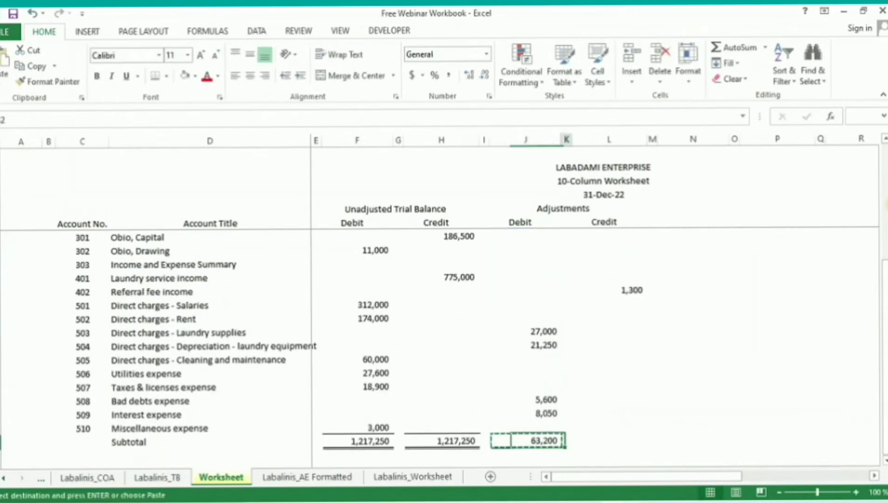
pyautogui.press('Right')
pyautogui.hotkey('ctrl', 'v')
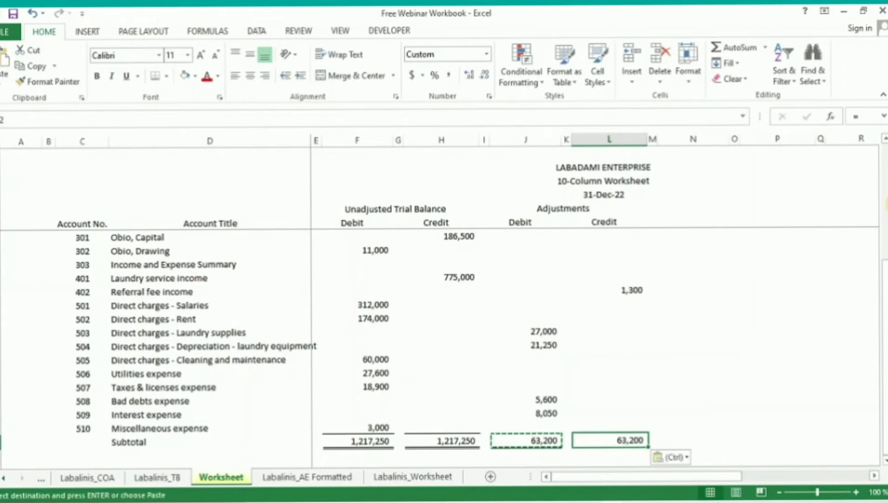
pyautogui.press('Escape')
pyautogui.click(690, 317)
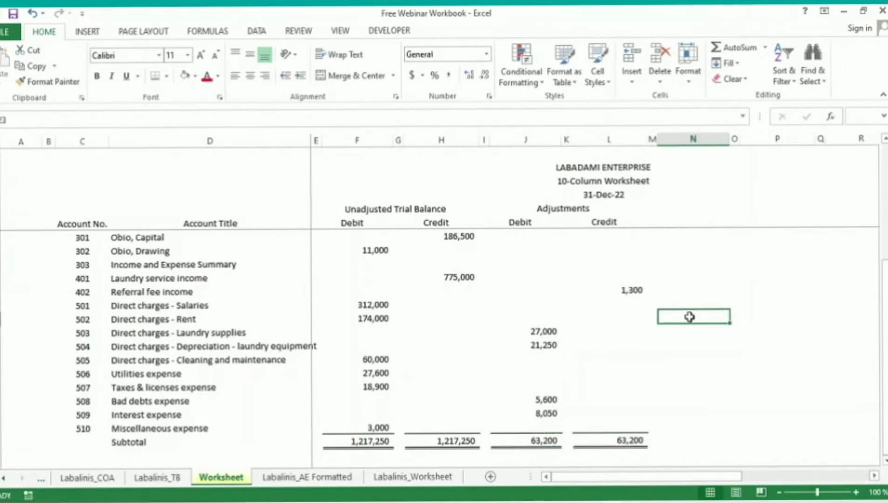
# Step: Select and copy the Adjustments, Debit and Credit header cells, then move to M4
pyautogui.press('pageup')
pyautogui.press('Left')
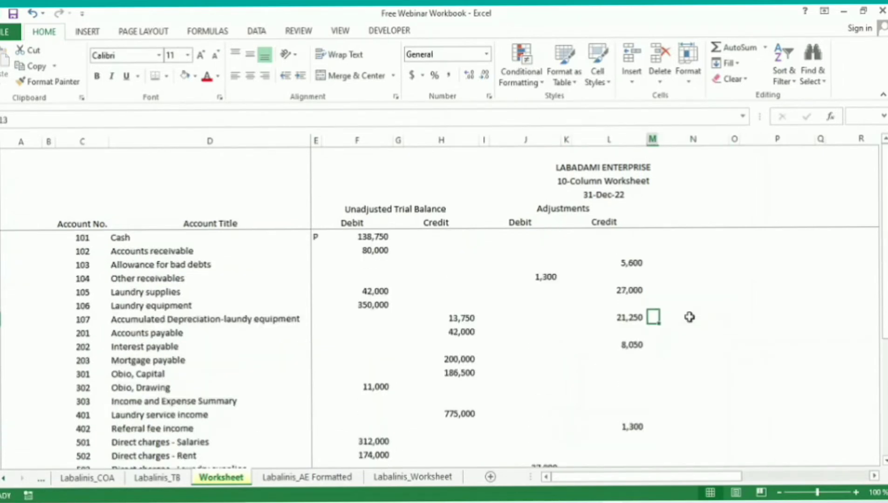
pyautogui.press('Up')
pyautogui.press('Up')
pyautogui.press('Up')
pyautogui.press('Left')
pyautogui.press('Down')
pyautogui.press('Right')
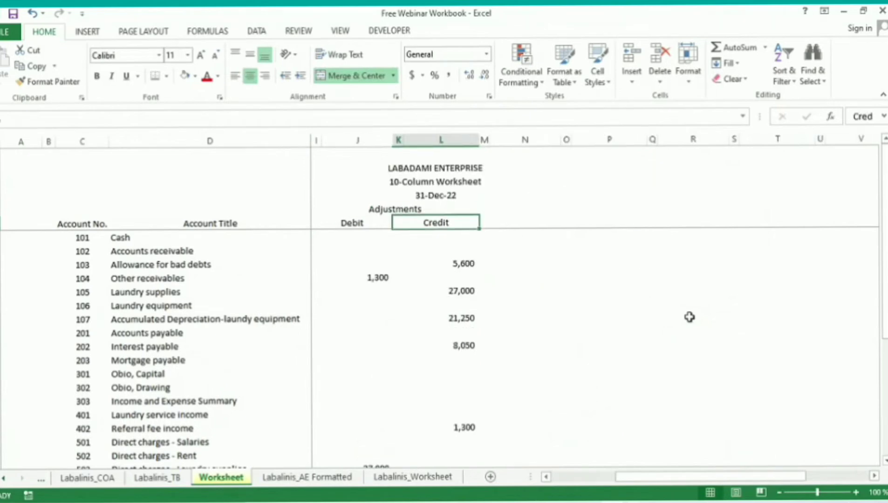
pyautogui.press('Up')
pyautogui.hotkey('shift', 'Down')
pyautogui.hotkey('ctrl', 'c')
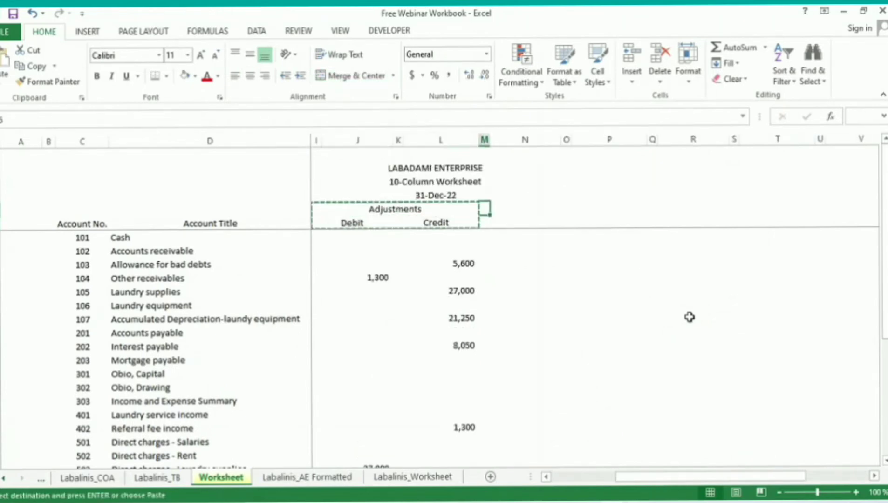
pyautogui.press('Right')
pyautogui.press('Left')
pyautogui.press('Right')
pyautogui.press('Right')
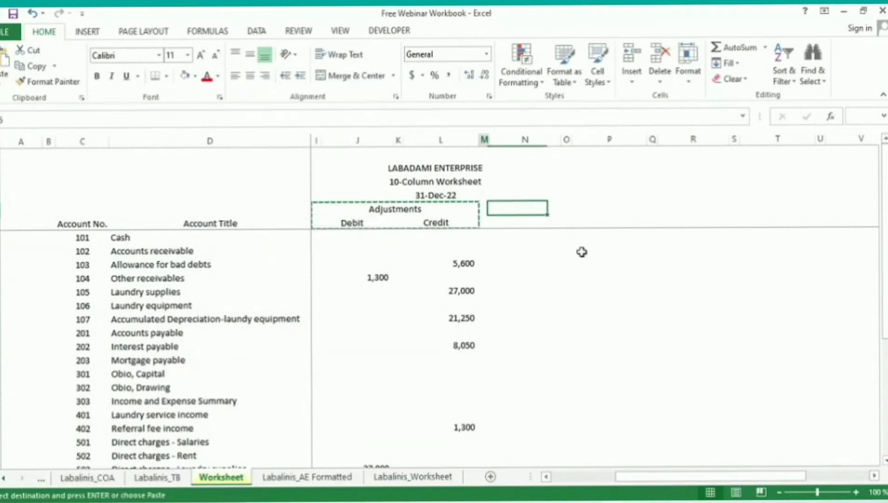
pyautogui.press('Left')
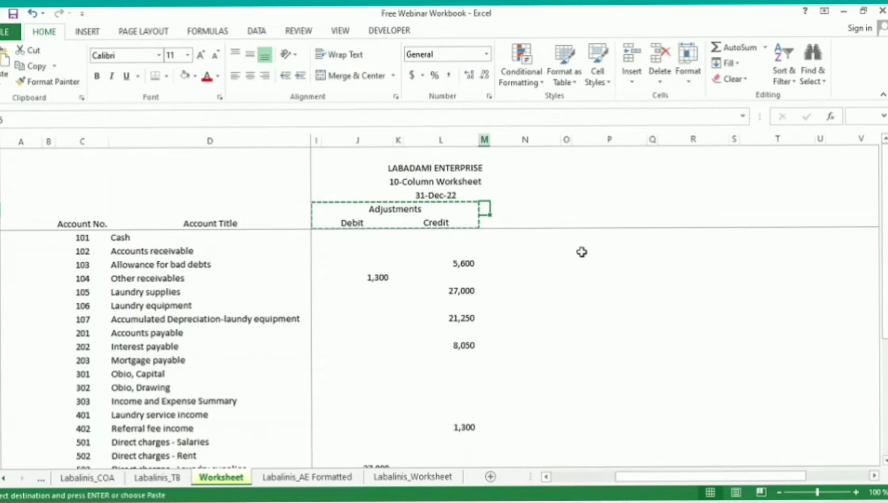
# Step: Paste the header block at M4 and rename the pasted heading 'Adjusted Trial Balance'
pyautogui.hotkey('ctrl', 'v')
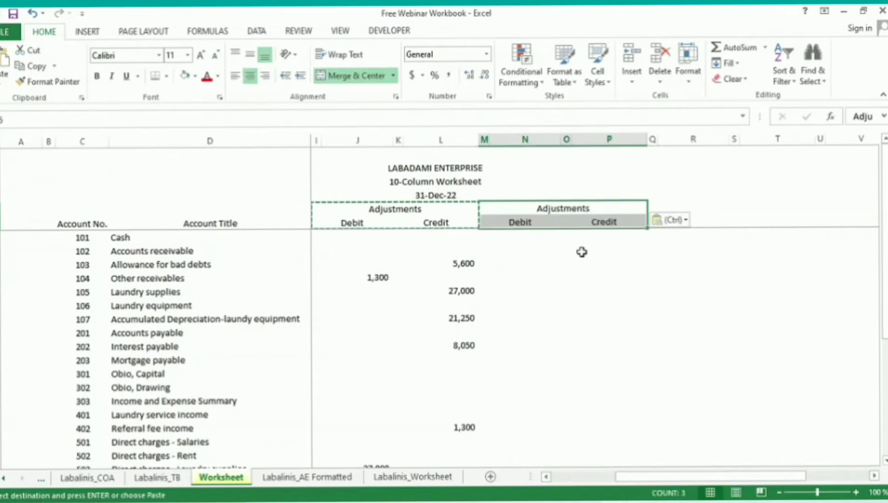
pyautogui.press('F2')
pyautogui.hotkey('shift', 'Left')
pyautogui.hotkey('shift', 'Left')
pyautogui.hotkey('shift', 'Left')
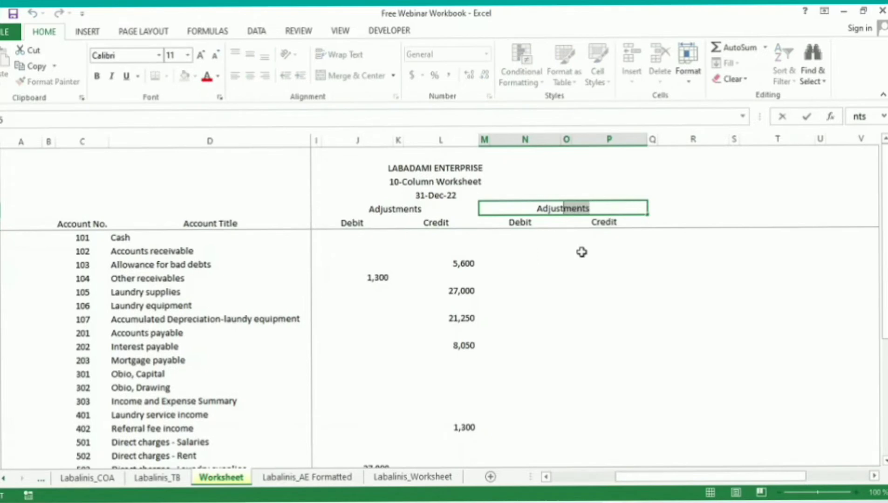
pyautogui.write('ed ')
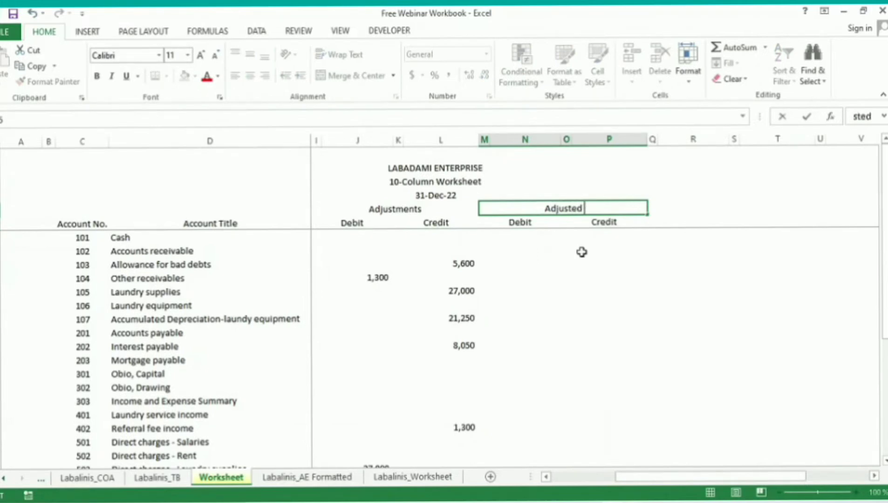
pyautogui.write('Tria;')
pyautogui.press('BackSpace')
pyautogui.write('l')
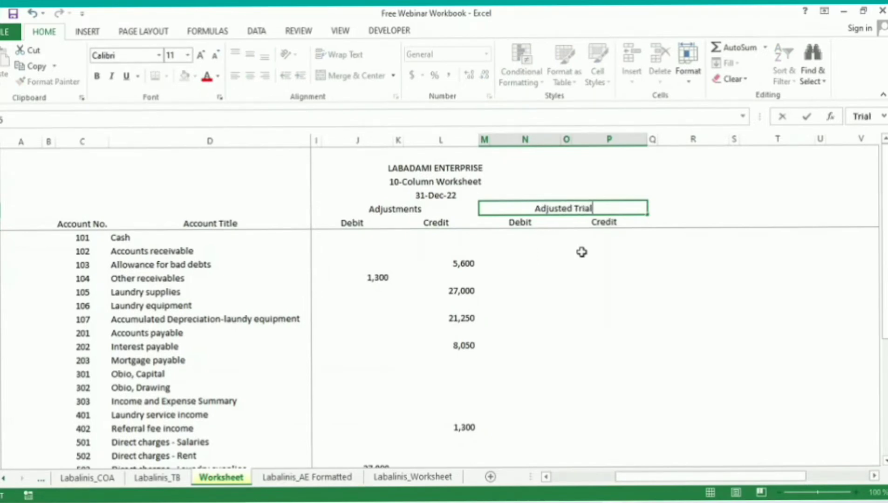
pyautogui.write(' Balance')
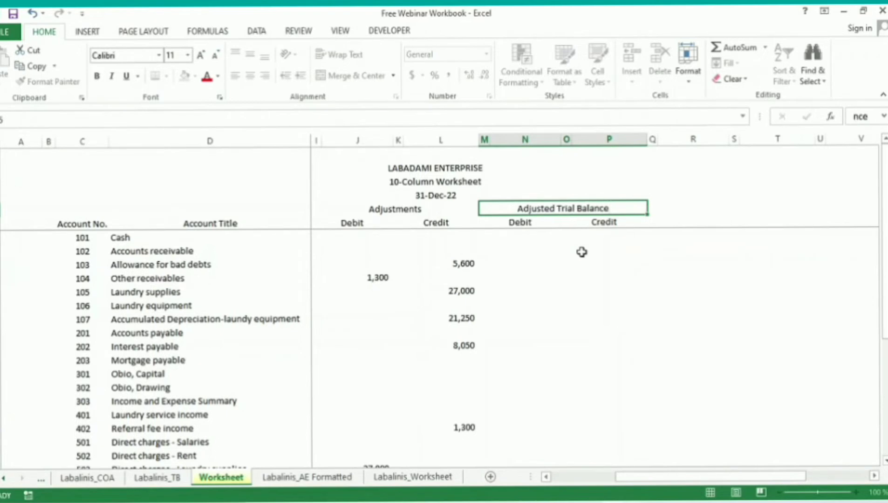
pyautogui.press('Return')
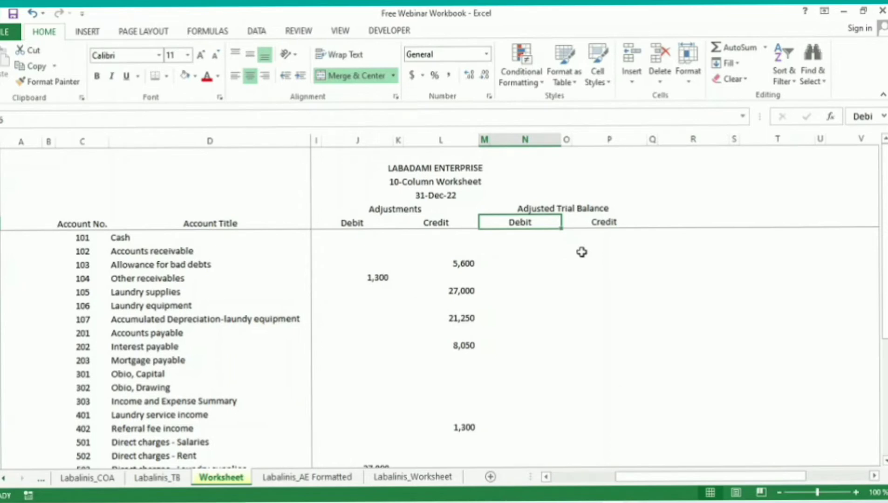
pyautogui.press('Down')
pyautogui.press('Down')
pyautogui.press('Down')
pyautogui.press('Left')
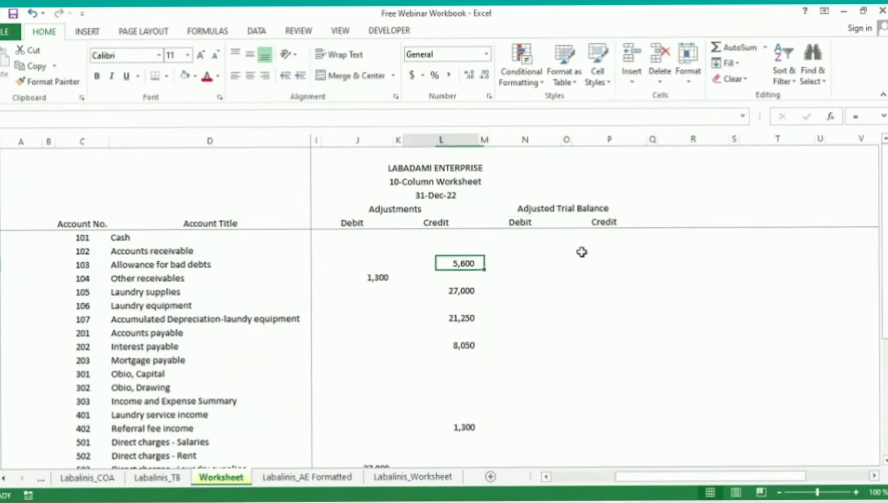
pyautogui.press('Left')
pyautogui.press('Left')
pyautogui.press('Left')
pyautogui.press('Left')
pyautogui.press('Left')
pyautogui.press('Left')
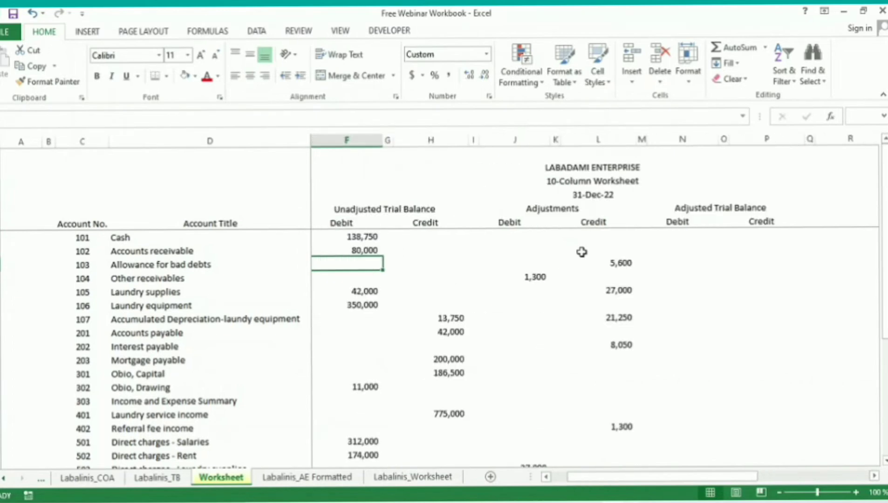
pyautogui.press('Up')
pyautogui.press('Up')
pyautogui.press('Right')
pyautogui.press('Right')
pyautogui.press('Right')
pyautogui.press('Right')
pyautogui.press('Right')
pyautogui.press('Right')
pyautogui.press('Right')
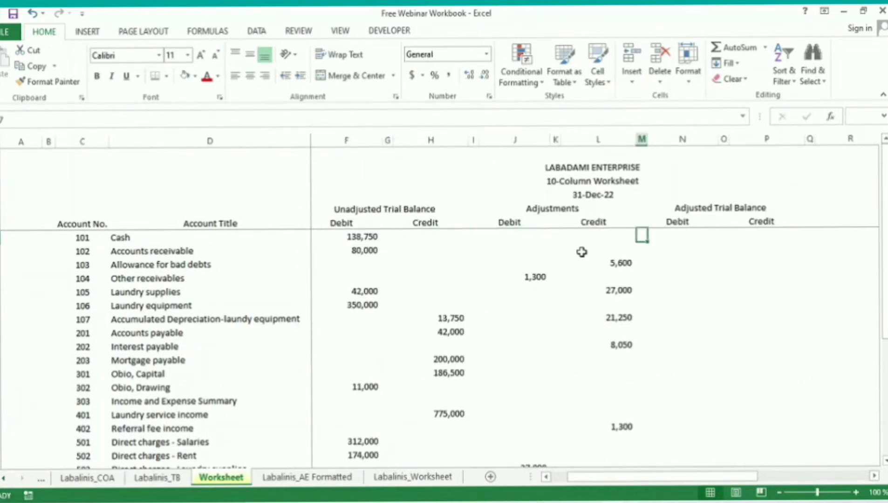
pyautogui.press('Right')
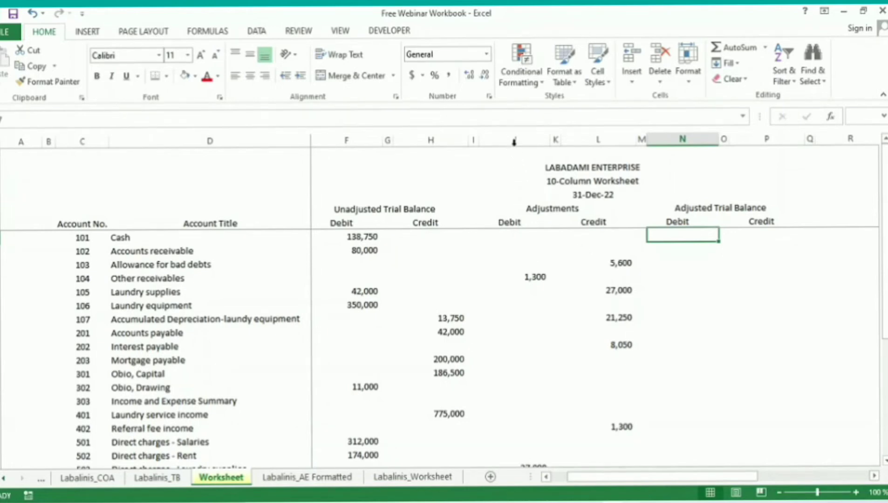
pyautogui.moveTo(514, 140); pyautogui.dragTo(598, 135)
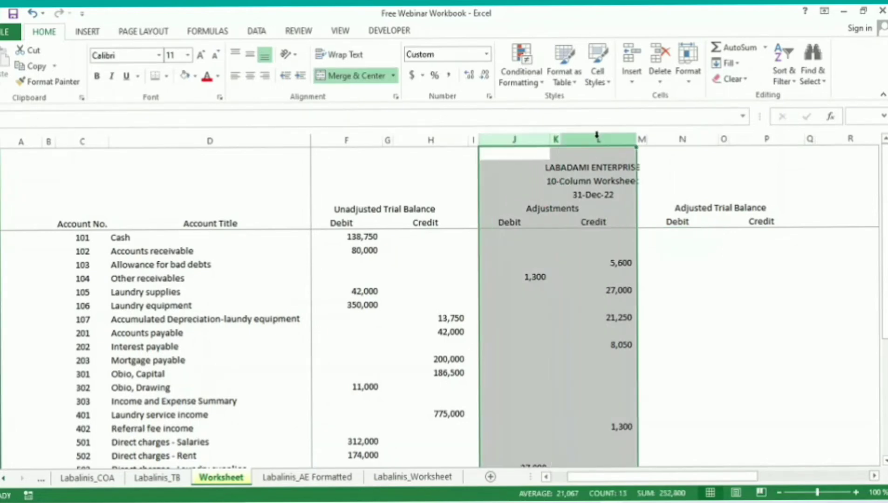
pyautogui.click(683, 246)
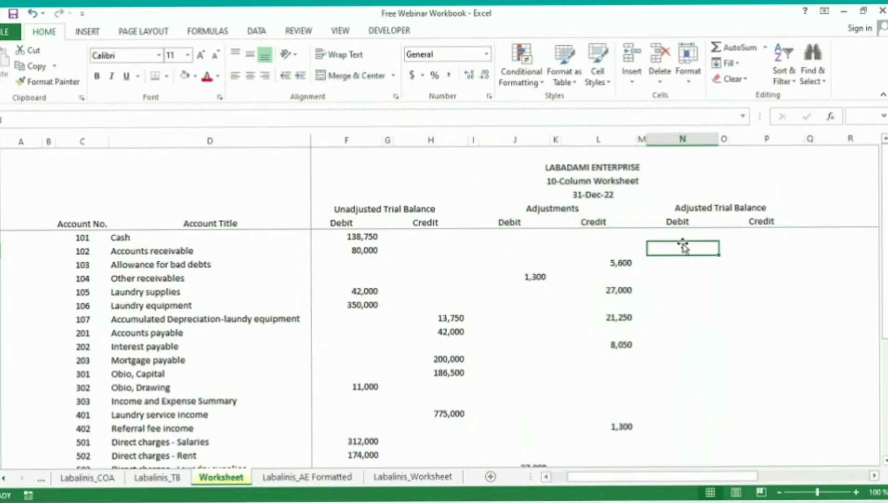
pyautogui.click(677, 235)
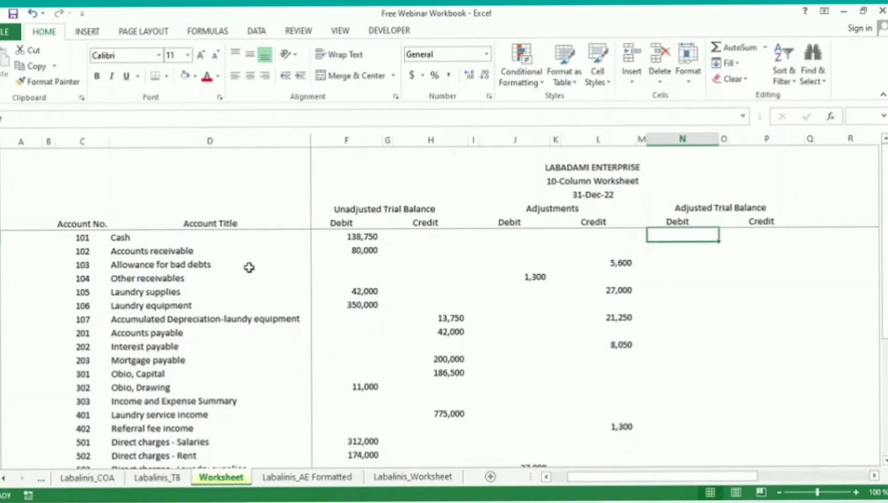
pyautogui.click(349, 239)
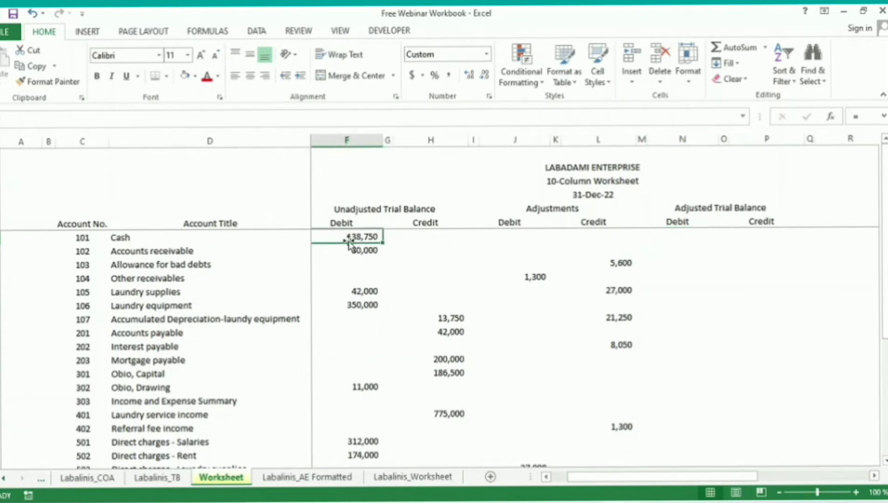
pyautogui.click(679, 236)
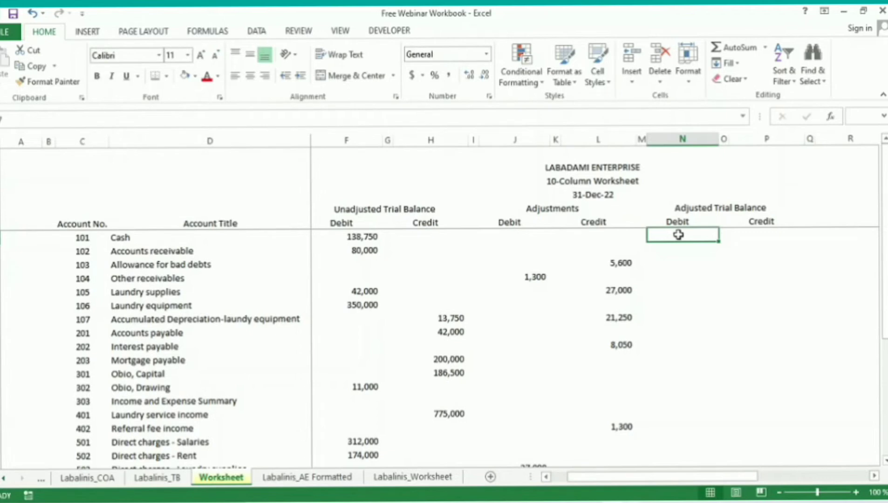
# Step: Enter =F7+J7-L7 as Cash's adjusted debit in N7, giving 138,750
pyautogui.write('=')
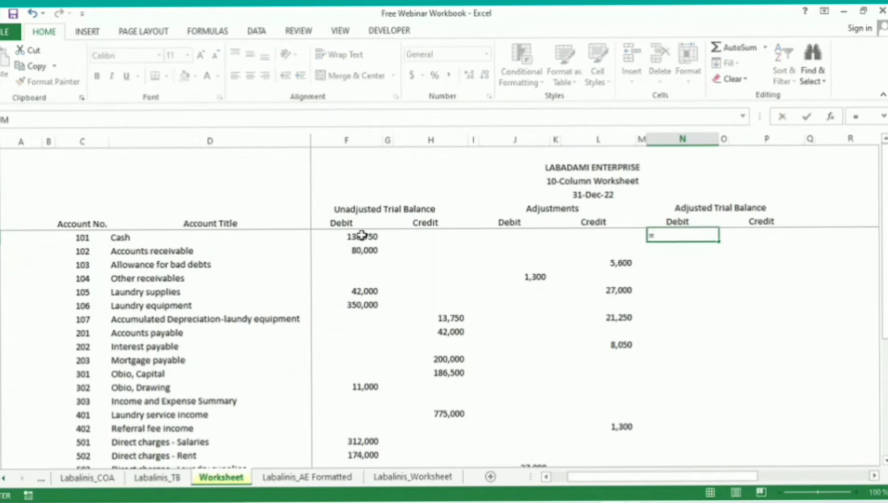
pyautogui.click(362, 235)
pyautogui.write('+')
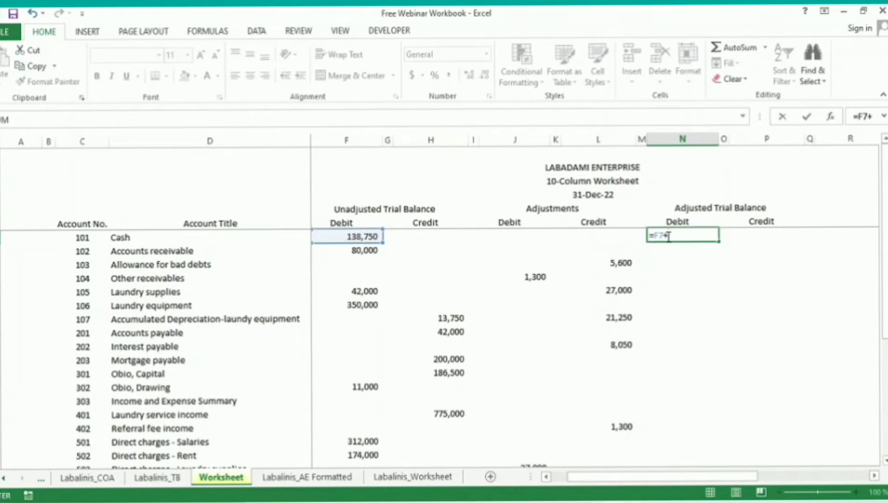
pyautogui.click(511, 242)
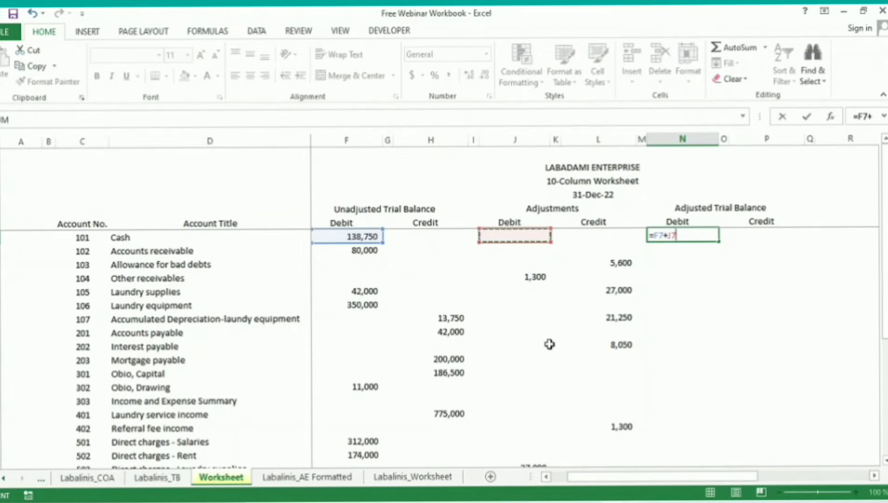
pyautogui.write('-')
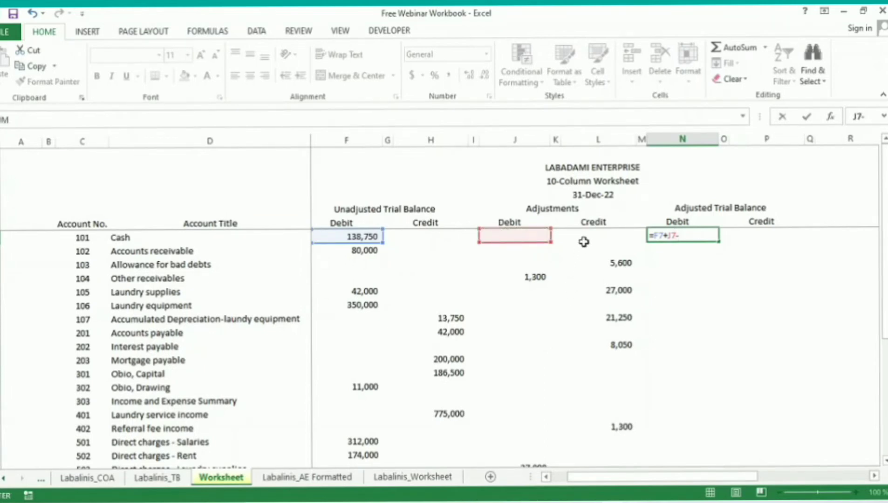
pyautogui.click(586, 235)
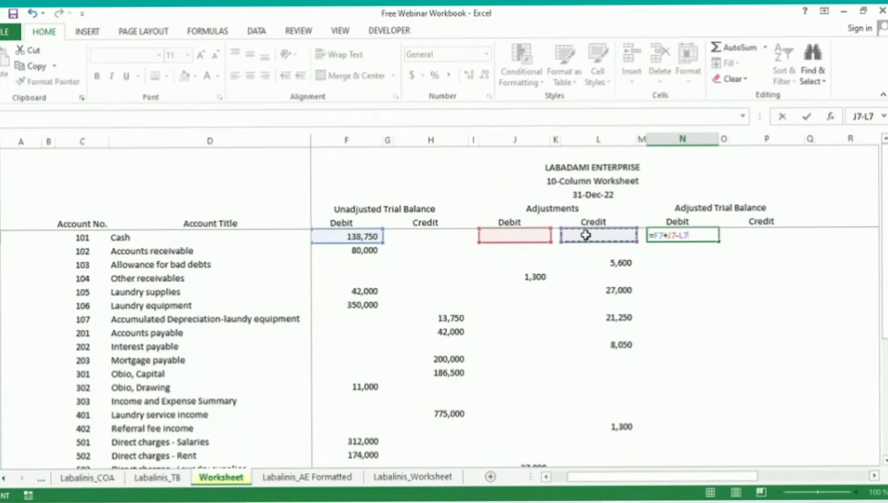
pyautogui.press('Return')
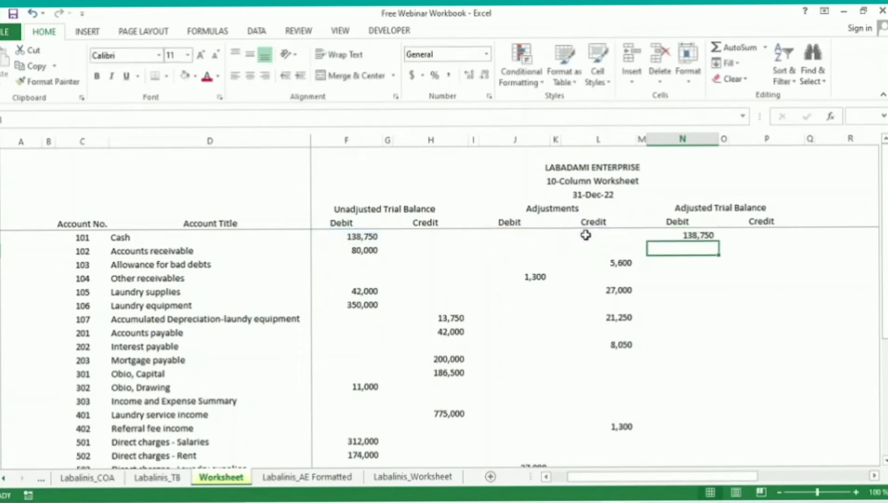
pyautogui.click(683, 237)
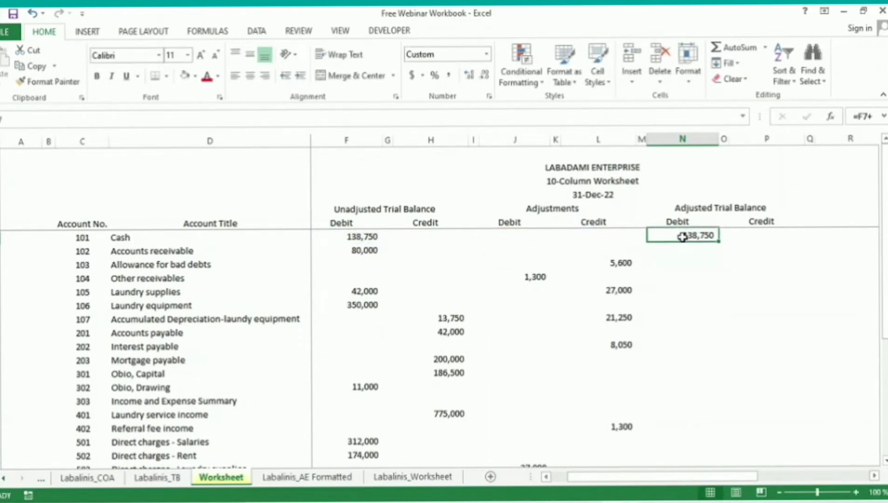
pyautogui.click(701, 252)
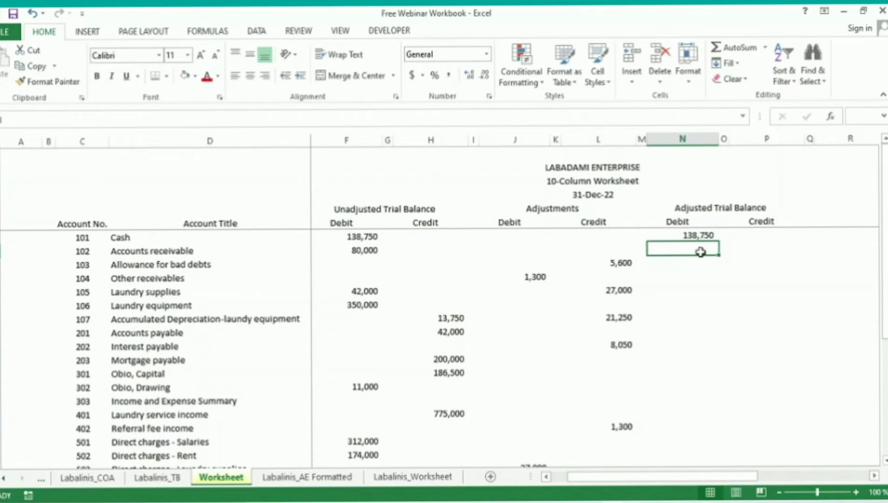
# Step: Enter =F8+J8-L8 in N8 for Accounts receivable, giving 80,000, and copy it
pyautogui.write('=')
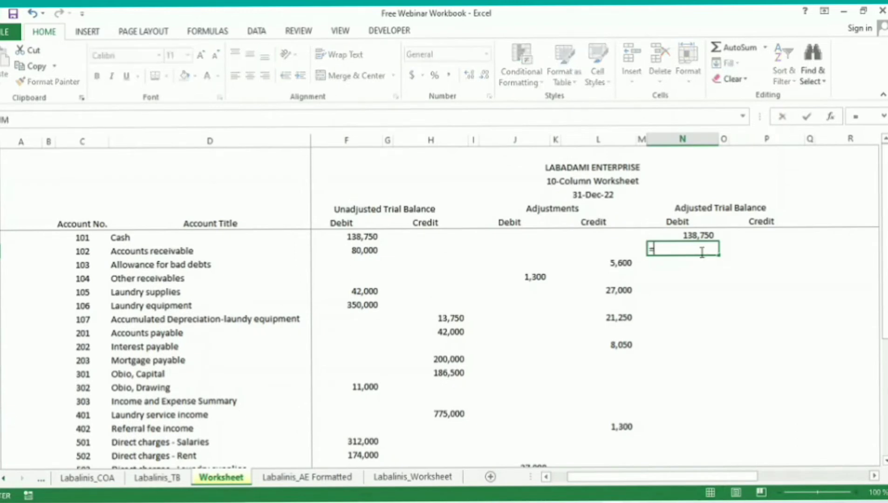
pyautogui.click(366, 253)
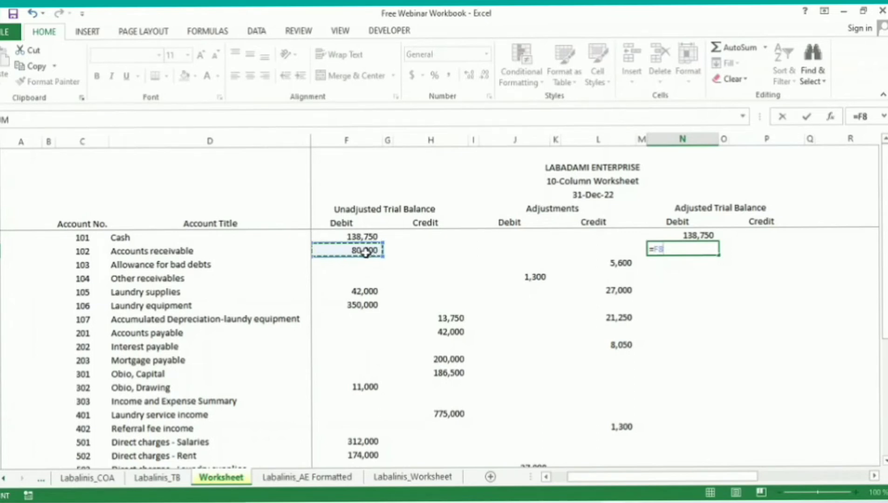
pyautogui.write('+')
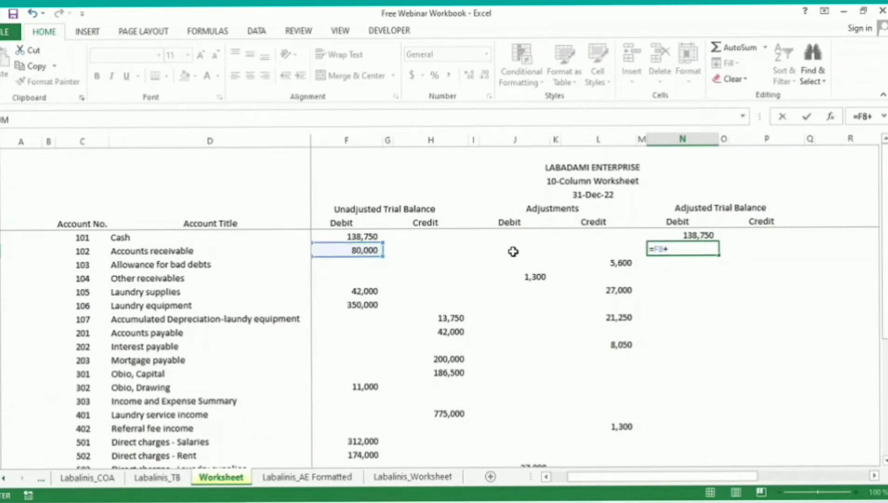
pyautogui.click(513, 252)
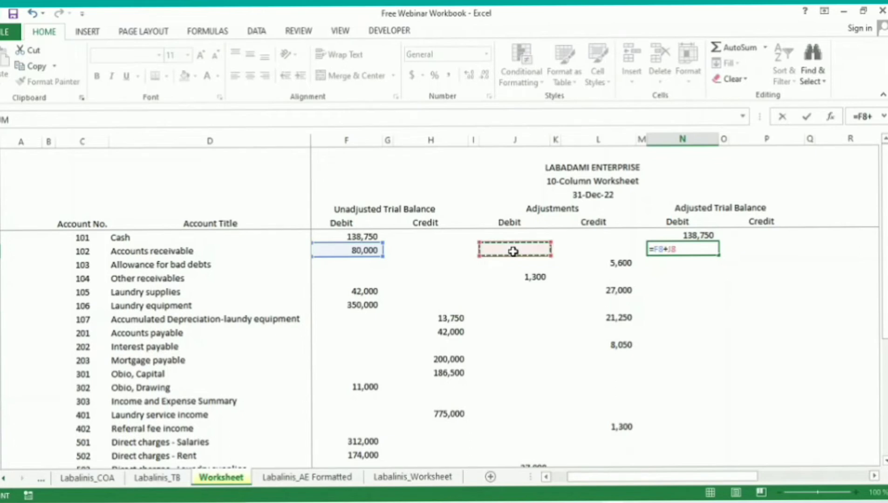
pyautogui.write('-')
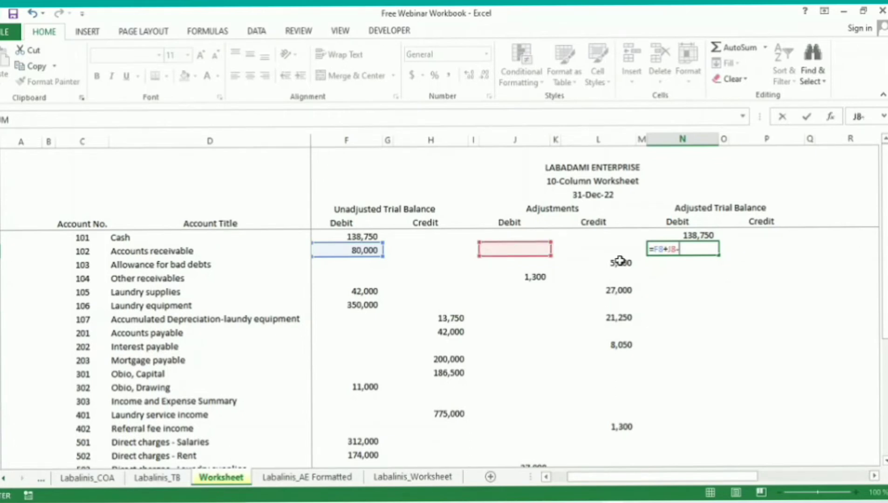
pyautogui.click(603, 250)
pyautogui.press('Return')
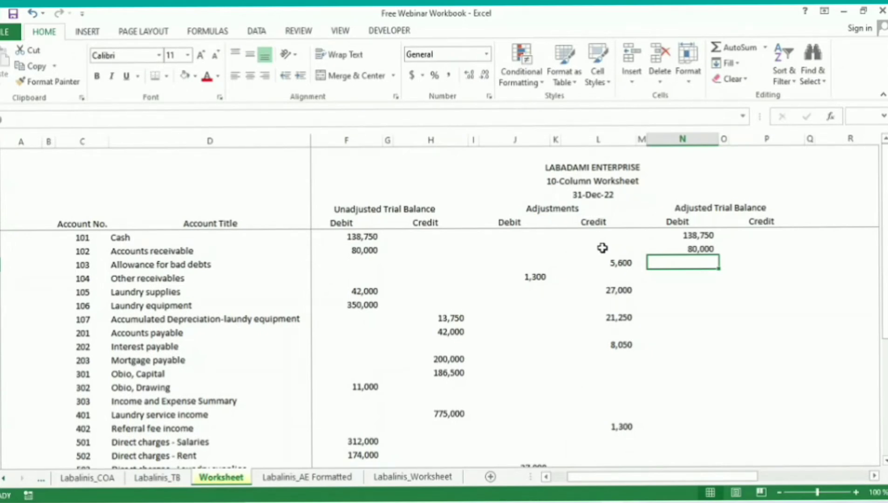
pyautogui.press('Up')
pyautogui.hotkey('ctrl', 'c')
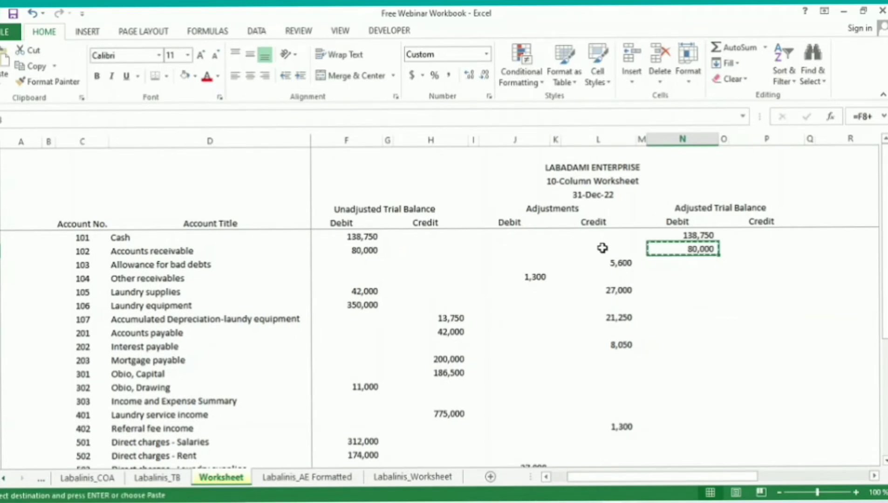
# Step: Try extending a paste range down the Adjusted Debit column, then return to Accounts receivable
pyautogui.press('Down')
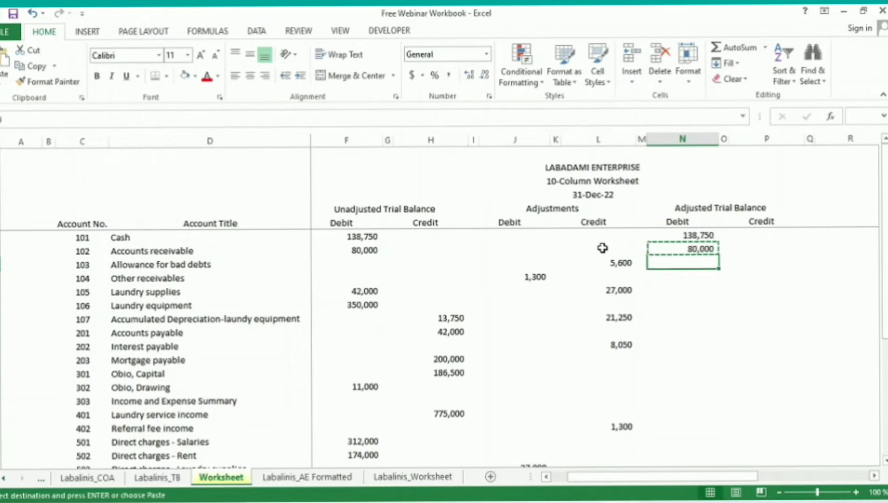
pyautogui.hotkey('shift', 'Down')
pyautogui.hotkey('shift', 'Down')
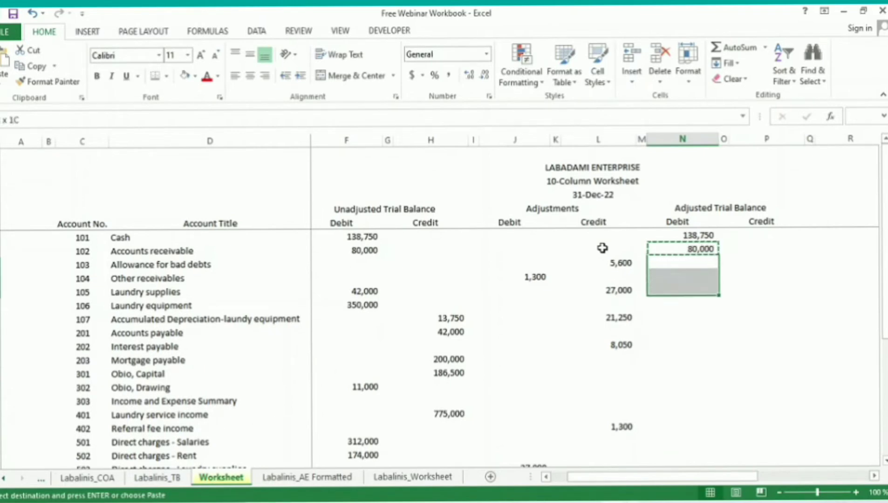
pyautogui.hotkey('shift', 'Down')
pyautogui.hotkey('shift', 'Down')
pyautogui.hotkey('shift', 'Down')
pyautogui.hotkey('shift', 'Down')
pyautogui.hotkey('shift', 'Down')
pyautogui.press('Up')
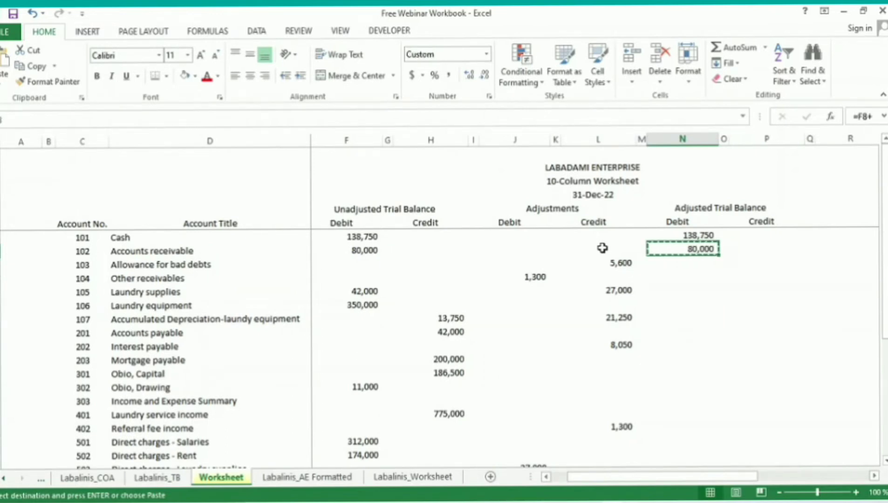
pyautogui.click(225, 138)
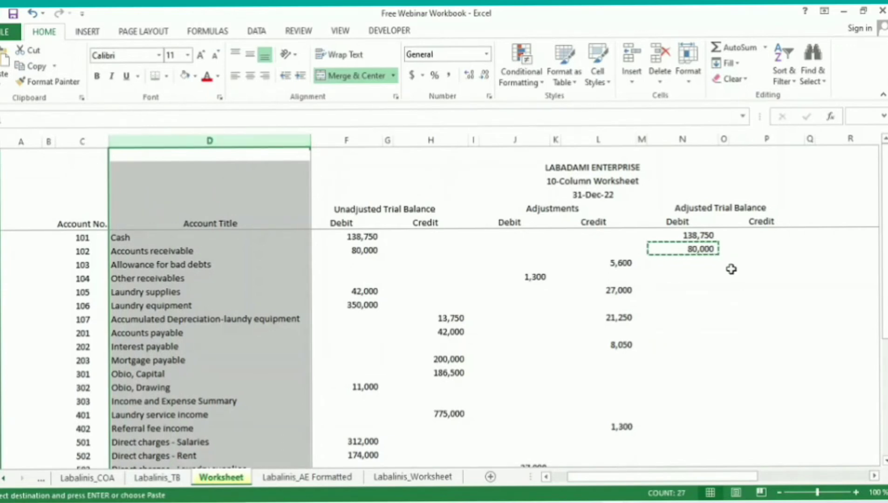
pyautogui.click(695, 252)
pyautogui.click(689, 286)
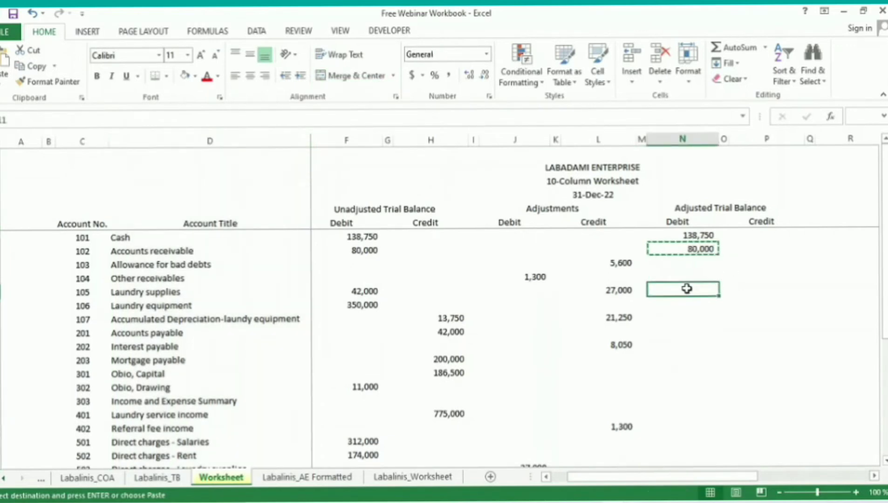
pyautogui.press('Up')
pyautogui.press('Up')
pyautogui.press('Up')
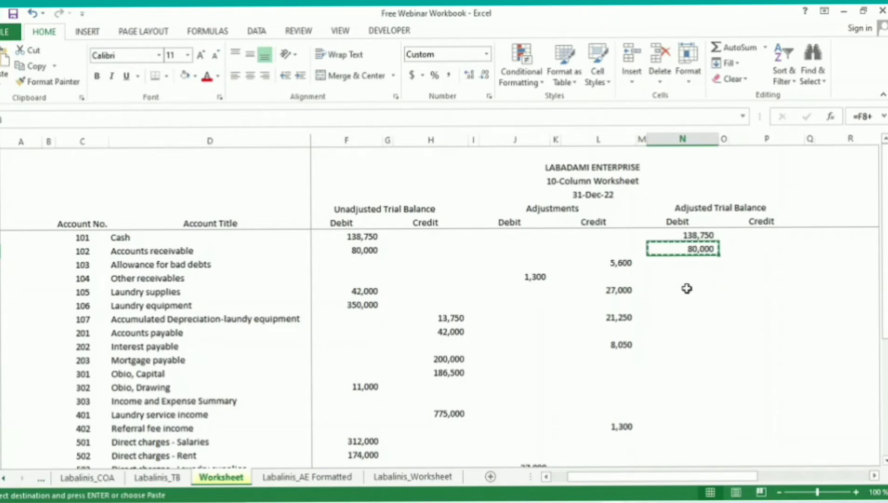
# Step: Select the Allowance for bad debts row to check it
pyautogui.press('Down')
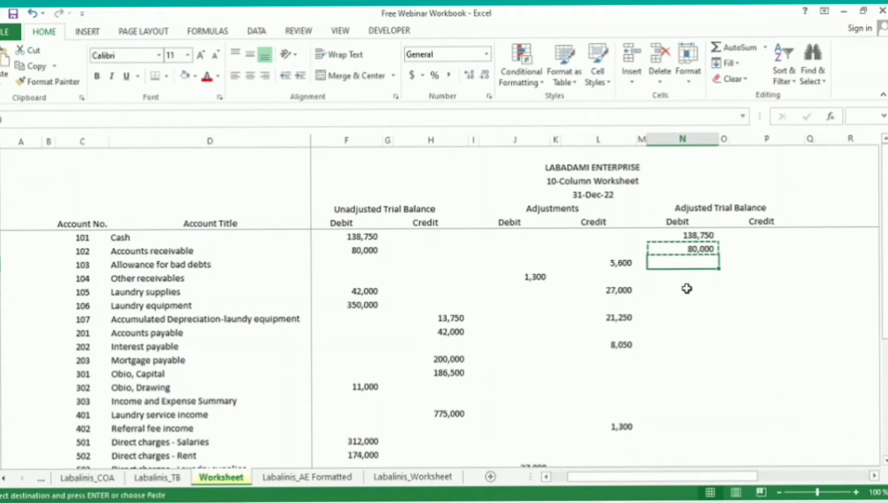
pyautogui.hotkey('shift', 'space')
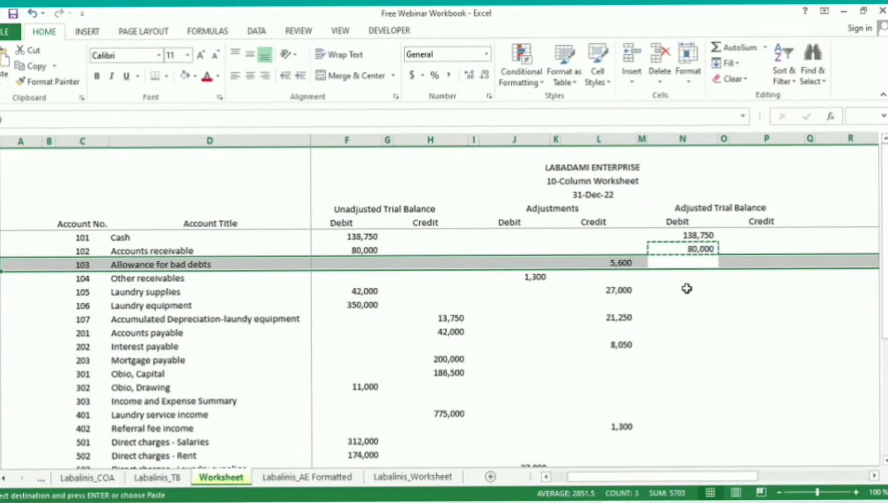
pyautogui.press('Up')
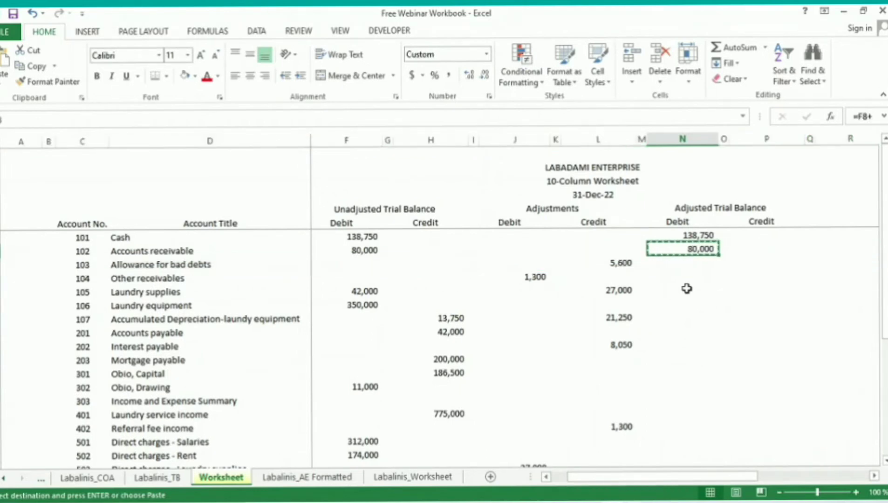
pyautogui.press('Down')
pyautogui.hotkey('shift', 'space')
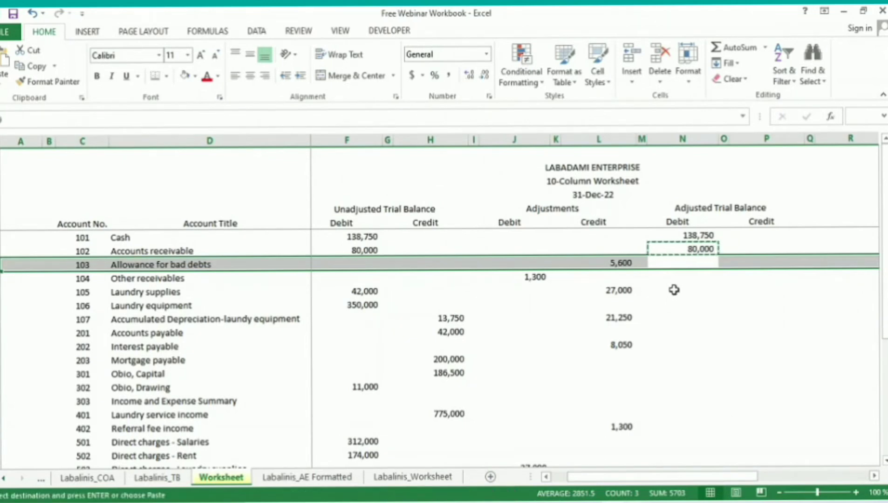
# Step: Paste the copied formula into the Other receivables adjusted debit, giving 1,300
pyautogui.click(688, 251)
pyautogui.press('Down')
pyautogui.press('Down')
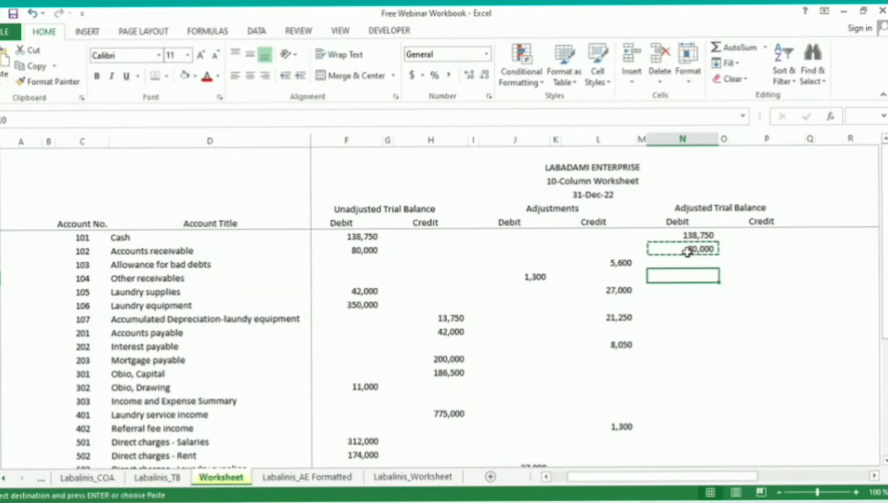
pyautogui.hotkey('ctrl', 'v')
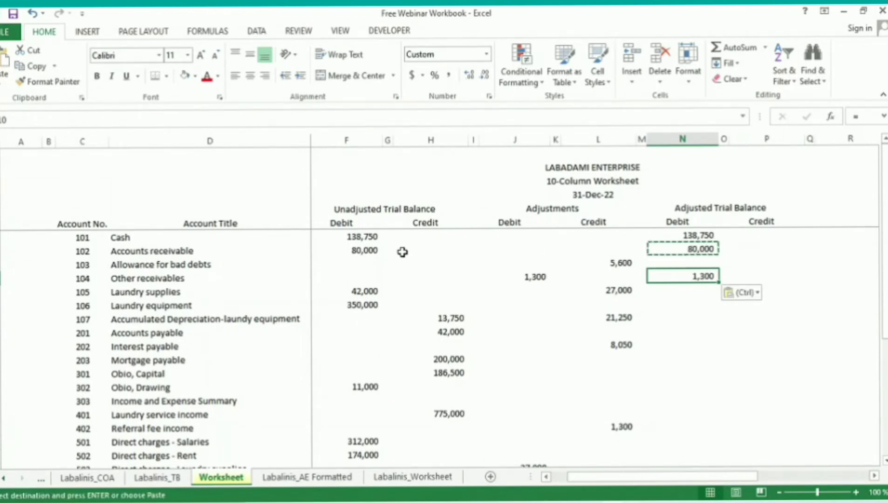
# Step: Check F104, J104 and the 1,300 result in N104, then copy N104
pyautogui.click(358, 279)
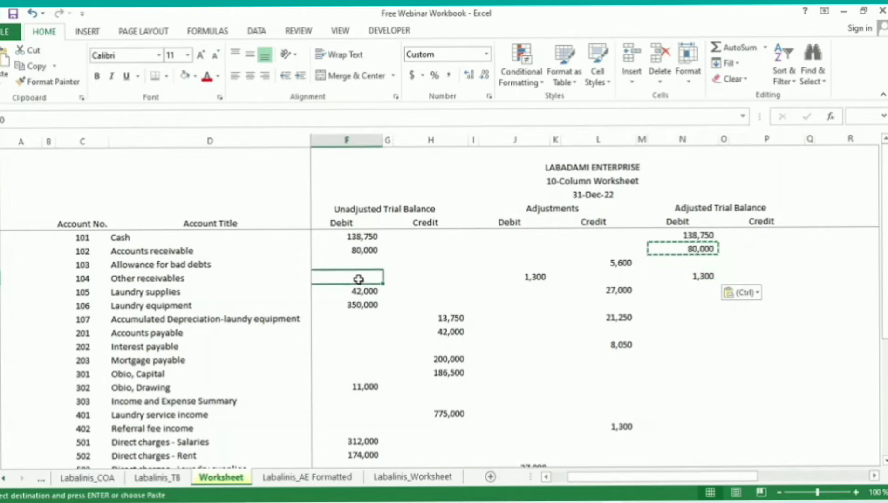
pyautogui.click(542, 277)
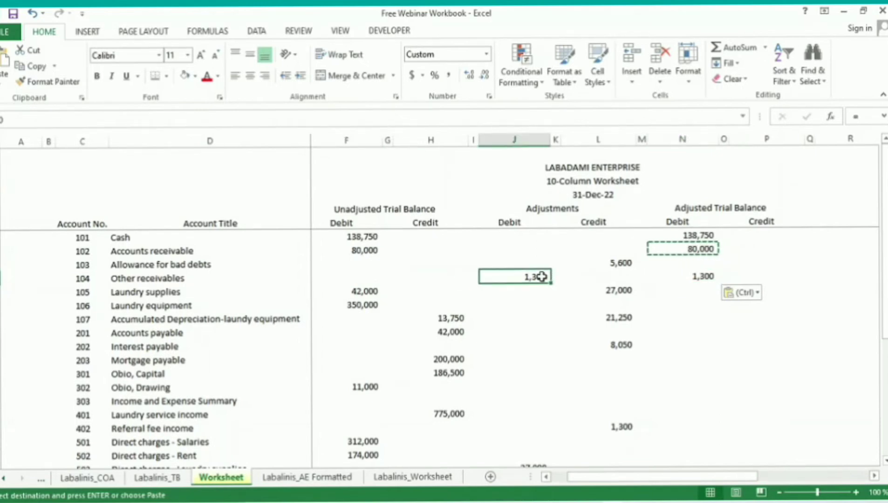
pyautogui.click(705, 281)
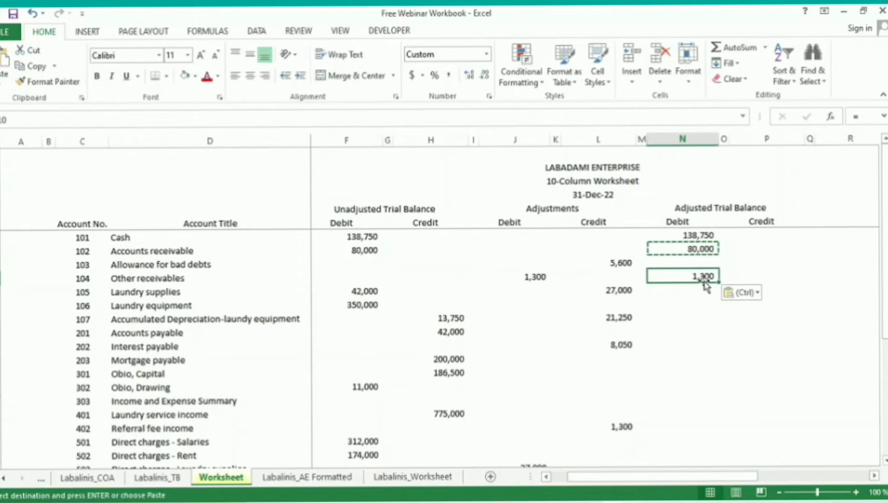
pyautogui.press('Escape')
pyautogui.hotkey('ctrl', 'c')
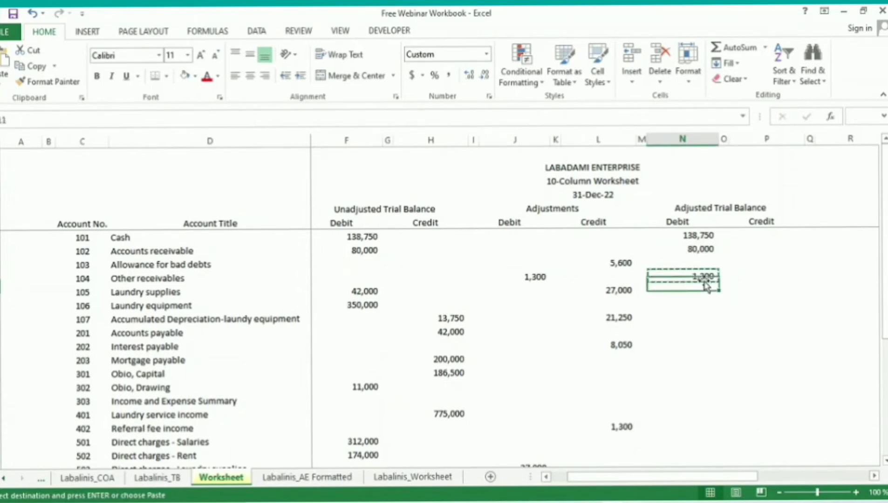
pyautogui.press('Down')
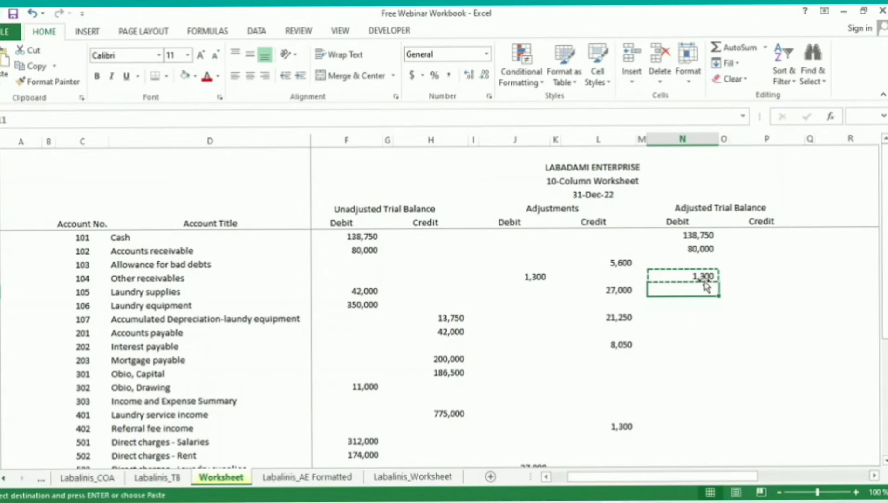
# Step: Paste the copied formula into the Laundry supplies adjusted debit N105 and inspect its references
pyautogui.click(703, 280)
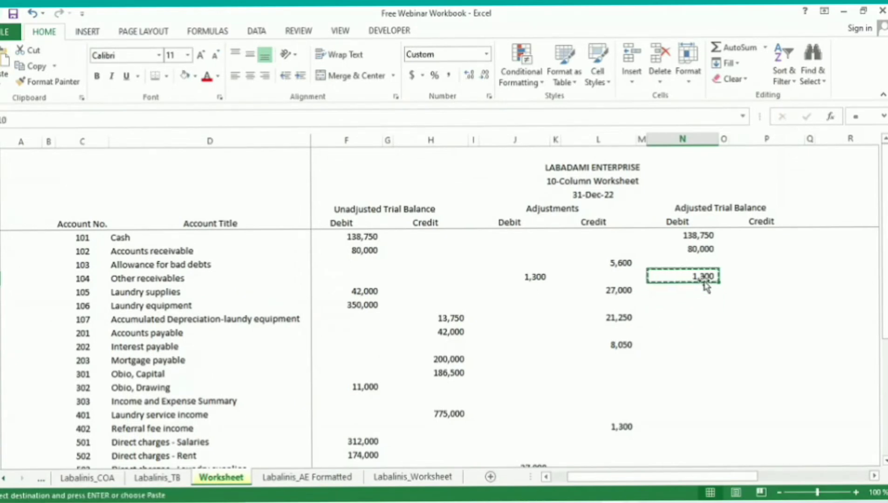
pyautogui.press('Down')
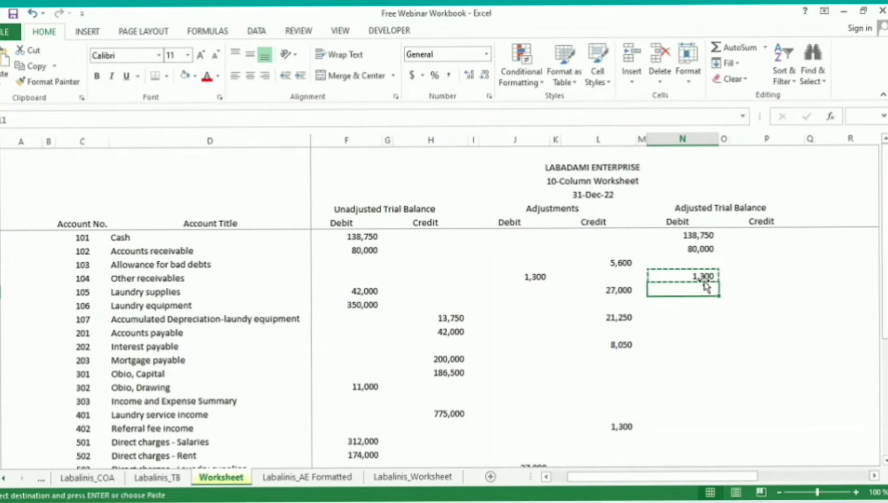
pyautogui.hotkey('ctrl', 'v')
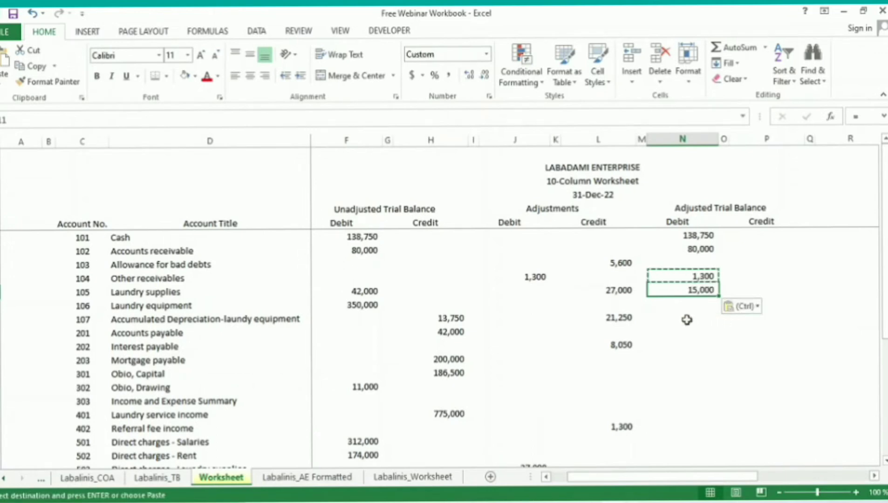
pyautogui.press('F2')
pyautogui.press('Escape')
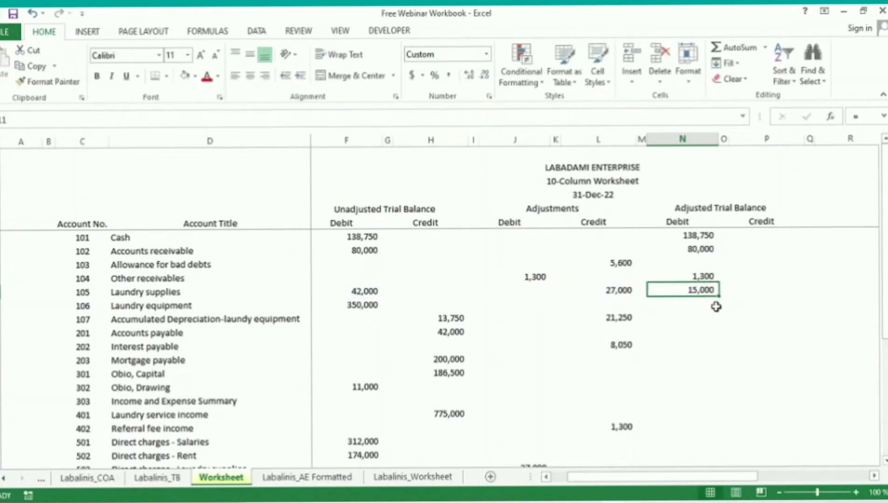
# Step: Verify the 15,000 result against the 42,000 balance and 27,000 credit, then copy it
pyautogui.click(367, 294)
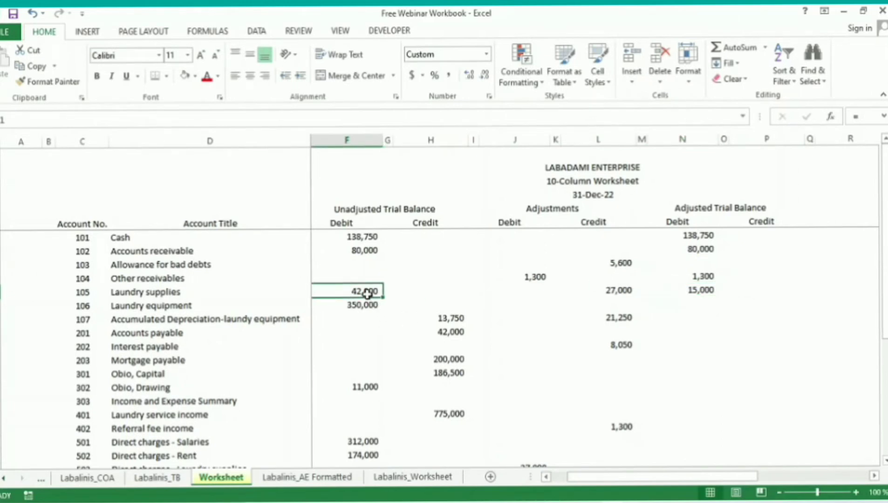
pyautogui.click(612, 294)
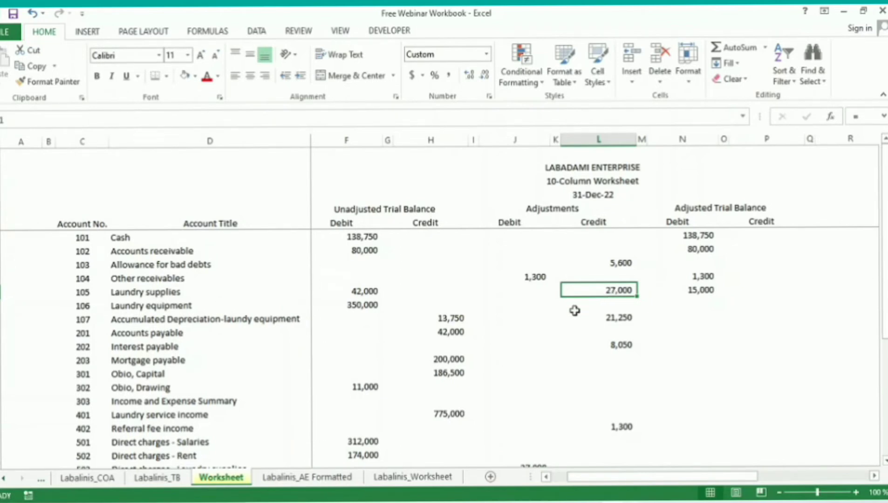
pyautogui.click(377, 295)
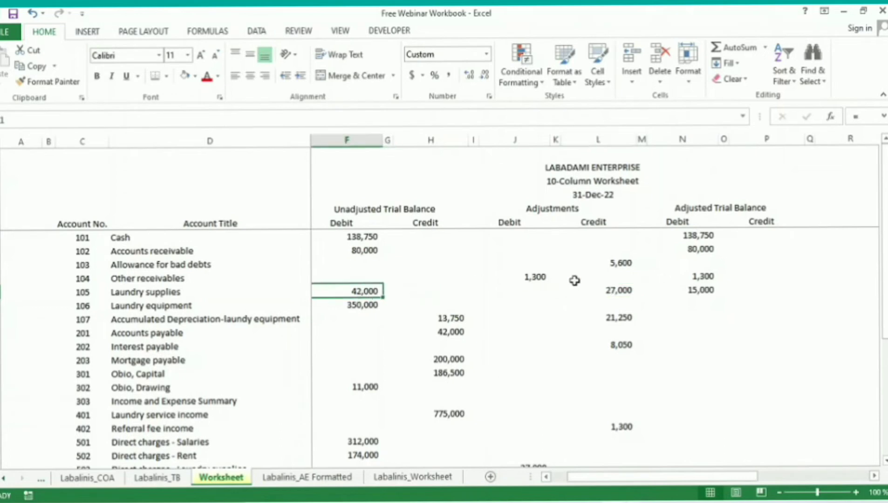
pyautogui.click(593, 290)
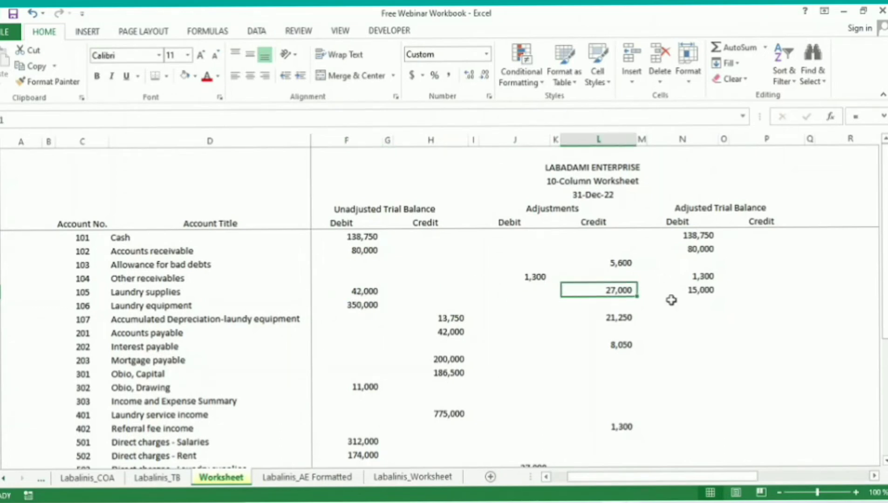
pyautogui.click(704, 293)
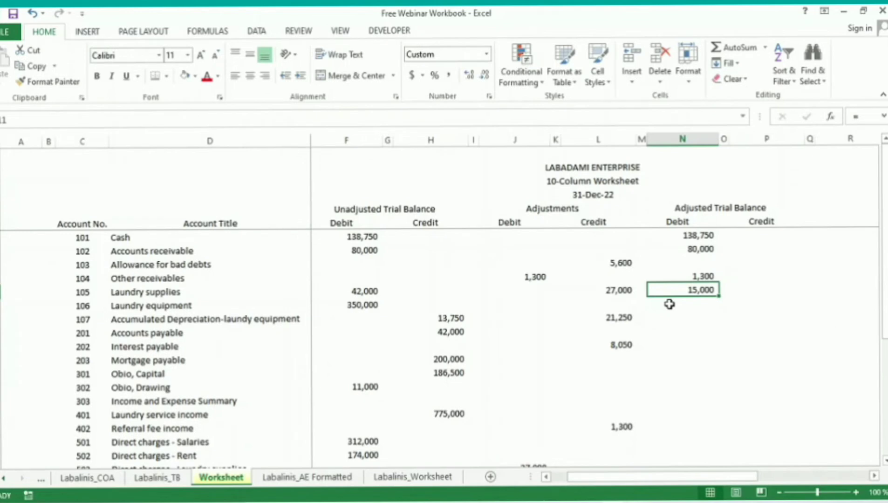
pyautogui.press('F2')
pyautogui.press('Escape')
pyautogui.hotkey('ctrl', 'c')
pyautogui.click(669, 304)
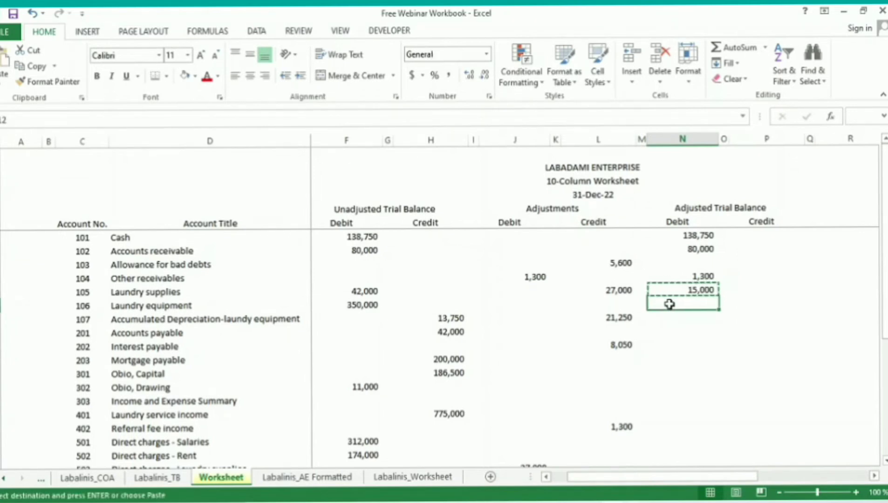
# Step: Paste the adjusted debit formula for Laundry equipment (350,000) and Obio, Drawing (11,000)
pyautogui.hotkey('ctrl', 'v')
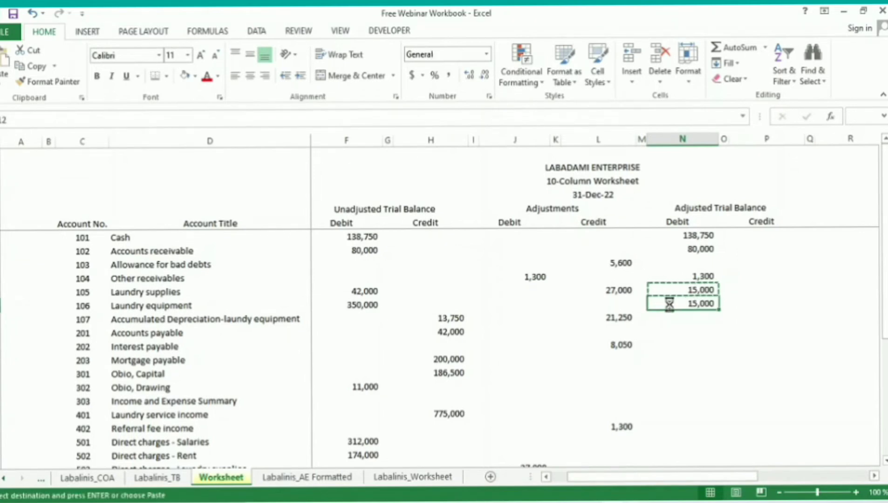
pyautogui.press('Down')
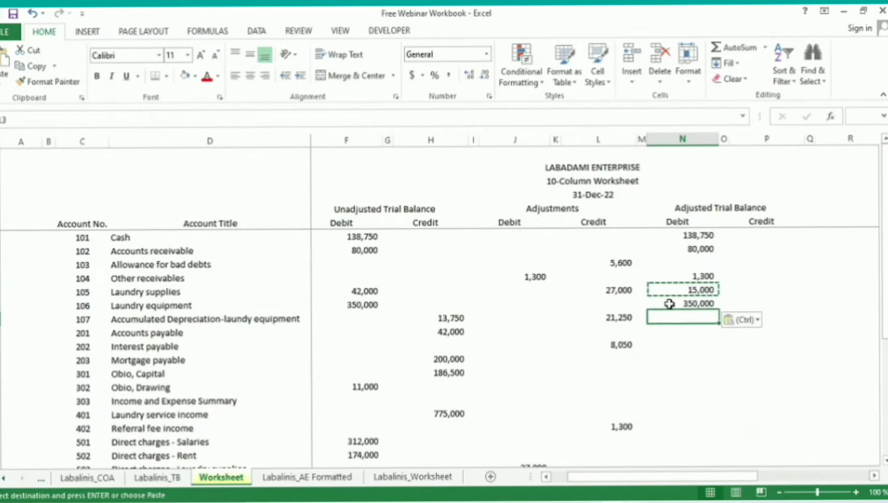
pyautogui.hotkey('shift', 'space')
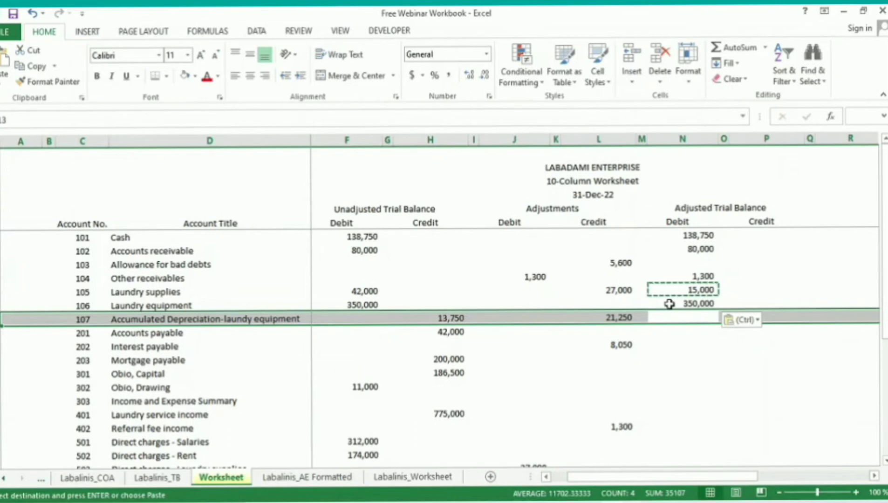
pyautogui.press('Down')
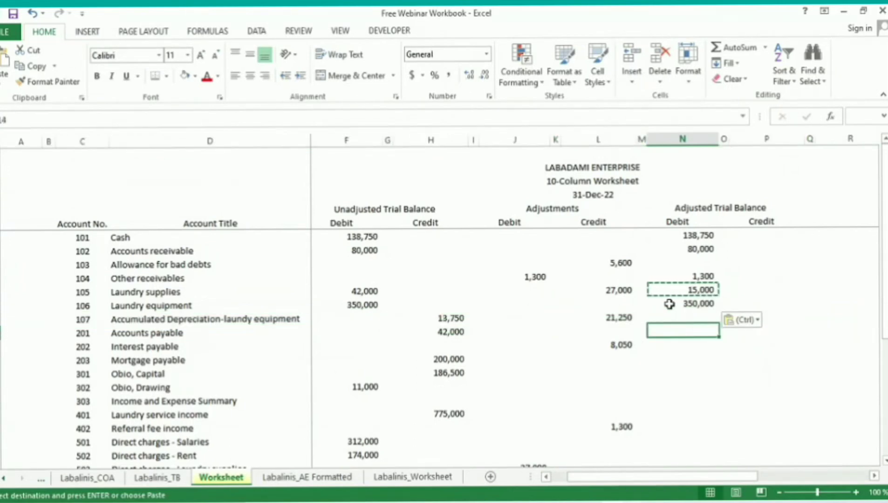
pyautogui.press('Down')
pyautogui.press('Down')
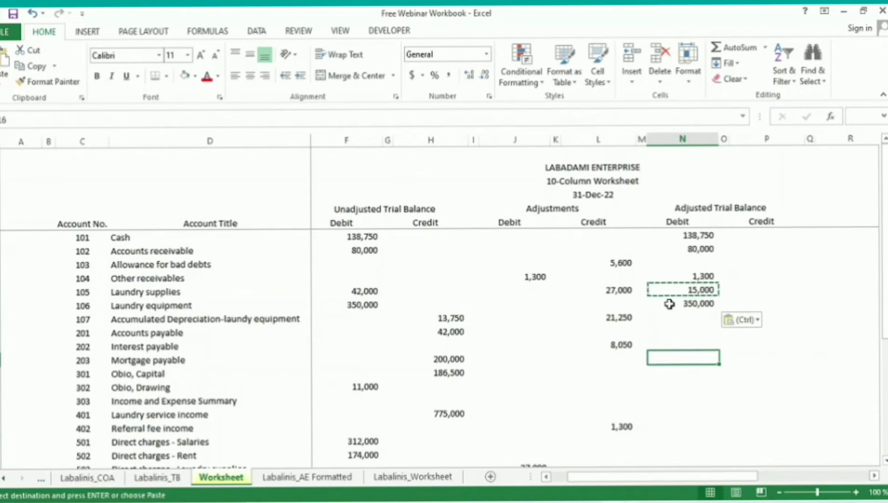
pyautogui.press('Down')
pyautogui.hotkey('shift', 'space')
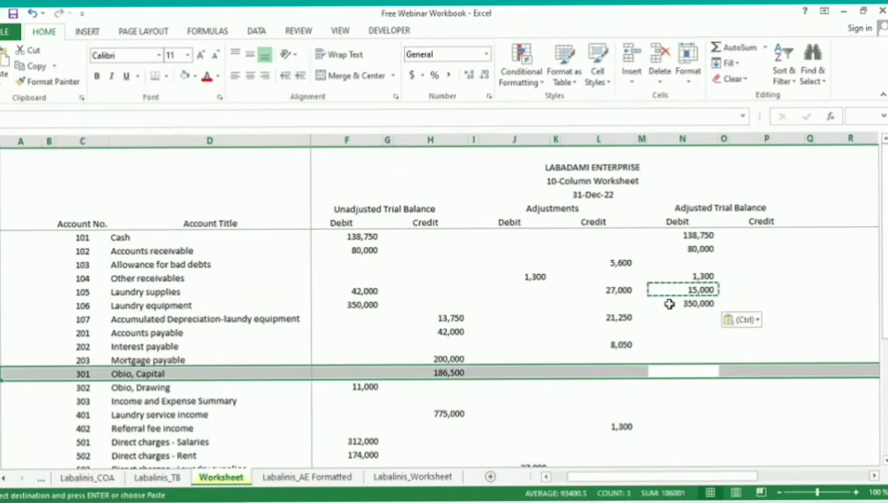
pyautogui.press('Down')
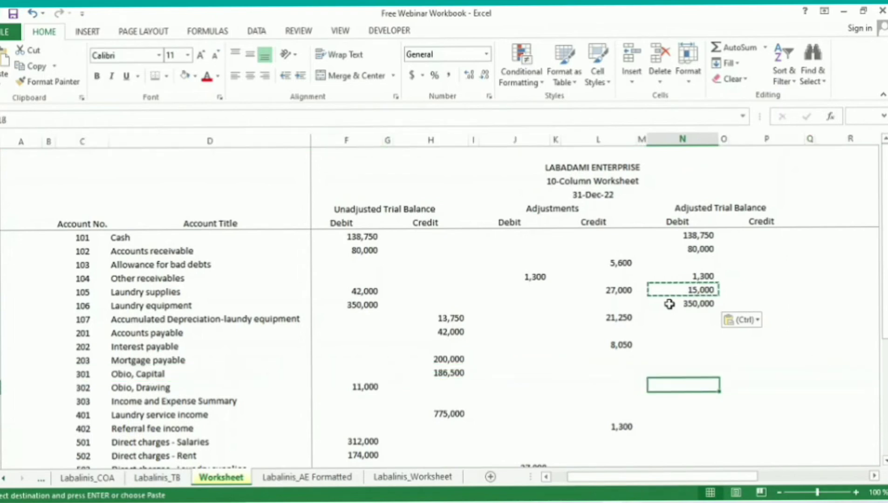
pyautogui.hotkey('shift', 'space')
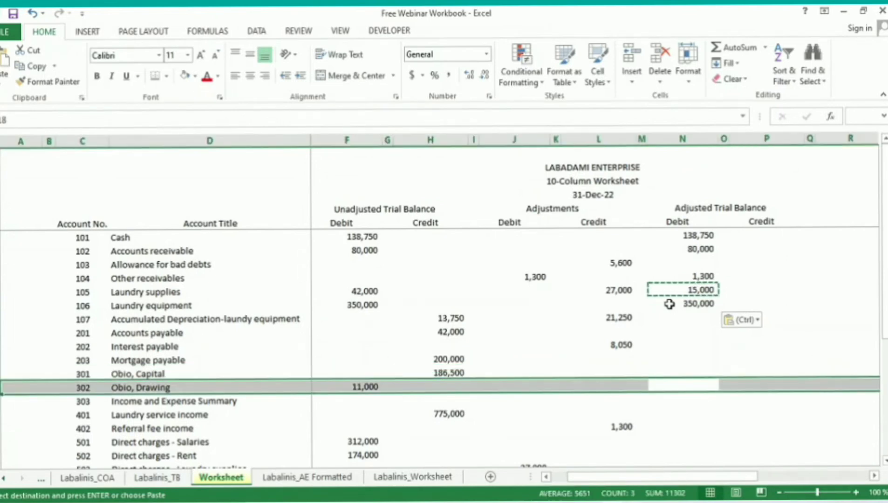
pyautogui.hotkey('shift', 'BackSpace')
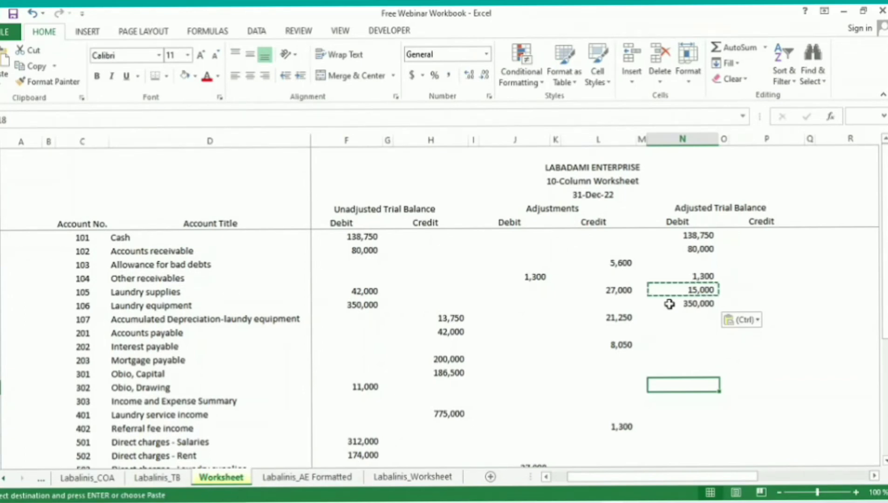
pyautogui.press('Return')
pyautogui.hotkey('ctrl', 'v')
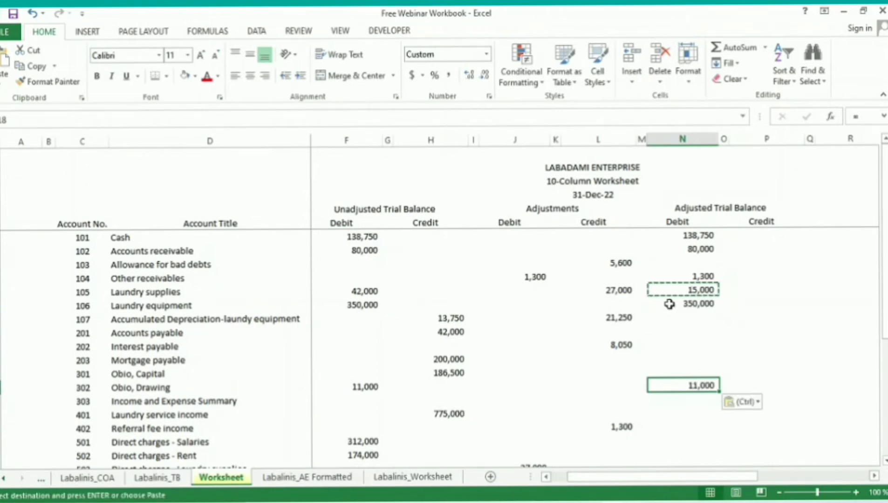
# Step: Copy the Drawing debit formula into expense rows N501:N510, Salaries 312,000 through Miscellaneous 3,000
pyautogui.hotkey('ctrl', 'c')
pyautogui.press('Down')
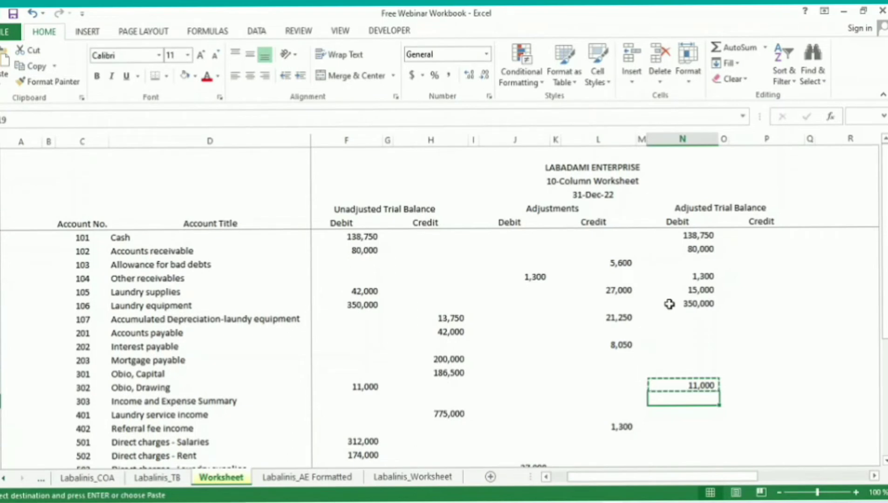
pyautogui.hotkey('shift', 'space')
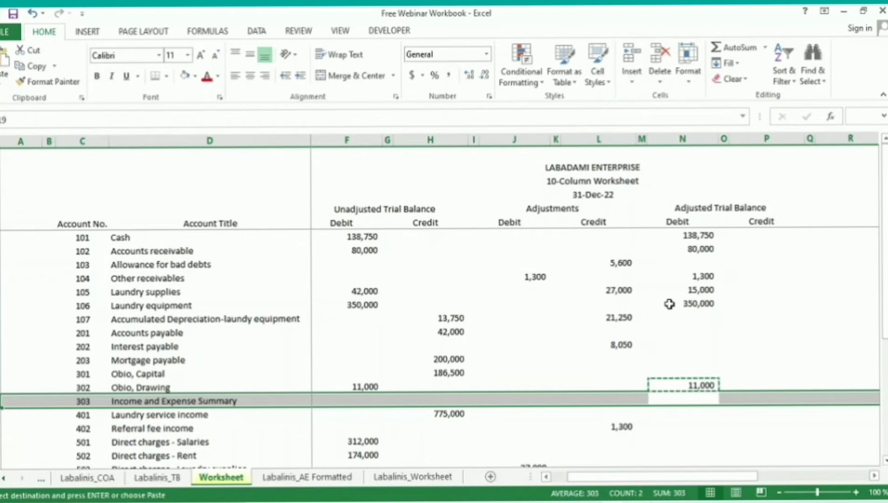
pyautogui.press('Up')
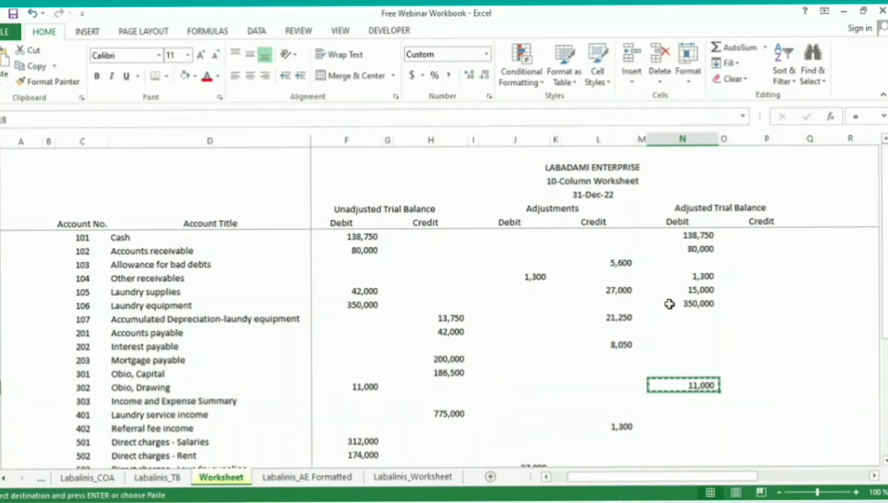
pyautogui.write('x')
pyautogui.press('Escape')
pyautogui.hotkey('ctrl', 'c')
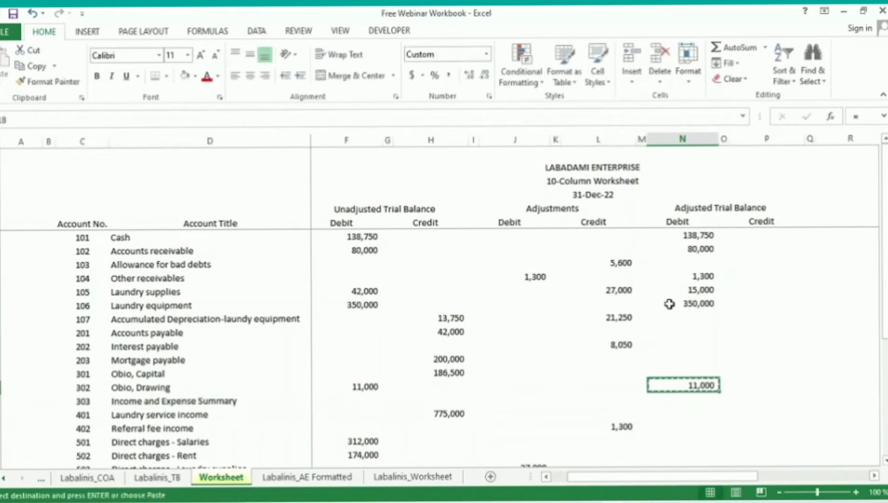
pyautogui.press('Down')
pyautogui.press('Down')
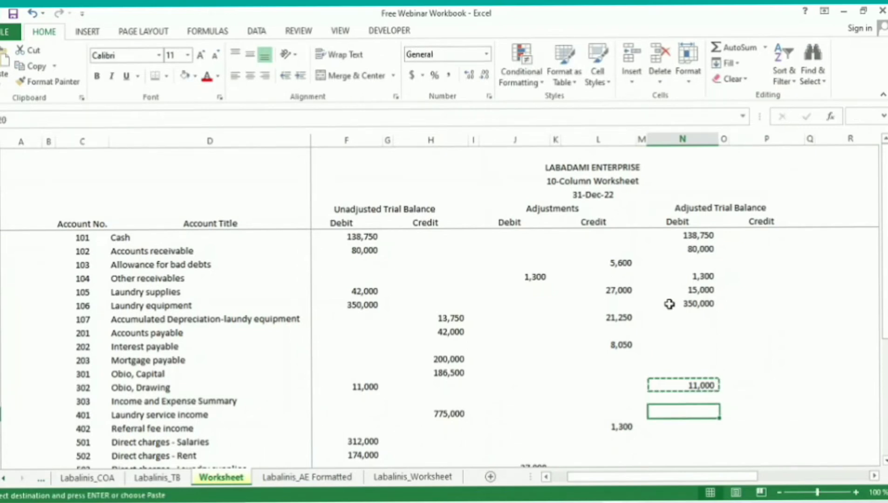
pyautogui.press('Down')
pyautogui.press('Down')
pyautogui.press('Up')
pyautogui.press('Up')
pyautogui.press('Up')
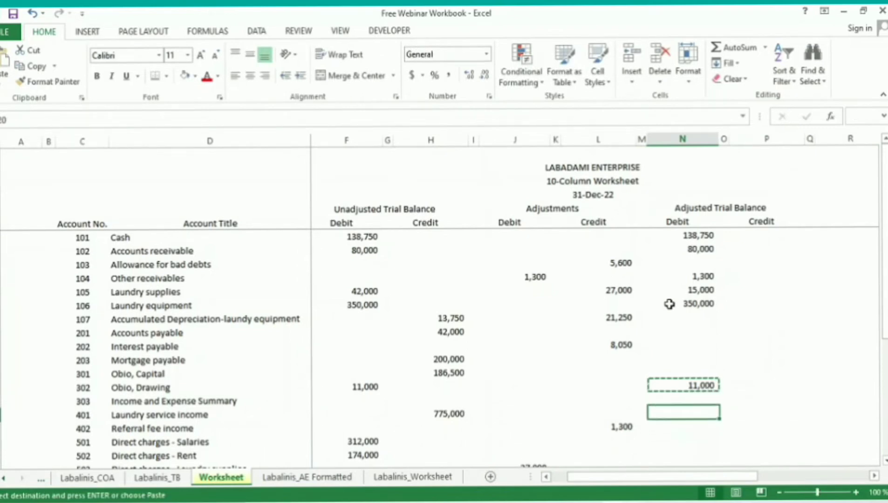
pyautogui.press('Down')
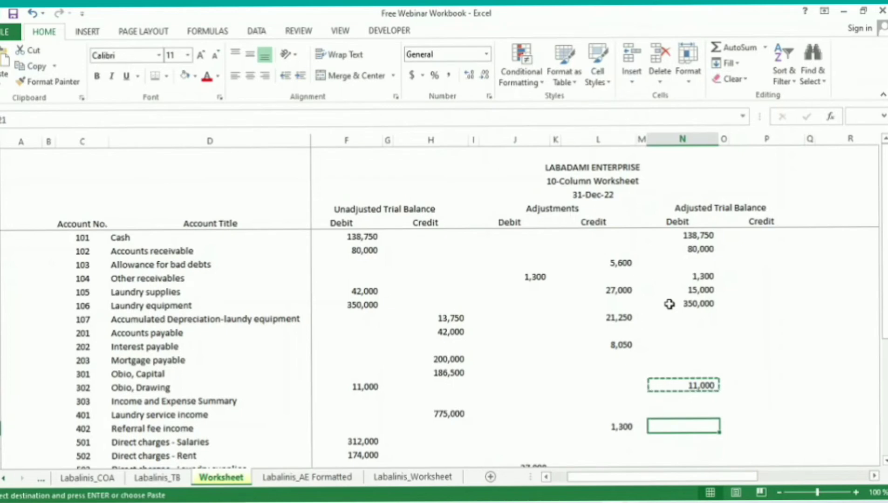
pyautogui.press('Down')
pyautogui.hotkey('shift', 'Down')
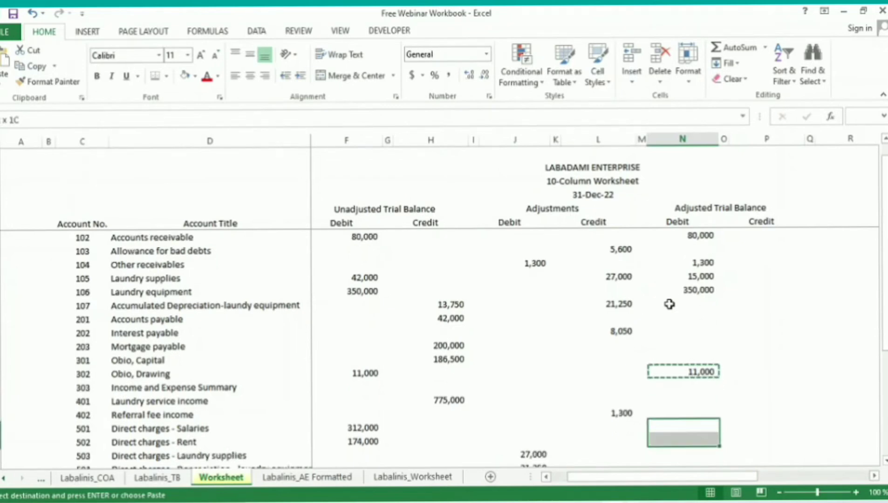
pyautogui.hotkey('shift', 'Down')
pyautogui.hotkey('shift', 'Down')
pyautogui.hotkey('shift', 'Down')
pyautogui.hotkey('shift', 'Down')
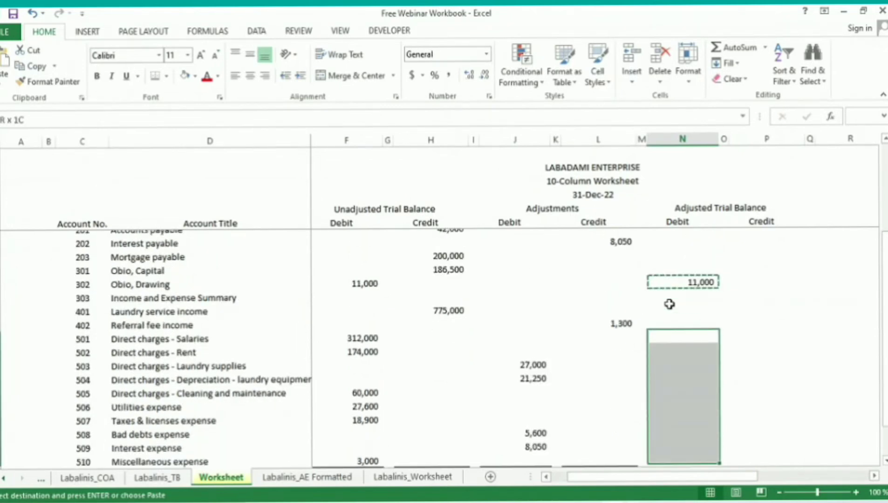
pyautogui.hotkey('shift', 'Up')
pyautogui.hotkey('shift', 'Down')
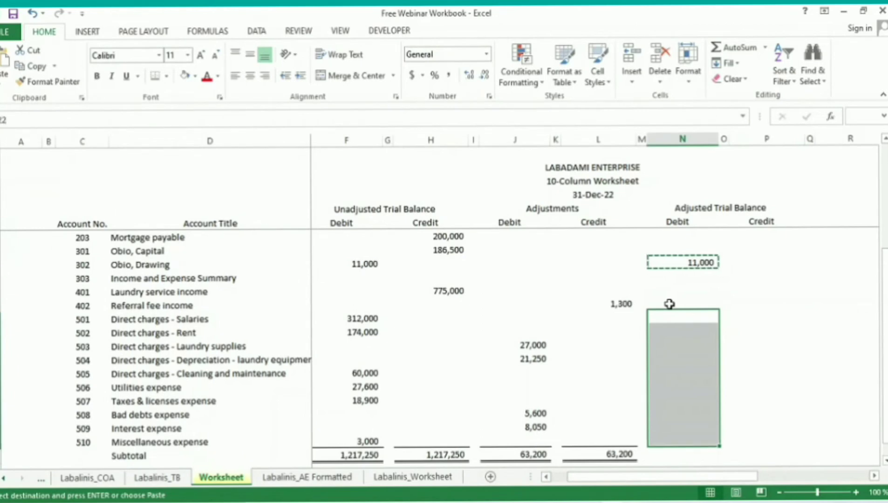
pyautogui.hotkey('ctrl', 'v')
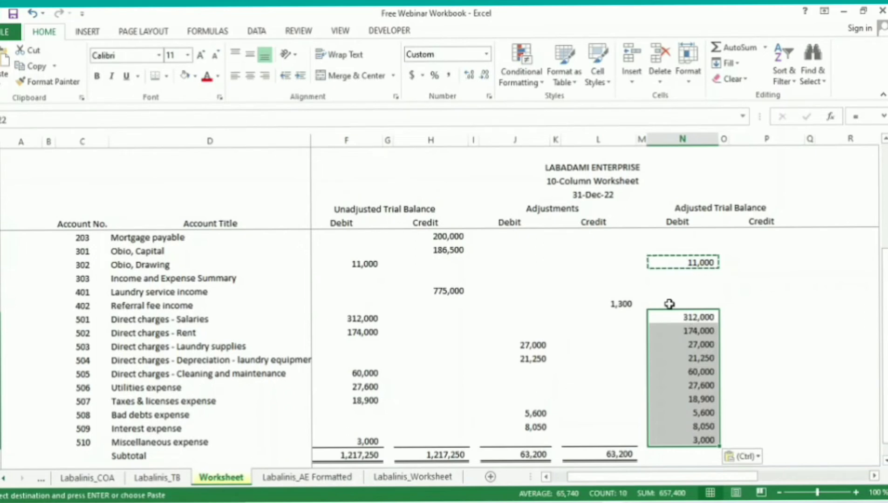
# Step: Check the Laundry supplies adjusted debit against its 27,000 adjustment debit
pyautogui.press('Down')
pyautogui.press('Down')
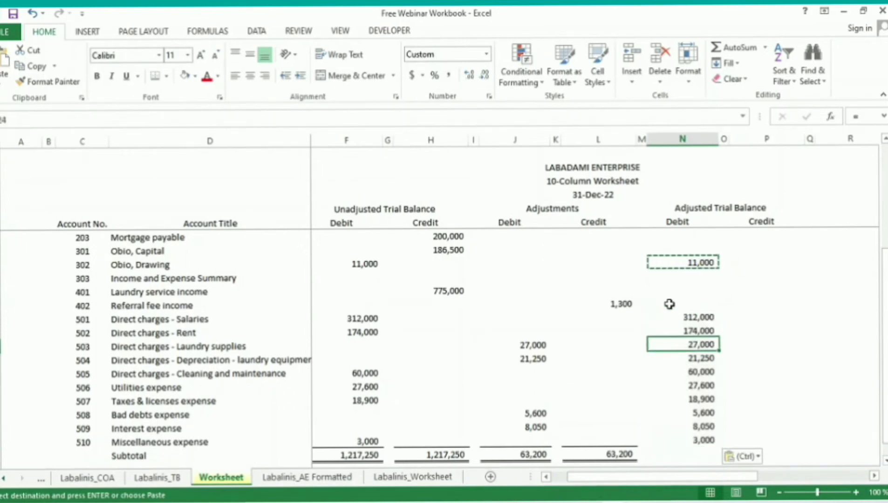
pyautogui.hotkey('shift', 'space')
pyautogui.press('Left')
pyautogui.press('Left')
pyautogui.press('Left')
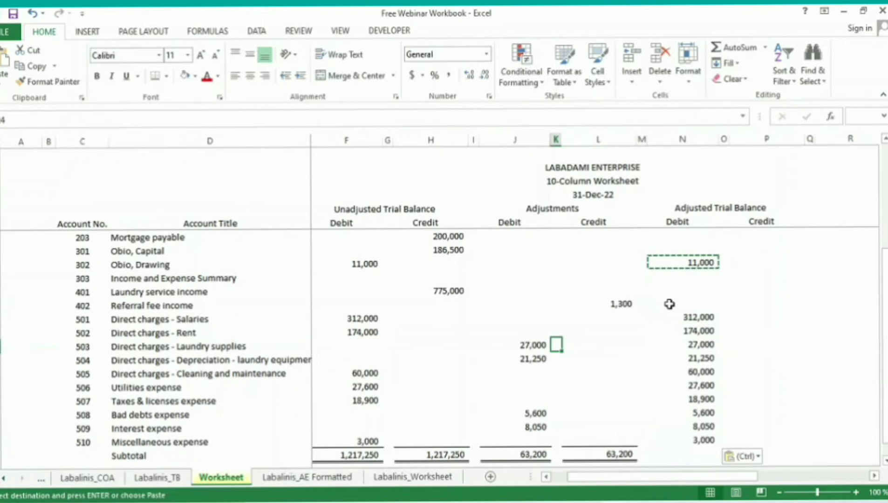
pyautogui.hotkey('shift', 'space')
pyautogui.press('Left')
pyautogui.press('Left')
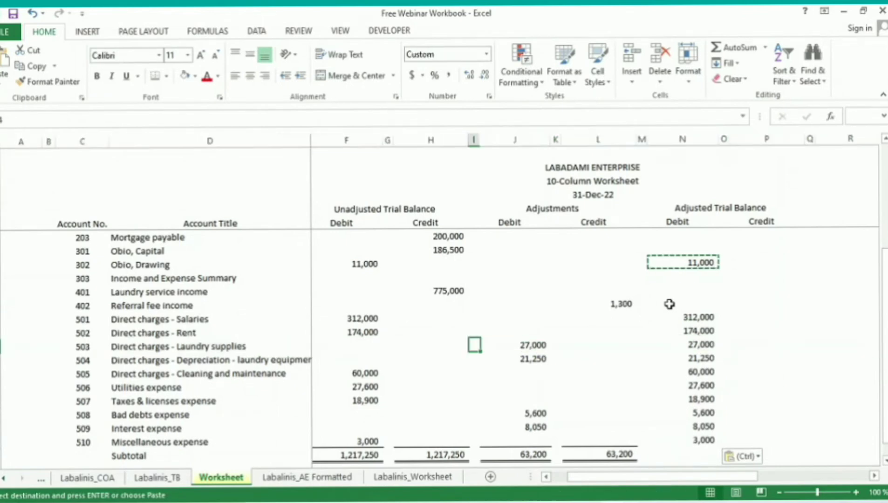
pyautogui.press('Right')
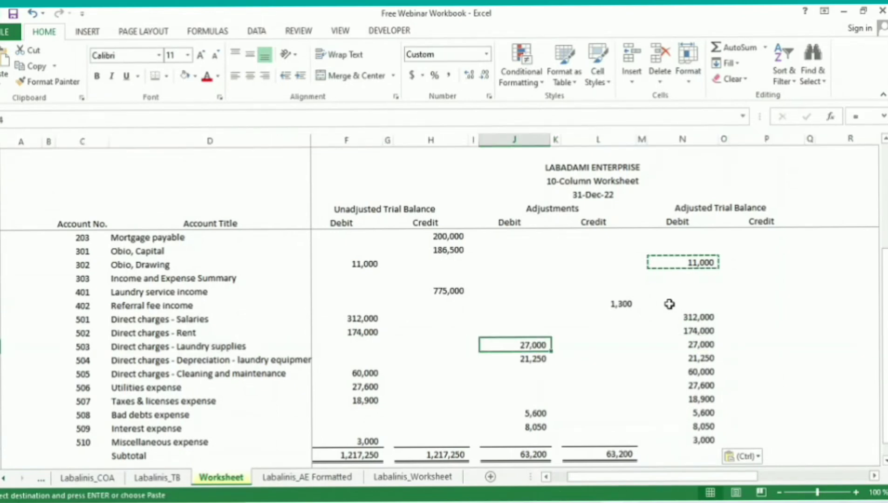
pyautogui.press('Right')
pyautogui.press('Right')
pyautogui.press('Right')
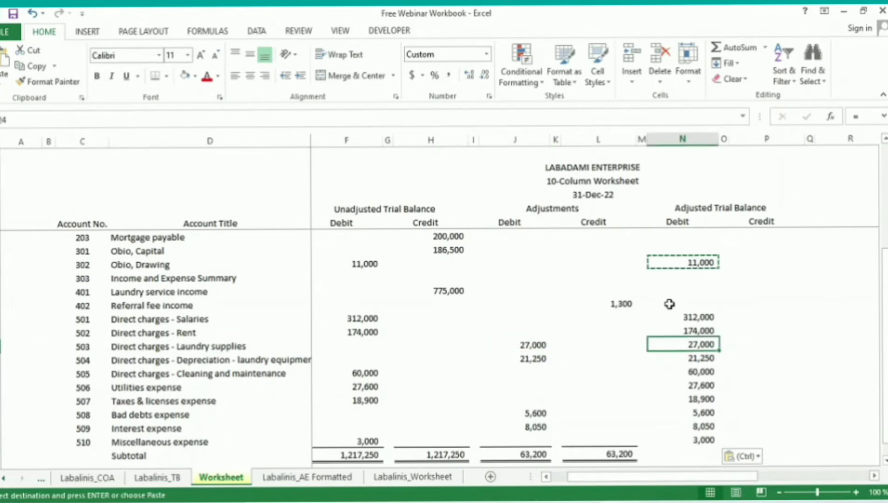
pyautogui.press('pageup')
pyautogui.press('Right')
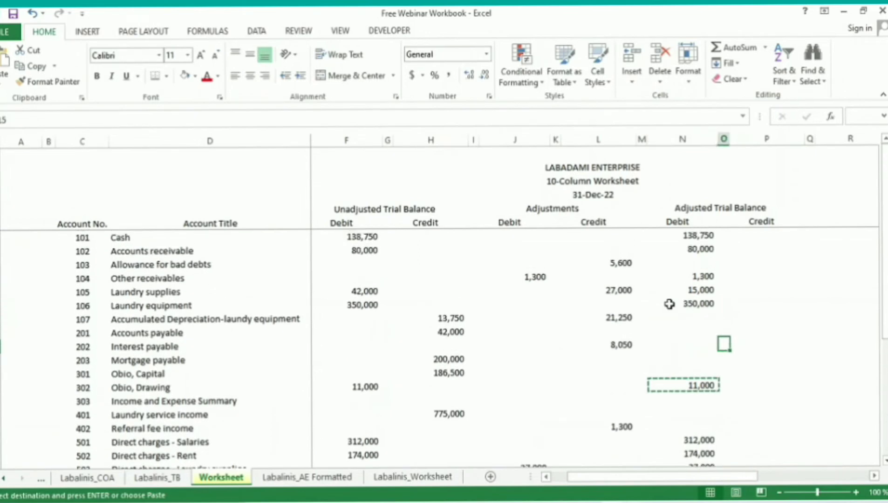
# Step: Enter =H9+L9-J9 as the Allowance for bad debts adjusted credit
pyautogui.press('Up')
pyautogui.press('Up')
pyautogui.press('Up')
pyautogui.press('Up')
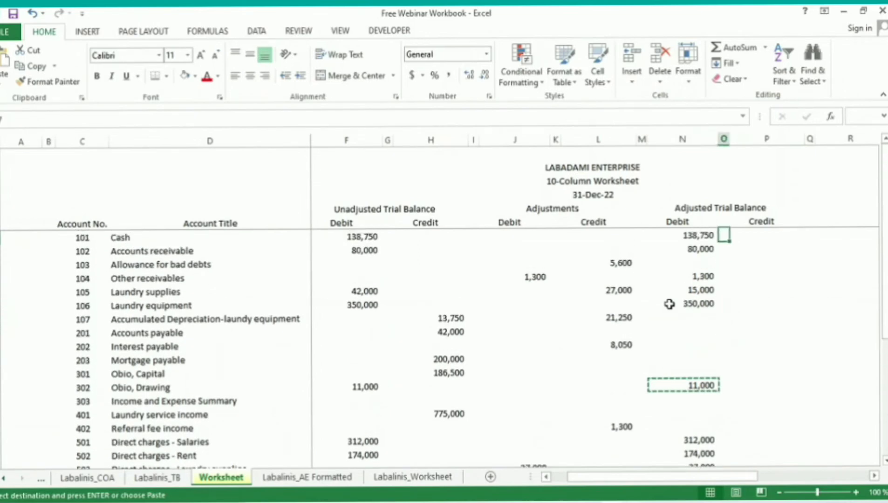
pyautogui.press('Left')
pyautogui.press('Down')
pyautogui.press('Down')
pyautogui.hotkey('shift', 'space')
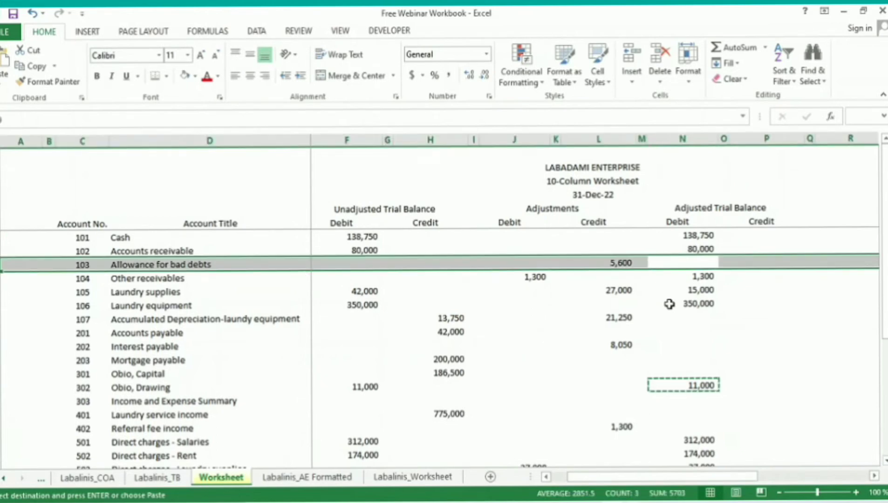
pyautogui.press('Right')
pyautogui.press('Right')
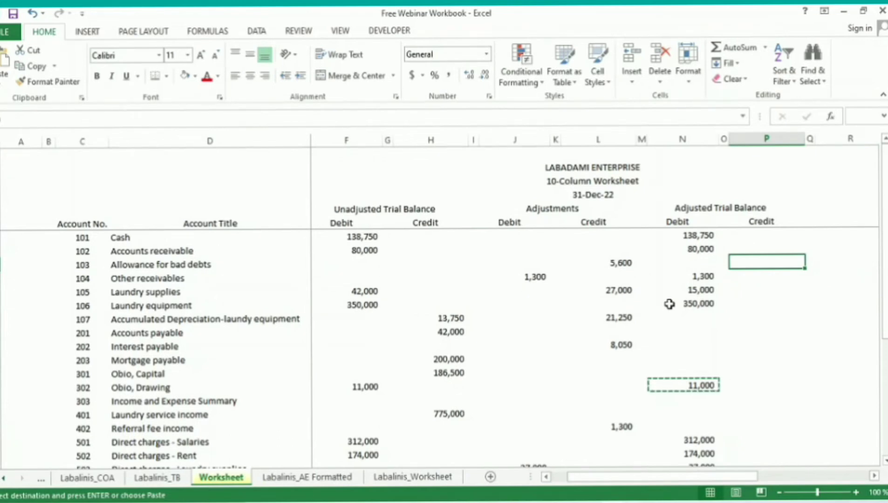
pyautogui.write('=')
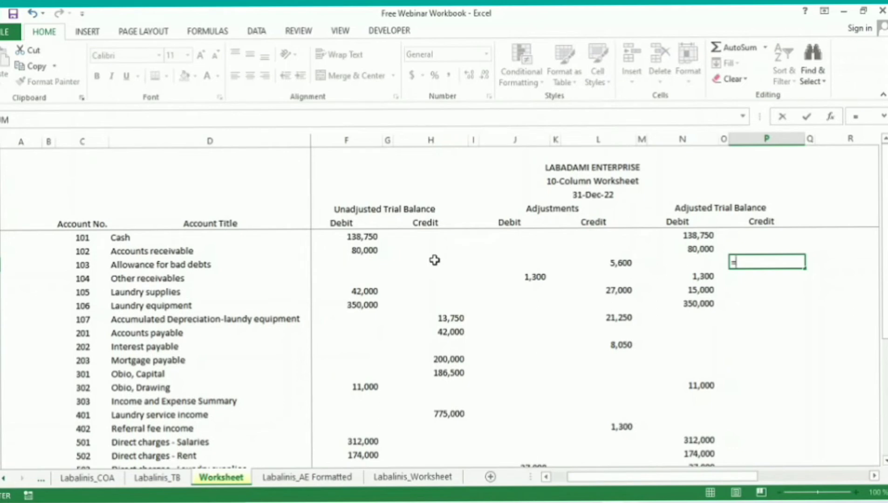
pyautogui.click(435, 261)
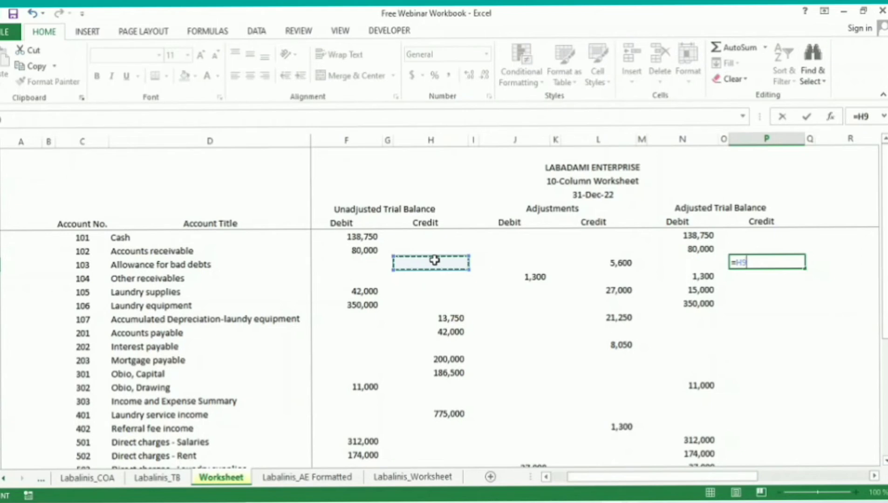
pyautogui.write('+')
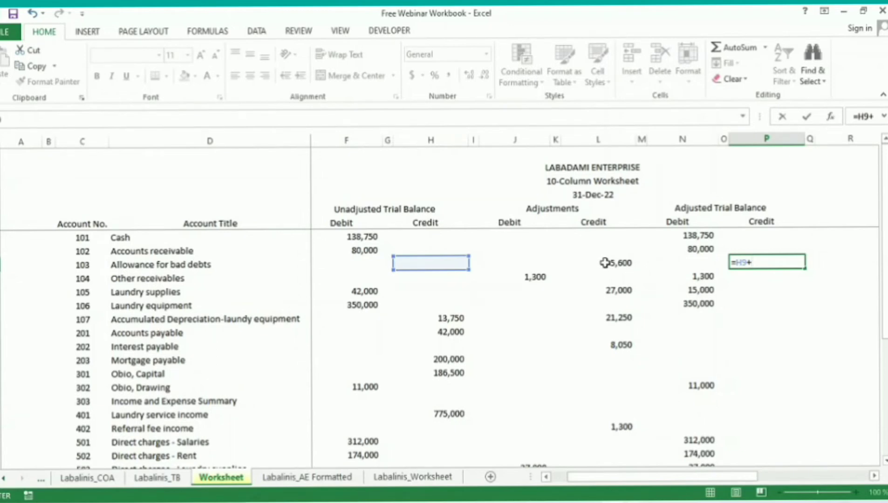
pyautogui.click(615, 264)
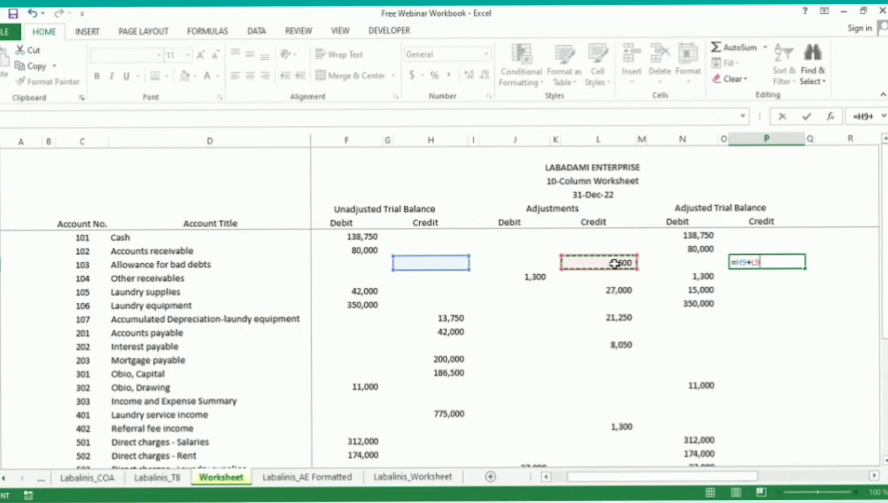
pyautogui.write('-')
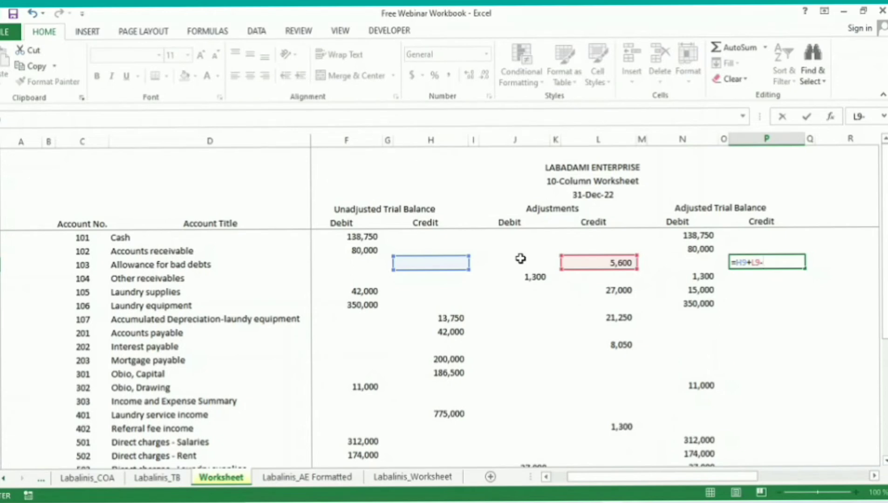
pyautogui.click(520, 259)
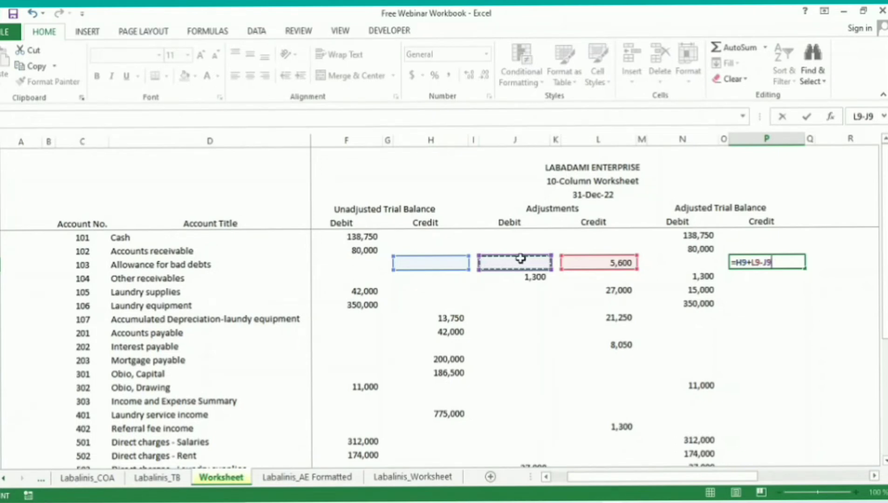
pyautogui.press('Return')
# Step: Verify the 5,600 adjusted credit against the row's trial balance and adjustment cells
pyautogui.click(752, 263)
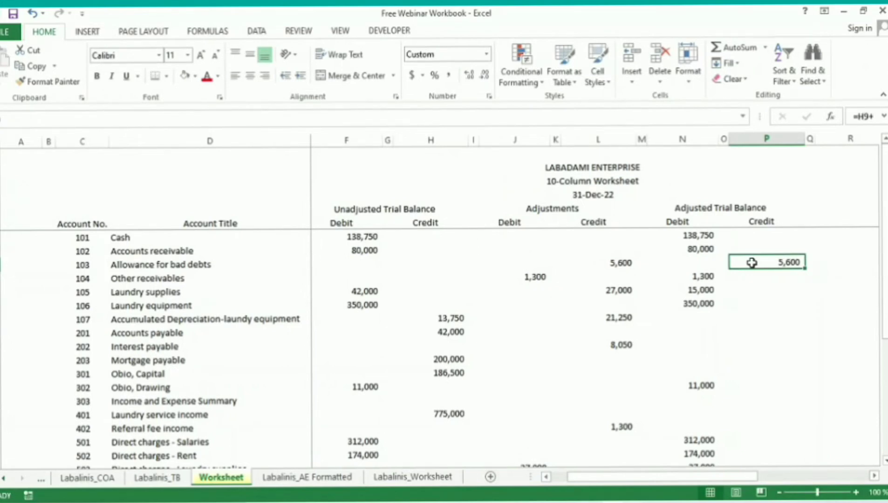
pyautogui.moveTo(340, 264)
pyautogui.mouseDown()
pyautogui.moveTo(424, 256)
pyautogui.moveTo(443, 263)
pyautogui.mouseUp()
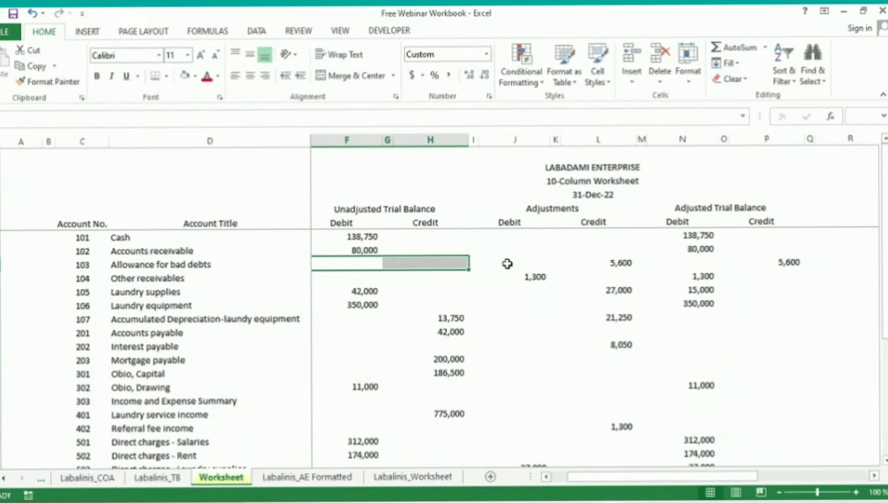
pyautogui.moveTo(508, 264); pyautogui.dragTo(604, 262)
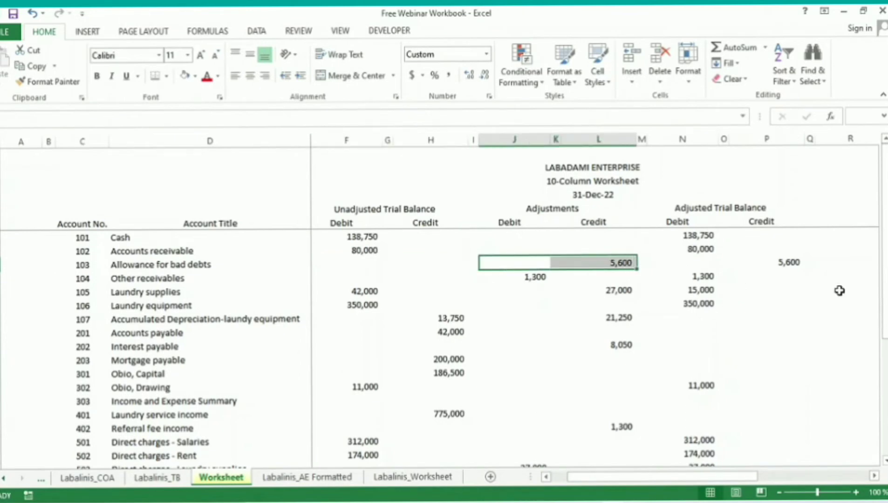
pyautogui.click(792, 264)
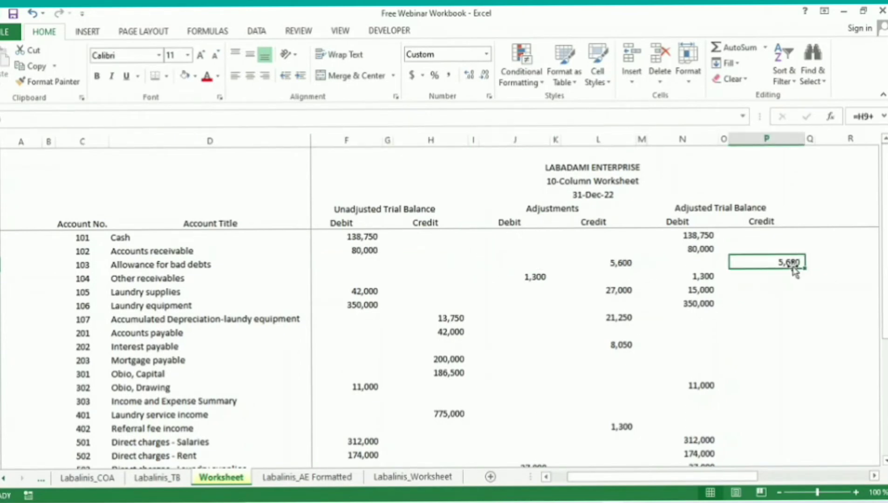
# Step: Paste the adjusted credit formula into Accumulated depreciation, giving 35,000
pyautogui.hotkey('ctrl', 'c')
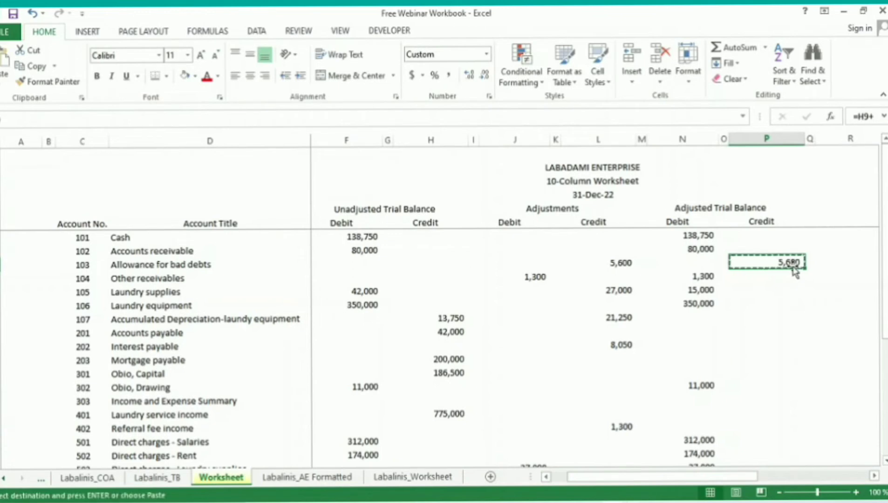
pyautogui.press('Down')
pyautogui.press('Down')
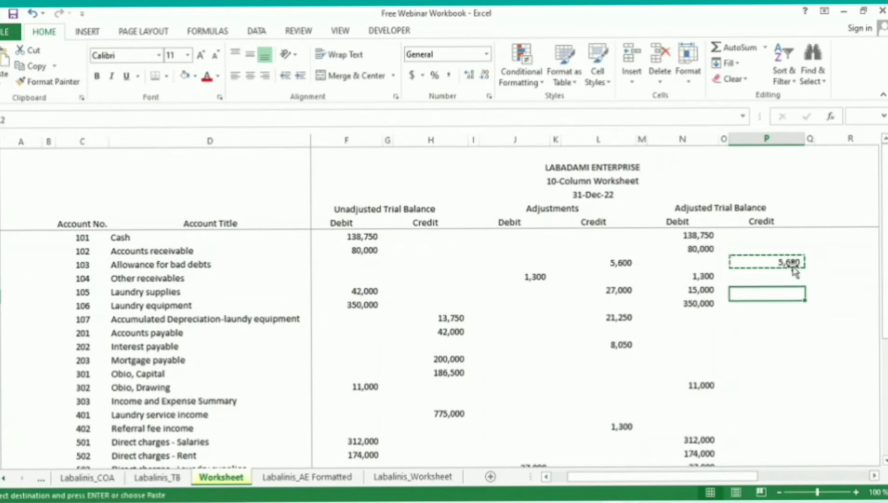
pyautogui.press('Down')
pyautogui.press('Down')
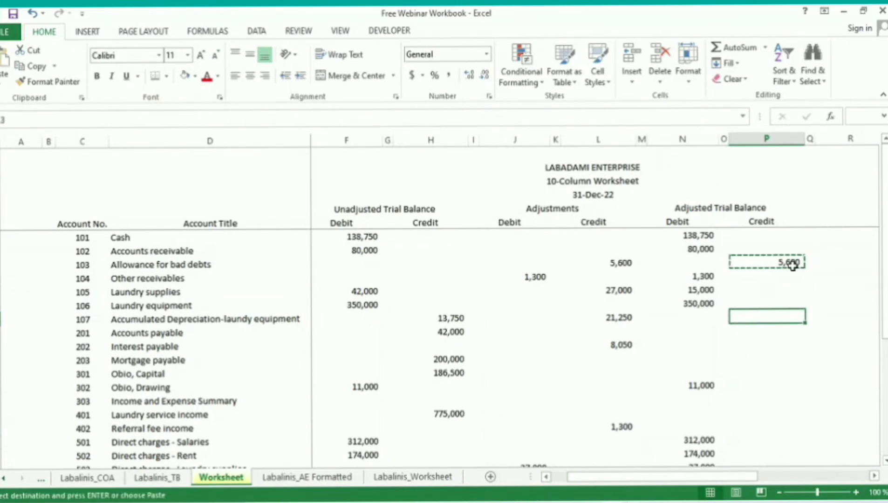
pyautogui.hotkey('shift', 'space')
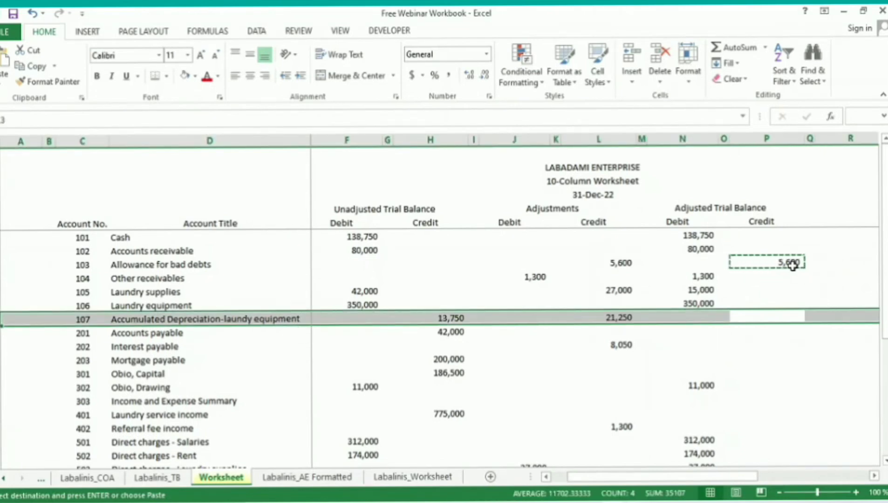
pyautogui.press('Right')
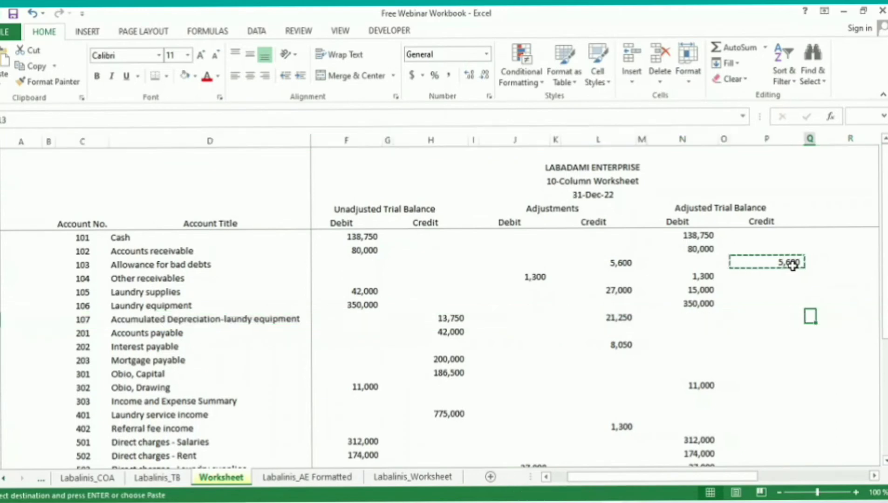
pyautogui.press('Left')
pyautogui.press('Return')
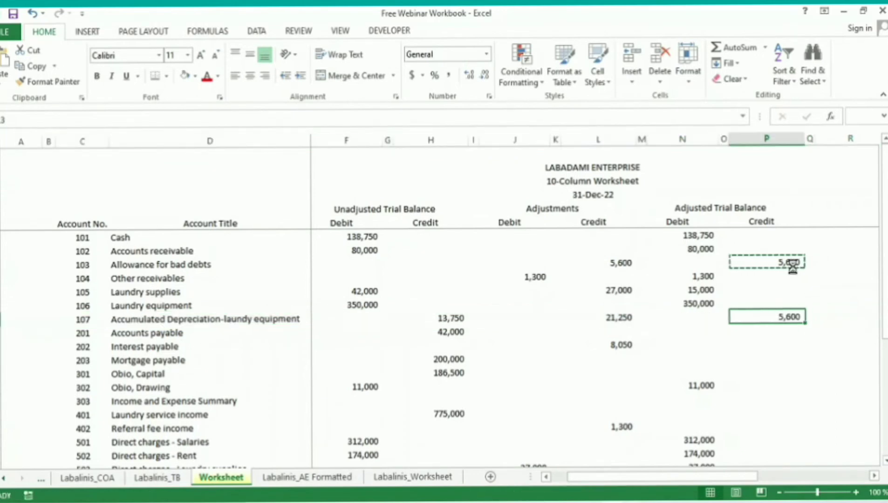
pyautogui.hotkey('ctrl', 'v')
# Step: Fill the credit formula into the three liability rows, down to Mortgage payable 200,000
pyautogui.press('Down')
pyautogui.hotkey('shift', 'Down')
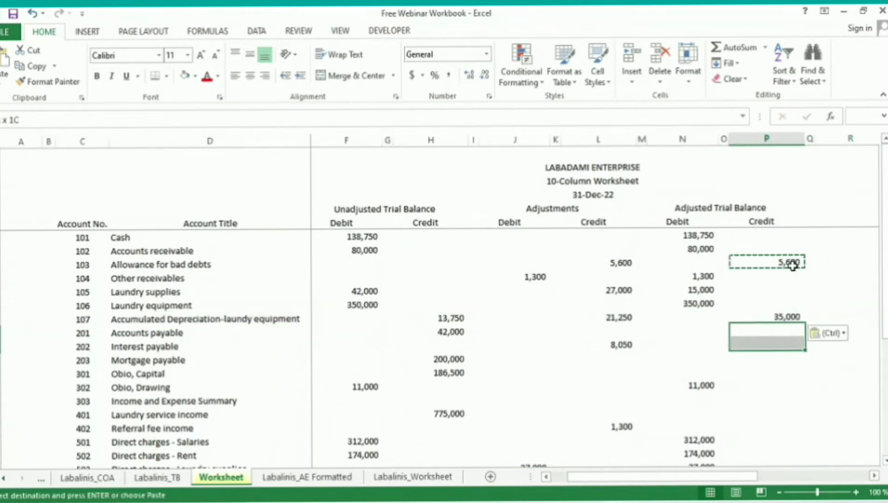
pyautogui.hotkey('shift', 'Down')
pyautogui.hotkey('shift', 'Down')
pyautogui.hotkey('shift', 'space')
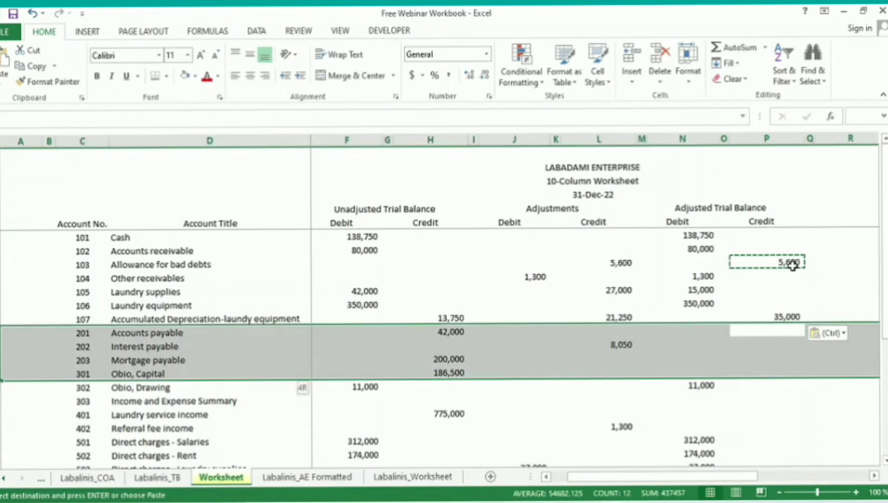
pyautogui.hotkey('shift', 'Up')
pyautogui.hotkey('shift', 'Up')
pyautogui.hotkey('shift', 'Up')
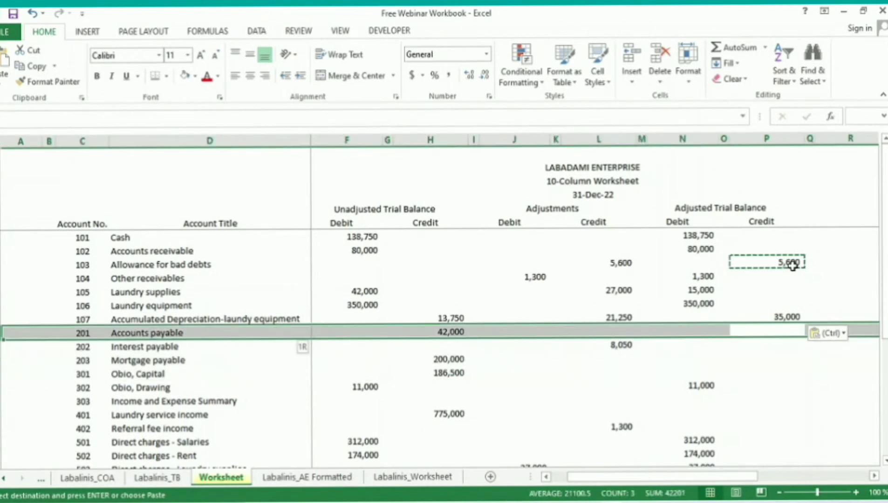
pyautogui.press('Up')
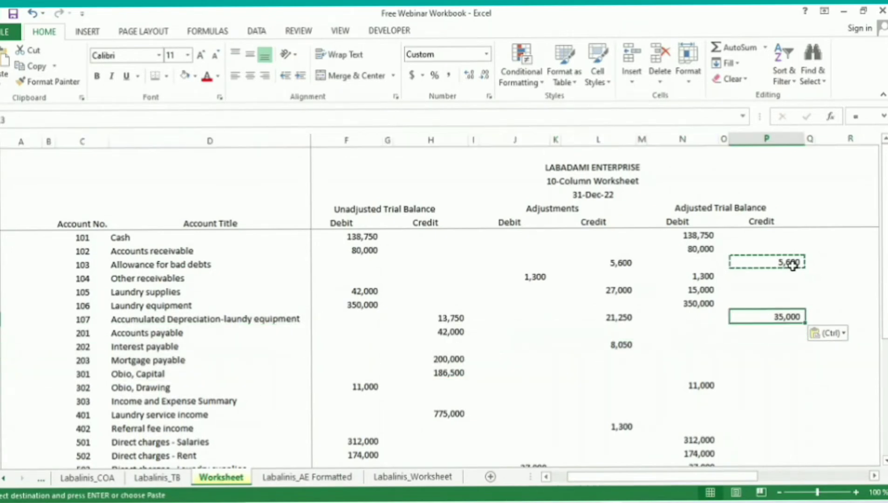
pyautogui.hotkey('ctrl', 'c')
pyautogui.hotkey('shift', 'Down')
pyautogui.hotkey('shift', 'Down')
pyautogui.hotkey('shift', 'Down')
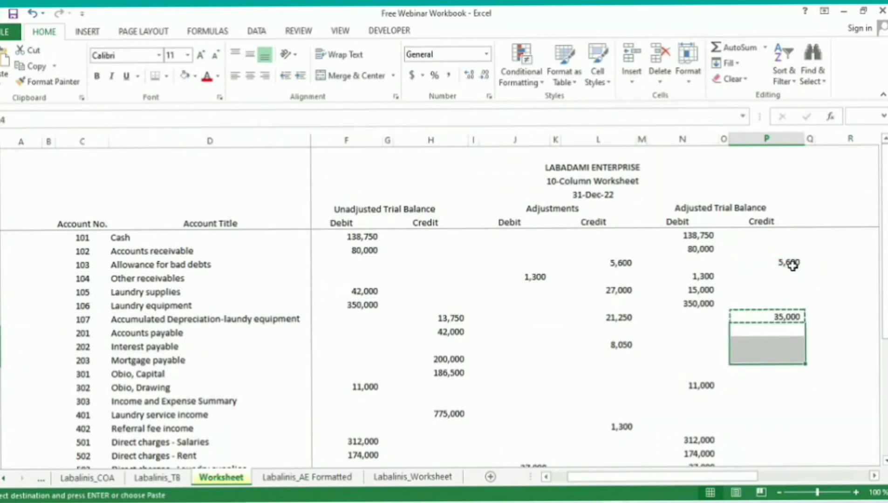
pyautogui.hotkey('ctrl', 'v')
pyautogui.press('Down')
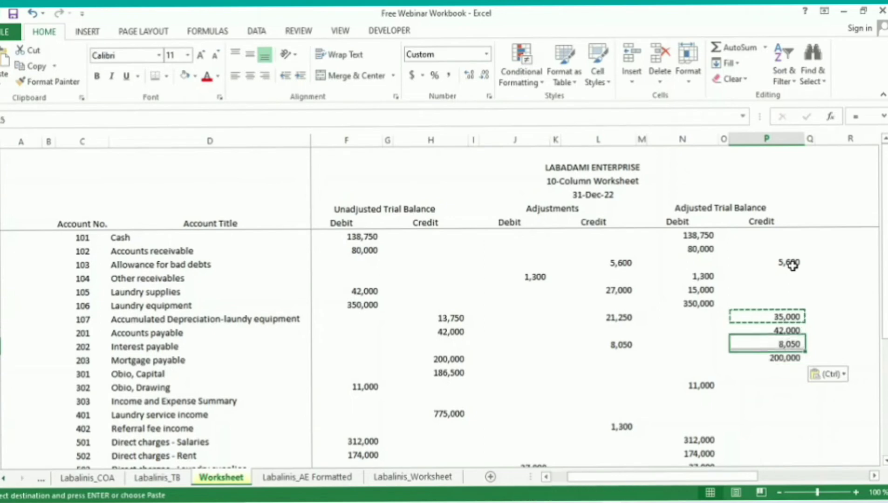
pyautogui.press('Down')
pyautogui.press('Down')
pyautogui.press('Down')
pyautogui.press('Up')
pyautogui.press('Up')
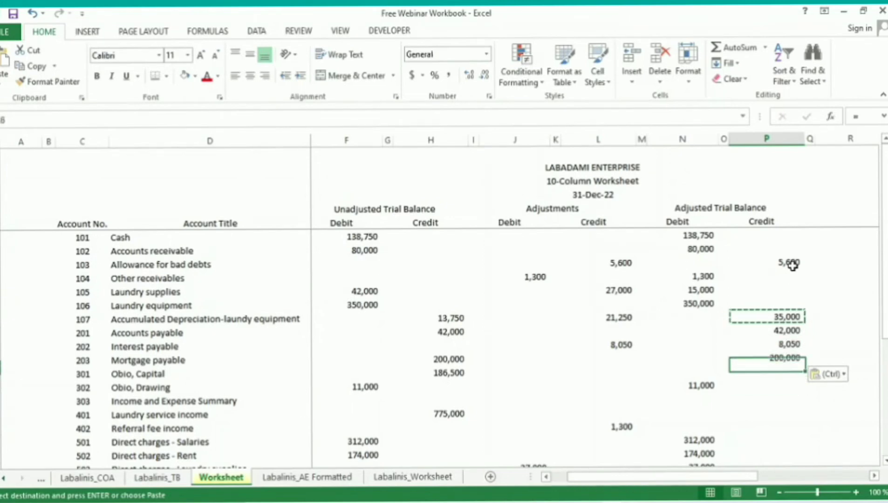
pyautogui.press('Up')
pyautogui.press('Up')
pyautogui.hotkey('shift', 'Down')
pyautogui.hotkey('shift', 'Down')
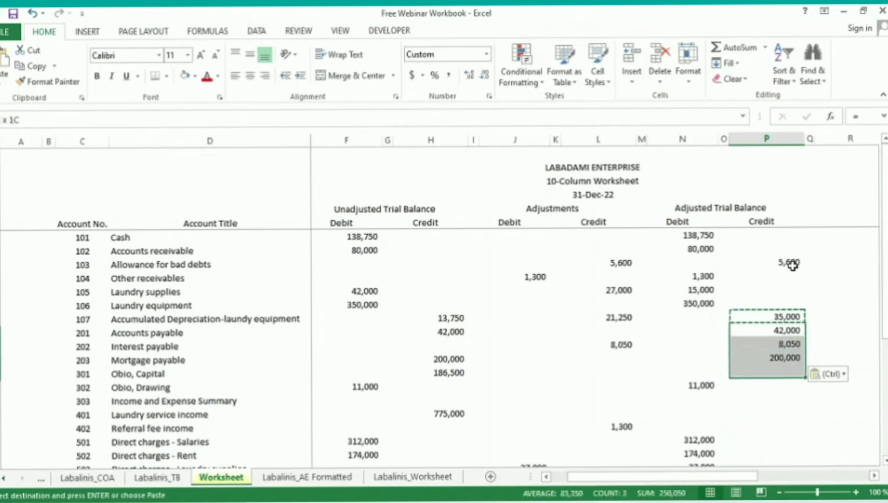
pyautogui.hotkey('shift', 'space')
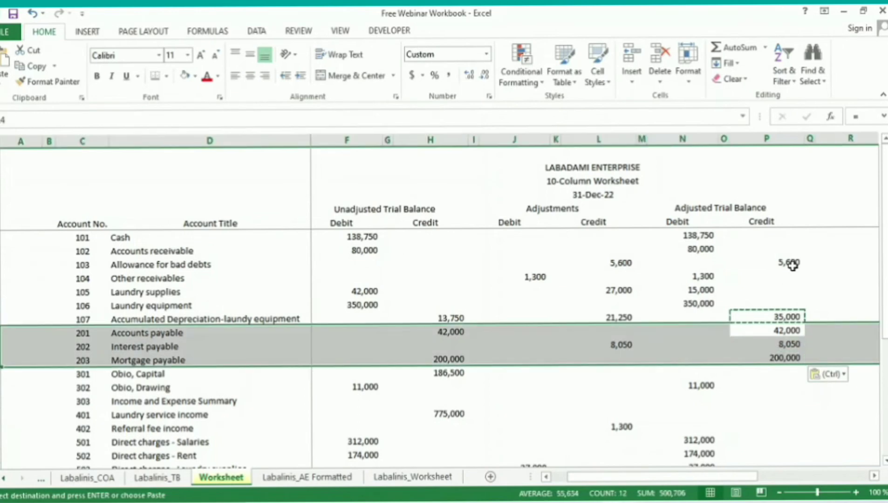
pyautogui.press('Down')
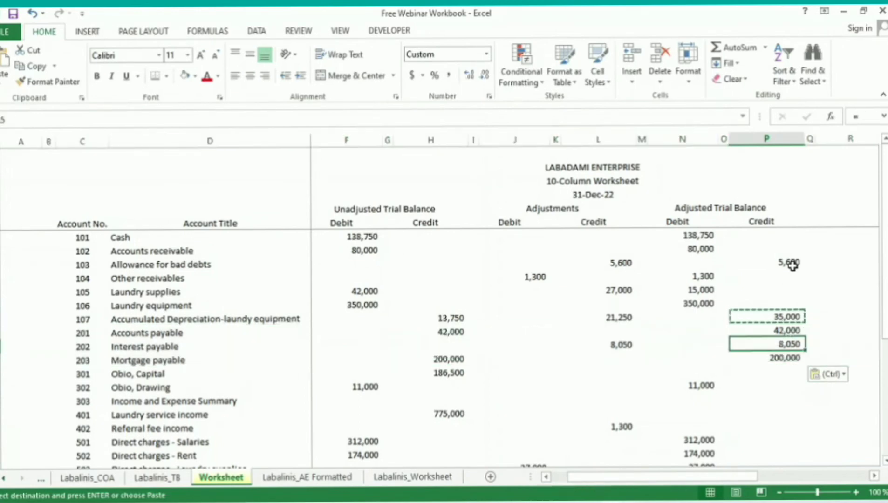
# Step: Extend the credit formula to Obio, Capital (186,500) and the Income and Expense Summary row
pyautogui.press('Down')
pyautogui.press('Down')
pyautogui.press('Down')
pyautogui.press('Down')
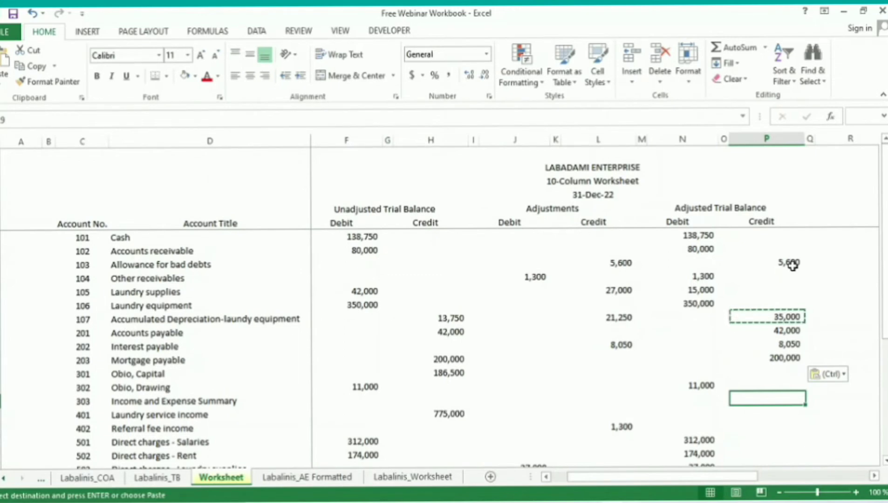
pyautogui.press('Up')
pyautogui.press('Up')
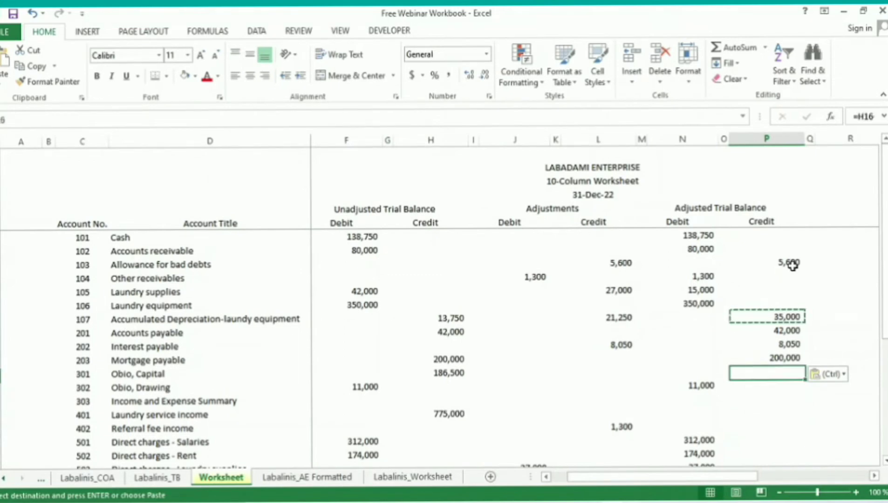
pyautogui.press('Up')
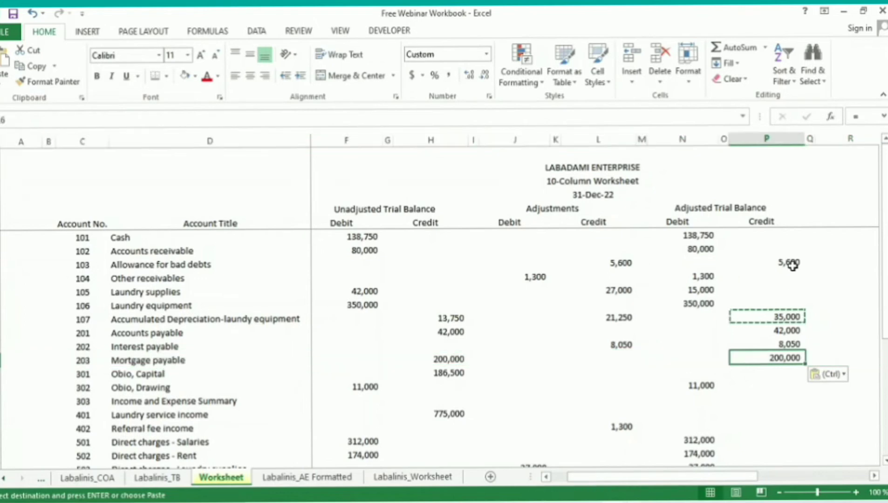
pyautogui.hotkey('ctrl', 'c')
pyautogui.press('Down')
pyautogui.hotkey('ctrl', 'v')
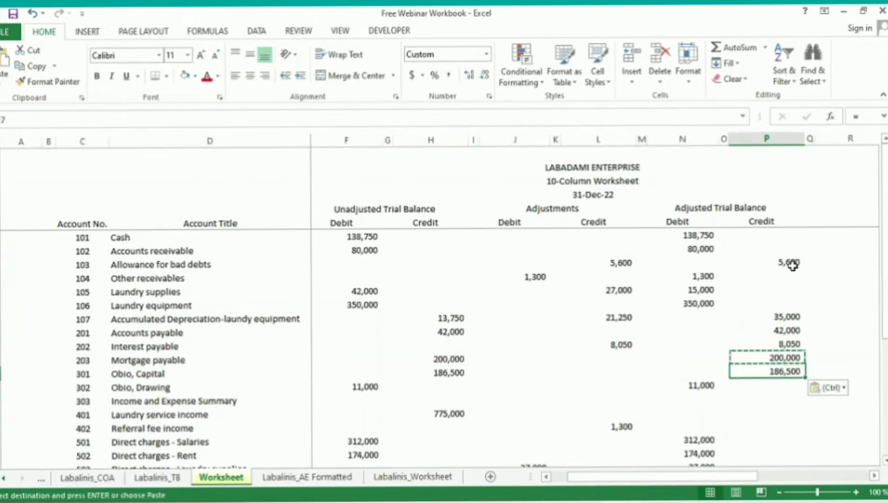
pyautogui.press('Down')
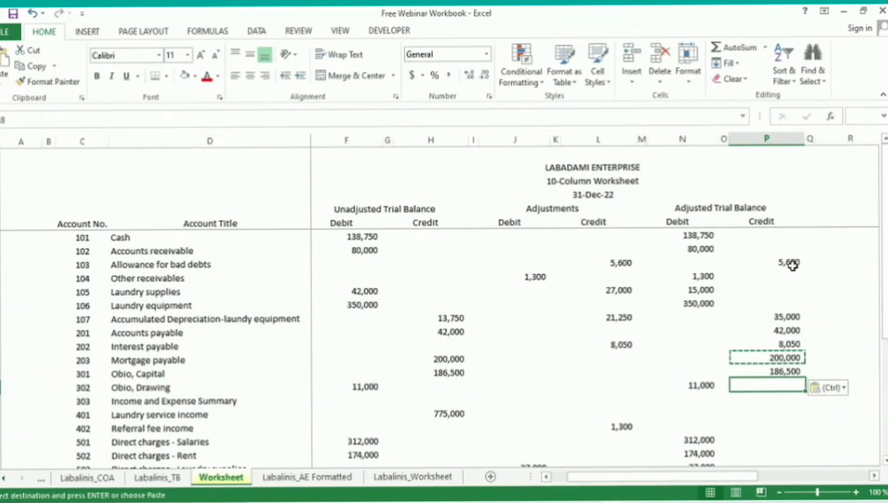
pyautogui.press('Left')
pyautogui.press('Left')
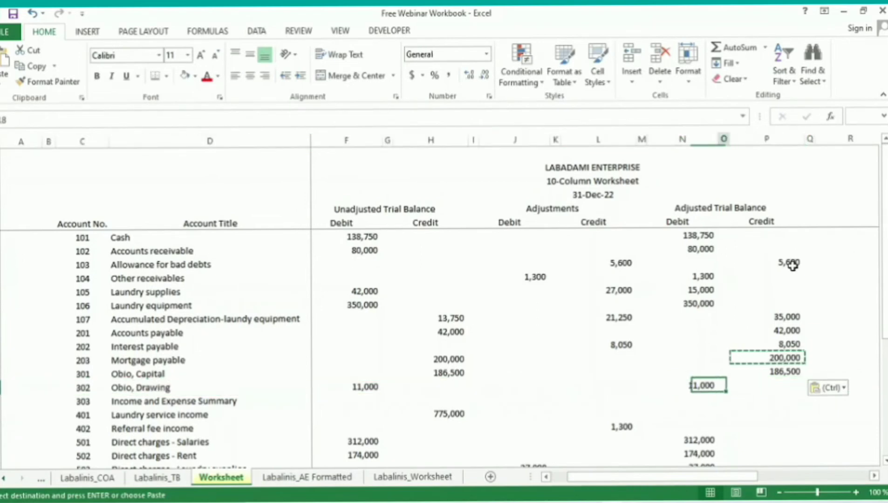
pyautogui.press('Up')
pyautogui.press('Right')
pyautogui.press('Right')
pyautogui.hotkey('ctrl', 'c')
pyautogui.press('Down')
pyautogui.press('Down')
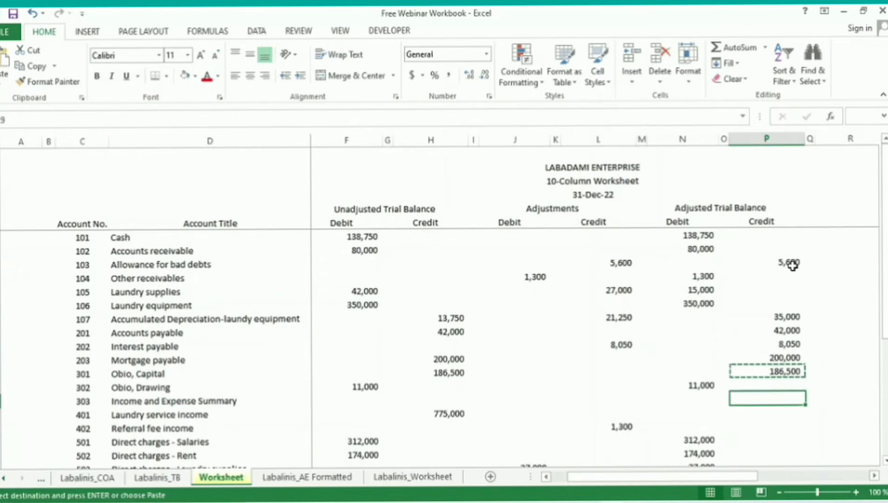
pyautogui.hotkey('ctrl', 'v')
# Step: Paste the credit formula into Laundry service income and Referral fee income
pyautogui.hotkey('ctrl', 'c')
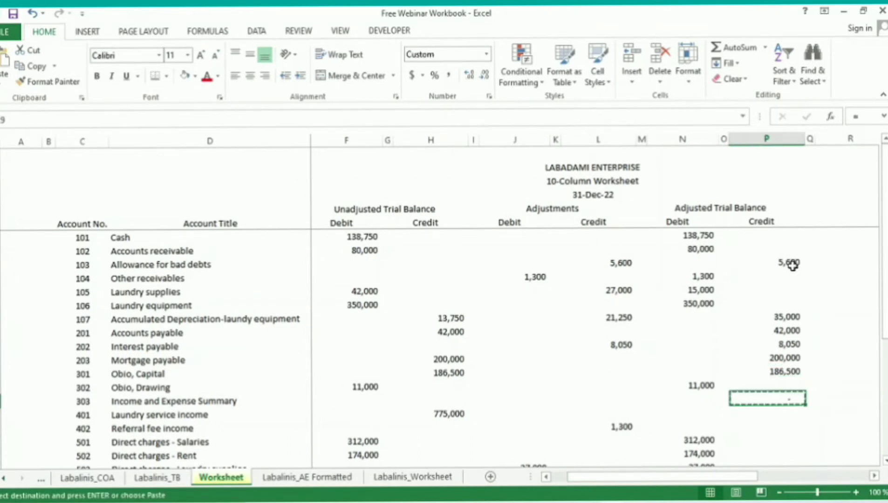
pyautogui.press('Down')
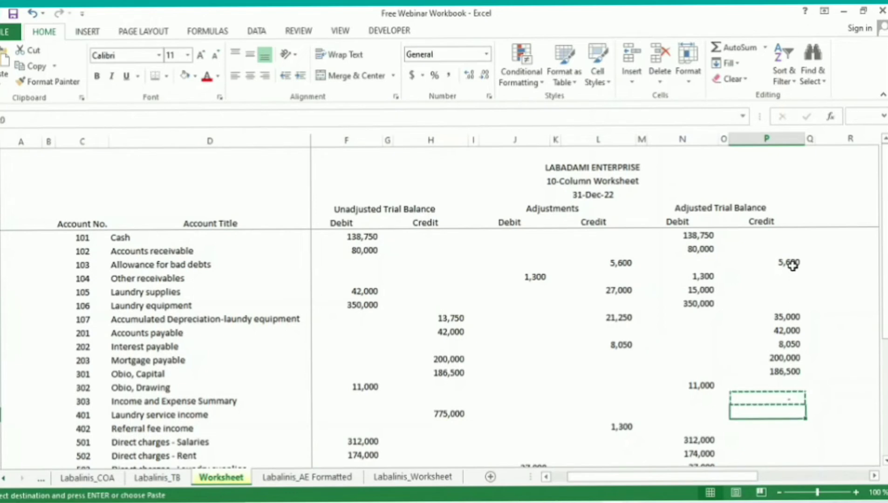
pyautogui.hotkey('shift', 'Down')
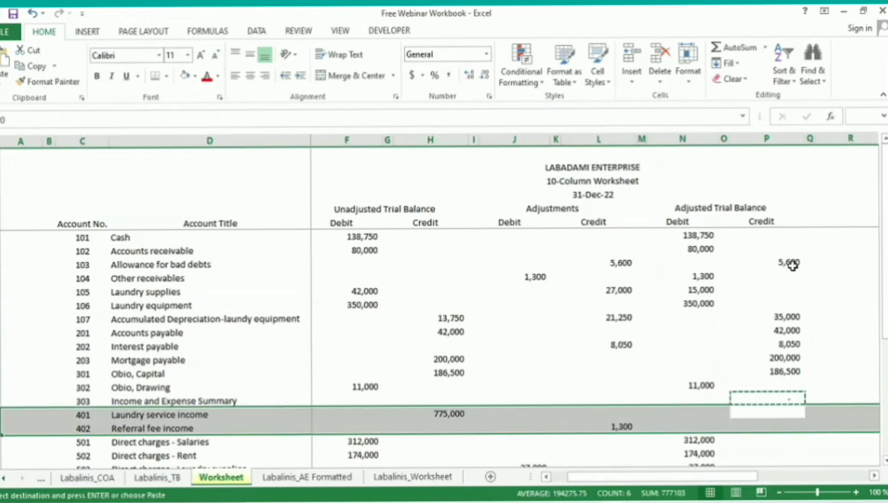
pyautogui.hotkey('shift', 'Up')
pyautogui.hotkey('shift', 'Down')
pyautogui.hotkey('ctrl', 'v')
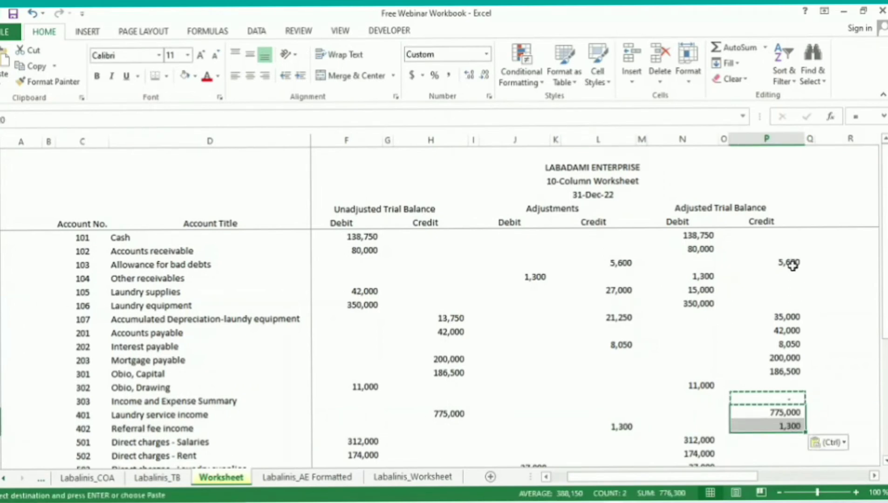
pyautogui.hotkey('shift', 'Up')
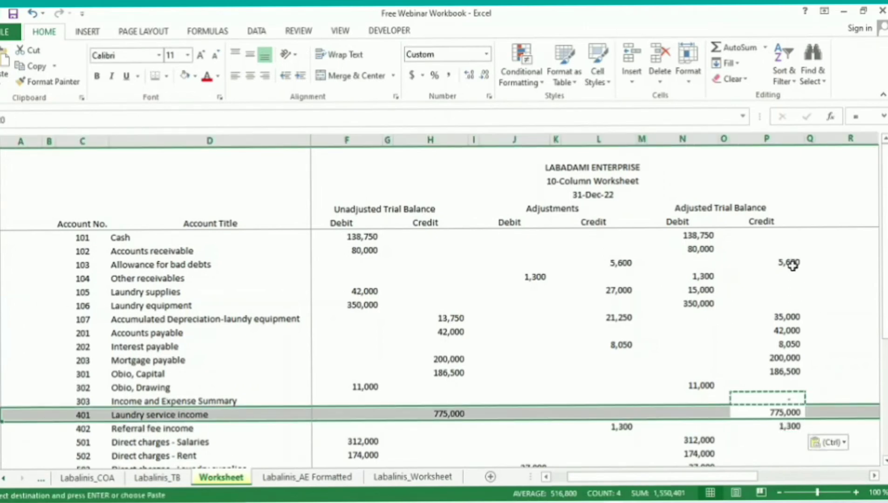
# Step: Verify the income credits: 775,000 for Laundry service and 1,300 for Referral fee
pyautogui.click(445, 414)
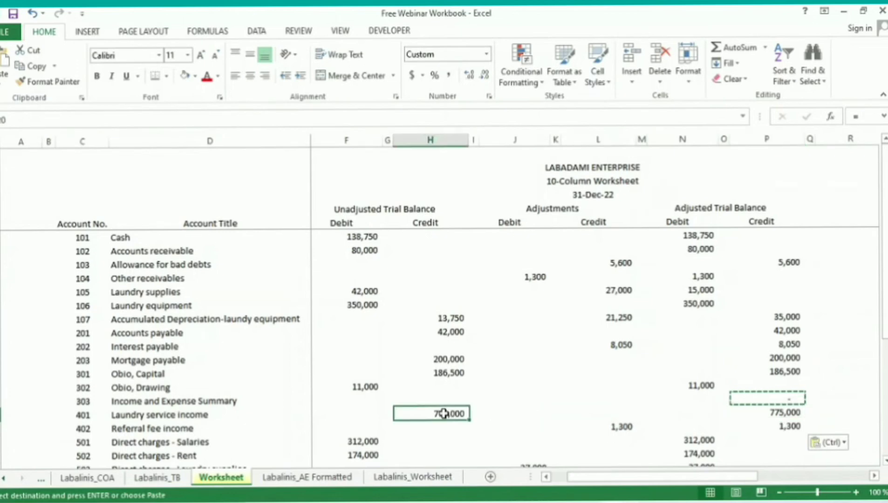
pyautogui.hotkey('shift', 'space')
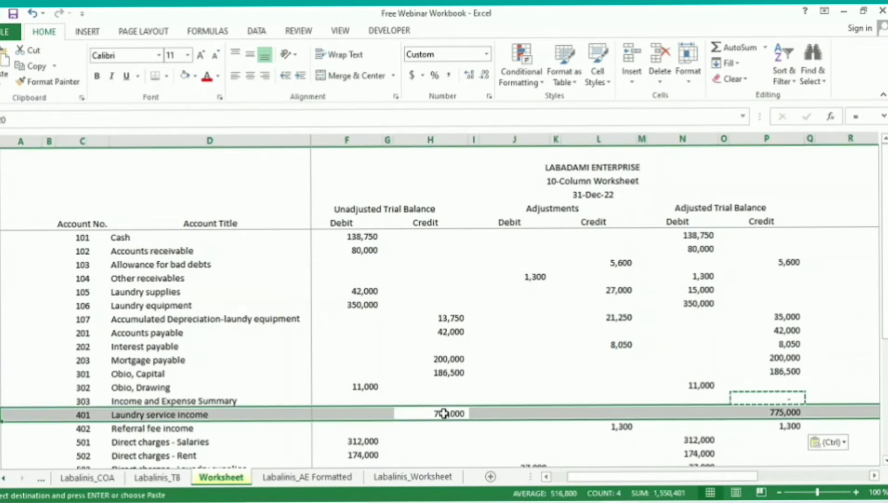
pyautogui.click(563, 414)
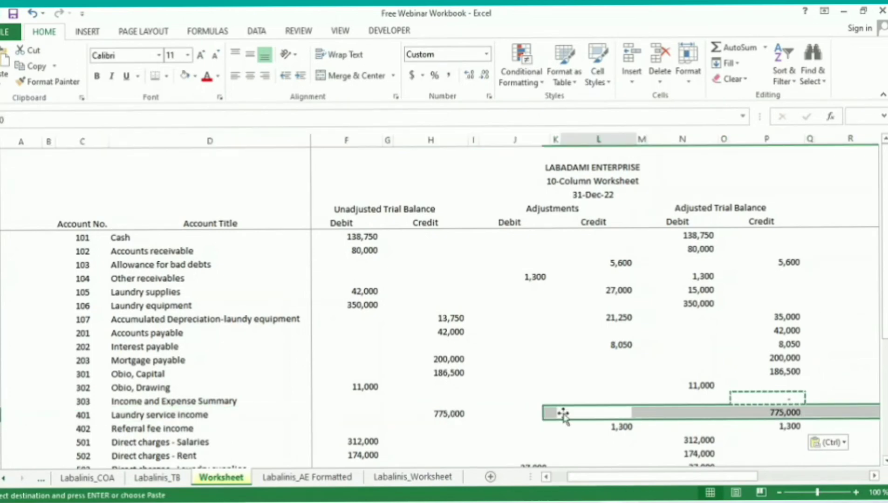
pyautogui.click(765, 413)
pyautogui.click(436, 430)
pyautogui.hotkey('shift', 'space')
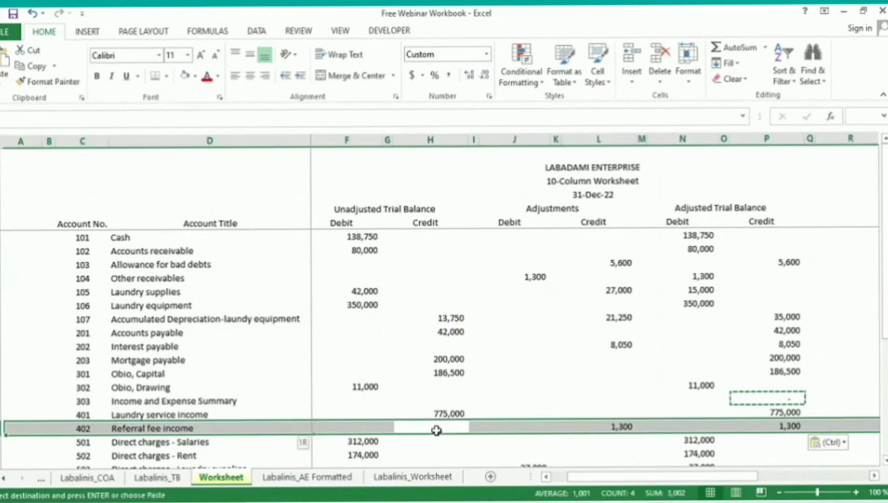
pyautogui.moveTo(359, 425)
pyautogui.mouseDown()
pyautogui.moveTo(458, 418)
pyautogui.moveTo(449, 429)
pyautogui.mouseUp()
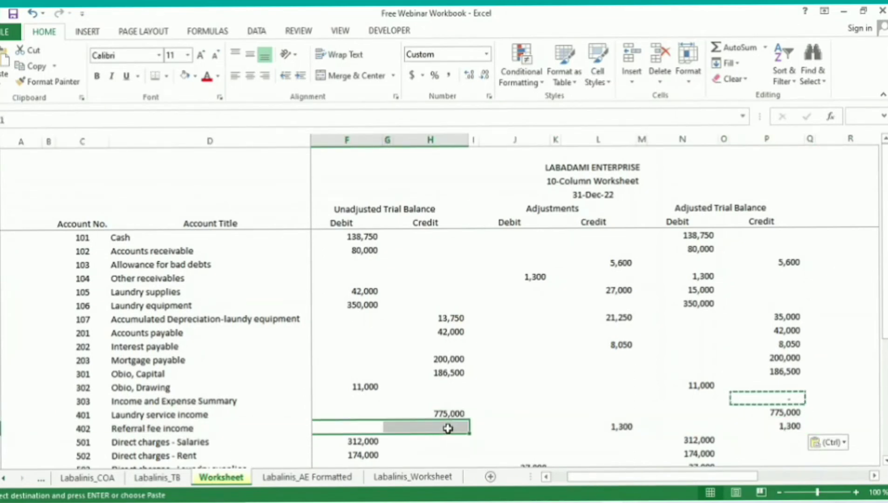
pyautogui.click(542, 425)
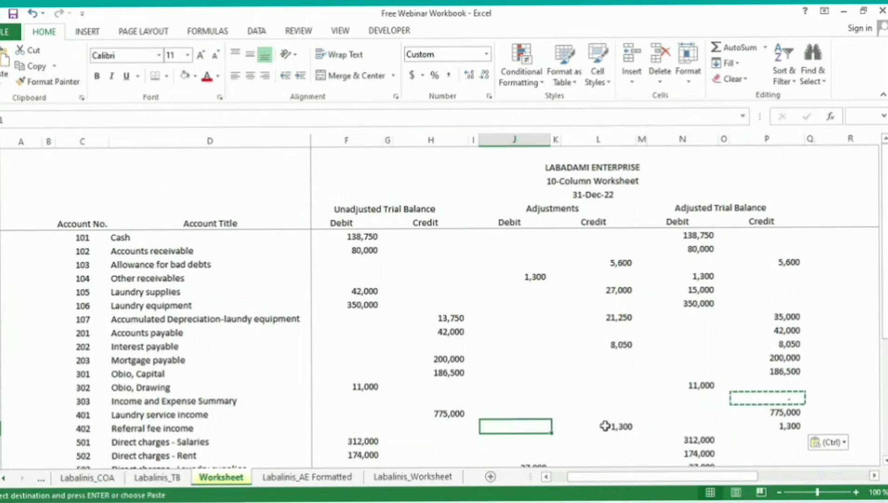
pyautogui.click(619, 427)
pyautogui.click(797, 424)
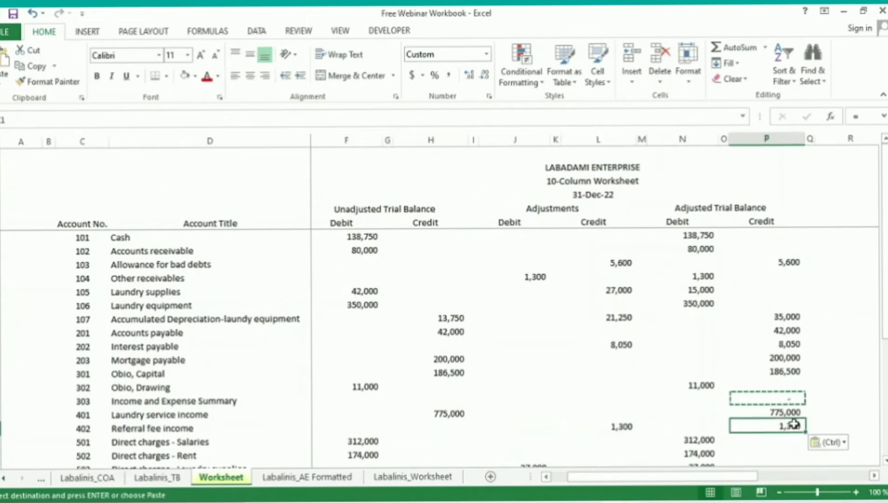
pyautogui.press('Down')
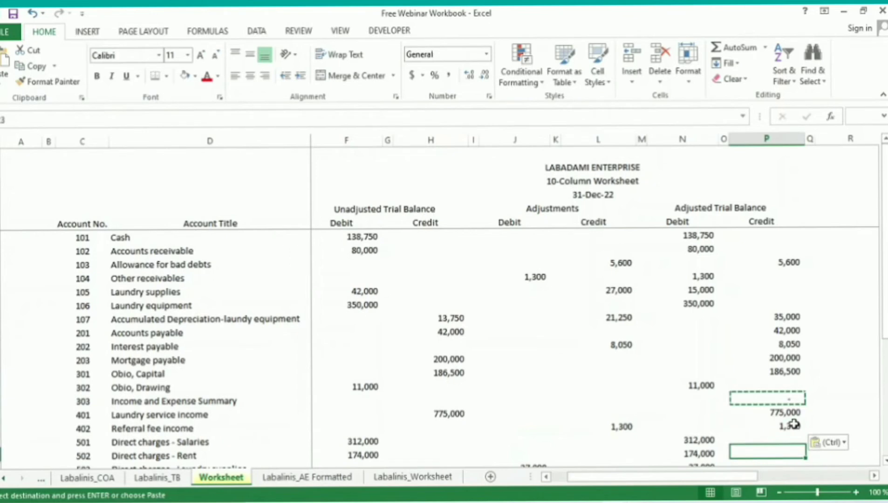
# Step: Copy the Adjustments credit subtotal formula into the N and P Subtotal cells, both 1,253,450
pyautogui.press('Down')
pyautogui.press('Down')
pyautogui.press('Down')
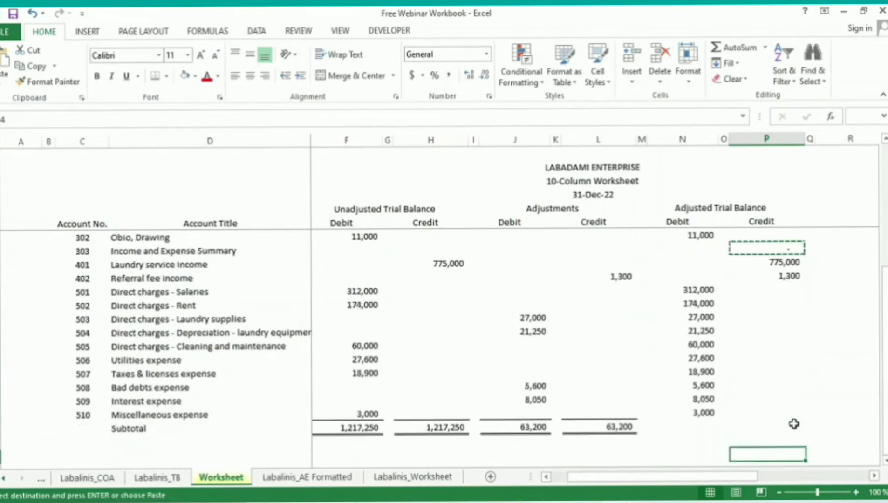
pyautogui.write('=')
pyautogui.press('Up')
pyautogui.press('Left')
pyautogui.press('Left')
pyautogui.press('Left')
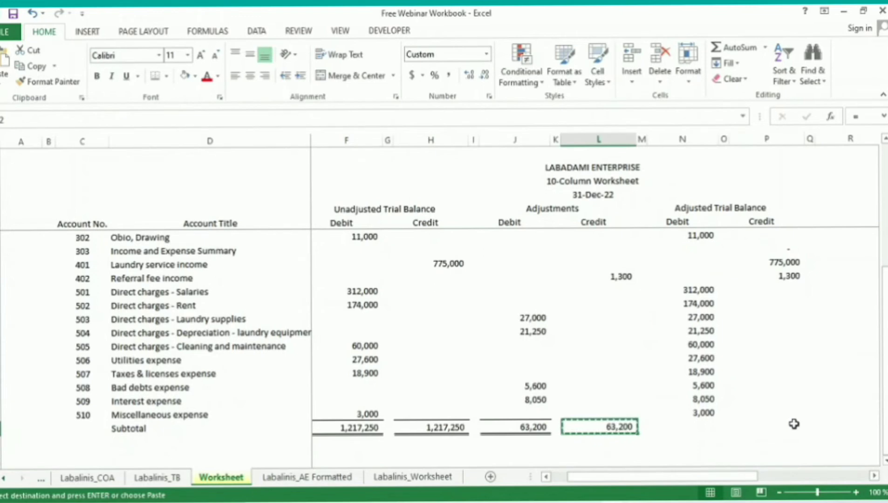
pyautogui.press('Escape')
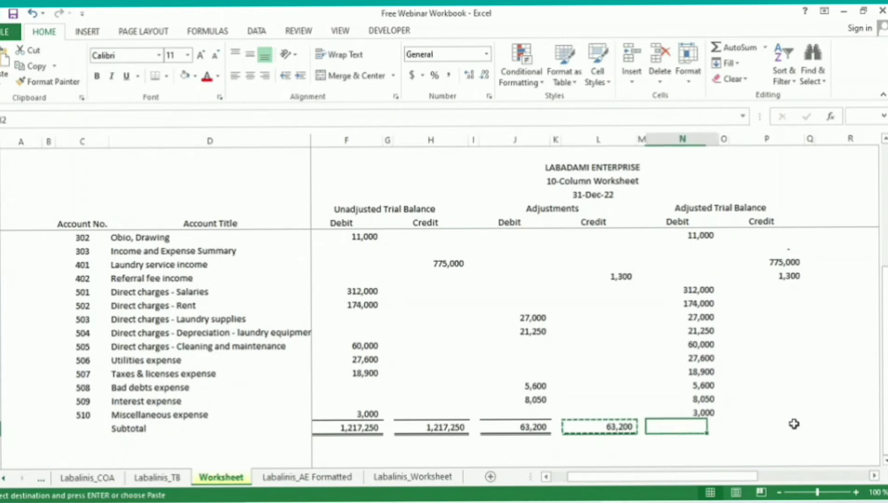
pyautogui.press('Left')
pyautogui.press('Left')
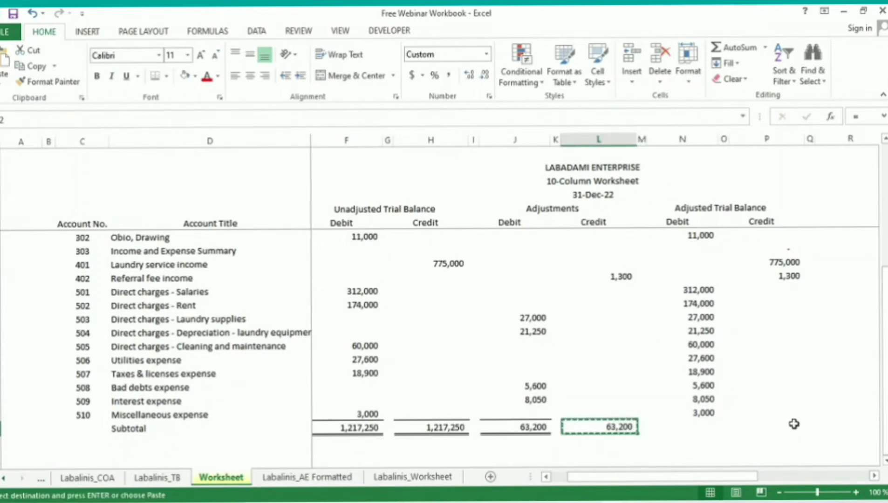
pyautogui.press('Right')
pyautogui.press('Right')
pyautogui.hotkey('ctrl', 'v')
pyautogui.click(794, 424)
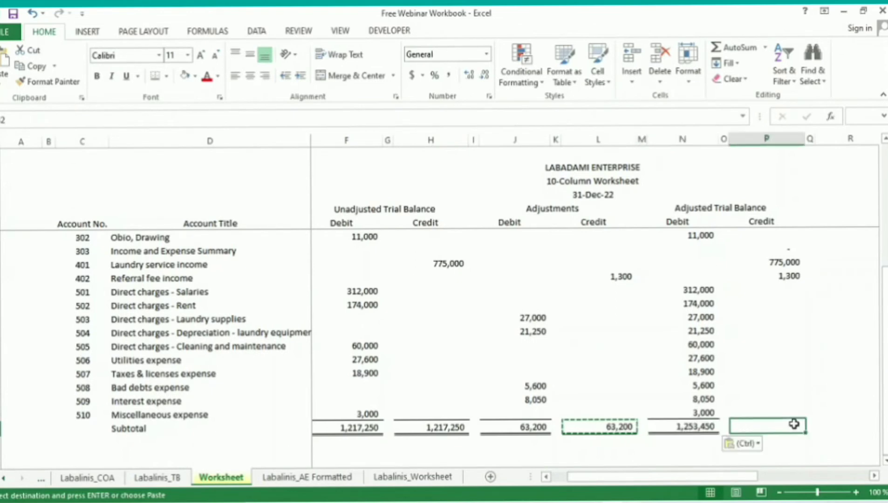
pyautogui.press('Return')
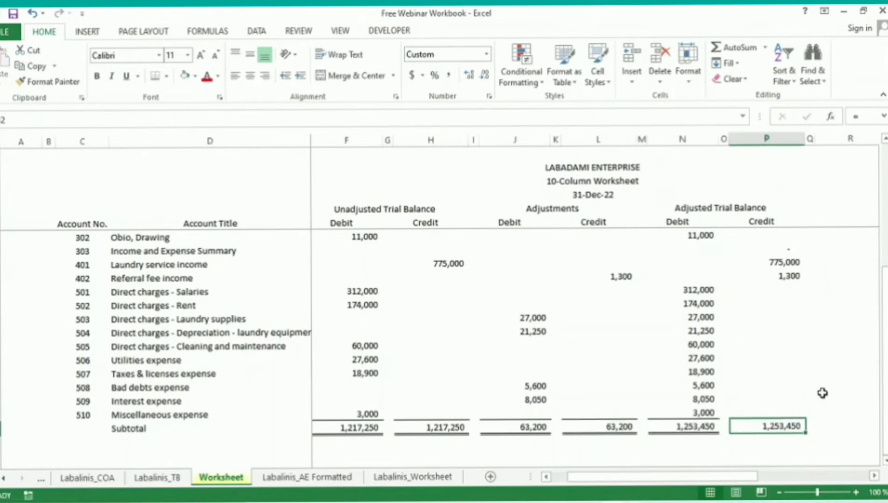
pyautogui.click(823, 393)
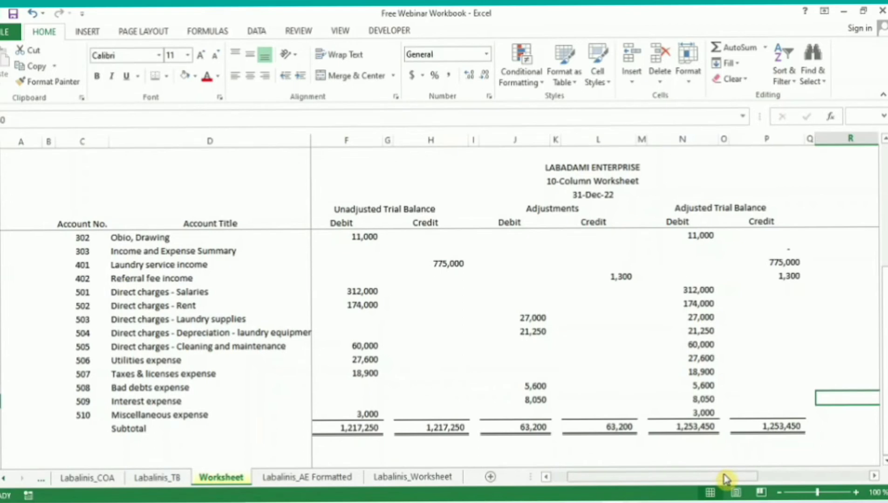
# Step: Copy the Adjusted Trial Balance header block with Debit and Credit labels into the next four columns
pyautogui.moveTo(724, 479)
pyautogui.mouseDown()
pyautogui.moveTo(749, 476)
pyautogui.moveTo(885, 398)
pyautogui.mouseUp()
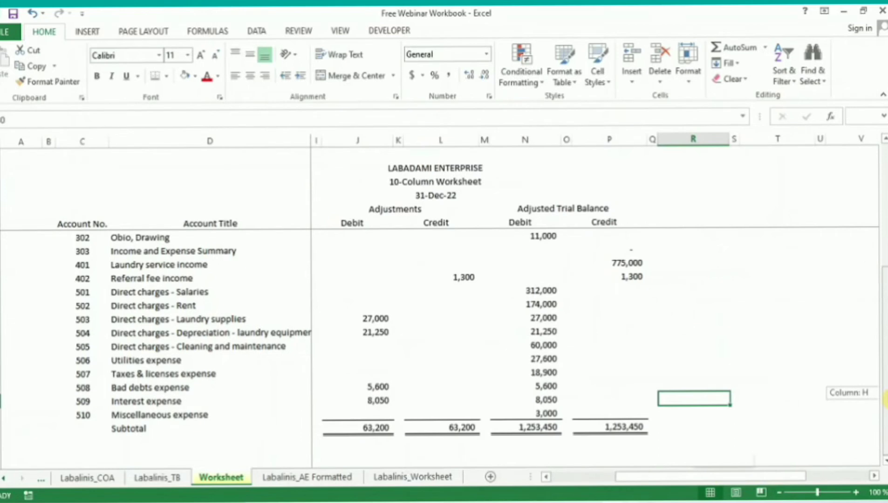
pyautogui.scroll(4, 562, 303)
pyautogui.moveTo(563, 209); pyautogui.dragTo(562, 224)
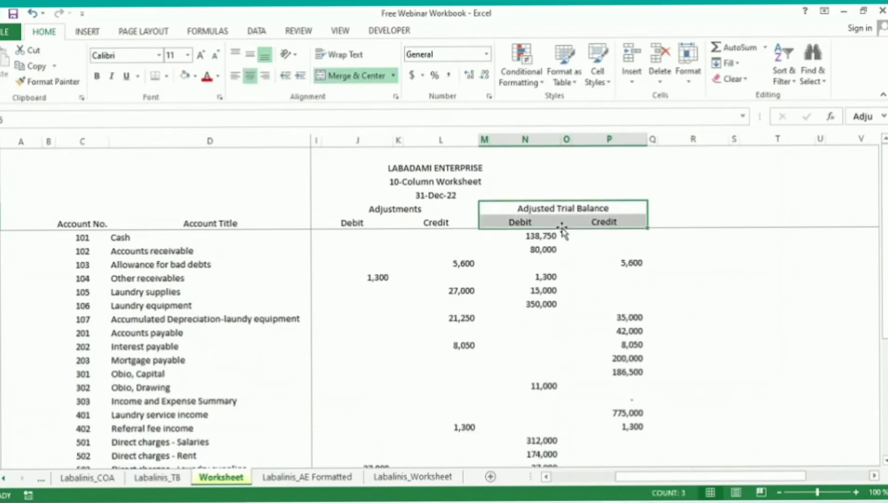
pyautogui.hotkey('ctrl', 'c')
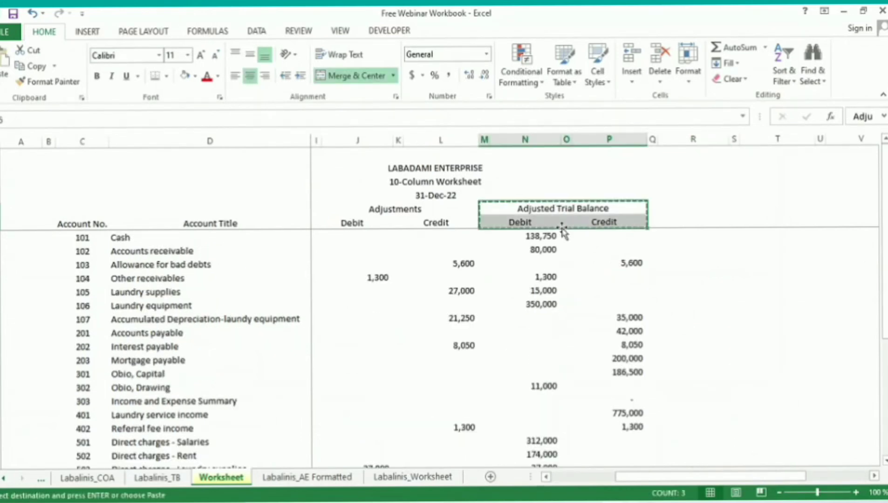
pyautogui.press('Right')
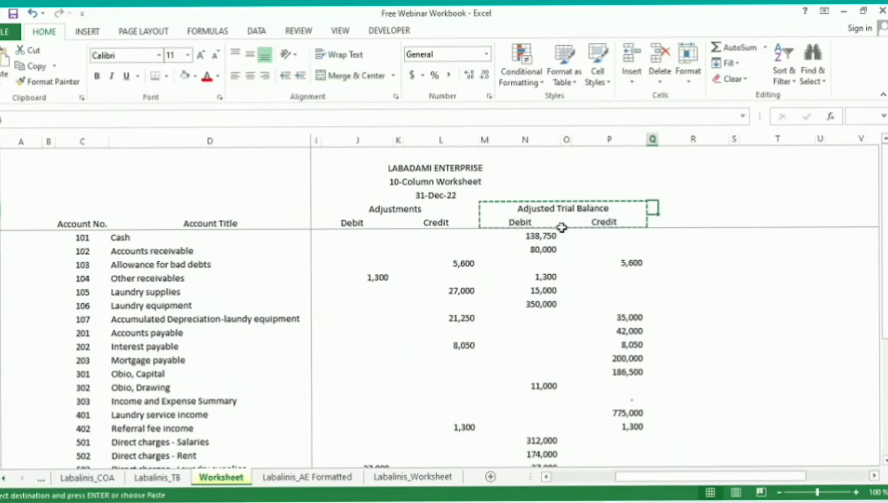
pyautogui.hotkey('ctrl', 'v')
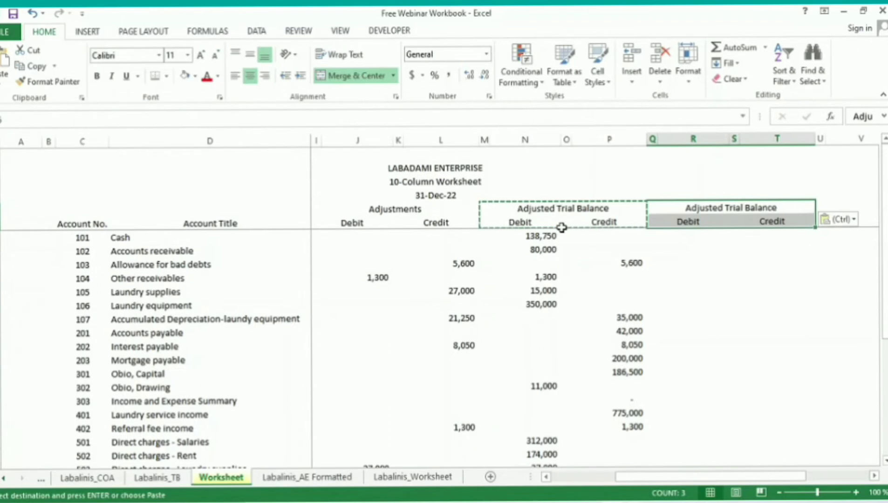
# Step: Retitle the copied section heading as 'Income Statement'
pyautogui.press('Escape')
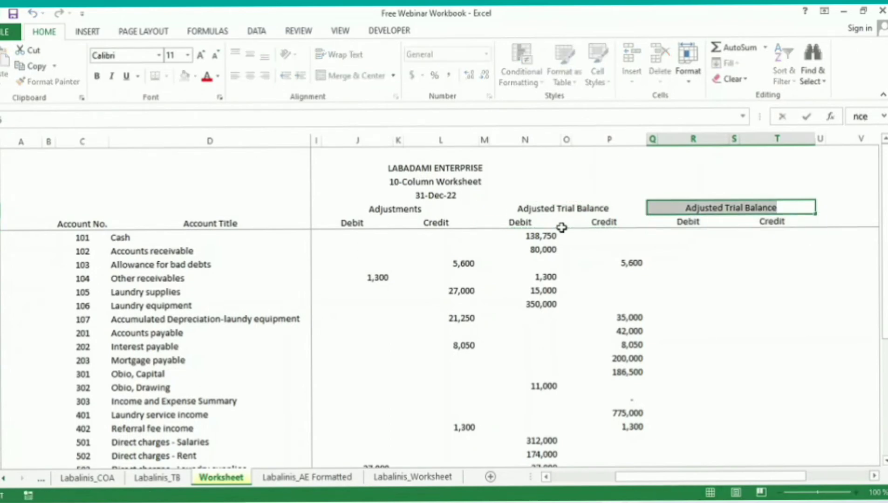
pyautogui.write('Income Stat')
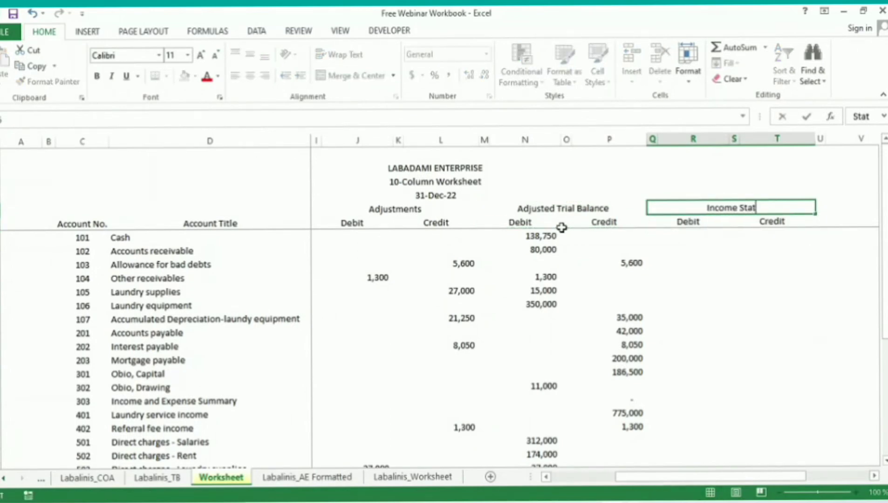
pyautogui.write('ement')
pyautogui.press('Return')
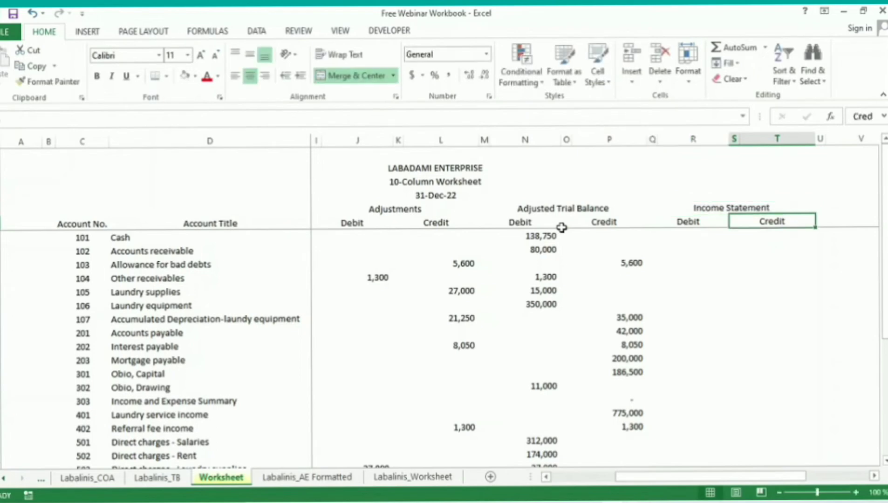
pyautogui.press('Down')
pyautogui.press('Left')
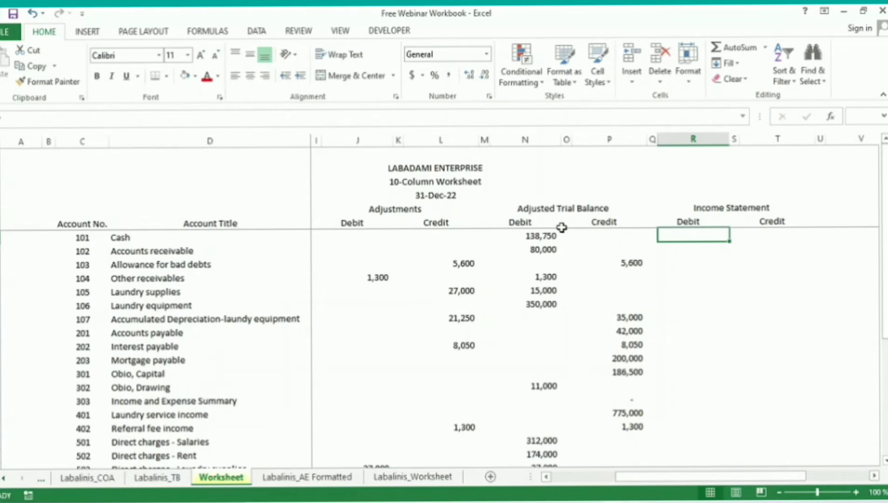
pyautogui.moveTo(694, 139); pyautogui.dragTo(781, 134)
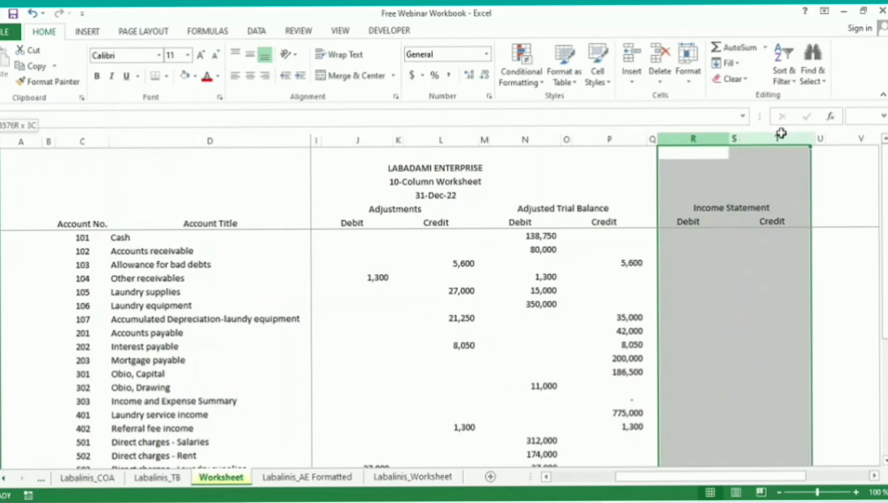
pyautogui.keyDown('ctrl'); pyautogui.click(521, 139); pyautogui.keyUp('ctrl')
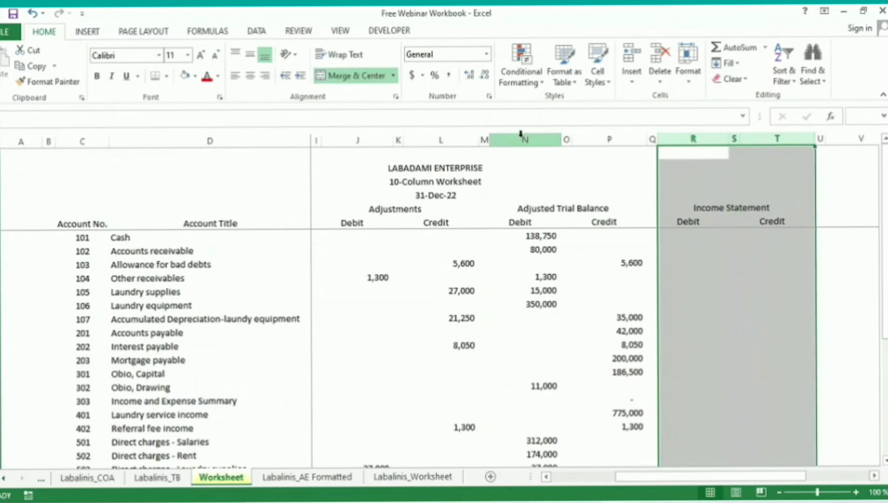
pyautogui.moveTo(521, 134); pyautogui.dragTo(626, 140)
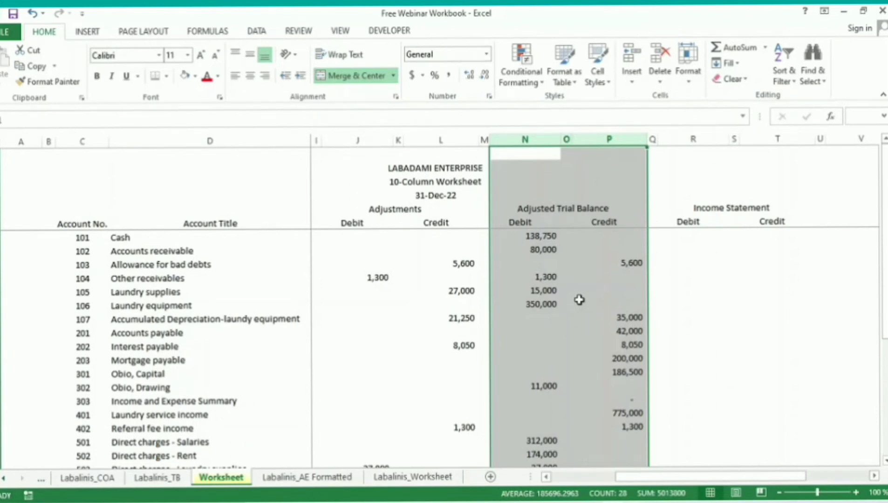
pyautogui.press('Right')
pyautogui.press('Right')
pyautogui.press('Down')
pyautogui.press('Down')
pyautogui.press('Down')
pyautogui.press('Down')
pyautogui.press('Right')
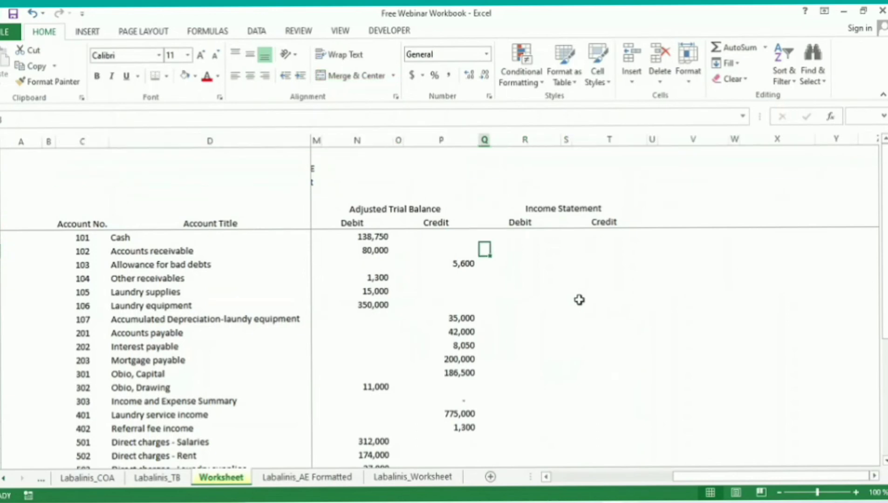
pyautogui.press('Down')
pyautogui.press('Down')
pyautogui.press('Down')
pyautogui.press('Down')
pyautogui.press('Down')
pyautogui.press('Down')
pyautogui.press('Down')
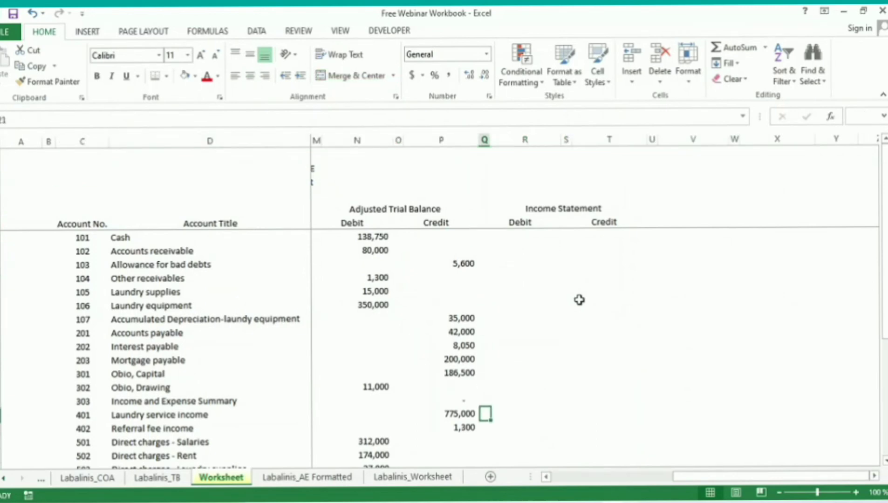
pyautogui.press('Down')
pyautogui.press('Down')
pyautogui.press('Down')
pyautogui.press('Up')
pyautogui.press('Up')
pyautogui.press('Up')
pyautogui.press('Up')
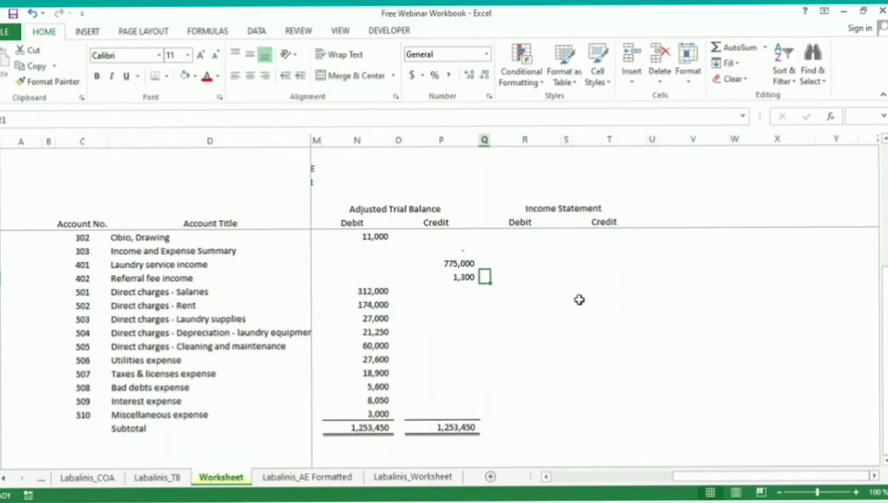
pyautogui.press('Up')
pyautogui.press('Left')
pyautogui.hotkey('shift', 'Down')
pyautogui.hotkey('shift', 'space')
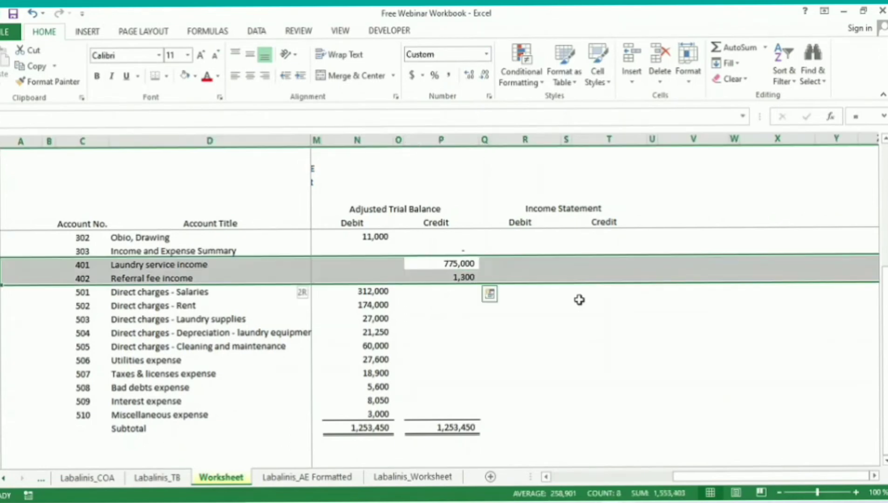
pyautogui.press('Down')
pyautogui.press('Down')
pyautogui.press('Left')
pyautogui.press('Left')
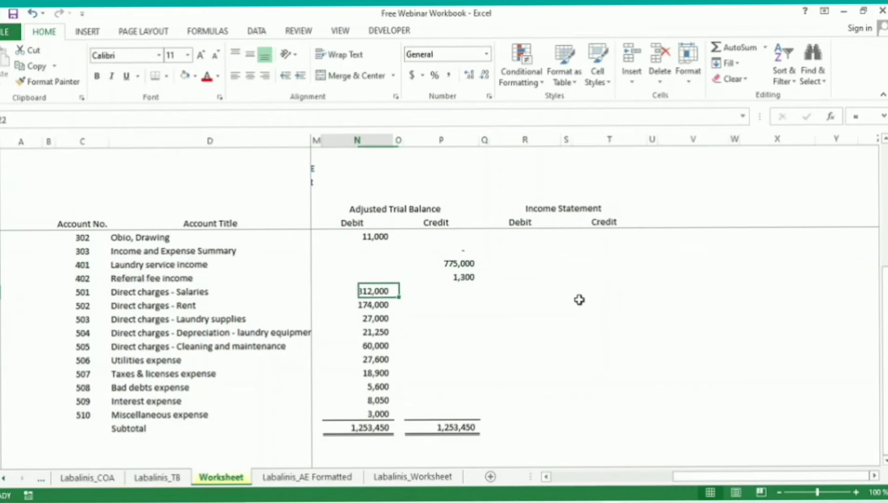
pyautogui.hotkey('ctrl', 'shift', 'Down')
pyautogui.hotkey('shift', 'Up')
pyautogui.press('Up')
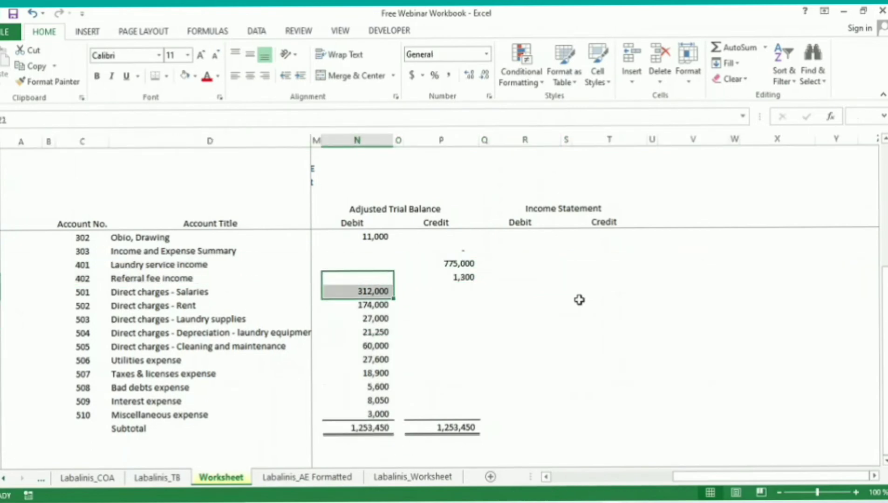
pyautogui.press('Up')
pyautogui.hotkey('shift', 'Down')
pyautogui.hotkey('shift', 'Down')
pyautogui.hotkey('shift', 'Down')
pyautogui.hotkey('shift', 'Down')
pyautogui.hotkey('shift', 'Down')
pyautogui.hotkey('shift', 'Down')
pyautogui.hotkey('shift', 'Down')
pyautogui.hotkey('shift', 'Down')
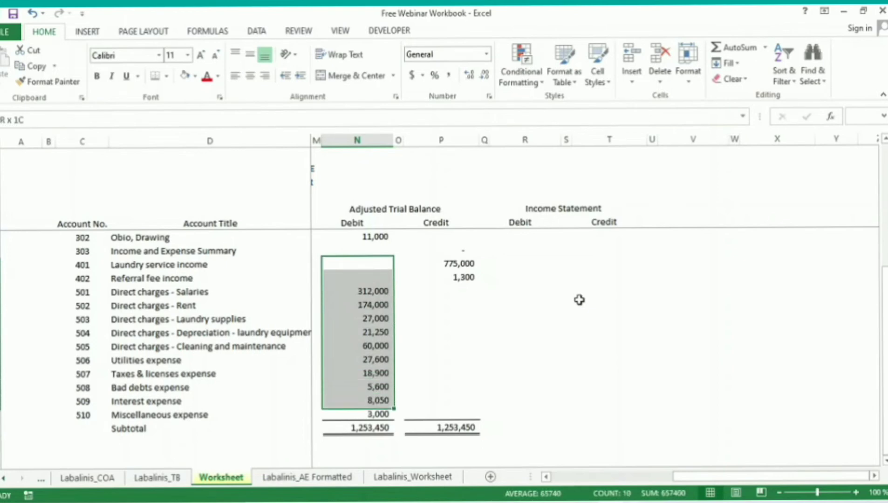
pyautogui.hotkey('shift', 'space')
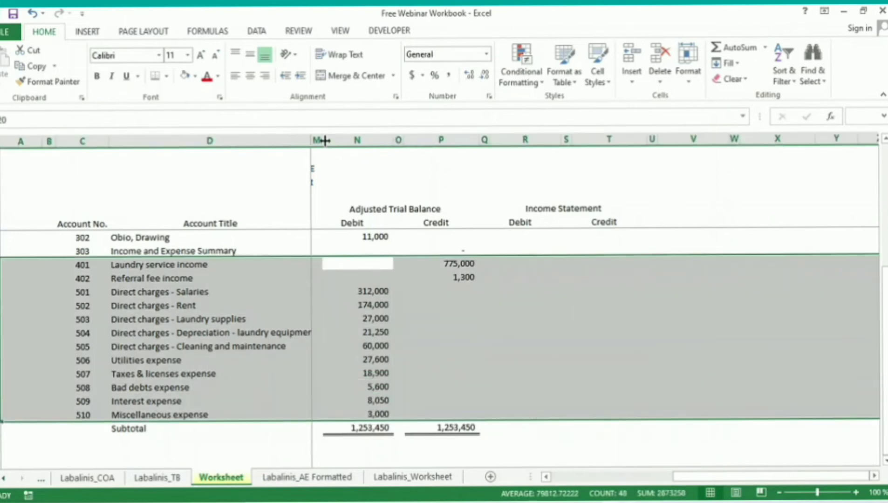
pyautogui.moveTo(329, 140); pyautogui.dragTo(459, 137)
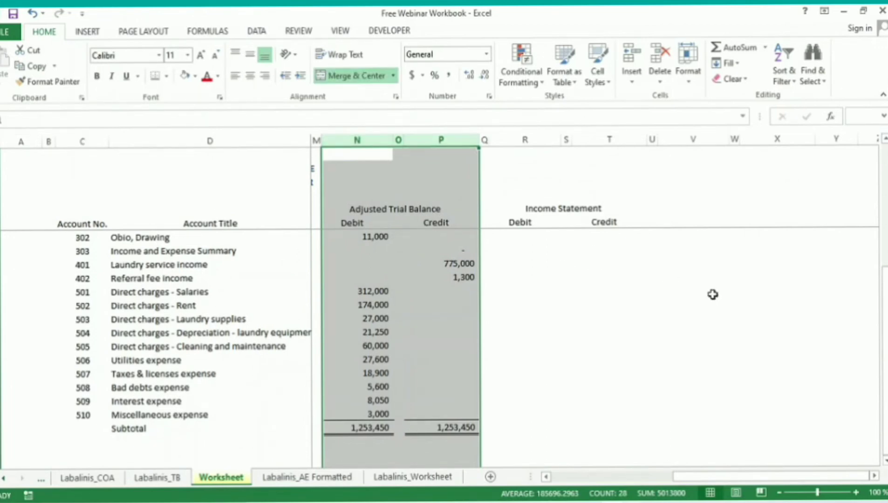
pyautogui.click(588, 261)
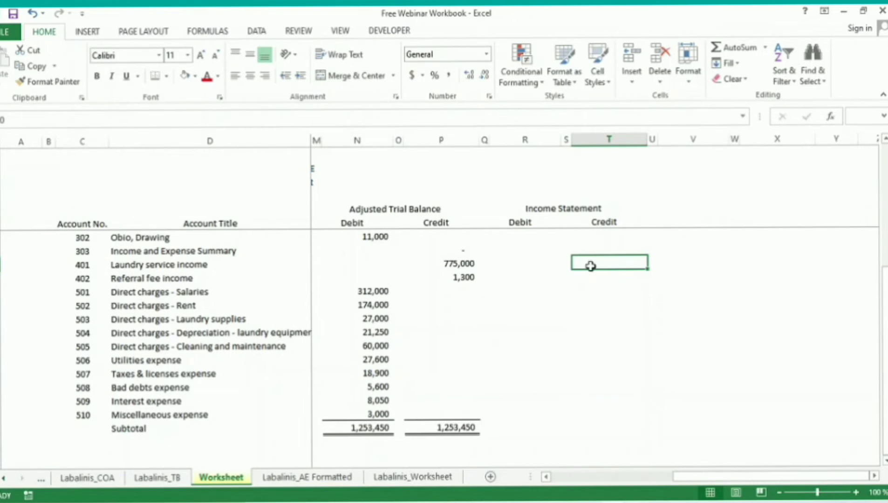
# Step: Link the Laundry service (775,000) and Referral fee (1,300) Income Statement credits to their adjusted credits
pyautogui.click(462, 262)
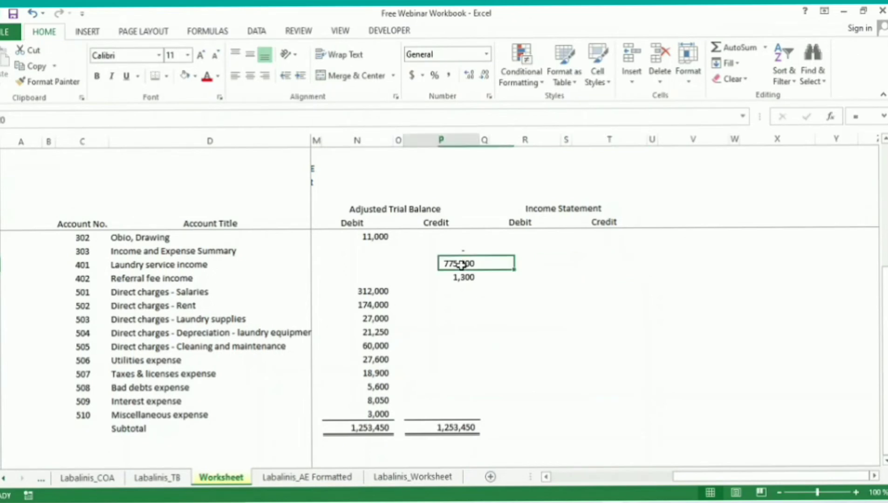
pyautogui.click(605, 265)
pyautogui.write('=')
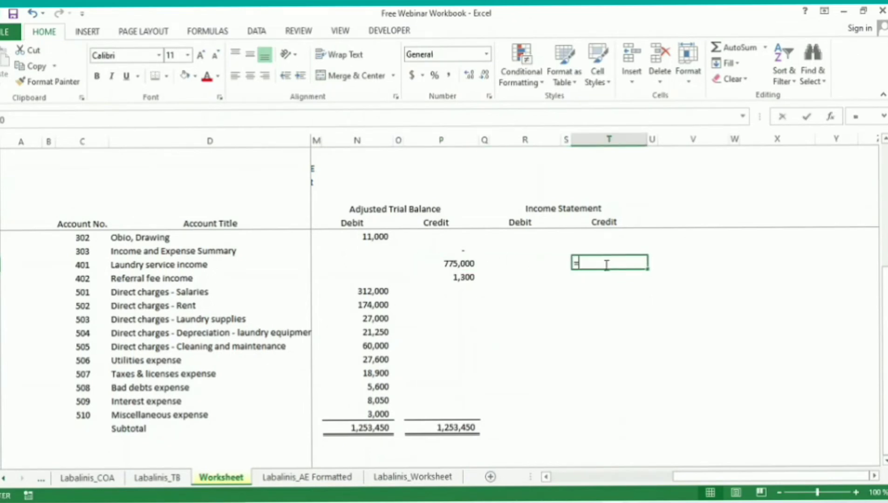
pyautogui.press('Left')
pyautogui.press('Left')
pyautogui.press('Left')
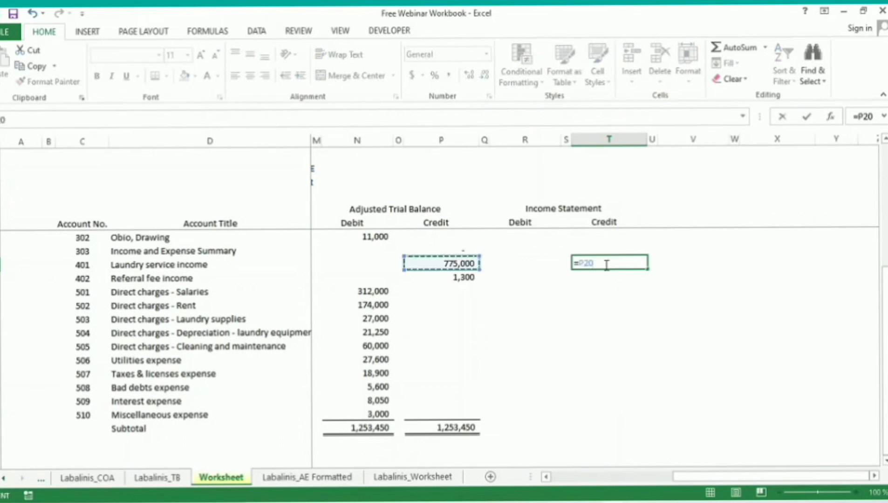
pyautogui.press('Return')
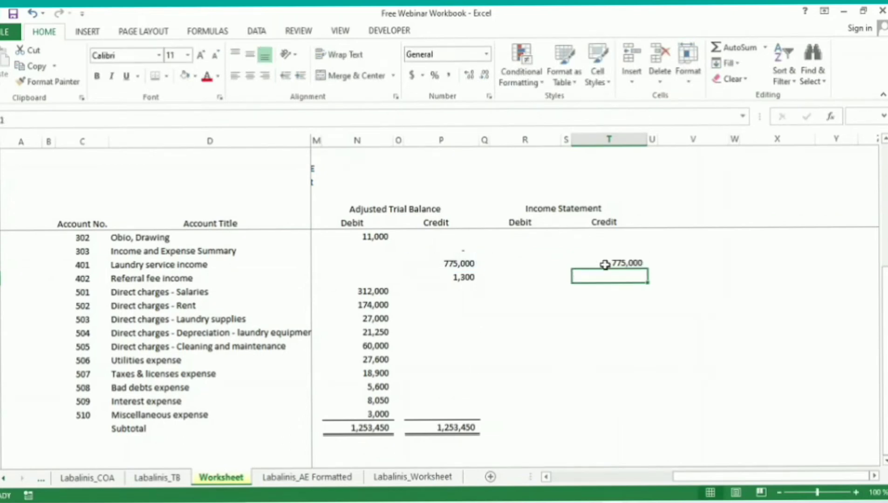
pyautogui.click(605, 264)
pyautogui.hotkey('ctrl', 'c')
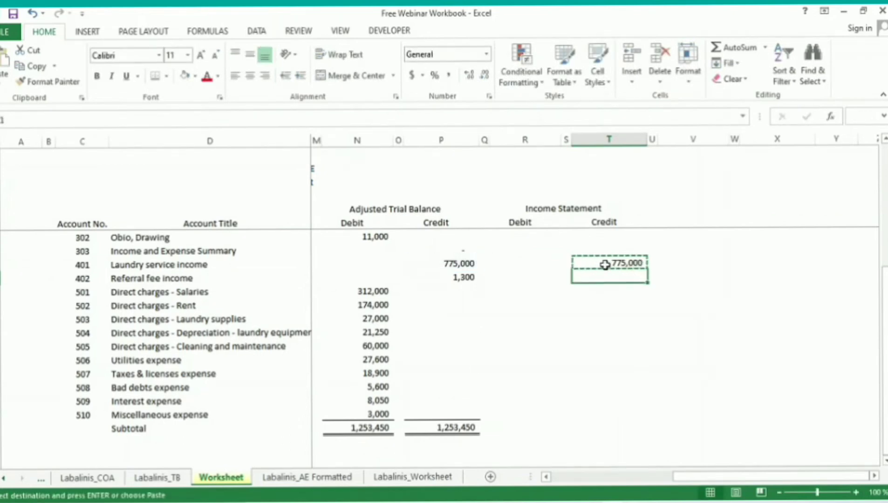
pyautogui.hotkey('ctrl', 'v')
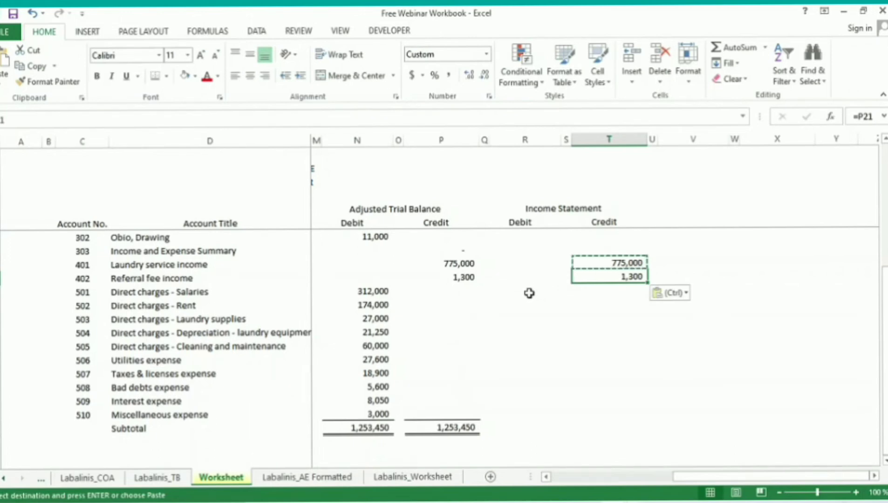
pyautogui.click(530, 293)
pyautogui.click(350, 217)
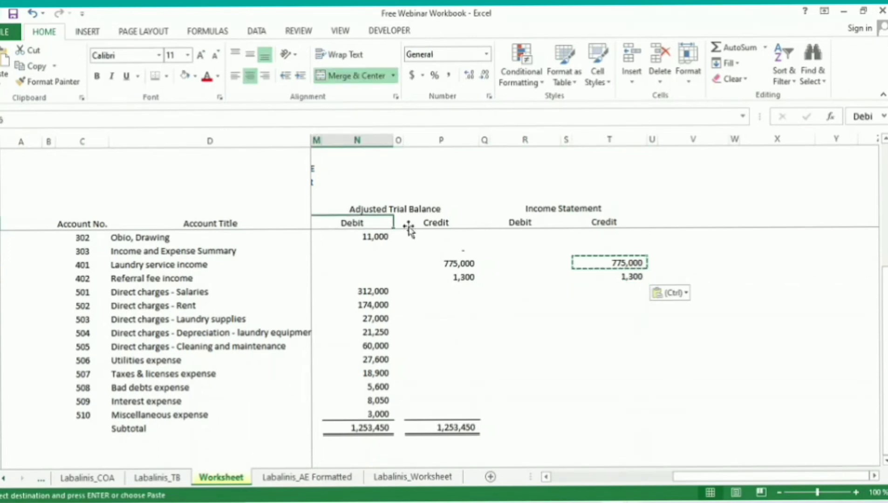
pyautogui.click(520, 221)
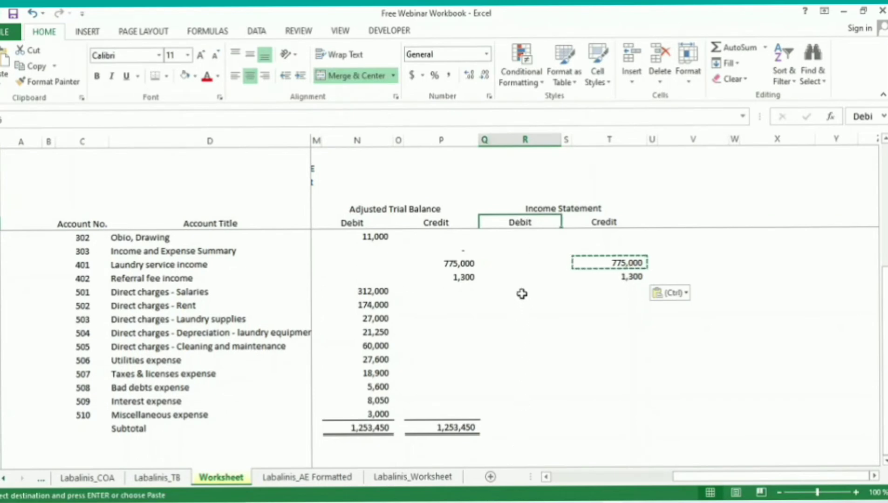
# Step: Link the Salaries Income Statement debit to its adjusted debit of 312,000
pyautogui.click(521, 292)
pyautogui.write('=')
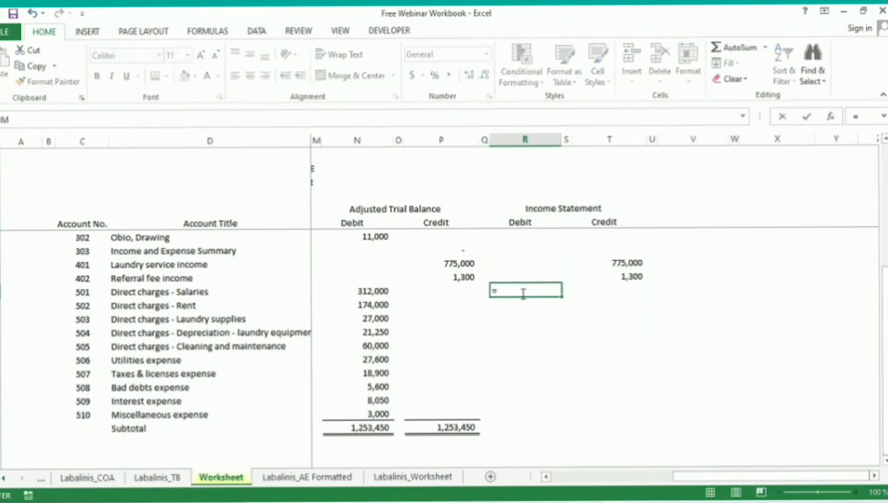
pyautogui.click(377, 293)
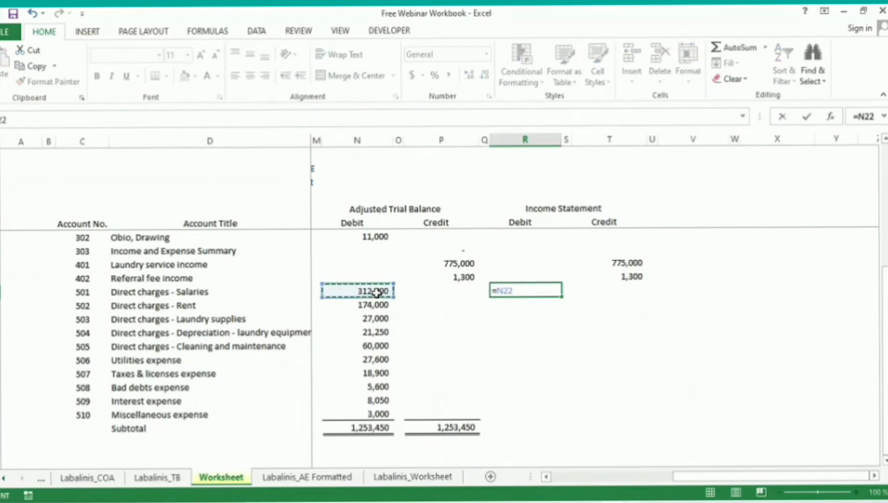
pyautogui.press('Return')
pyautogui.press('Up')
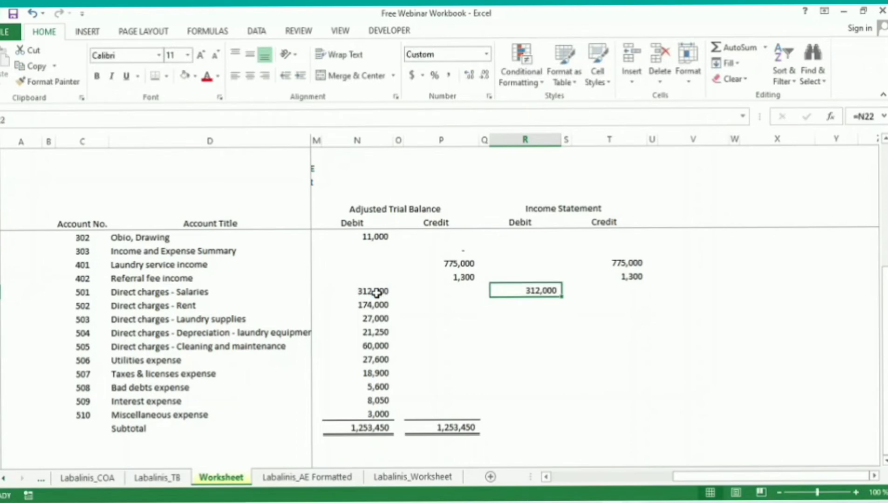
pyautogui.hotkey('ctrl', 'c')
pyautogui.press('Down')
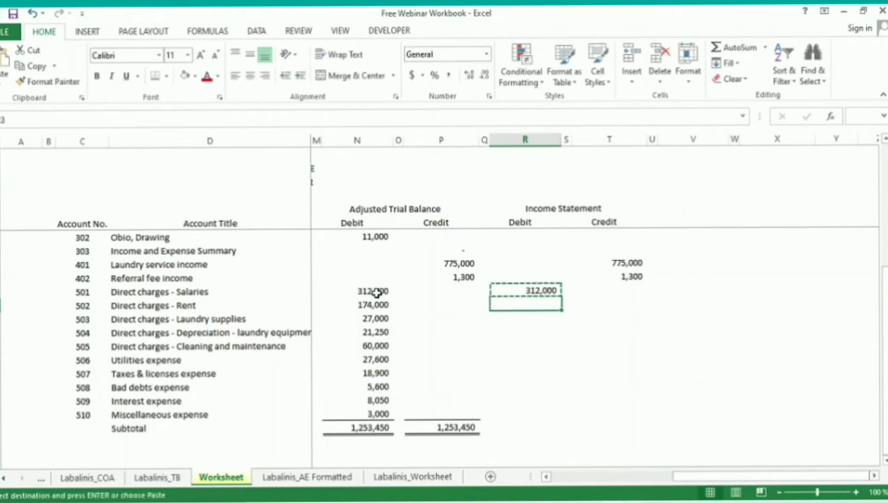
# Step: Paste the Salaries debit formula into the remaining expense rows
pyautogui.write('=')
pyautogui.press('Left')
pyautogui.press('Left')
pyautogui.press('Left')
pyautogui.press('Escape')
pyautogui.press('Up')
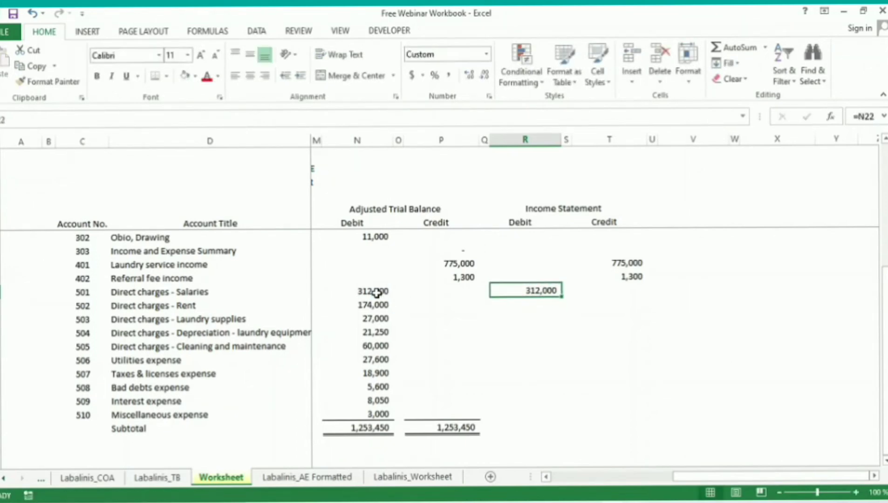
pyautogui.hotkey('ctrl', 'c')
pyautogui.press('Down')
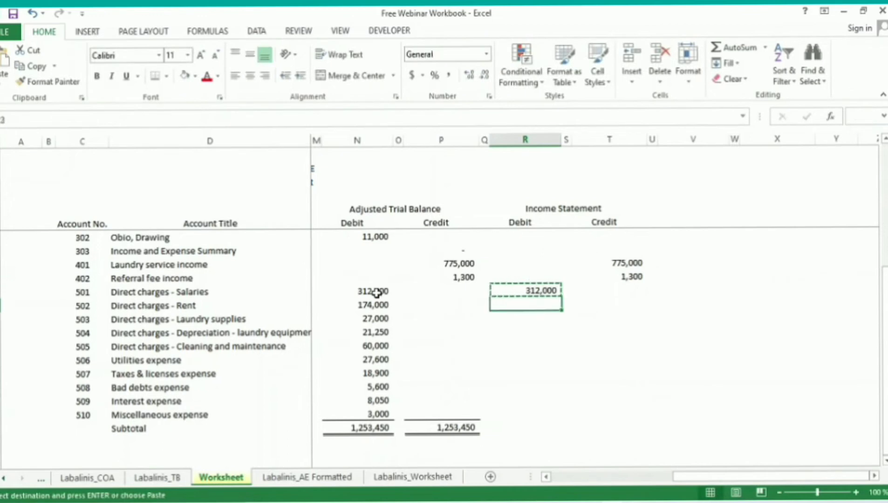
pyautogui.hotkey('shift', 'Down')
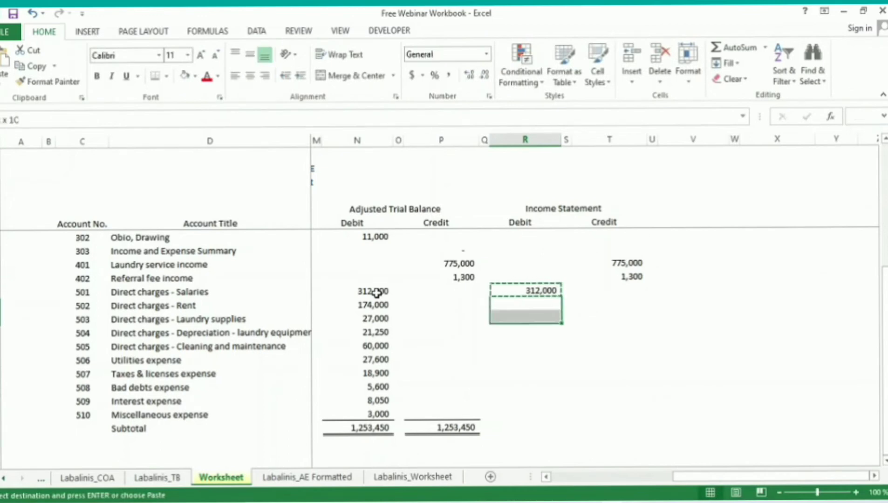
pyautogui.hotkey('shift', 'Down')
pyautogui.hotkey('shift', 'Down')
pyautogui.hotkey('shift', 'Down')
pyautogui.hotkey('shift', 'Down')
pyautogui.hotkey('shift', 'Down')
pyautogui.hotkey('shift', 'Down')
pyautogui.hotkey('shift', 'Down')
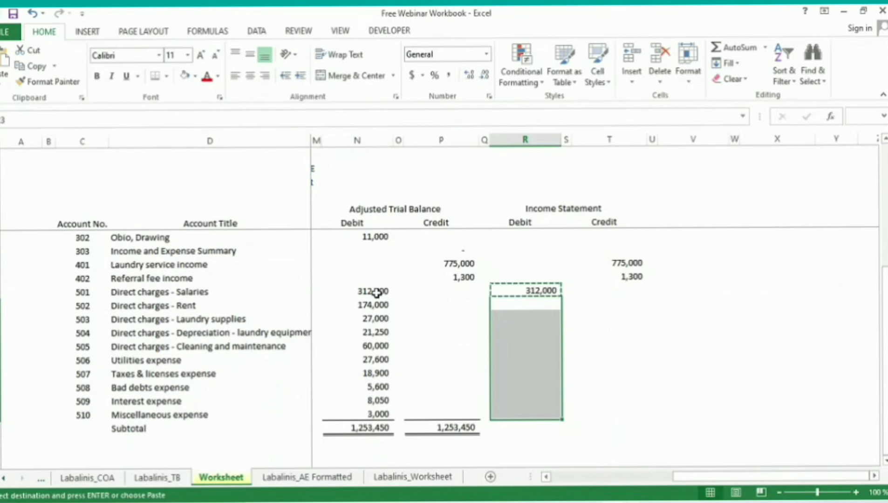
pyautogui.hotkey('ctrl', 'v')
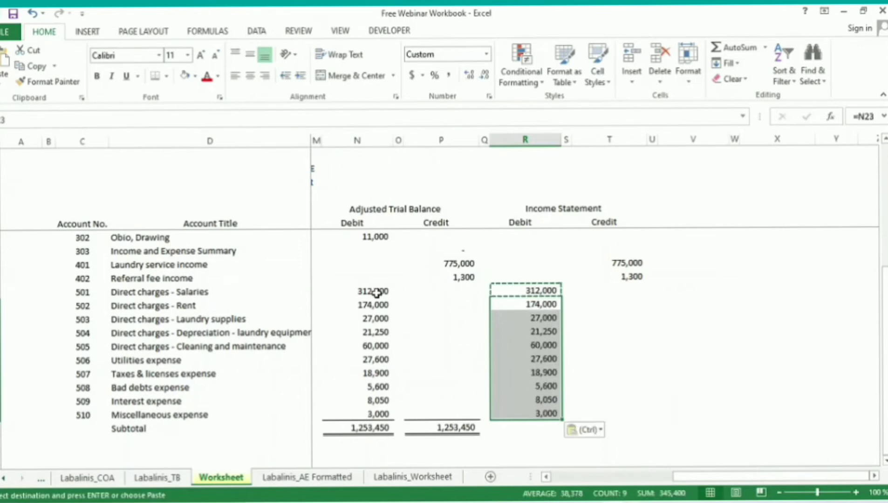
# Step: Check the pasted expense debits down to Miscellaneous expense 3,000 and reach the Subtotal row
pyautogui.press('Right')
pyautogui.press('Left')
pyautogui.hotkey('ctrl', 'shift', 'Down')
pyautogui.press('Escape')
pyautogui.press('Right')
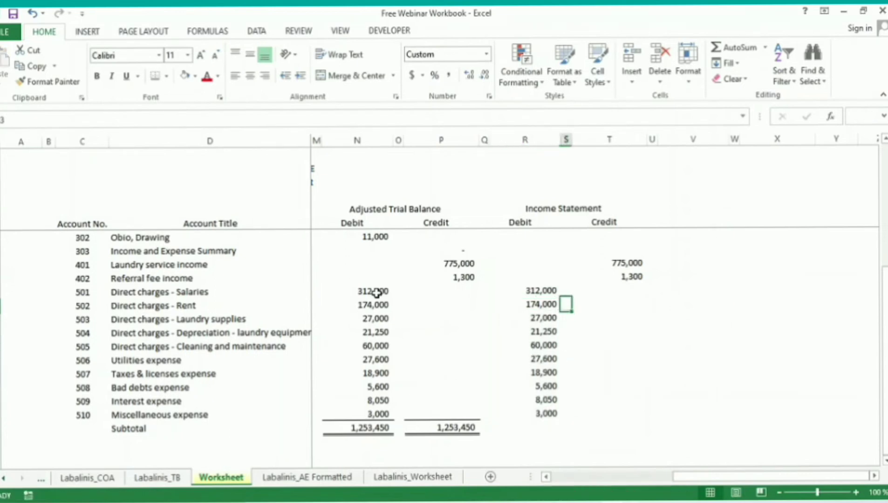
pyautogui.press('Left')
pyautogui.hotkey('ctrl', 'Down')
pyautogui.press('Down')
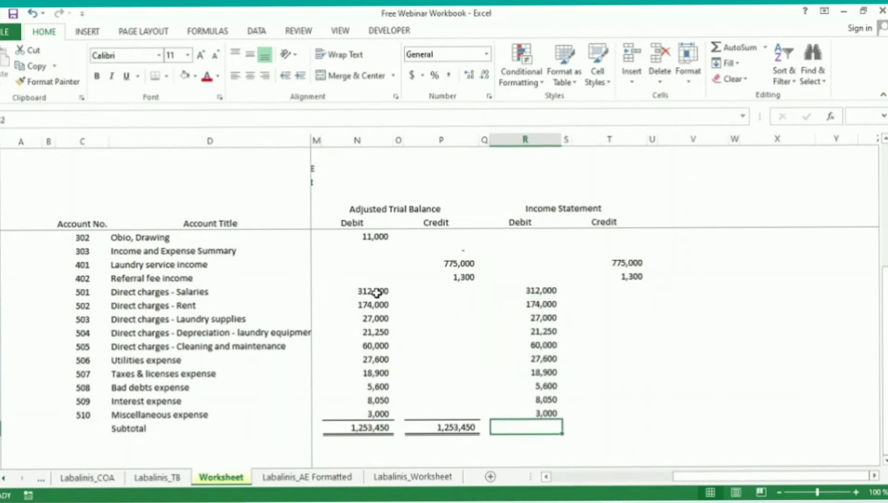
pyautogui.press('pageup')
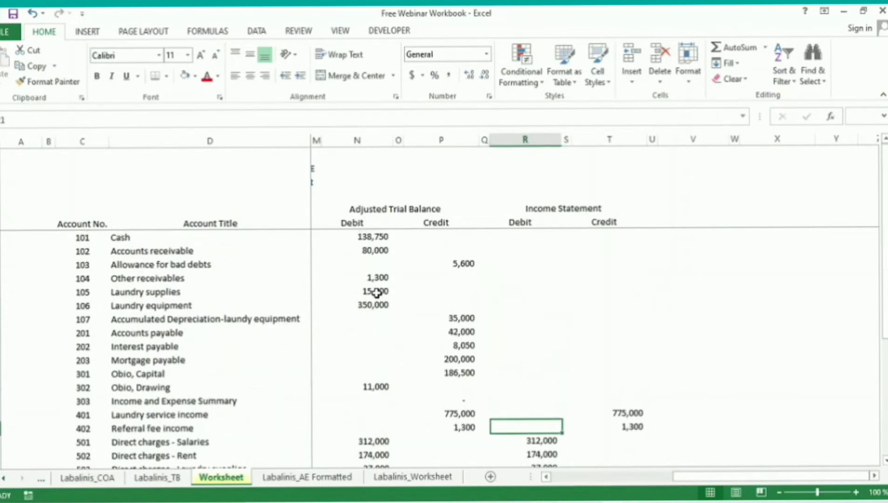
# Step: Copy the 1,253,450 Adjusted Trial Balance Credit subtotal formula from the Subtotal row
pyautogui.press('Down')
pyautogui.press('Down')
pyautogui.press('Down')
pyautogui.press('Down')
pyautogui.press('Down')
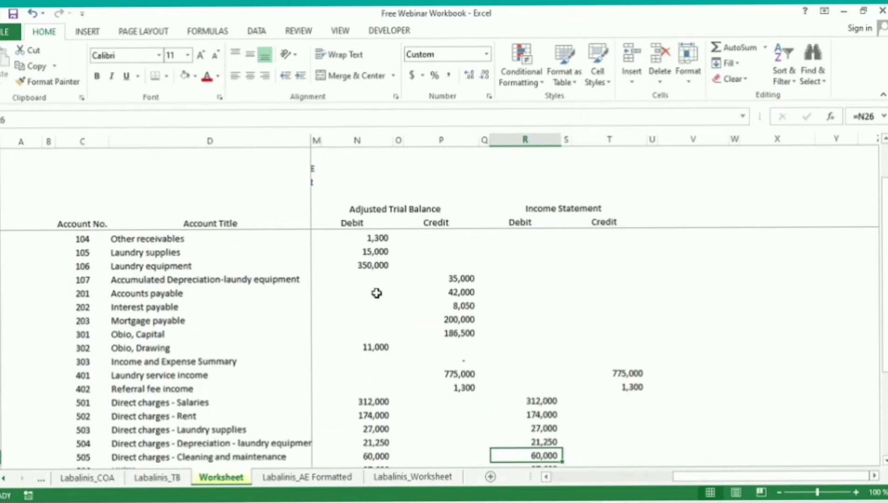
pyautogui.press('Up')
pyautogui.press('Down')
pyautogui.press('Down')
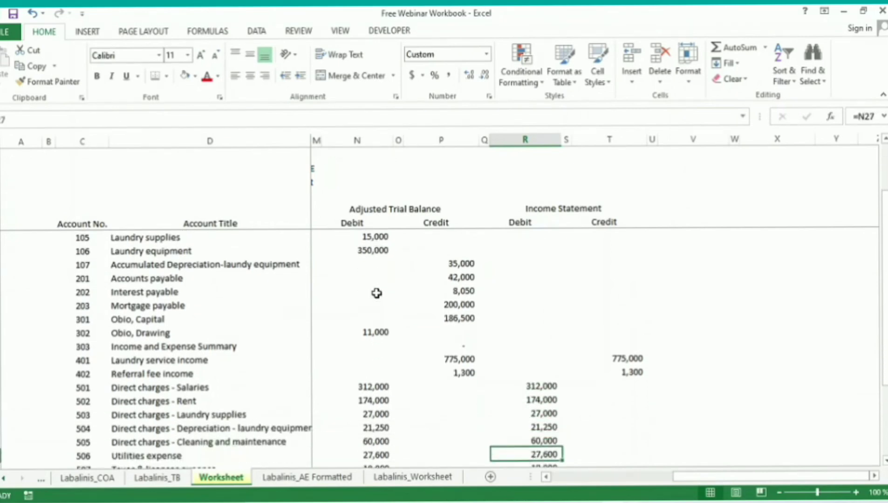
pyautogui.press('Down')
pyautogui.press('Down')
pyautogui.press('Down')
pyautogui.press('Down')
pyautogui.press('Down')
pyautogui.scroll(-1, 376, 293)
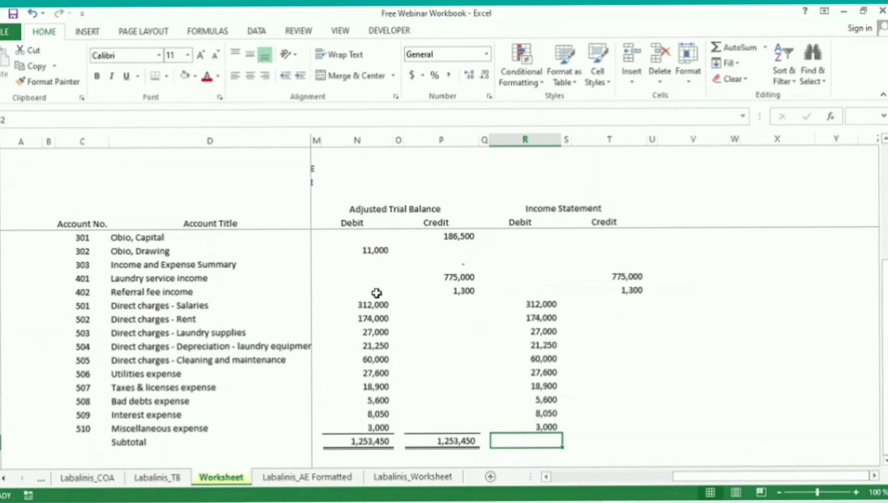
pyautogui.press('Left')
pyautogui.press('Left')
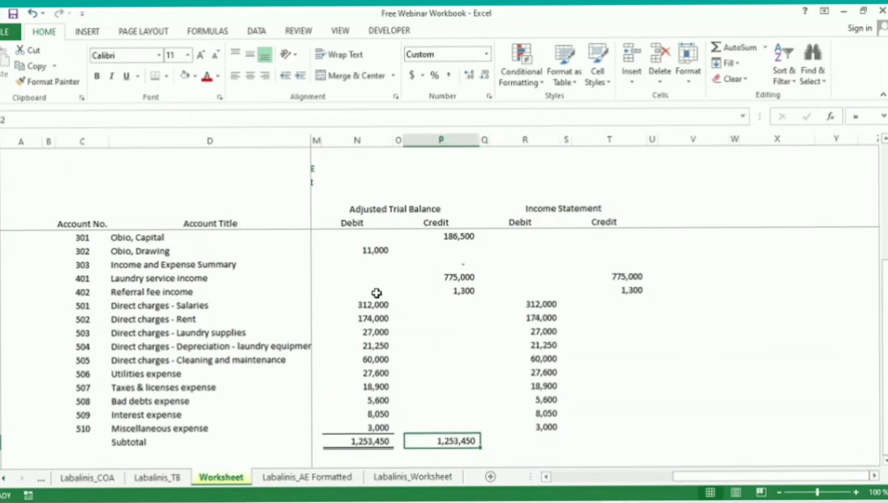
pyautogui.hotkey('ctrl', 'c')
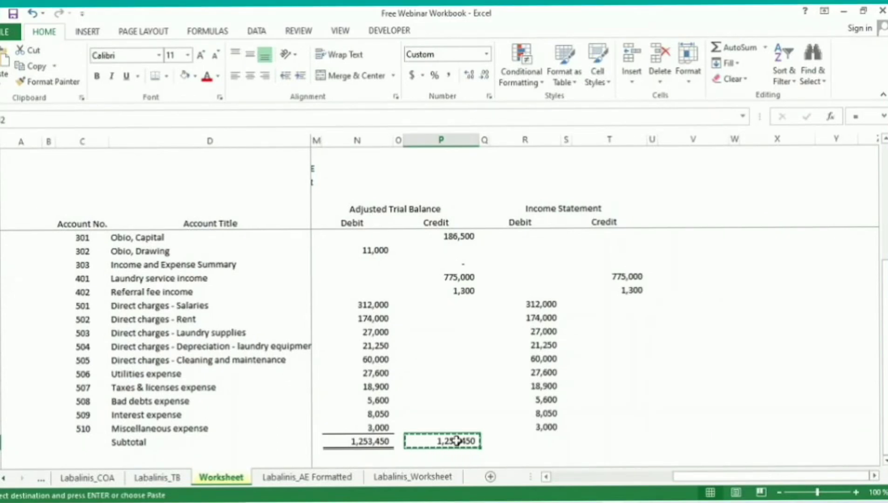
# Step: Paste the subtotal formula under Income Statement Debit and Credit, giving 657,400 and 776,300
pyautogui.press('Right')
pyautogui.press('Right')
pyautogui.click(457, 440)
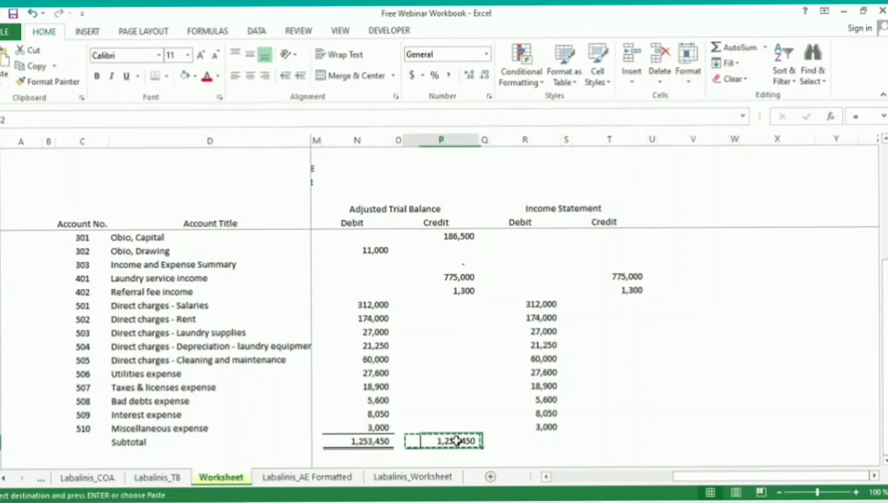
pyautogui.press('Right')
pyautogui.press('Right')
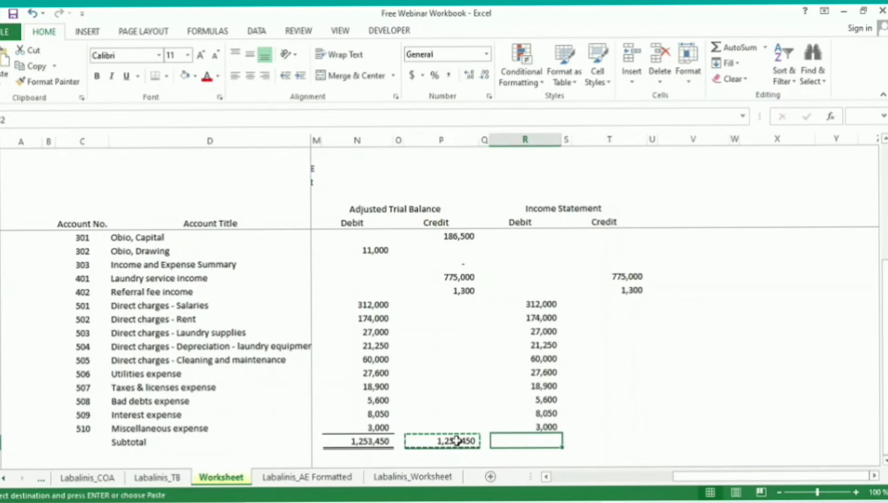
pyautogui.hotkey('ctrl', 'v')
pyautogui.press('Right')
pyautogui.press('Right')
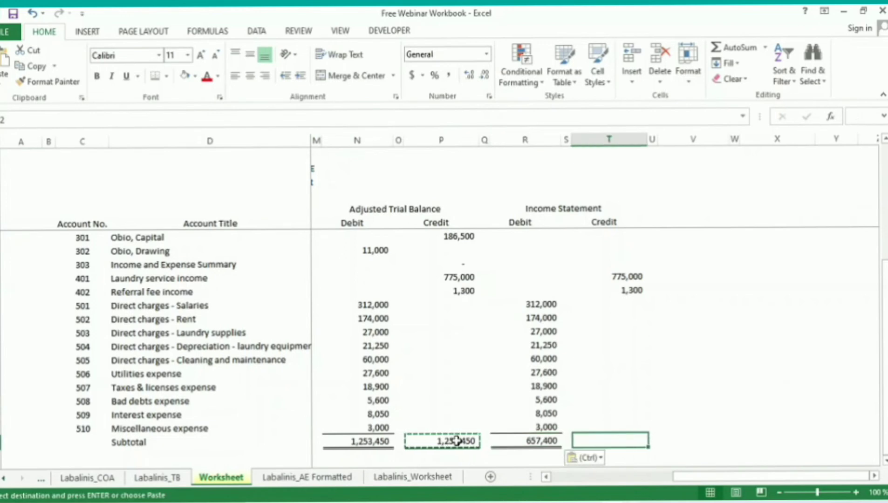
pyautogui.hotkey('ctrl', 'v')
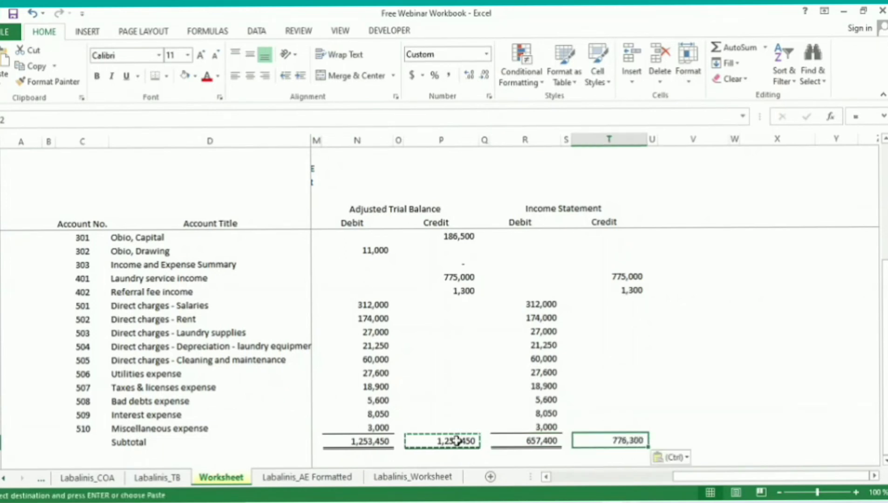
pyautogui.press('Escape')
# Step: Select the Income Statement cells below the subtotals and open the Borders menu, then cancel
pyautogui.press('Down')
pyautogui.press('Left')
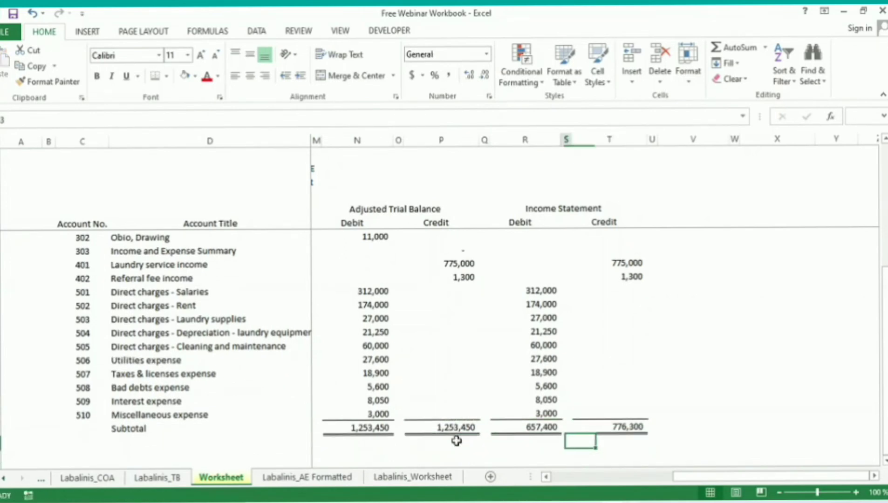
pyautogui.press('Left')
pyautogui.hotkey('shift', 'Right')
pyautogui.hotkey('shift', 'Right')
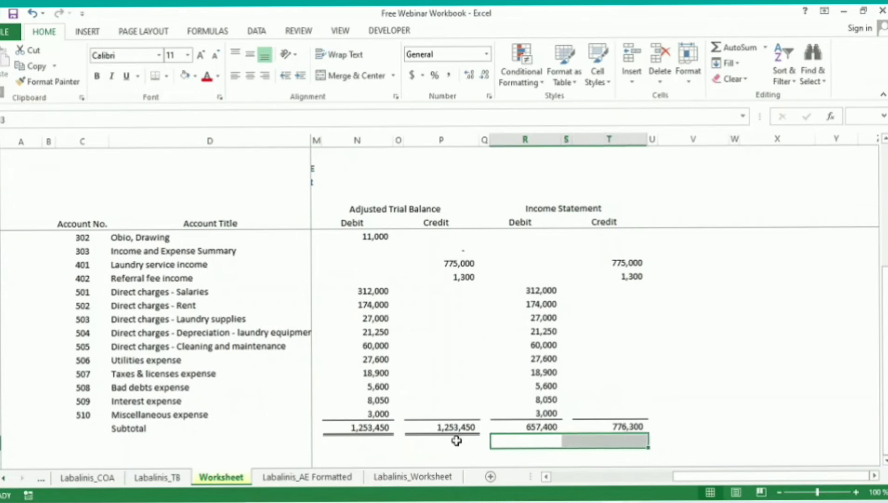
pyautogui.hotkey('alt', 'h')
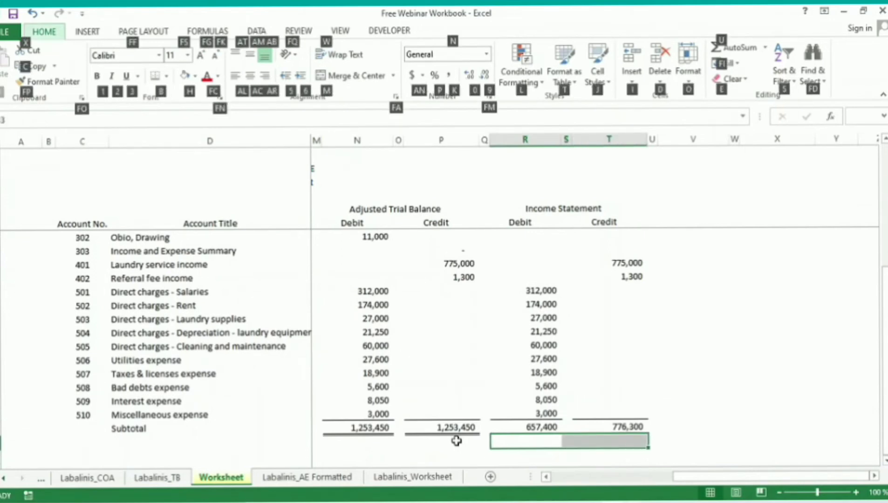
pyautogui.press('b')
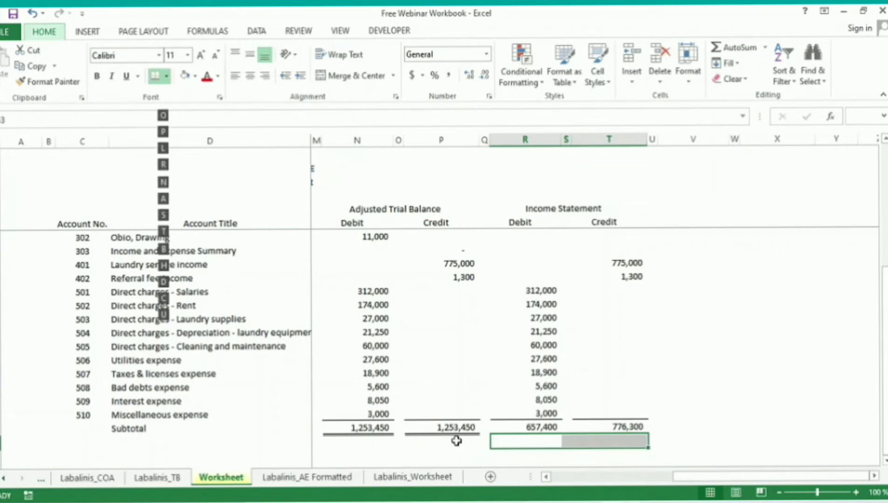
pyautogui.press('Escape')
pyautogui.hotkey('shift', 'Left')
pyautogui.hotkey('shift', 'Left')
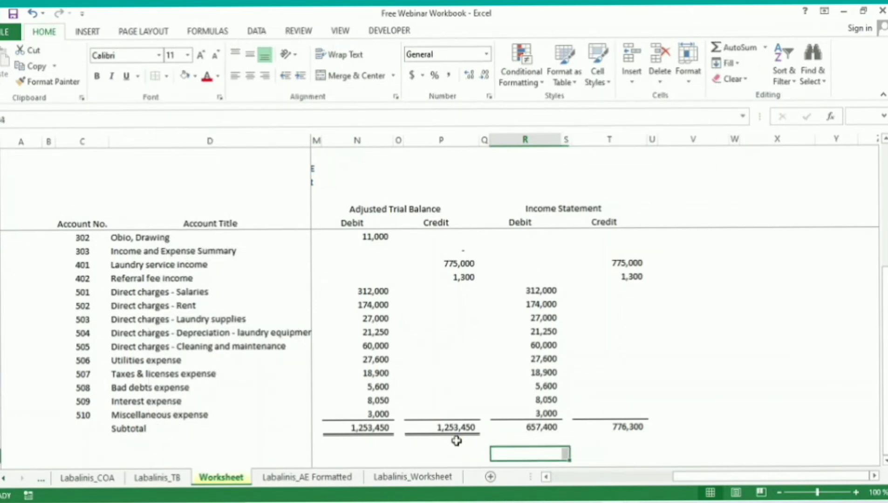
pyautogui.scroll(-1, 457, 440)
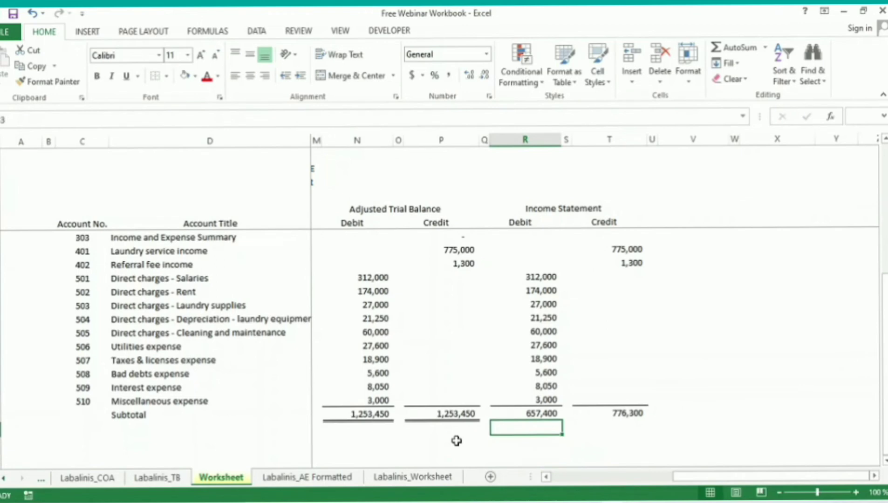
pyautogui.press('Left')
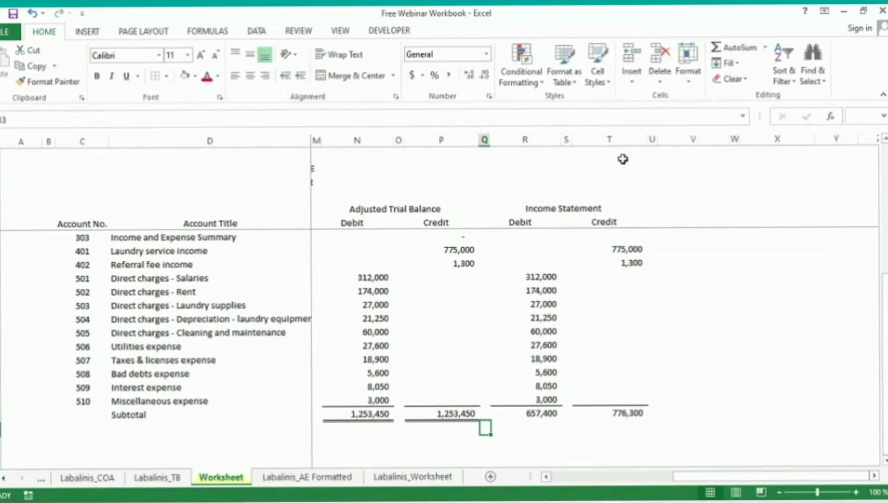
pyautogui.click(616, 140)
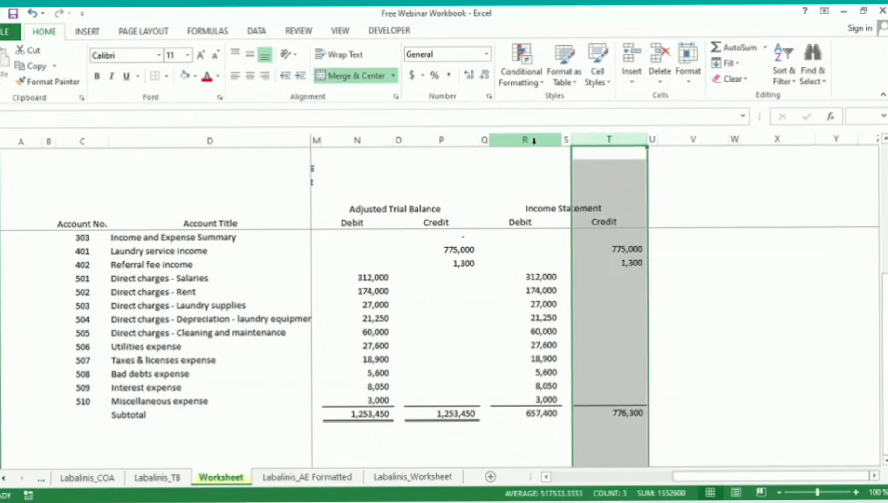
pyautogui.click(530, 140)
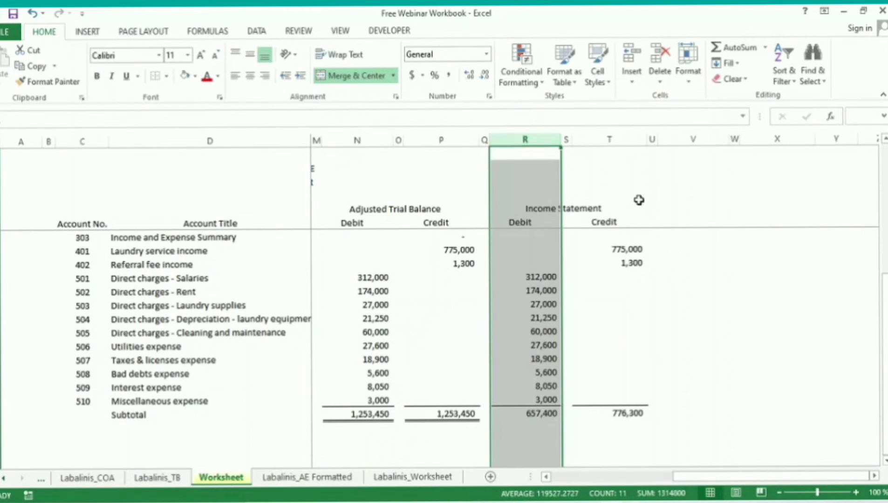
pyautogui.click(621, 140)
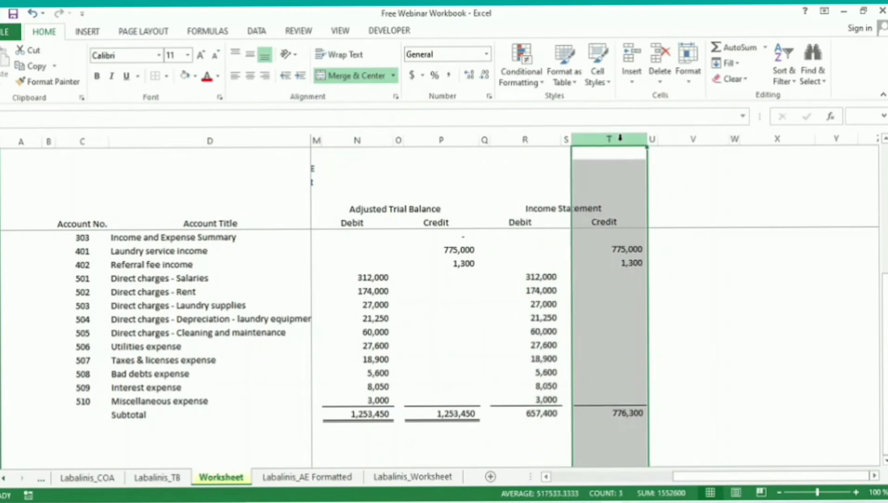
pyautogui.click(627, 250)
pyautogui.moveTo(628, 259); pyautogui.dragTo(628, 263)
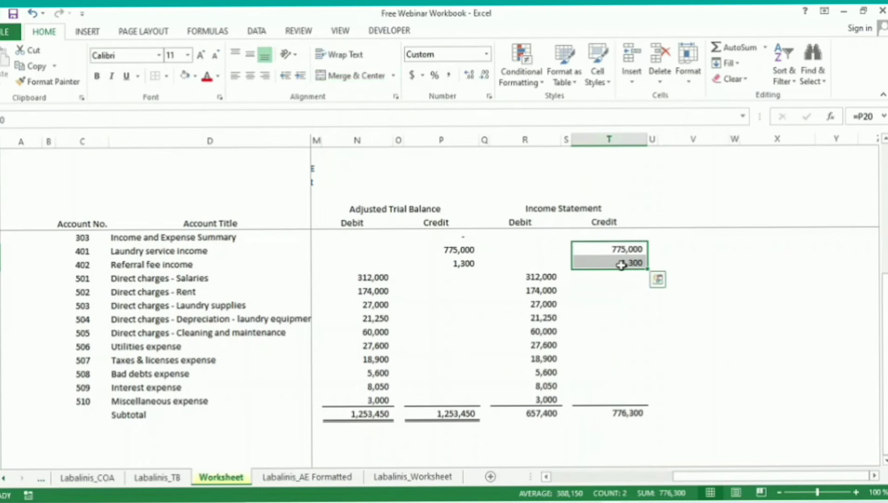
pyautogui.click(525, 139)
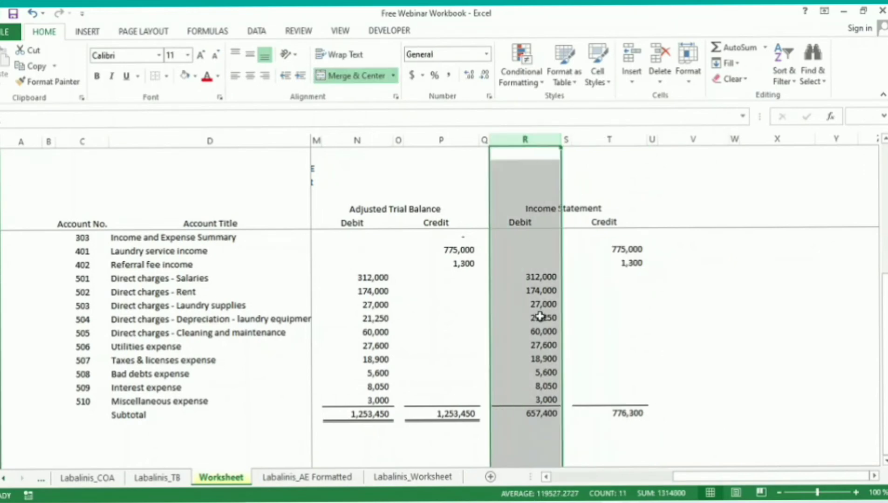
pyautogui.moveTo(534, 278); pyautogui.dragTo(525, 400)
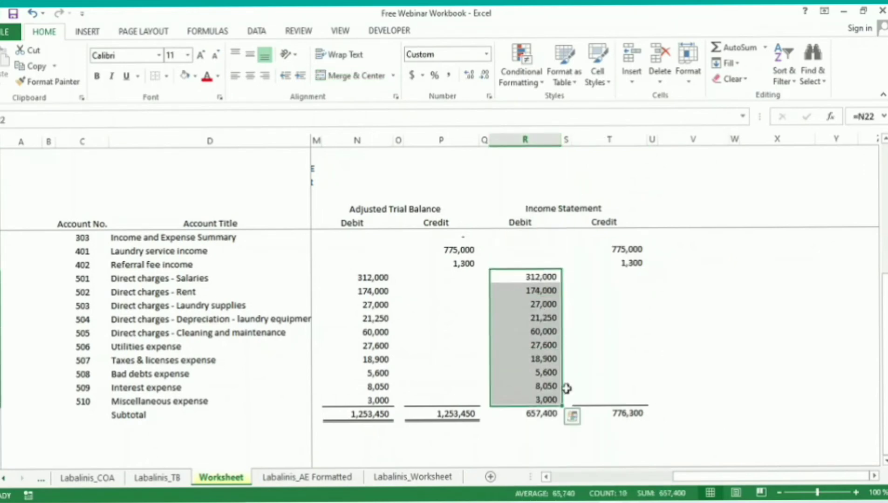
pyautogui.click(615, 371)
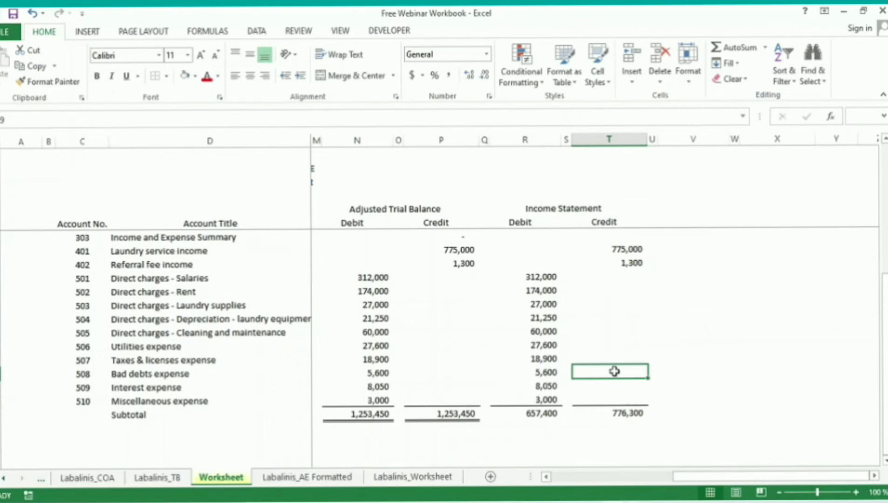
# Step: Compare the Income Statement subtotals of 657,400 debit and 776,300 credit
pyautogui.click(635, 414)
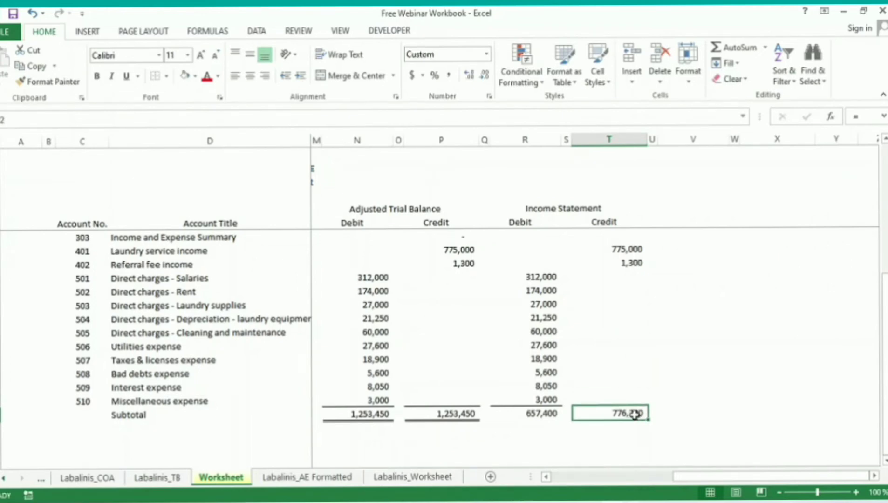
pyautogui.click(557, 432)
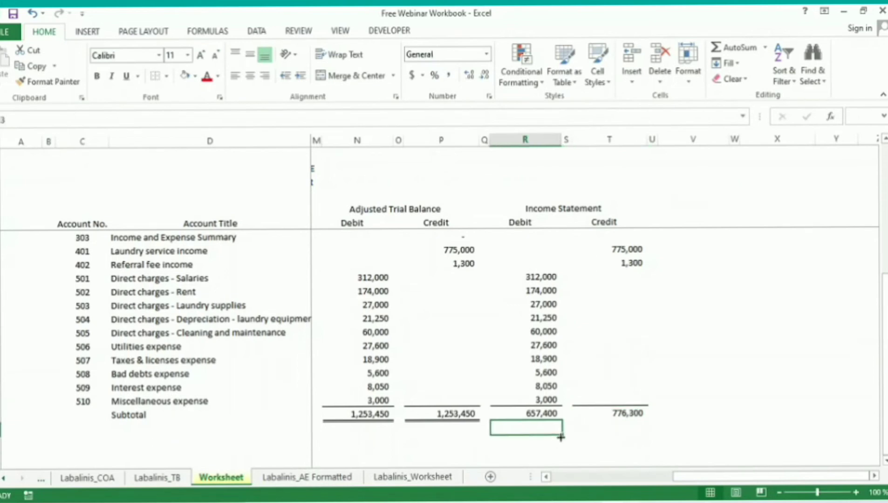
pyautogui.click(560, 438)
pyautogui.scroll(-1, 561, 438)
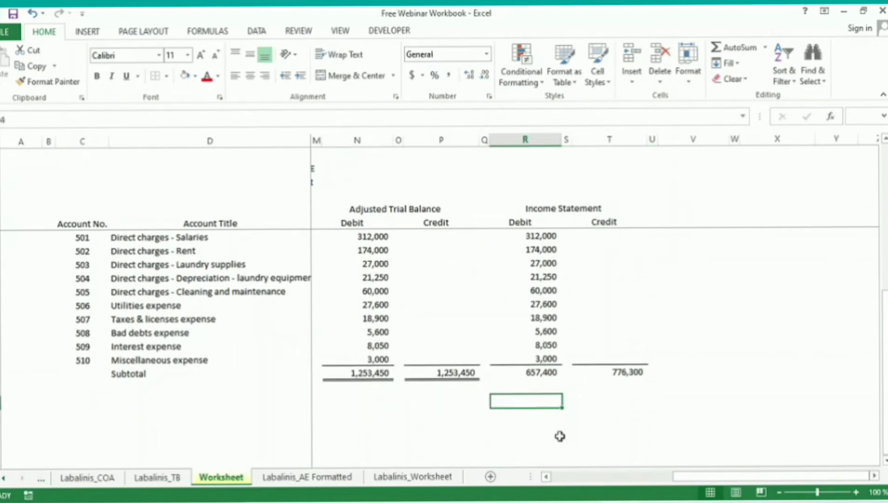
pyautogui.press('Up')
pyautogui.hotkey('shift', 'Right')
pyautogui.hotkey('shift', 'Right')
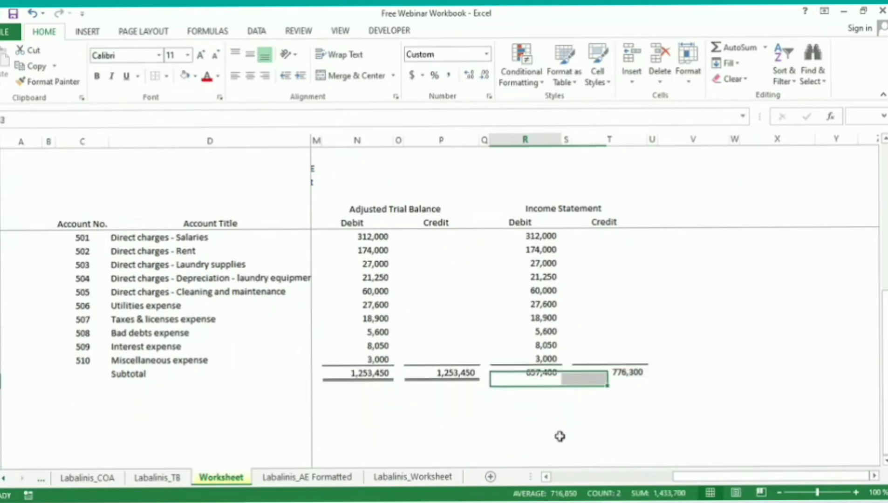
pyautogui.press('Down')
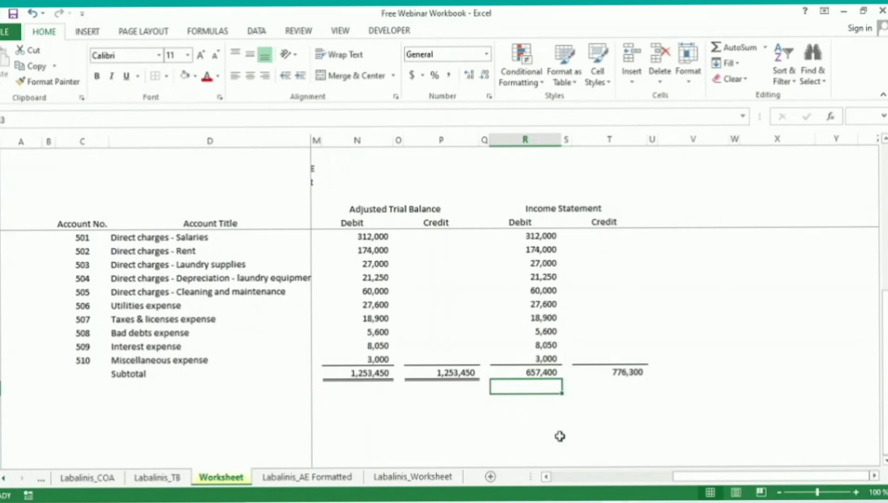
pyautogui.press('Up')
pyautogui.press('Down')
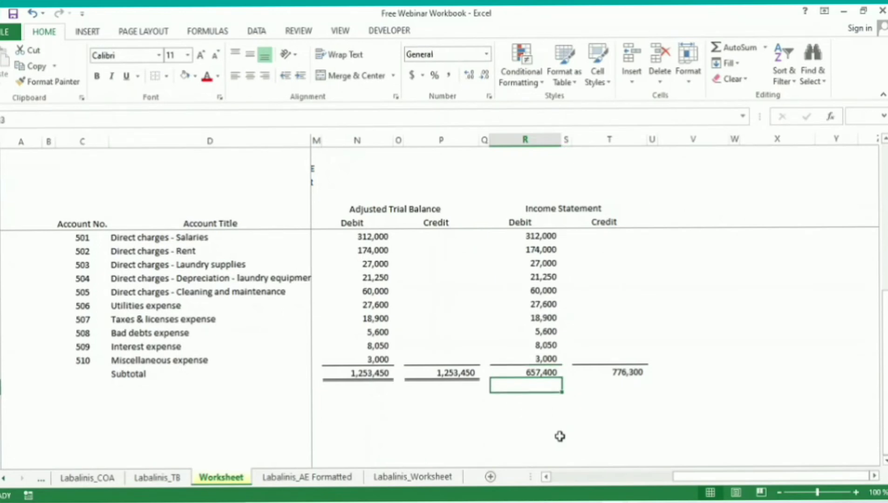
pyautogui.press('Up')
pyautogui.press('Down')
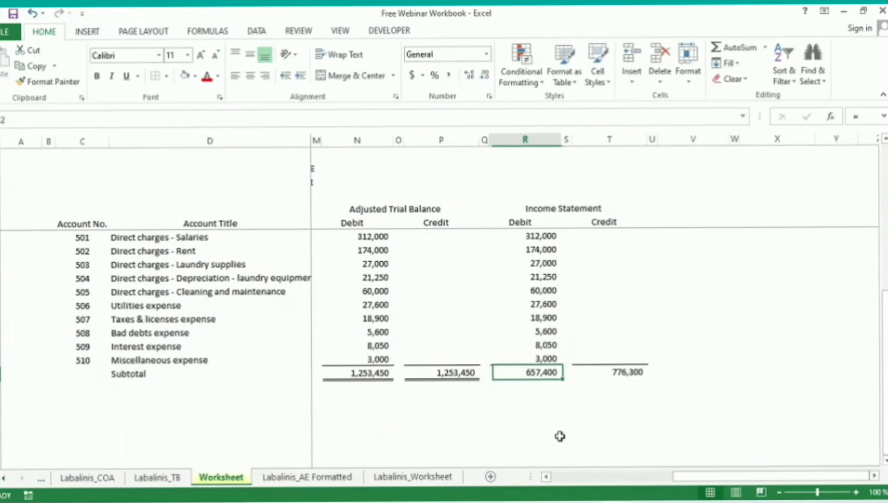
pyautogui.press('Up')
pyautogui.press('Right')
pyautogui.press('Right')
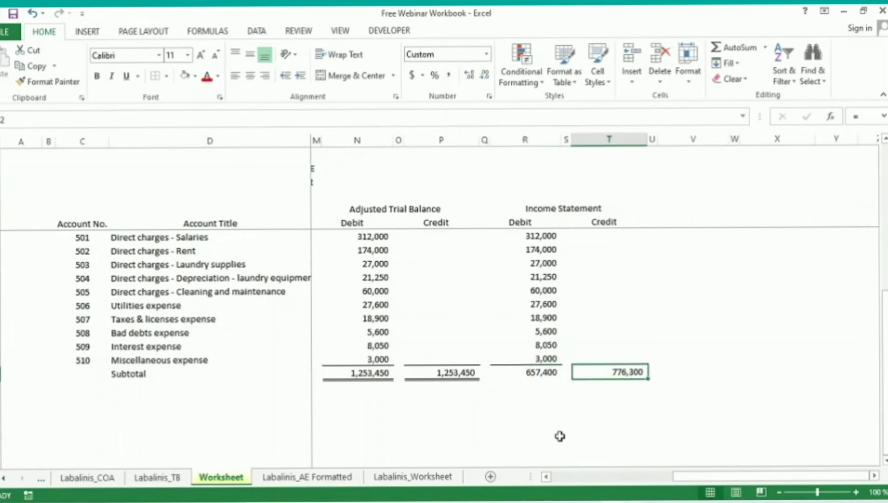
pyautogui.press('Down')
pyautogui.press('Left')
pyautogui.press('Left')
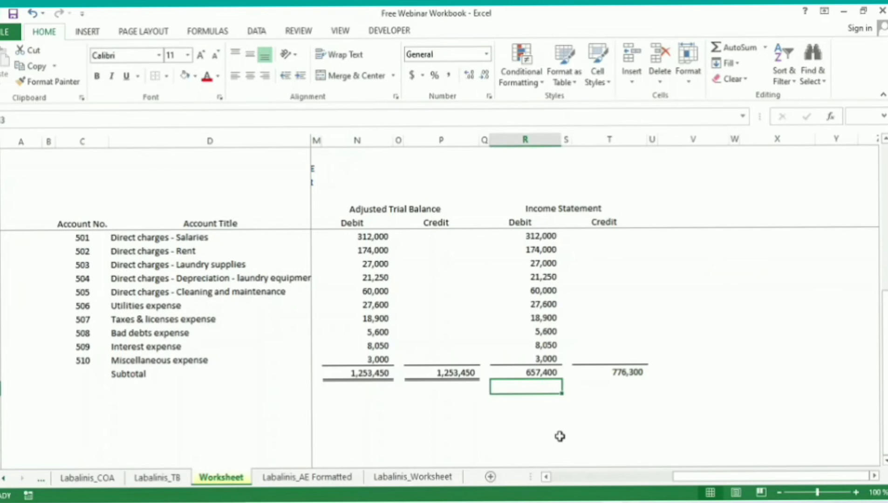
pyautogui.press('Up')
pyautogui.hotkey('shift', 'Right')
pyautogui.hotkey('shift', 'Right')
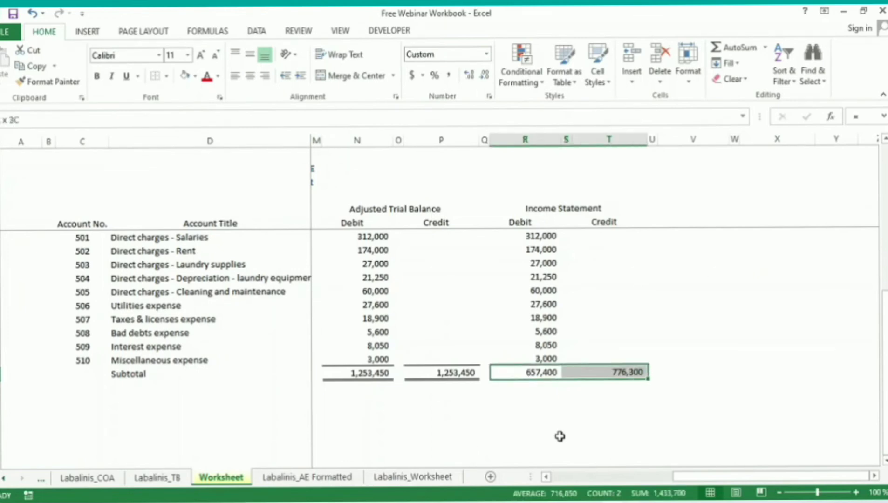
pyautogui.press('Down')
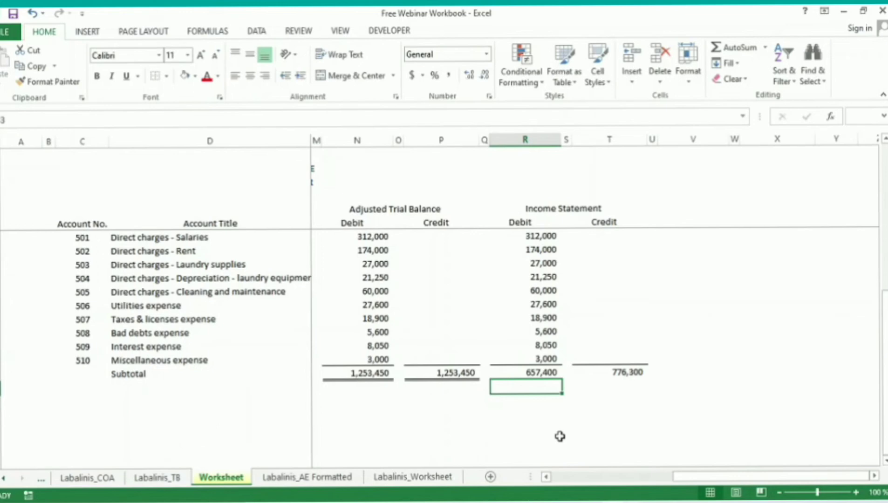
pyautogui.press('Up')
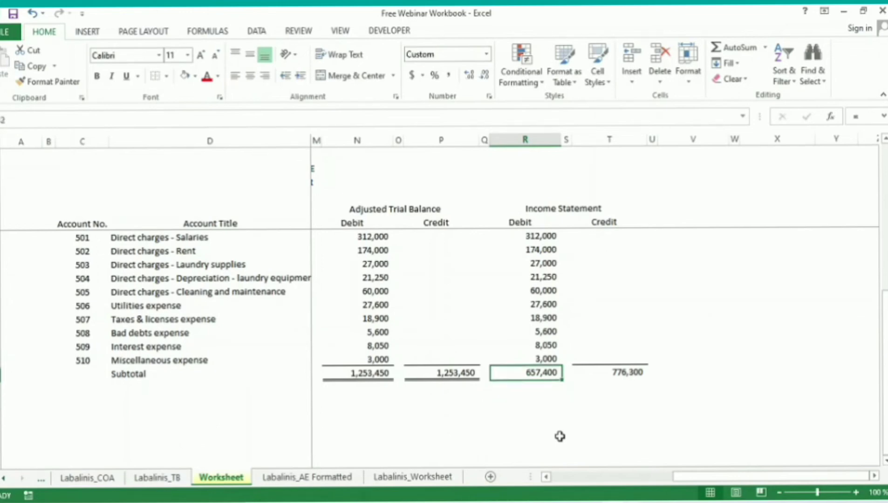
pyautogui.press('Right')
pyautogui.press('Right')
pyautogui.press('Left')
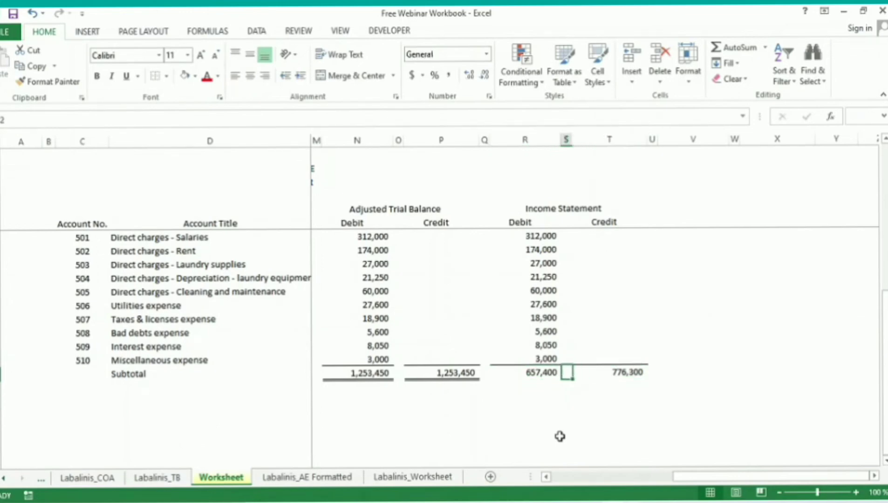
pyautogui.press('Left')
pyautogui.press('Down')
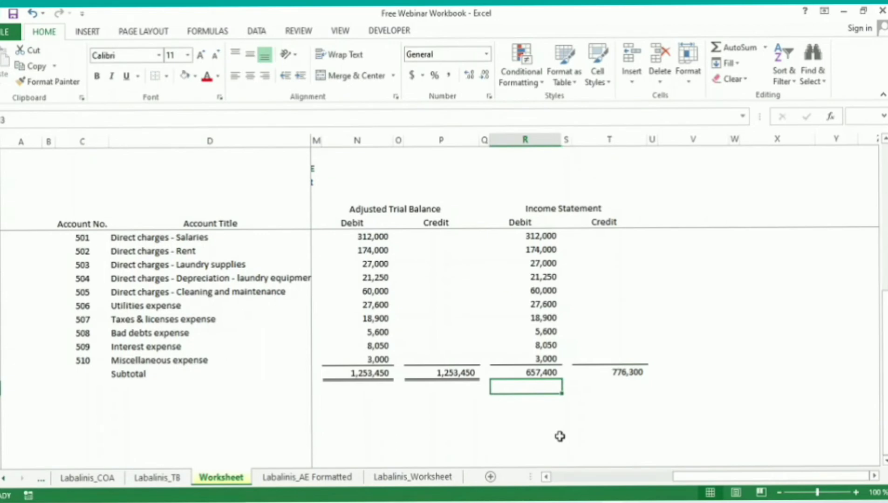
# Step: Enter =T32-R32 below the debit subtotal to show Net Income of 118,900
pyautogui.write('=')
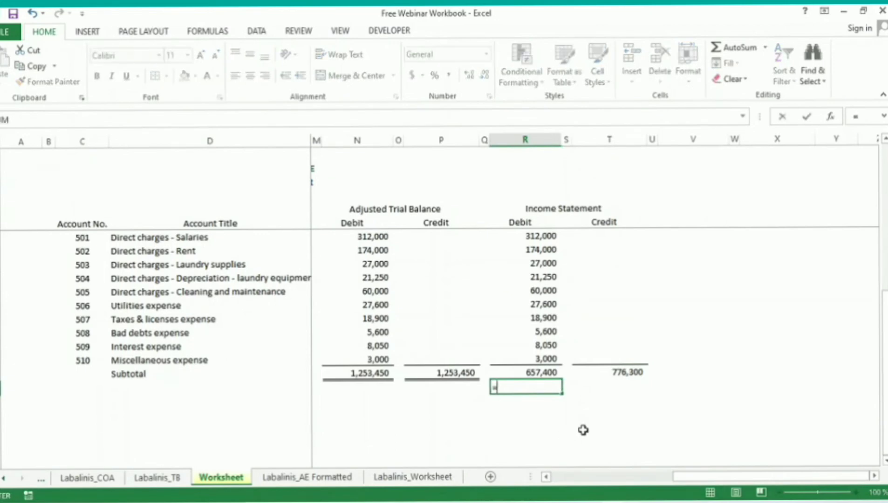
pyautogui.click(630, 373)
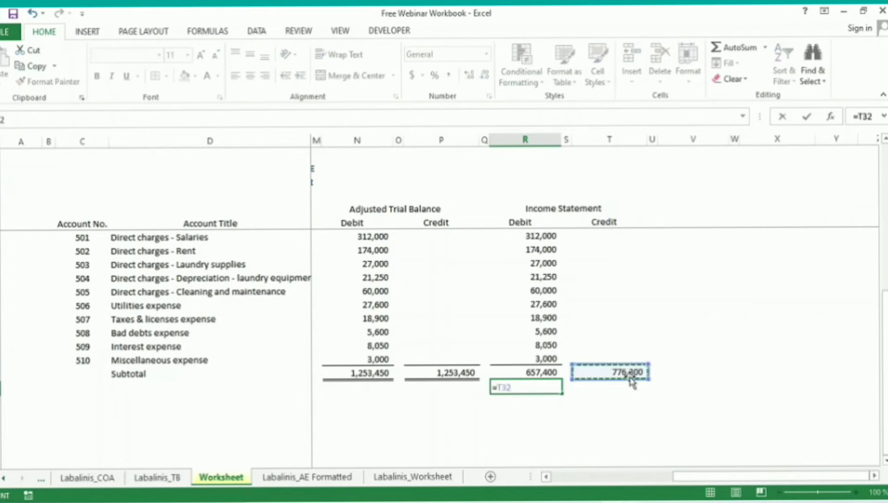
pyautogui.write('-')
pyautogui.click(549, 372)
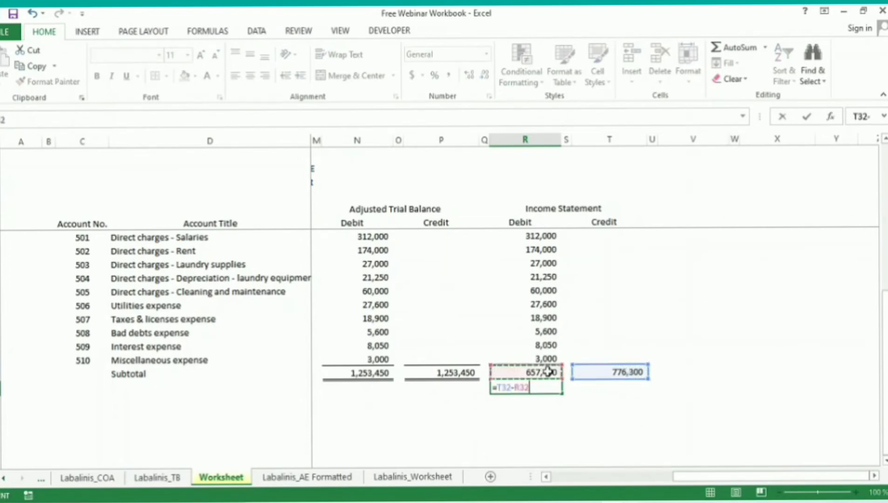
pyautogui.press('Return')
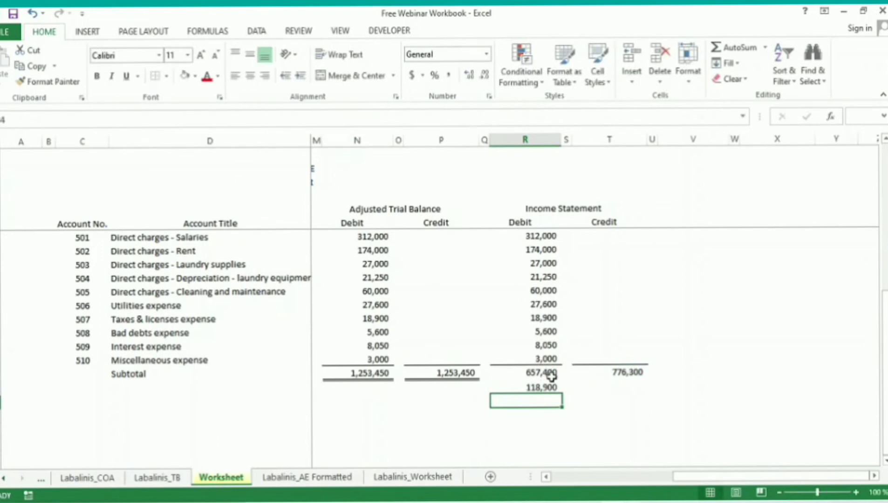
# Step: Label the new row 'Net Income' in the account title column
pyautogui.click(124, 390)
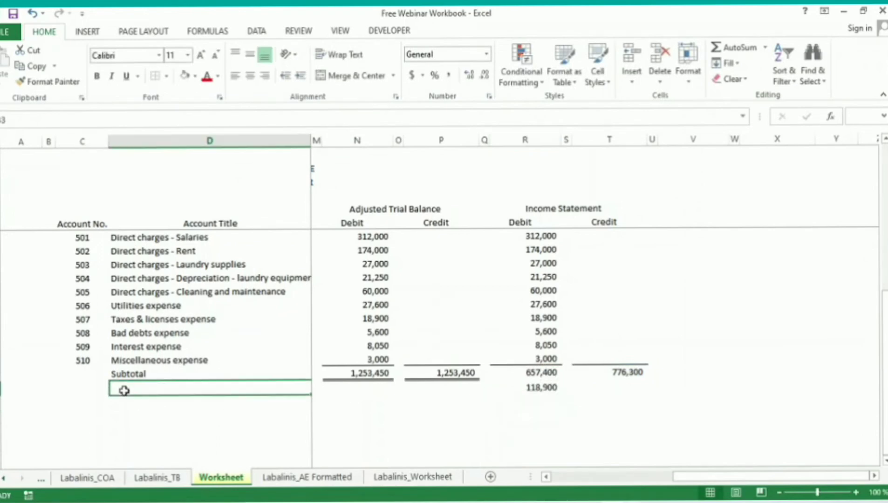
pyautogui.write('Net In')
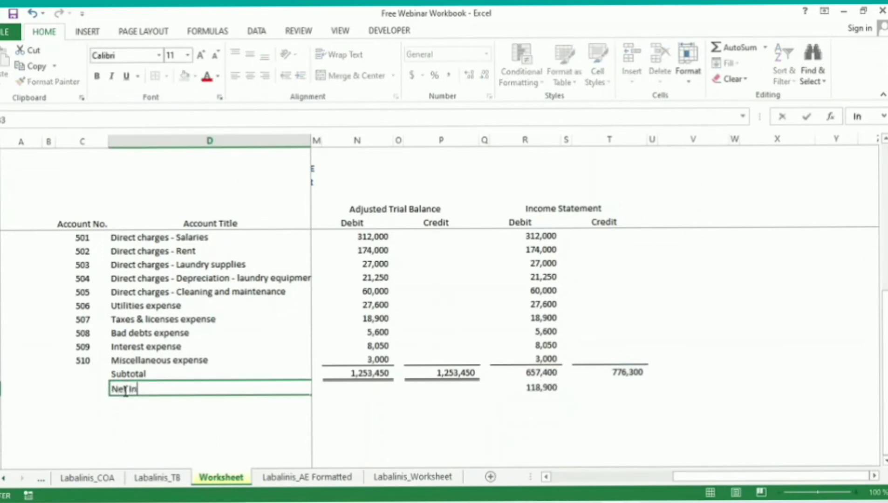
pyautogui.write('come')
pyautogui.press('Return')
pyautogui.press('Right')
pyautogui.press('Right')
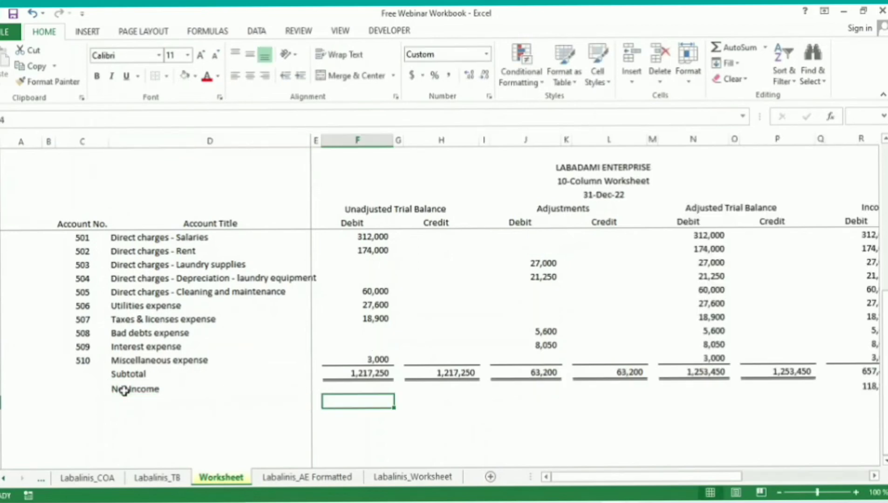
pyautogui.press('Right')
pyautogui.press('Right')
pyautogui.press('Right')
pyautogui.press('Right')
pyautogui.press('Right')
pyautogui.press('Left')
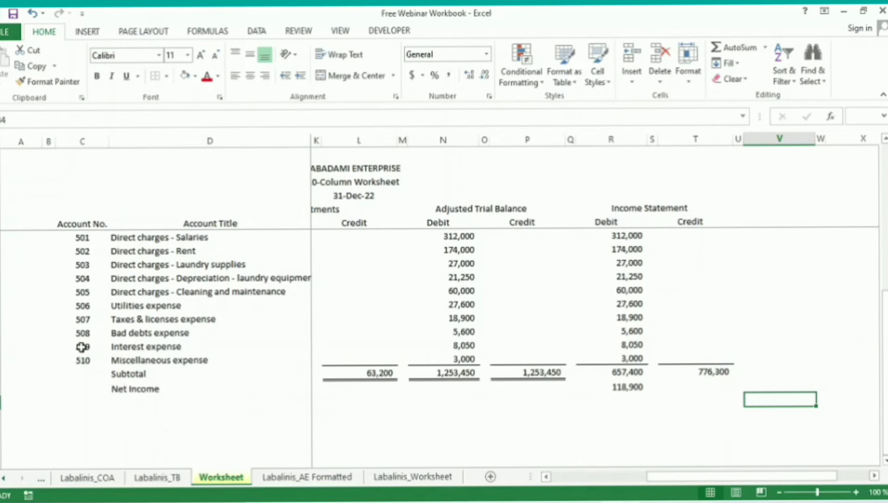
# Step: Add a bottom border under the Net Income row's credit cell
pyautogui.click(617, 238)
pyautogui.moveTo(617, 240); pyautogui.dragTo(622, 354)
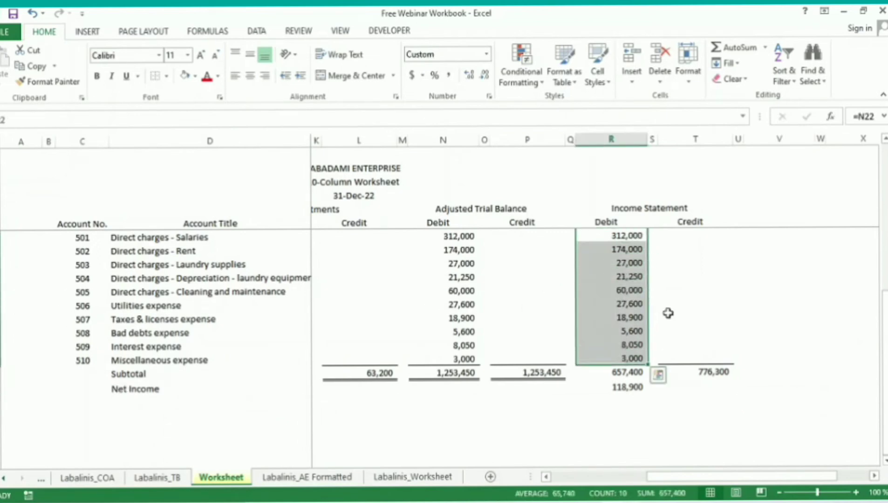
pyautogui.click(697, 279)
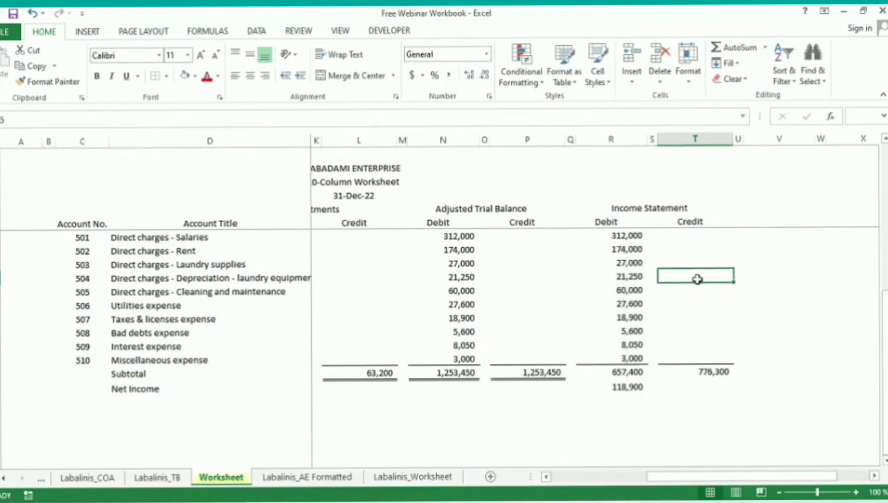
pyautogui.click(629, 388)
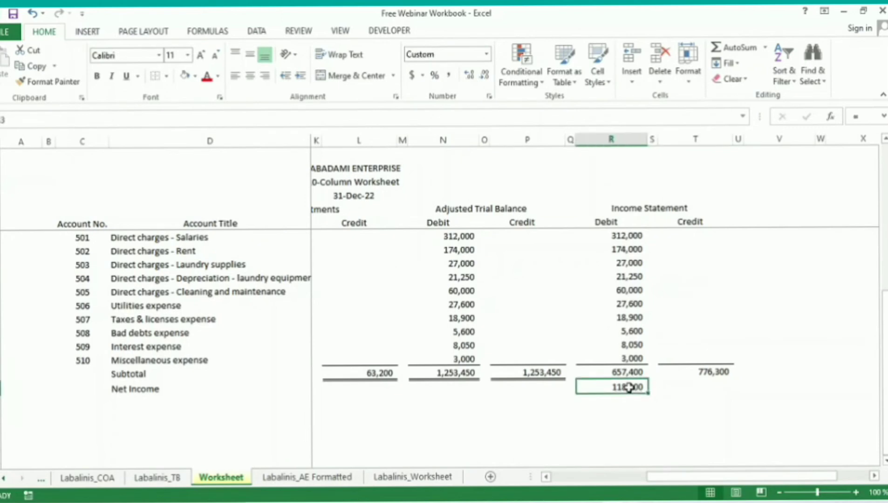
pyautogui.press('Return')
pyautogui.click(629, 387)
pyautogui.click(167, 80)
pyautogui.click(174, 110)
pyautogui.click(695, 386)
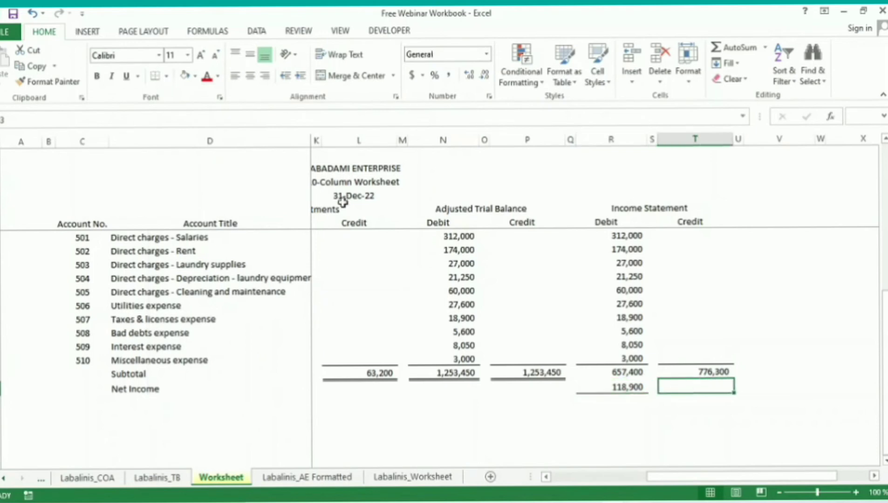
pyautogui.click(161, 76)
# Step: Total the debit column as 657,400 plus 118,900 and copy 776,300 to the credit column
pyautogui.click(602, 405)
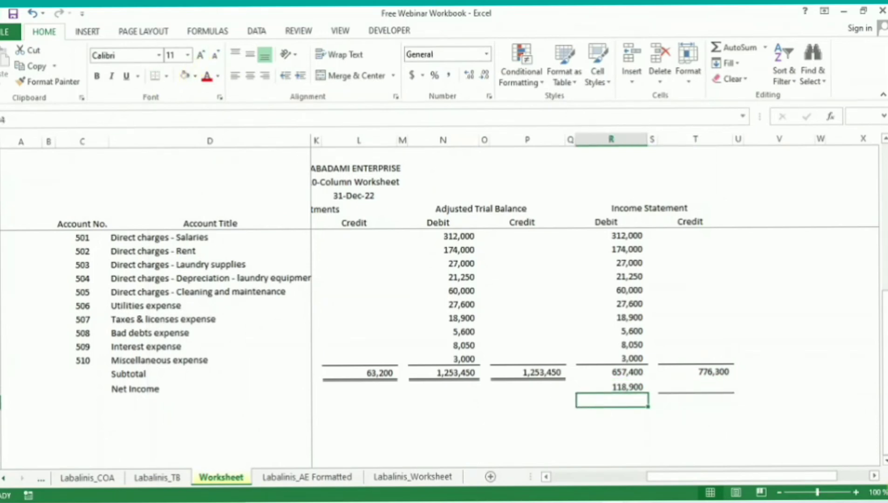
pyautogui.write('=')
pyautogui.press('Up')
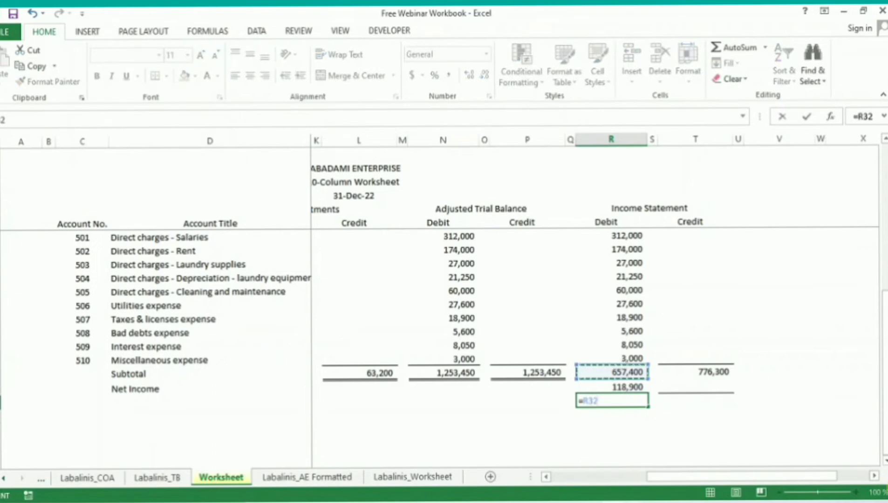
pyautogui.write('+')
pyautogui.press('Up')
pyautogui.press('Return')
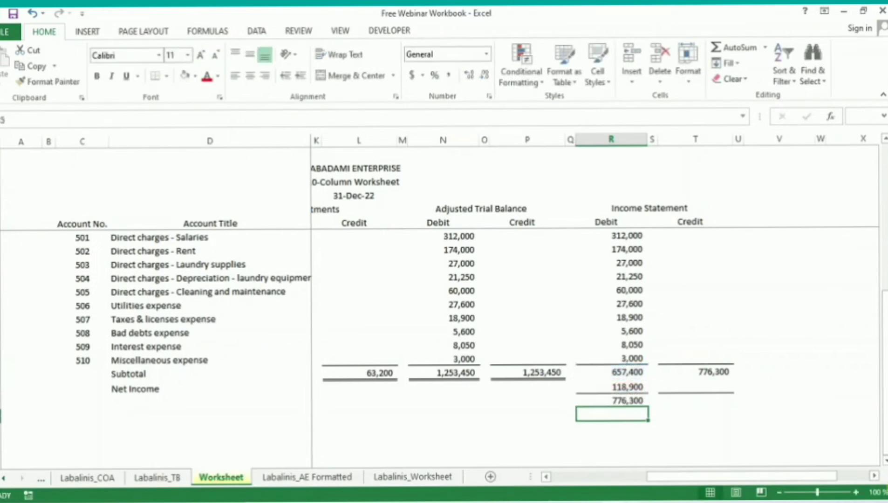
pyautogui.press('Up')
pyautogui.hotkey('ctrl', 'c')
pyautogui.press('Right')
pyautogui.press('Right')
pyautogui.hotkey('ctrl', 'v')
pyautogui.press('Escape')
# Step: Apply Bottom Double Border to both 776,300 Income Statement totals
pyautogui.press('Left')
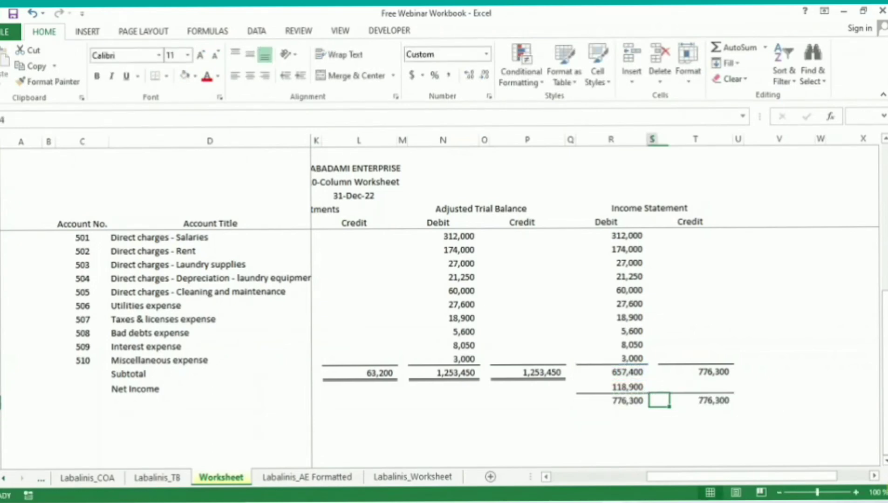
pyautogui.press('Left')
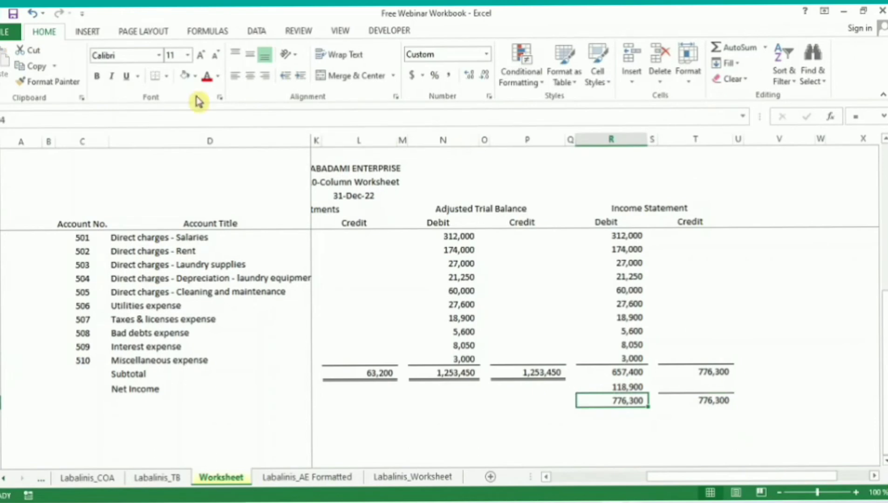
pyautogui.click(166, 77)
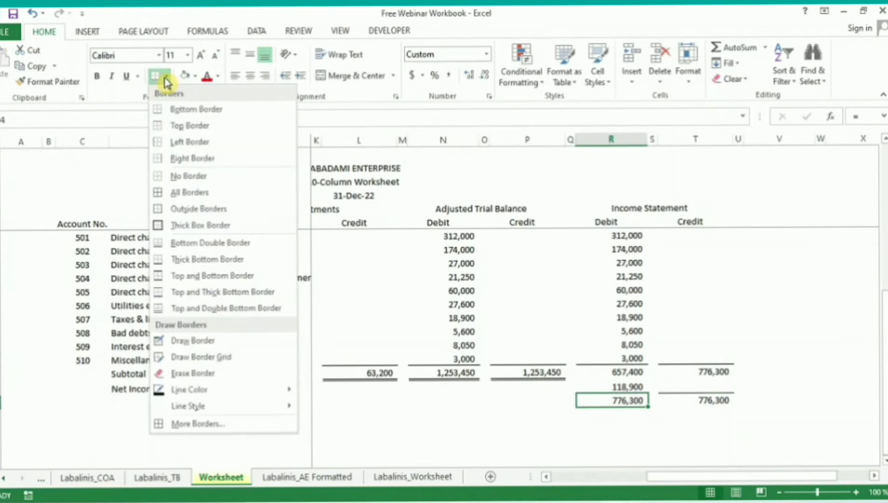
pyautogui.click(180, 243)
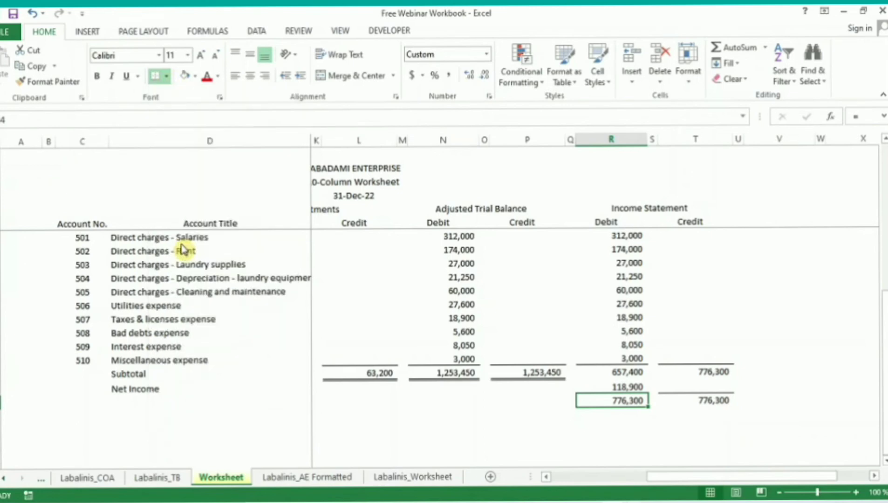
pyautogui.click(698, 406)
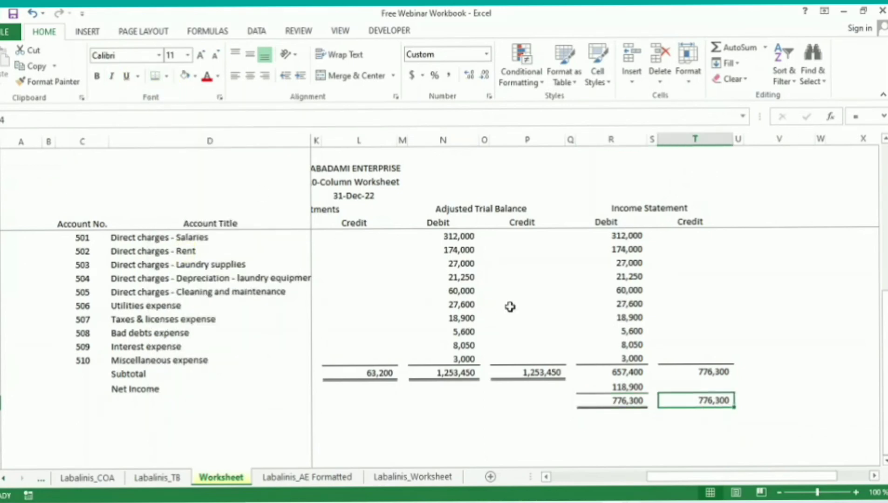
pyautogui.click(582, 360)
# Step: Copy the Income Statement header block beside it and retitle it 'Balance Sheet'
pyautogui.scroll(5, 582, 360)
pyautogui.click(582, 360)
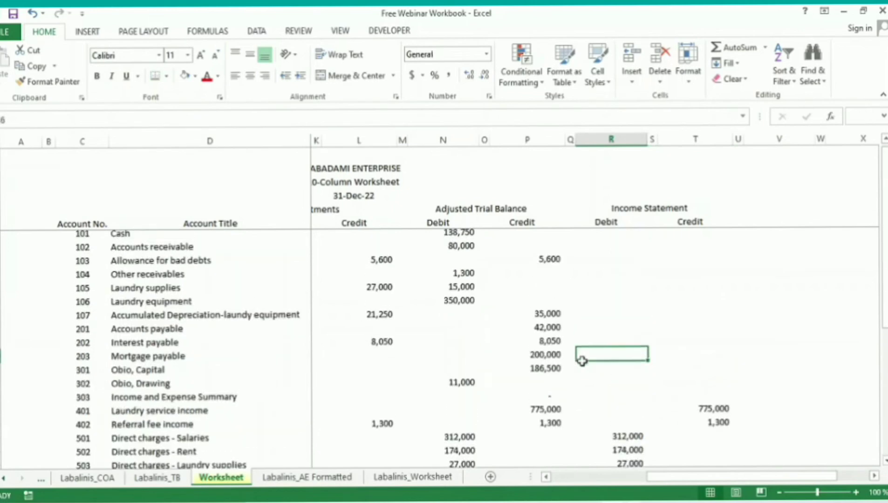
pyautogui.press('Up')
pyautogui.press('Up')
pyautogui.hotkey('ctrl', 'Up')
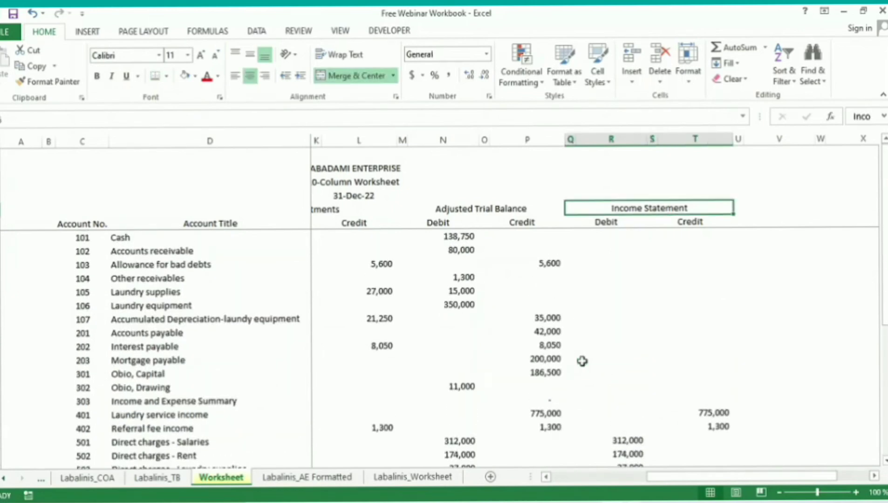
pyautogui.hotkey('shift', 'Down')
pyautogui.hotkey('ctrl', 'c')
pyautogui.press('Right')
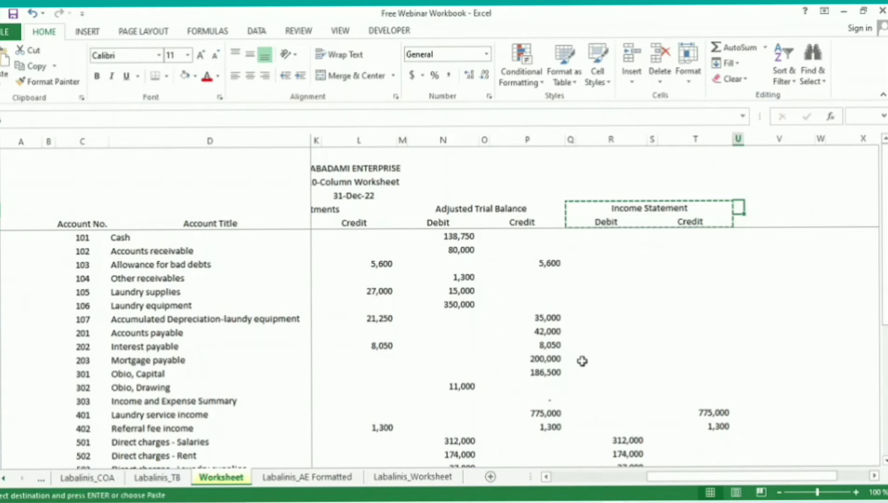
pyautogui.hotkey('ctrl', 'v')
pyautogui.hscroll(2, 582, 362)
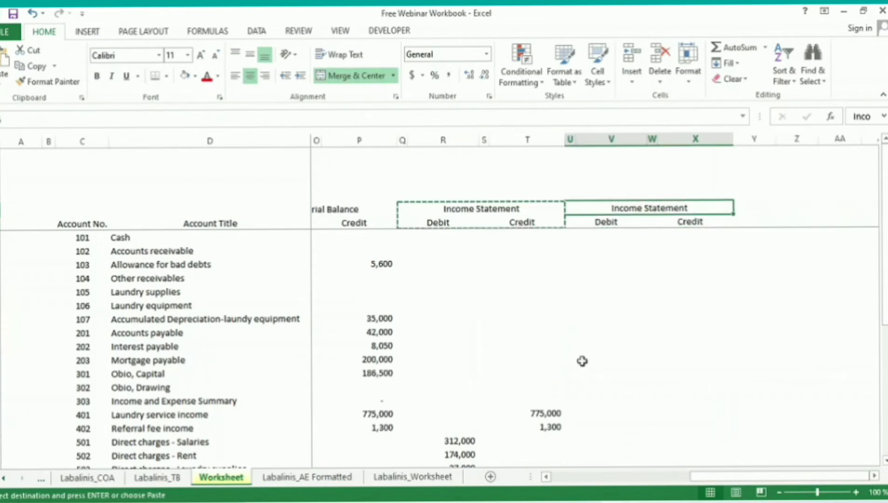
pyautogui.press('Escape')
pyautogui.write('Balance ')
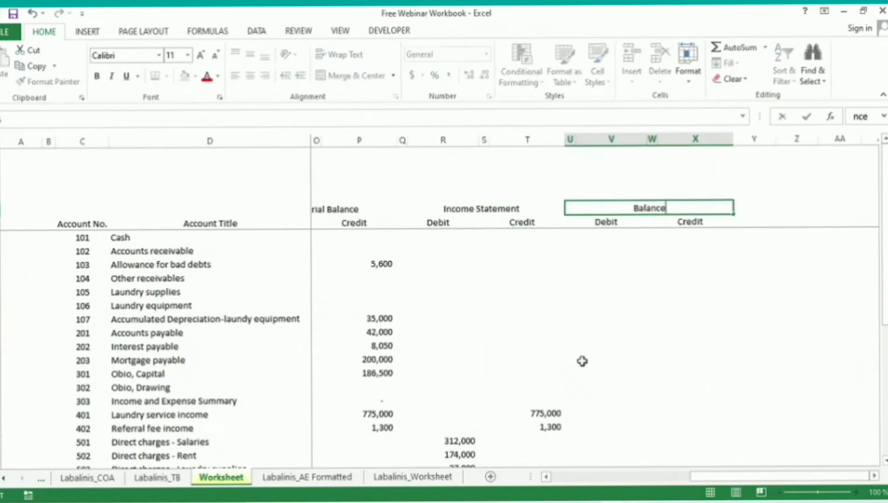
pyautogui.write('Sheet')
pyautogui.hotkey('ctrl', 'Return')
pyautogui.press('Return')
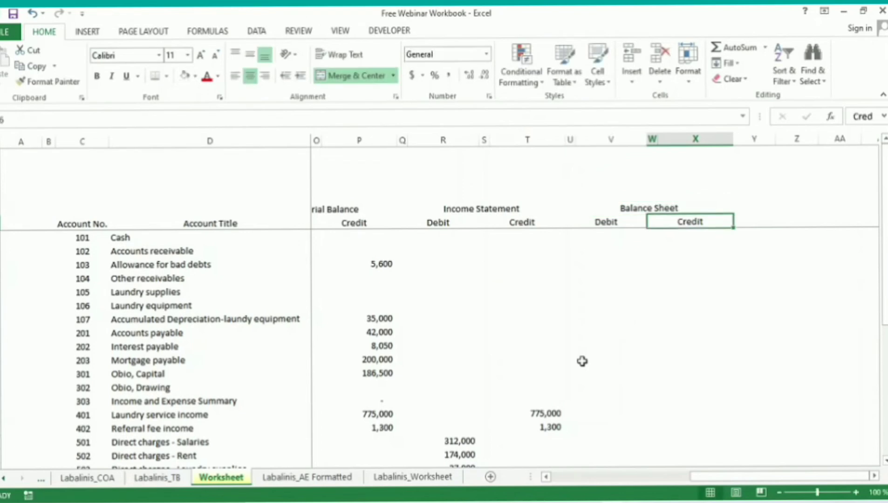
# Step: Review the Cash row's adjusted trial balance figures beside the new Balance Sheet columns
pyautogui.press('Down')
pyautogui.press('Left')
pyautogui.press('Down')
pyautogui.press('Down')
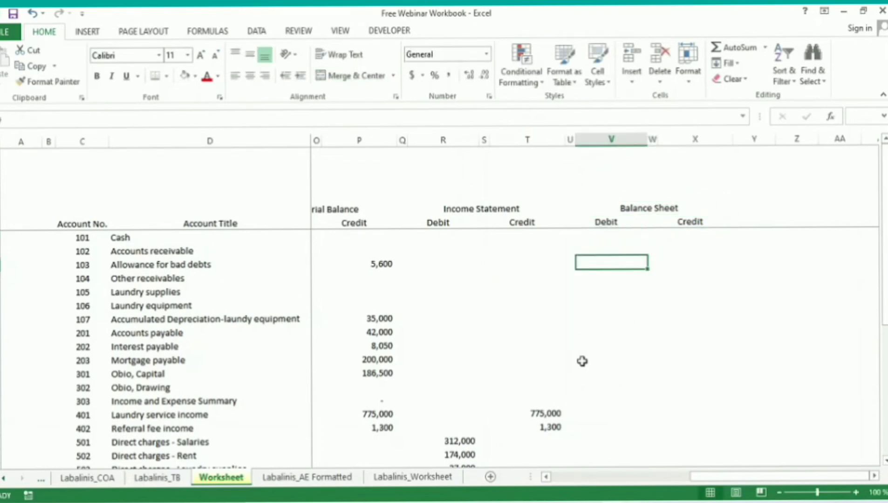
pyautogui.press('Down')
pyautogui.press('Up')
pyautogui.press('Up')
pyautogui.press('Up')
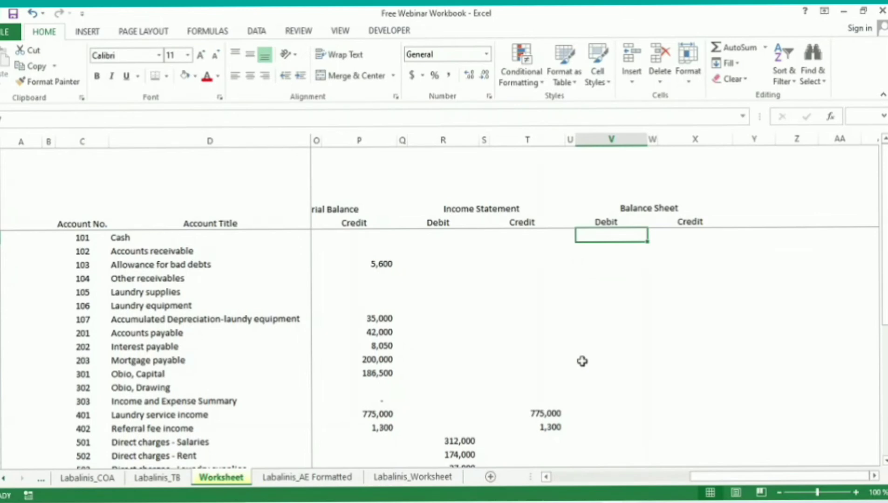
pyautogui.press('Down')
pyautogui.press('Down')
pyautogui.press('Down')
pyautogui.press('Down')
pyautogui.press('Down')
pyautogui.press('Left')
pyautogui.press('Left')
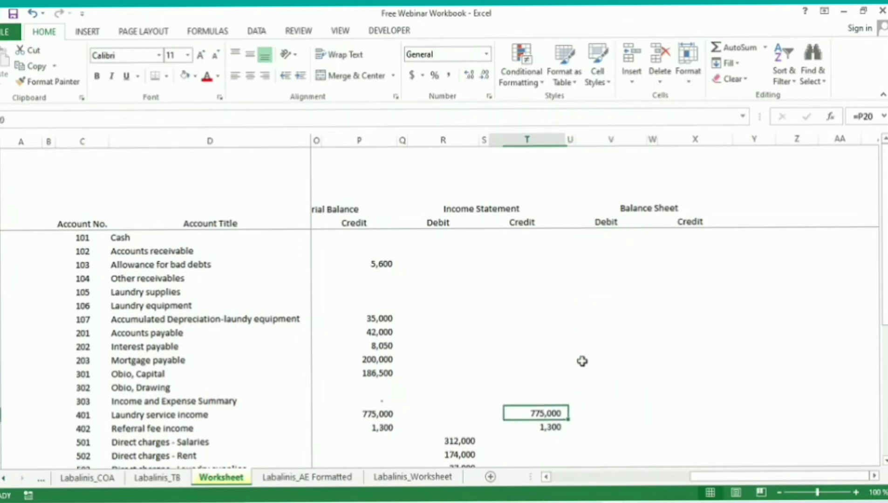
pyautogui.press('Left')
pyautogui.hotkey('shift', 'Down')
pyautogui.hotkey('shift', 'Down')
pyautogui.hotkey('shift', 'Down')
pyautogui.hotkey('shift', 'Down')
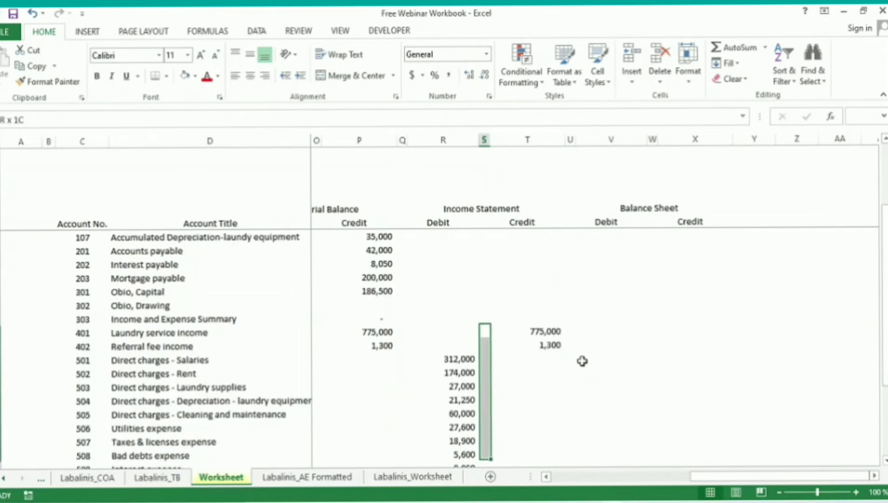
pyautogui.hotkey('shift', 'Down')
pyautogui.hotkey('shift', 'Down')
pyautogui.hotkey('shift', 'Down')
pyautogui.hotkey('shift', 'Down')
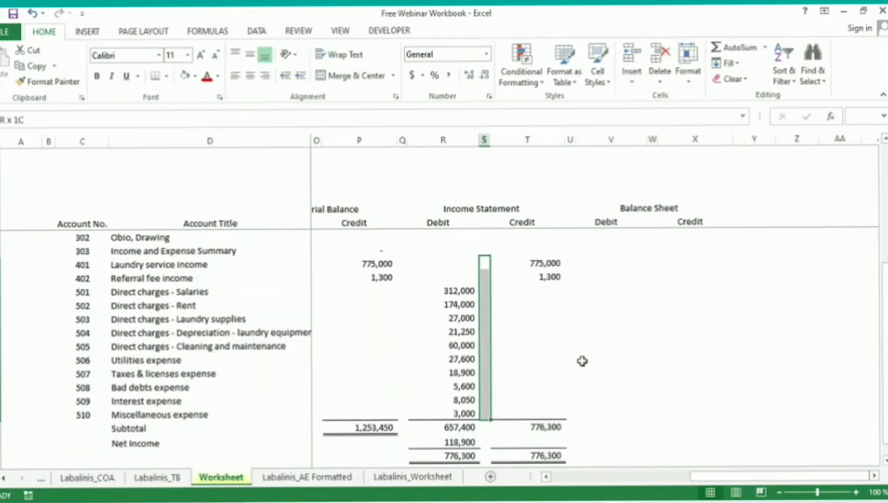
pyautogui.press('Up')
pyautogui.press('Up')
pyautogui.press('Up')
pyautogui.press('Right')
pyautogui.press('Right')
pyautogui.press('Up')
pyautogui.press('Up')
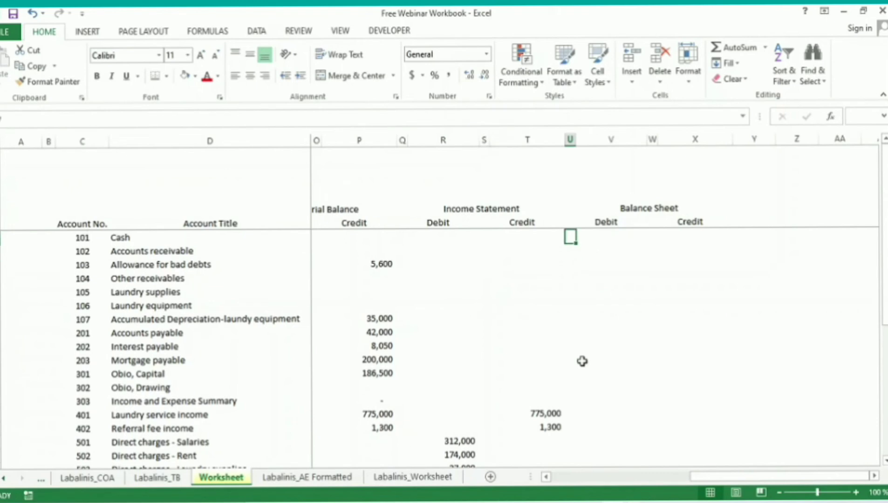
pyautogui.press('Right')
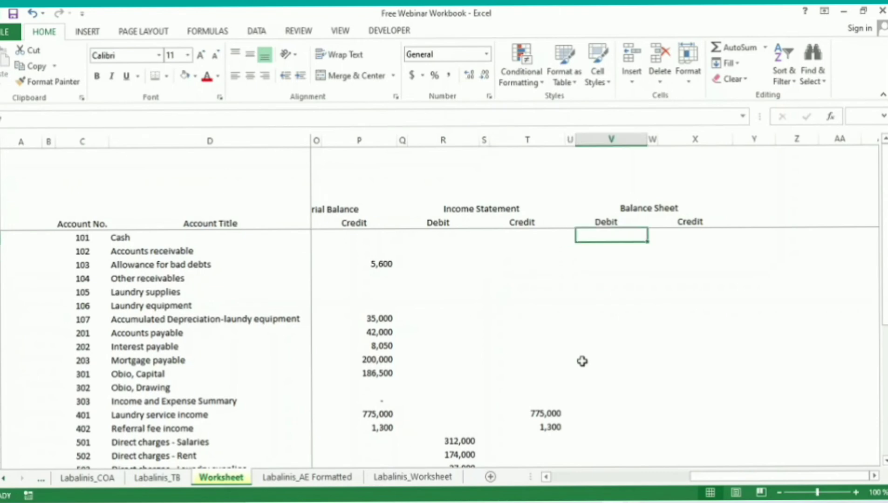
pyautogui.press('Left')
pyautogui.press('Left')
pyautogui.press('Right')
pyautogui.press('Right')
pyautogui.press('Left')
pyautogui.press('Left')
pyautogui.press('Left')
pyautogui.press('Left')
pyautogui.press('Left')
pyautogui.press('Left')
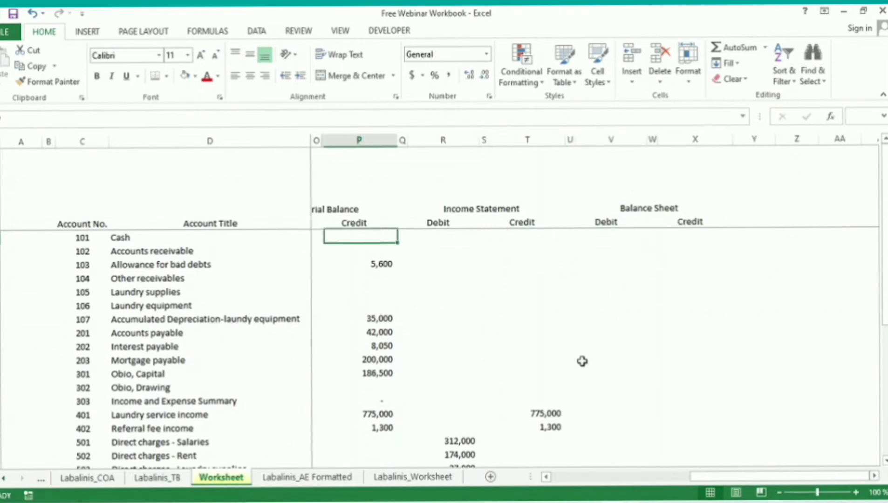
pyautogui.press('Left')
pyautogui.press('Left')
pyautogui.hotkey('shift', 'Right')
pyautogui.hotkey('shift', 'Right')
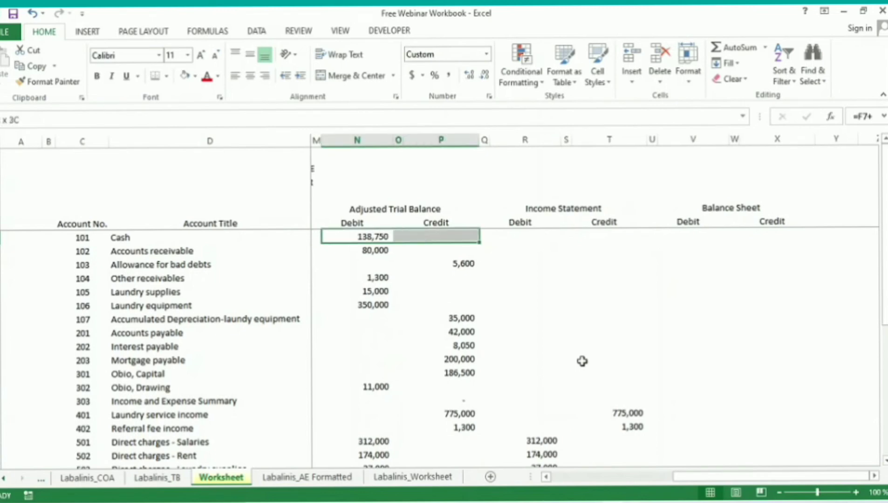
pyautogui.press('Right')
pyautogui.press('Right')
pyautogui.press('Right')
pyautogui.press('Right')
pyautogui.press('Right')
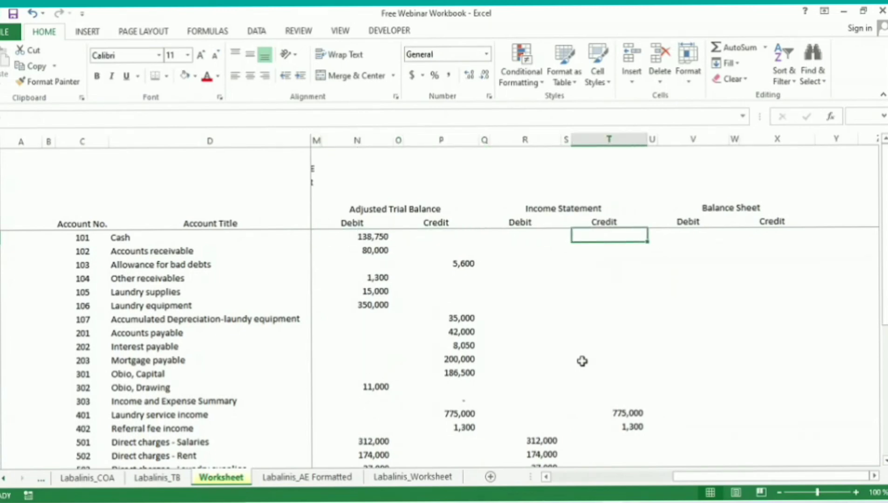
pyautogui.press('Right')
pyautogui.press('Right')
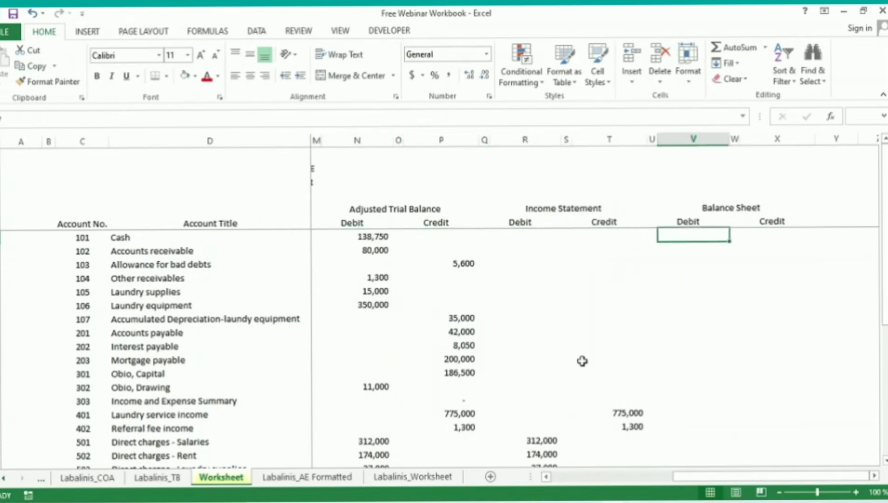
# Step: Link the Cash Balance Sheet debit to its 138,750 adjusted trial balance debit
pyautogui.click(447, 141)
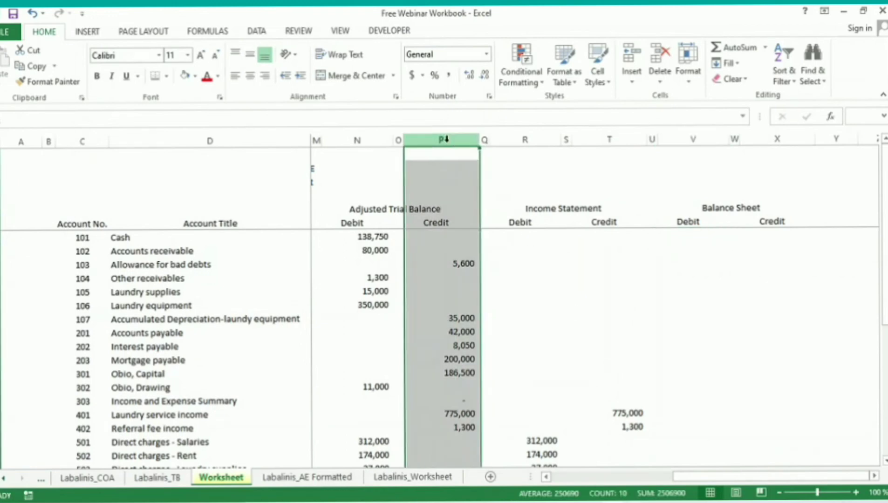
pyautogui.click(783, 140)
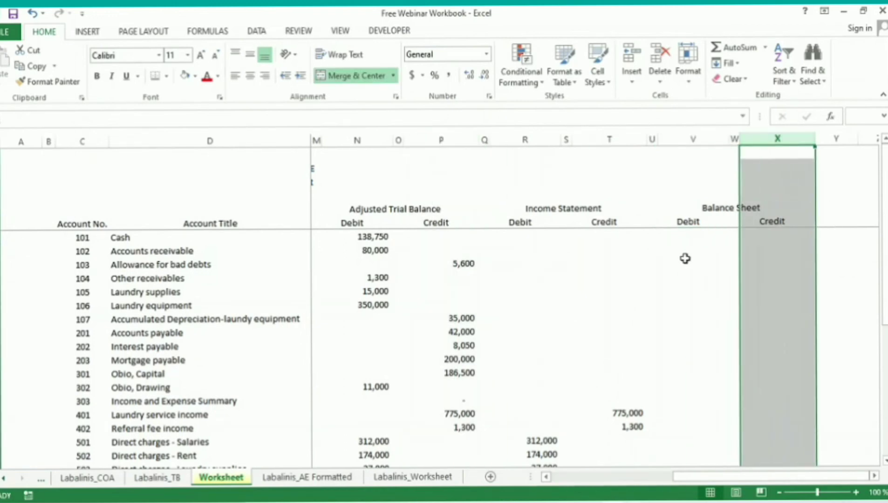
pyautogui.click(684, 249)
pyautogui.moveTo(685, 234); pyautogui.dragTo(684, 226)
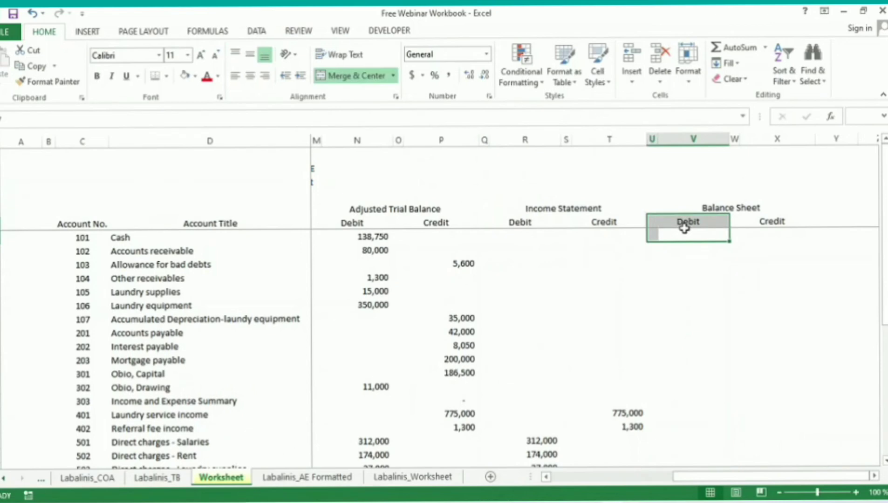
pyautogui.click(685, 231)
pyautogui.write('=')
pyautogui.press('Left')
pyautogui.press('Left')
pyautogui.press('Left')
pyautogui.press('Left')
pyautogui.press('Left')
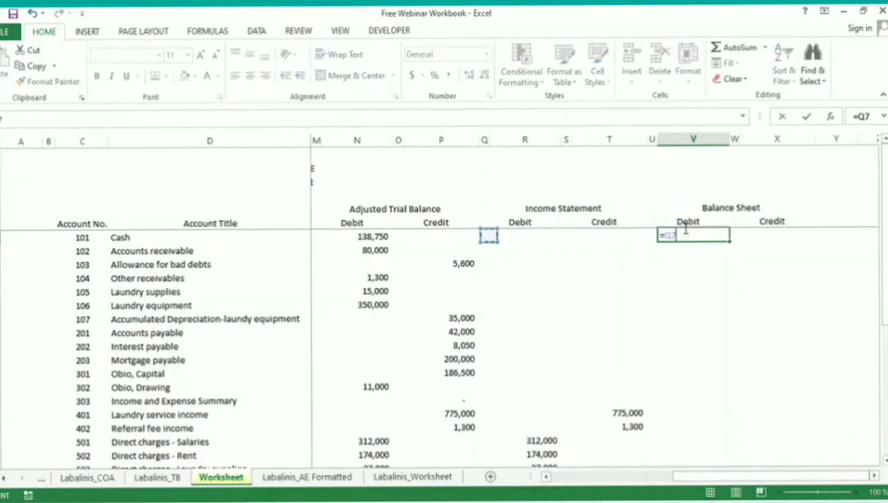
pyautogui.press('Left')
pyautogui.press('Left')
pyautogui.press('Left')
pyautogui.hotkey('ctrl', 'Return')
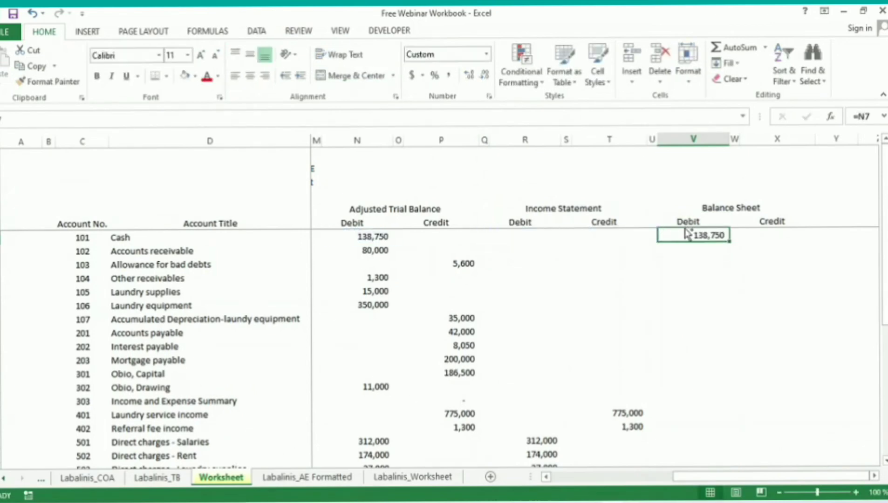
# Step: Copy the debit formula to Accounts receivable, the asset accounts and Obio, Drawing (11,000)
pyautogui.hotkey('ctrl', 'c')
pyautogui.press('Down')
pyautogui.hotkey('ctrl', 'v')
pyautogui.press('Down')
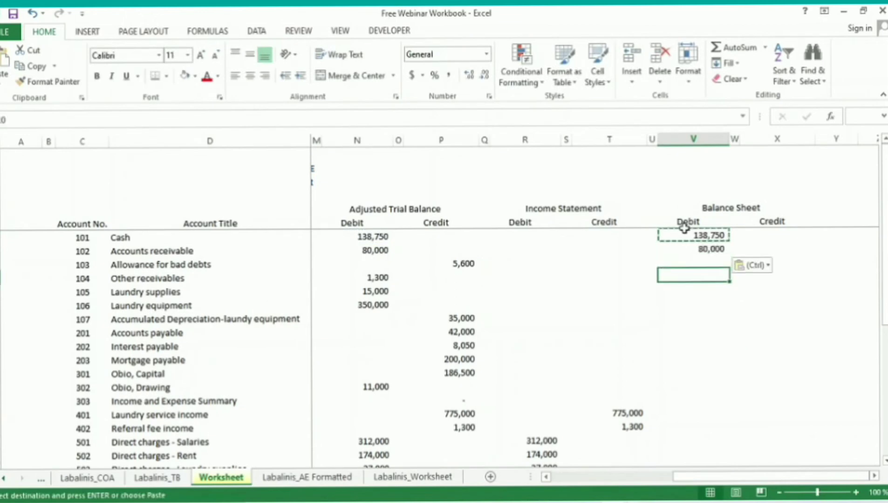
pyautogui.hotkey('shift', 'space')
pyautogui.hotkey('shift', 'Down')
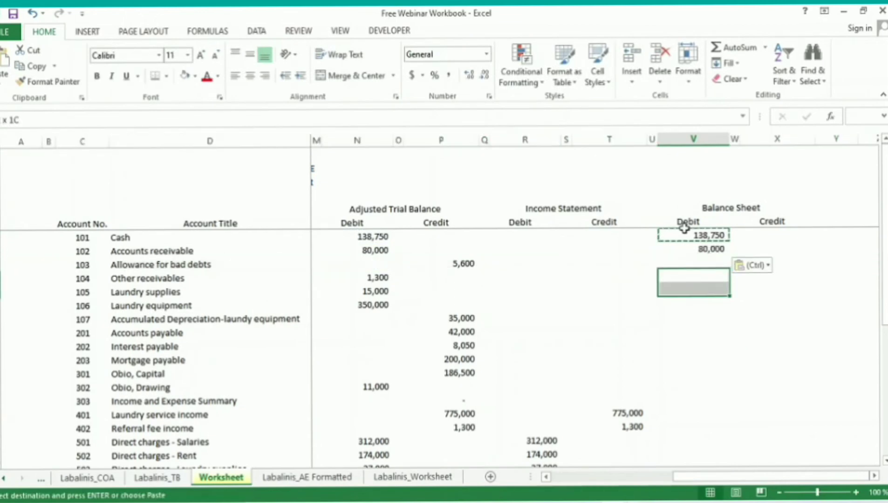
pyautogui.hotkey('shift', 'Down')
pyautogui.hotkey('ctrl', 'v')
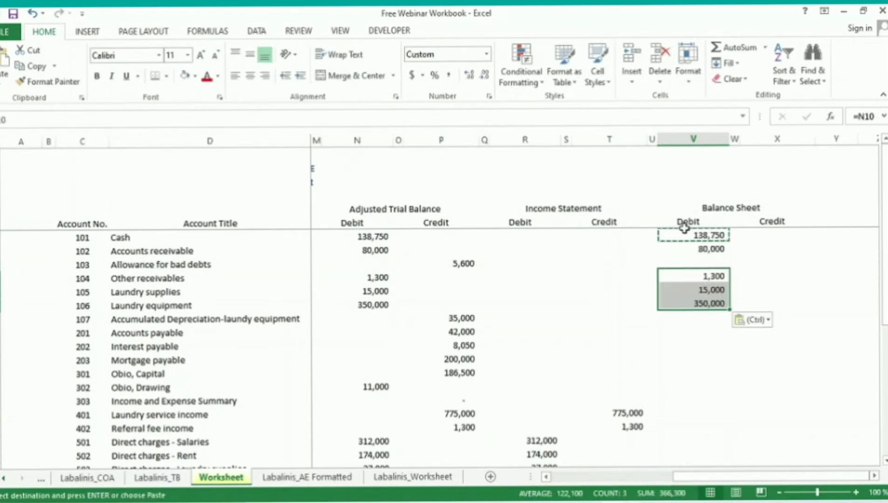
pyautogui.press('Down')
pyautogui.press('Down')
pyautogui.press('Down')
pyautogui.press('Down')
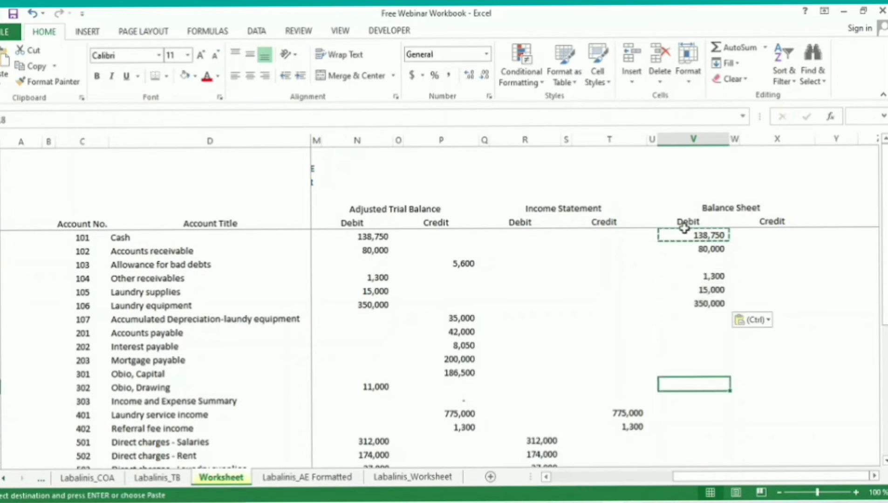
pyautogui.hotkey('ctrl', 'v')
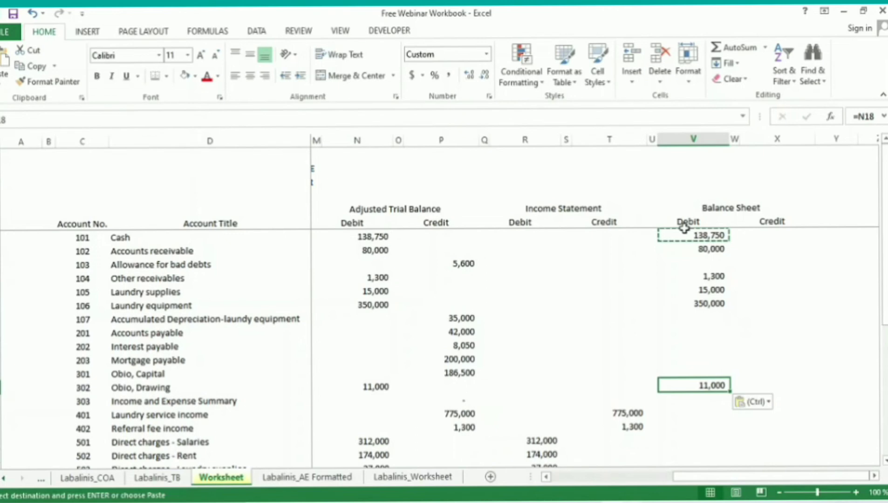
pyautogui.press('Down')
pyautogui.hotkey('shift', 'Down')
pyautogui.hotkey('shift', 'Down')
pyautogui.hotkey('shift', 'Down')
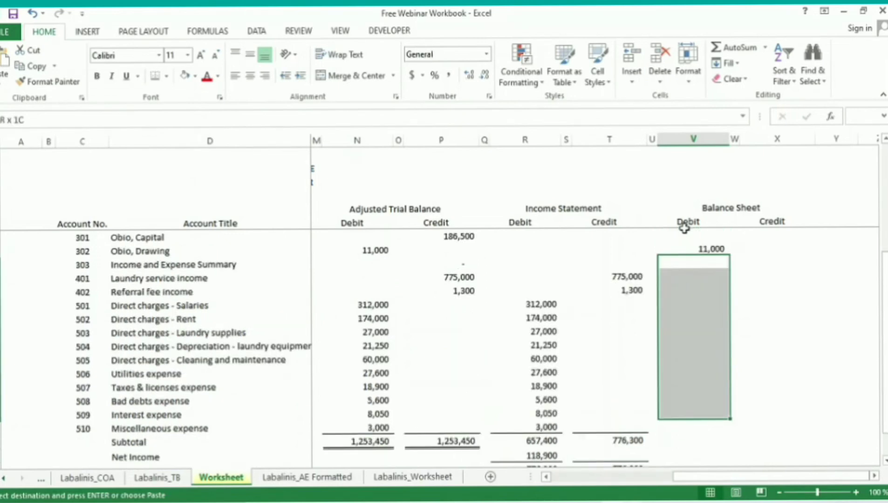
pyautogui.press('Up')
pyautogui.press('Up')
pyautogui.press('Up')
pyautogui.press('Up')
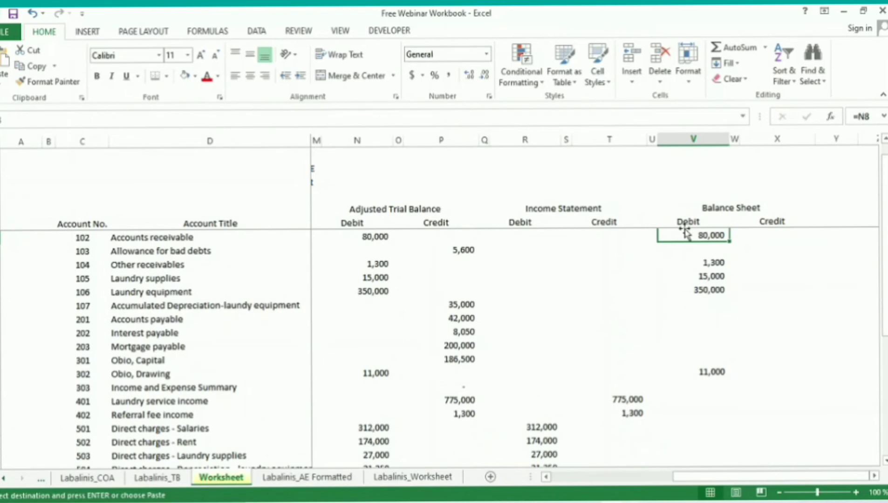
pyautogui.scroll(1, 685, 230)
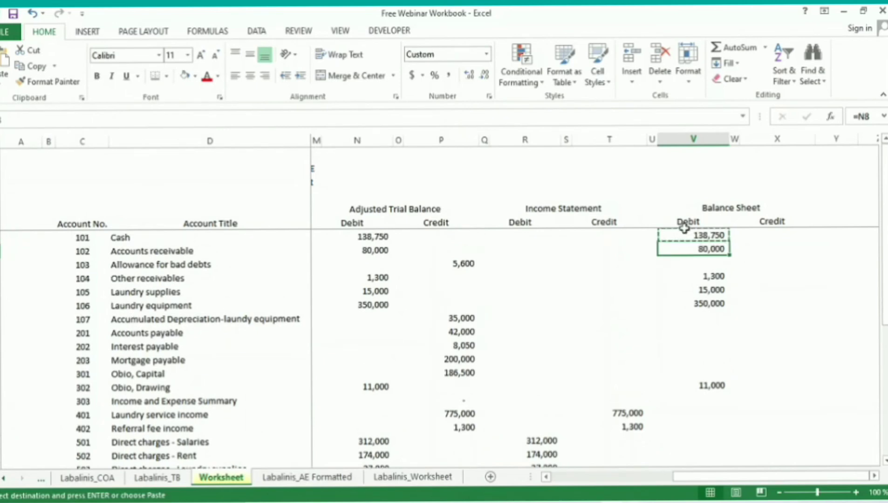
pyautogui.press('Down')
pyautogui.press('Right')
pyautogui.press('Right')
pyautogui.write('=')
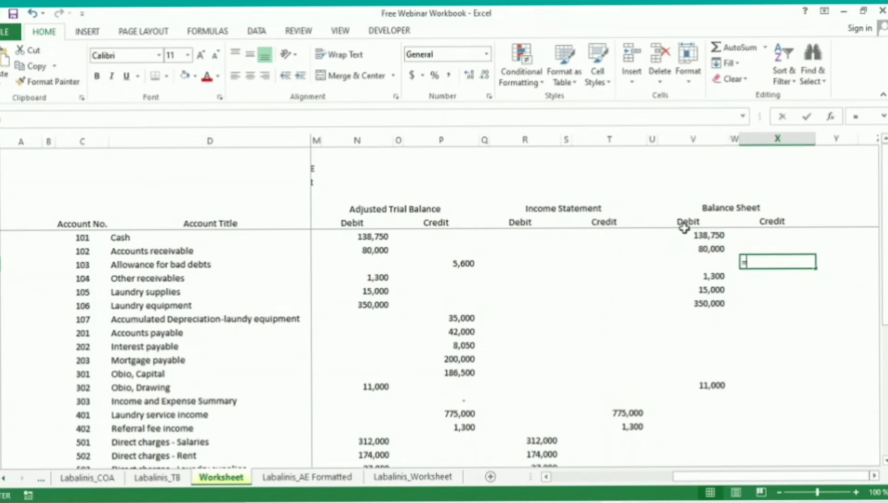
pyautogui.click(459, 264)
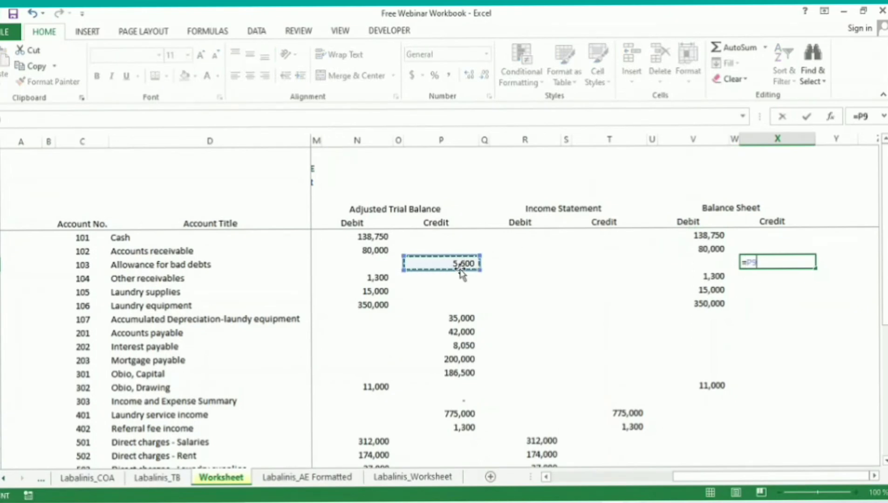
pyautogui.hotkey('ctrl', 'Return')
pyautogui.hotkey('ctrl', 'c')
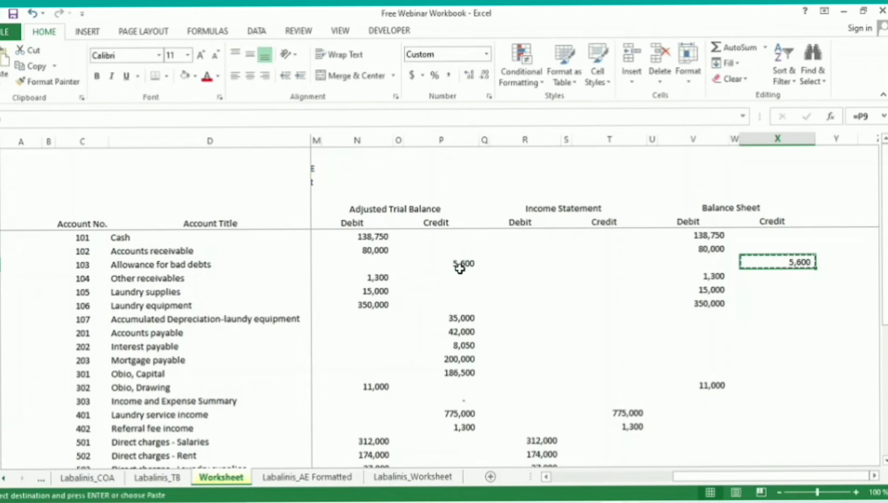
pyautogui.press('Down')
pyautogui.press('Down')
pyautogui.press('Down')
pyautogui.press('Down')
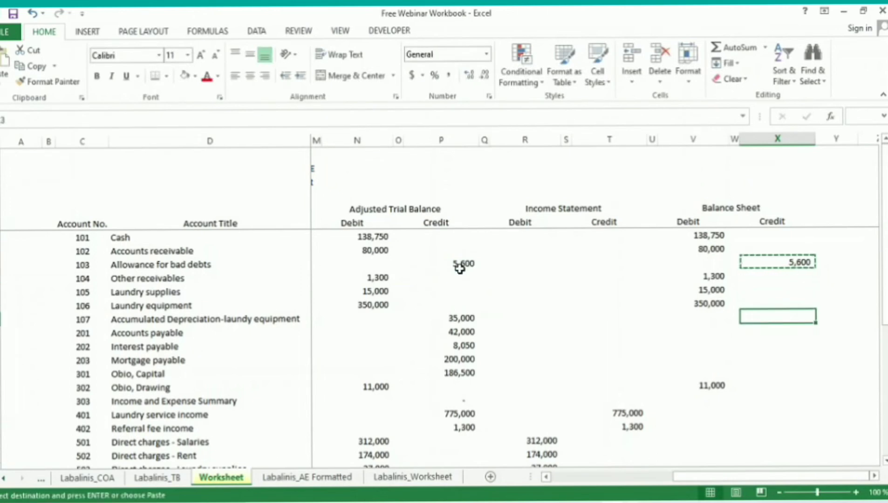
pyautogui.hotkey('shift', 'Down')
pyautogui.hotkey('shift', 'Down')
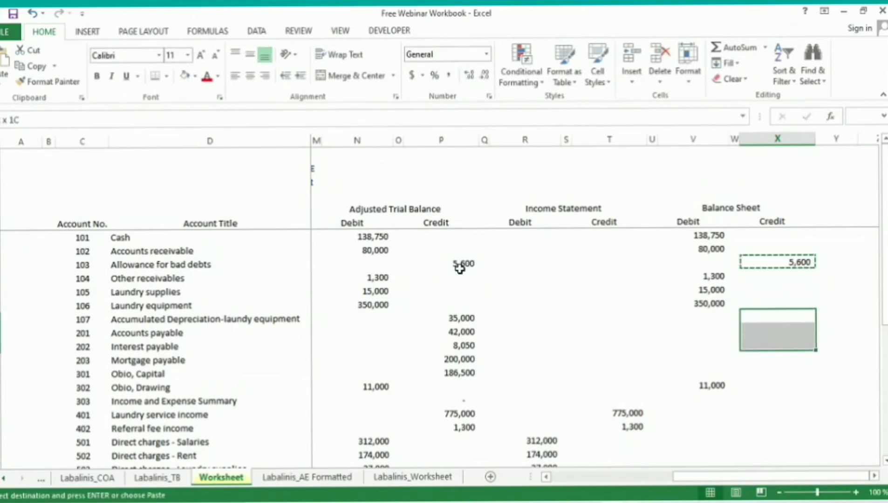
pyautogui.hotkey('shift', 'Down')
pyautogui.hotkey('shift', 'Down')
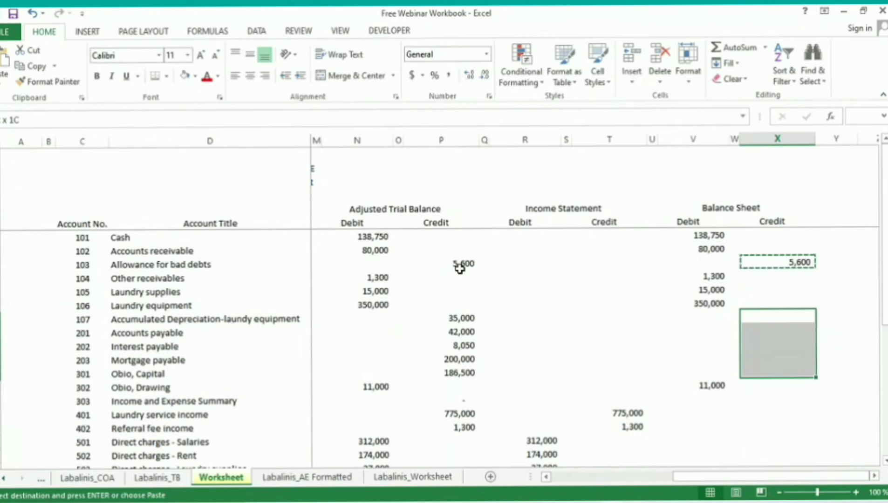
pyautogui.hotkey('ctrl', 'v')
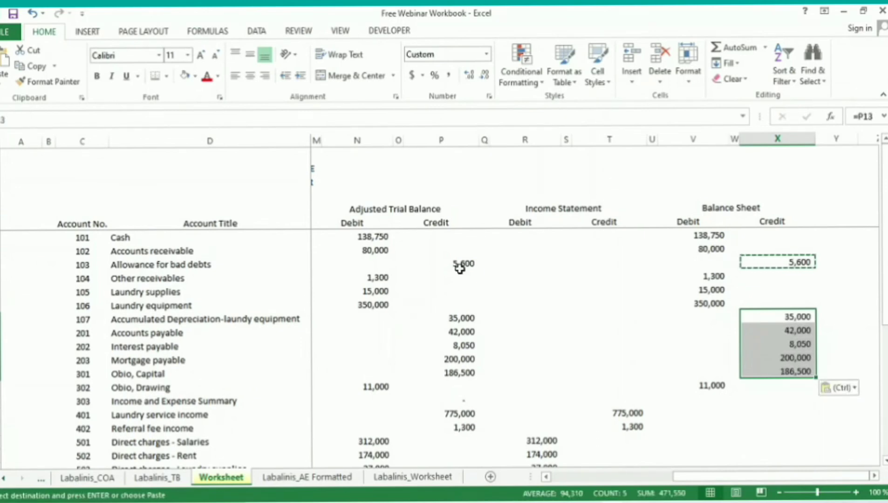
pyautogui.press('Down')
pyautogui.press('Down')
pyautogui.press('Left')
pyautogui.press('pagedown')
# Step: Copy the 776,300 Income Statement credit SUM from T32 into V32 and X32
pyautogui.press('Left')
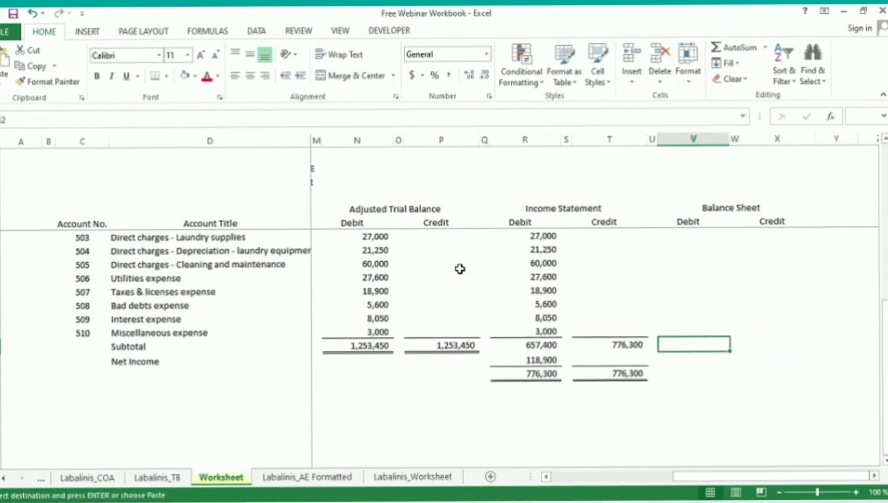
pyautogui.press('Left')
pyautogui.press('Left')
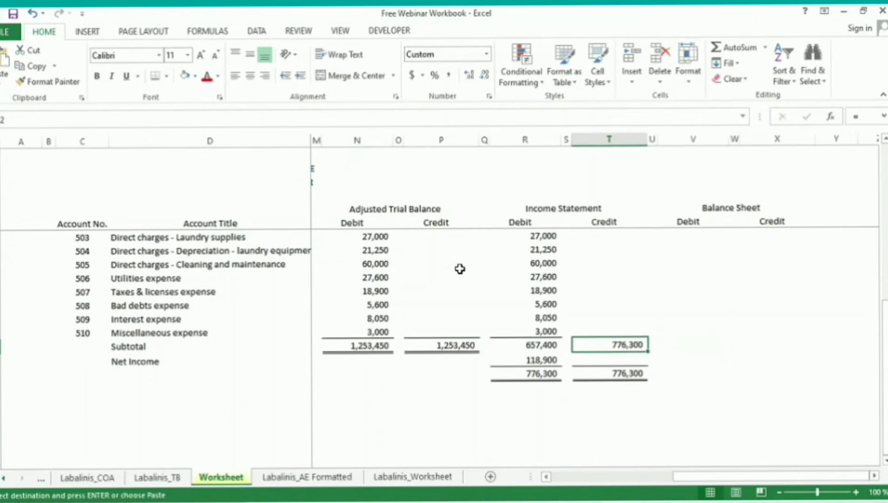
pyautogui.hotkey('ctrl', 'c')
pyautogui.press('Right')
pyautogui.press('Right')
pyautogui.press('Left')
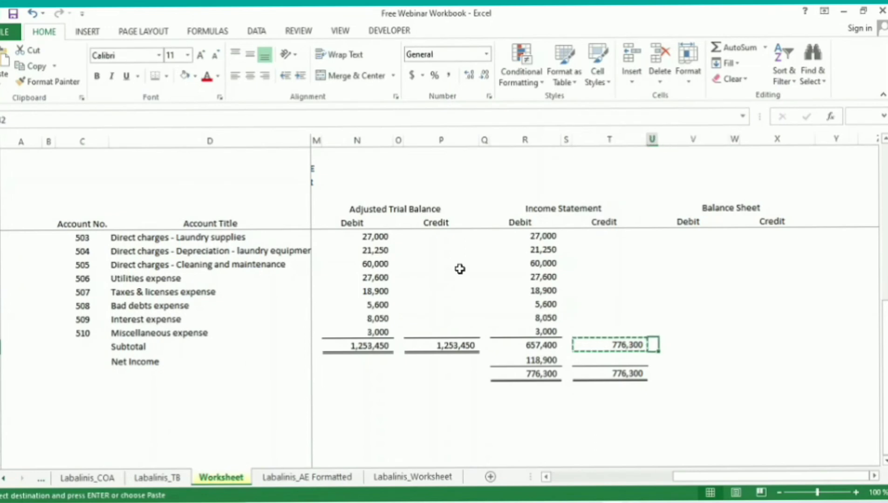
pyautogui.press('Left')
pyautogui.press('Left')
pyautogui.press('Right')
pyautogui.press('Right')
pyautogui.press('Right')
pyautogui.hotkey('ctrl', 'v')
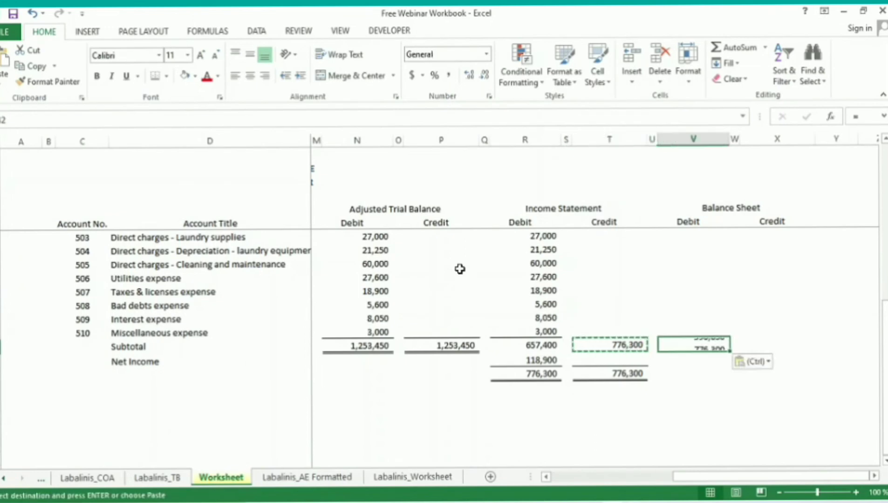
pyautogui.press('Right')
pyautogui.press('Right')
pyautogui.hotkey('ctrl', 'v')
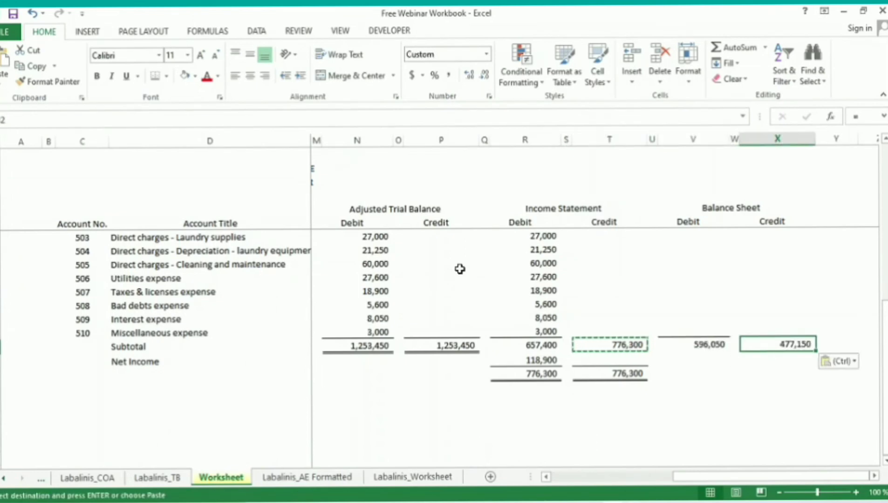
# Step: Verify the Balance Sheet subtotal formulas: 596,050 debit and 477,150 credit
pyautogui.press('Left')
pyautogui.press('Left')
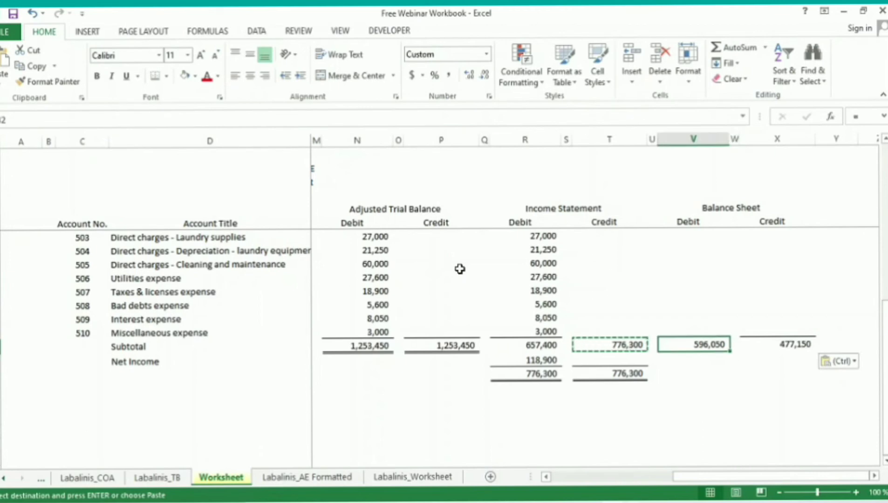
pyautogui.hotkey('alt', '=')
pyautogui.hotkey('ctrl', 'Return')
pyautogui.scroll(8, 460, 269)
pyautogui.scroll(2, 460, 269)
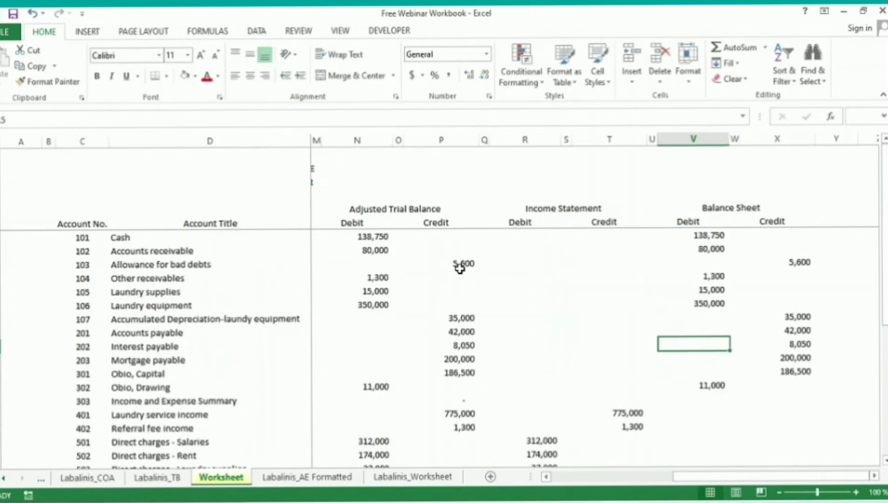
pyautogui.scroll(-10, 460, 269)
pyautogui.press('Right')
pyautogui.press('Right')
pyautogui.hotkey('alt', '=')
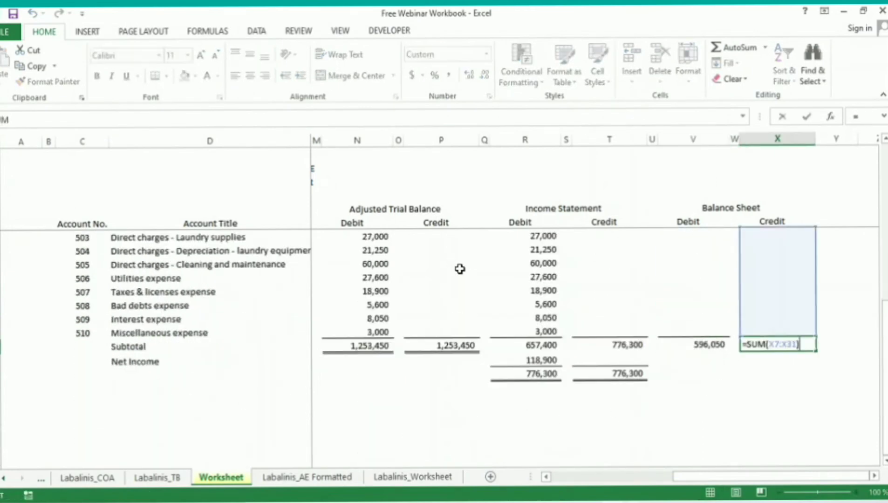
pyautogui.hotkey('ctrl', 'Return')
pyautogui.press('Left')
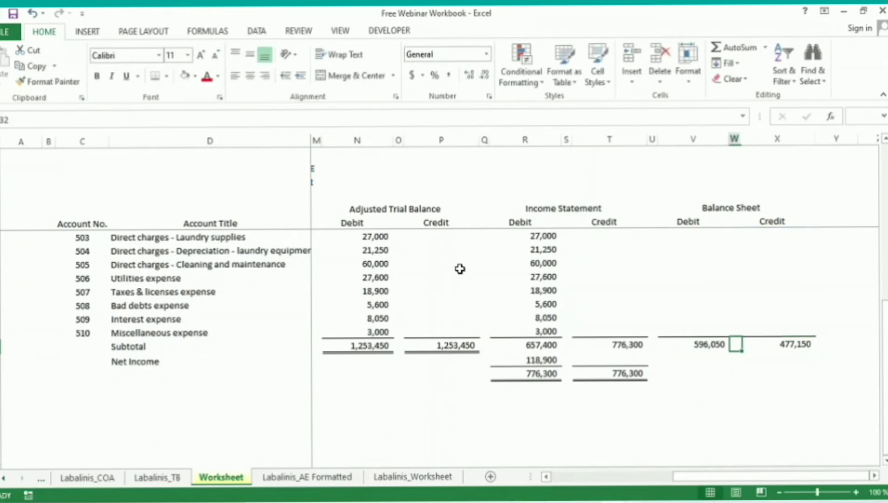
pyautogui.press('Left')
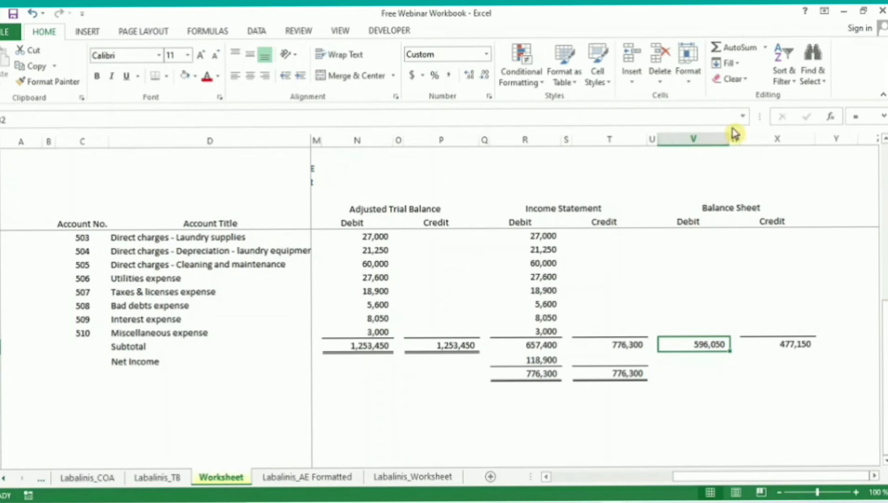
# Step: Enter =V32-X32 in X33 to show 118,900 Net Income under Balance Sheet credit
pyautogui.click(694, 139)
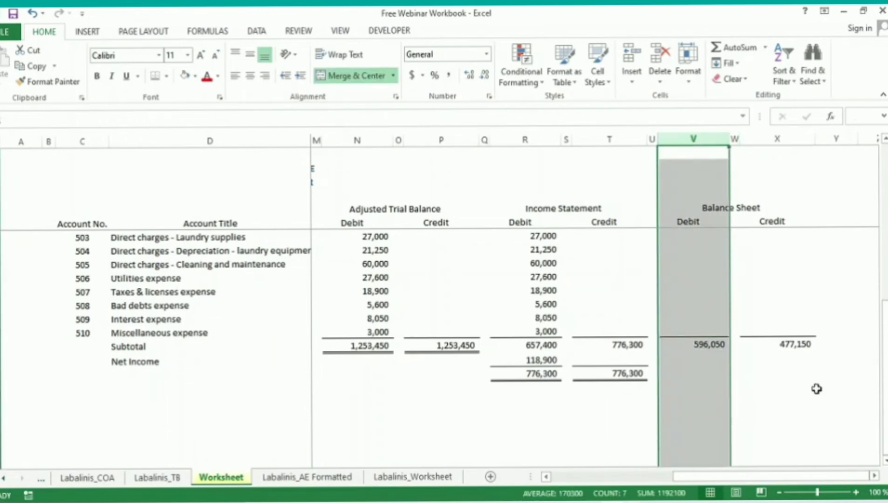
pyautogui.click(786, 136)
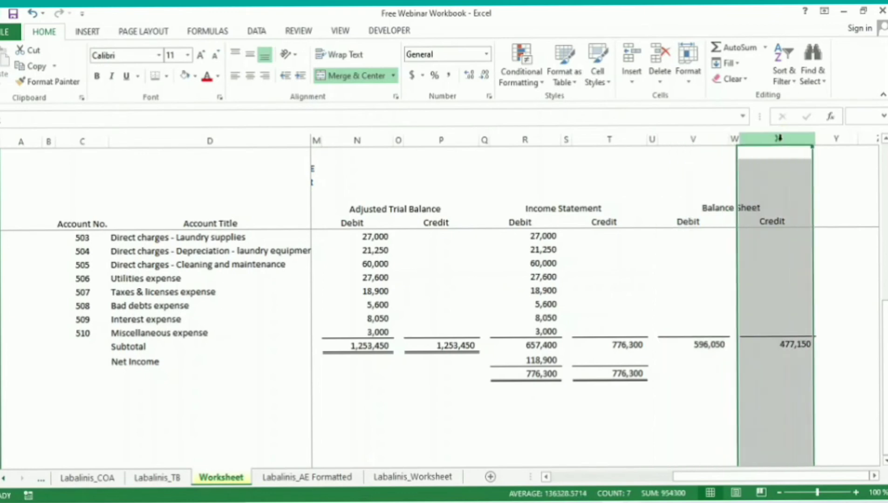
pyautogui.click(786, 355)
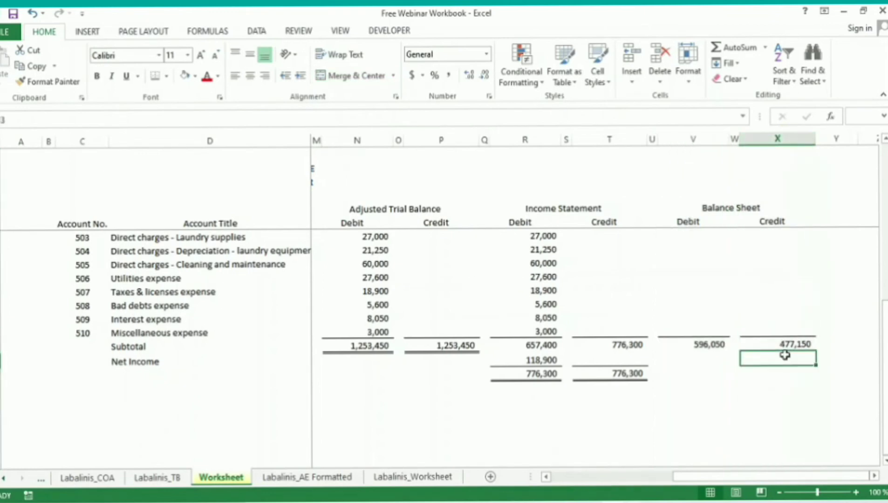
pyautogui.write('=')
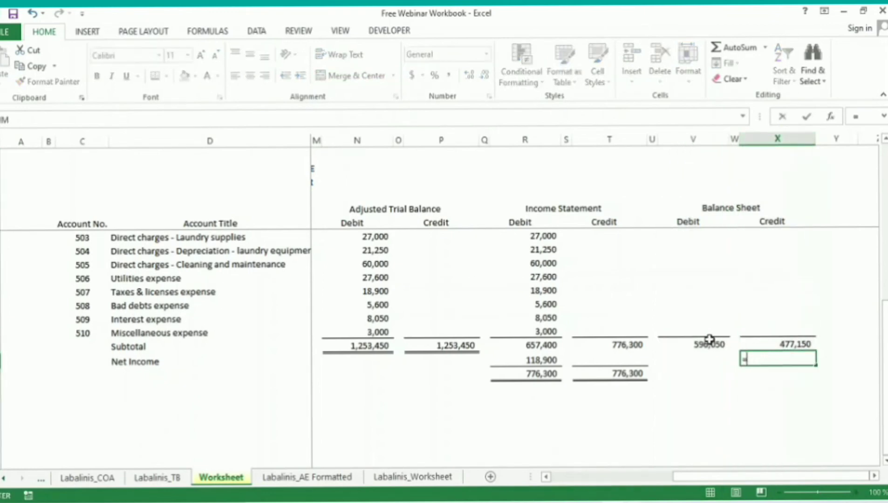
pyautogui.click(707, 343)
pyautogui.write('-')
pyautogui.press('Up')
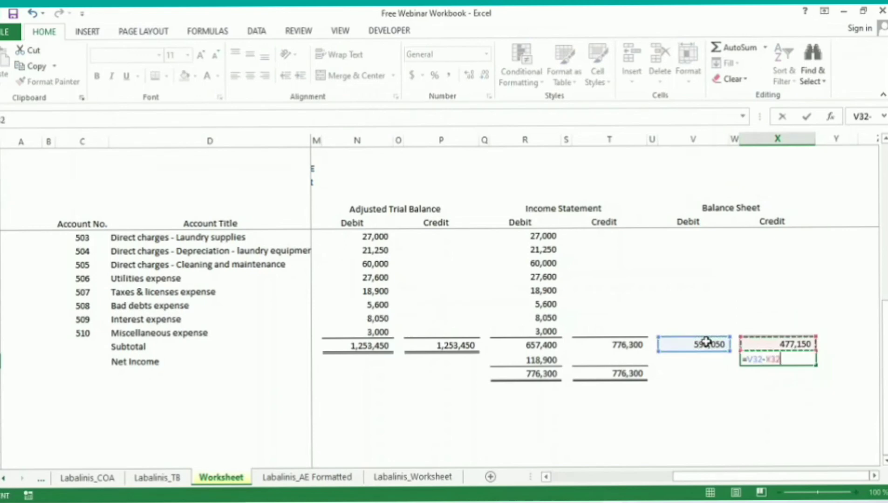
pyautogui.press('Return')
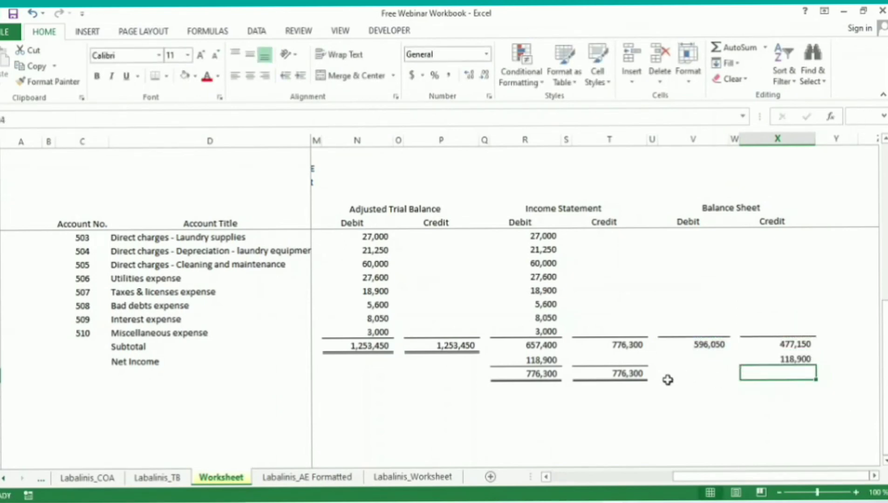
# Step: Copy the T34 total formula into V34 and X34, giving 596,050 in both columns
pyautogui.click(625, 374)
pyautogui.hotkey('ctrl', 'c')
pyautogui.press('Right')
pyautogui.press('Right')
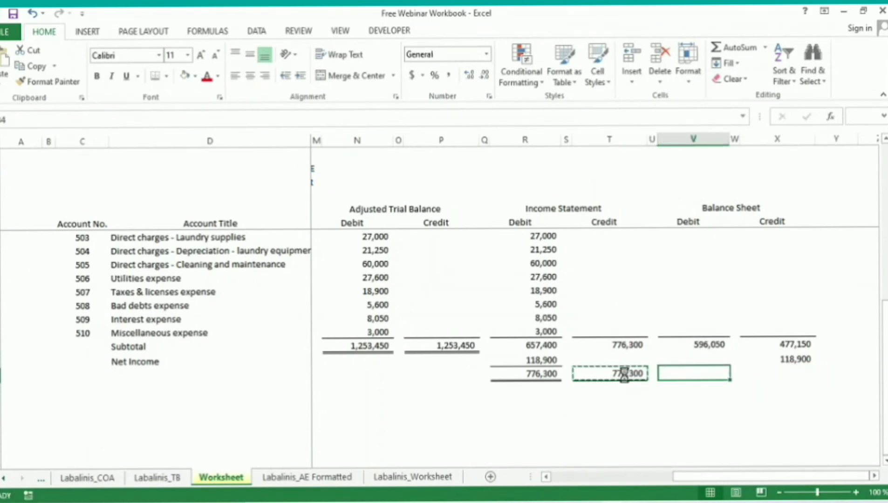
pyautogui.hotkey('ctrl', 'v')
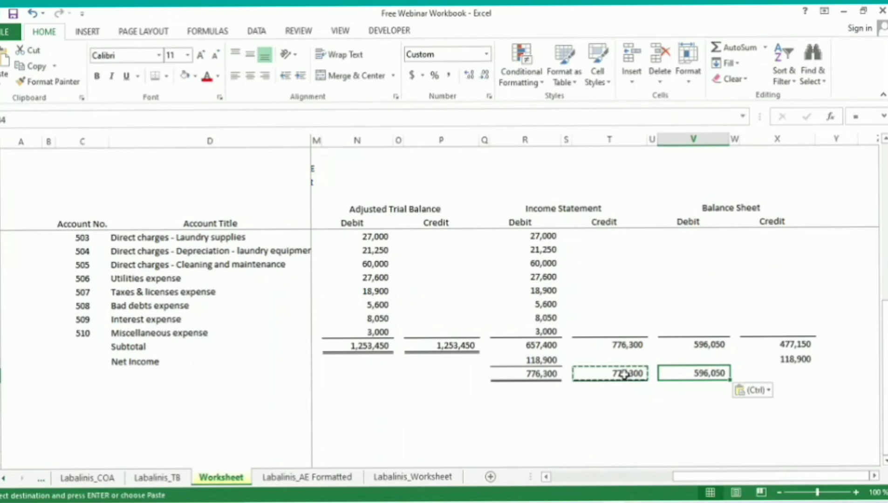
pyautogui.press('Right')
pyautogui.press('Right')
pyautogui.hotkey('ctrl', 'v')
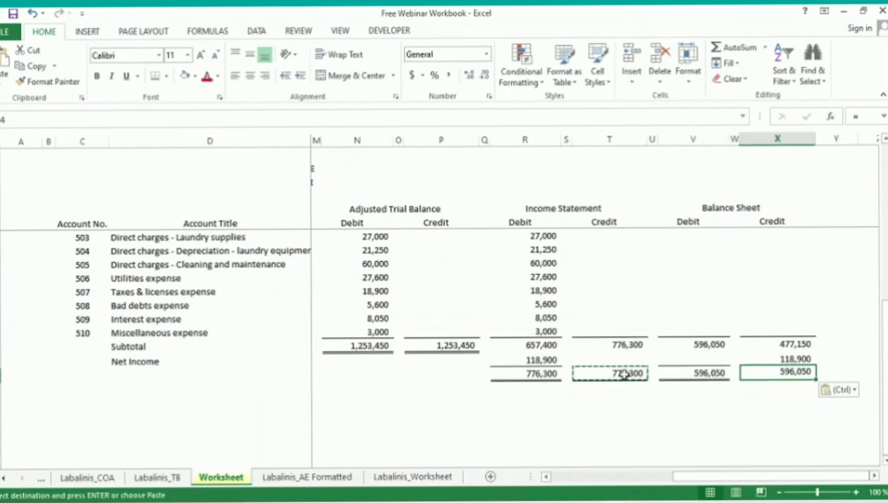
pyautogui.press('Escape')
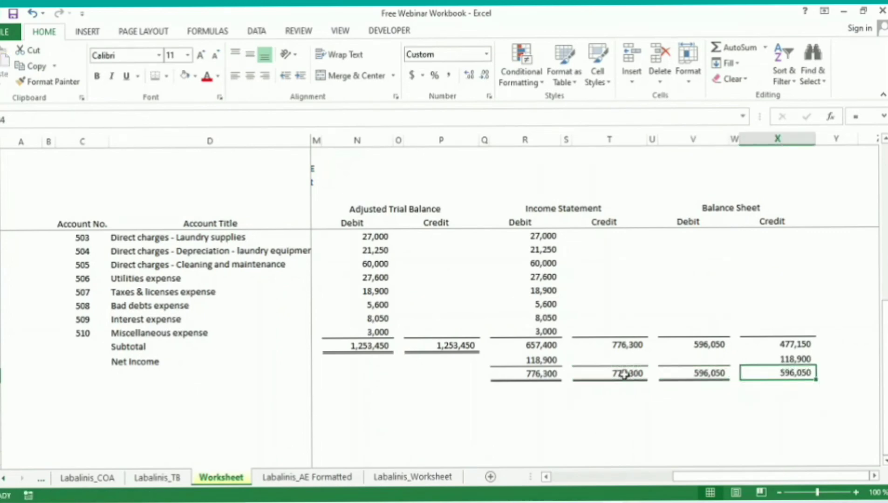
pyautogui.click(682, 394)
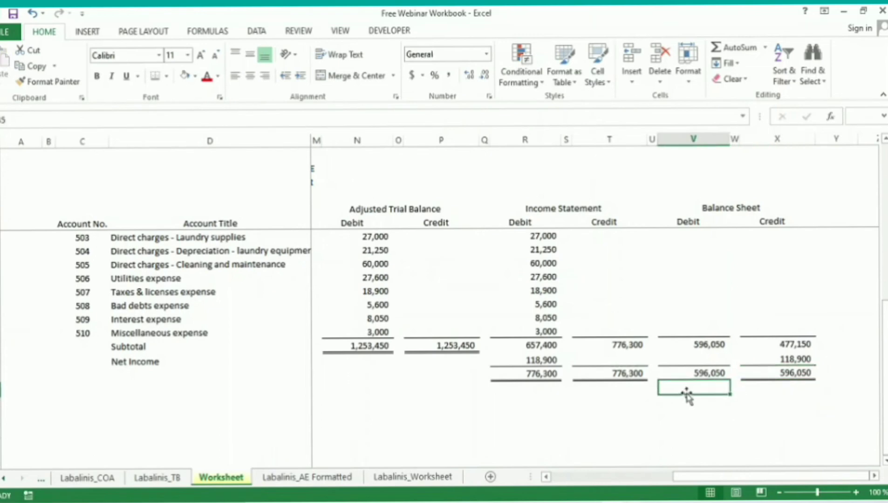
# Step: Label D35 TOTAL, overriding the AutoComplete suggestion
pyautogui.click(116, 376)
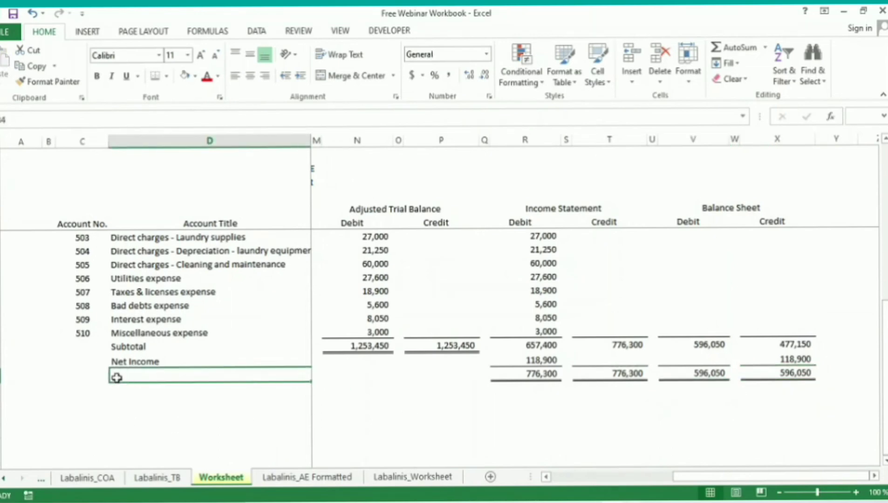
pyautogui.write('T')
pyautogui.press('BackSpace')
pyautogui.press('BackSpace')
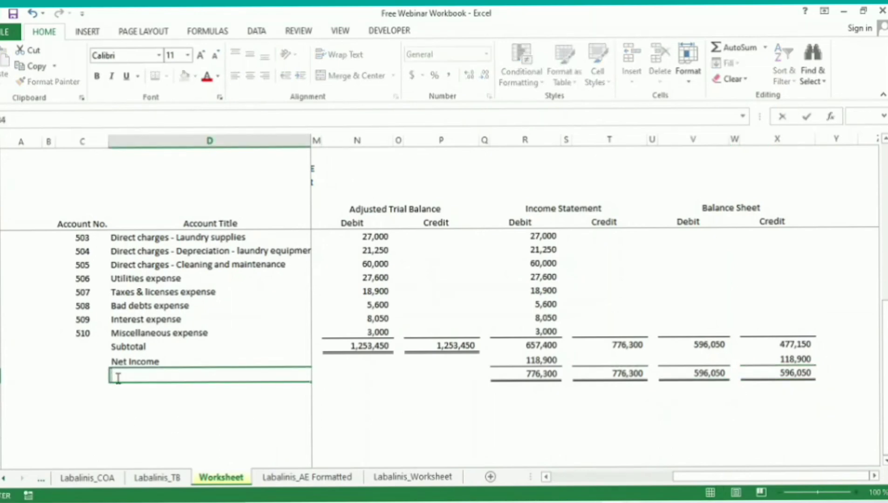
pyautogui.write('TOTAL')
pyautogui.press('Return')
# Step: Review the 596,050 Balance Sheet credit total and the 118,900 Net Income figure
pyautogui.press('Right')
pyautogui.press('Right')
pyautogui.press('Right')
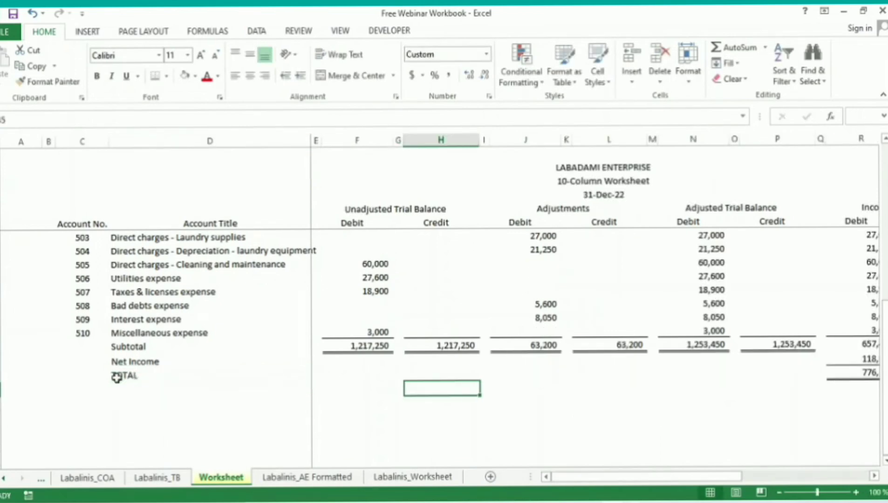
pyautogui.press('Right')
pyautogui.press('Right')
pyautogui.press('Right')
pyautogui.press('Left')
pyautogui.press('Left')
pyautogui.press('Up')
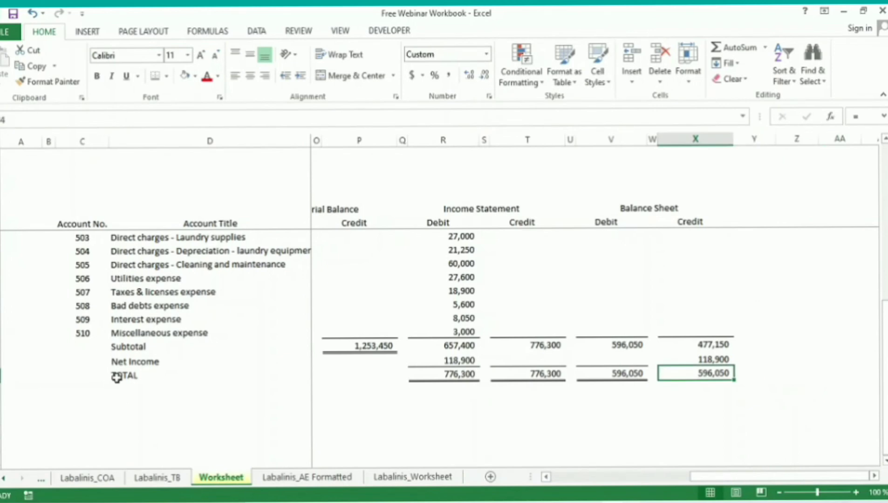
pyautogui.press('Up')
pyautogui.press('Left')
pyautogui.press('Left')
pyautogui.press('Left')
pyautogui.press('Left')
pyautogui.press('Left')
pyautogui.press('Left')
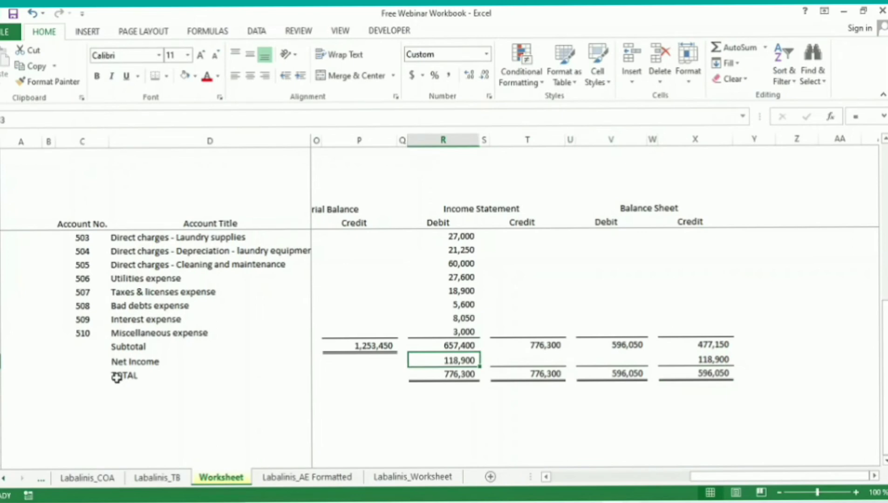
pyautogui.hotkey('shift', 'Right')
pyautogui.hotkey('shift', 'Right')
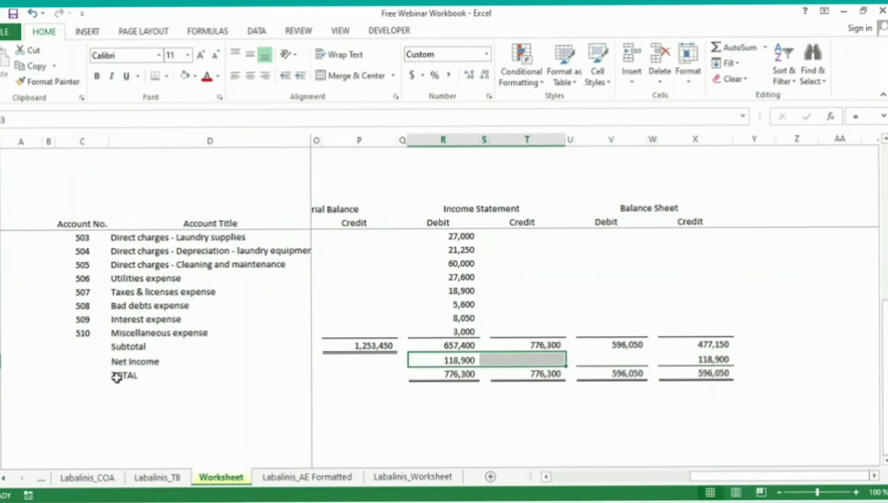
pyautogui.press('Right')
pyautogui.press('Right')
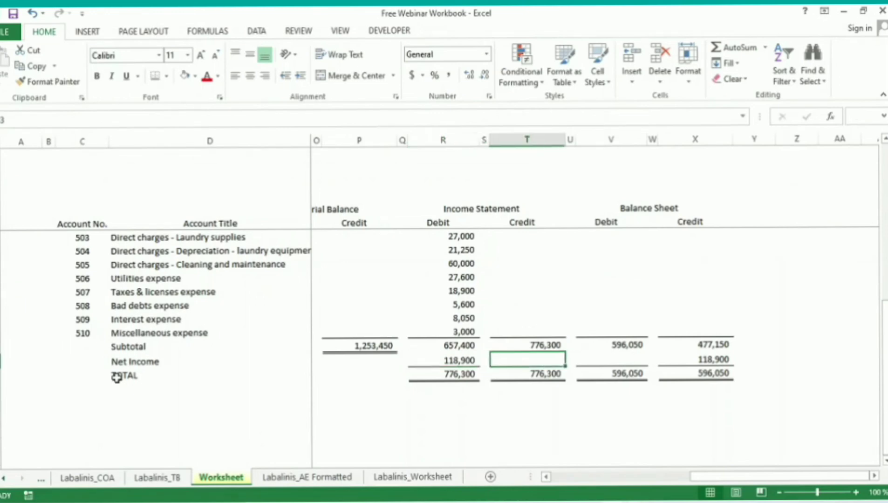
pyautogui.press('Right')
pyautogui.press('Right')
pyautogui.hotkey('shift', 'Right')
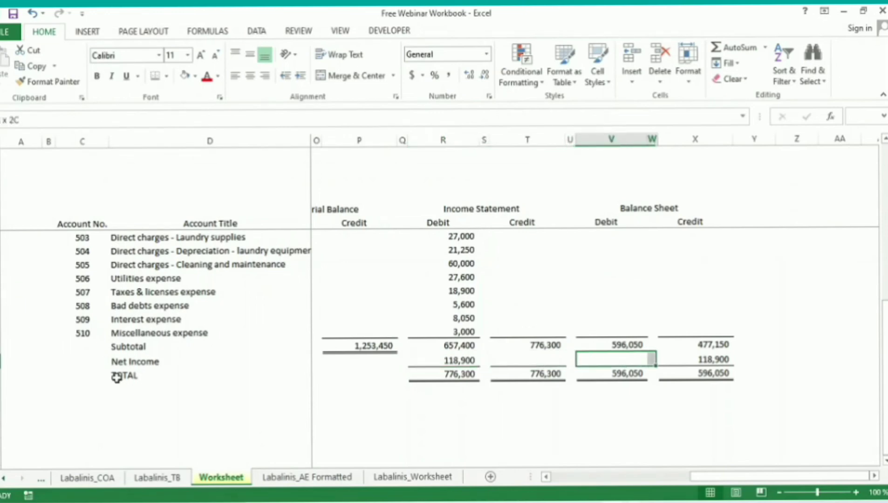
pyautogui.hotkey('shift', 'Right')
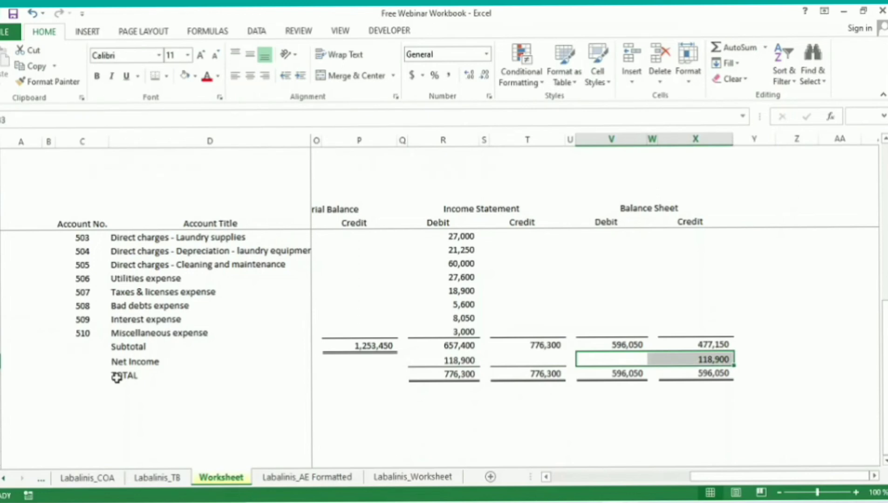
pyautogui.press('Left')
pyautogui.press('Left')
pyautogui.press('Left')
pyautogui.press('Left')
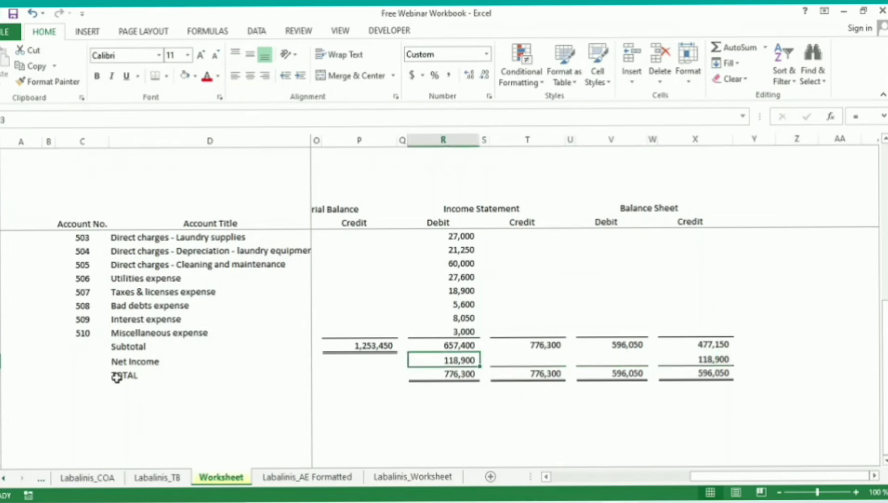
pyautogui.hotkey('shift', 'Right')
pyautogui.hotkey('shift', 'Right')
pyautogui.hotkey('shift', 'Right')
pyautogui.hotkey('shift', 'Right')
pyautogui.hotkey('shift', 'Right')
pyautogui.hotkey('shift', 'Right')
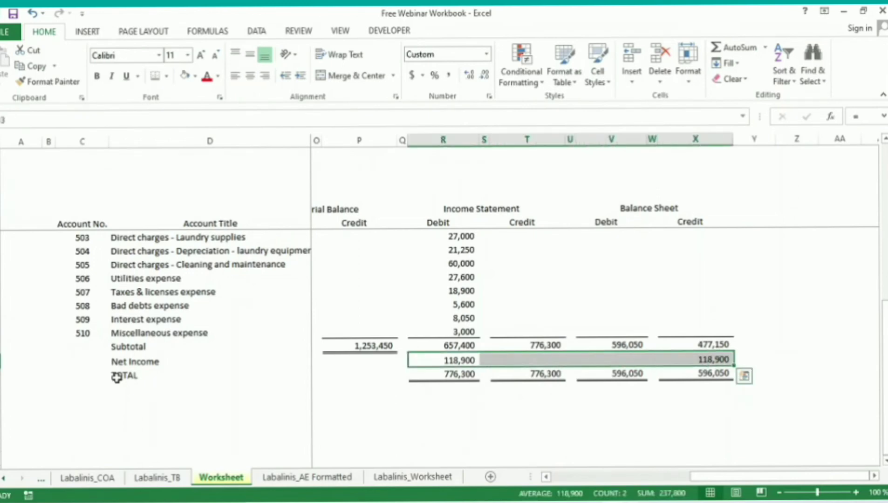
pyautogui.press('Right')
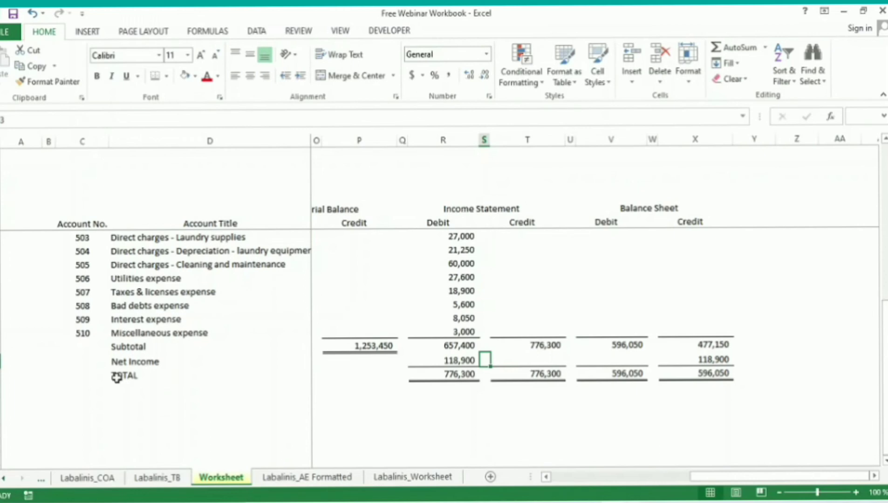
pyautogui.press('Right')
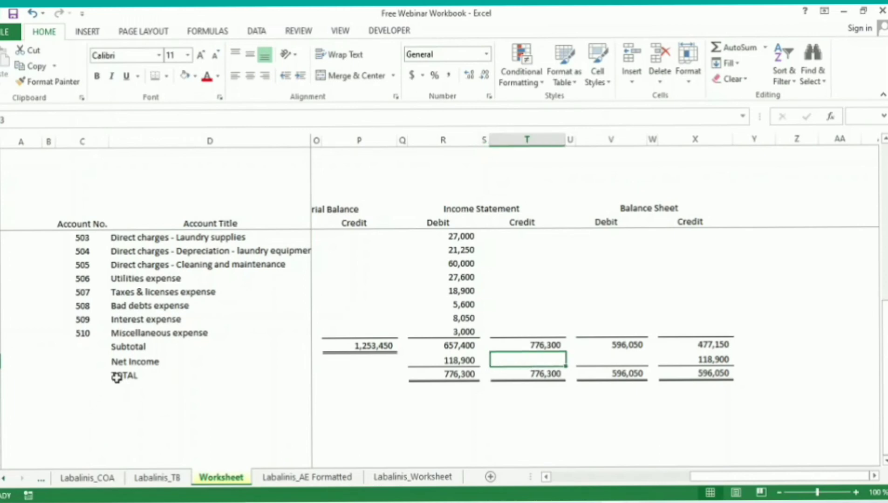
pyautogui.press('Left')
pyautogui.press('Left')
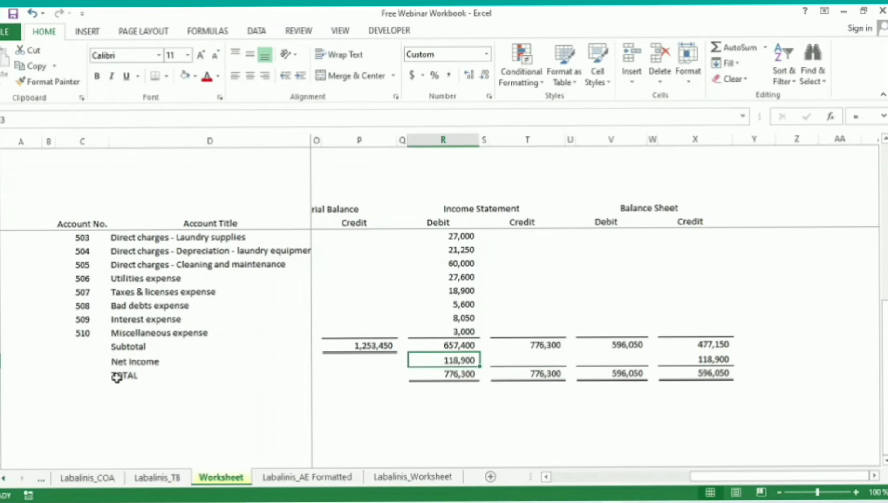
pyautogui.press('Right')
pyautogui.press('Right')
pyautogui.press('Right')
pyautogui.press('Right')
pyautogui.press('Right')
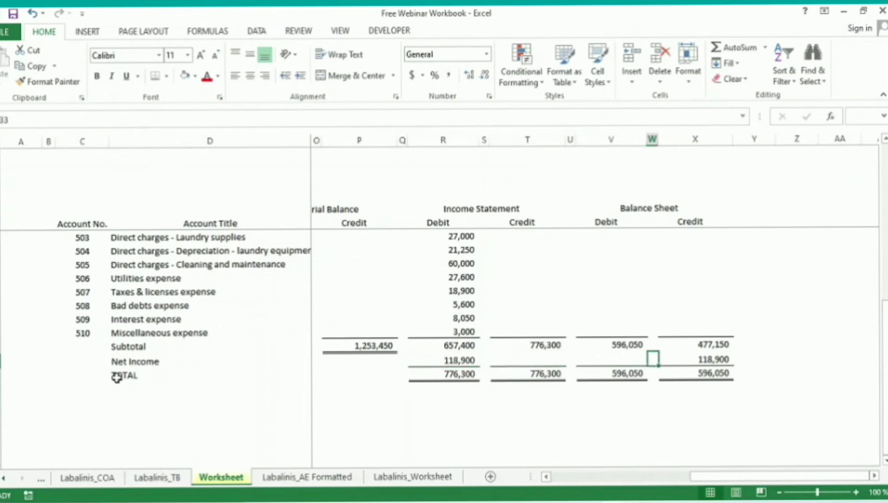
pyautogui.press('Left')
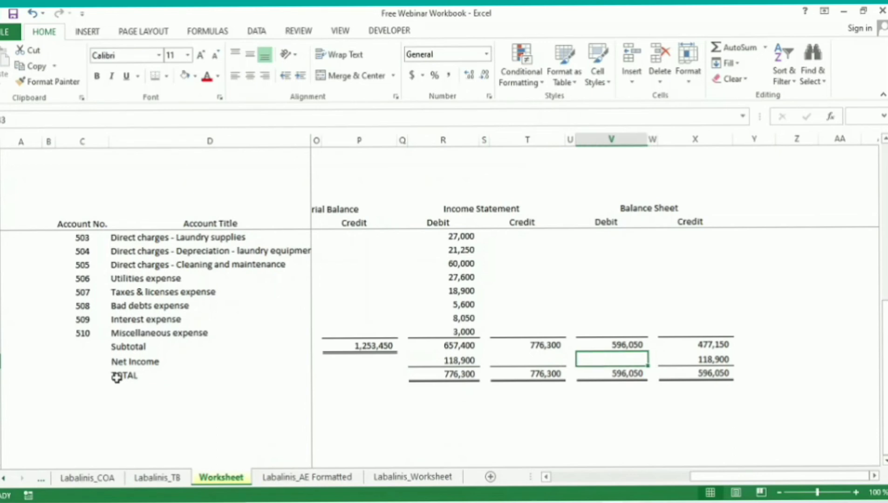
pyautogui.press('Right')
pyautogui.press('Right')
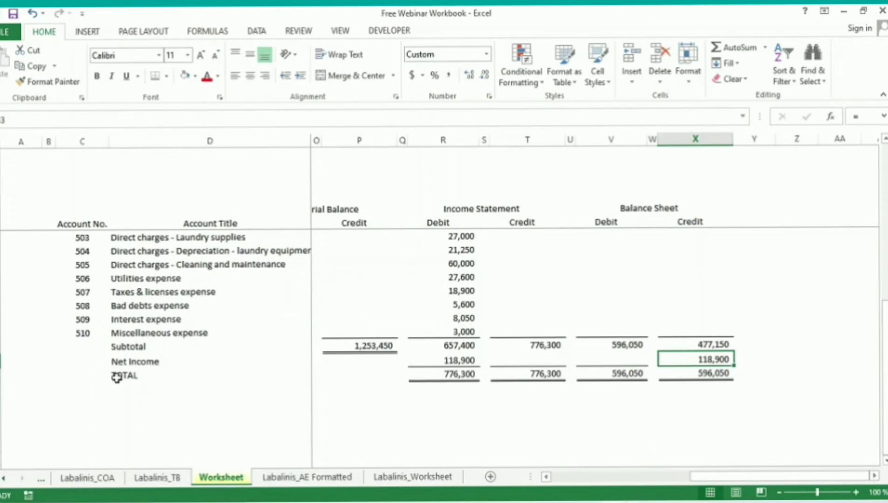
pyautogui.press('Left')
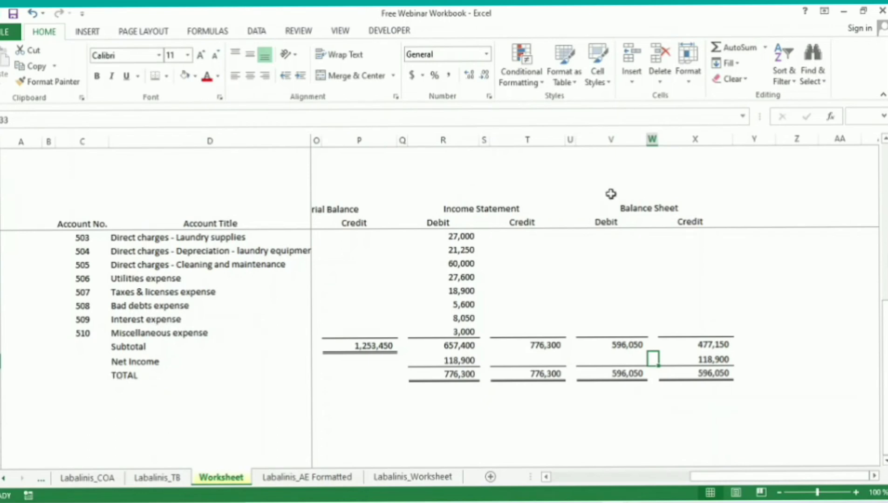
pyautogui.click(694, 136)
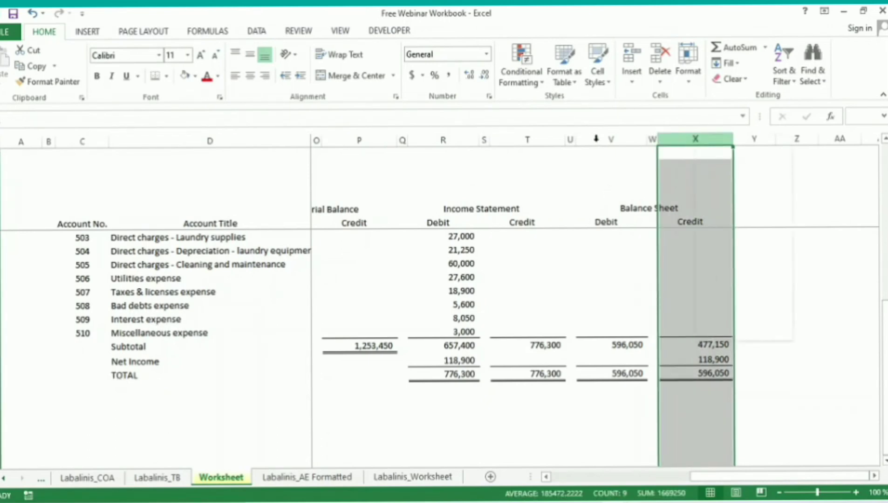
# Step: Select Balance Sheet debit column V, then return to a single cell among the asset accounts
pyautogui.click(597, 137)
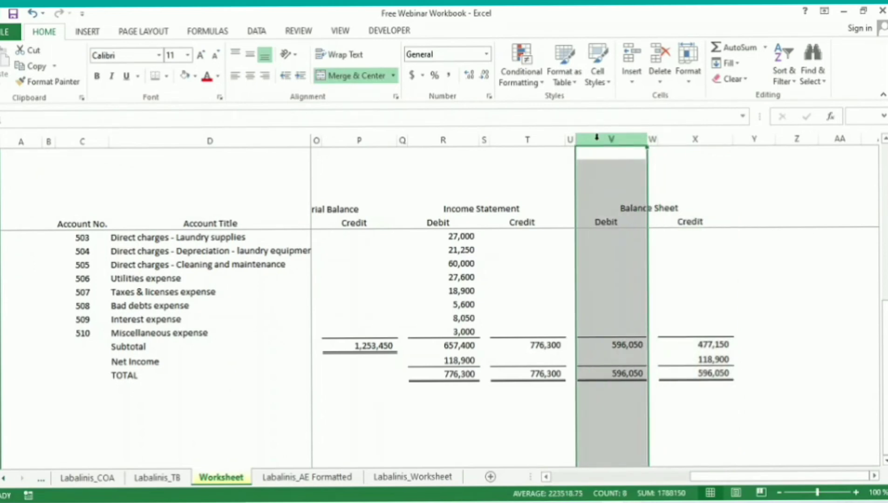
pyautogui.click(726, 281)
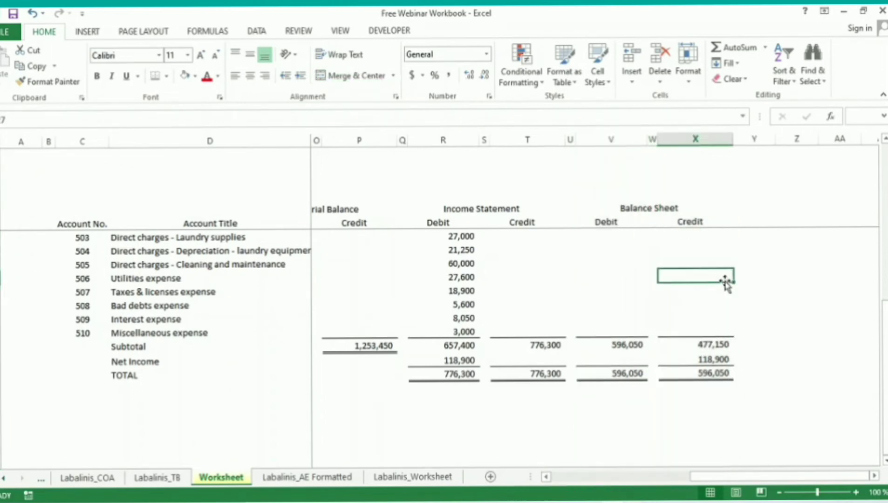
pyautogui.press('Up')
pyautogui.press('Up')
pyautogui.press('Up')
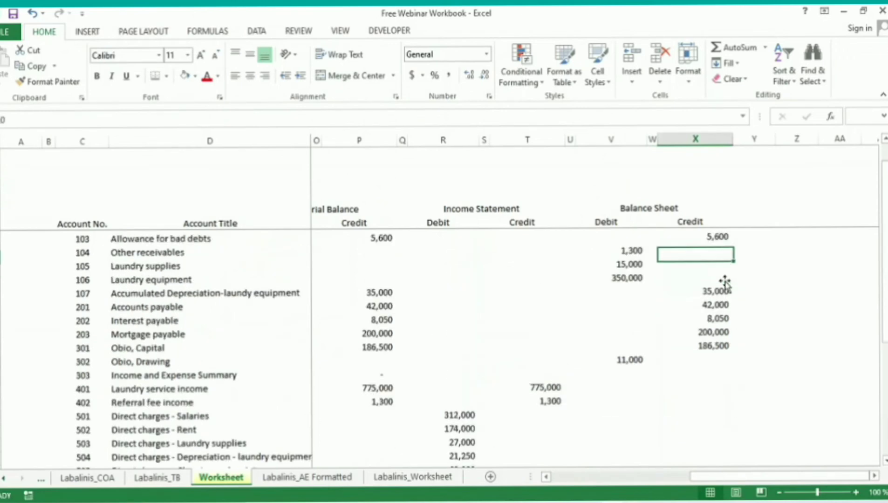
pyautogui.press('Up')
pyautogui.press('Up')
pyautogui.press('Up')
pyautogui.press('Left')
pyautogui.press('Left')
pyautogui.press('Left')
pyautogui.press('Left')
pyautogui.press('Left')
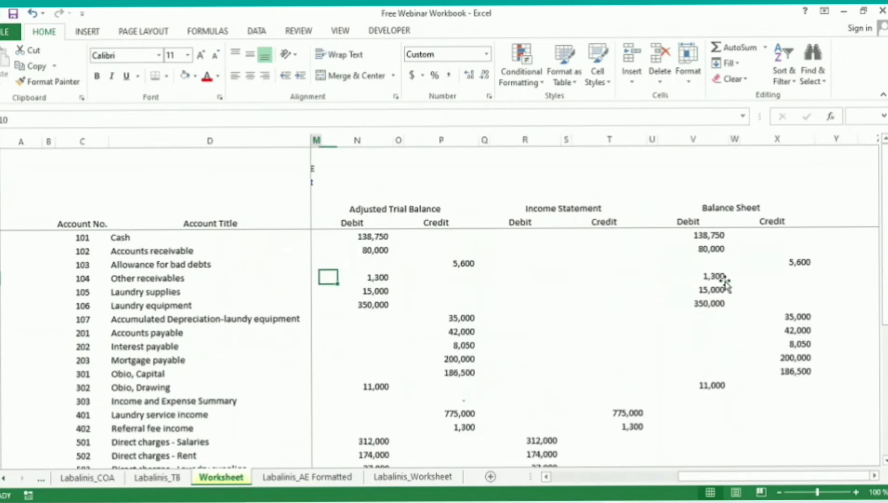
pyautogui.press('Left')
pyautogui.press('Left')
pyautogui.press('Left')
# Step: Return to the LABADAMI ENTERPRISE title at the top and bring up the View tab
pyautogui.press('Up')
pyautogui.press('Up')
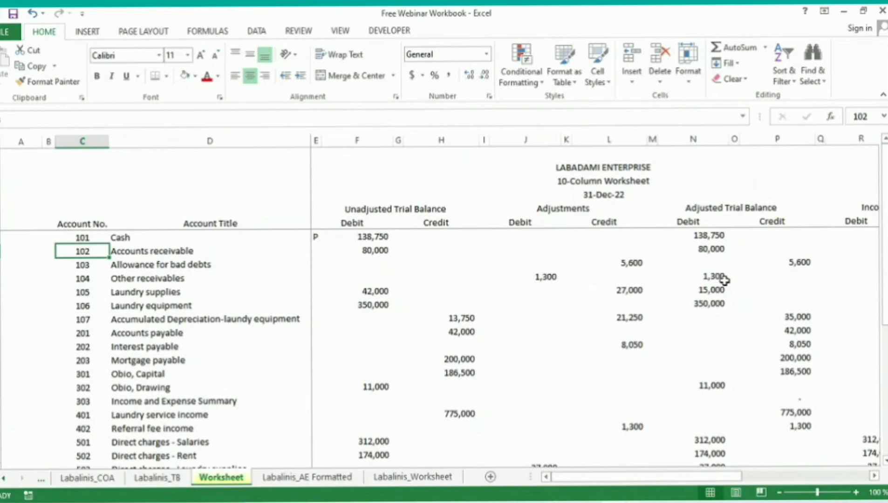
pyautogui.hscroll(3, 724, 280)
pyautogui.press('Up')
pyautogui.press('Up')
pyautogui.press('Up')
pyautogui.press('Down')
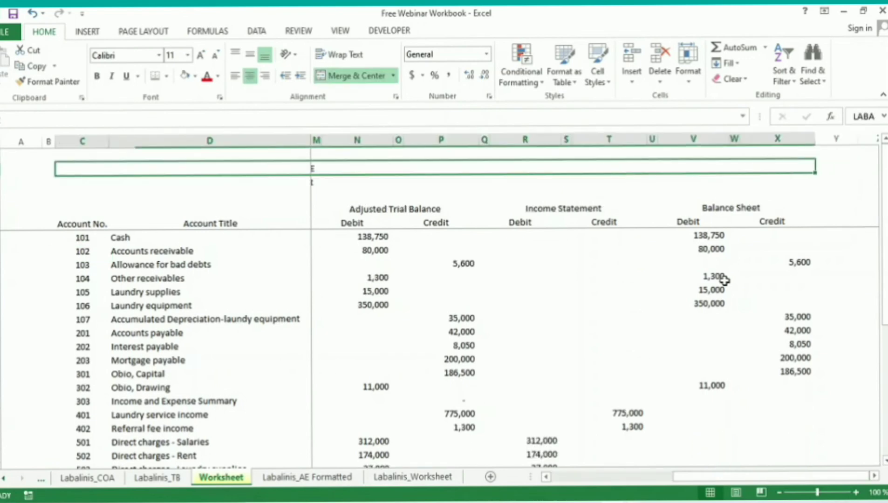
pyautogui.press('Down')
pyautogui.press('Down')
pyautogui.press('Down')
pyautogui.press('Down')
pyautogui.press('Right')
pyautogui.press('Right')
pyautogui.press('Right')
pyautogui.press('Left')
pyautogui.press('Left')
pyautogui.press('Left')
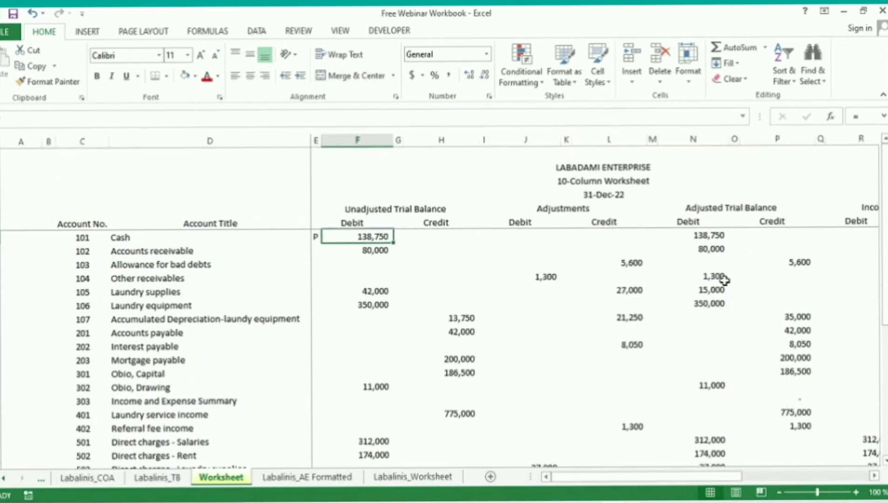
pyautogui.press('Left')
pyautogui.hotkey('alt', 'w')
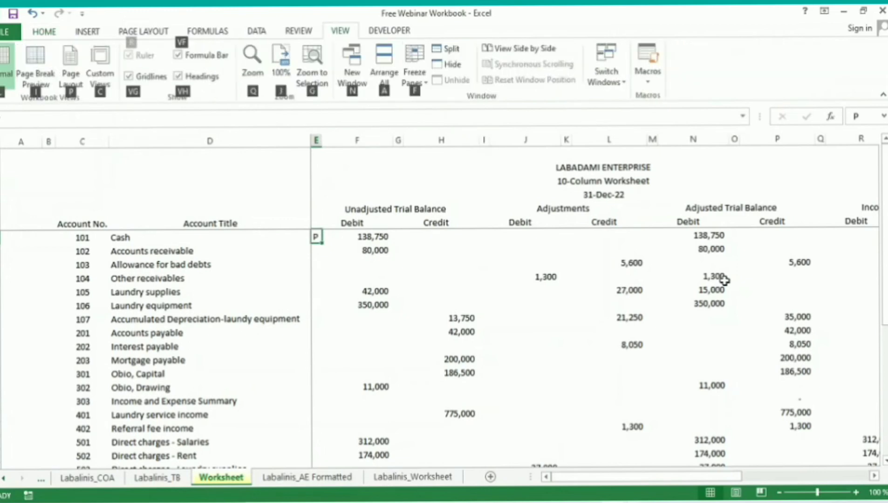
pyautogui.press('Escape')
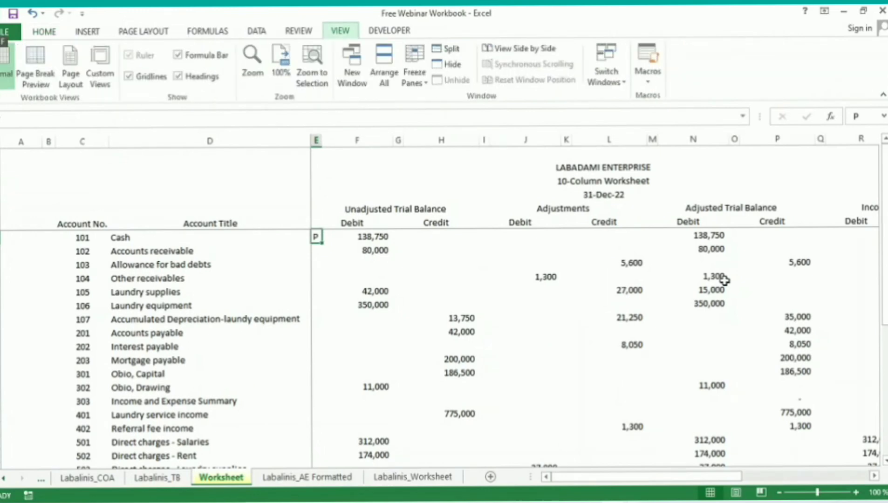
pyautogui.press('Escape')
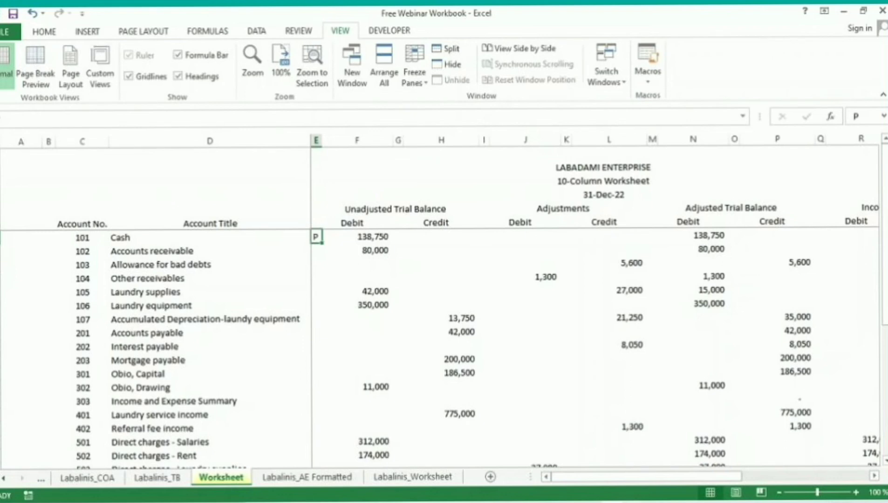
pyautogui.click(553, 412)
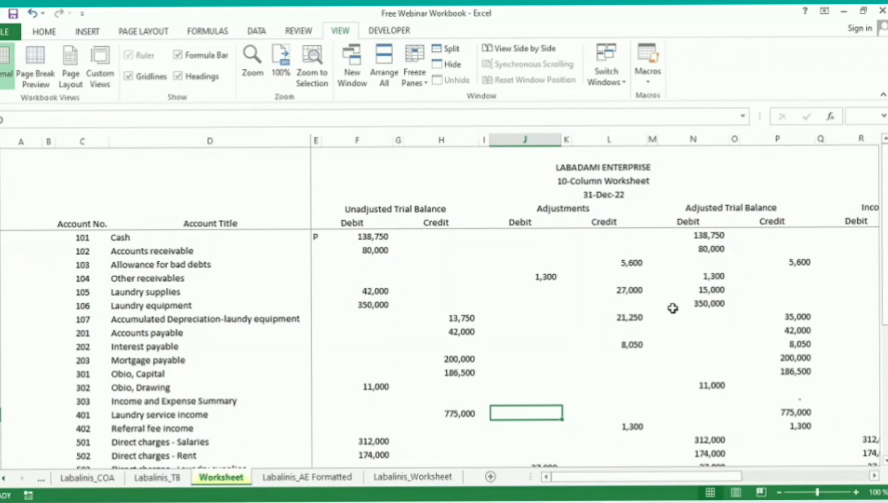
pyautogui.moveTo(739, 476); pyautogui.dragTo(779, 476)
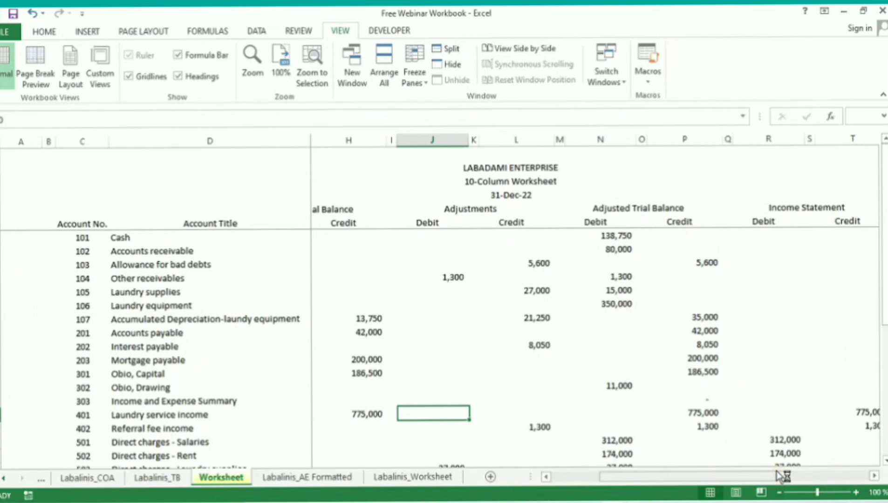
pyautogui.click(778, 475)
pyautogui.press('Right')
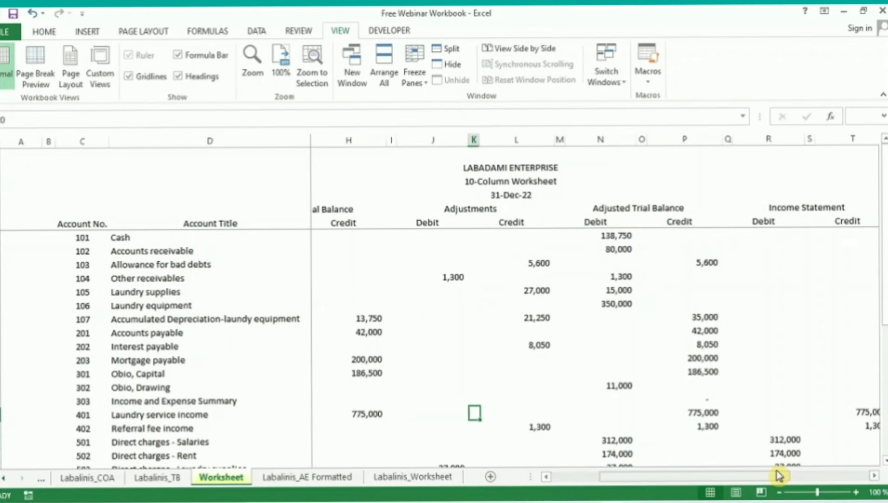
pyautogui.press('Right')
pyautogui.press('Right')
pyautogui.press('Right')
pyautogui.press('Right')
pyautogui.press('Right')
pyautogui.press('Right')
pyautogui.press('Right')
pyautogui.hscroll(1, 780, 477)
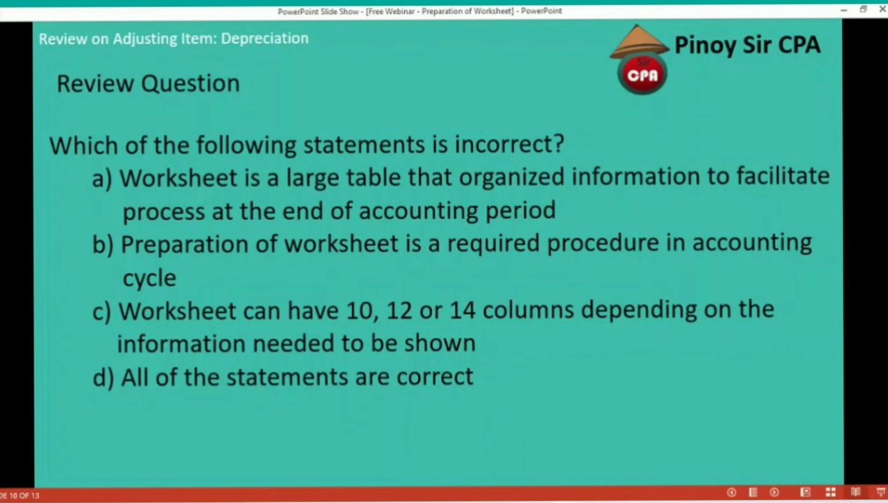
# Step: Advance to the next Review Question slide, then switch back to the Excel worksheet
pyautogui.click(419, 231)
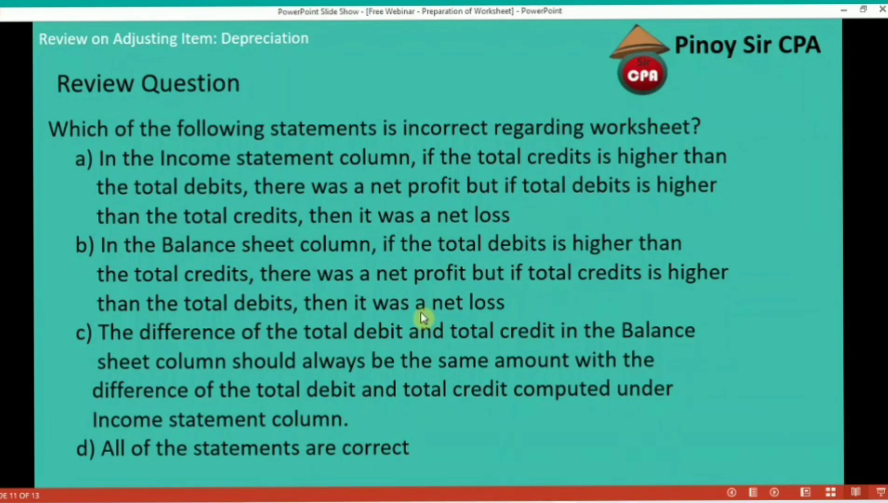
pyautogui.hotkey('alt', 'Tab')
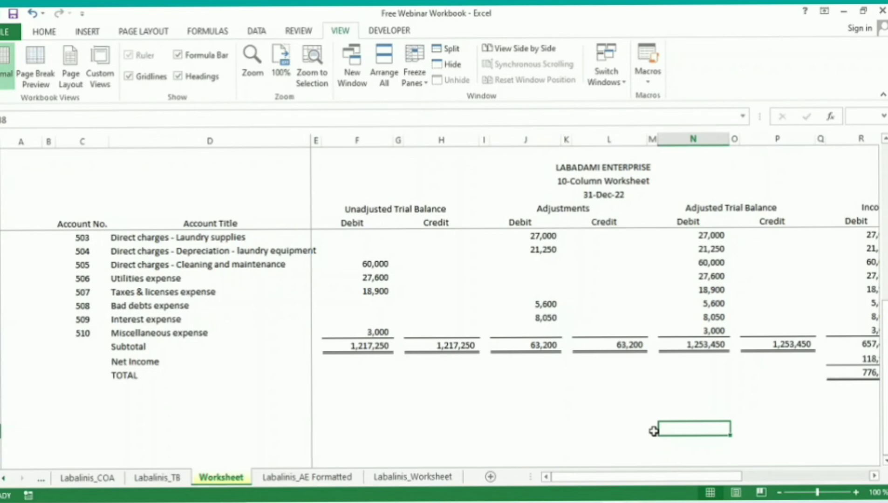
pyautogui.press('Up')
pyautogui.press('Up')
pyautogui.press('Up')
pyautogui.press('Right')
pyautogui.press('Right')
pyautogui.press('Right')
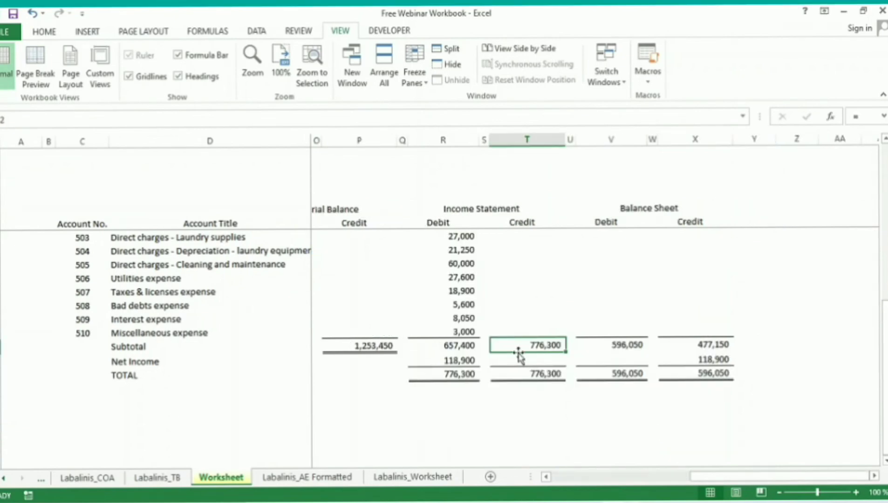
pyautogui.keyDown('ctrl'); pyautogui.click(455, 340); pyautogui.keyUp('ctrl')
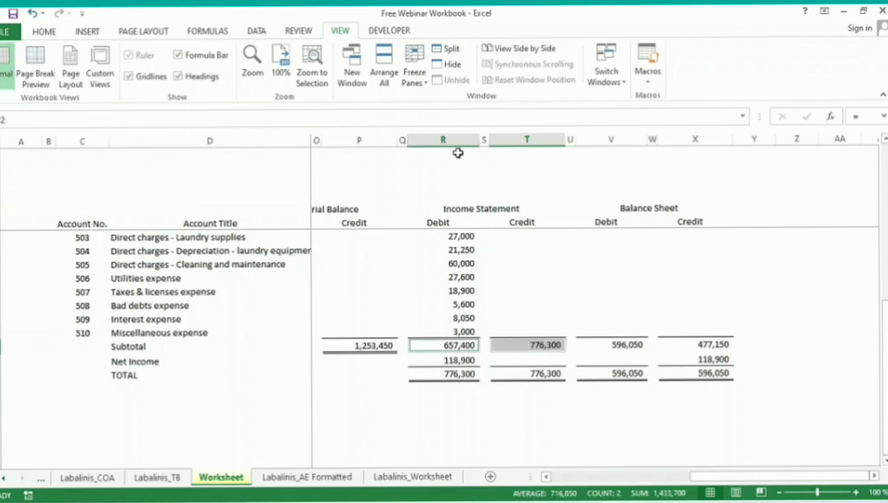
pyautogui.moveTo(458, 140); pyautogui.dragTo(506, 142)
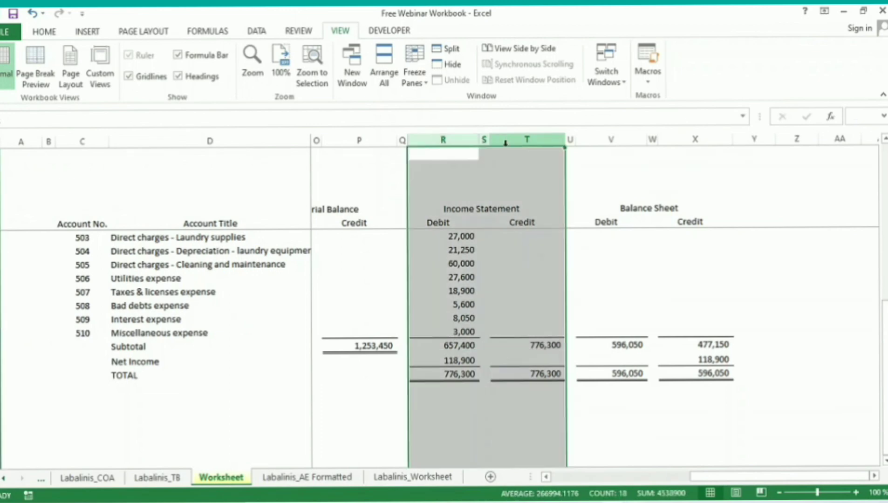
pyautogui.click(627, 346)
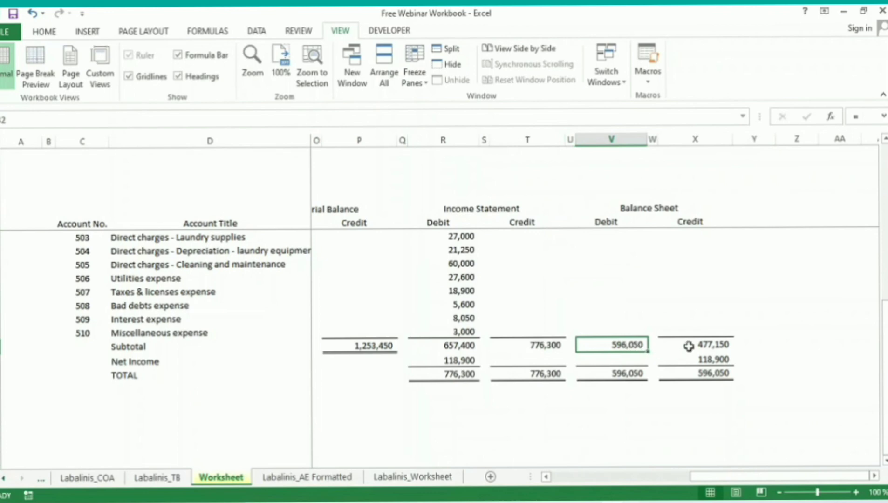
pyautogui.click(689, 345)
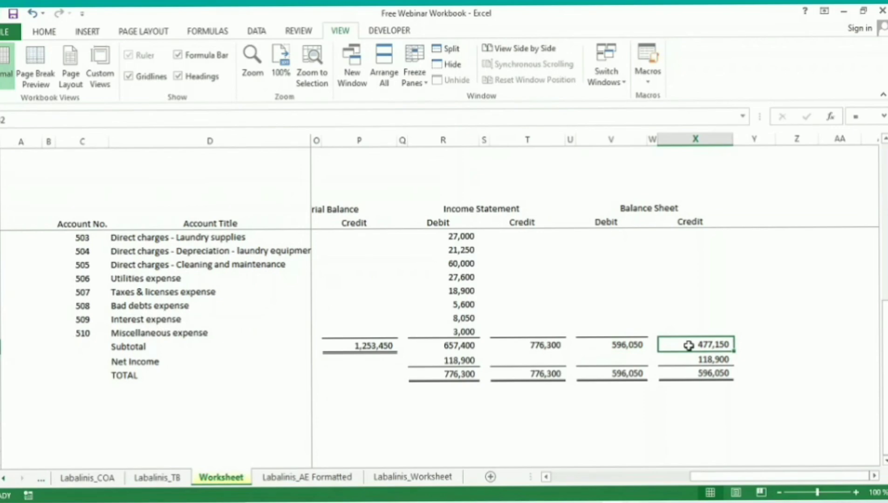
pyautogui.hotkey('alt', 'Tab')
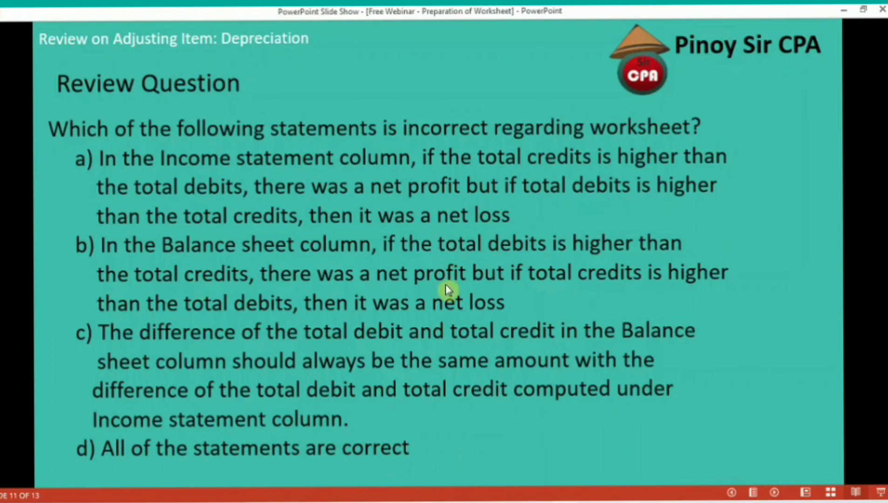
pyautogui.hotkey('alt', 'Tab')
pyautogui.click(624, 347)
pyautogui.click(690, 348)
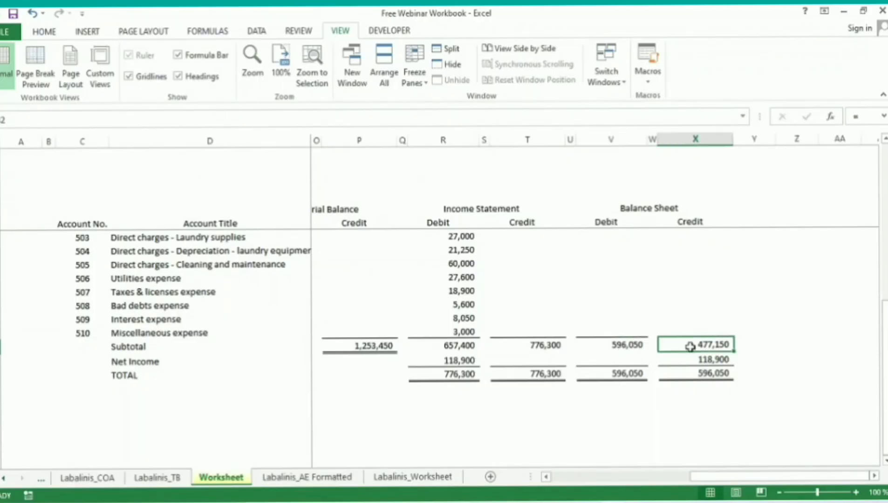
pyautogui.click(697, 362)
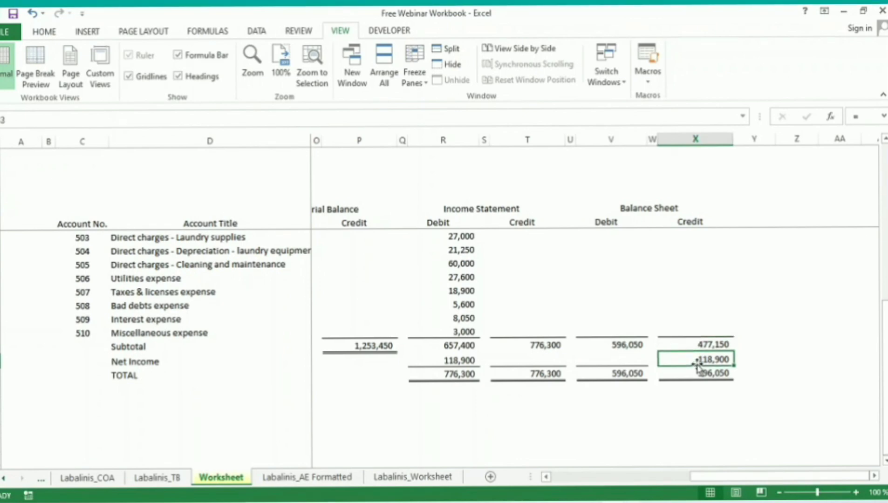
pyautogui.hotkey('alt', 'Tab')
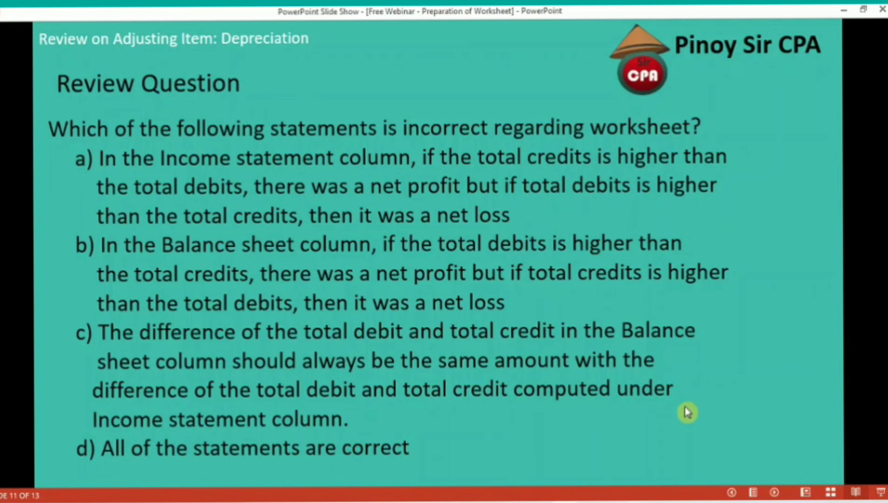
pyautogui.hotkey('alt', 'Tab')
pyautogui.click(452, 363)
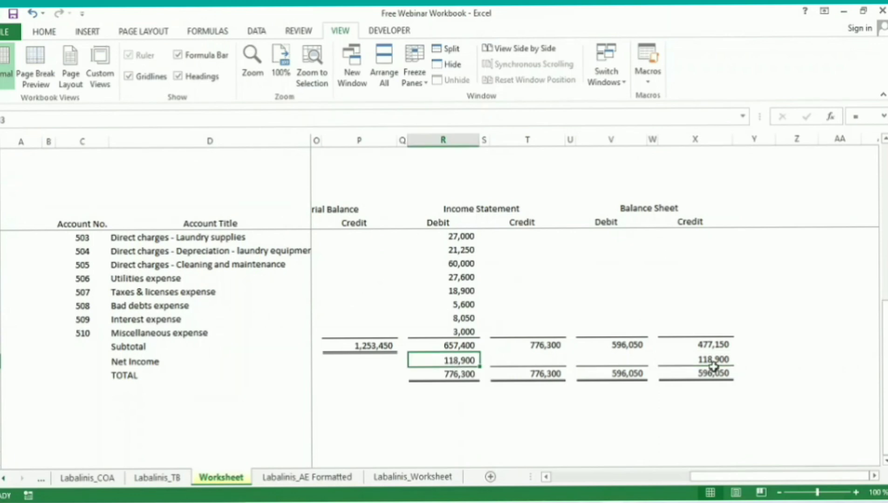
pyautogui.keyDown('ctrl'); pyautogui.click(714, 365); pyautogui.keyUp('ctrl')
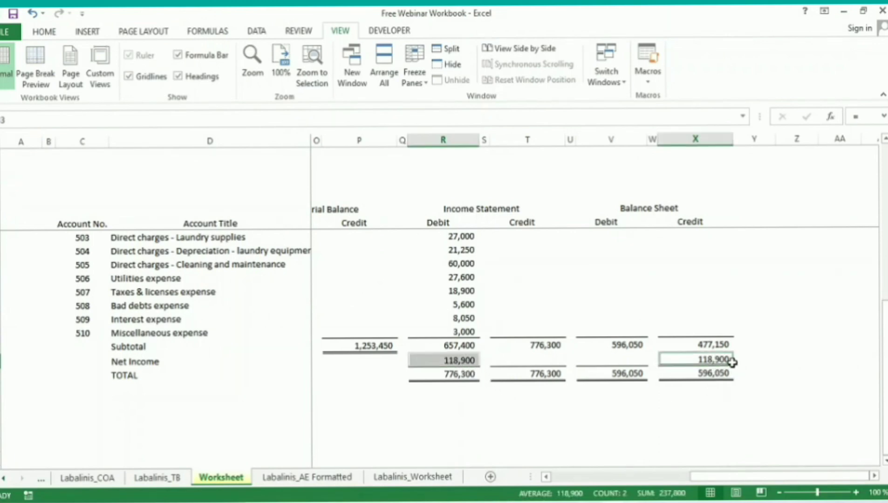
pyautogui.click(634, 425)
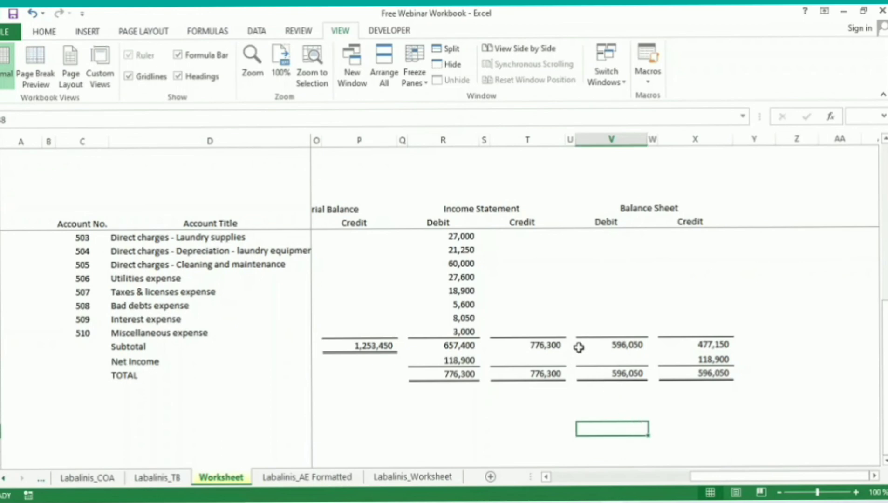
pyautogui.click(544, 358)
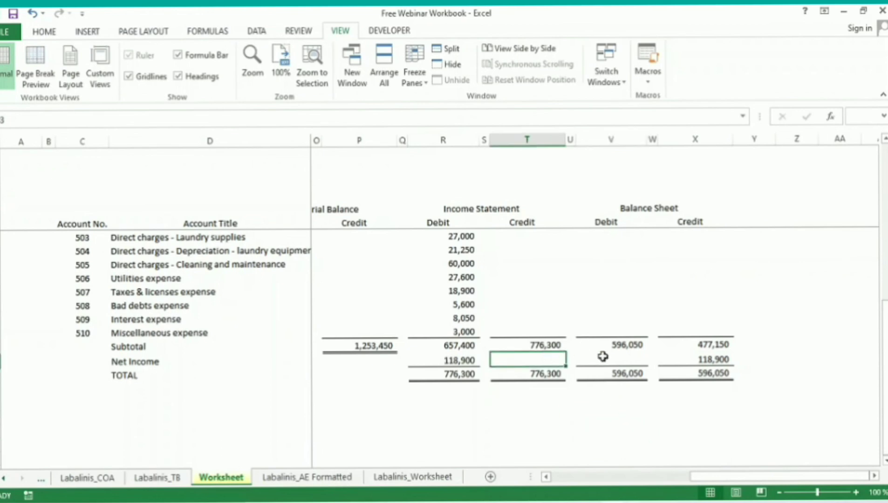
pyautogui.keyDown('ctrl'); pyautogui.click(605, 358); pyautogui.keyUp('ctrl')
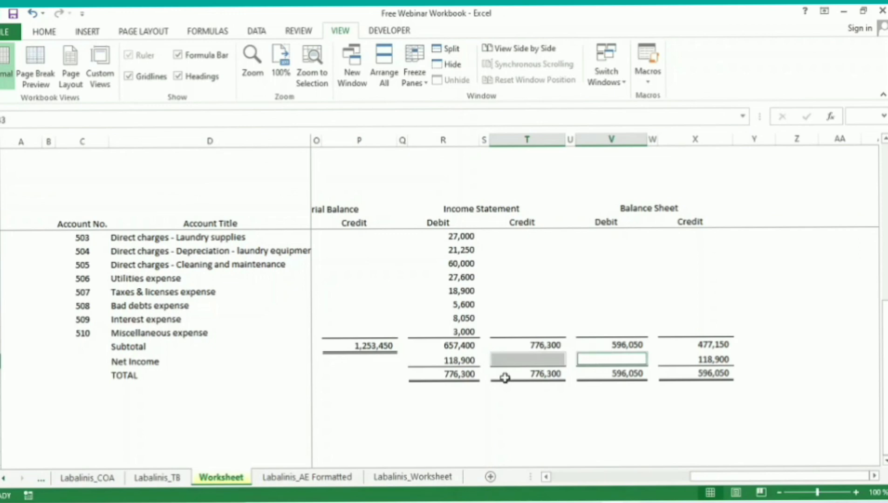
pyautogui.click(451, 376)
pyautogui.hotkey('shift', 'space')
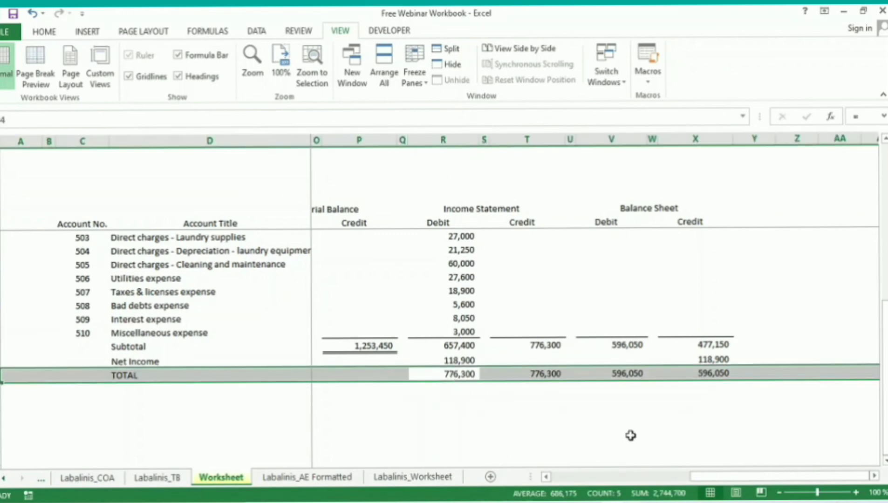
pyautogui.click(642, 439)
pyautogui.hotkey('shift', 'space')
pyautogui.click(642, 439)
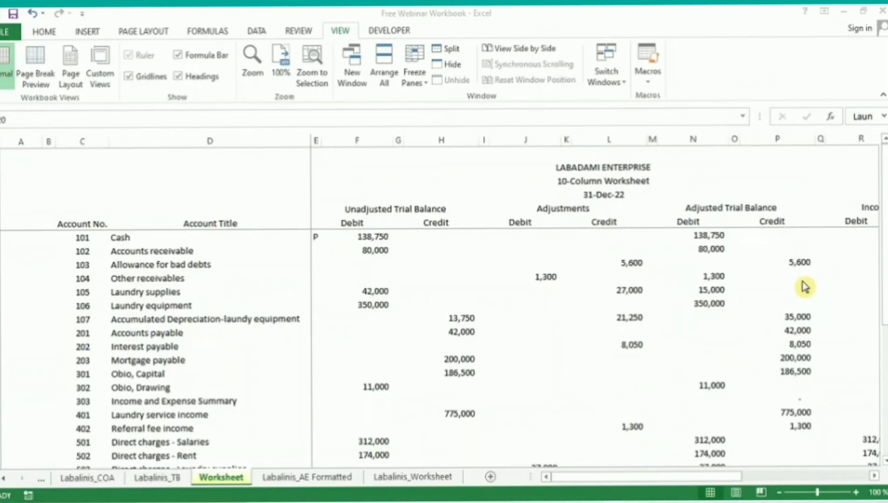
# Step: Change the worksheet title from 10-Column to 12-Column Worksheet
pyautogui.hscroll(2, 805, 286)
pyautogui.click(803, 280)
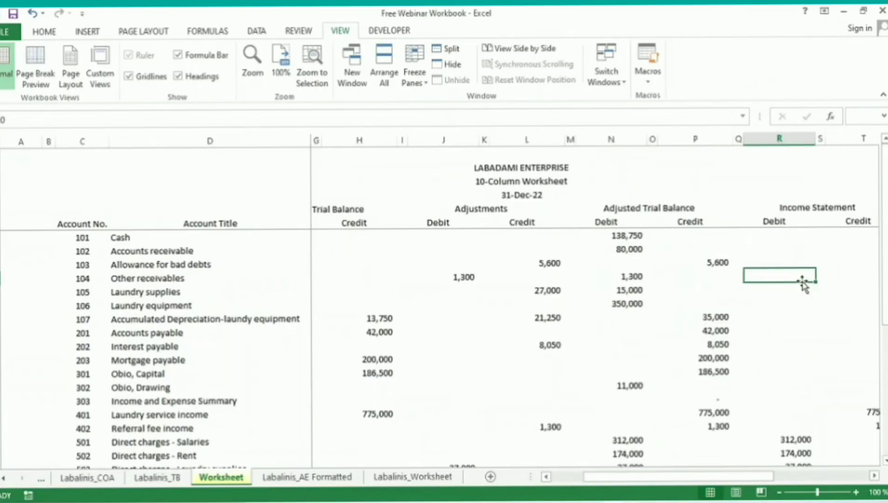
pyautogui.press('Up')
pyautogui.press('Up')
pyautogui.press('Up')
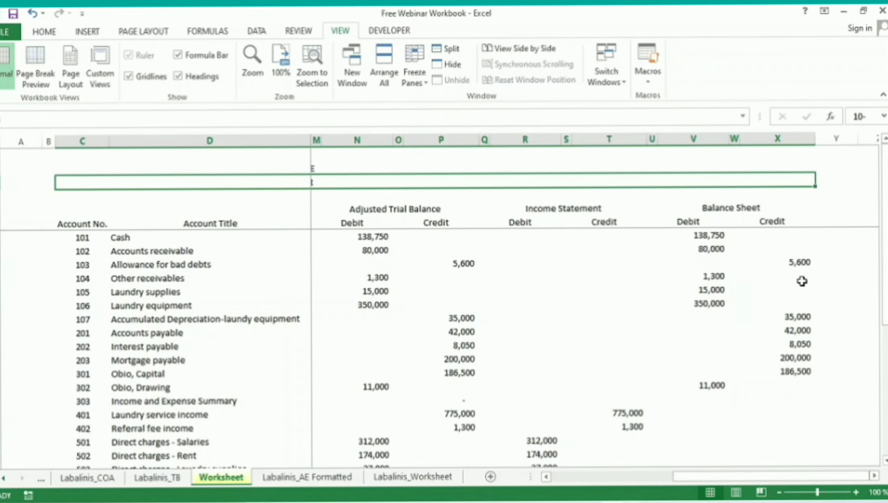
pyautogui.write('Column Worksheet')
pyautogui.press('Left')
pyautogui.press('Left')
pyautogui.press('Left')
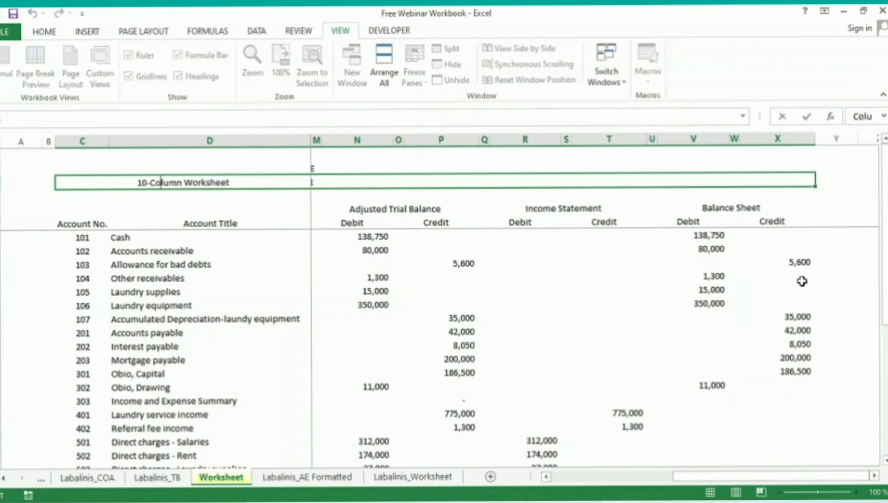
pyautogui.press('Left')
pyautogui.press('Left')
pyautogui.press('Left')
pyautogui.press('BackSpace')
pyautogui.write('2')
pyautogui.press('Return')
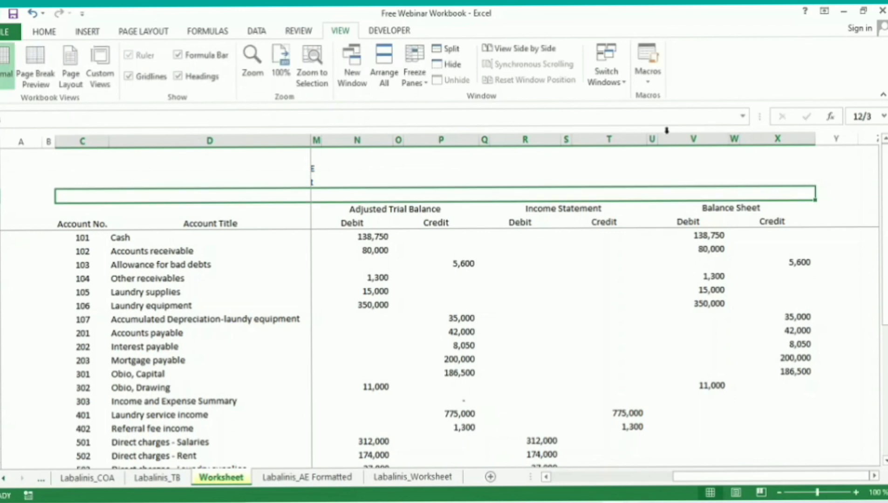
# Step: Paste the Balance Sheet columns U:X as a new pair headed Closing
pyautogui.moveTo(667, 133); pyautogui.dragTo(790, 124)
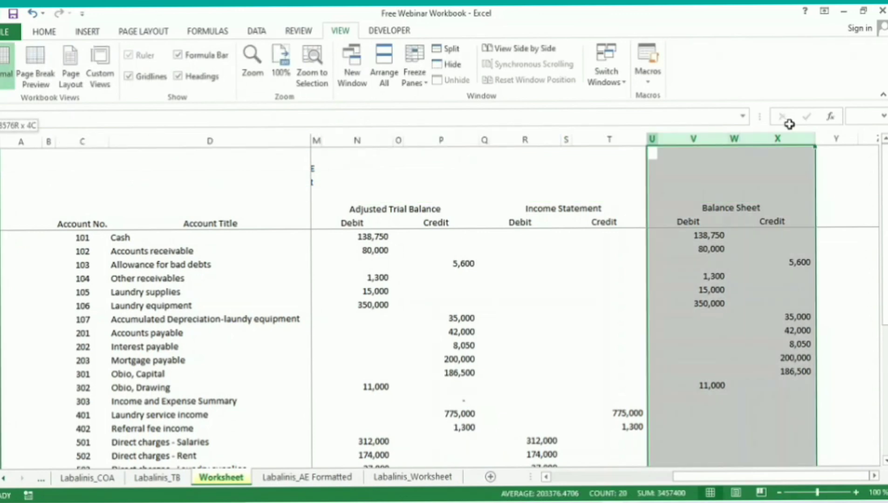
pyautogui.hotkey('ctrl', 'v')
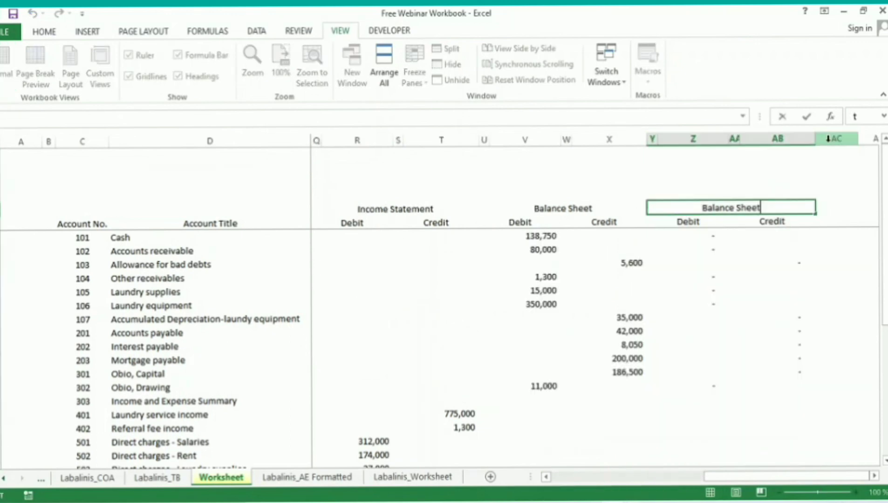
pyautogui.write('Cl')
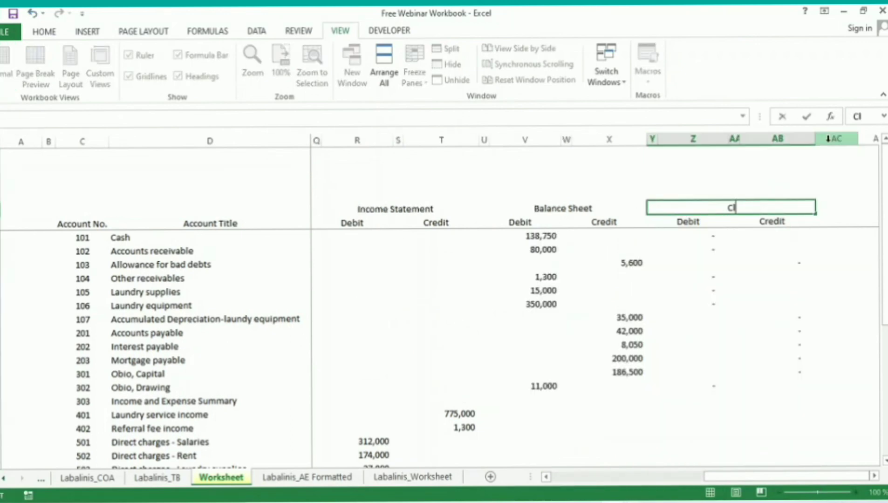
pyautogui.write('osing')
pyautogui.click(772, 221)
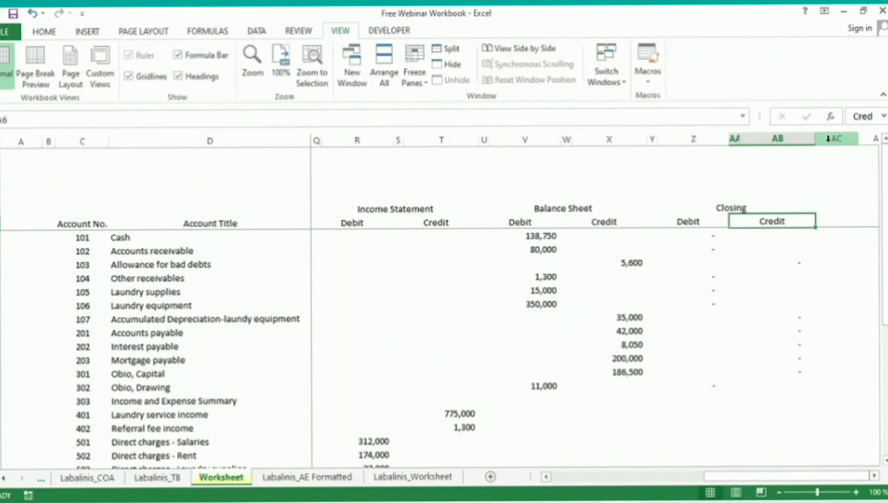
pyautogui.press('Left')
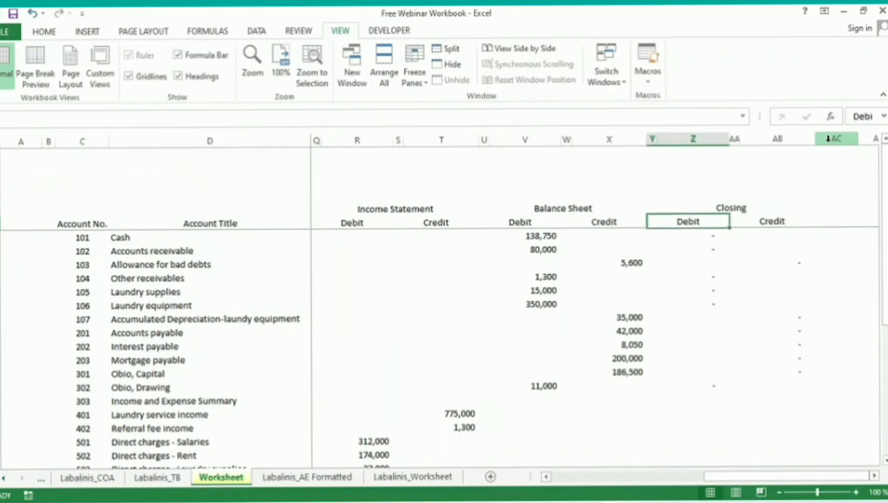
pyautogui.moveTo(694, 236); pyautogui.dragTo(694, 359)
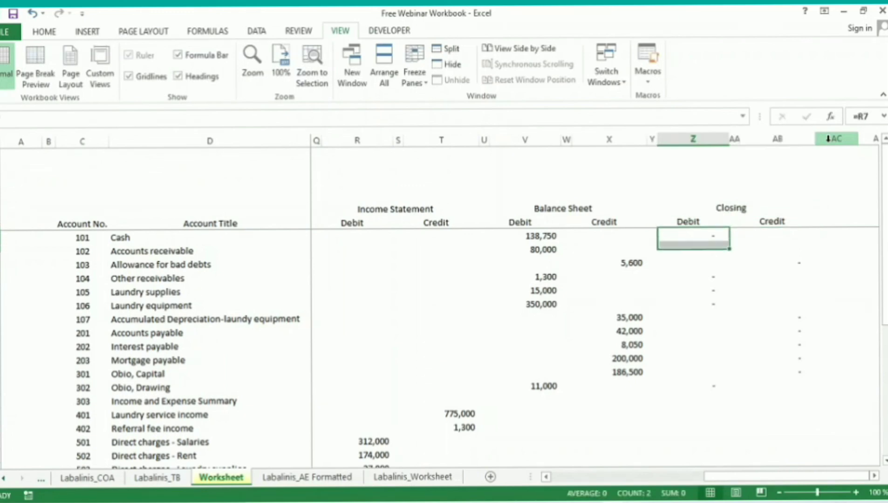
pyautogui.scroll(-1, 513, 350)
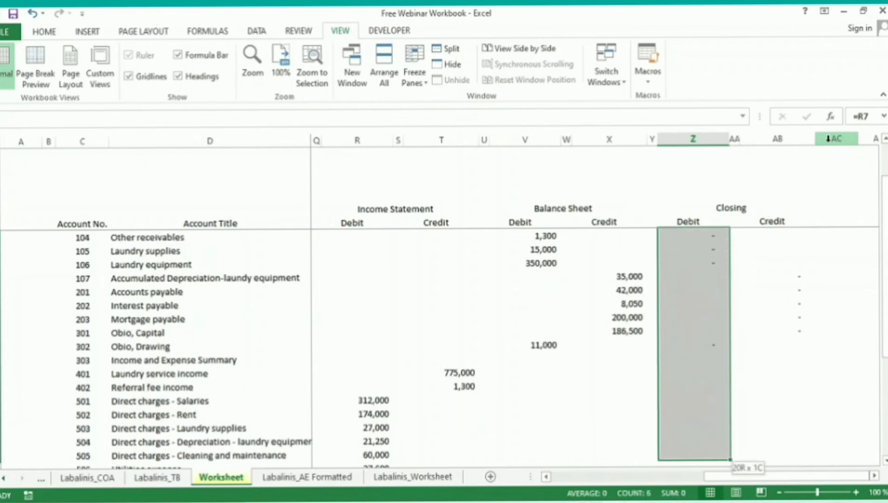
pyautogui.scroll(1, 512, 349)
pyautogui.click(693, 262)
pyautogui.press('Down')
pyautogui.press('Down')
pyautogui.press('Down')
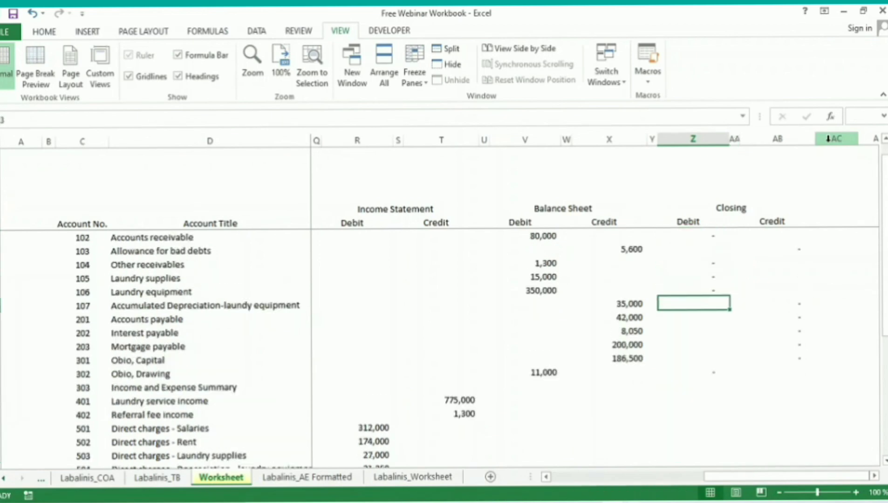
pyautogui.press('Down')
pyautogui.press('Down')
pyautogui.press('Down')
pyautogui.press('Down')
pyautogui.press('Down')
pyautogui.press('Down')
pyautogui.press('Up')
pyautogui.press('Up')
pyautogui.press('Up')
pyautogui.press('Up')
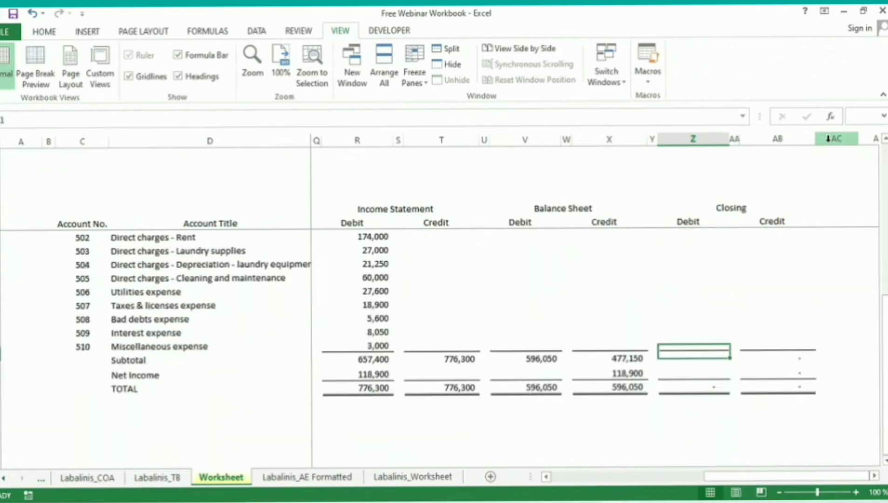
pyautogui.press('Up')
pyautogui.press('Up')
pyautogui.press('Up')
pyautogui.press('Up')
pyautogui.press('Up')
pyautogui.press('Up')
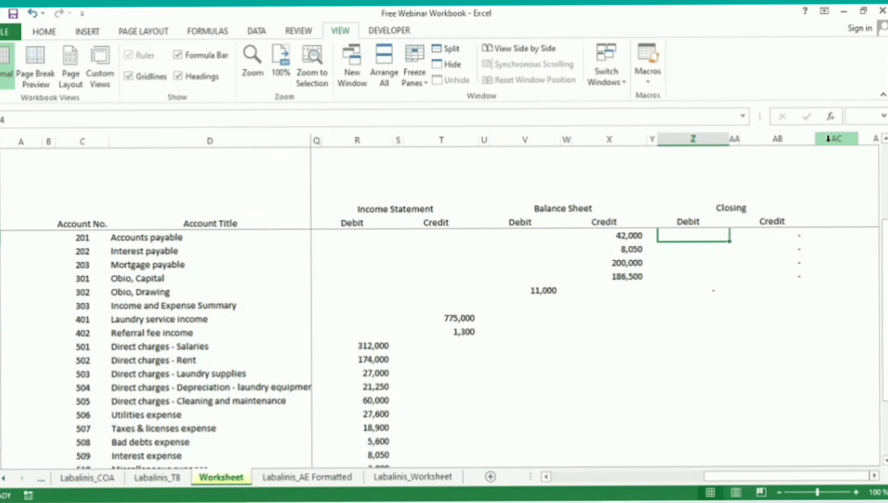
pyautogui.press('Down')
pyautogui.press('Down')
pyautogui.press('Down')
pyautogui.press('Down')
pyautogui.press('Down')
pyautogui.press('Down')
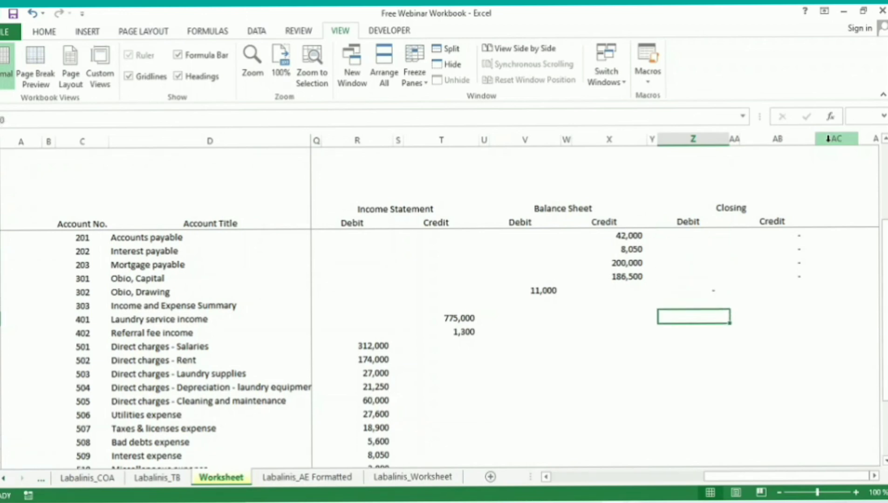
pyautogui.press('Down')
pyautogui.press('Down')
pyautogui.press('Right')
pyautogui.press('Right')
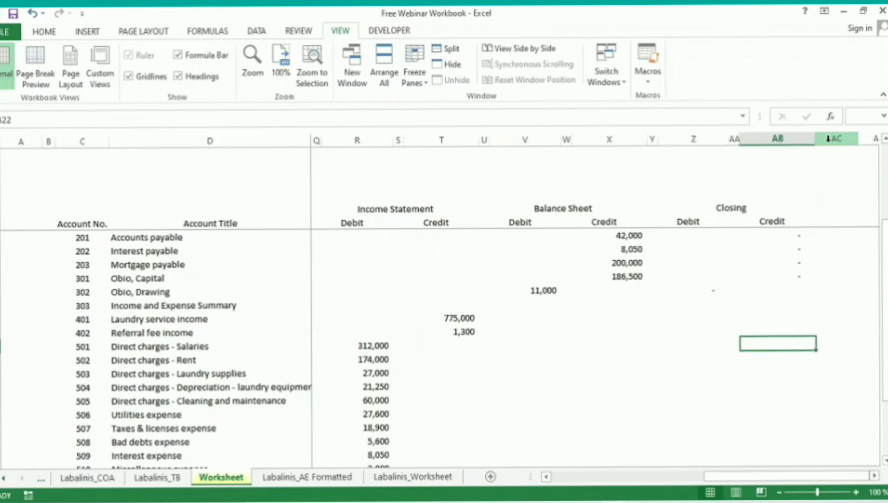
pyautogui.hotkey('shift', 'Down')
pyautogui.hotkey('shift', 'Down')
pyautogui.hotkey('shift', 'Down')
pyautogui.hotkey('shift', 'Down')
pyautogui.hotkey('shift', 'Down')
pyautogui.hotkey('shift', 'Down')
pyautogui.hotkey('shift', 'Down')
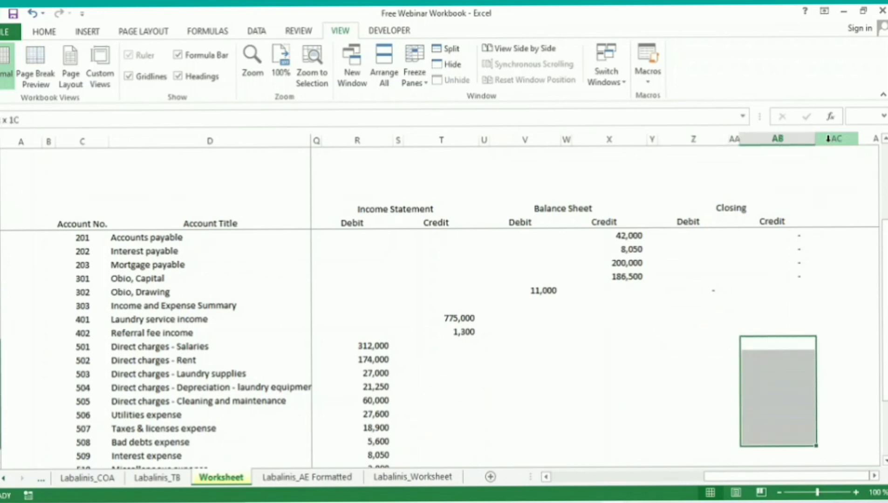
pyautogui.hotkey('shift', 'Down')
pyautogui.hotkey('shift', 'Down')
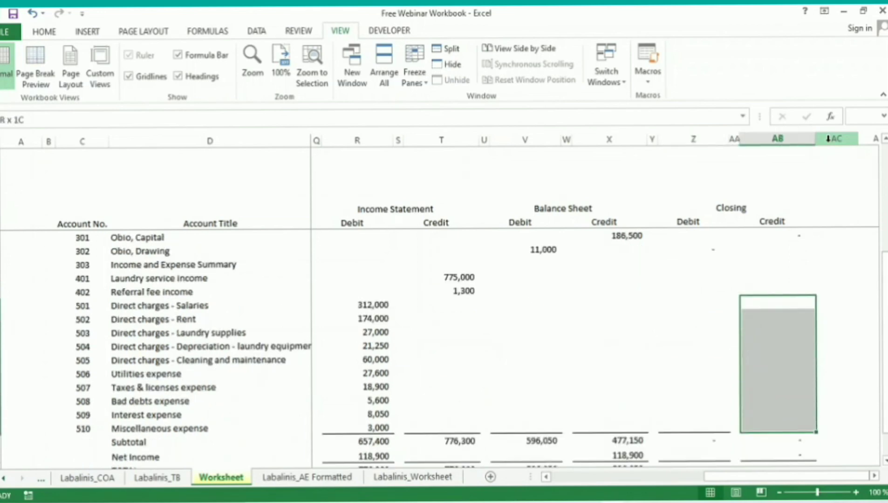
pyautogui.press('Up')
pyautogui.press('Up')
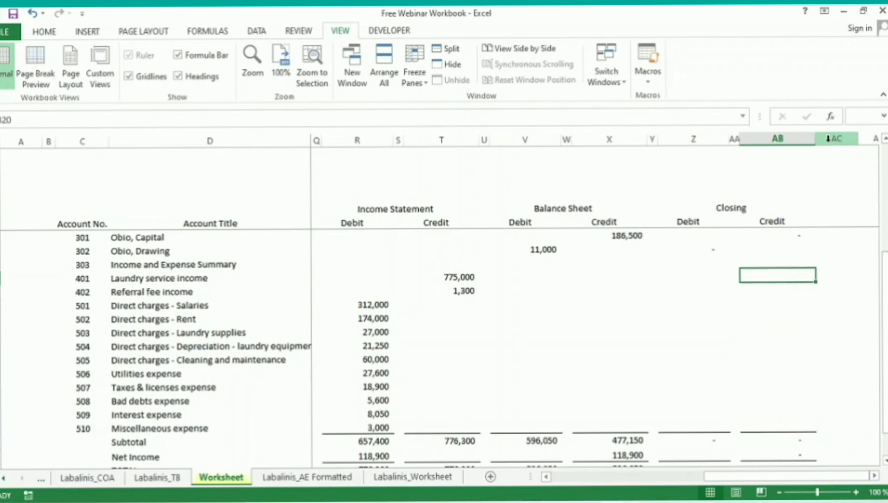
pyautogui.press('Up')
pyautogui.press('Up')
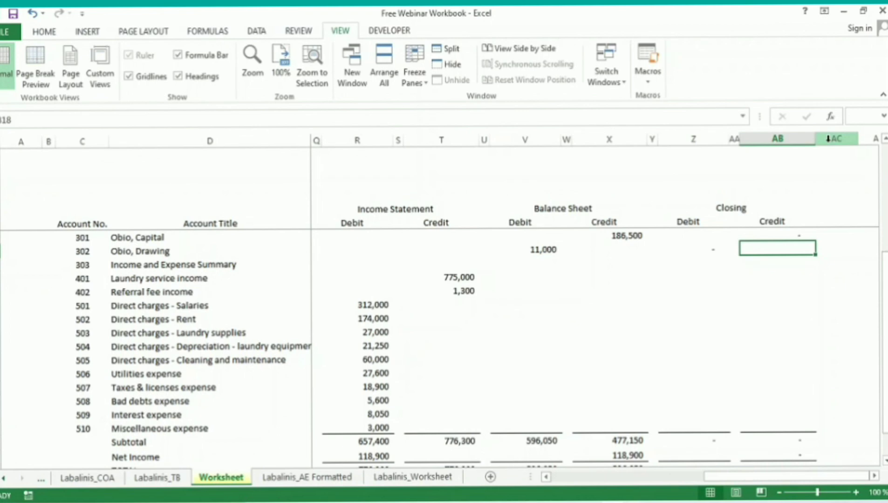
pyautogui.press('Left')
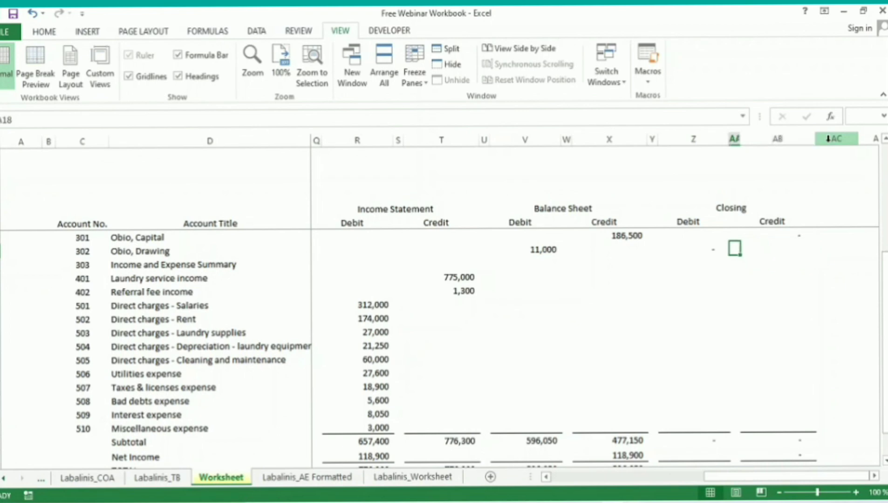
pyautogui.press('Left')
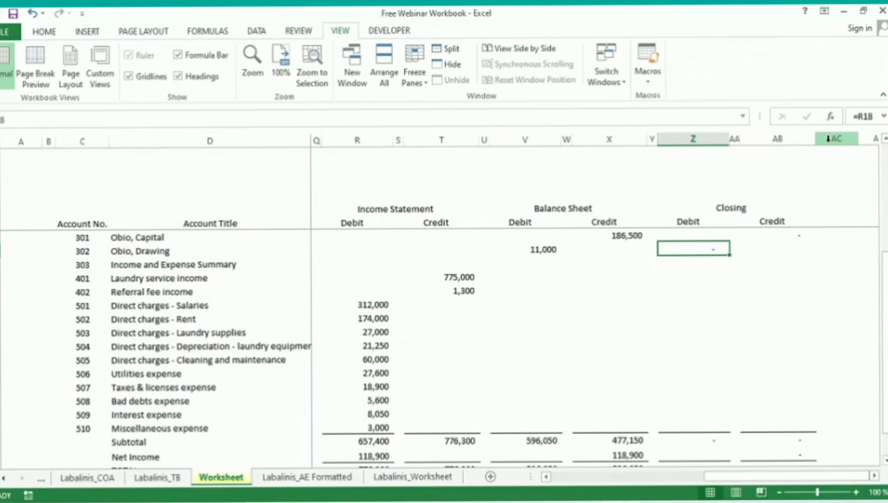
pyautogui.moveTo(693, 262); pyautogui.dragTo(693, 289)
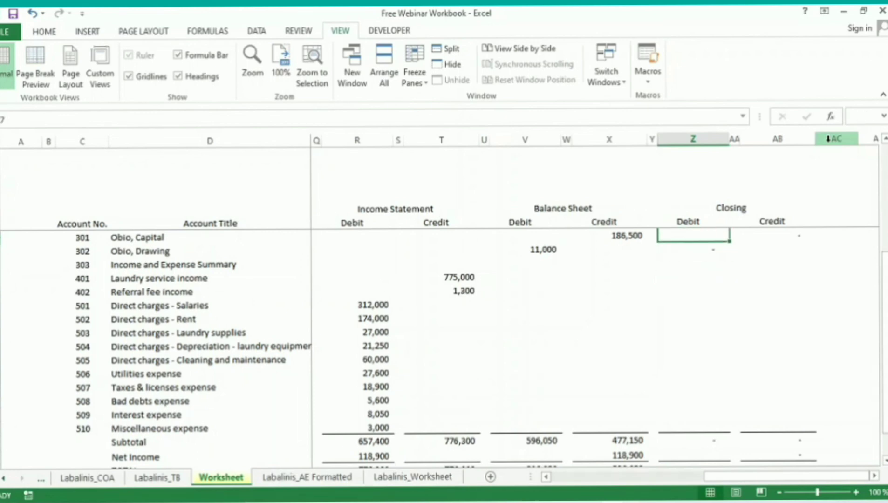
pyautogui.click(694, 248)
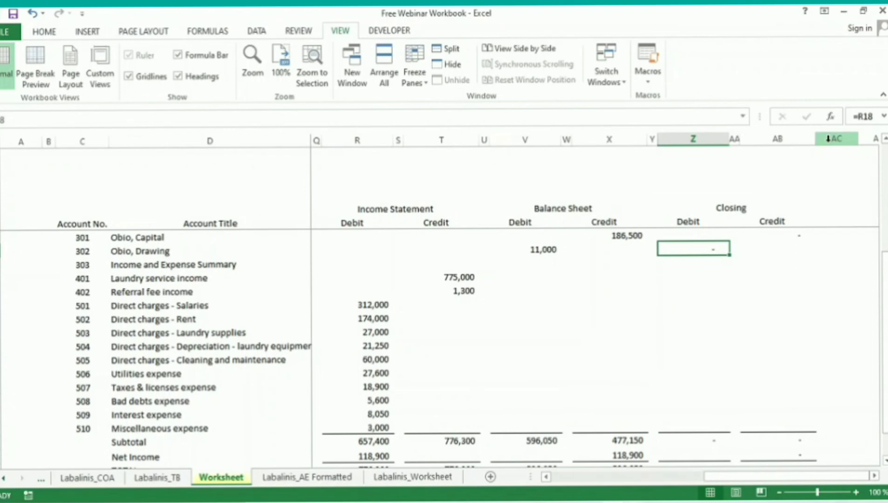
pyautogui.press('Right')
pyautogui.press('Right')
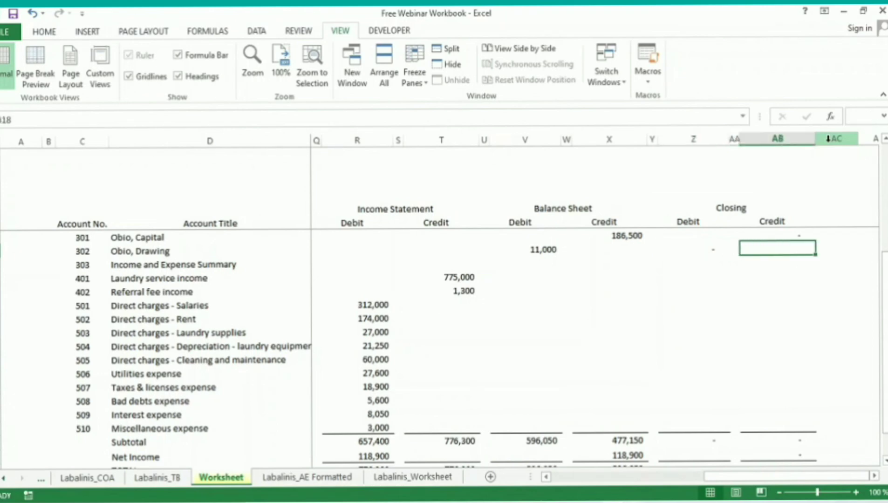
pyautogui.press('Up')
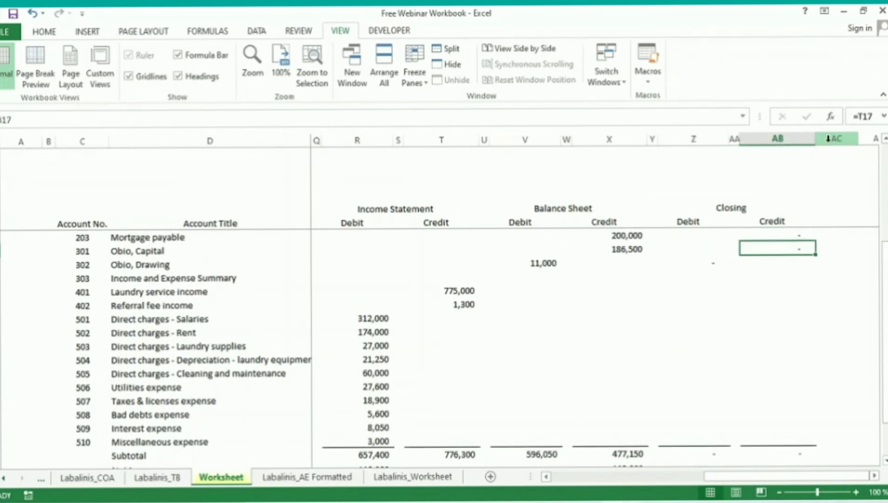
pyautogui.press('Left')
pyautogui.press('Left')
pyautogui.press('Right')
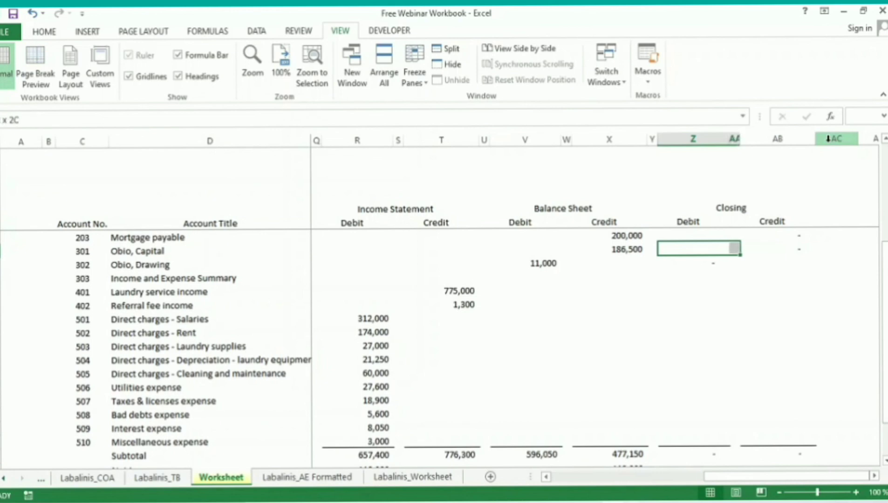
pyautogui.press('Right')
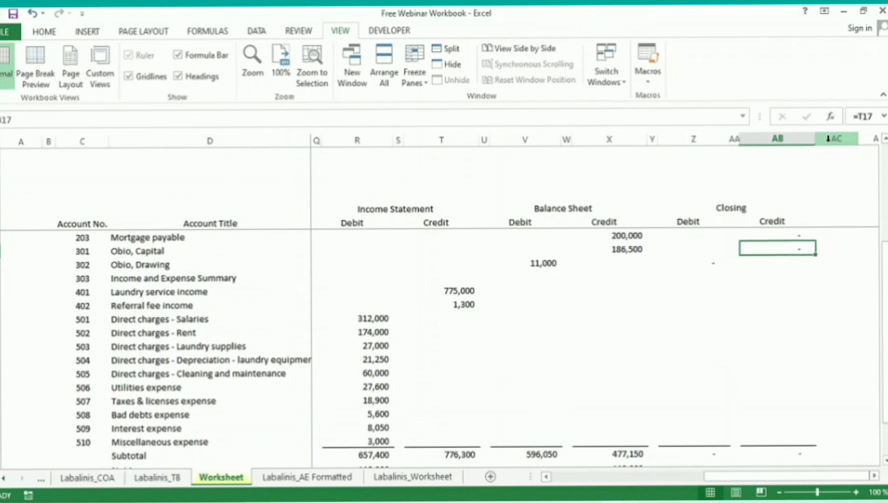
pyautogui.press('Down')
pyautogui.press('Down')
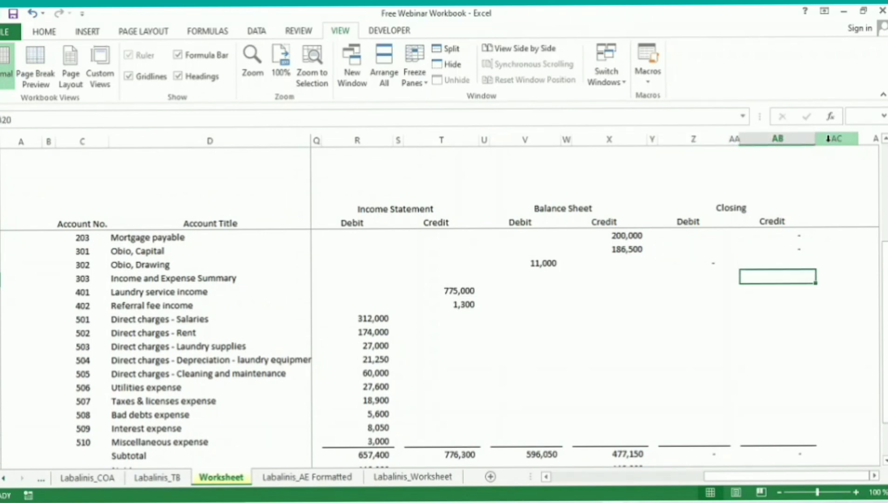
pyautogui.press('Down')
pyautogui.press('Down')
pyautogui.press('Down')
pyautogui.press('Up')
pyautogui.press('Up')
pyautogui.press('Left')
pyautogui.press('Left')
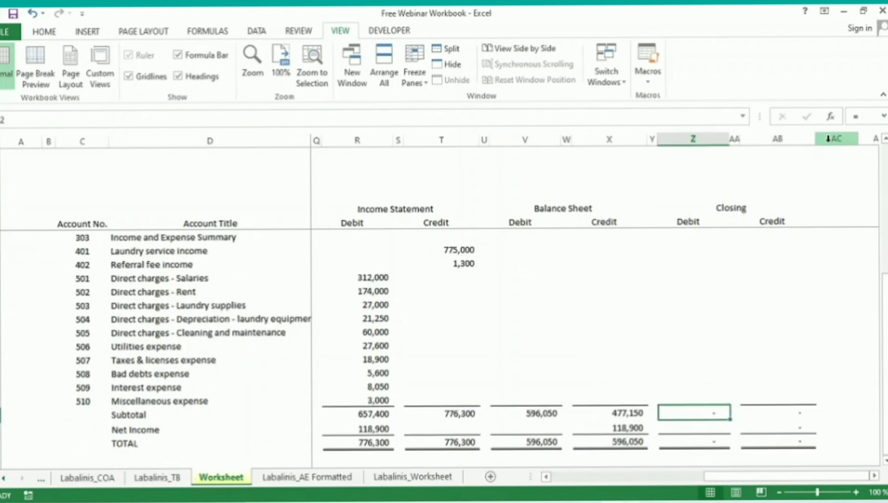
pyautogui.press('Down')
pyautogui.press('Left')
pyautogui.press('Left')
pyautogui.press('Right')
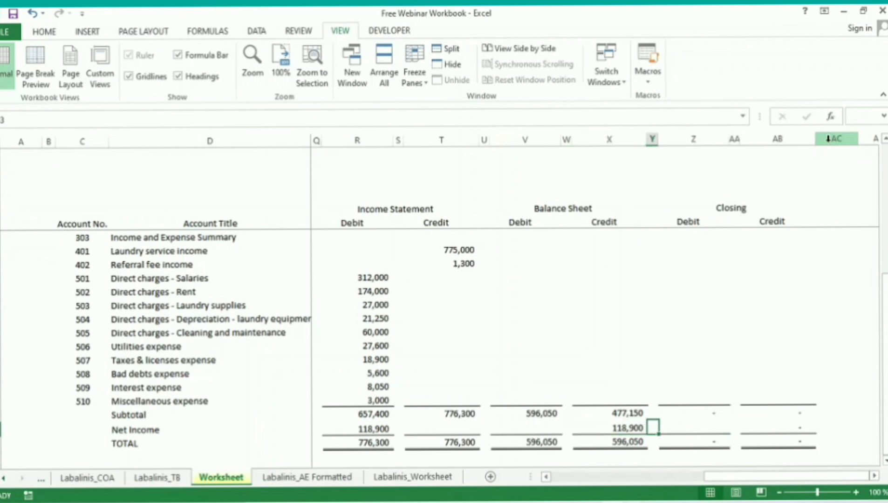
pyautogui.press('Right')
pyautogui.press('Up')
pyautogui.hotkey('shift', 'Right')
pyautogui.hotkey('shift', 'Right')
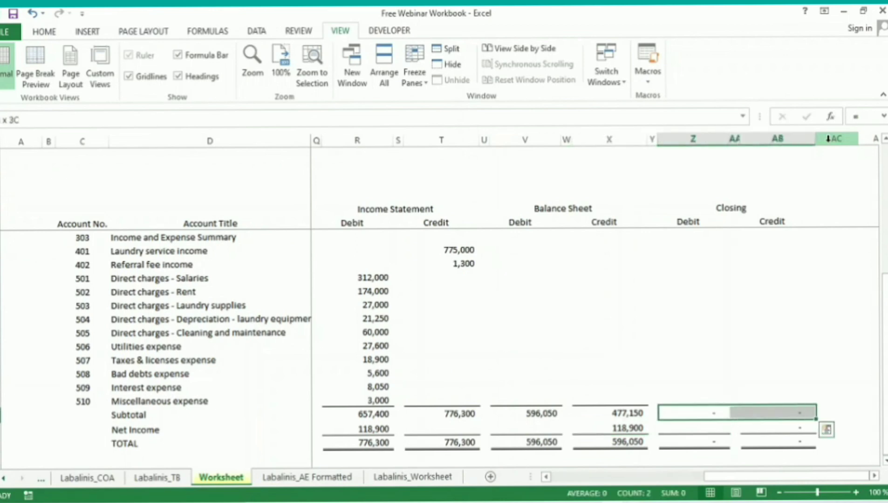
pyautogui.press('Left')
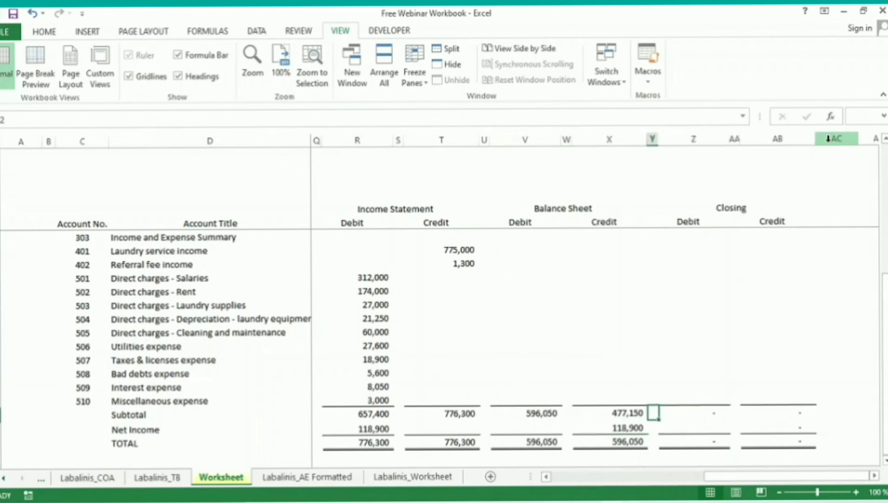
pyautogui.press('Left')
pyautogui.press('Left')
pyautogui.press('Left')
pyautogui.press('Left')
pyautogui.press('Left')
pyautogui.press('Left')
pyautogui.press('Left')
pyautogui.press('Left')
pyautogui.press('Left')
pyautogui.press('Left')
pyautogui.press('Left')
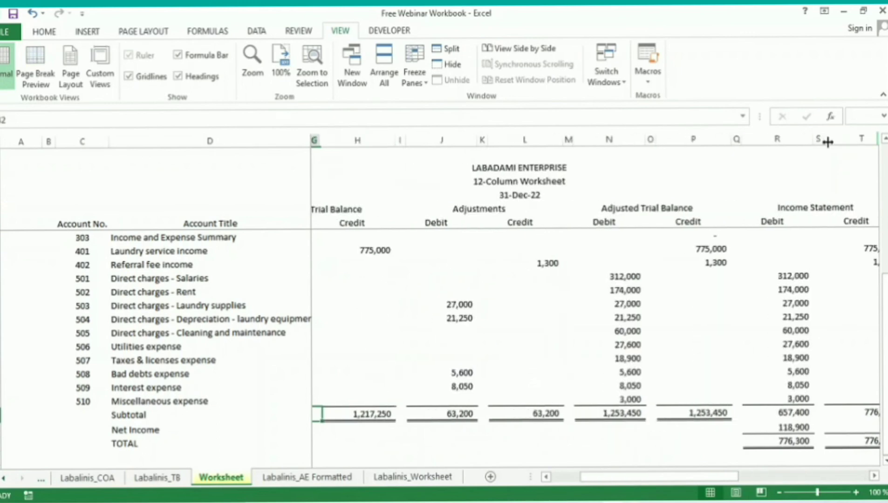
pyautogui.press('Right')
pyautogui.press('Right')
pyautogui.press('Right')
# Step: Delete the Net Income and TOTAL entries from the Closing debit and credit columns
pyautogui.press('Right')
pyautogui.press('Right')
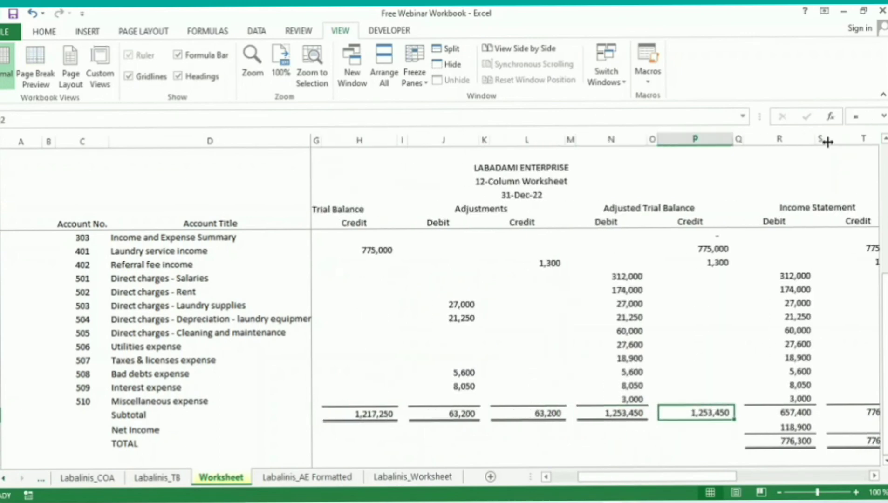
pyautogui.press('Right')
pyautogui.press('Right')
pyautogui.press('Right')
pyautogui.press('Right')
pyautogui.press('Right')
pyautogui.press('Right')
pyautogui.press('Right')
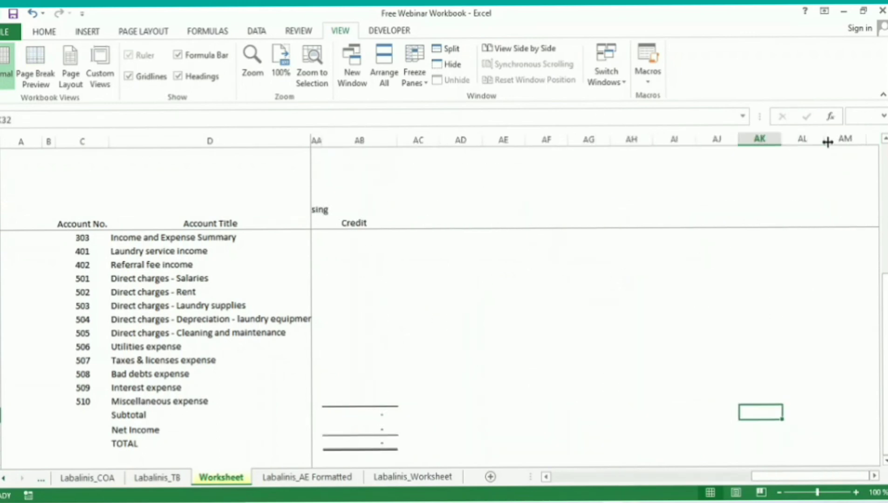
pyautogui.press('Left')
pyautogui.press('Left')
pyautogui.press('Left')
pyautogui.press('Down')
pyautogui.press('Right')
pyautogui.press('Right')
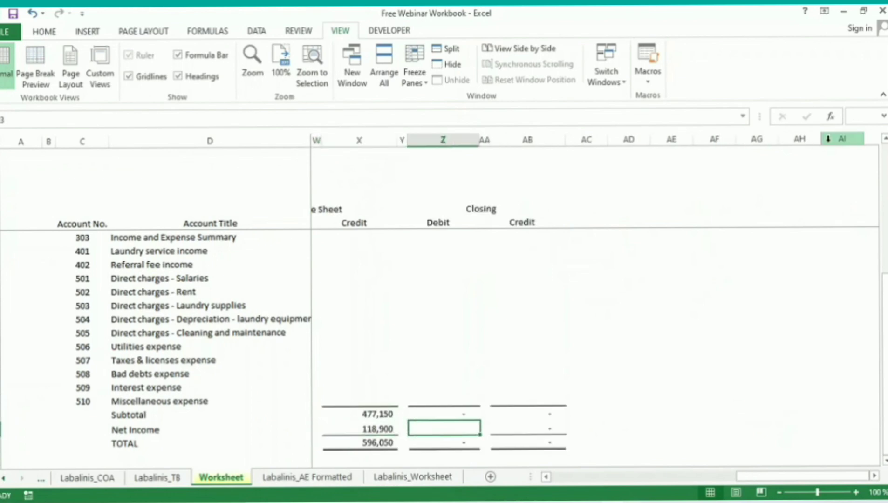
pyautogui.press('Left')
pyautogui.hotkey('shift', 'Right')
pyautogui.hotkey('shift', 'Right')
pyautogui.hotkey('shift', 'Right')
pyautogui.hotkey('shift', 'Down')
pyautogui.hotkey('shift', 'Down')
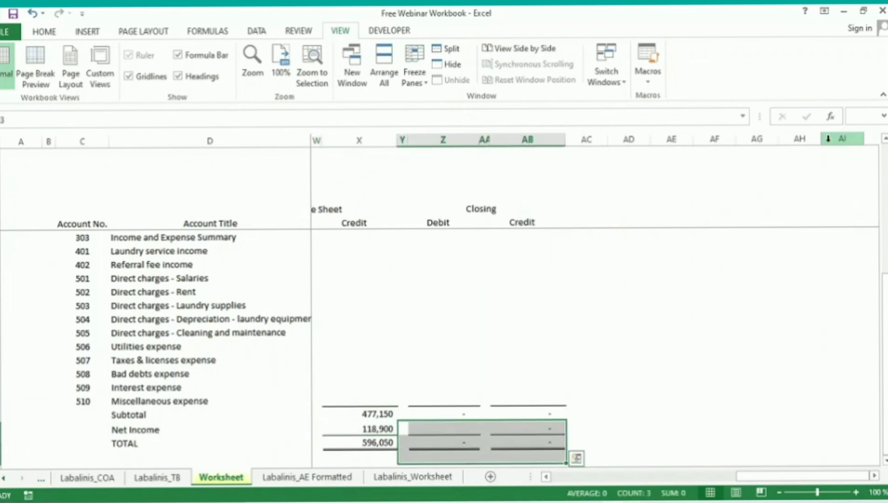
pyautogui.press('Delete')
# Step: Check the Home Borders options without changes, then select across the Closing columns
pyautogui.hotkey('alt', 'h')
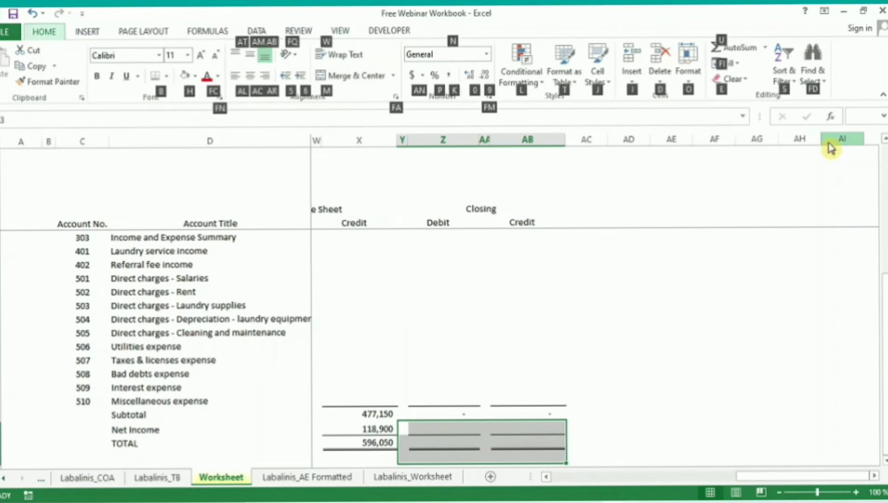
pyautogui.press('b')
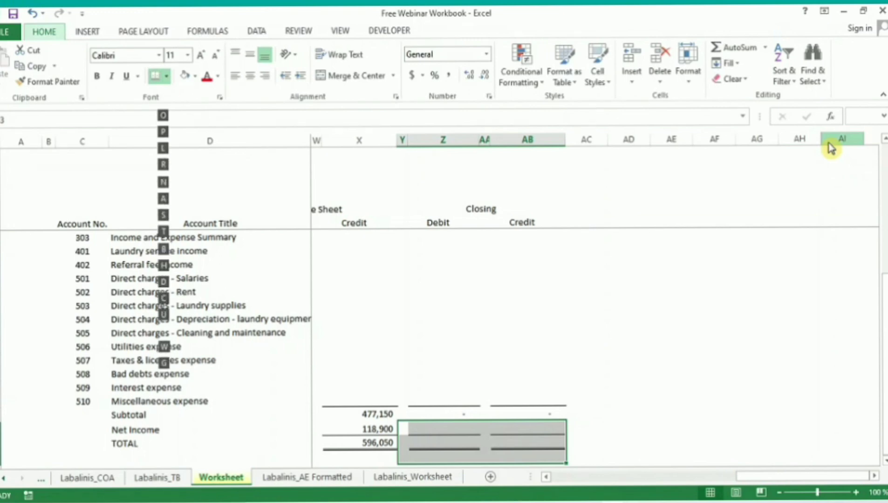
pyautogui.press('u')
pyautogui.press('pageup')
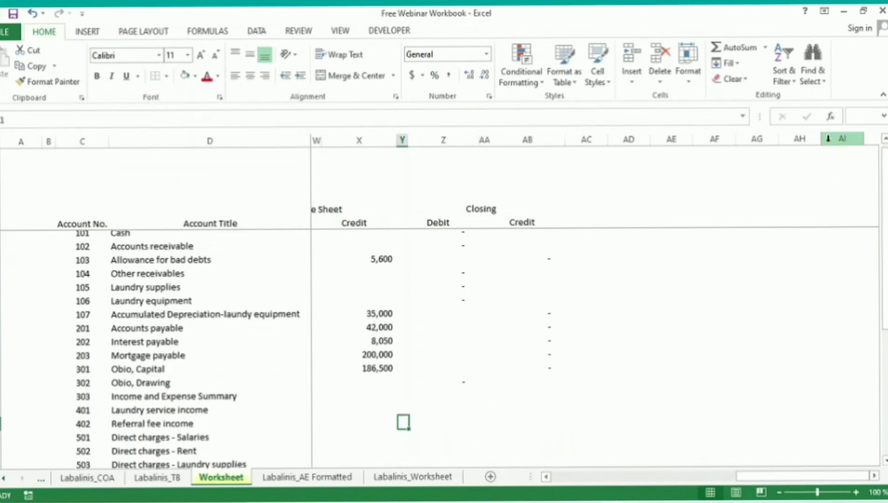
pyautogui.press('Up')
pyautogui.press('Up')
pyautogui.press('Up')
pyautogui.press('Up')
pyautogui.press('Up')
pyautogui.press('Up')
pyautogui.press('Up')
pyautogui.press('Up')
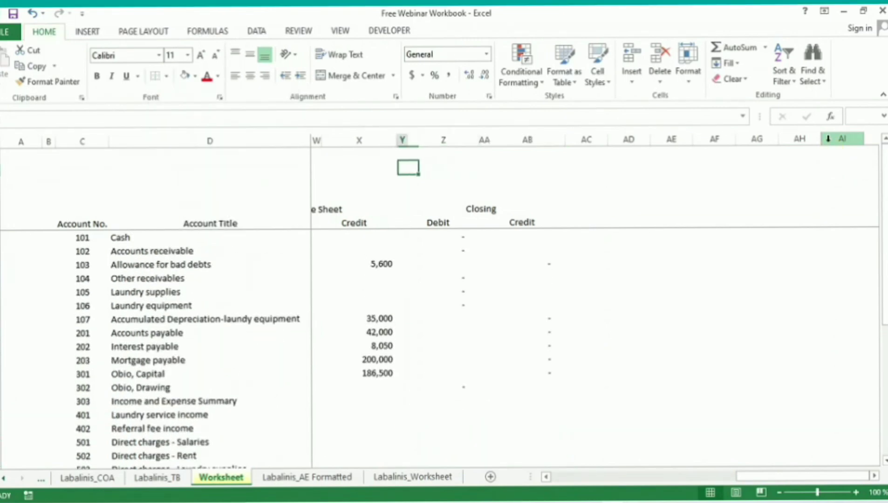
pyautogui.hotkey('shift', 'Right')
pyautogui.hotkey('shift', 'Right')
pyautogui.hotkey('shift', 'Right')
# Step: Copy the Closing debit and credit columns into a new column pair beside them
pyautogui.hotkey('ctrl', 'space')
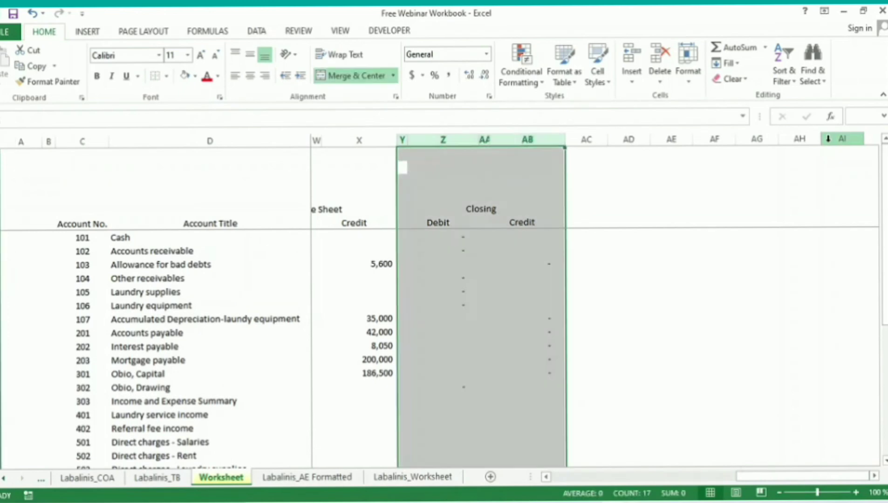
pyautogui.hotkey('ctrl', 'c')
pyautogui.click(520, 167)
pyautogui.press('Right')
pyautogui.hotkey('ctrl', 'space')
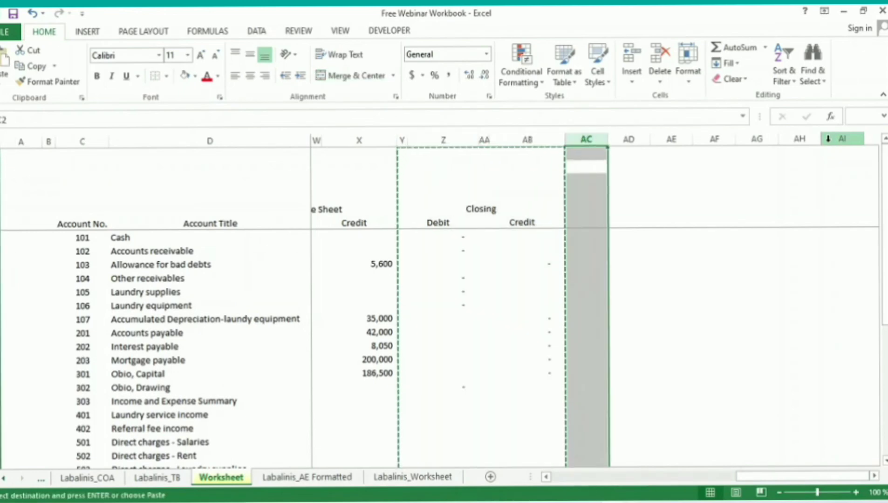
pyautogui.hotkey('ctrl', 'v')
pyautogui.press('Down')
pyautogui.press('Down')
pyautogui.press('Down')
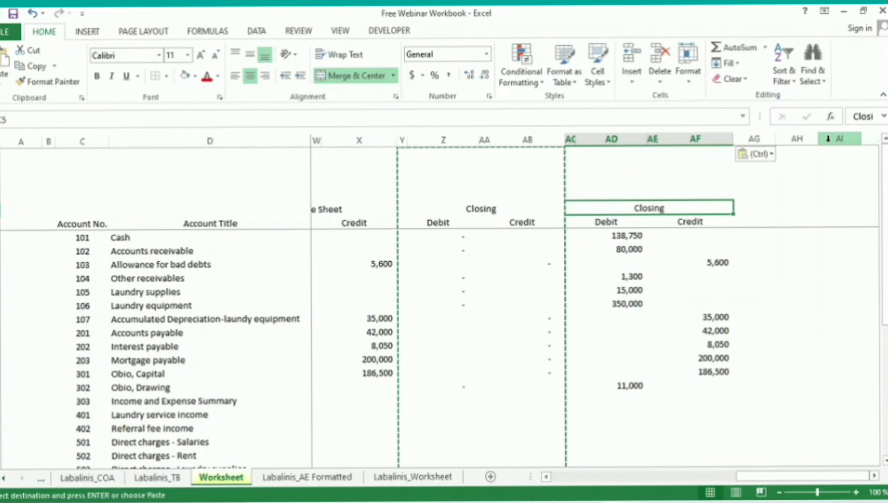
# Step: Head the new pair Post-Closing Trial Balance, correcting the typos in the text
pyautogui.write('P')
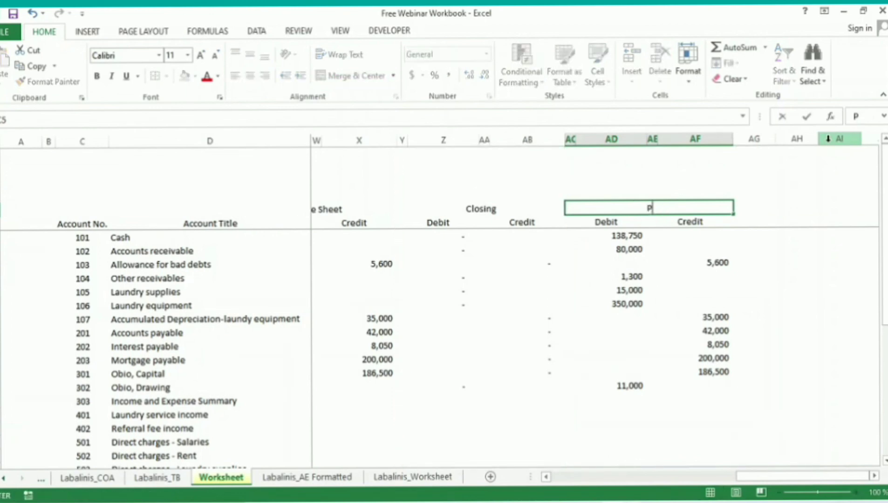
pyautogui.write('osti')
pyautogui.write('ng')
pyautogui.press('BackSpace')
pyautogui.press('BackSpace')
pyautogui.press('BackSpace')
pyautogui.write('-Closing')
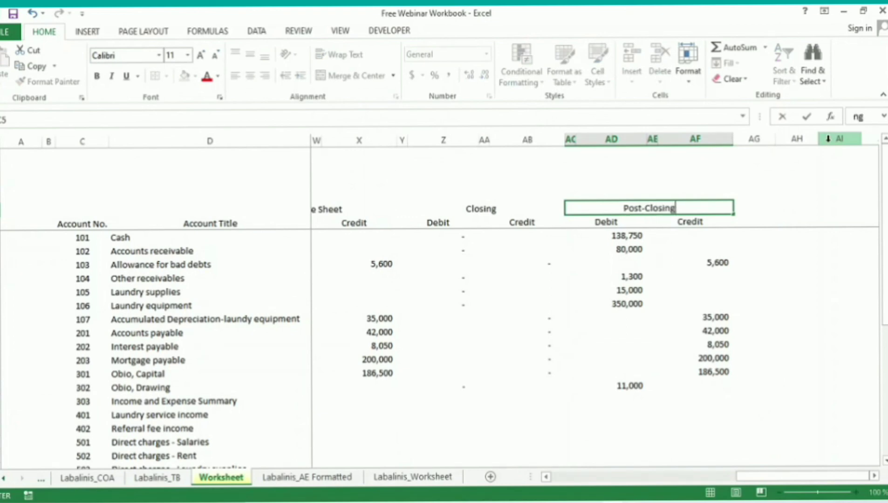
pyautogui.write(' Trial Blance')
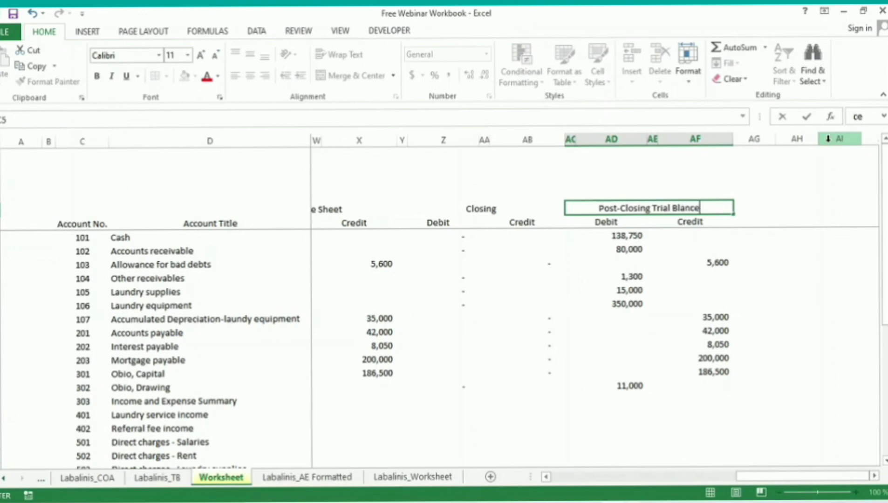
pyautogui.press('BackSpace')
pyautogui.press('BackSpace')
pyautogui.press('BackSpace')
pyautogui.press('BackSpace')
pyautogui.press('BackSpace')
pyautogui.write('L')
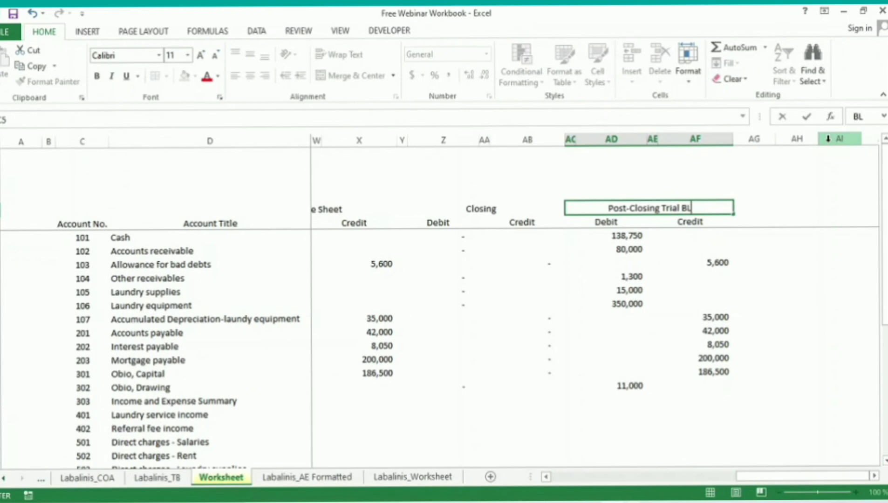
pyautogui.write('ance')
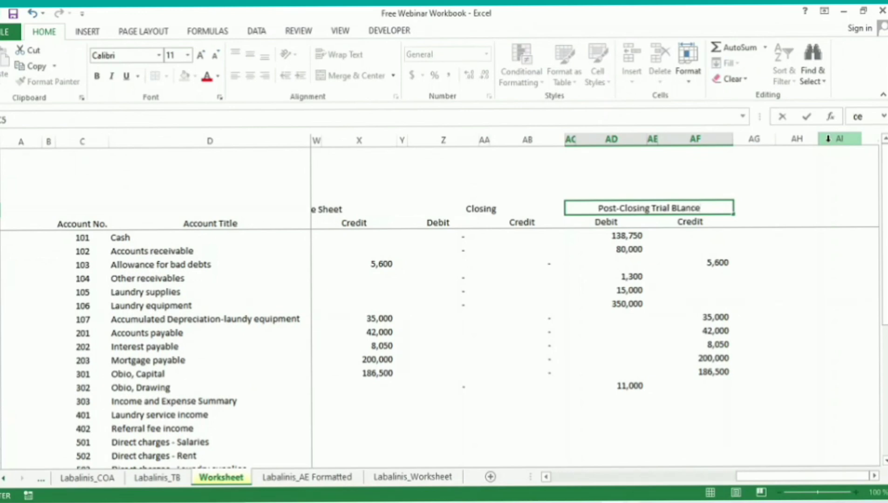
pyautogui.press('Left')
pyautogui.press('Left')
pyautogui.press('Left')
pyautogui.press('BackSpace')
pyautogui.write('l')
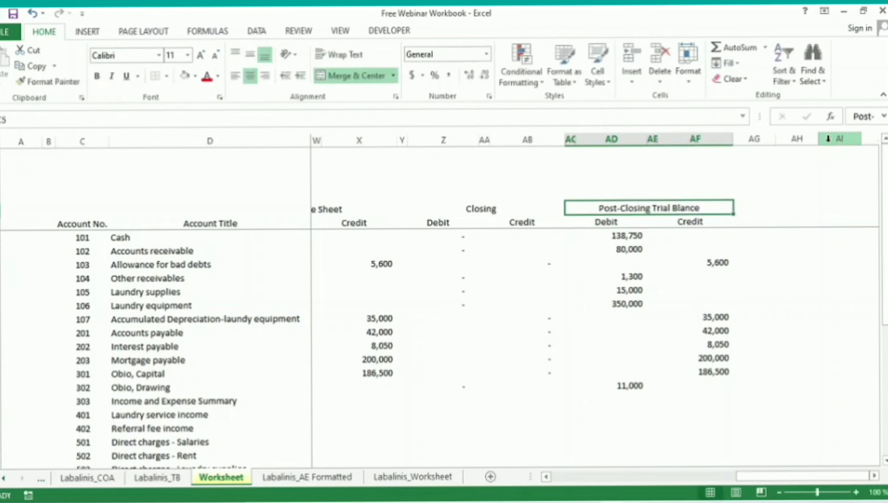
pyautogui.press('Left')
pyautogui.write('a')
pyautogui.press('Return')
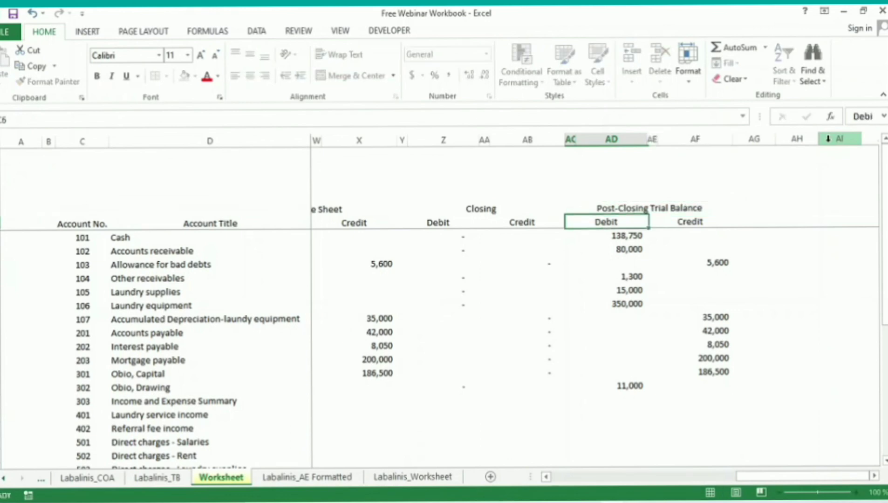
pyautogui.press('Return')
pyautogui.moveTo(612, 236)
pyautogui.mouseDown()
pyautogui.moveTo(652, 347)
pyautogui.moveTo(652, 375)
pyautogui.mouseUp()
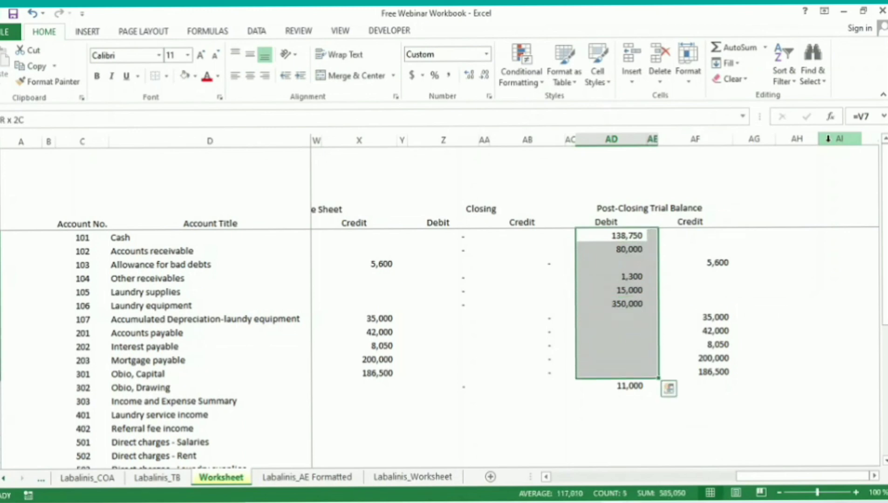
pyautogui.hotkey('shift', 'Right')
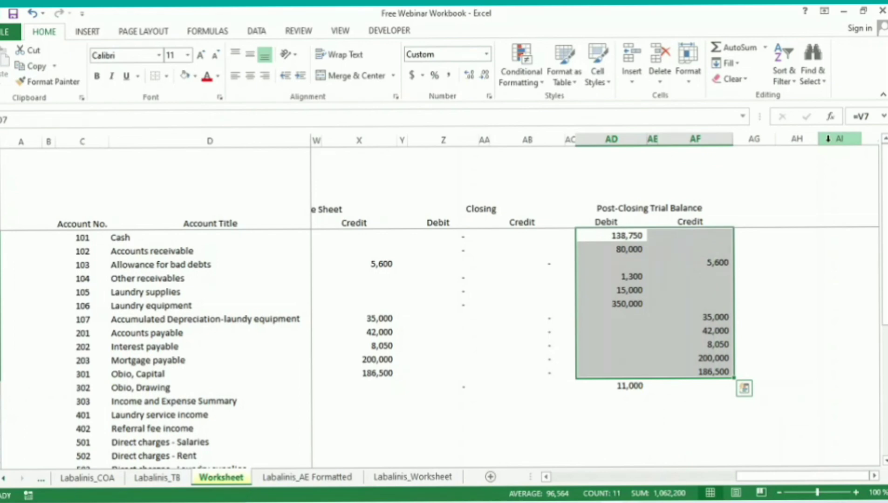
pyautogui.click(612, 290)
pyautogui.press('Down')
pyautogui.press('Down')
pyautogui.press('Down')
pyautogui.press('Down')
pyautogui.press('Down')
pyautogui.hotkey('shift', 'space')
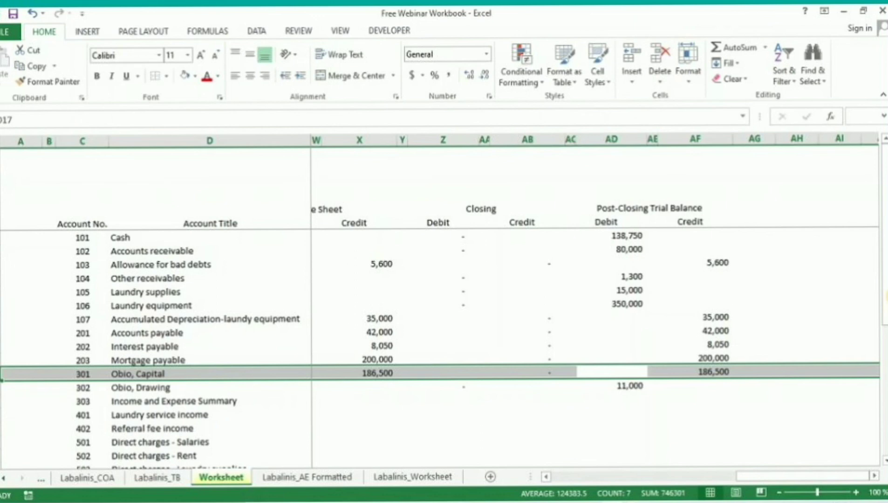
pyautogui.click(444, 372)
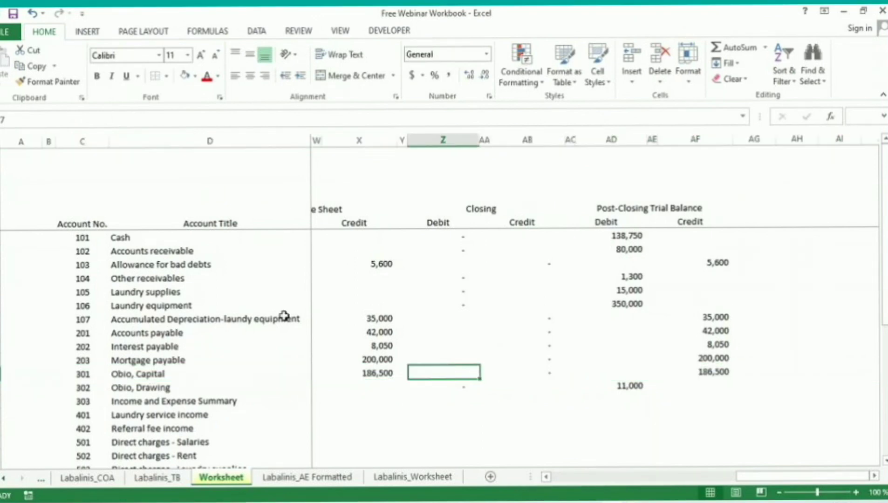
pyautogui.press('Left')
pyautogui.press('Left')
pyautogui.press('Left')
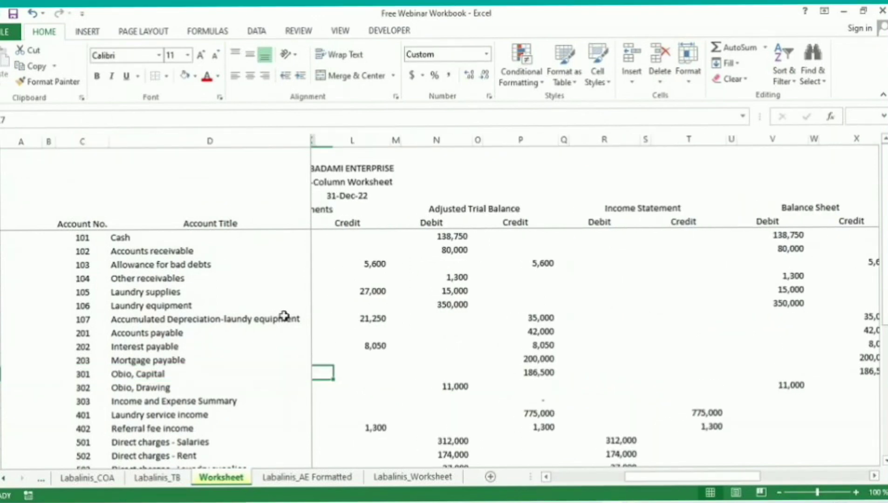
pyautogui.press('Left')
pyautogui.press('Left')
pyautogui.press('Left')
pyautogui.press('Left')
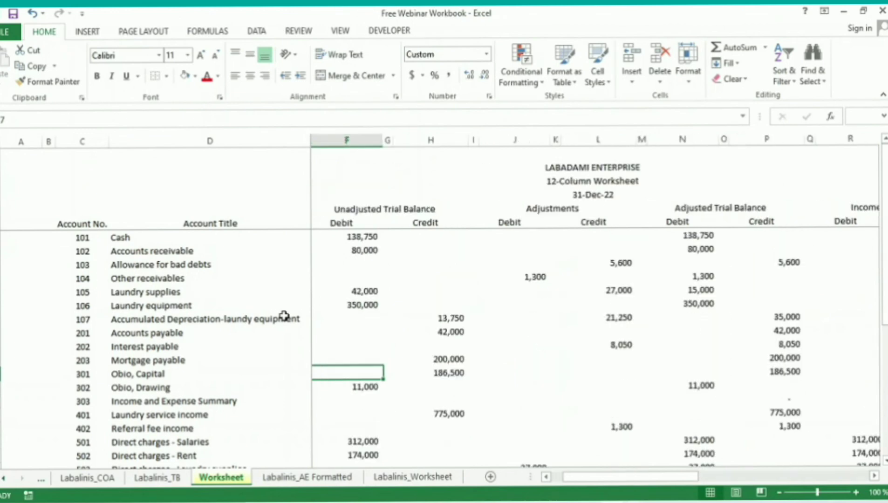
pyautogui.press('Left')
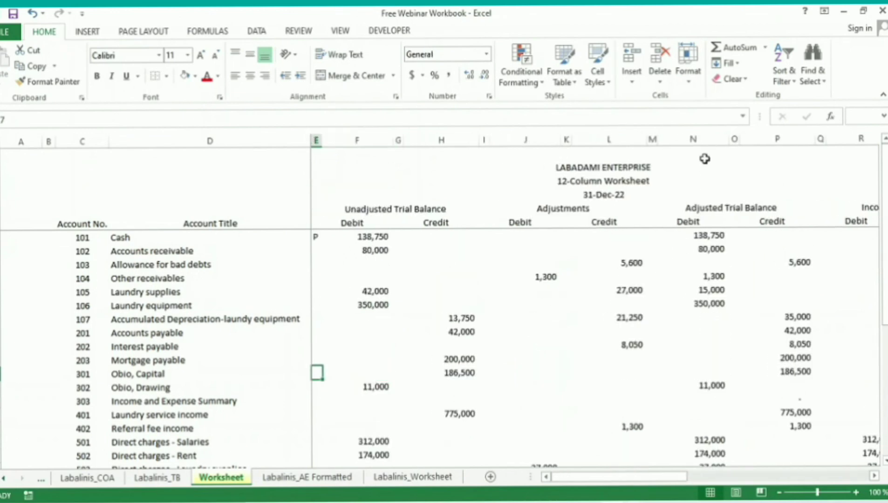
pyautogui.click(701, 139)
pyautogui.moveTo(778, 138); pyautogui.dragTo(789, 138)
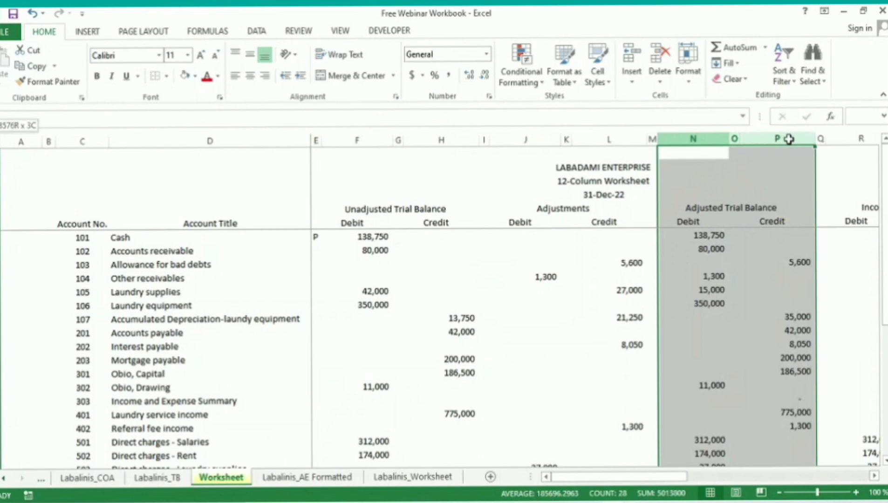
pyautogui.moveTo(357, 140); pyautogui.dragTo(606, 139)
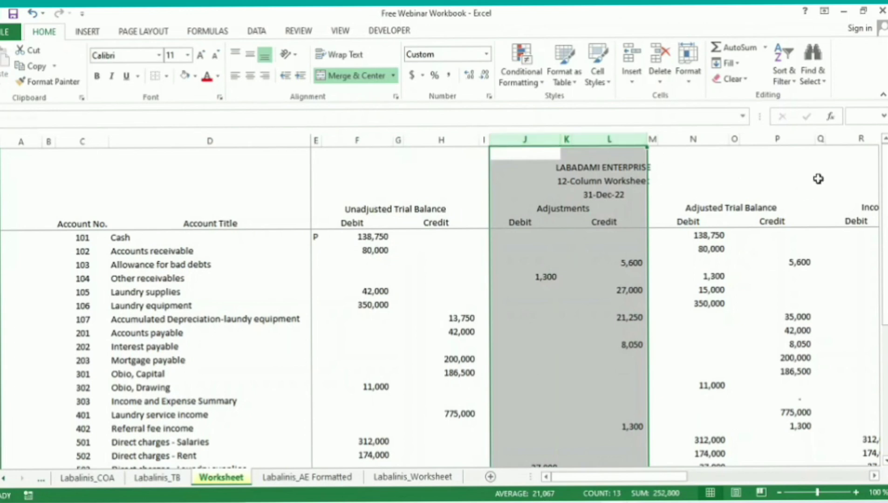
pyautogui.moveTo(839, 137); pyautogui.dragTo(784, 153)
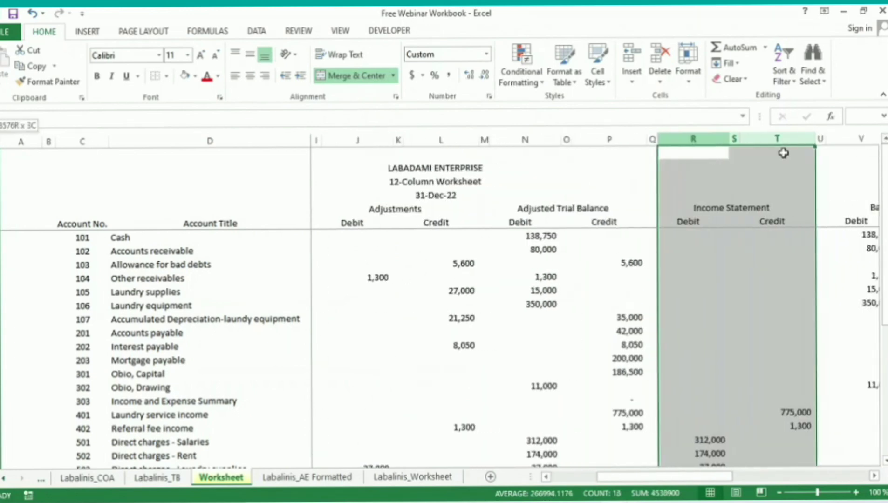
pyautogui.keyDown('ctrl'); pyautogui.click(507, 135); pyautogui.keyUp('ctrl')
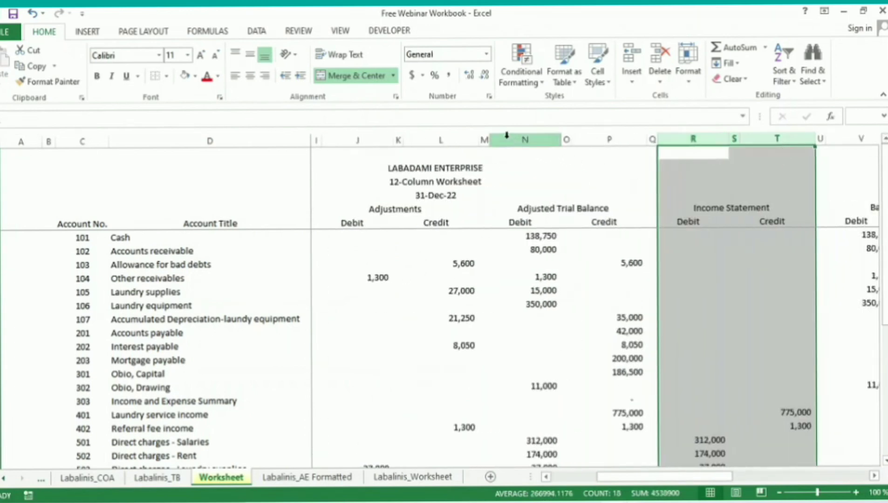
pyautogui.moveTo(483, 139); pyautogui.dragTo(625, 136)
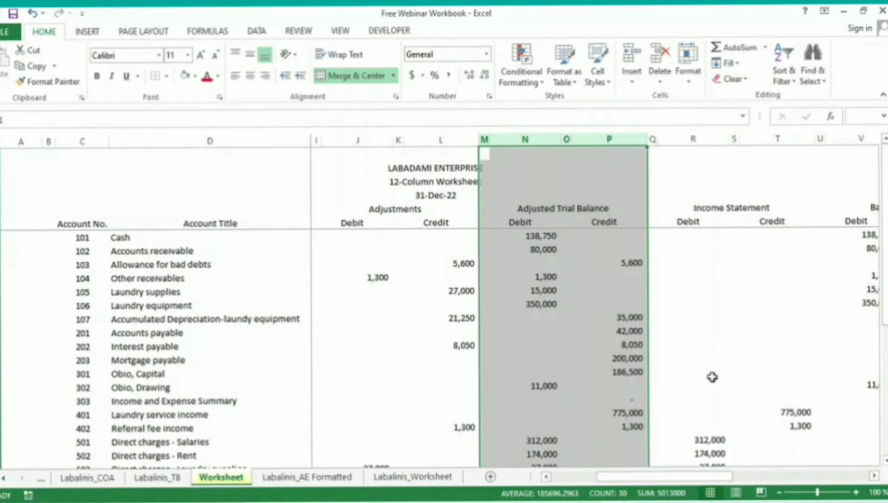
pyautogui.click(699, 438)
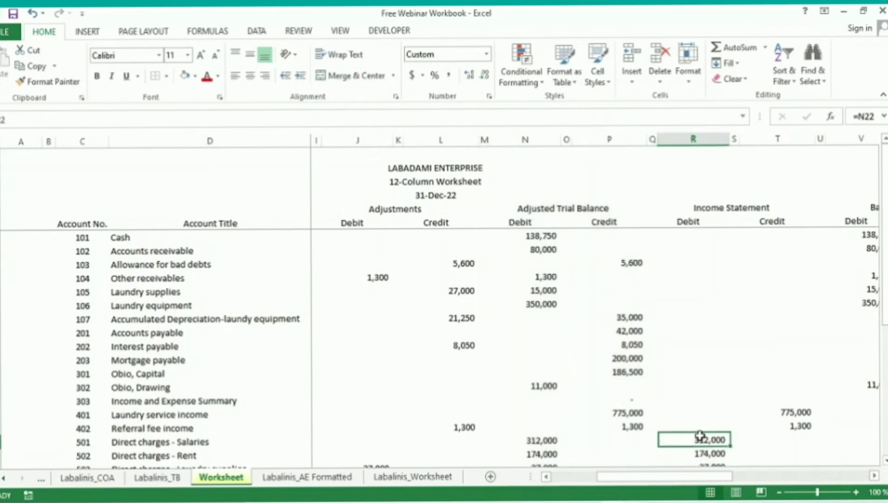
pyautogui.click(354, 442)
pyautogui.press('Left')
pyautogui.press('Left')
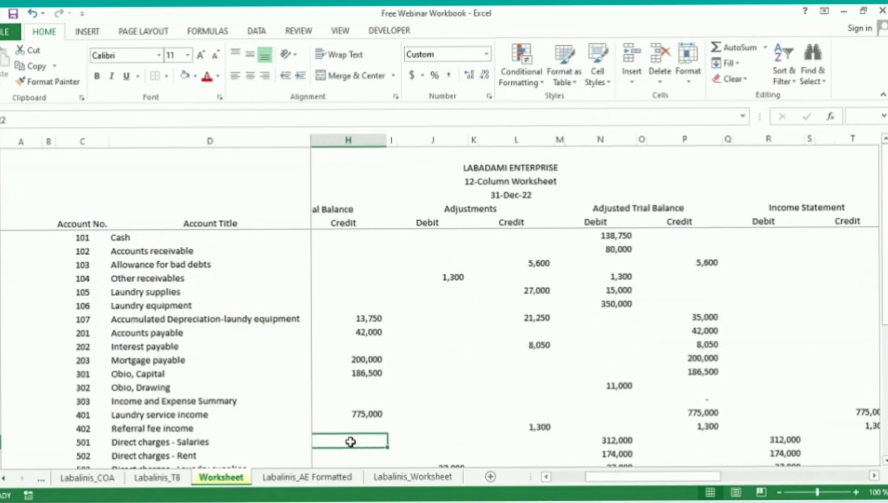
pyautogui.press('Right')
pyautogui.press('Right')
pyautogui.press('Right')
pyautogui.press('Right')
pyautogui.press('Right')
pyautogui.press('Right')
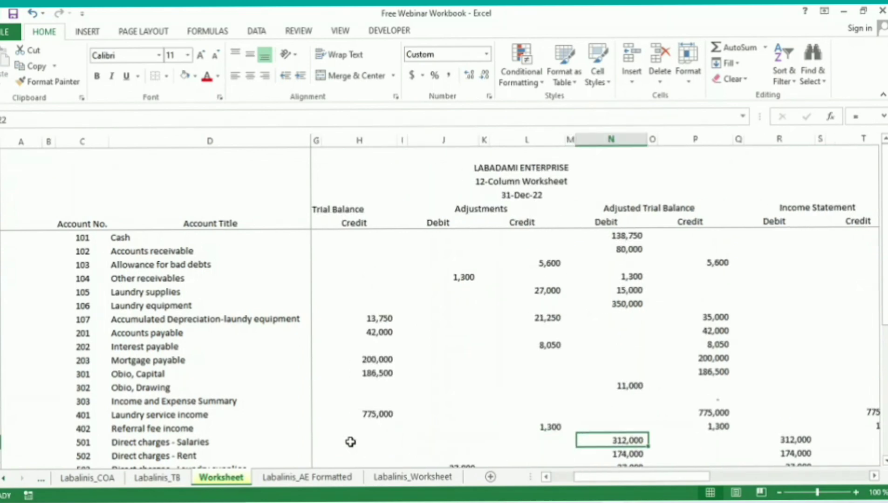
pyautogui.press('F2')
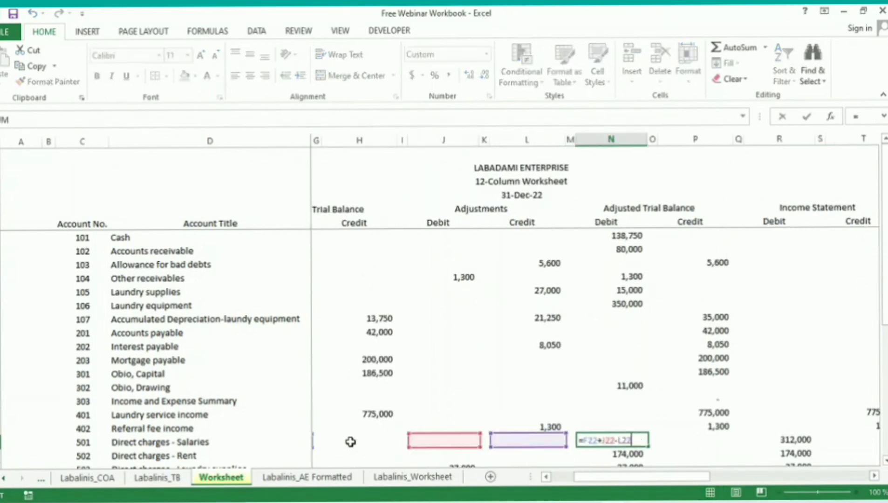
pyautogui.press('Escape')
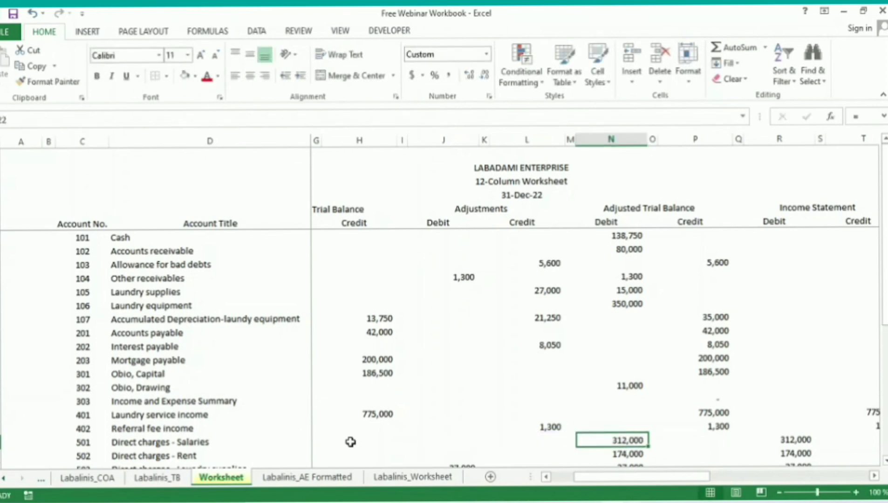
pyautogui.press('Right')
pyautogui.press('Right')
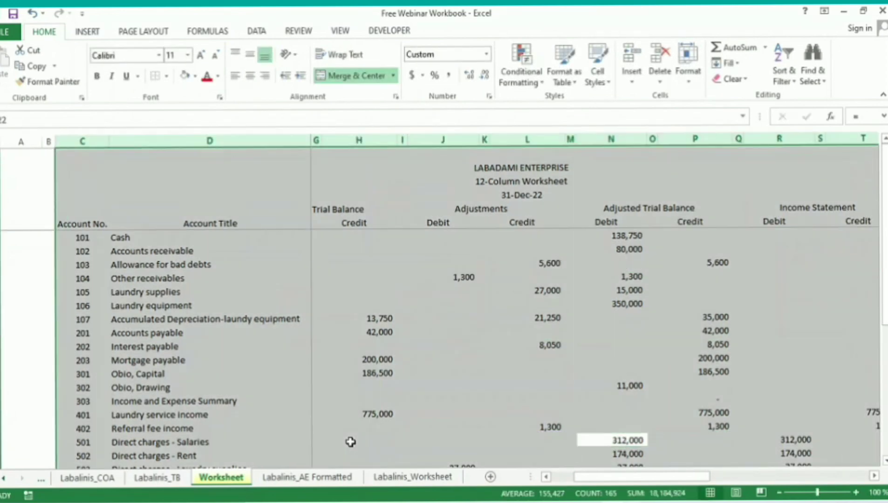
pyautogui.press('Right')
pyautogui.press('Right')
pyautogui.press('Right')
pyautogui.press('Left')
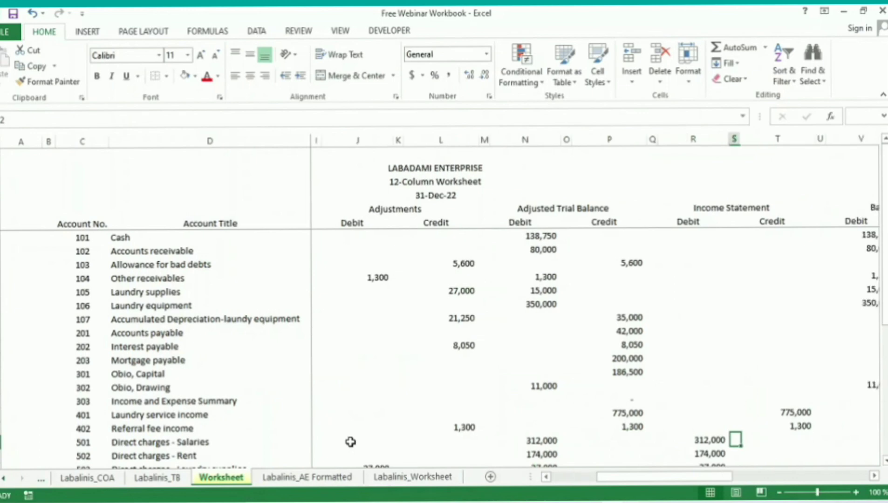
pyautogui.press('Left')
pyautogui.press('Right')
pyautogui.press('Right')
pyautogui.press('Right')
pyautogui.press('Right')
pyautogui.press('Right')
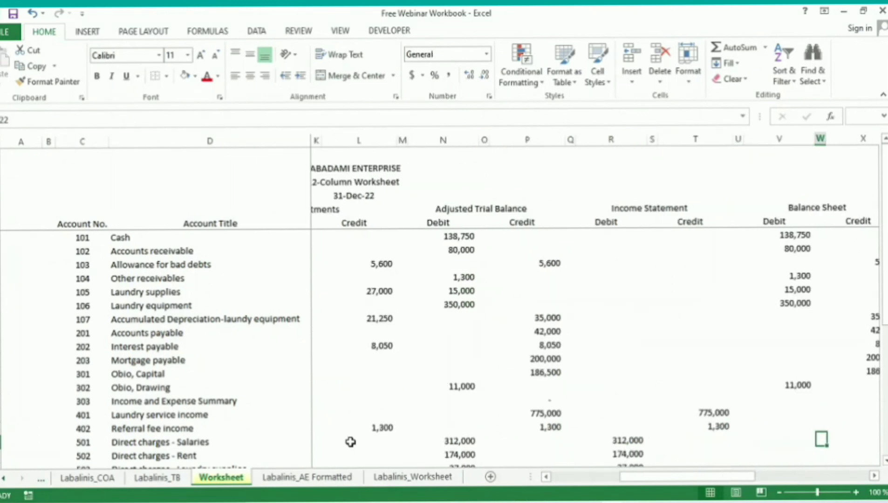
pyautogui.press('Right')
pyautogui.press('Left')
pyautogui.press('Left')
pyautogui.press('Left')
pyautogui.press('Left')
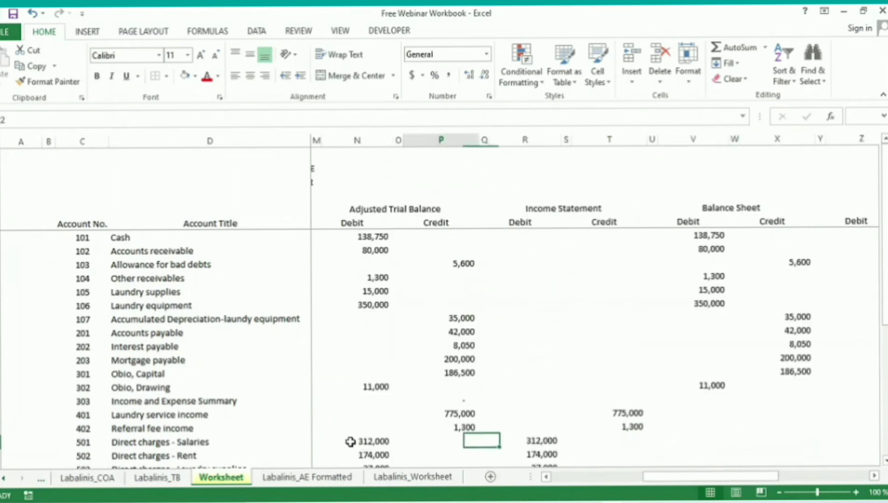
pyautogui.press('Left')
pyautogui.press('Left')
pyautogui.press('Left')
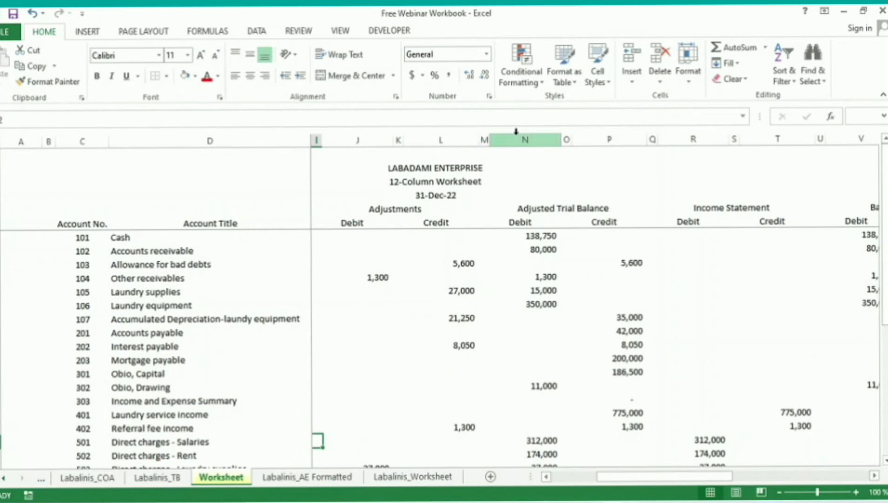
pyautogui.click(486, 139)
pyautogui.moveTo(501, 140); pyautogui.dragTo(622, 134)
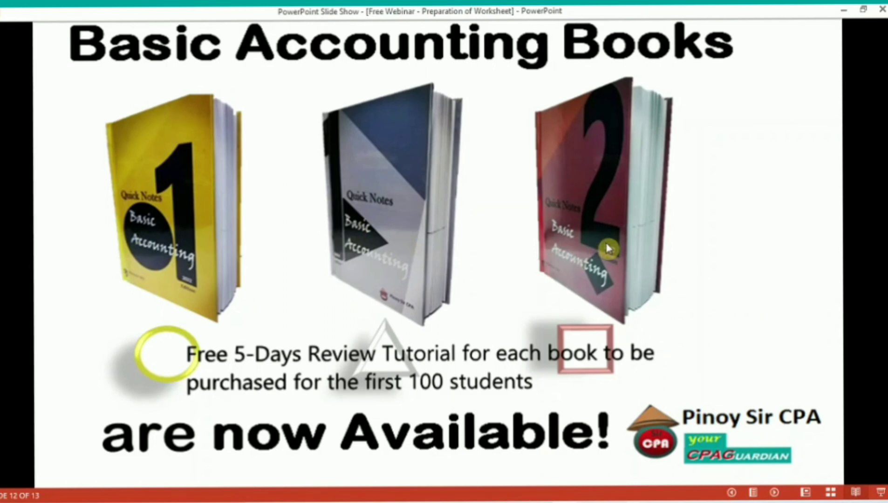
# Step: Advance to slide 13 on the three Basic Accounting books, overshoot the end, and scroll back
pyautogui.click(237, 273)
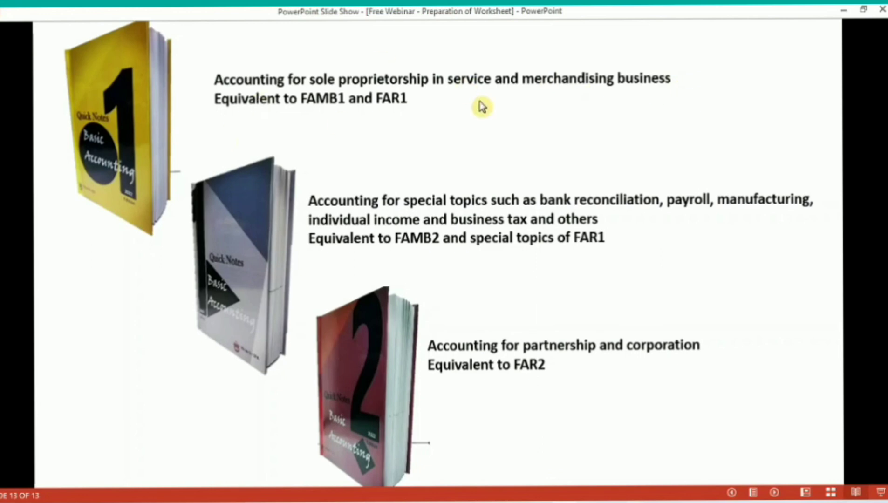
pyautogui.click(327, 106)
pyautogui.scroll(1, 322, 113)
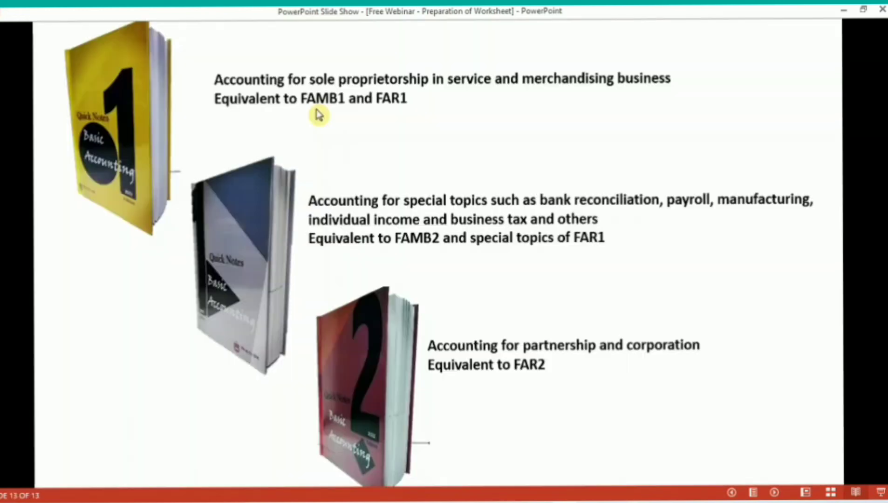